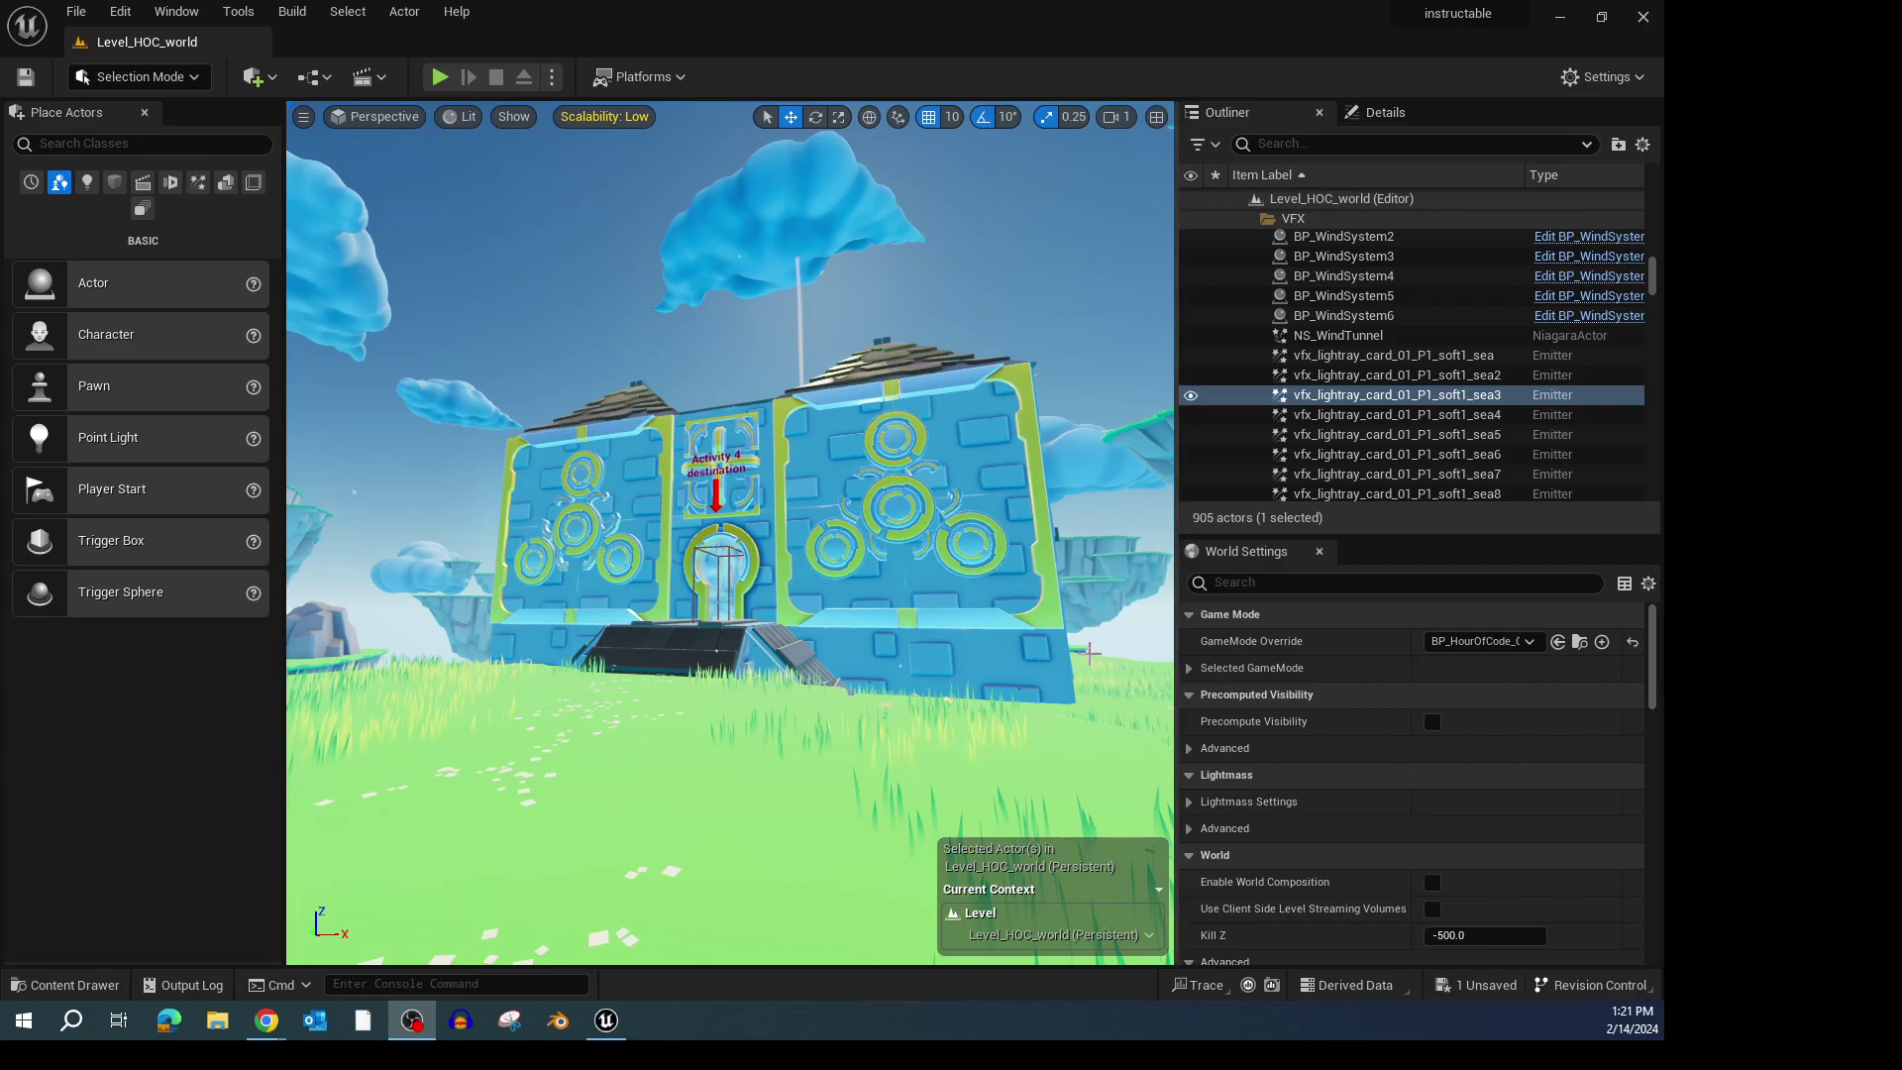
Open the BP_HourOfCode_Game blueprint from the Game subfolder of Hour_of_Code's Blueprints
{"action": "left_click", "coordinate": [103, 986]}
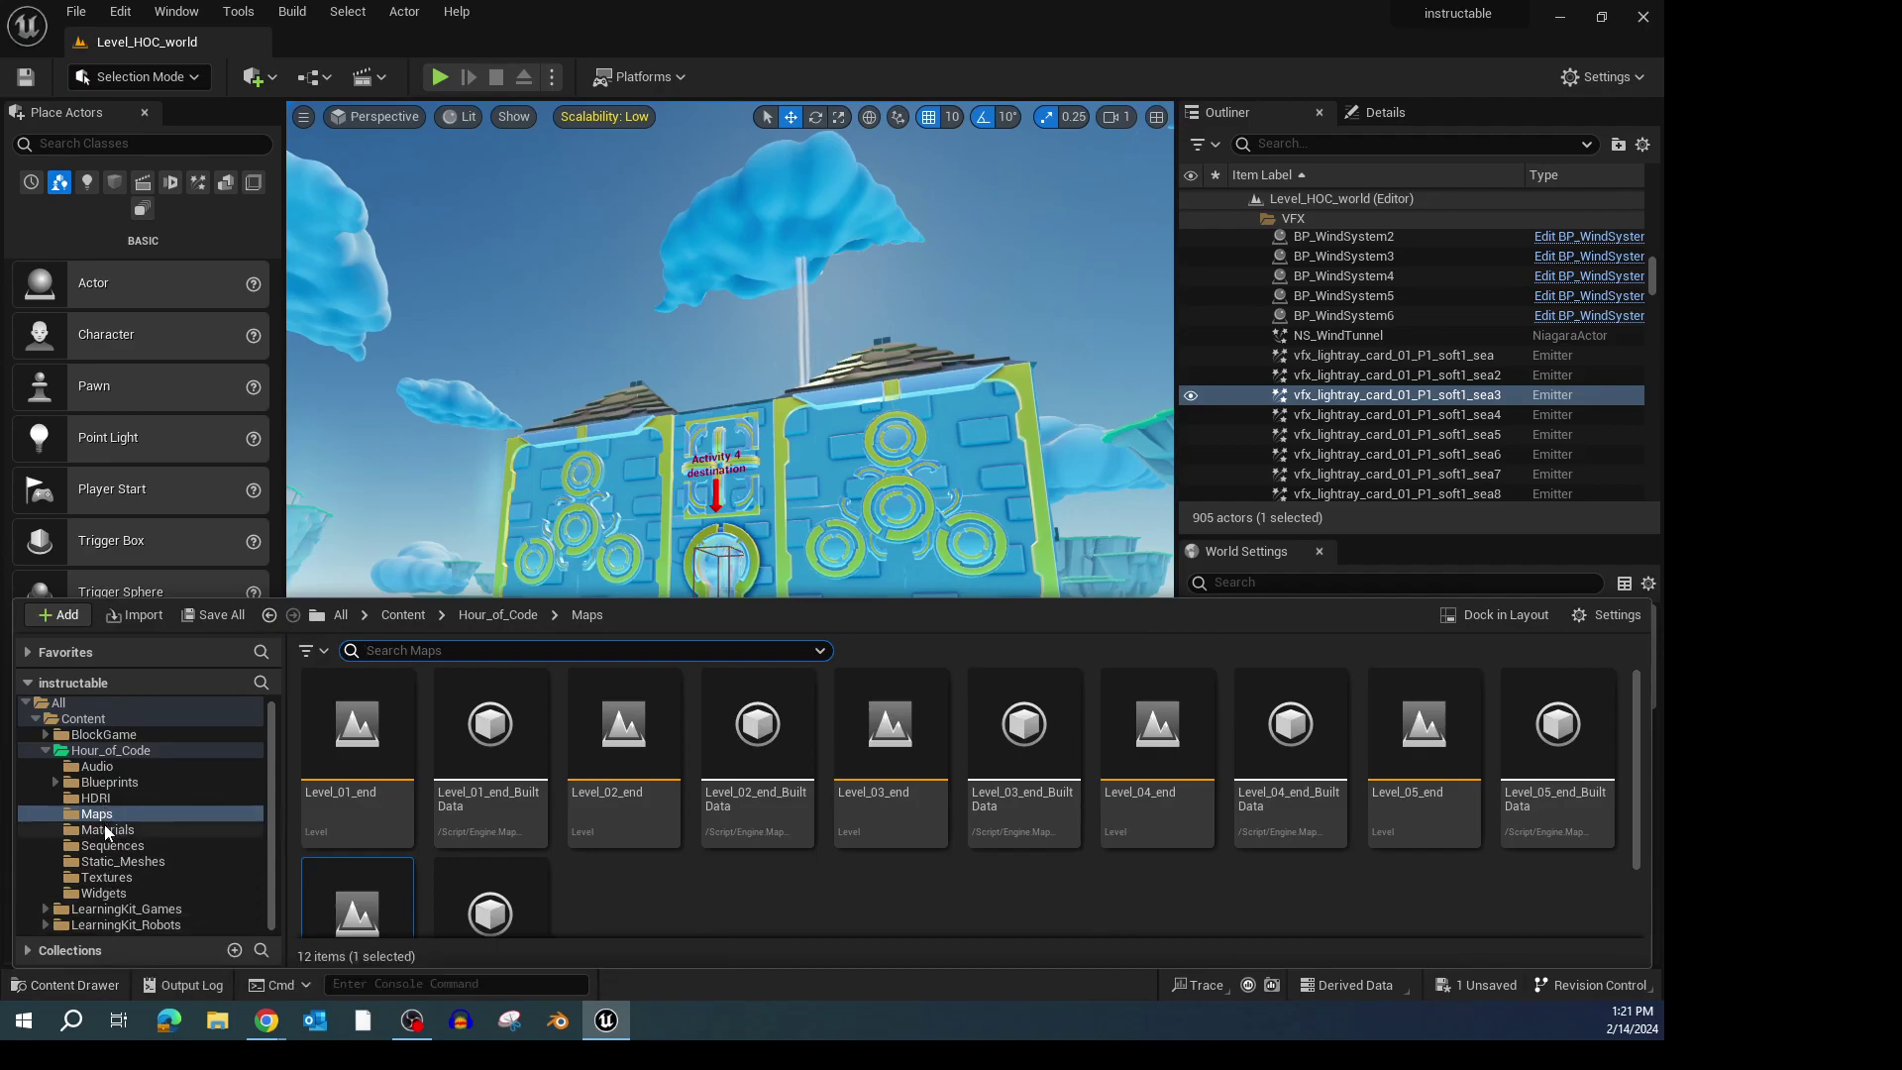
{"action": "left_click", "coordinate": [107, 782]}
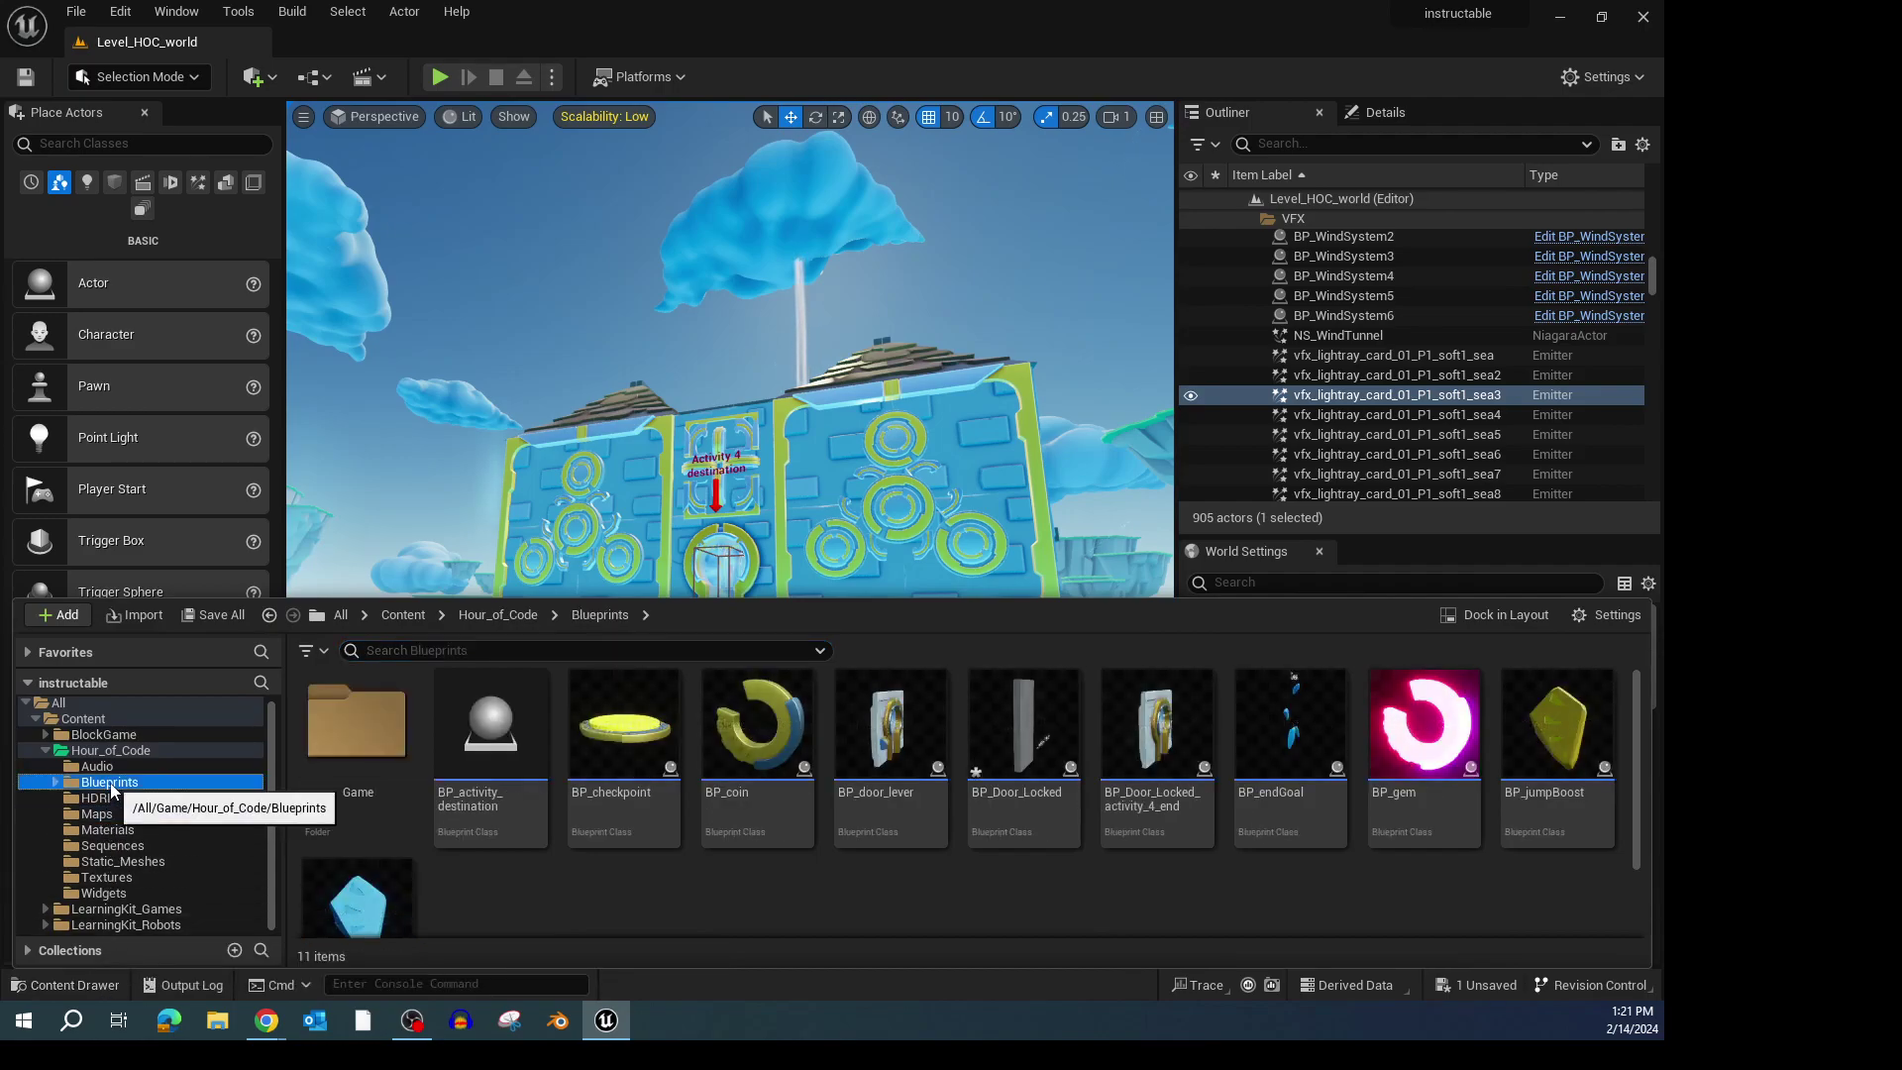
{"action": "double_click", "coordinate": [357, 723]}
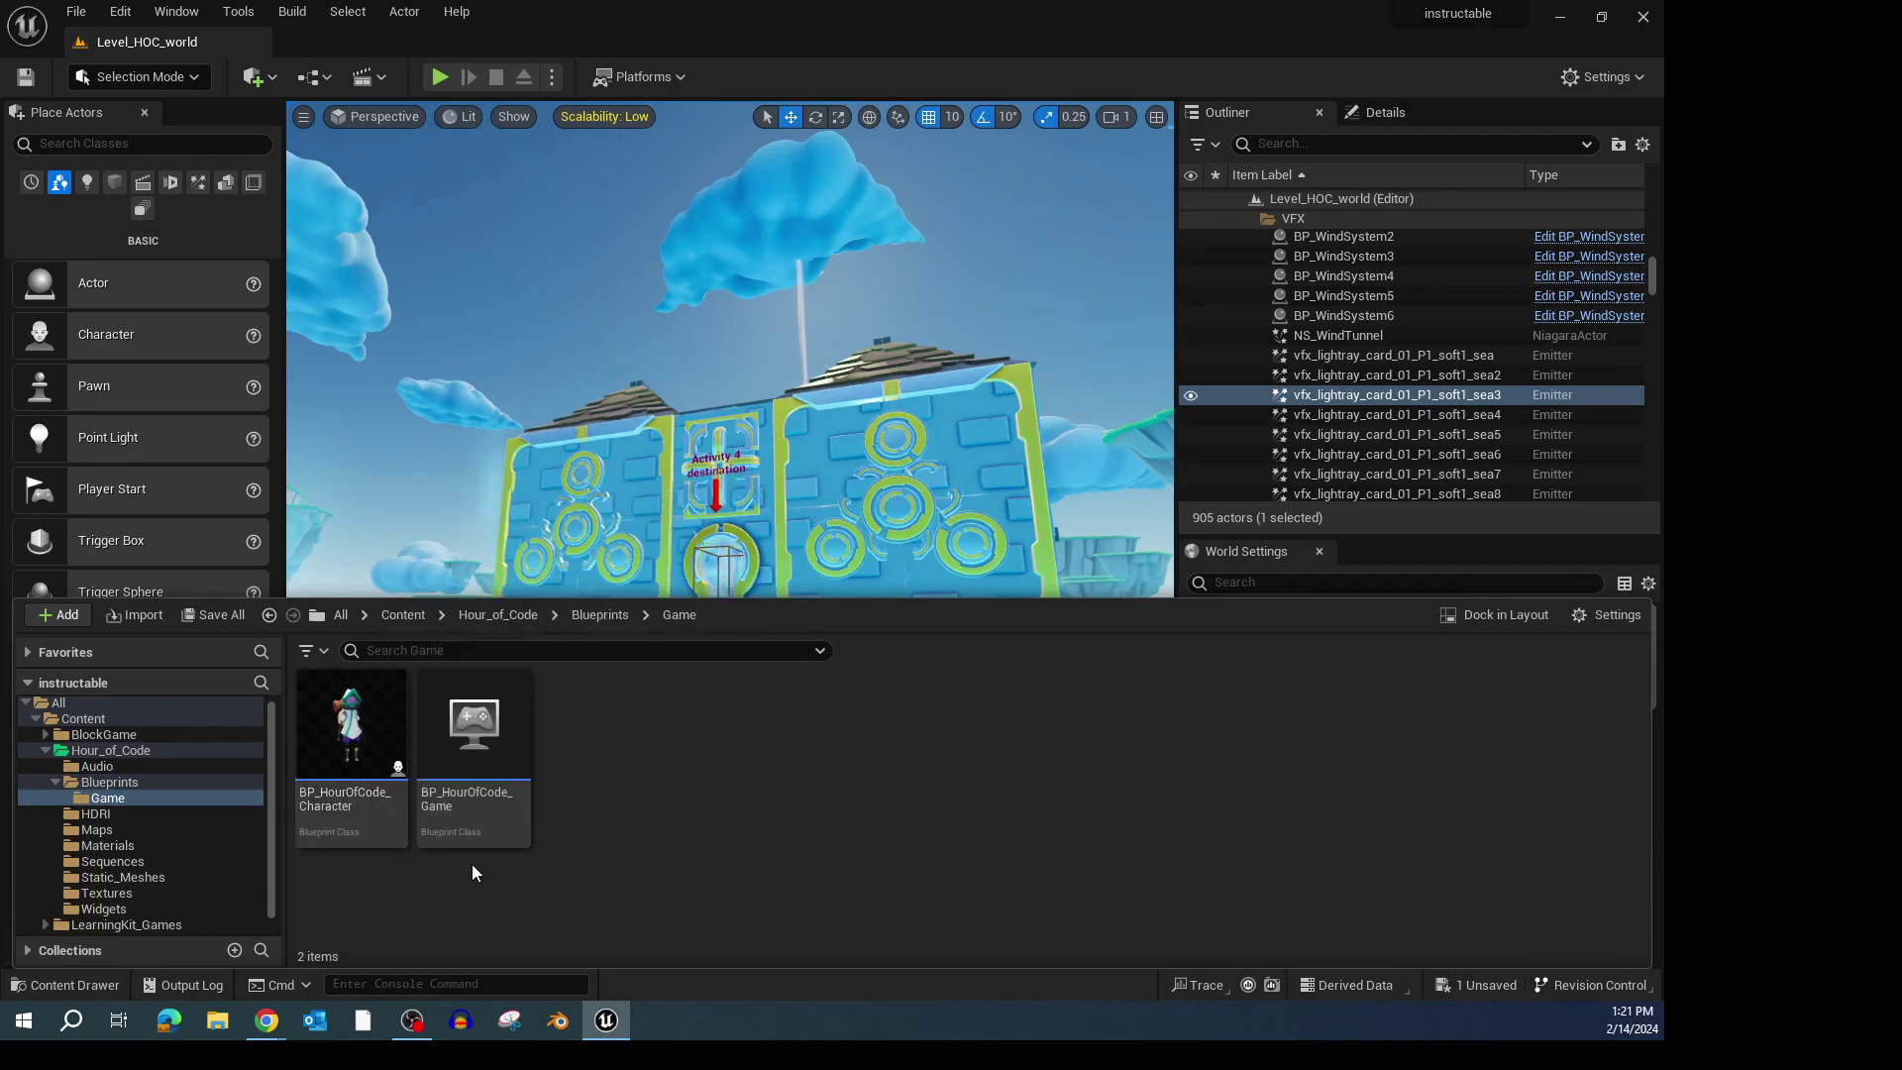
{"action": "double_click", "coordinate": [475, 728]}
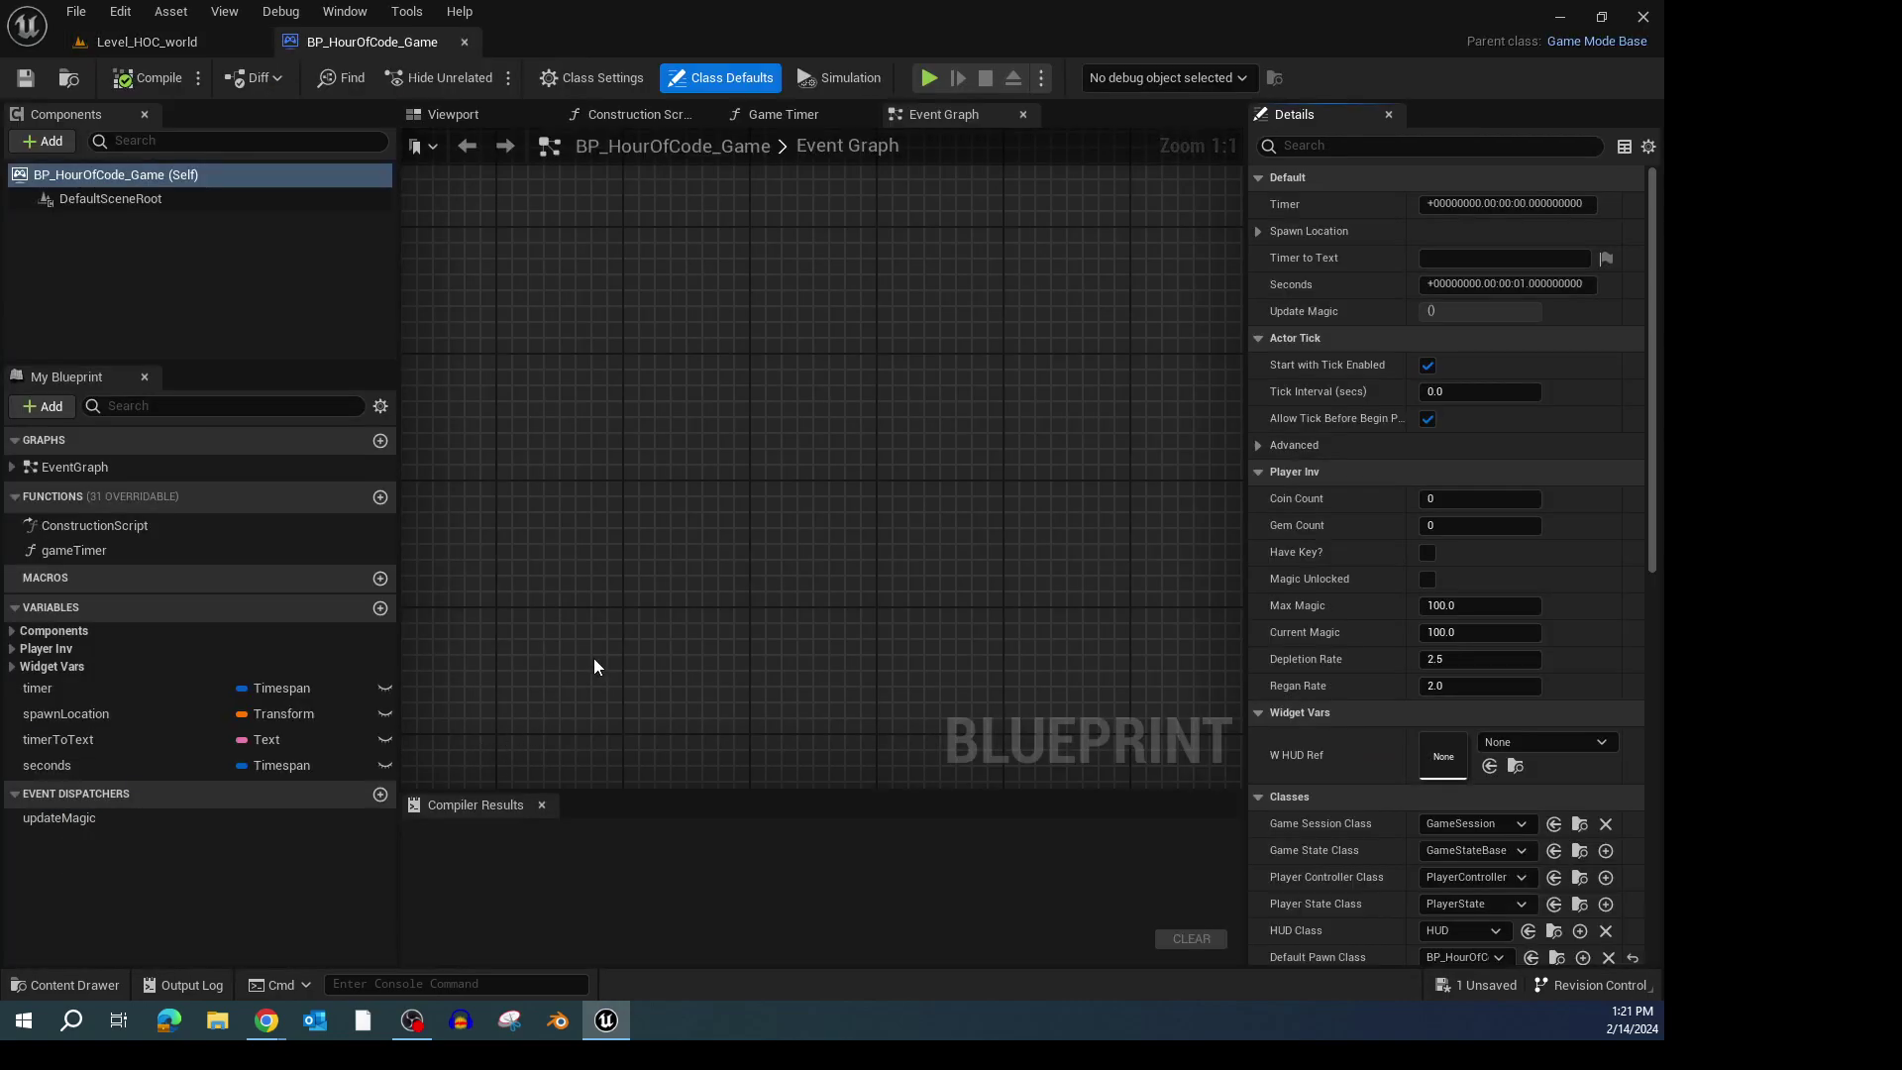
{"action": "mouse_move", "coordinate": [359, 49]}
{"action": "left_mouse_down"}
{"action": "mouse_move", "coordinate": [382, 63]}
{"action": "mouse_move", "coordinate": [377, 40]}
{"action": "left_mouse_up"}
{"action": "left_click", "coordinate": [109, 41]}
{"action": "left_click", "coordinate": [371, 42]}
{"action": "left_click", "coordinate": [204, 44]}
{"action": "left_click", "coordinate": [339, 43]}
Add a Branch node in an empty area of the Event Graph, away from Event BeginPlay
{"action": "scroll", "coordinate": [800, 563], "scroll_direction": "down", "scroll_amount": 6}
{"action": "right_click_drag", "start_coordinate": [808, 597], "coordinate": [808, 425]}
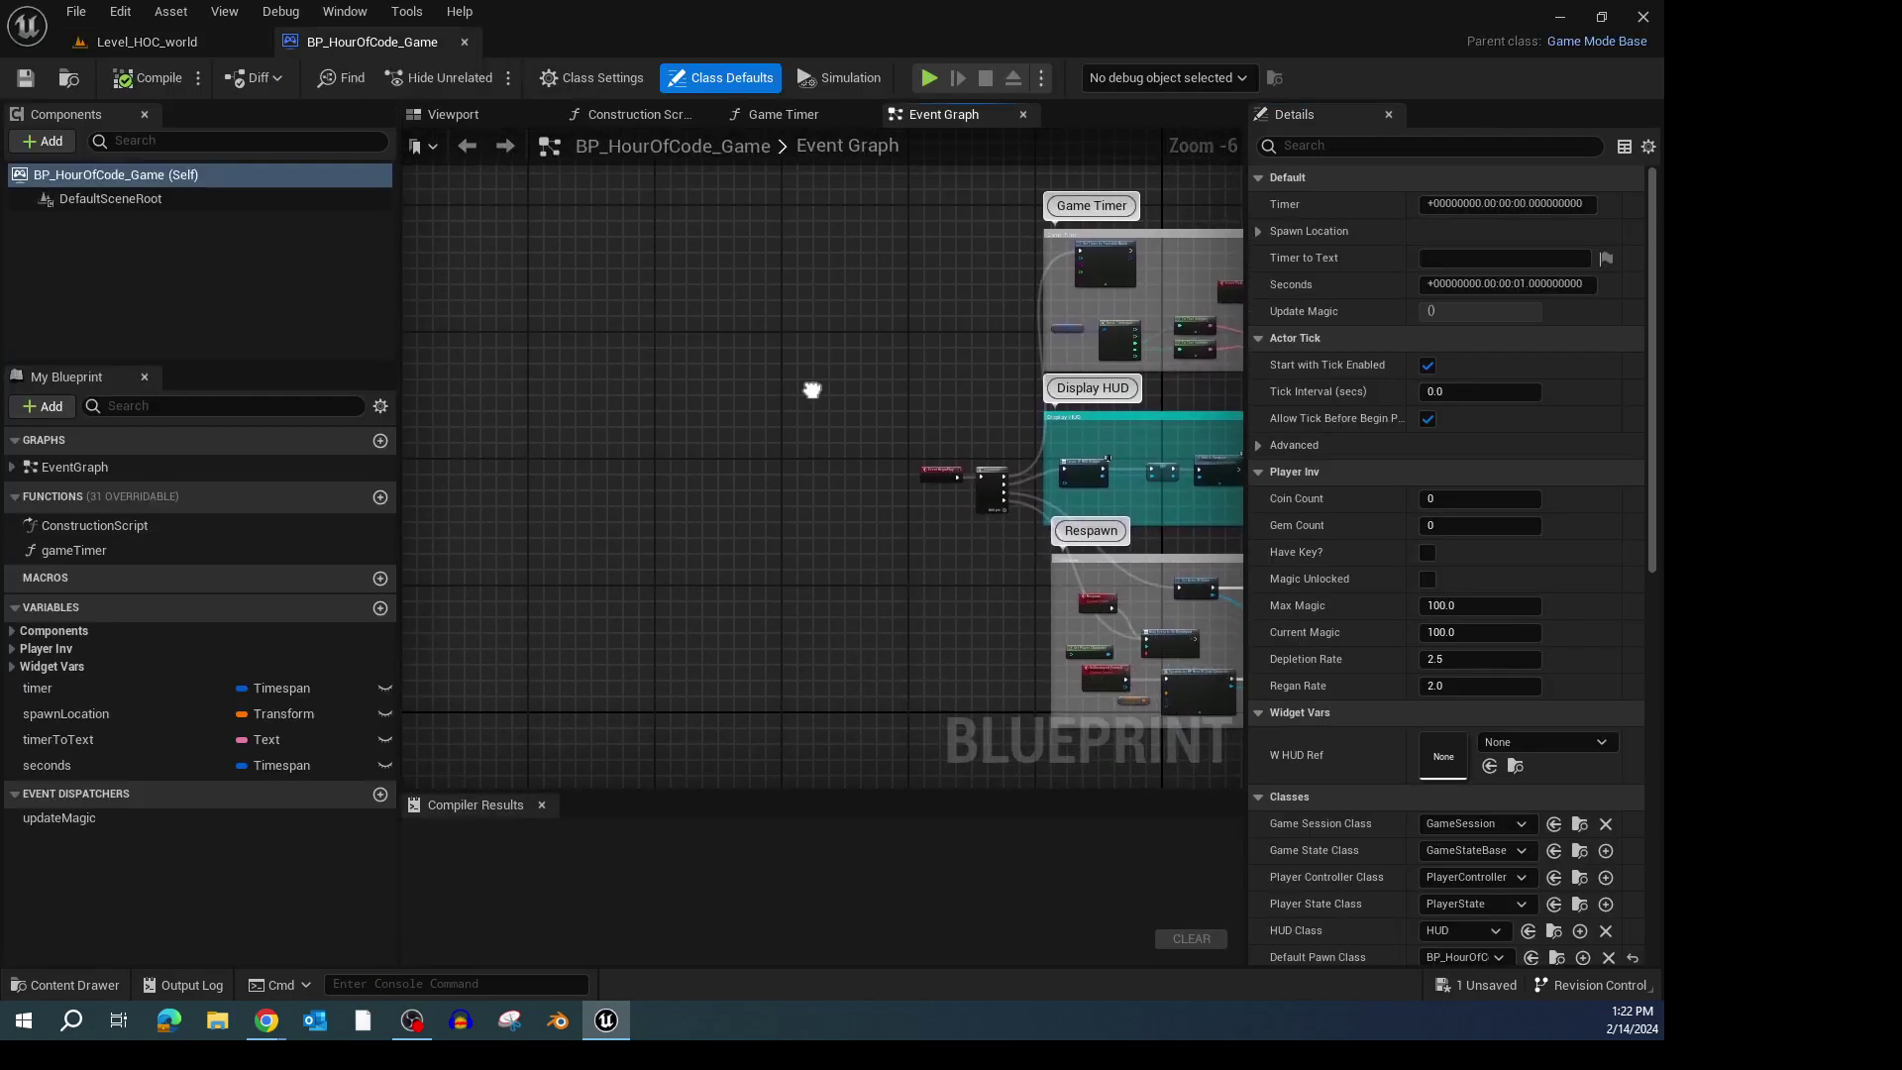
{"action": "scroll", "coordinate": [712, 497], "scroll_direction": "up", "scroll_amount": 4}
{"action": "scroll", "coordinate": [713, 485], "scroll_direction": "down", "scroll_amount": 2}
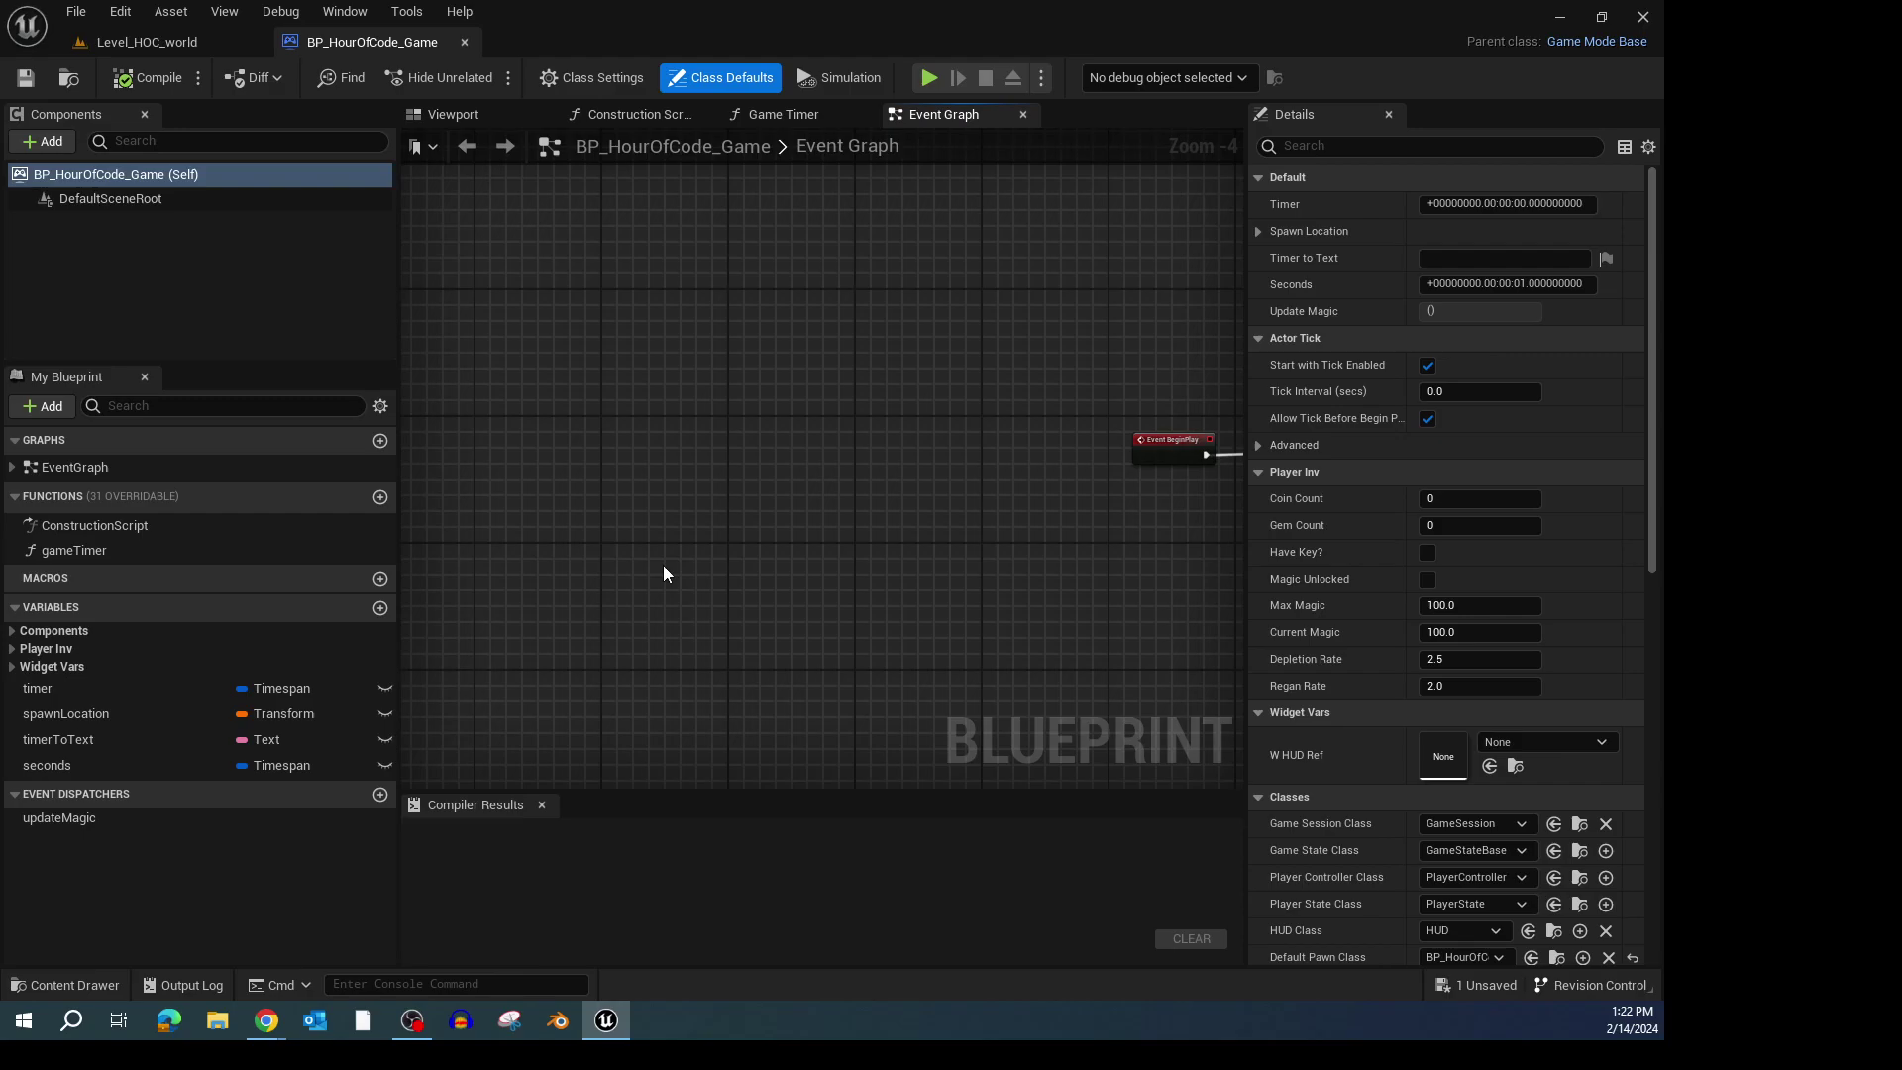
{"action": "left_click", "coordinate": [679, 485]}
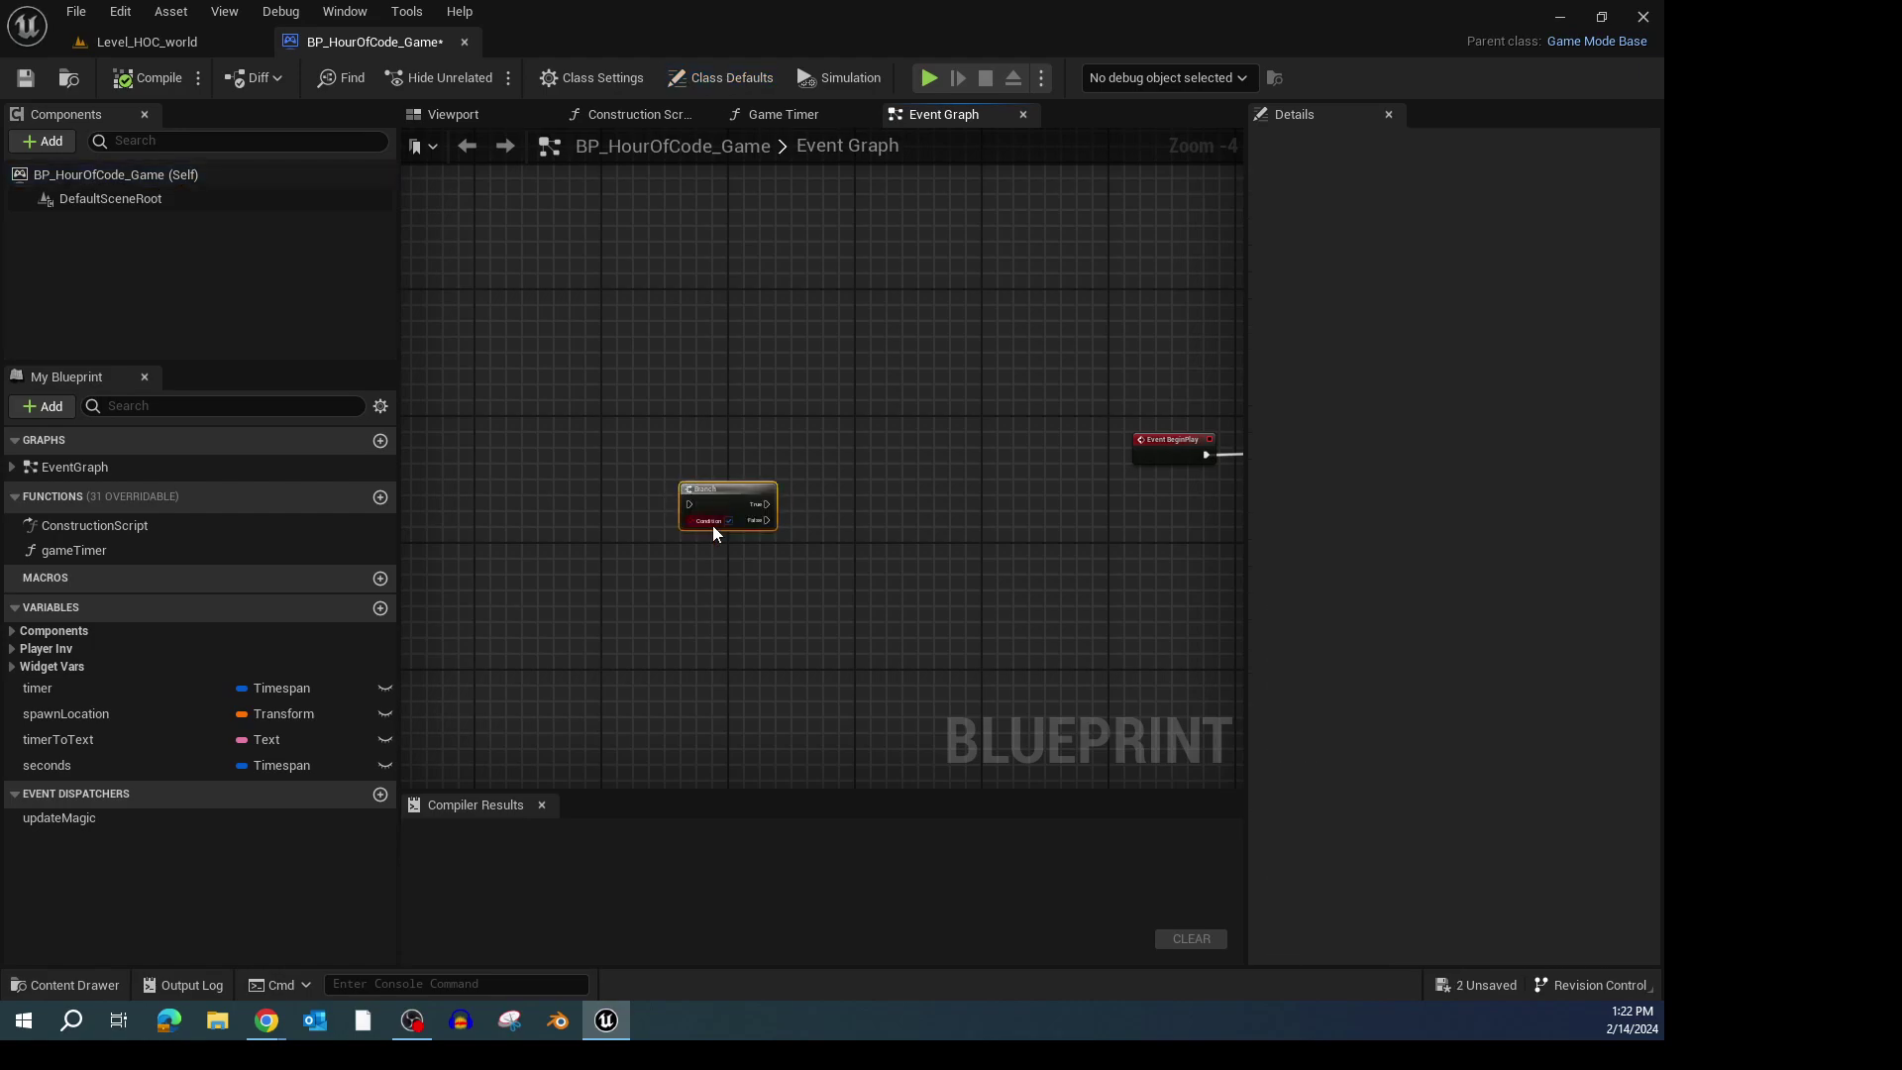
{"action": "scroll", "coordinate": [724, 550], "scroll_direction": "up", "scroll_amount": 4}
{"action": "left_click_drag", "start_coordinate": [749, 420], "coordinate": [754, 369]}
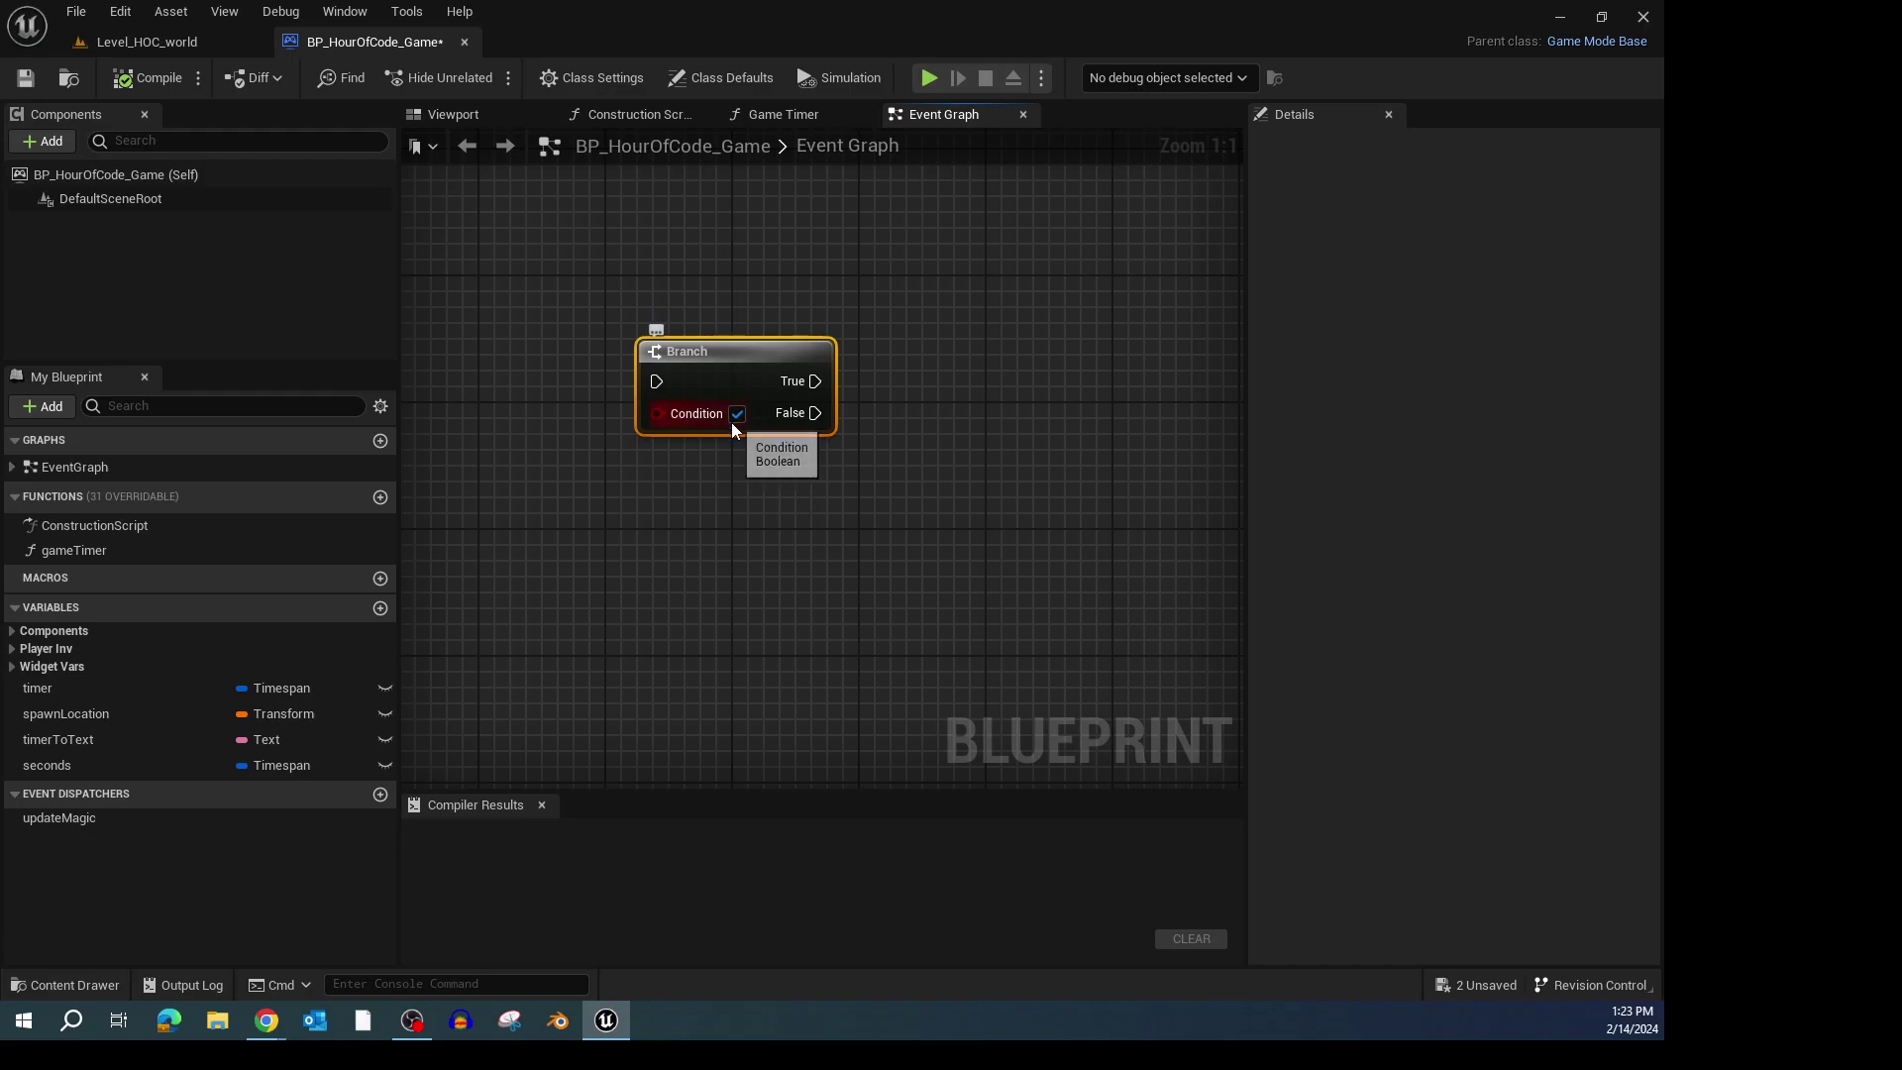
{"action": "left_click_drag", "start_coordinate": [813, 381], "coordinate": [1047, 216]}
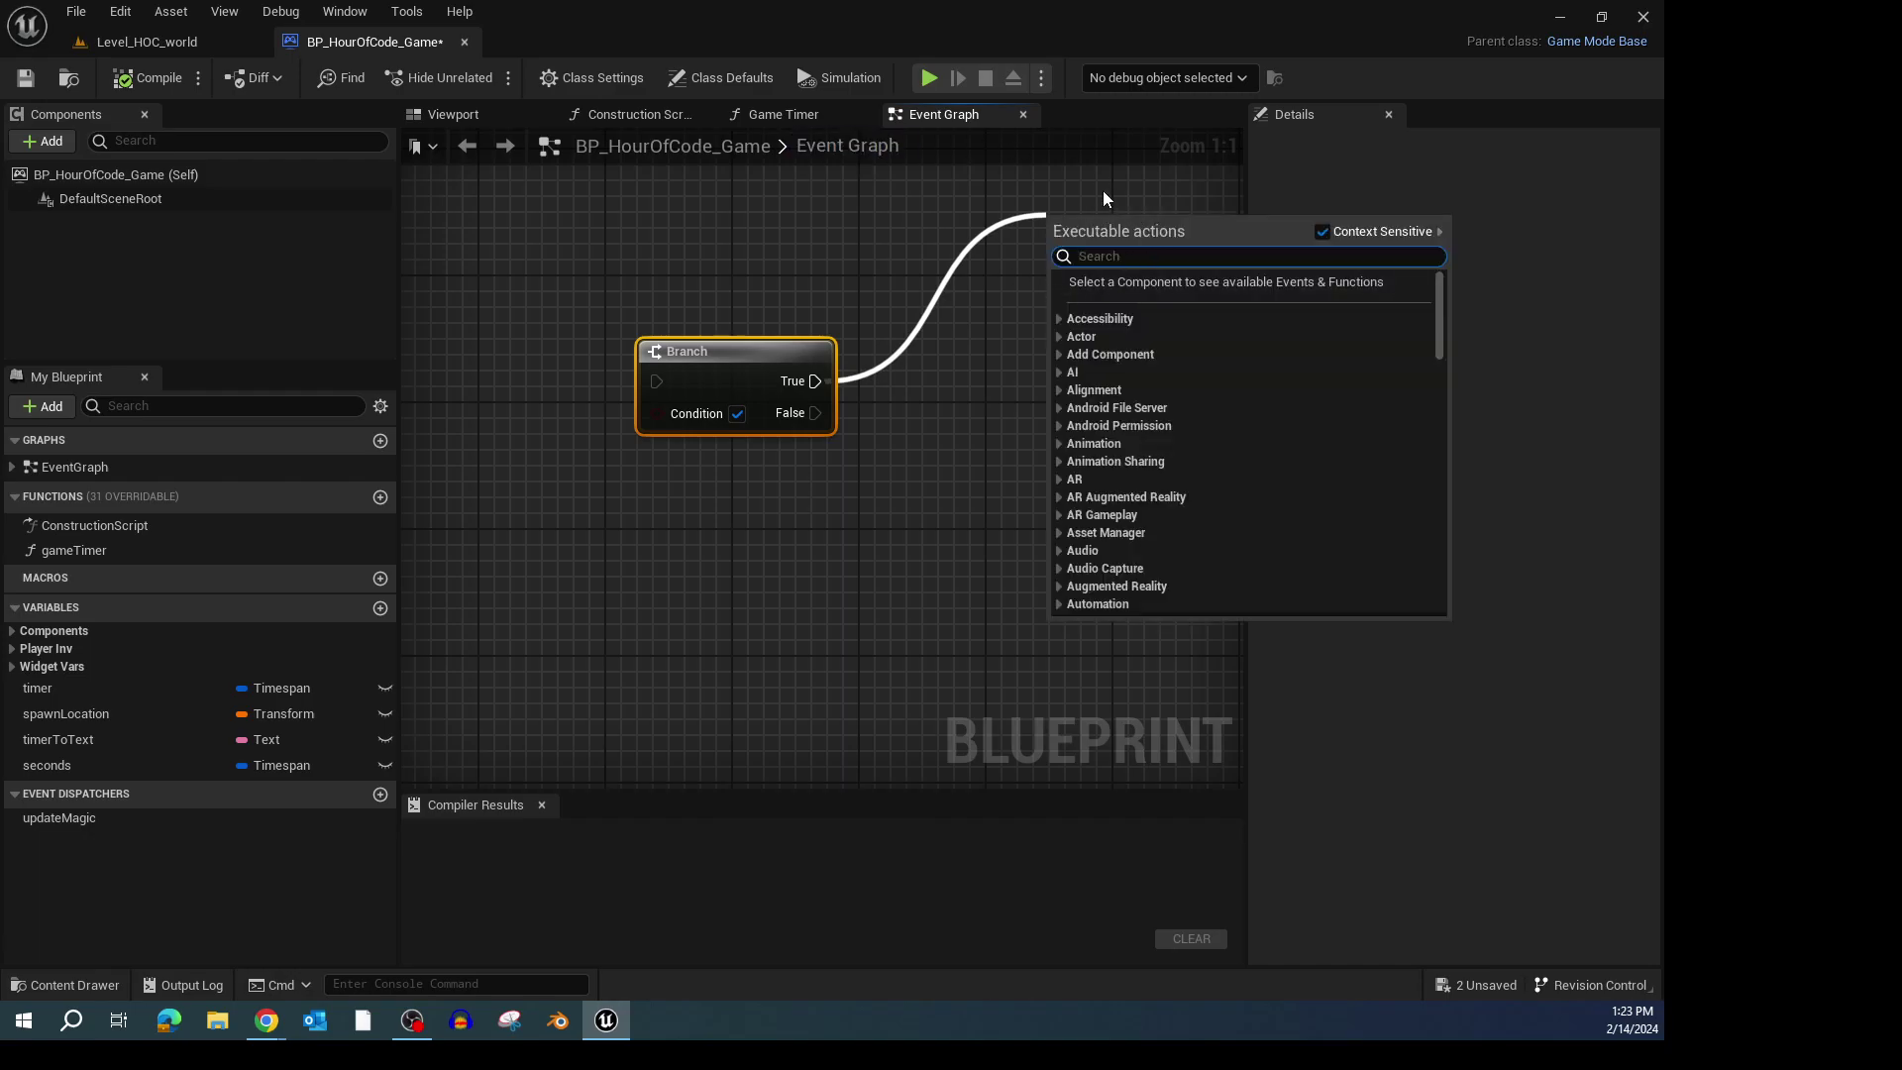
{"action": "left_click", "coordinate": [937, 218]}
{"action": "left_click_drag", "start_coordinate": [819, 413], "coordinate": [968, 553]}
{"action": "left_click", "coordinate": [882, 591]}
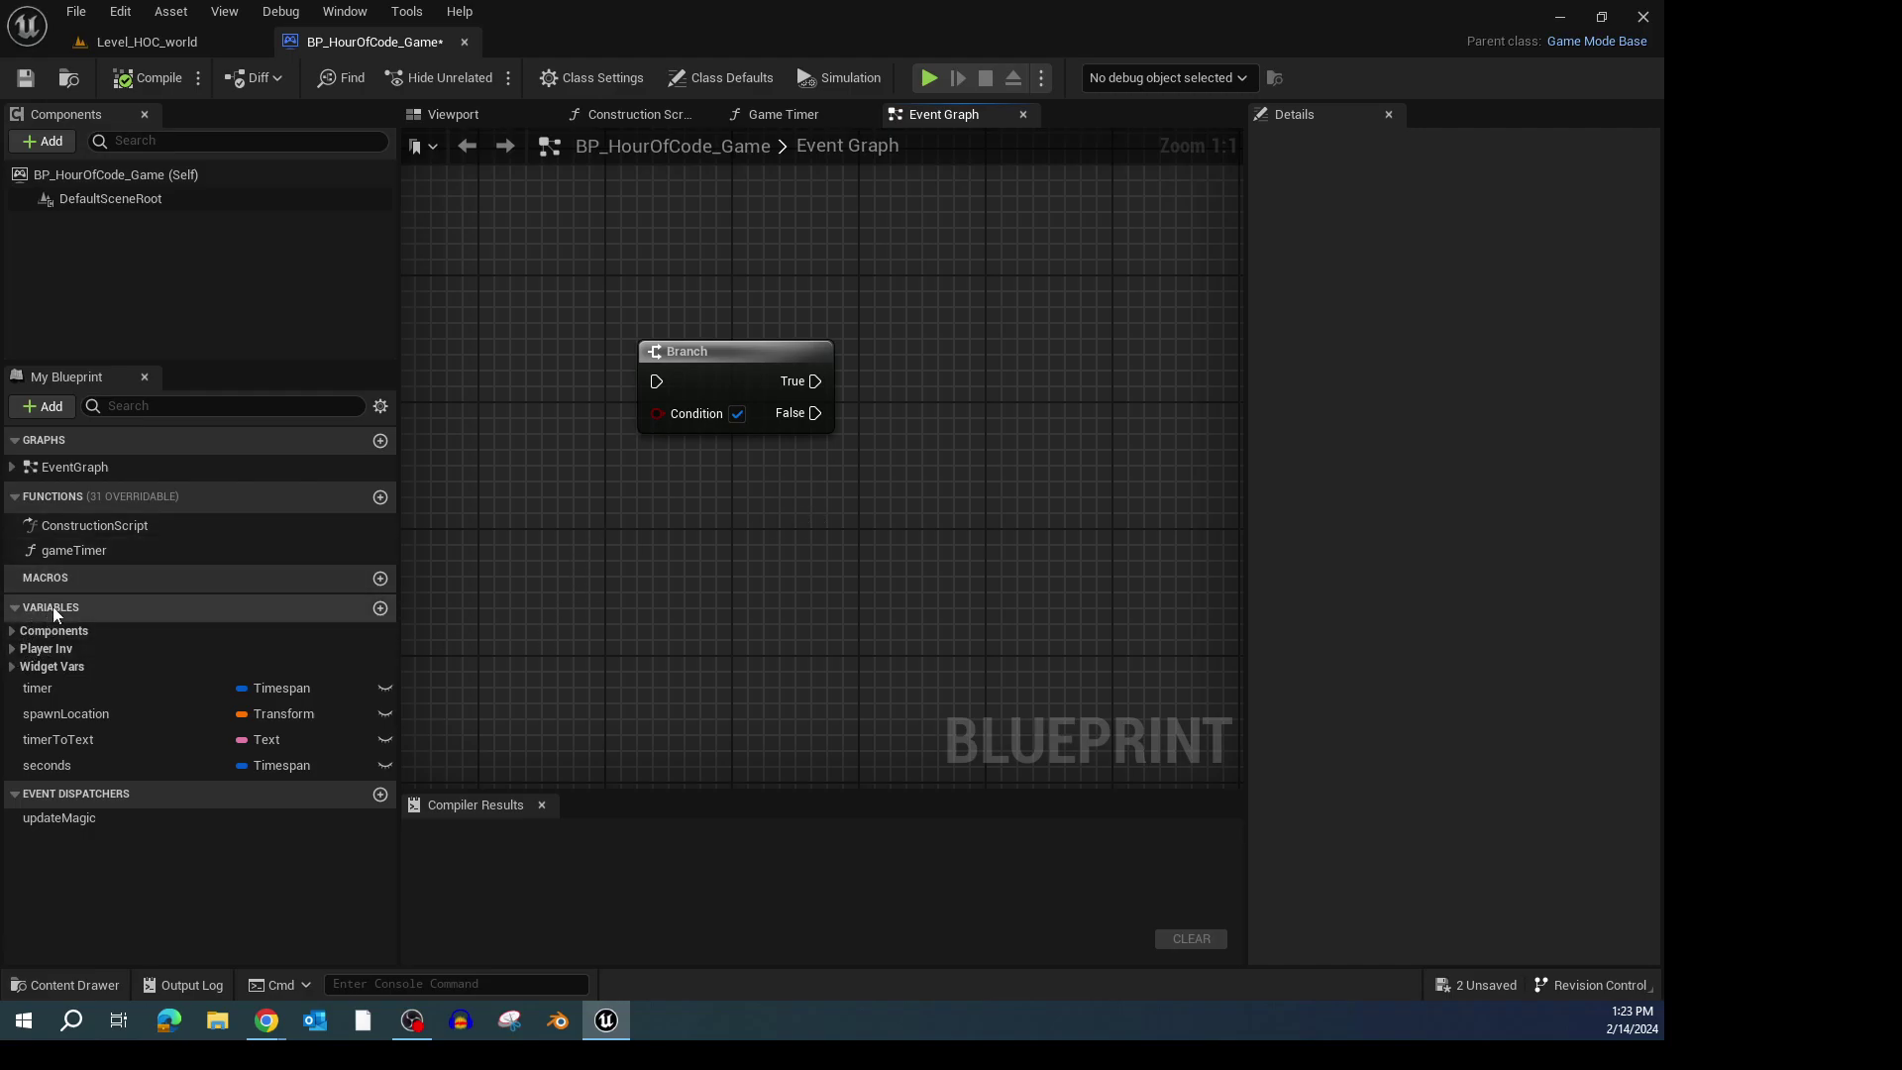
Add a Get node for the haveKey? variable from Player Inv and connect it to the Branch node's Condition
{"action": "left_click", "coordinate": [12, 649]}
{"action": "scroll", "coordinate": [100, 638], "scroll_direction": "down", "scroll_amount": 2}
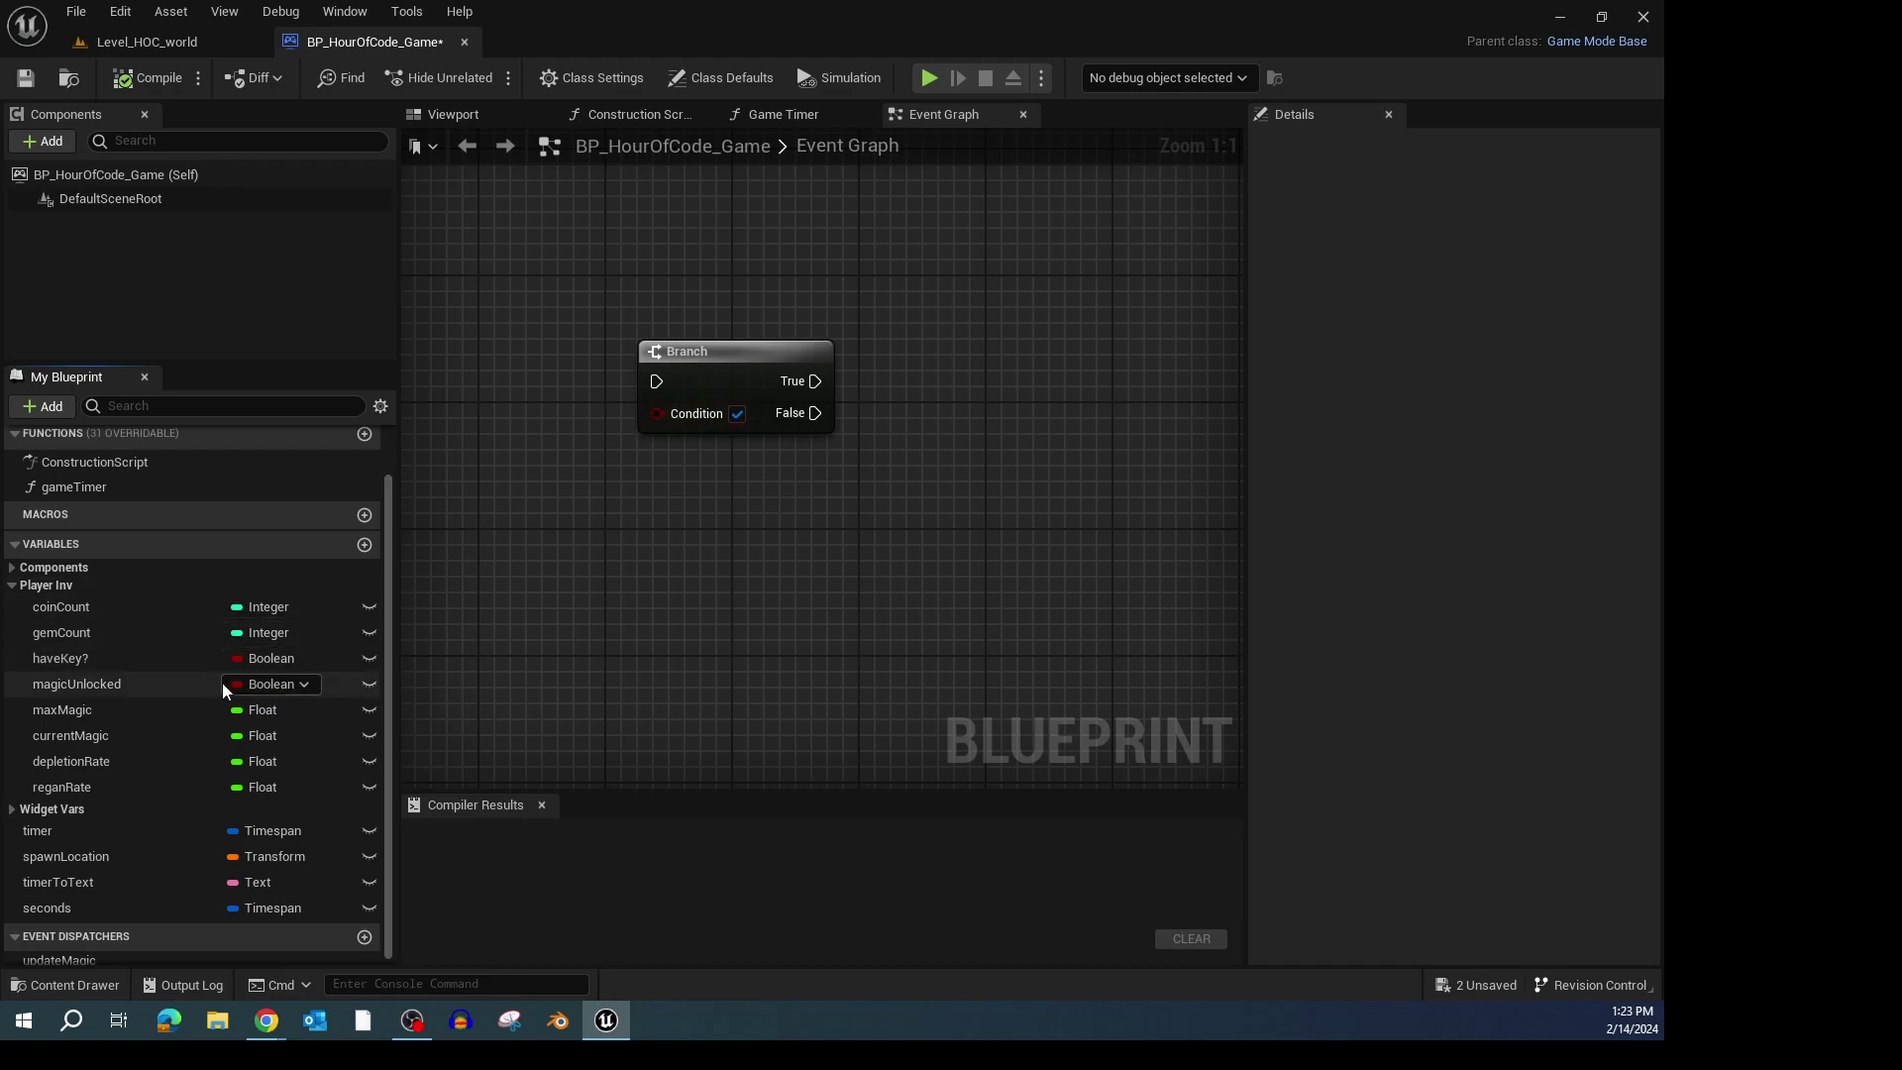
{"action": "left_click_drag", "start_coordinate": [50, 656], "coordinate": [503, 491]}
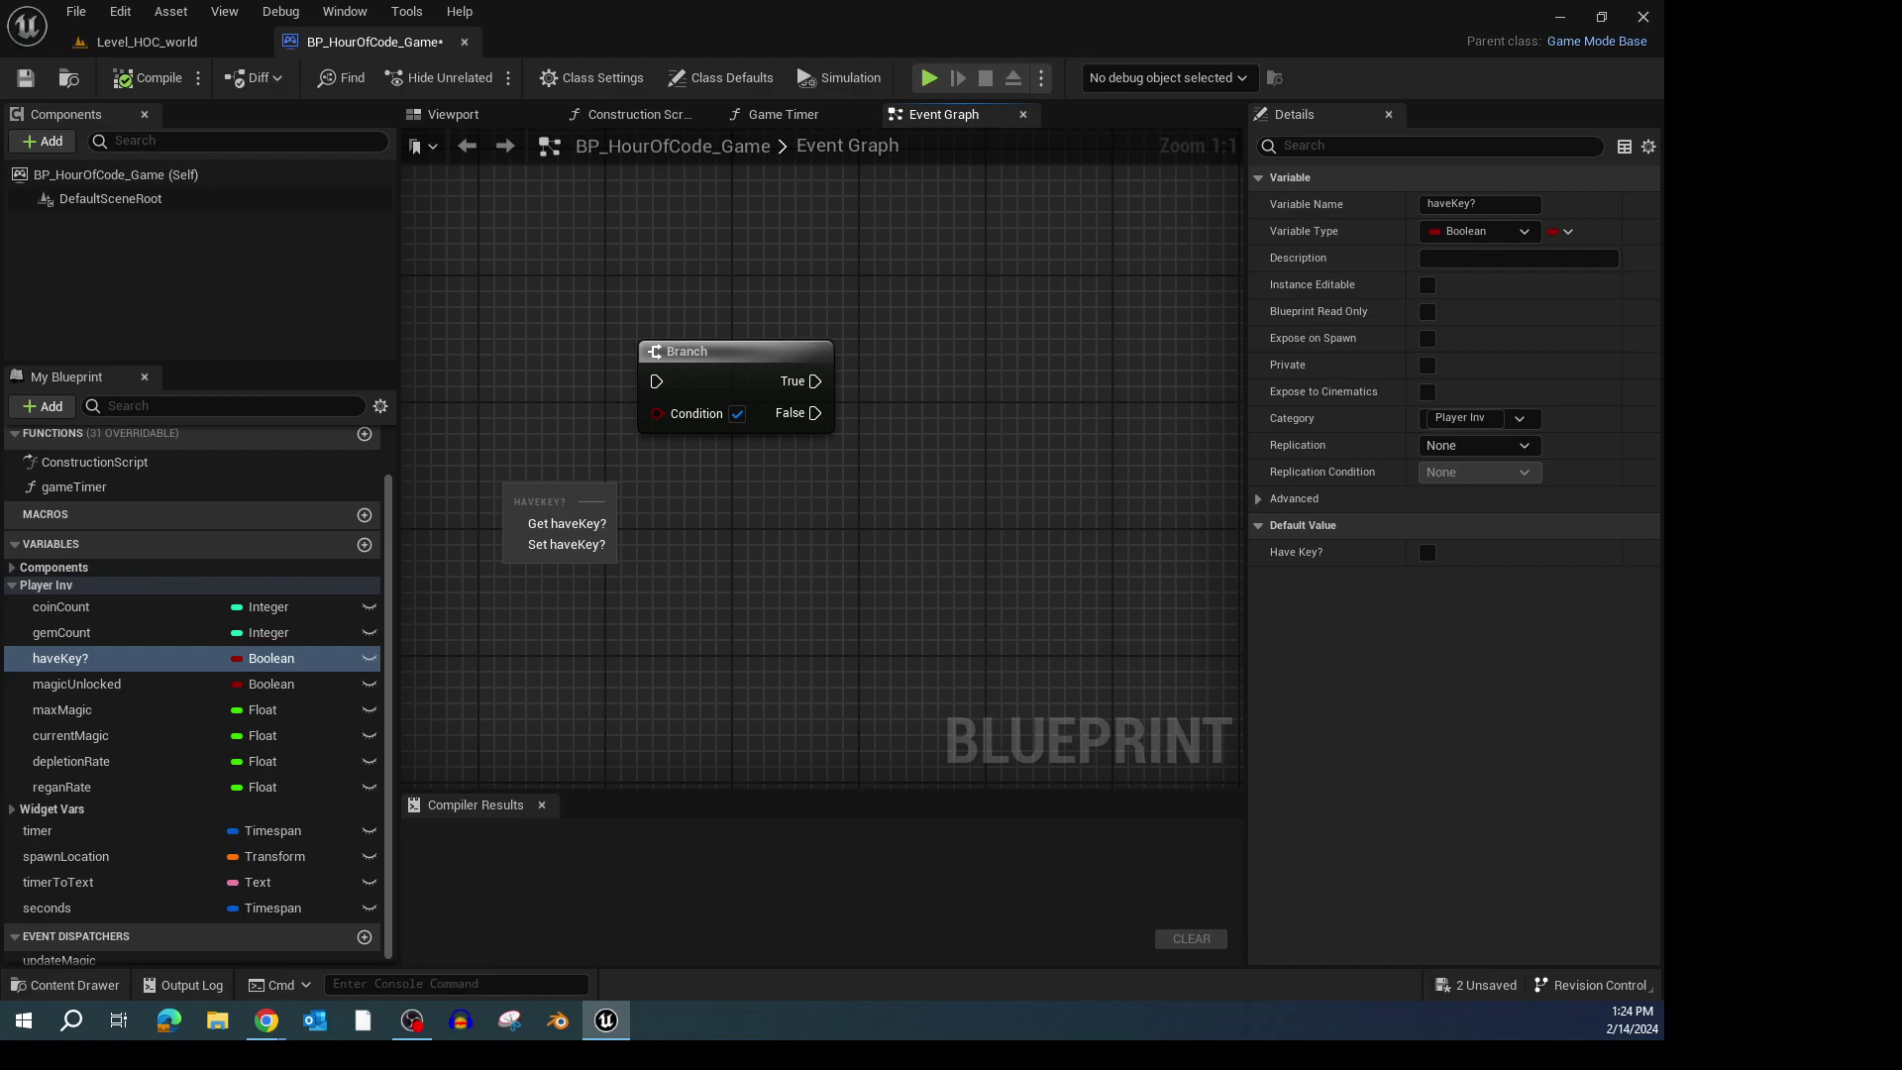
{"action": "left_click", "coordinate": [547, 526]}
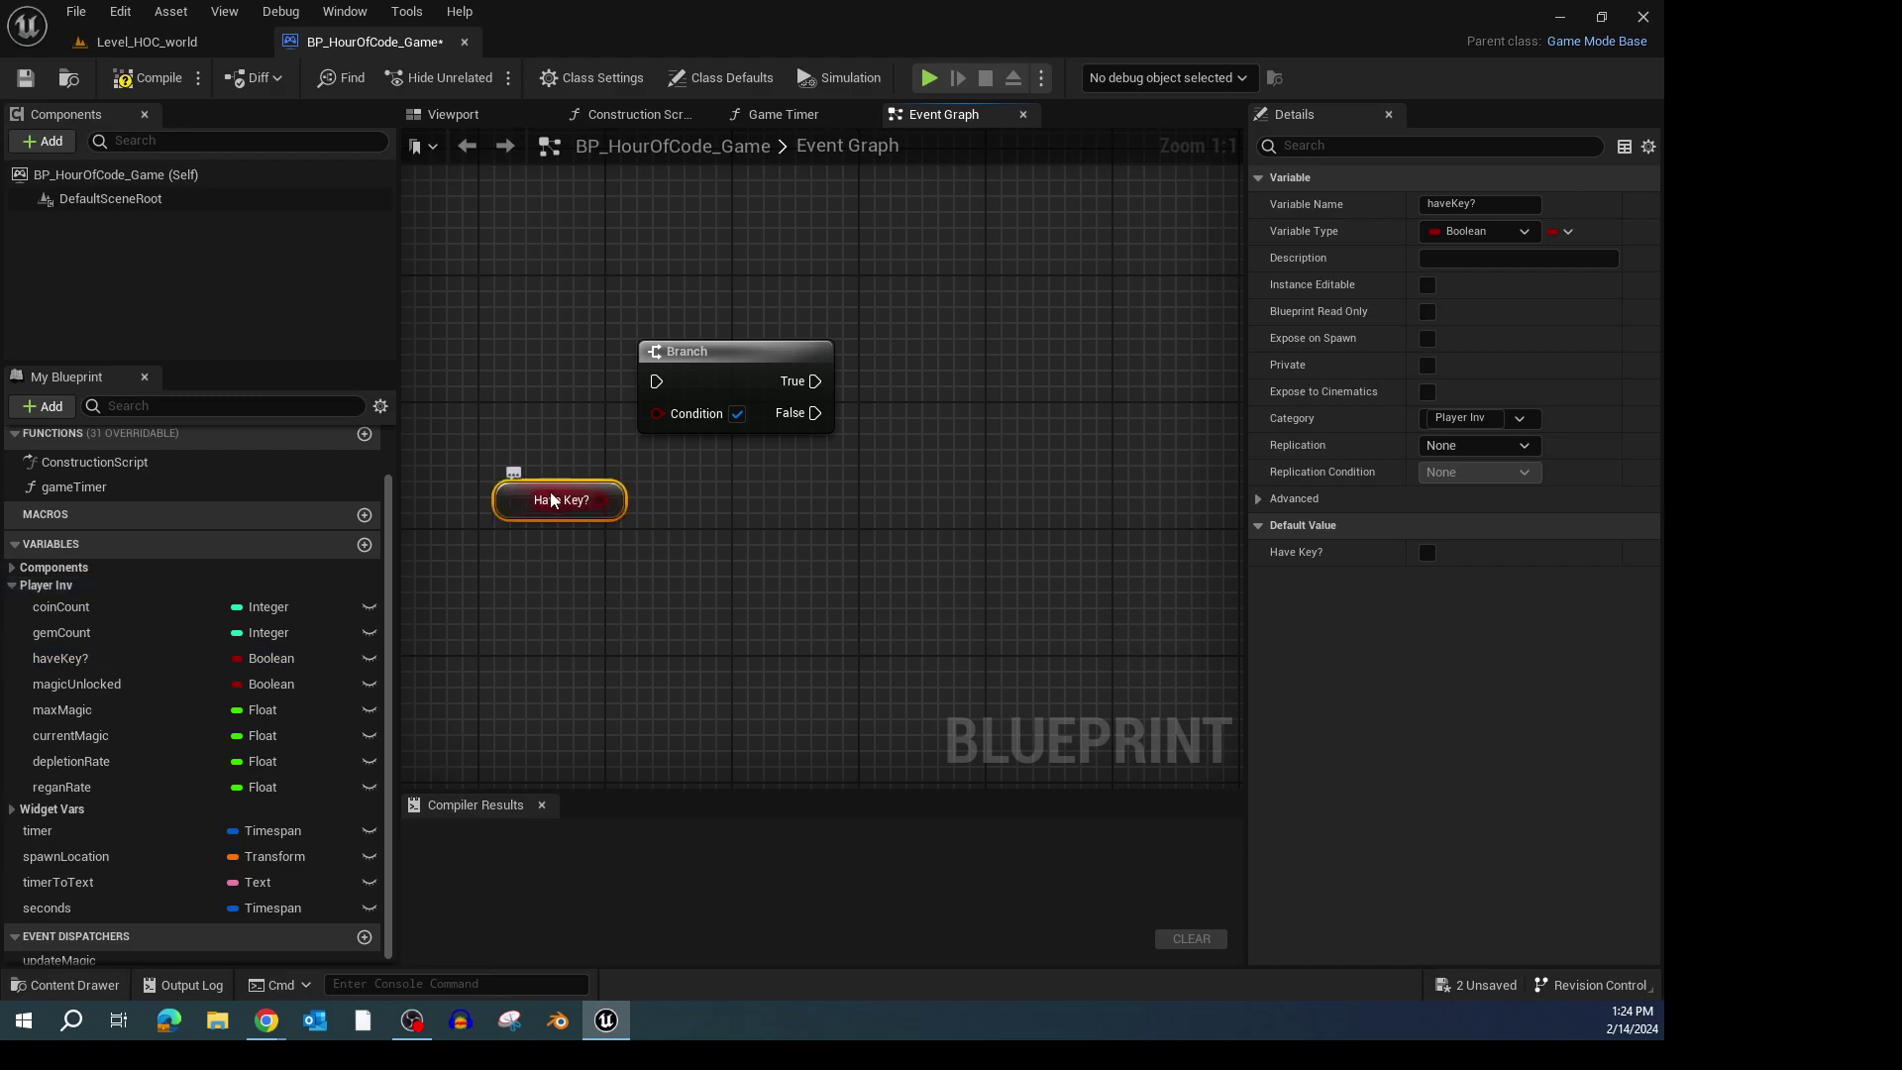
{"action": "left_click_drag", "start_coordinate": [554, 503], "coordinate": [523, 471]}
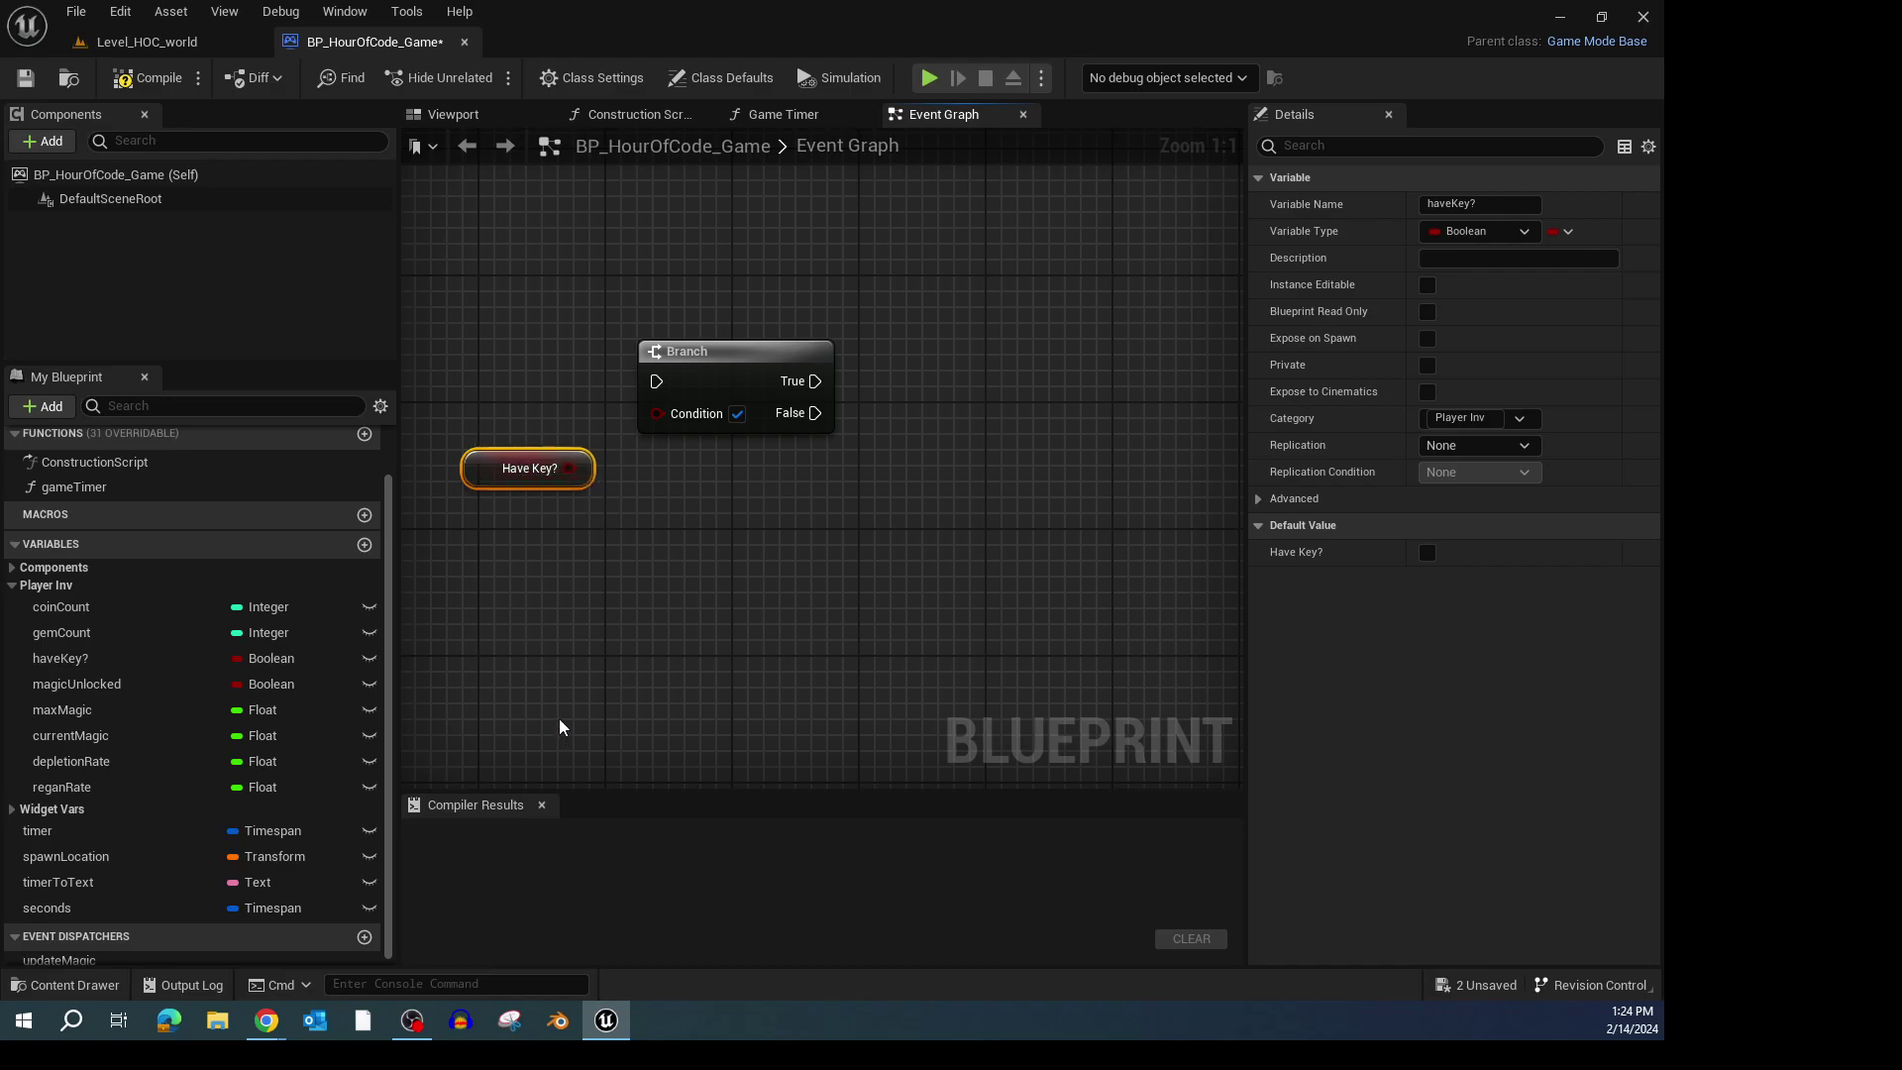
{"action": "left_click_drag", "start_coordinate": [568, 467], "coordinate": [659, 422]}
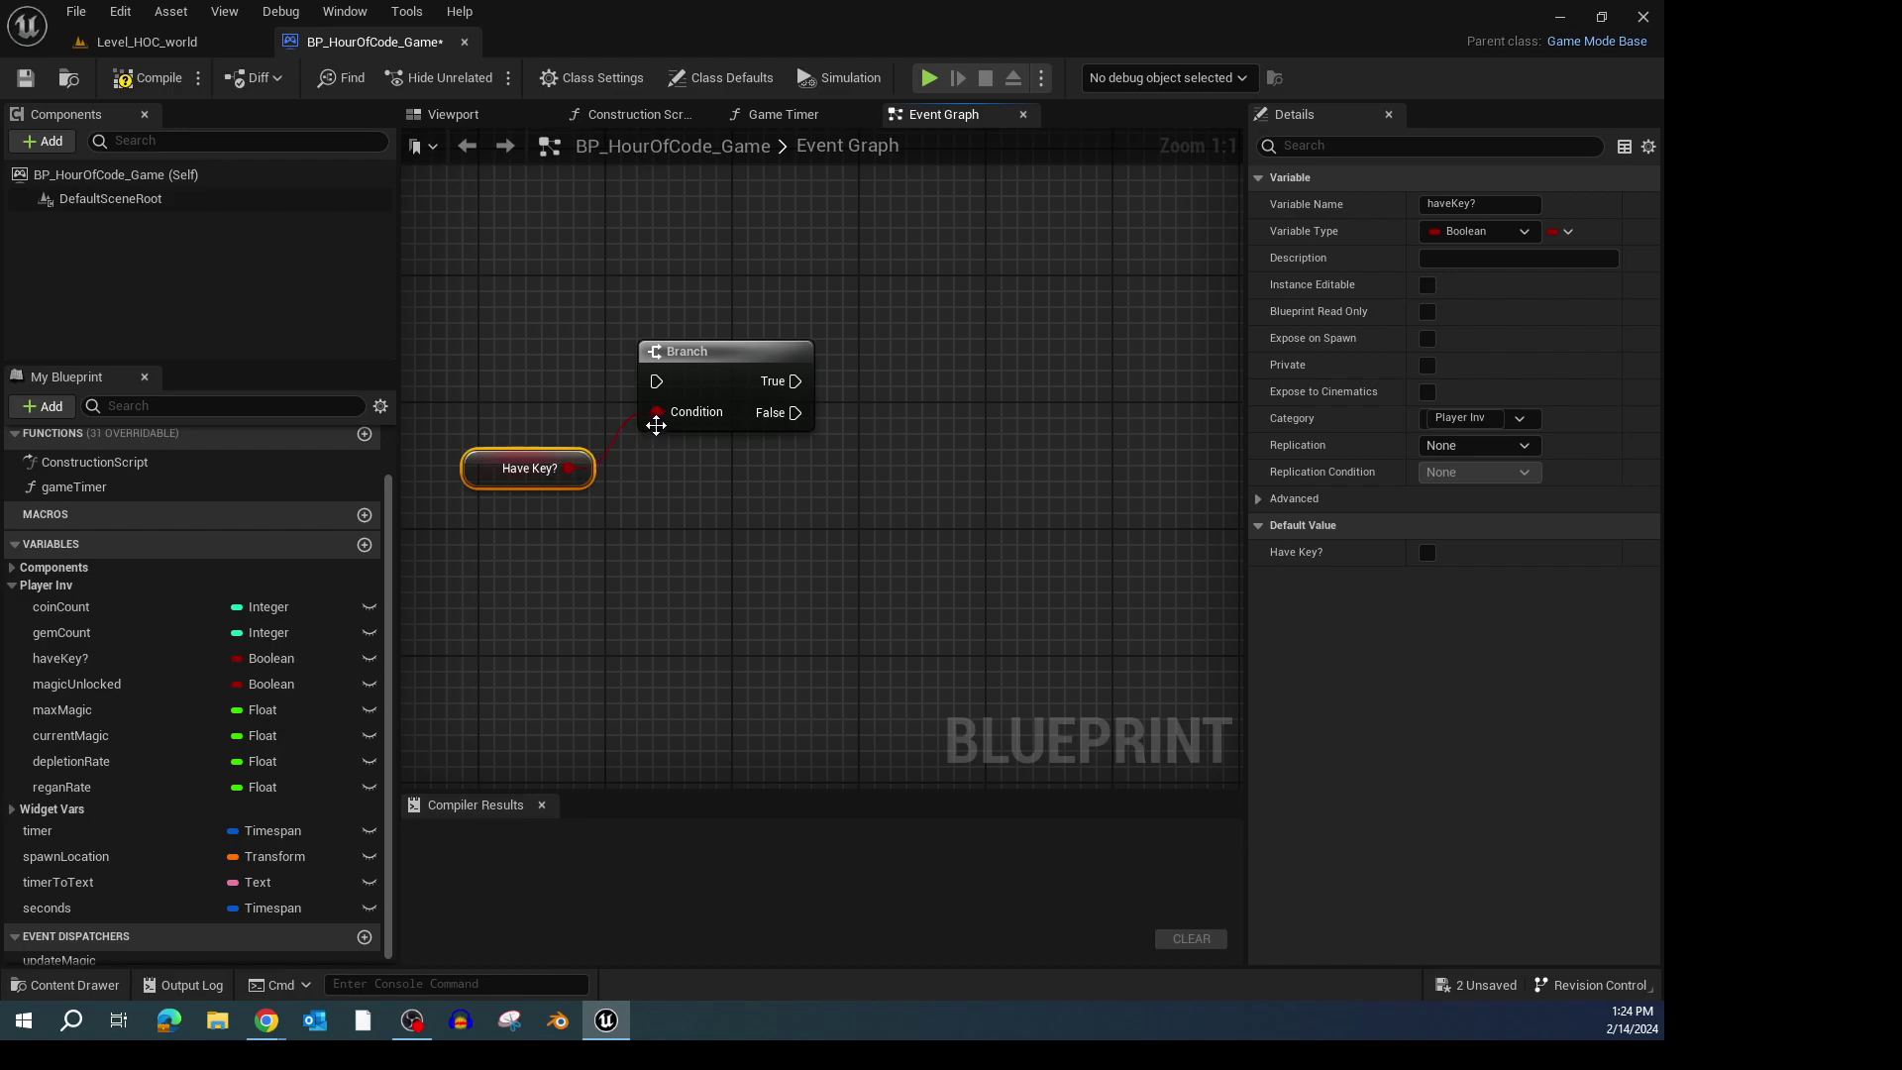
{"action": "left_click_drag", "start_coordinate": [795, 380], "coordinate": [882, 543]}
{"action": "left_click", "coordinate": [986, 448]}
{"action": "left_click", "coordinate": [987, 448]}
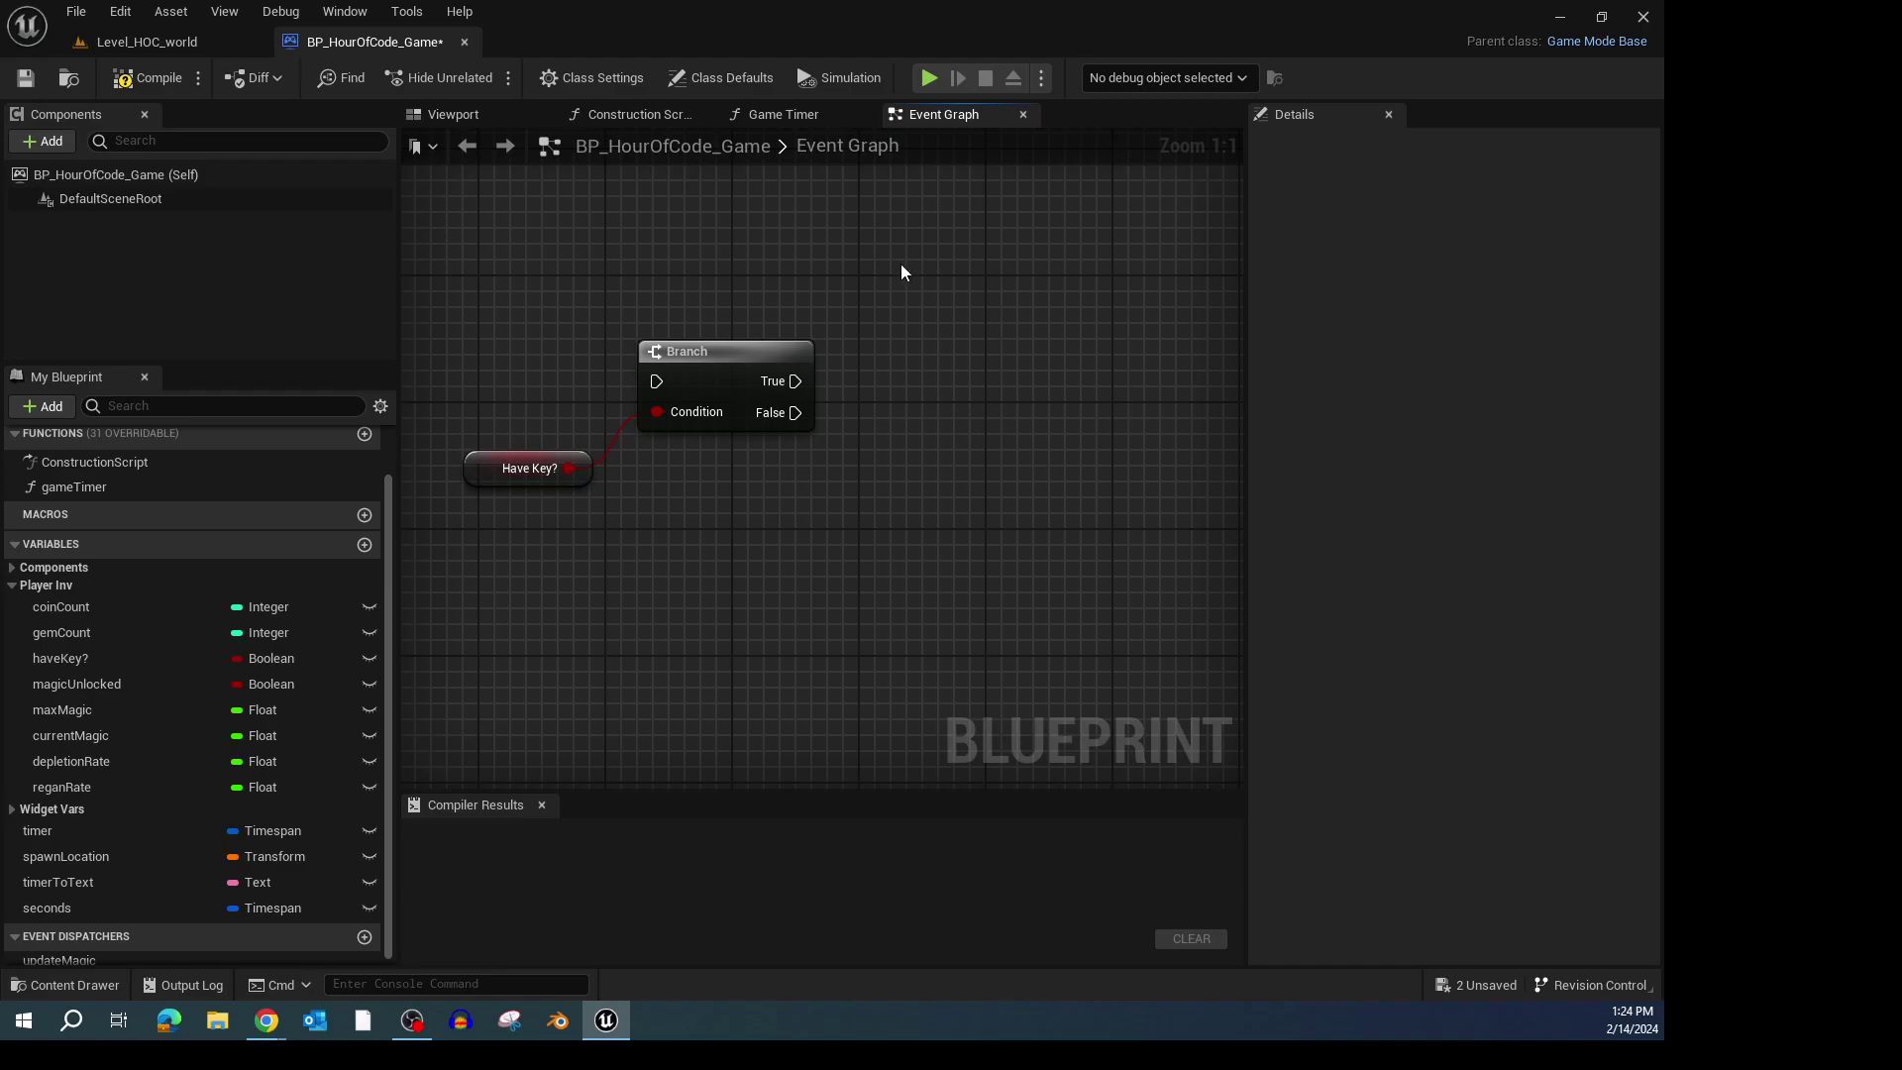
Delete the Branch and Have Key? nodes from the Event Graph
{"action": "left_click_drag", "start_coordinate": [858, 234], "coordinate": [448, 554]}
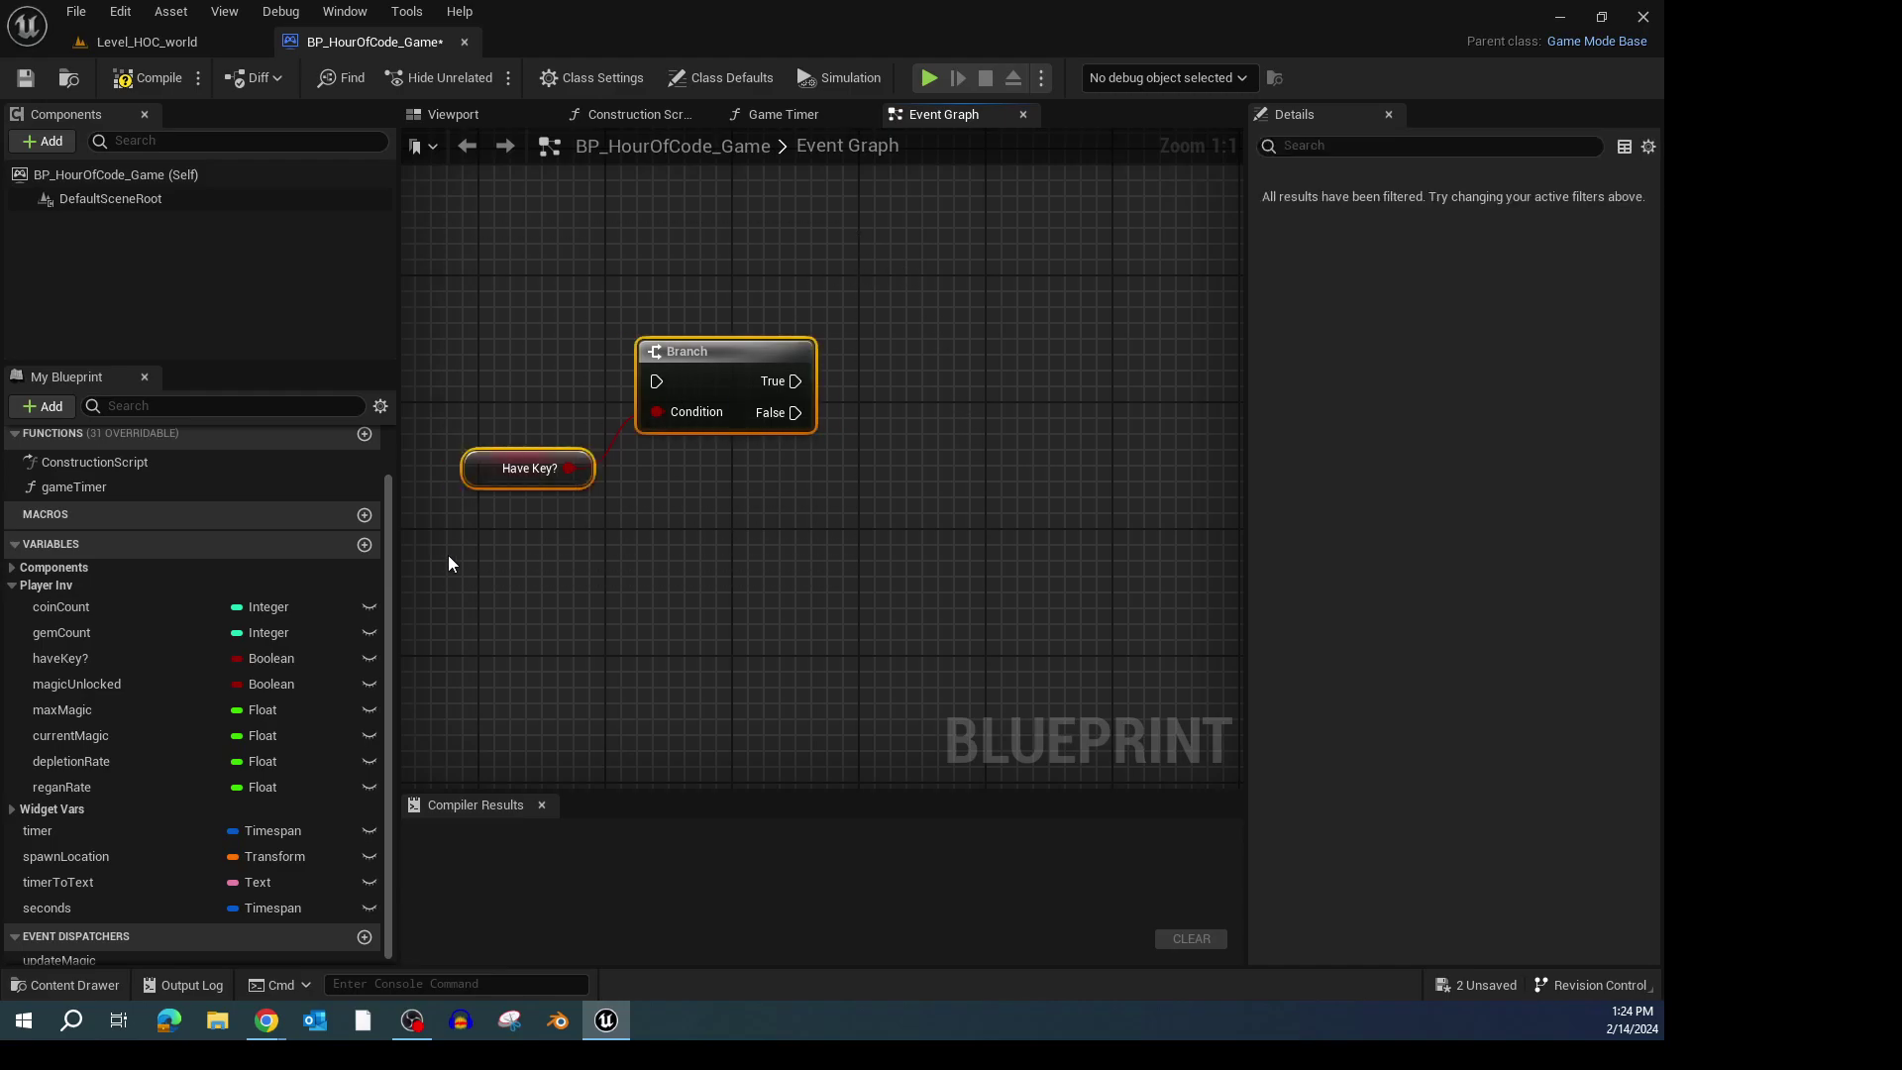
{"action": "key", "text": "Delete"}
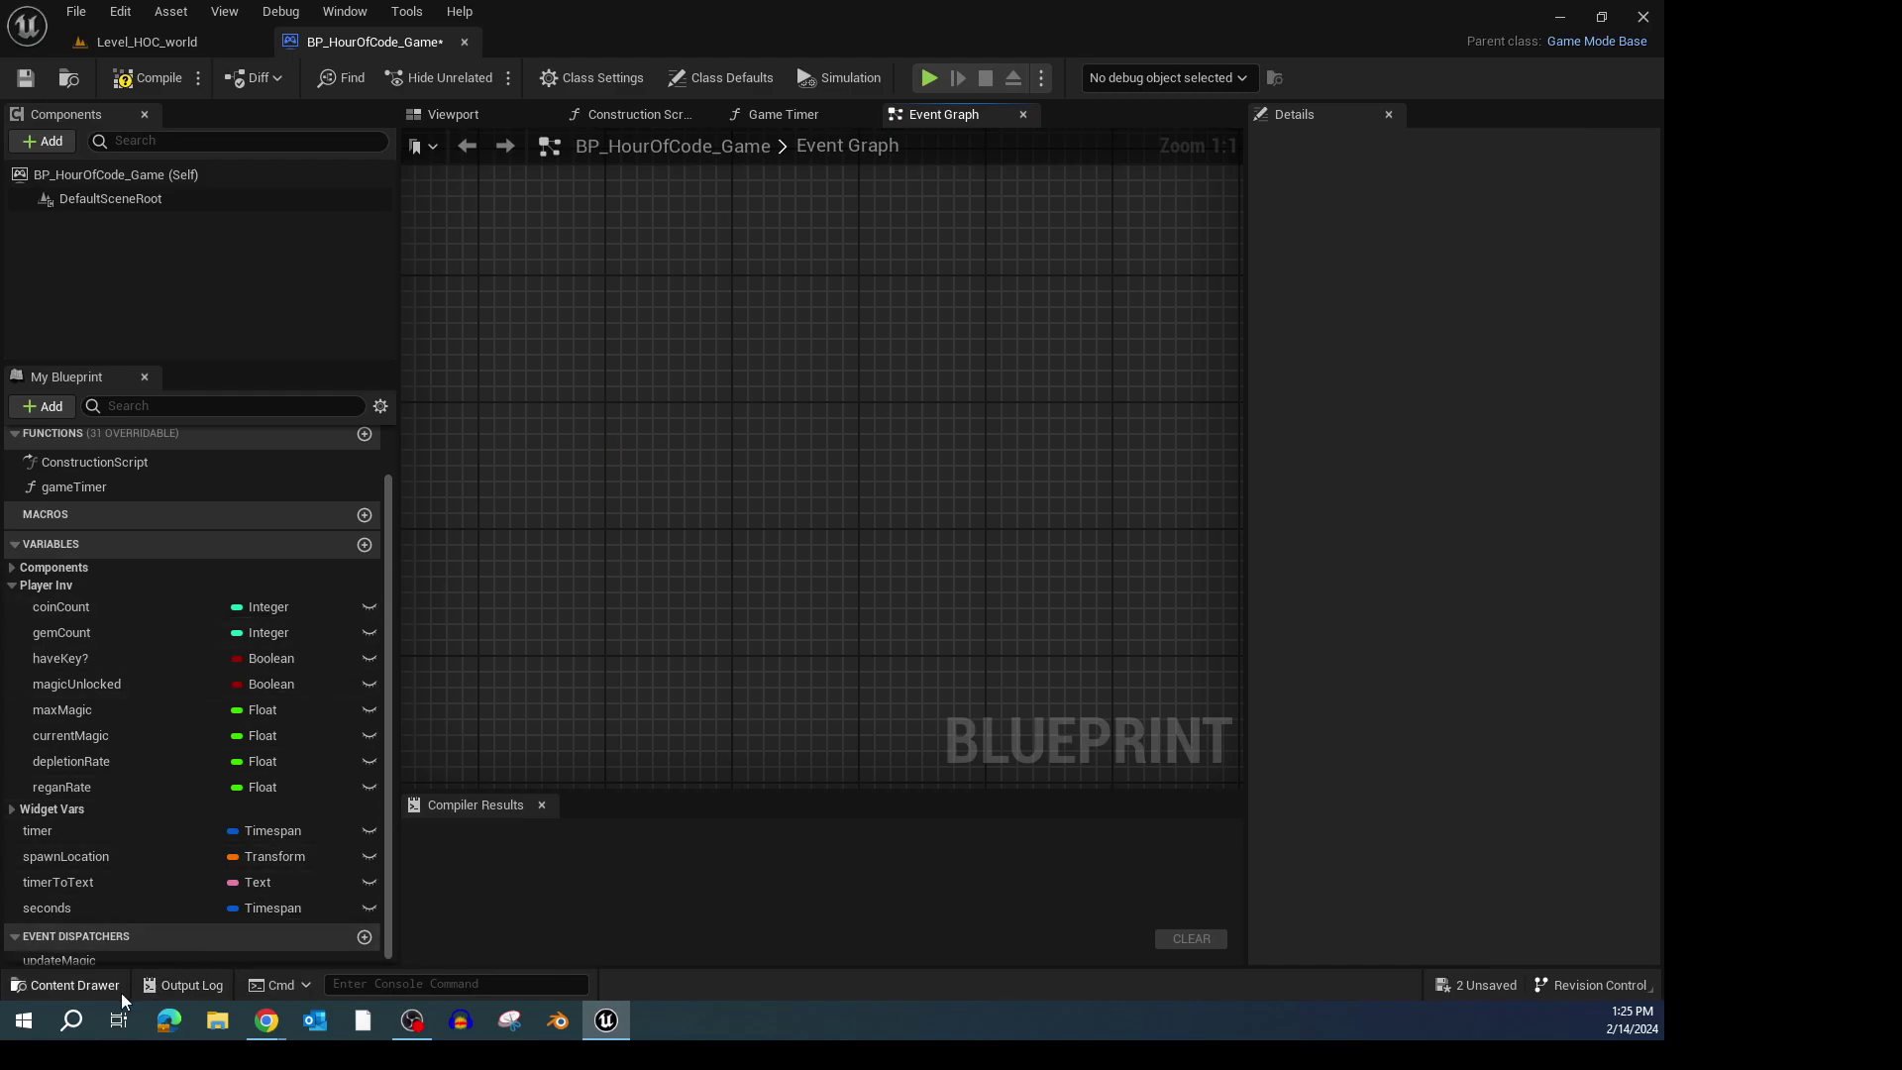
Open the BP_Door_Locked blueprint from Hour_of_Code's Blueprints folder
{"action": "left_click", "coordinate": [83, 987]}
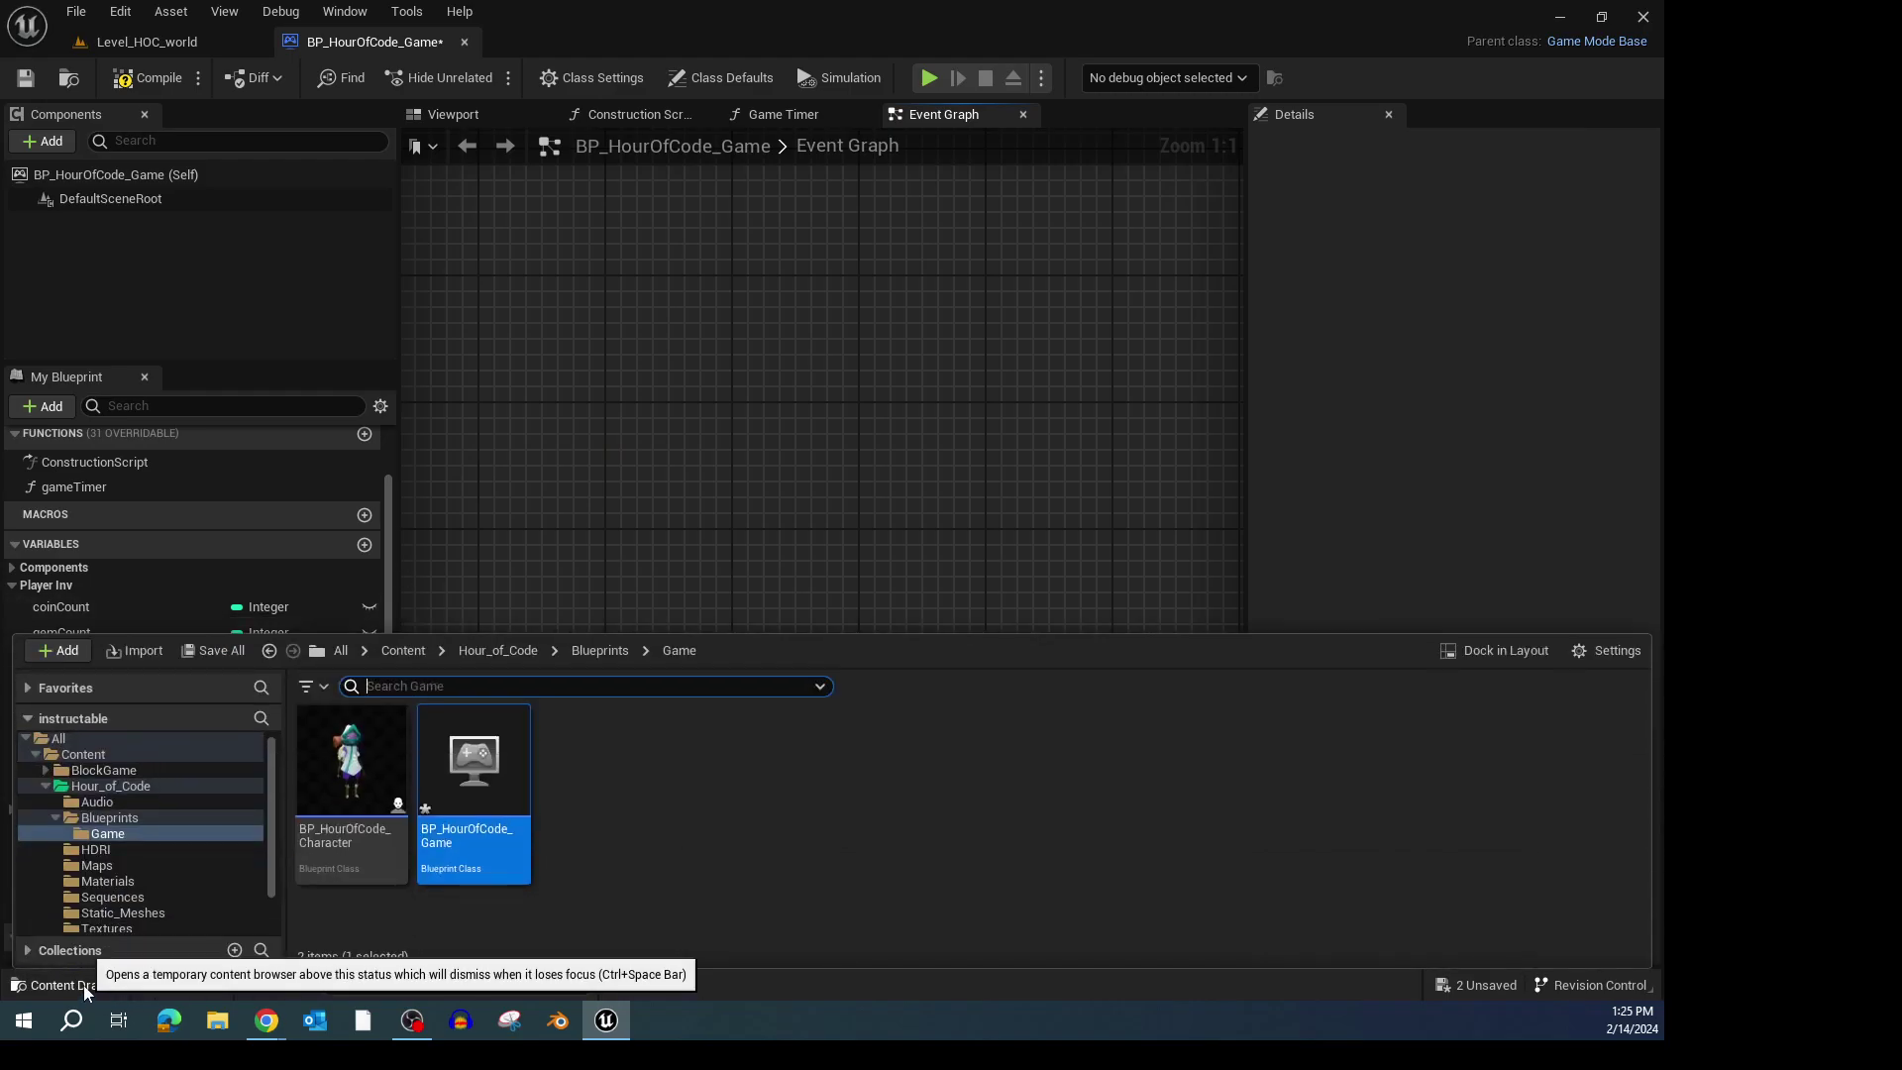
{"action": "left_click", "coordinate": [114, 820]}
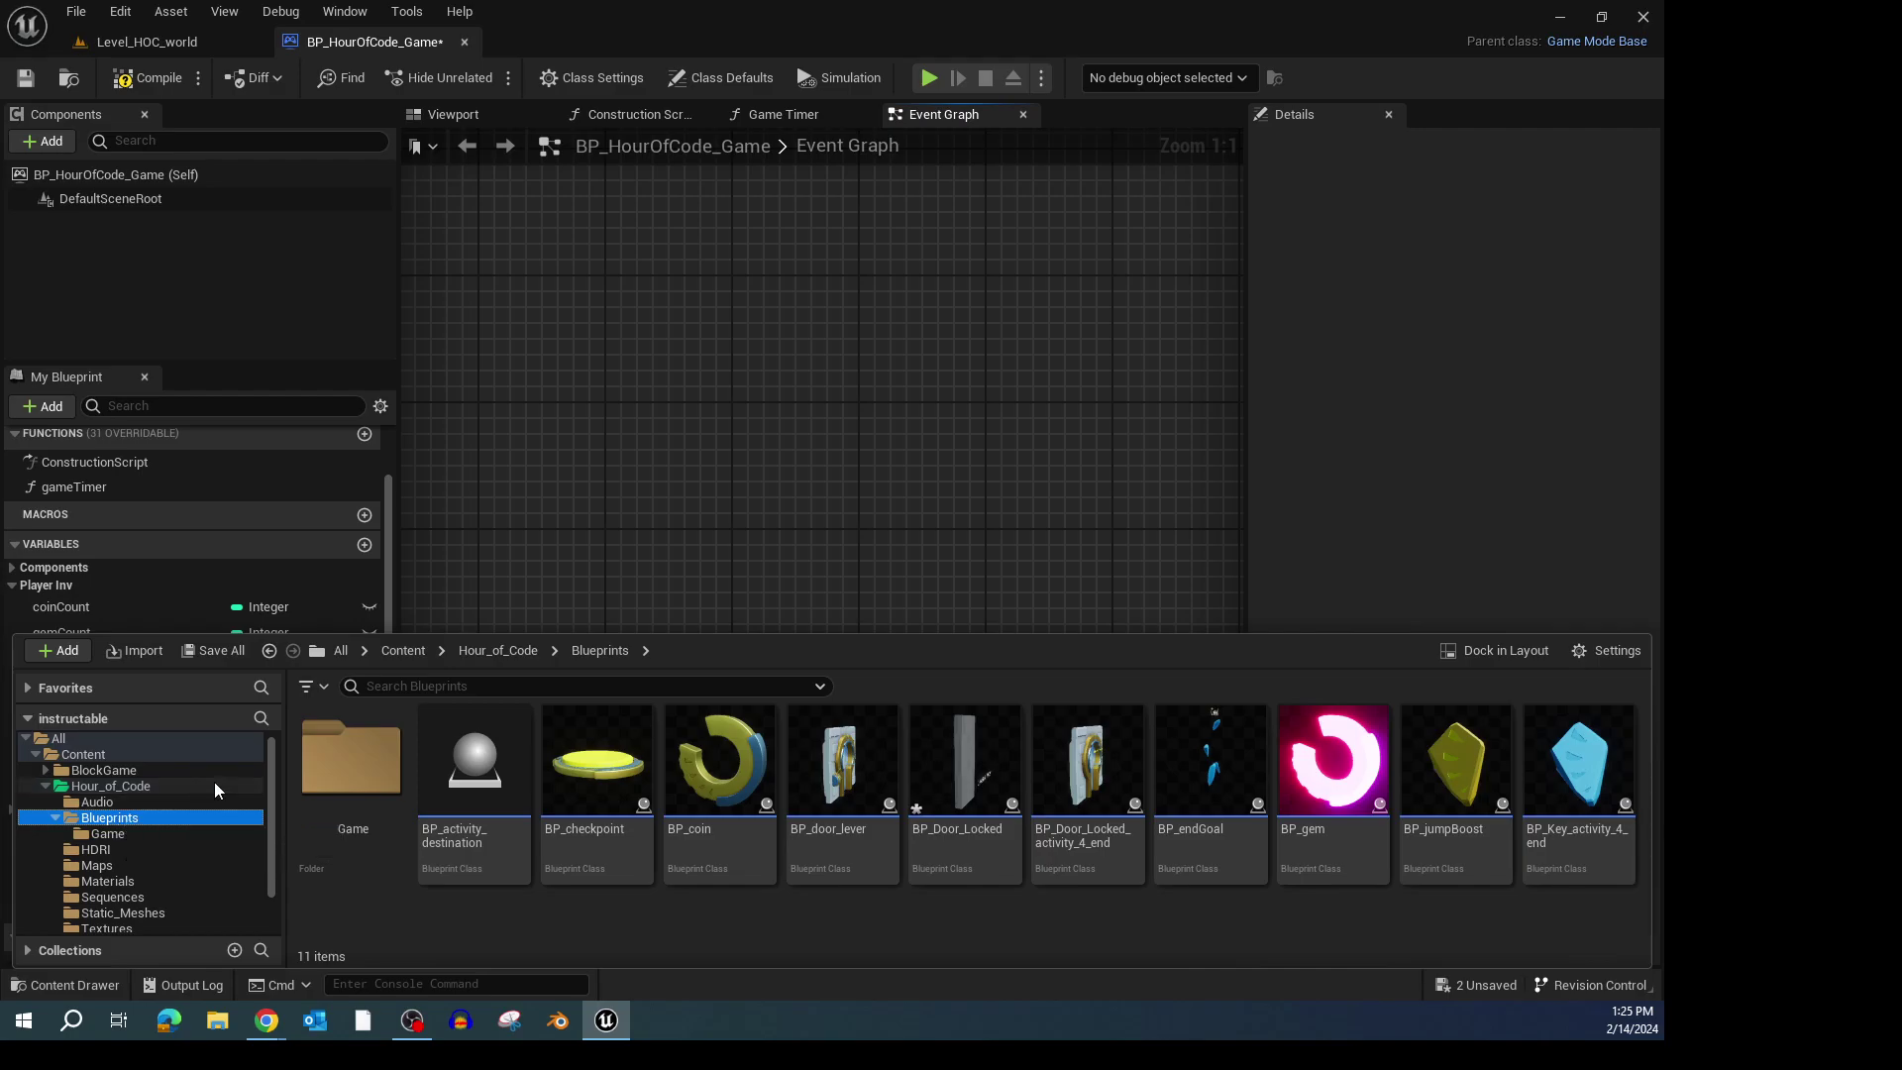
{"action": "double_click", "coordinate": [964, 794]}
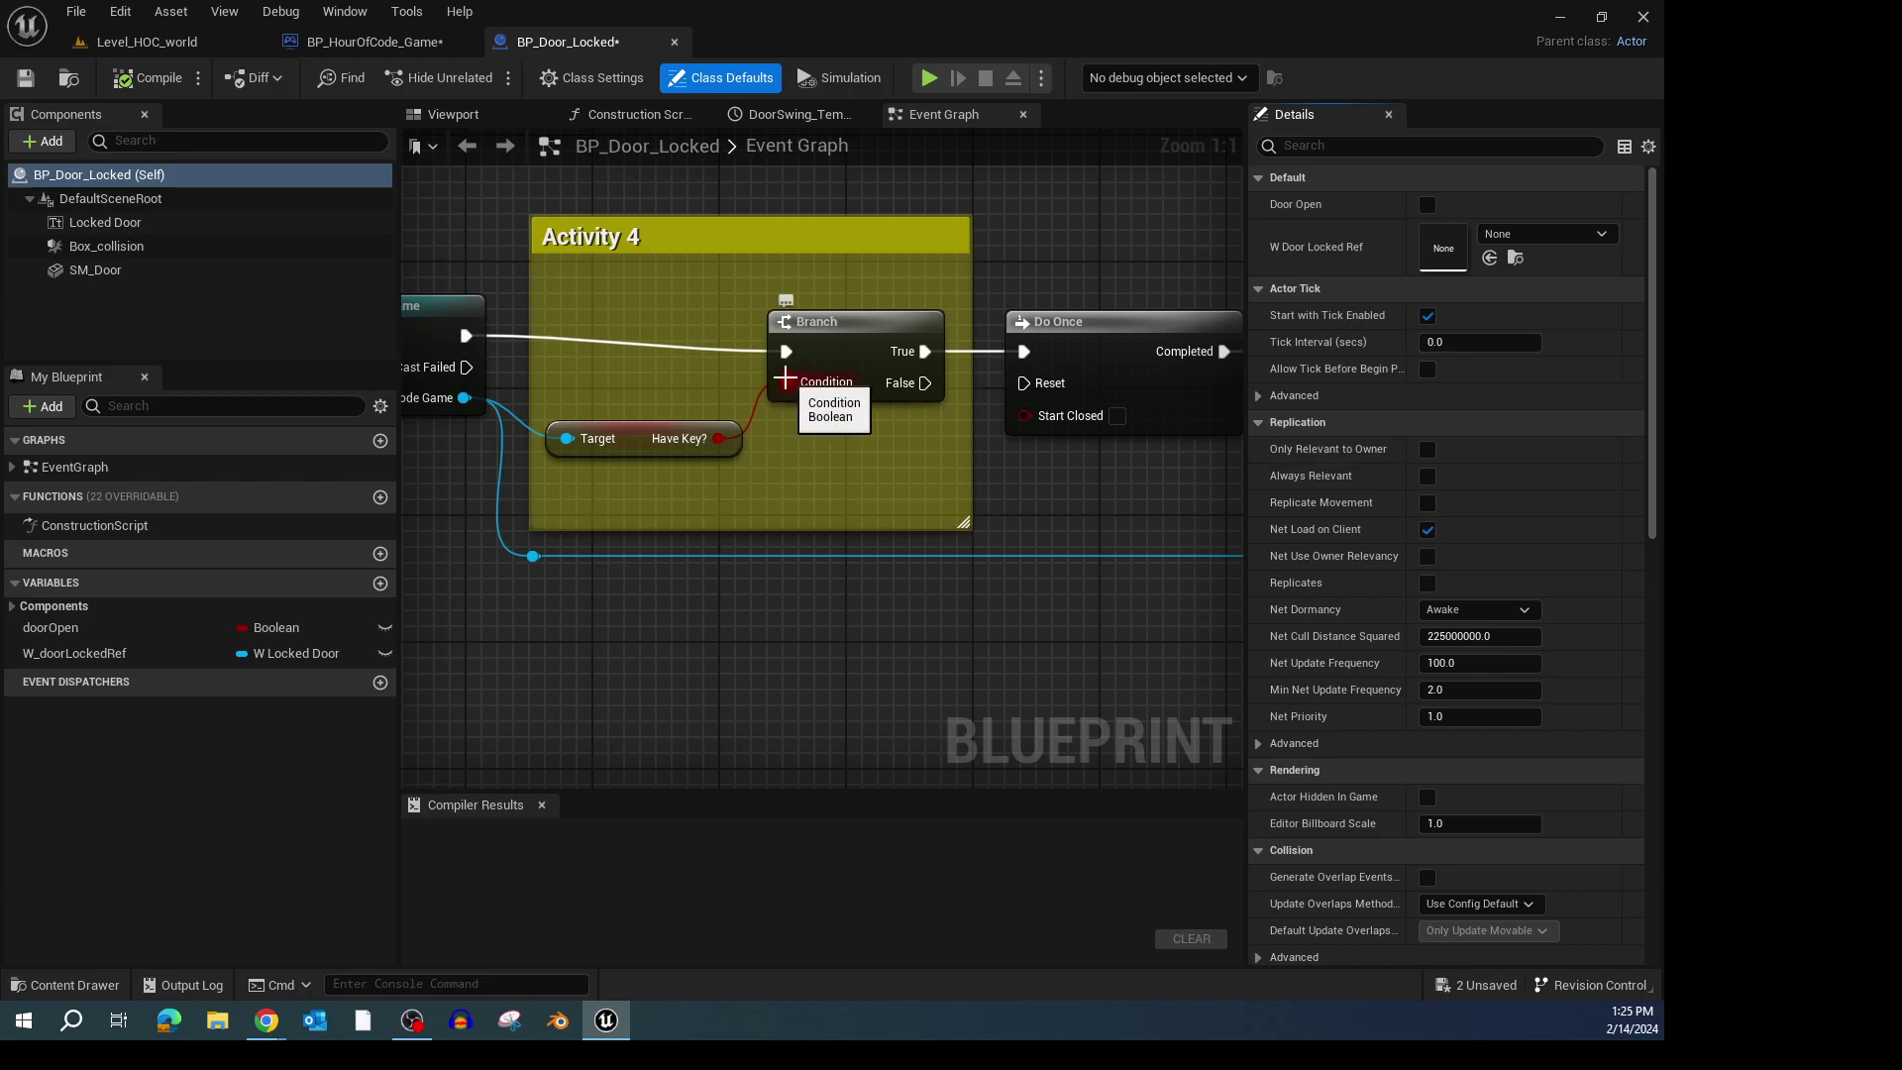
In the Activity 4 group, break the Branch node's Condition link and reconnect Have Key? to it
{"action": "right_click", "coordinate": [784, 378]}
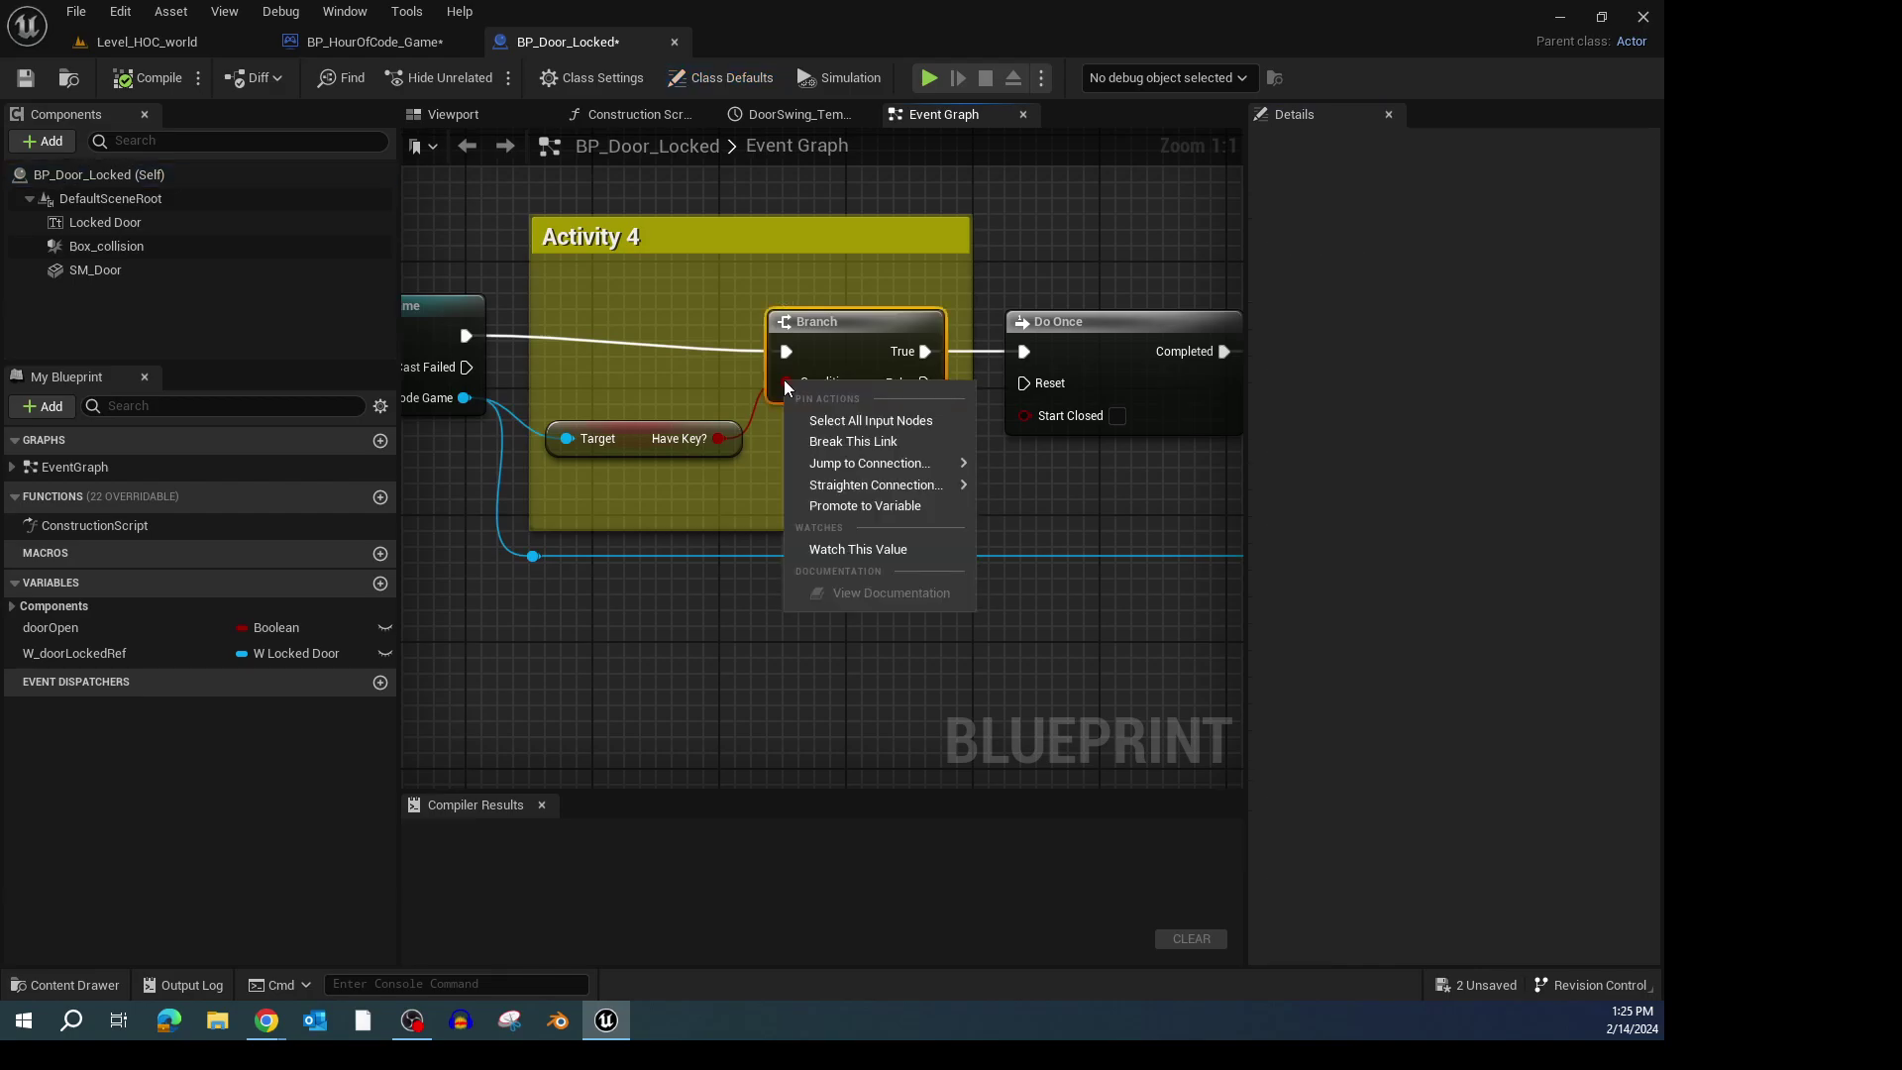
{"action": "left_click", "coordinate": [856, 447]}
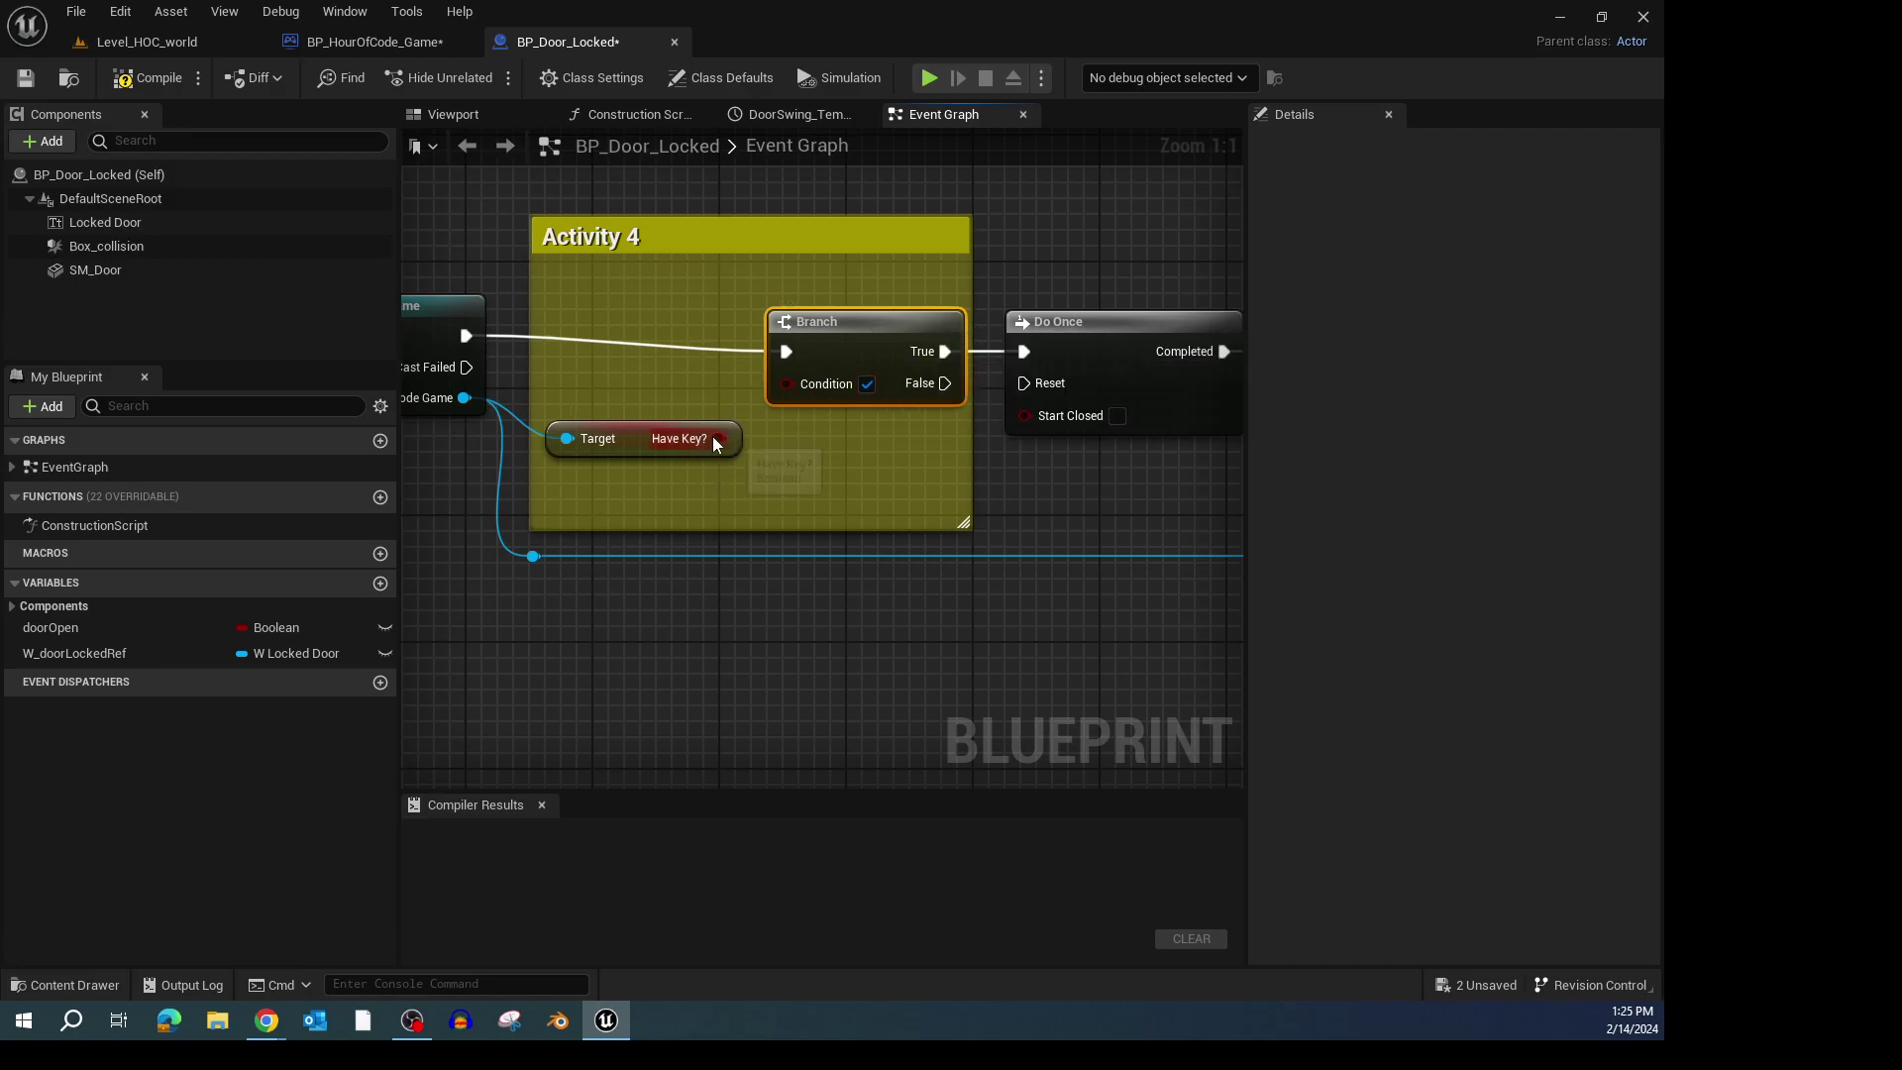
{"action": "left_click_drag", "start_coordinate": [720, 438], "coordinate": [781, 384]}
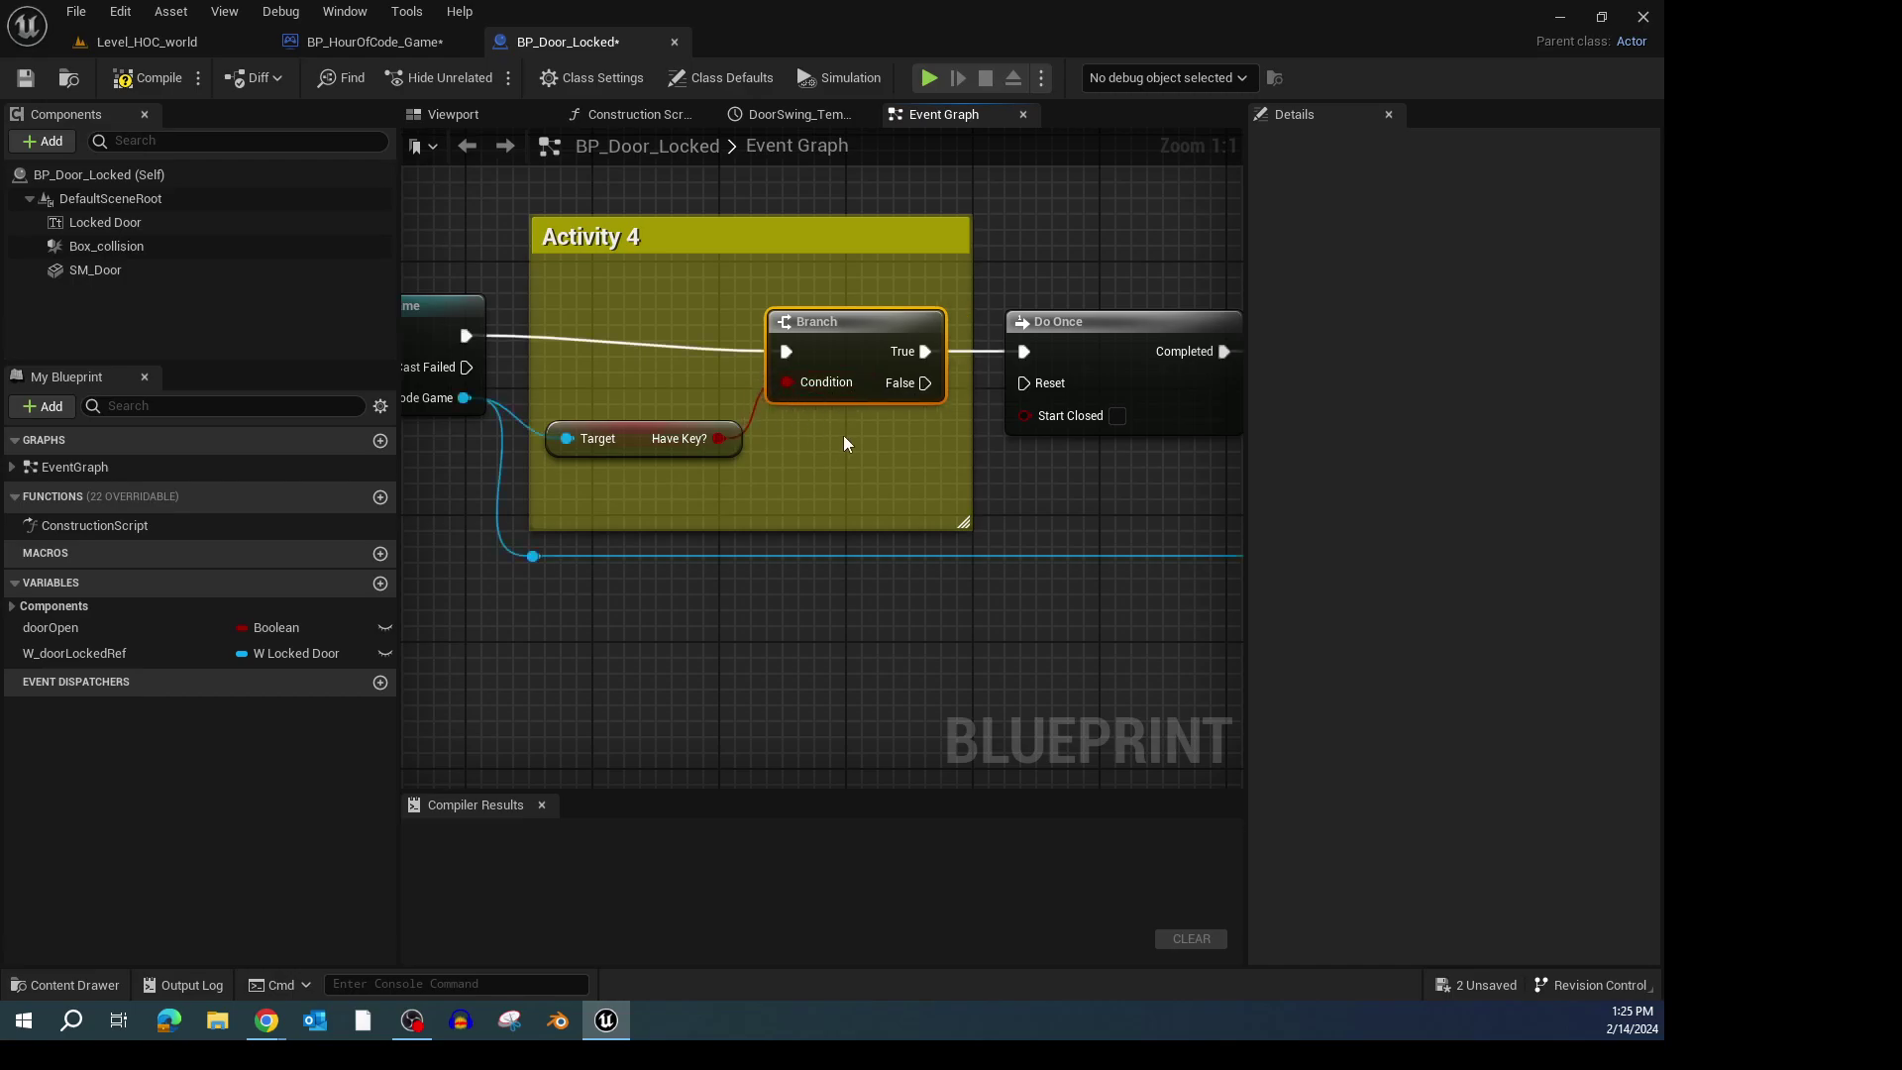
Compile and save the BP_Door_Locked blueprint
{"action": "scroll", "coordinate": [844, 439], "scroll_direction": "down", "scroll_amount": 2}
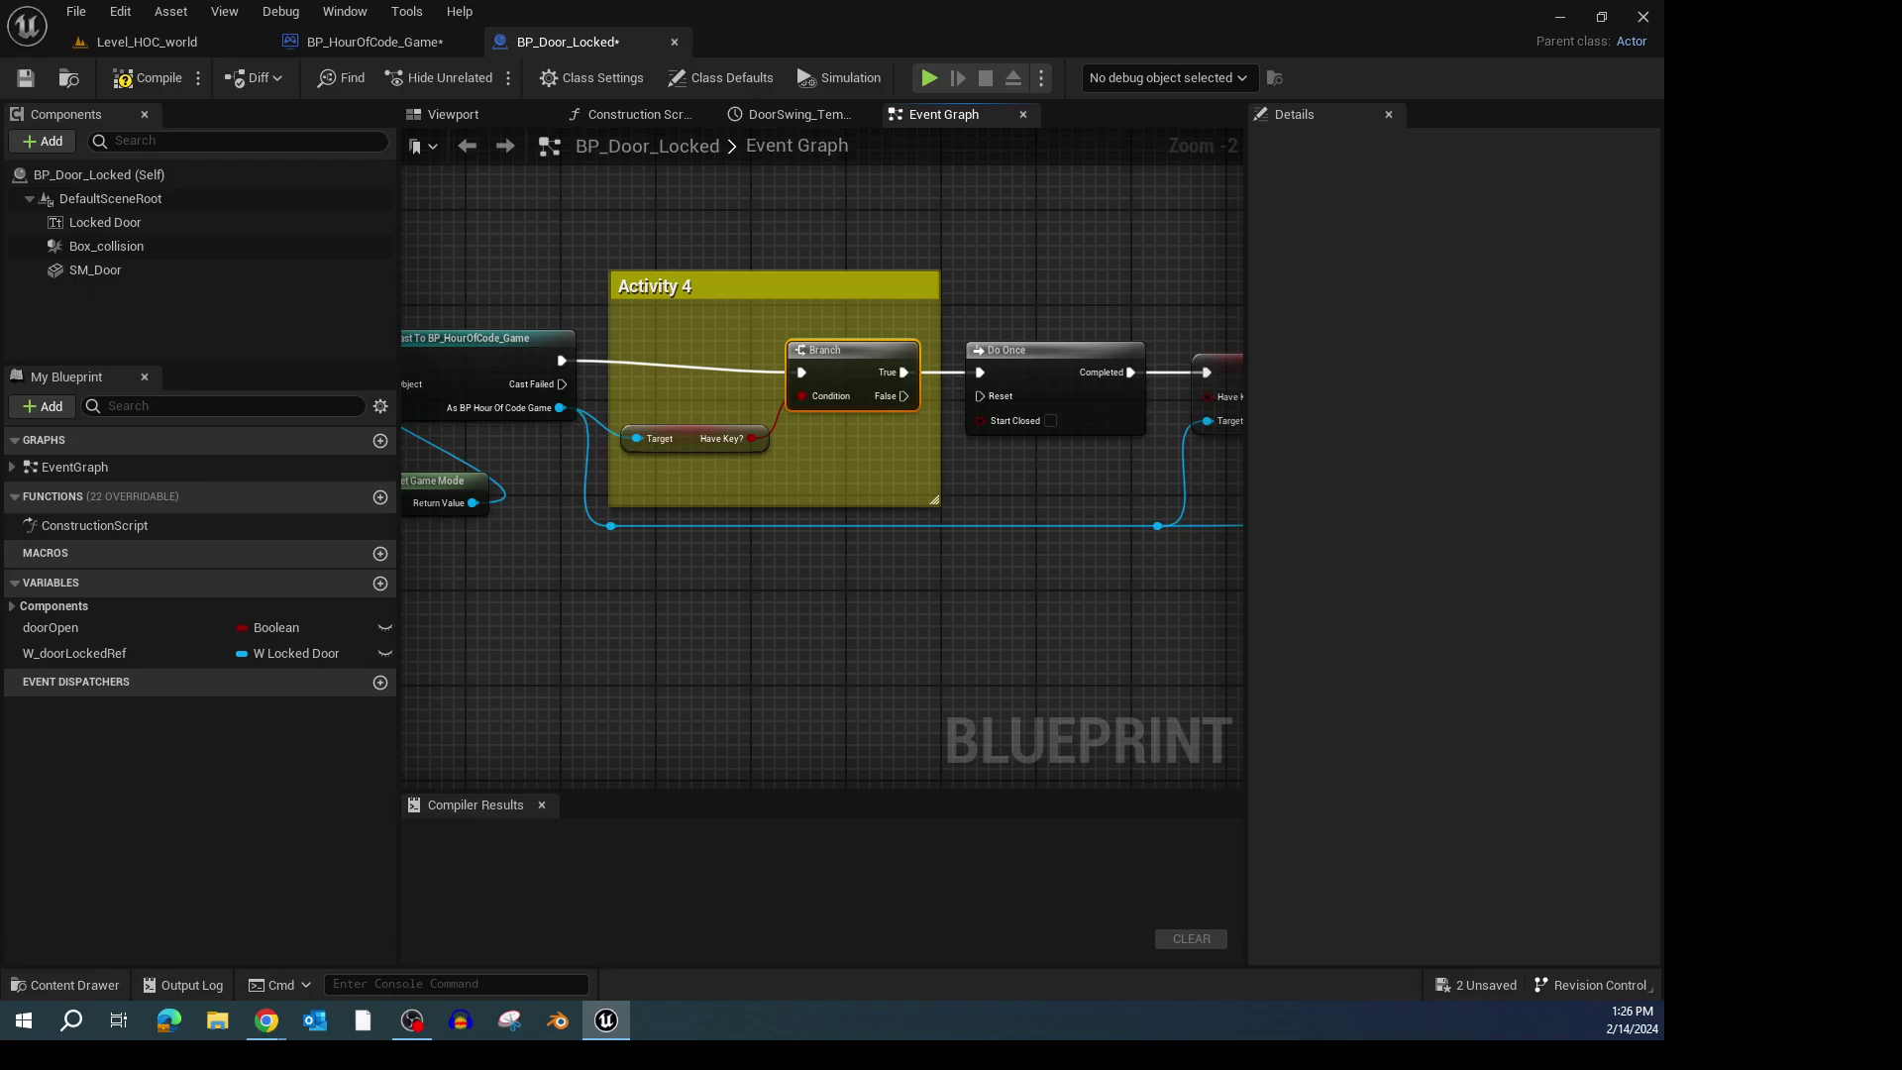
{"action": "left_click", "coordinate": [146, 77]}
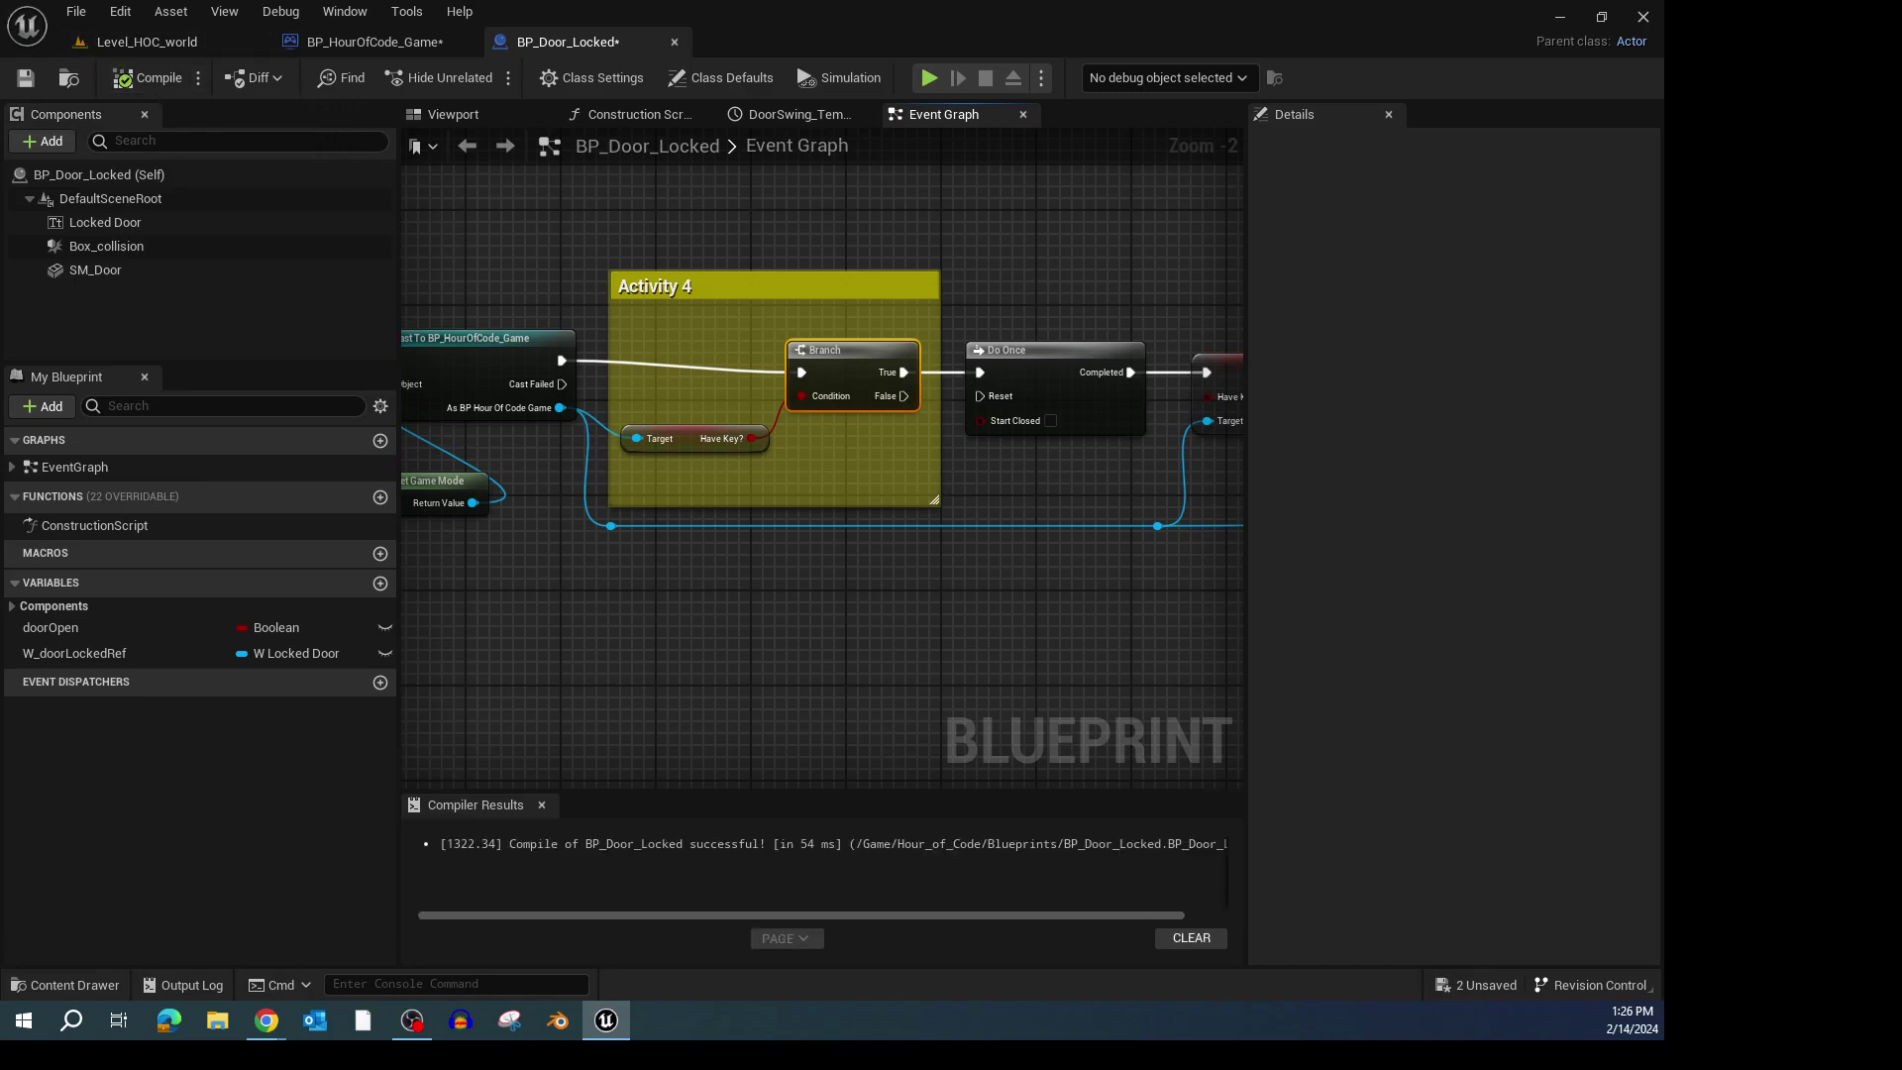
{"action": "left_click", "coordinate": [26, 77]}
Play Level_HOC_world in the selected viewport, spawning the player at the current camera location
{"action": "left_click", "coordinate": [145, 43]}
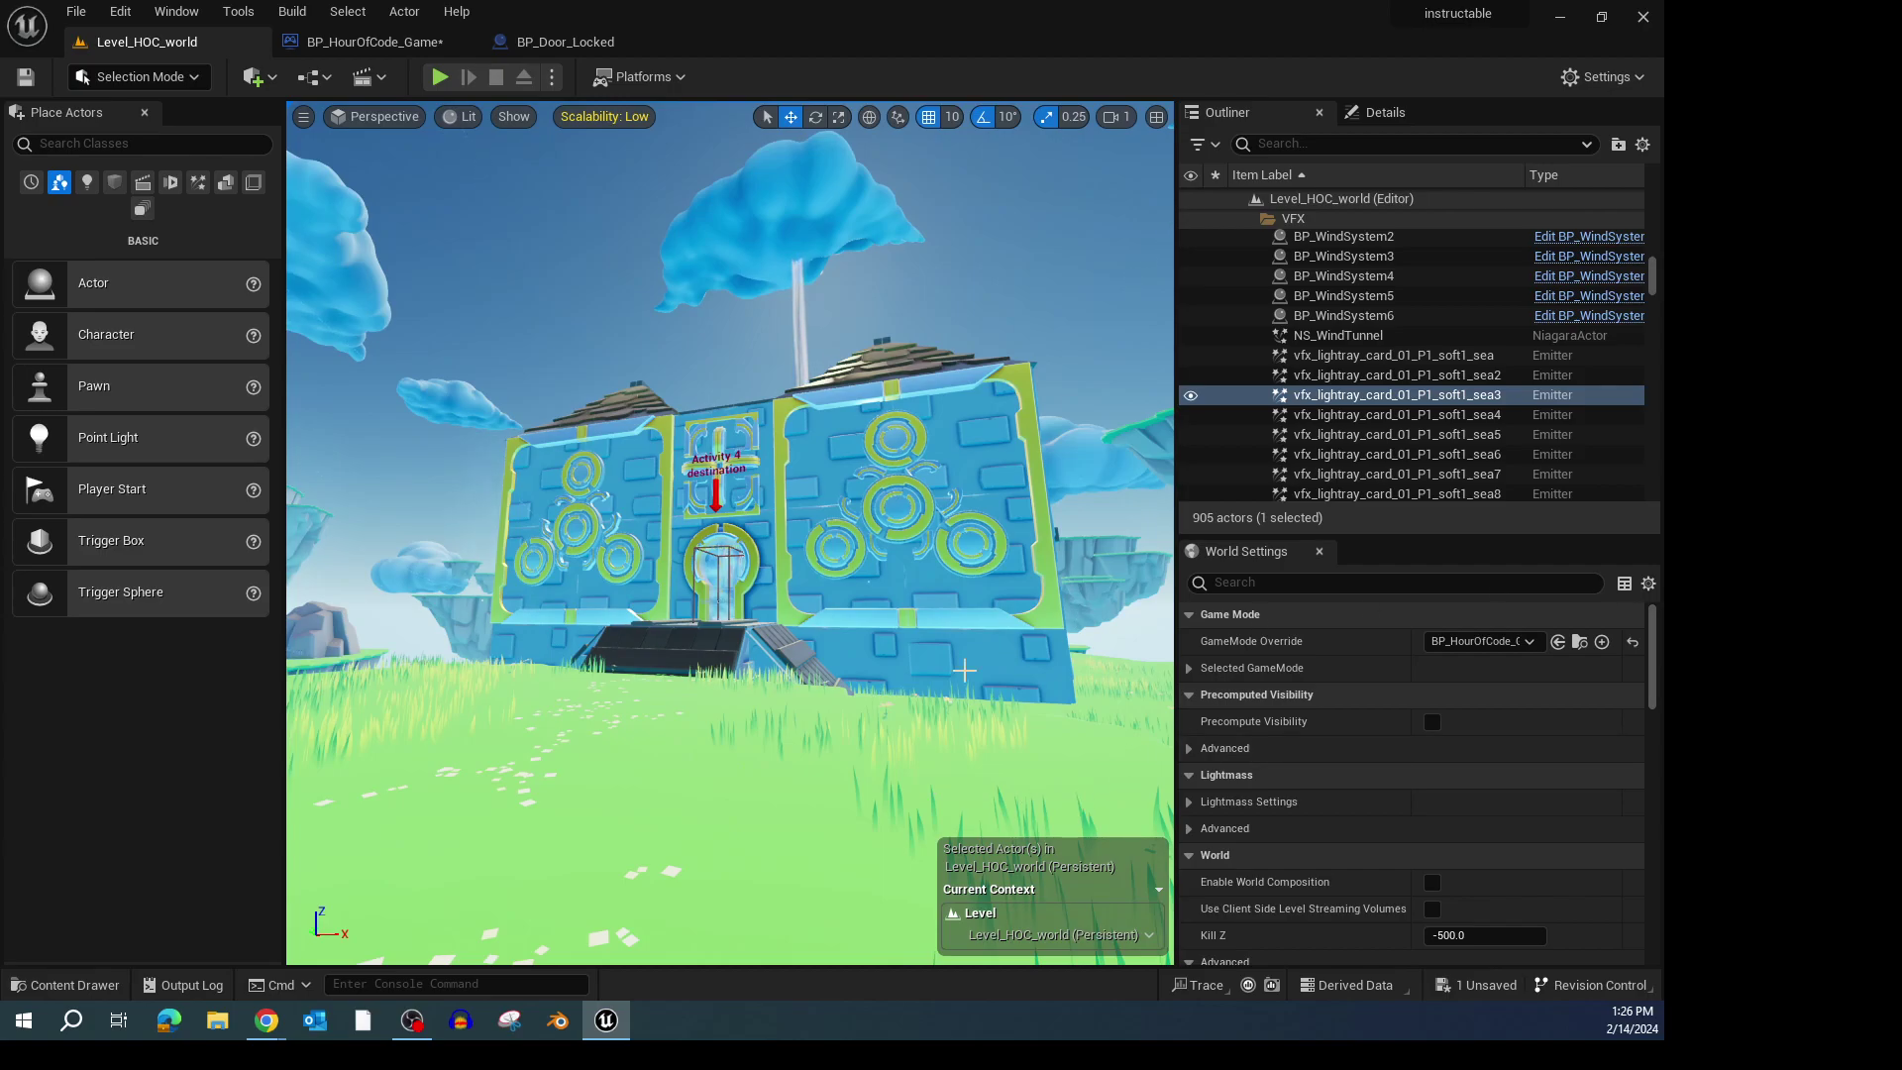
{"action": "left_click", "coordinate": [553, 83]}
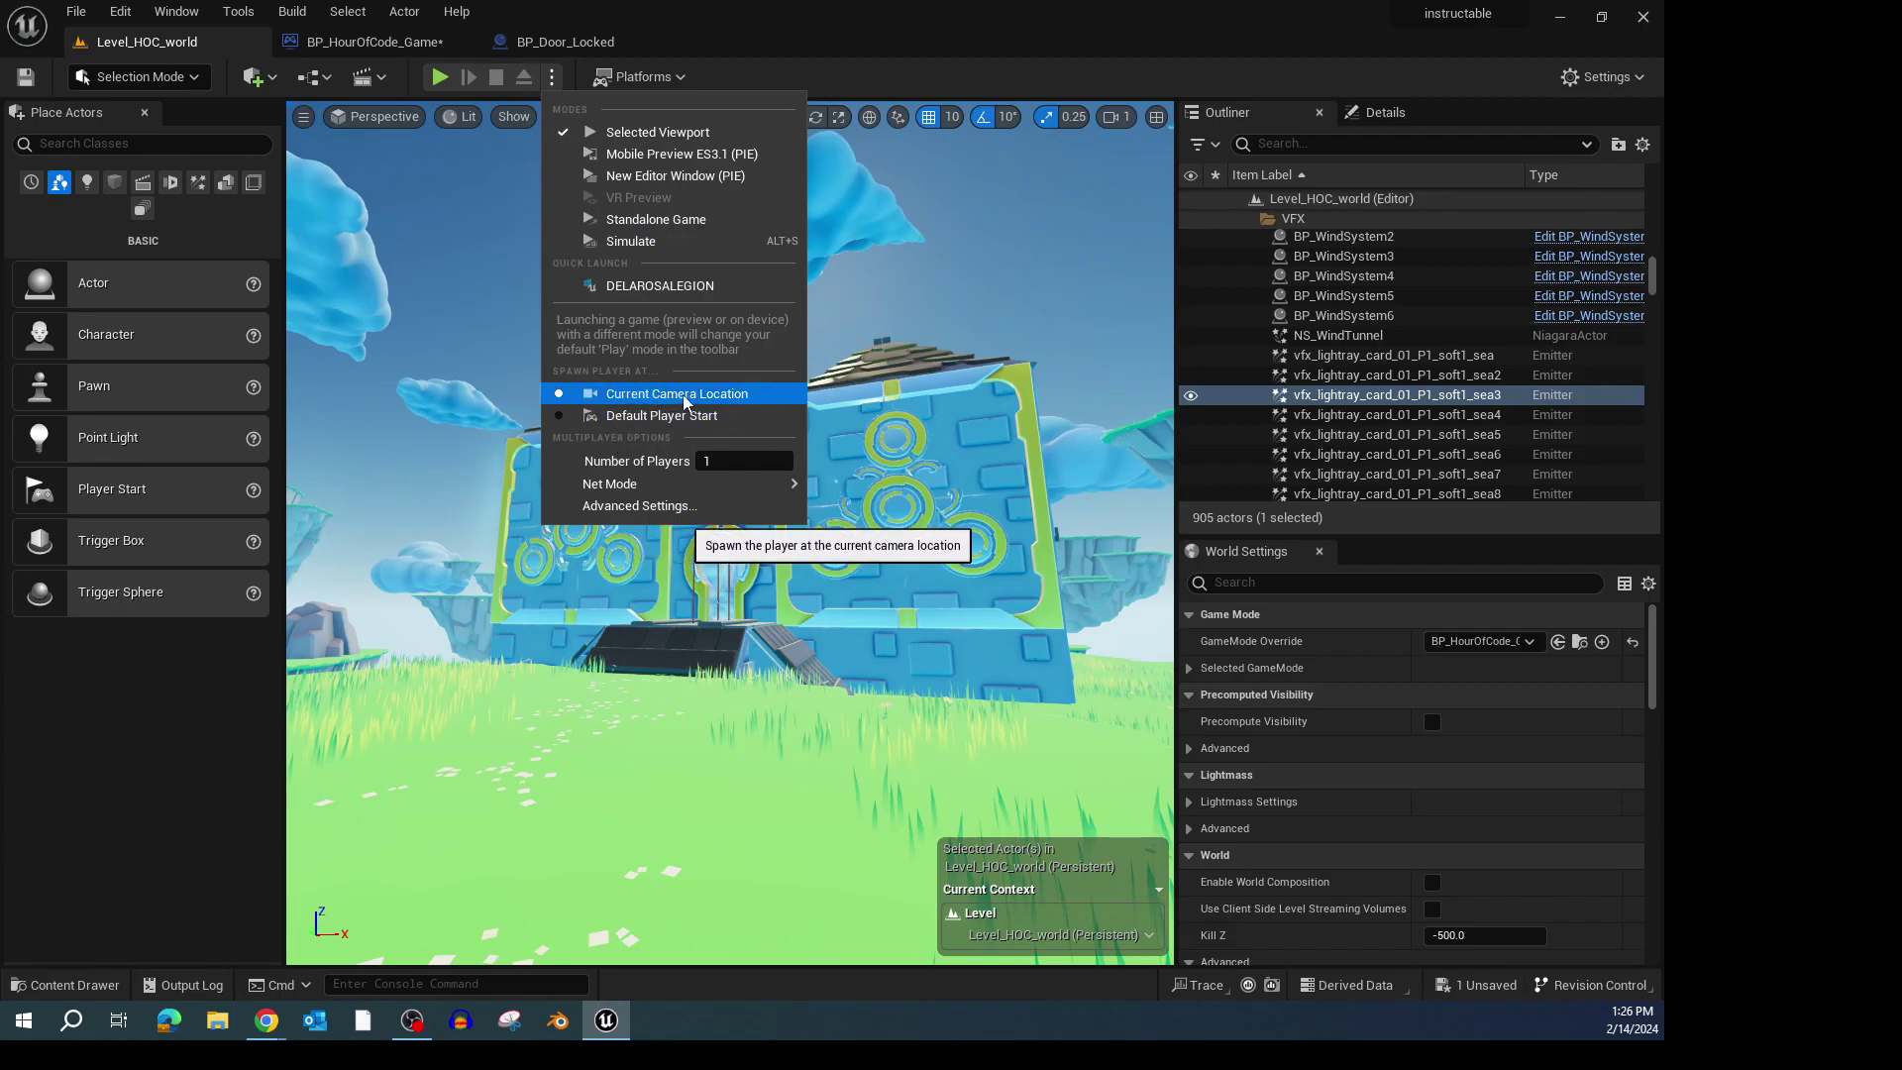
{"action": "mouse_move", "coordinate": [609, 483]}
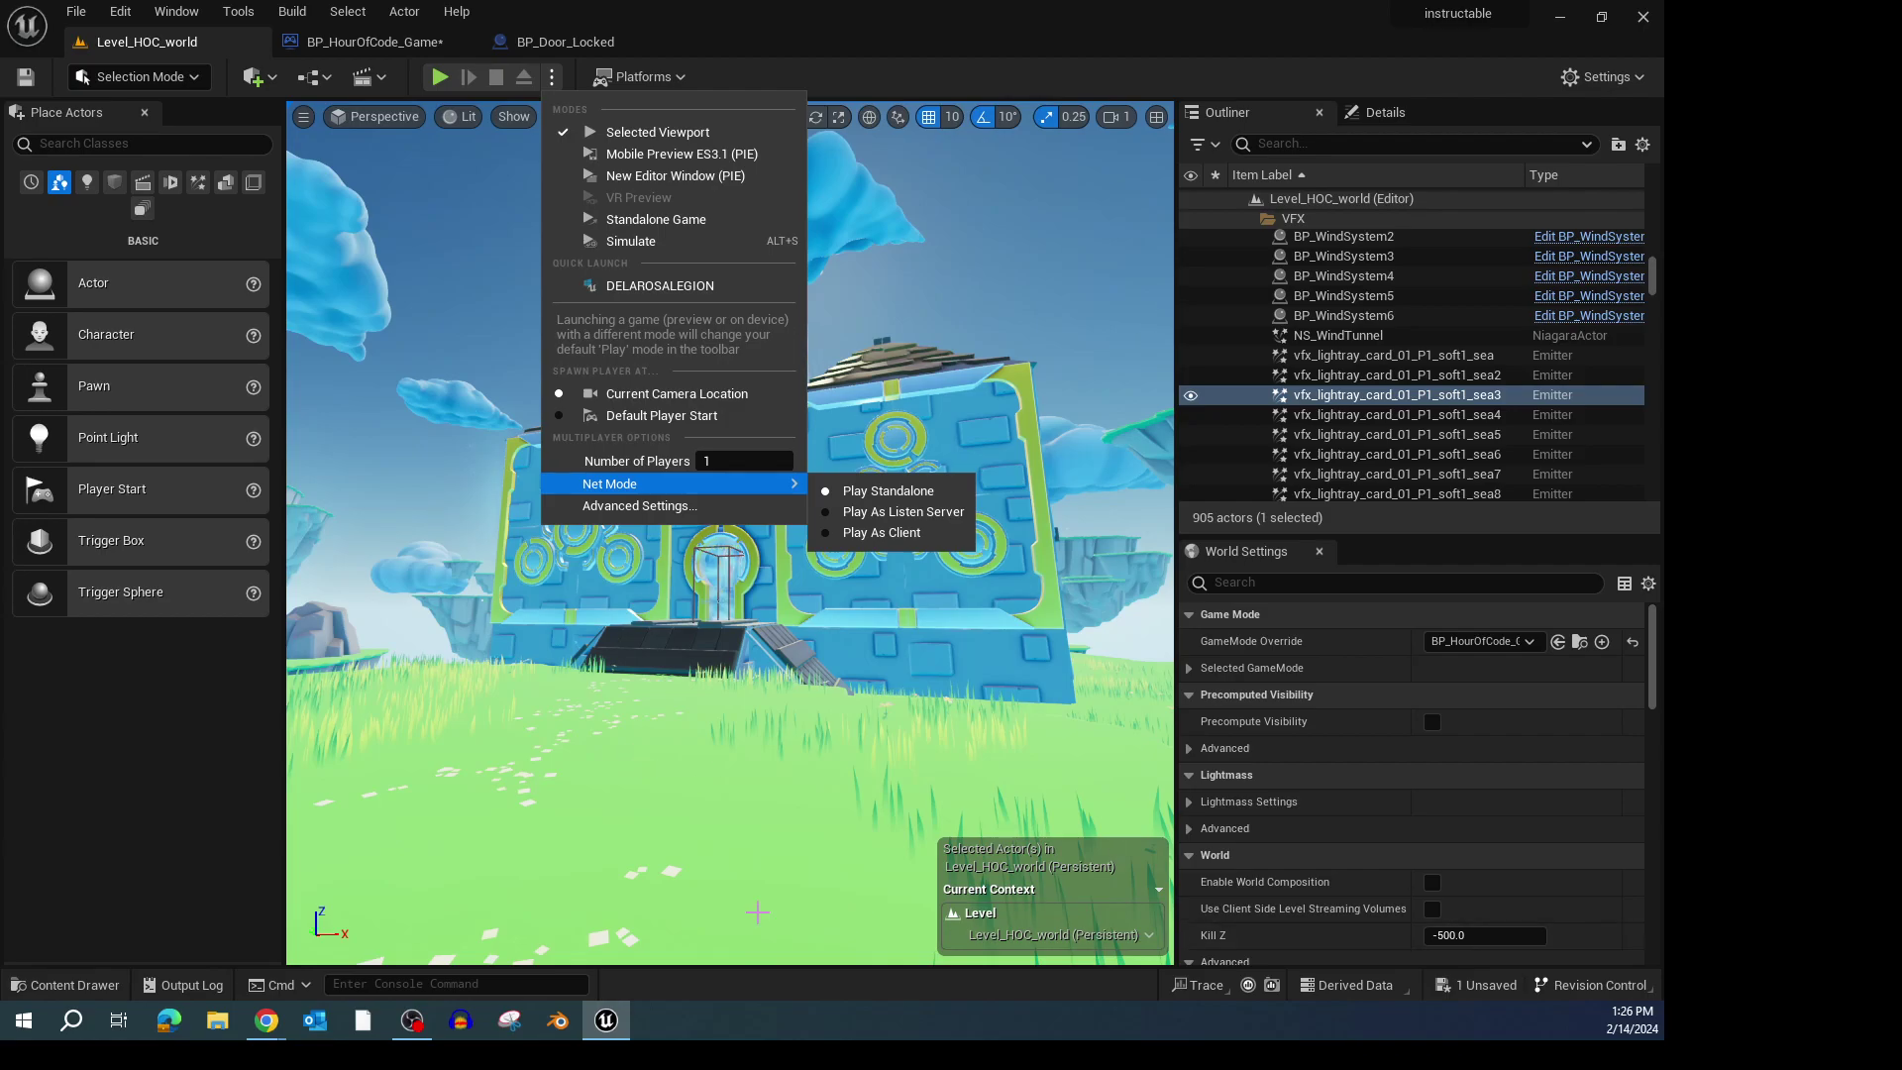
{"action": "left_click", "coordinate": [440, 79]}
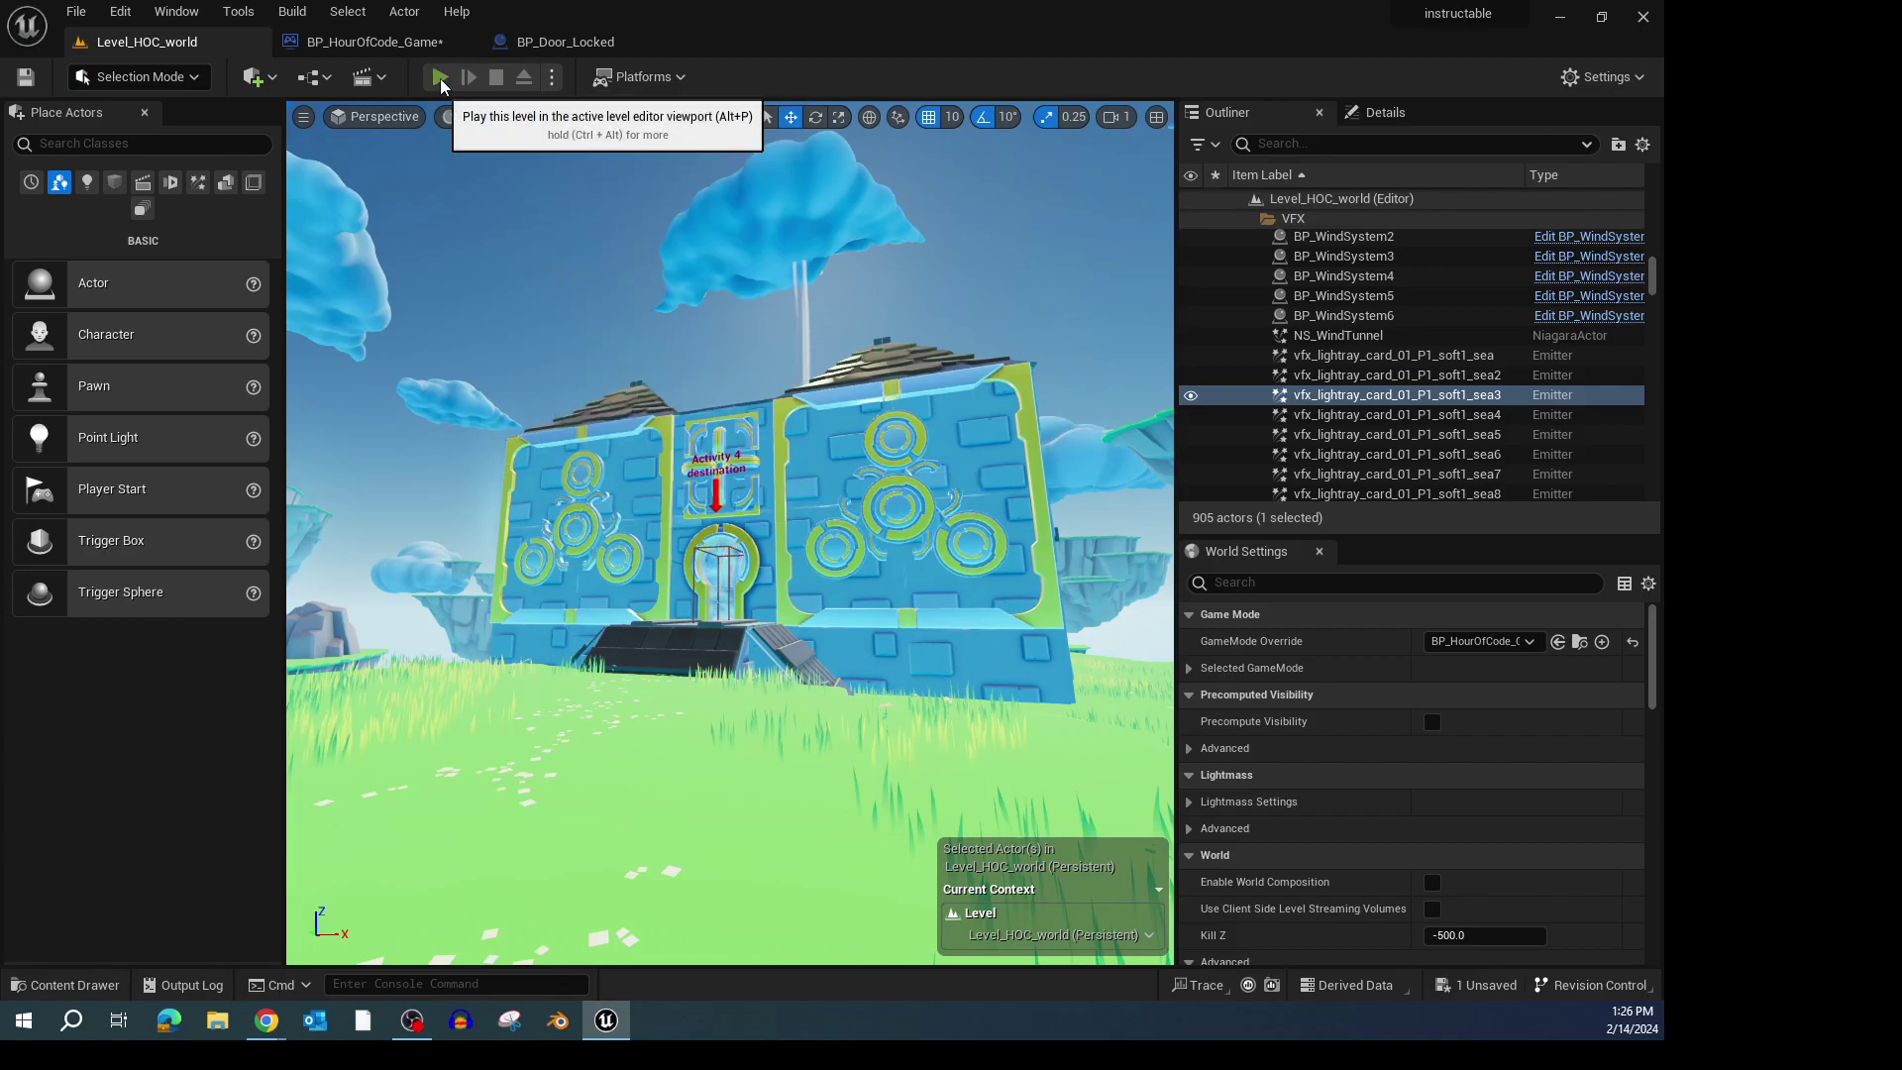
{"action": "left_click", "coordinate": [440, 79]}
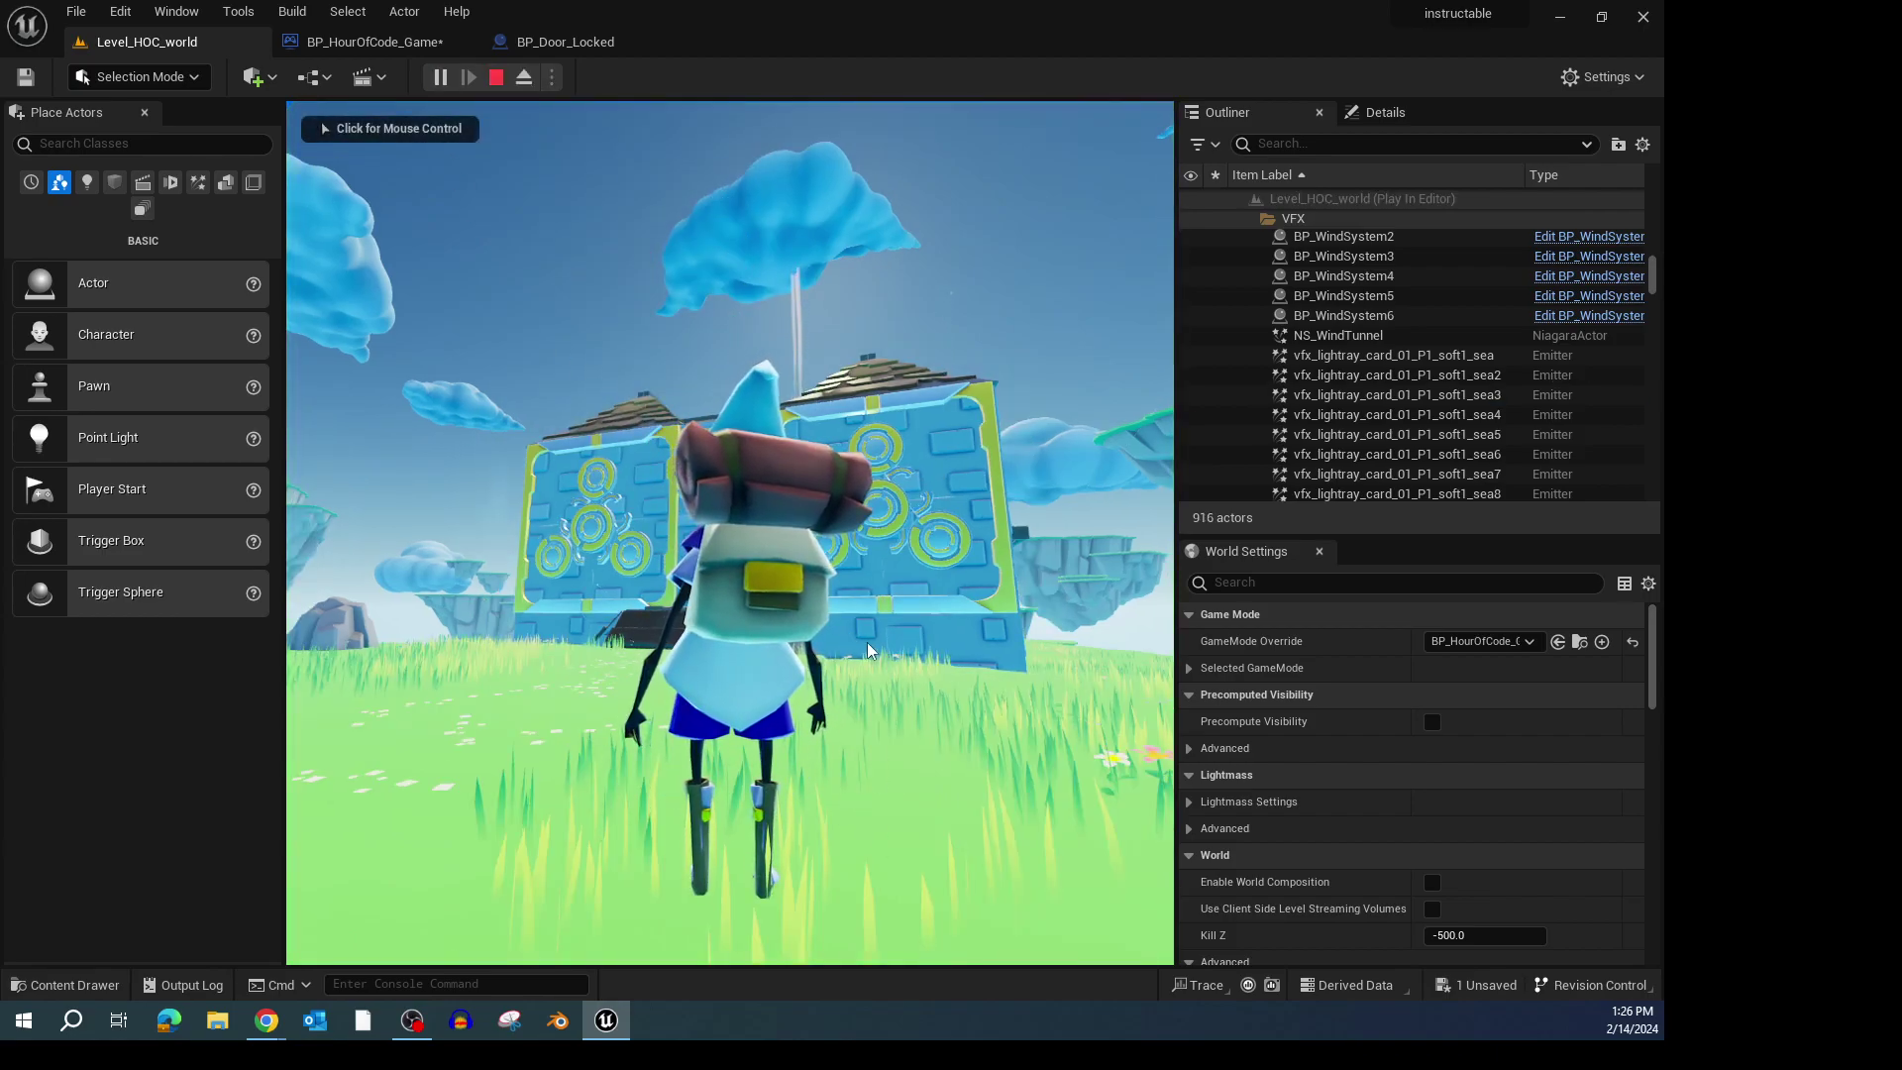
{"action": "left_click", "coordinate": [972, 699]}
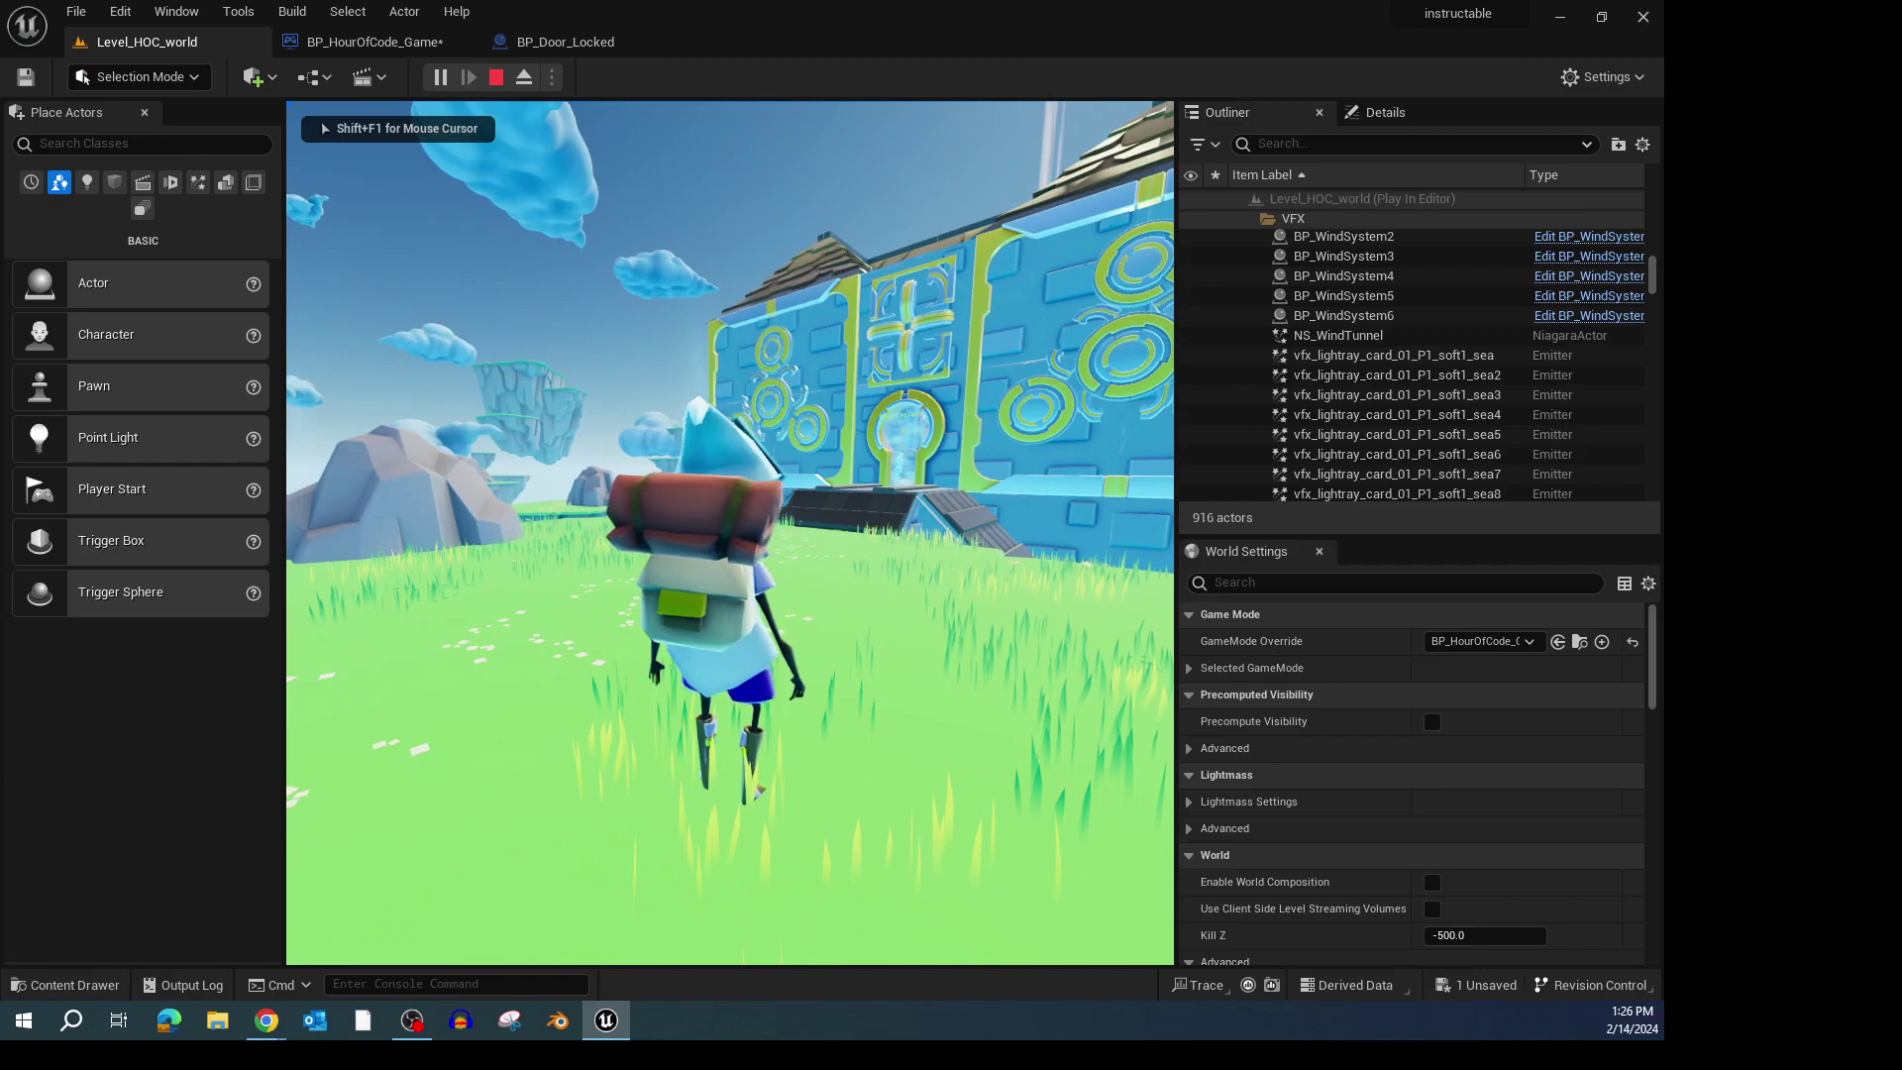
Walk the character up the ramp to the locked door, try to open it, back away, and stop the play session
{"action": "key", "text": "w"}
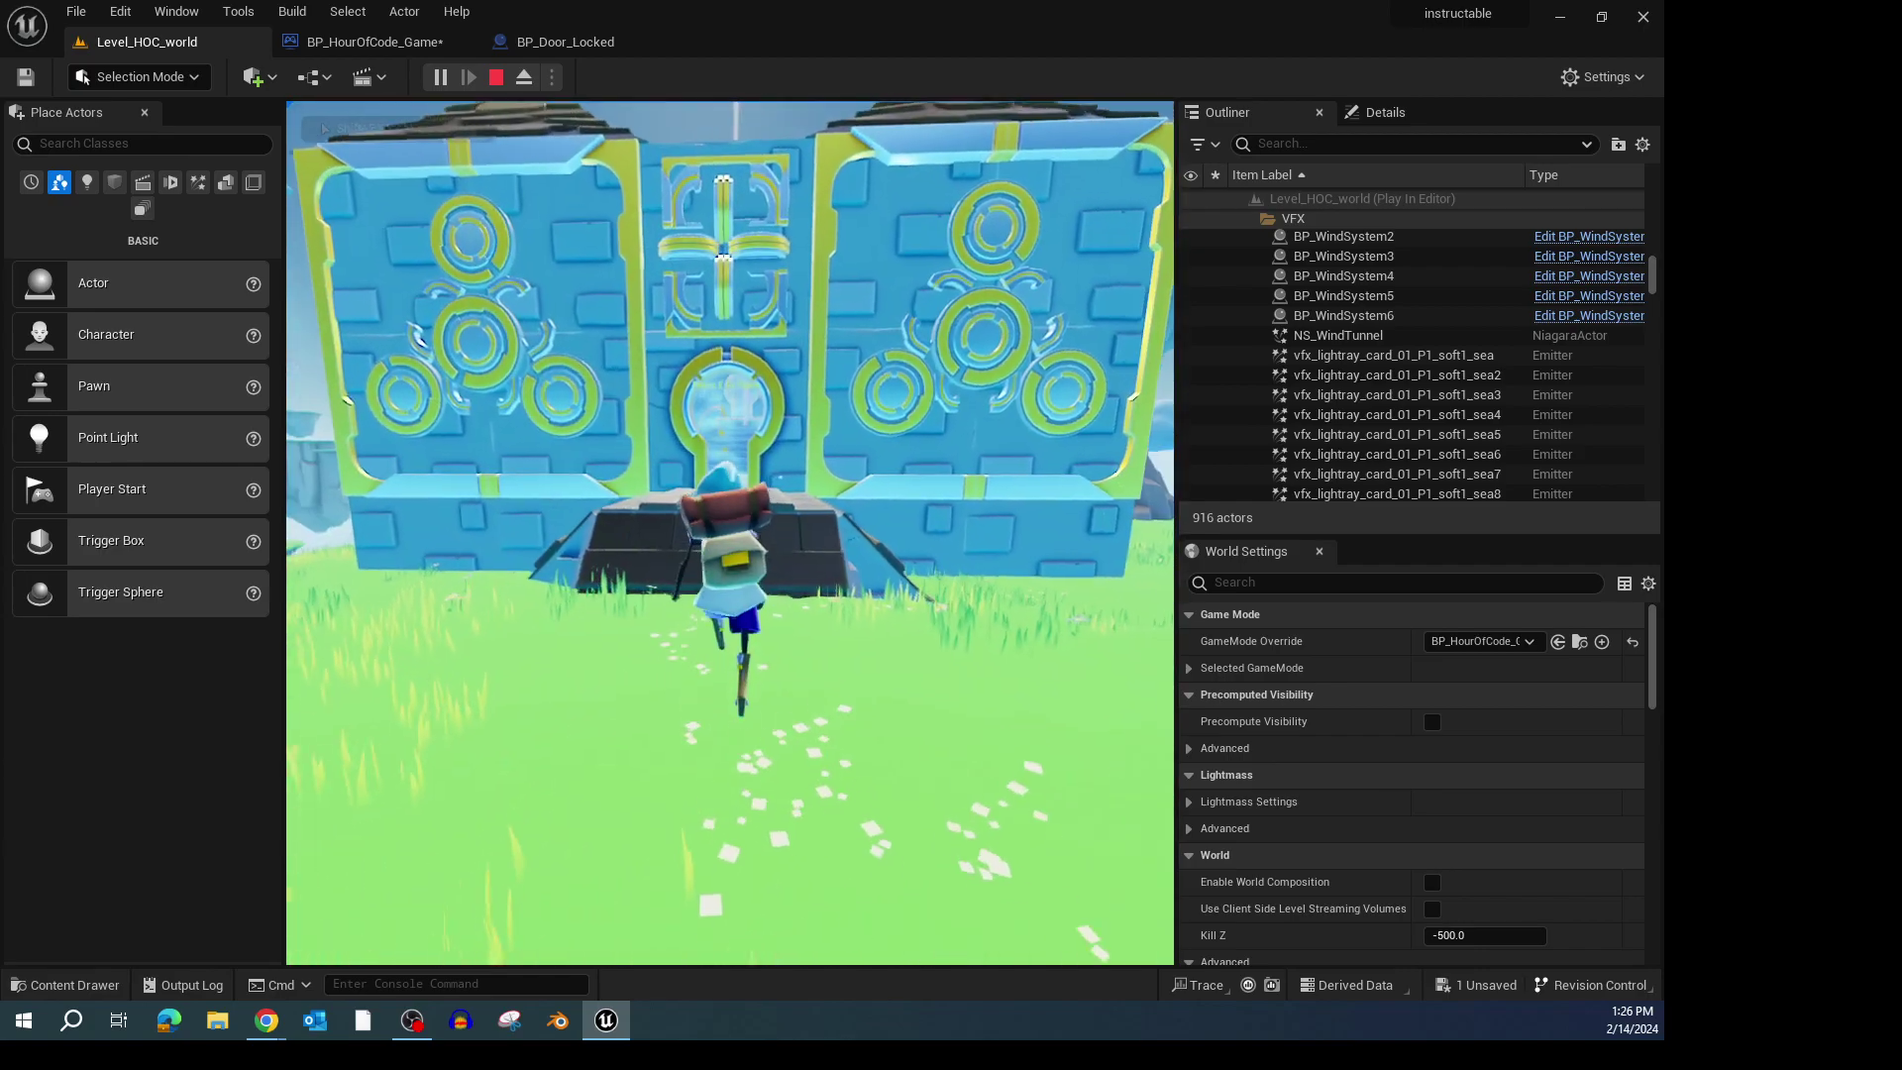
{"action": "key", "text": "w"}
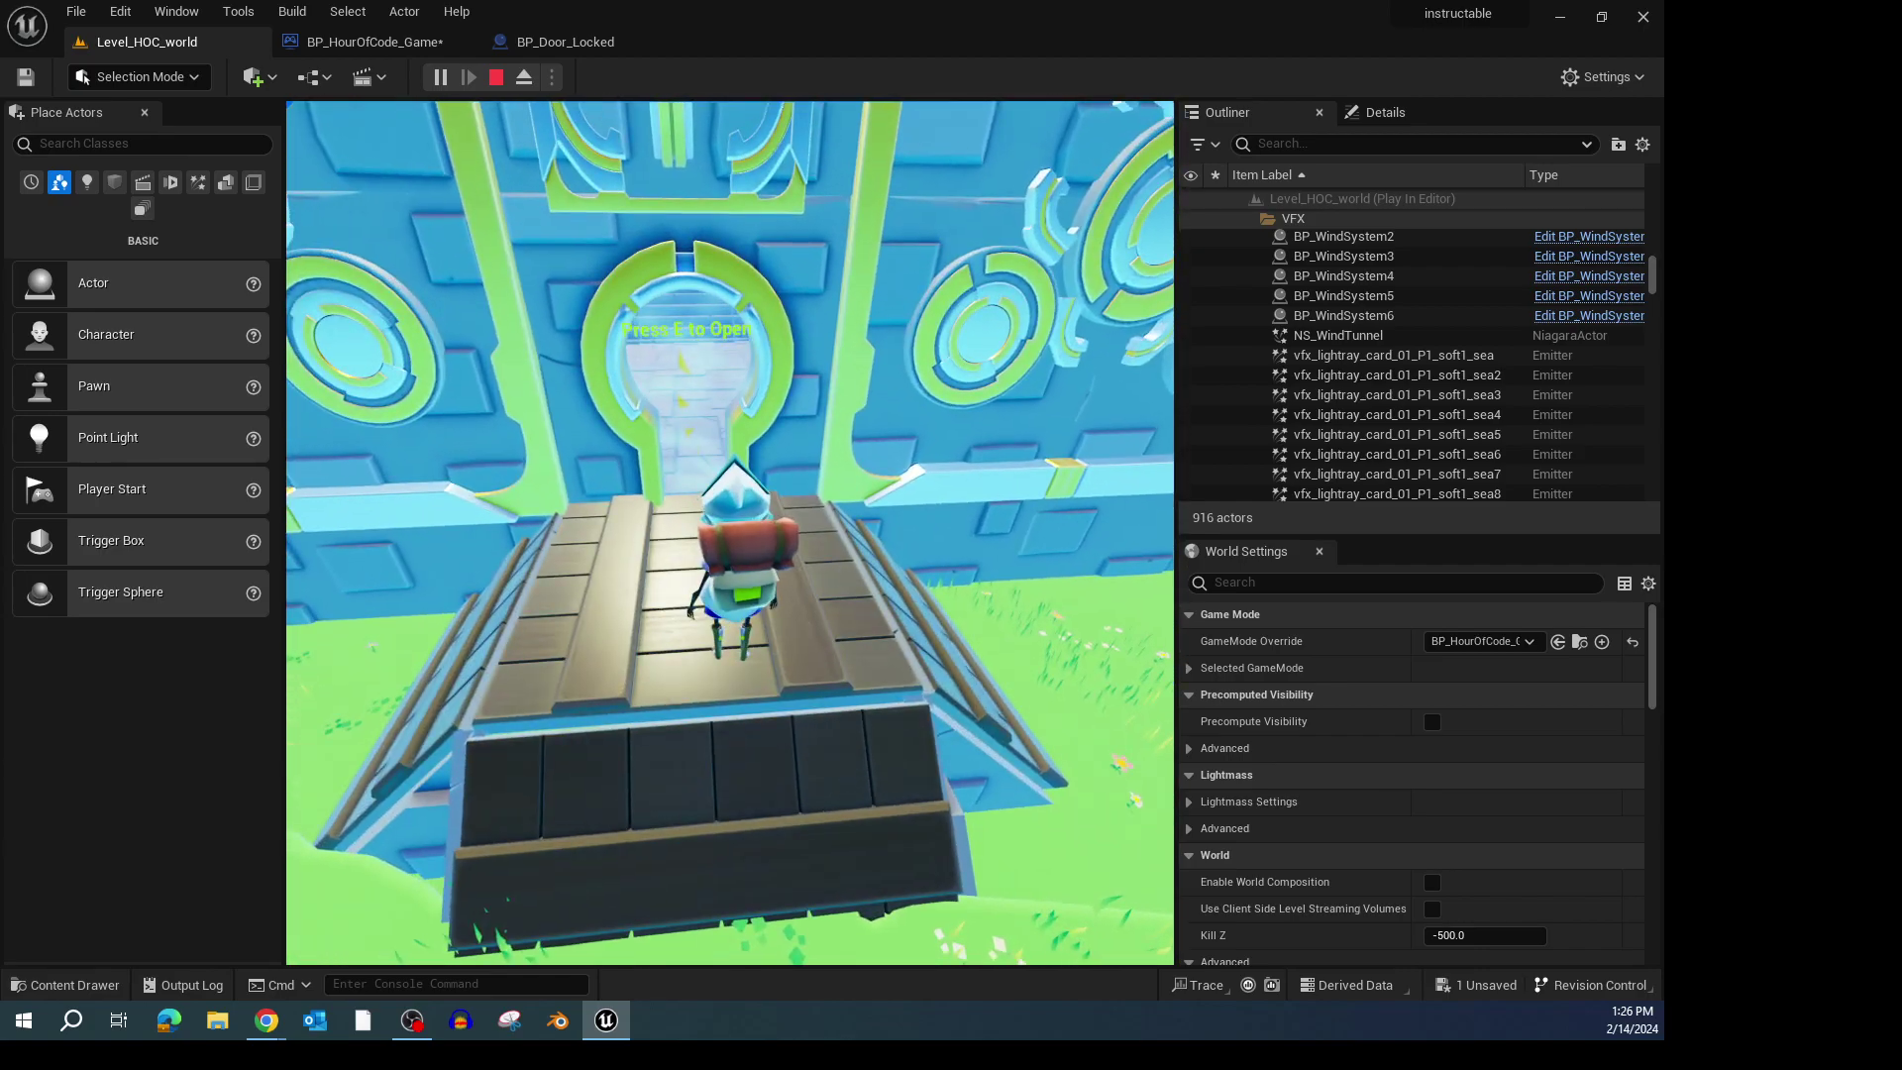
{"action": "key", "text": "w"}
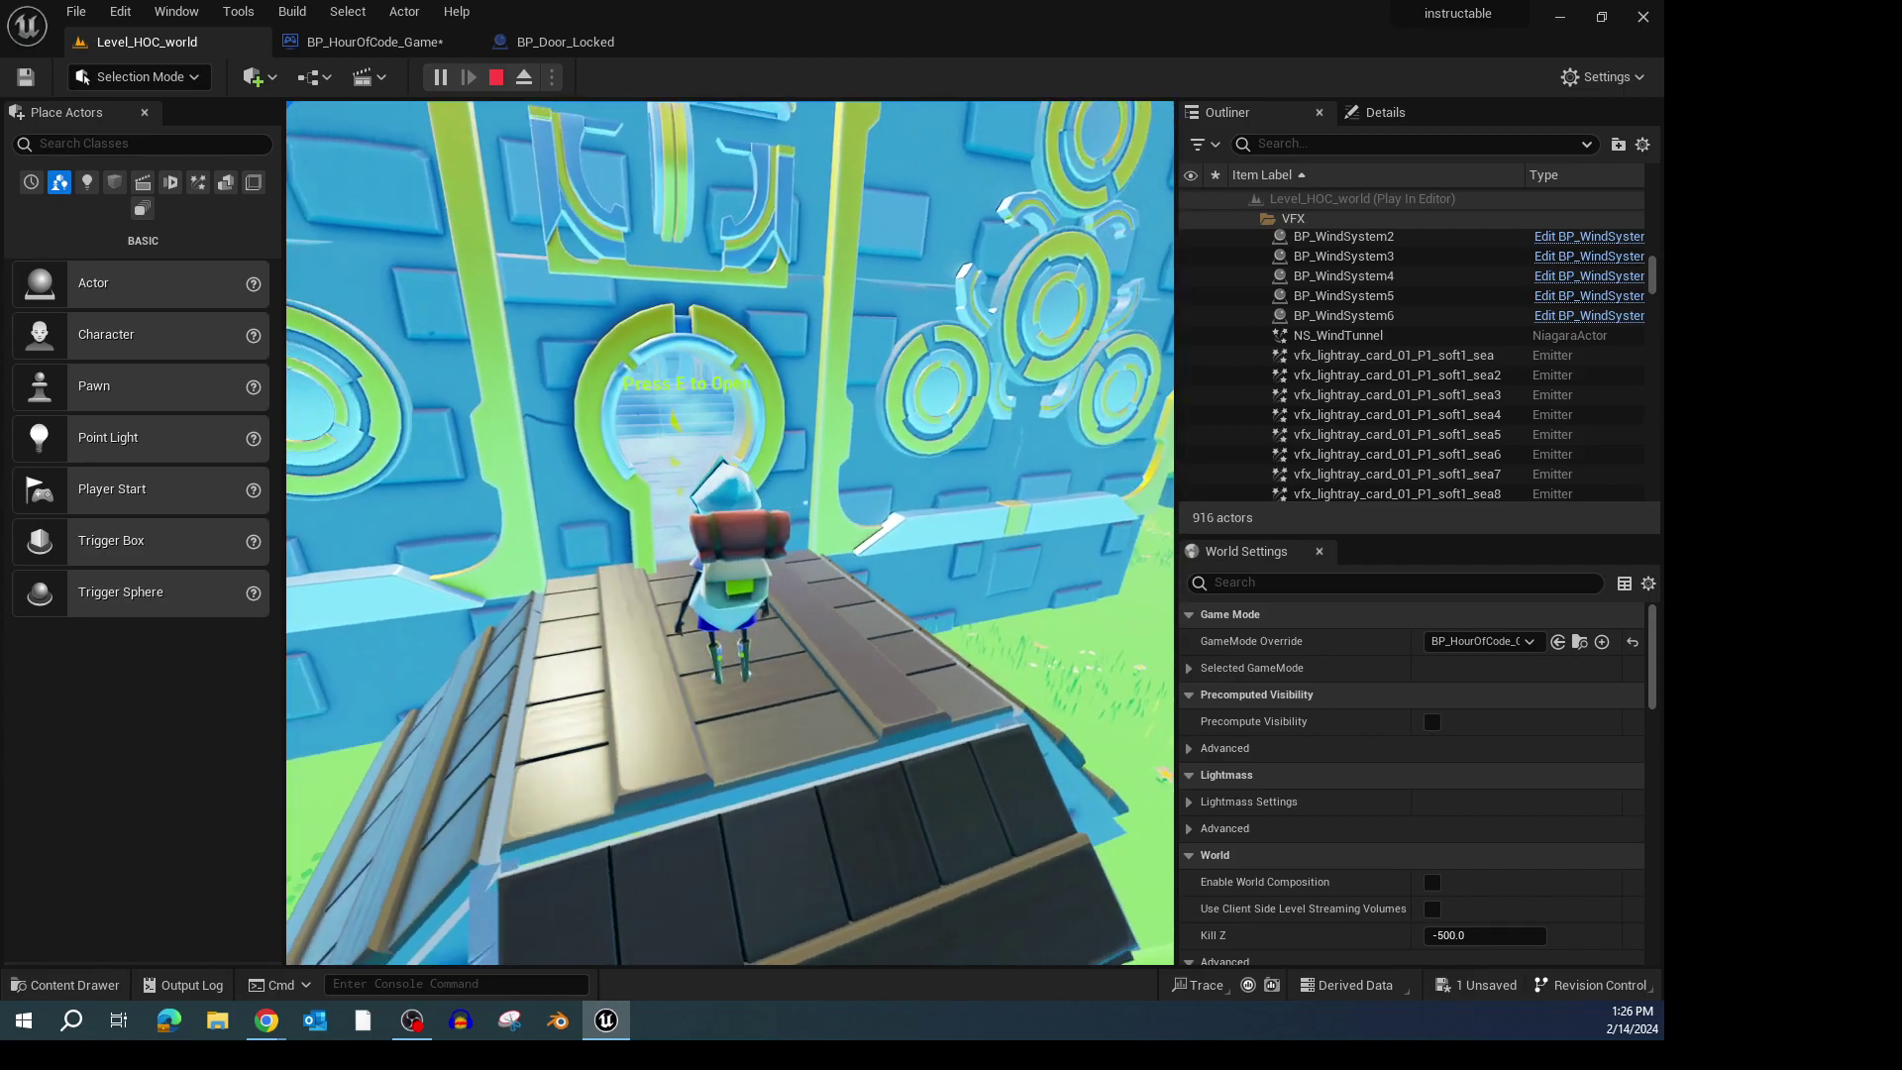
{"action": "key", "text": "w"}
{"action": "key", "text": "e"}
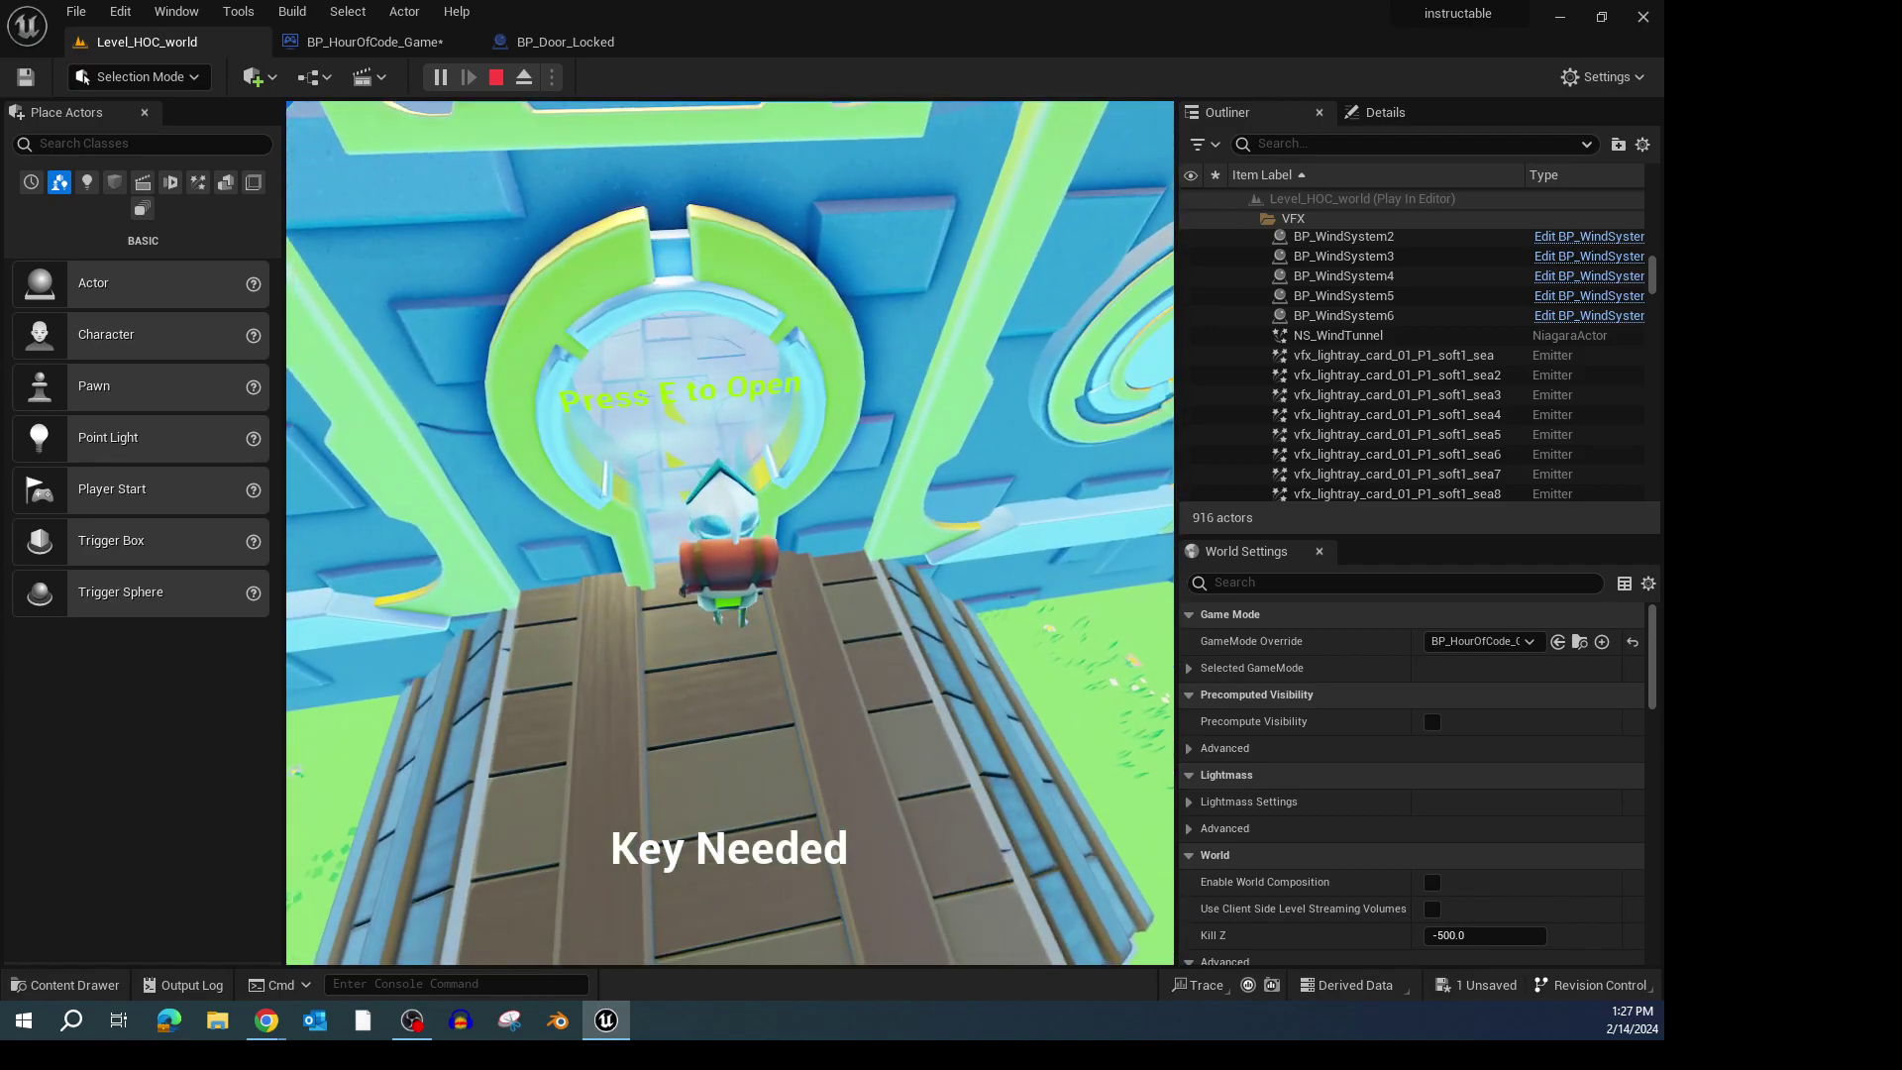
{"action": "key", "text": "s"}
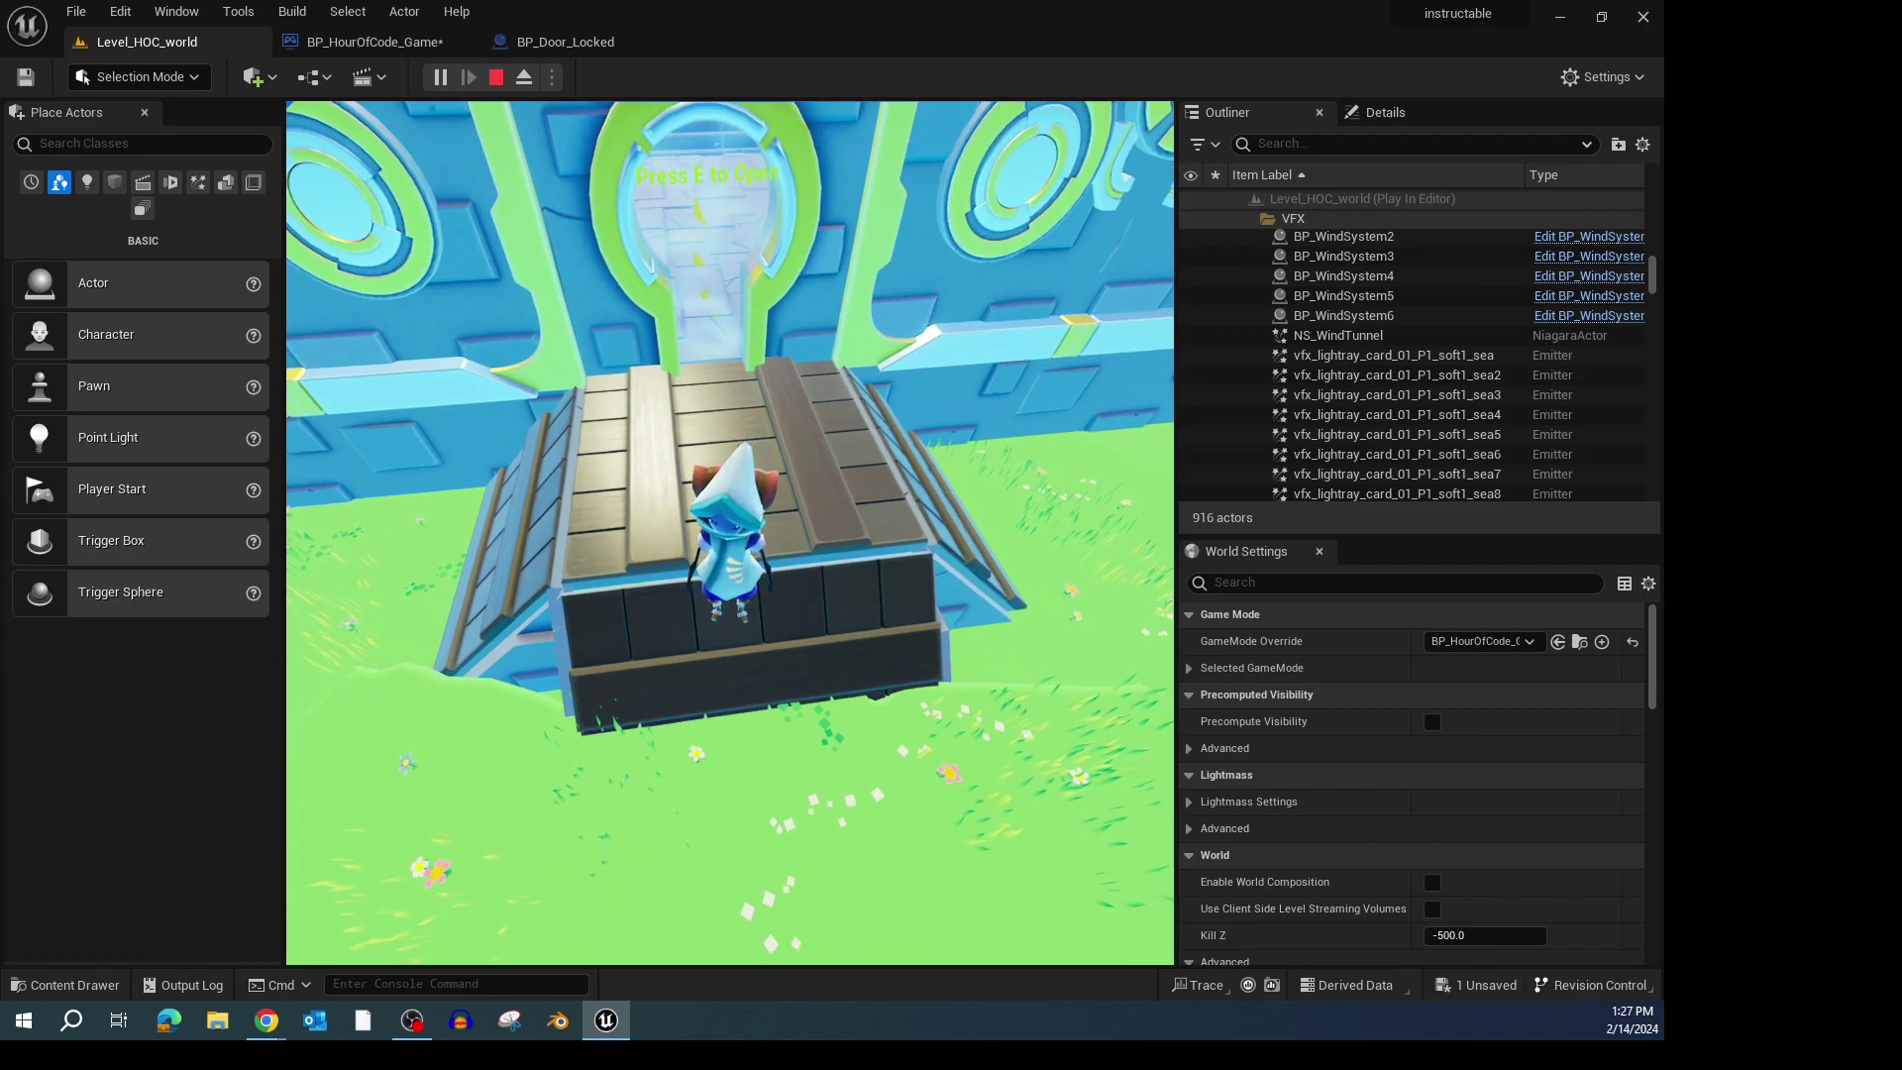
{"action": "key", "text": "Escape"}
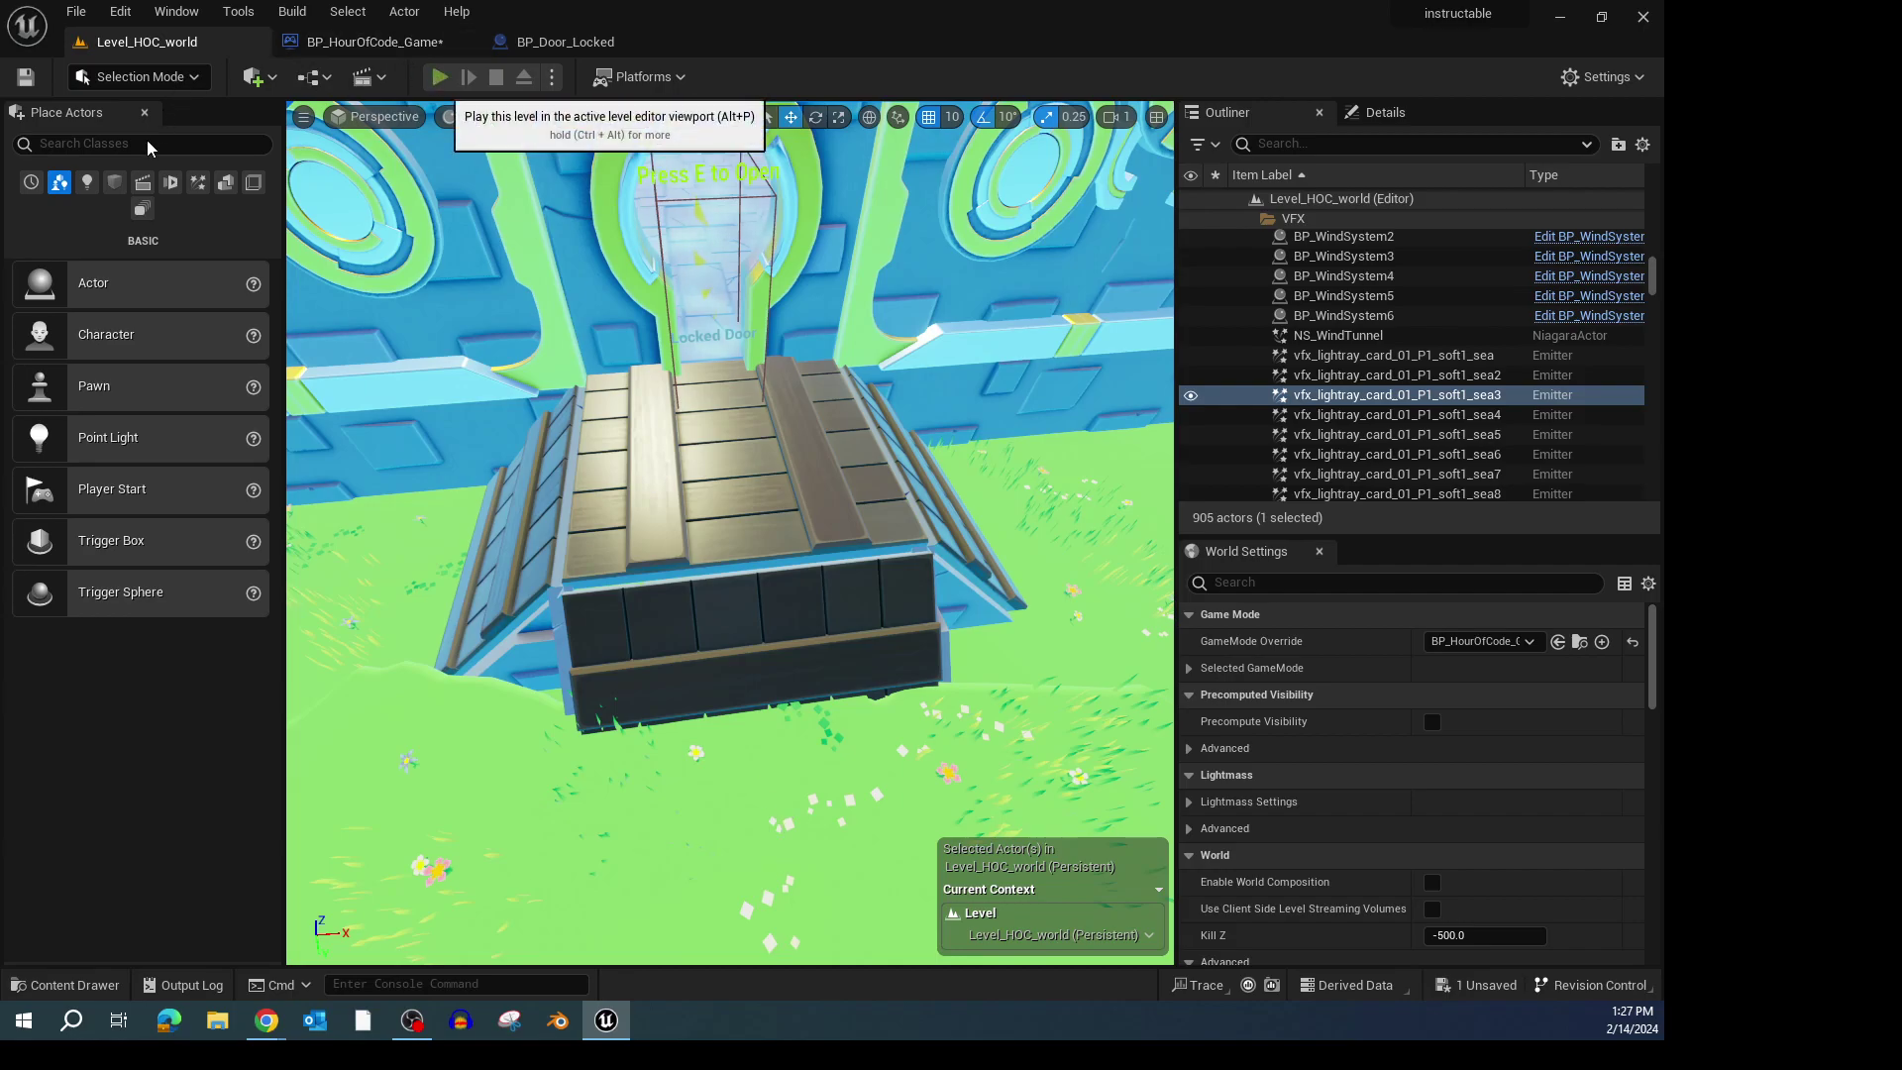
Play the level again and run the console command Show Collision
{"action": "key", "text": "alt+p"}
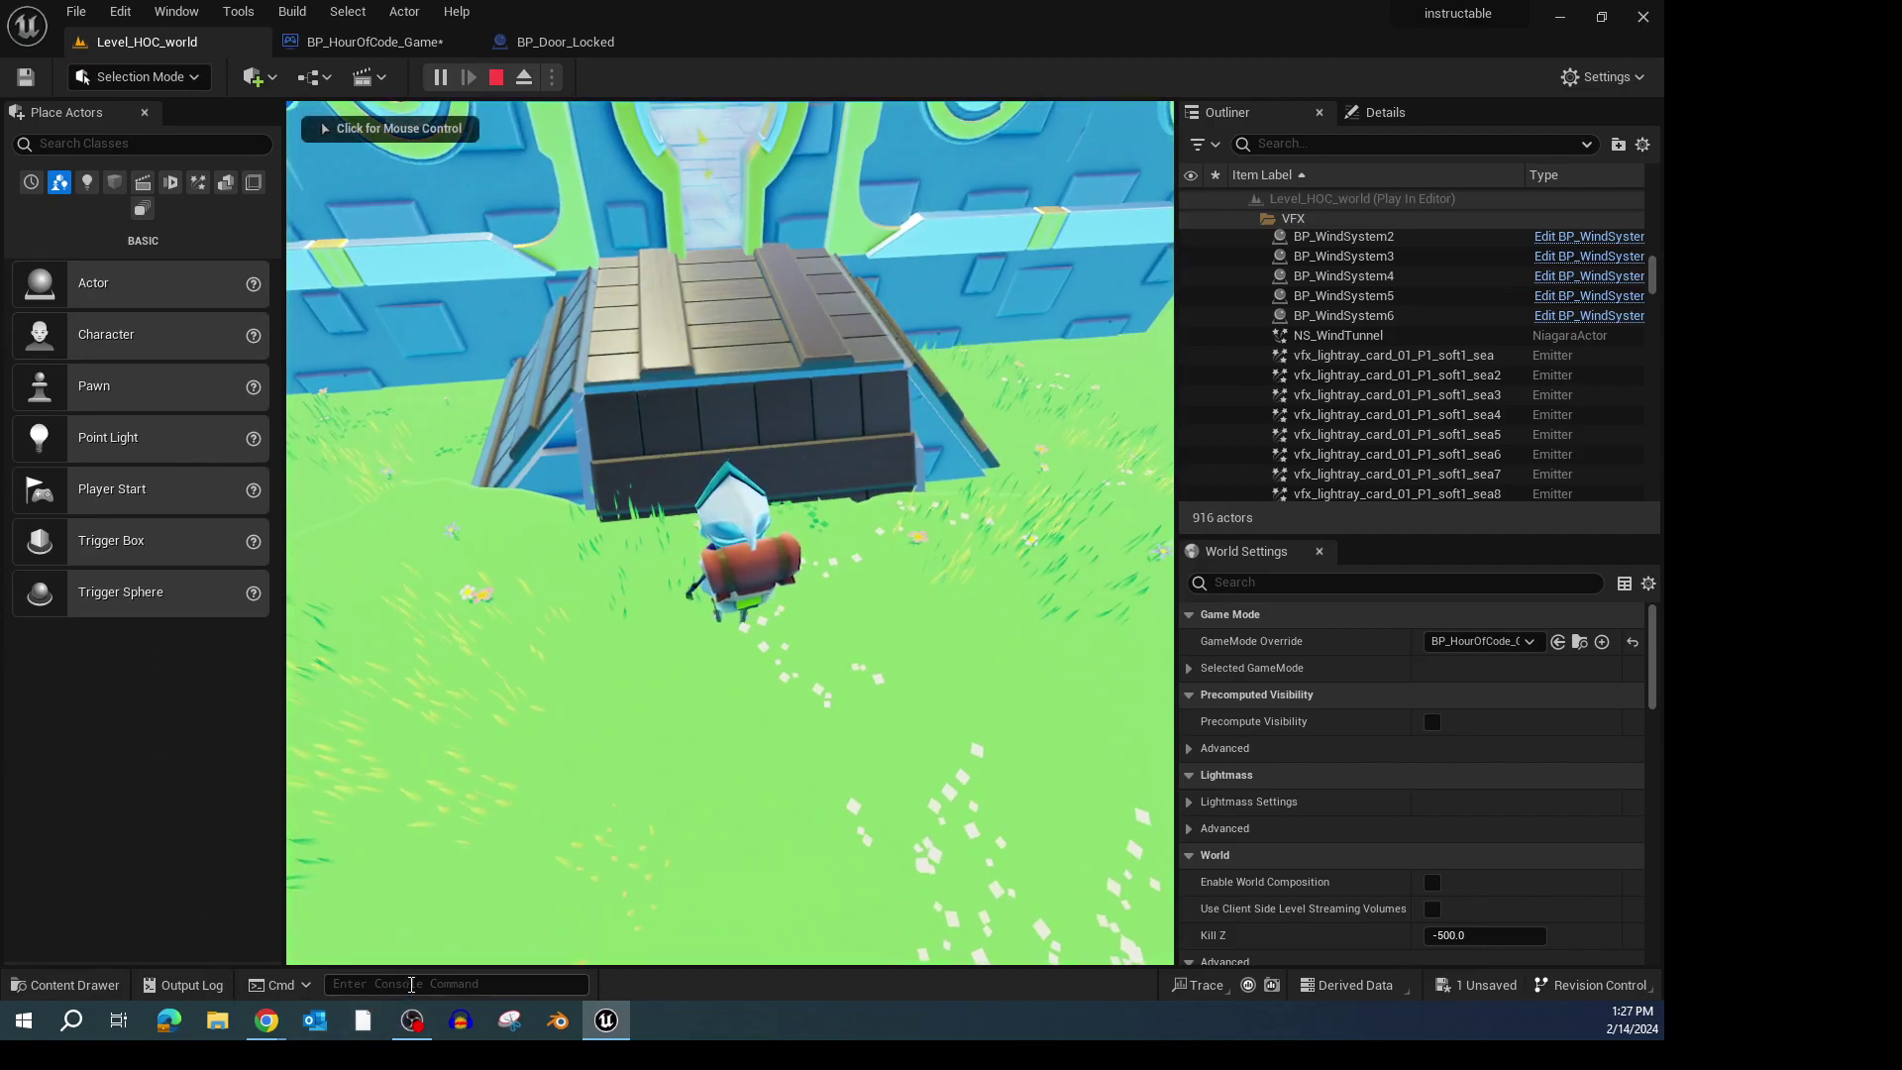
{"action": "left_click", "coordinate": [411, 983]}
{"action": "type", "text": "Show Coll"}
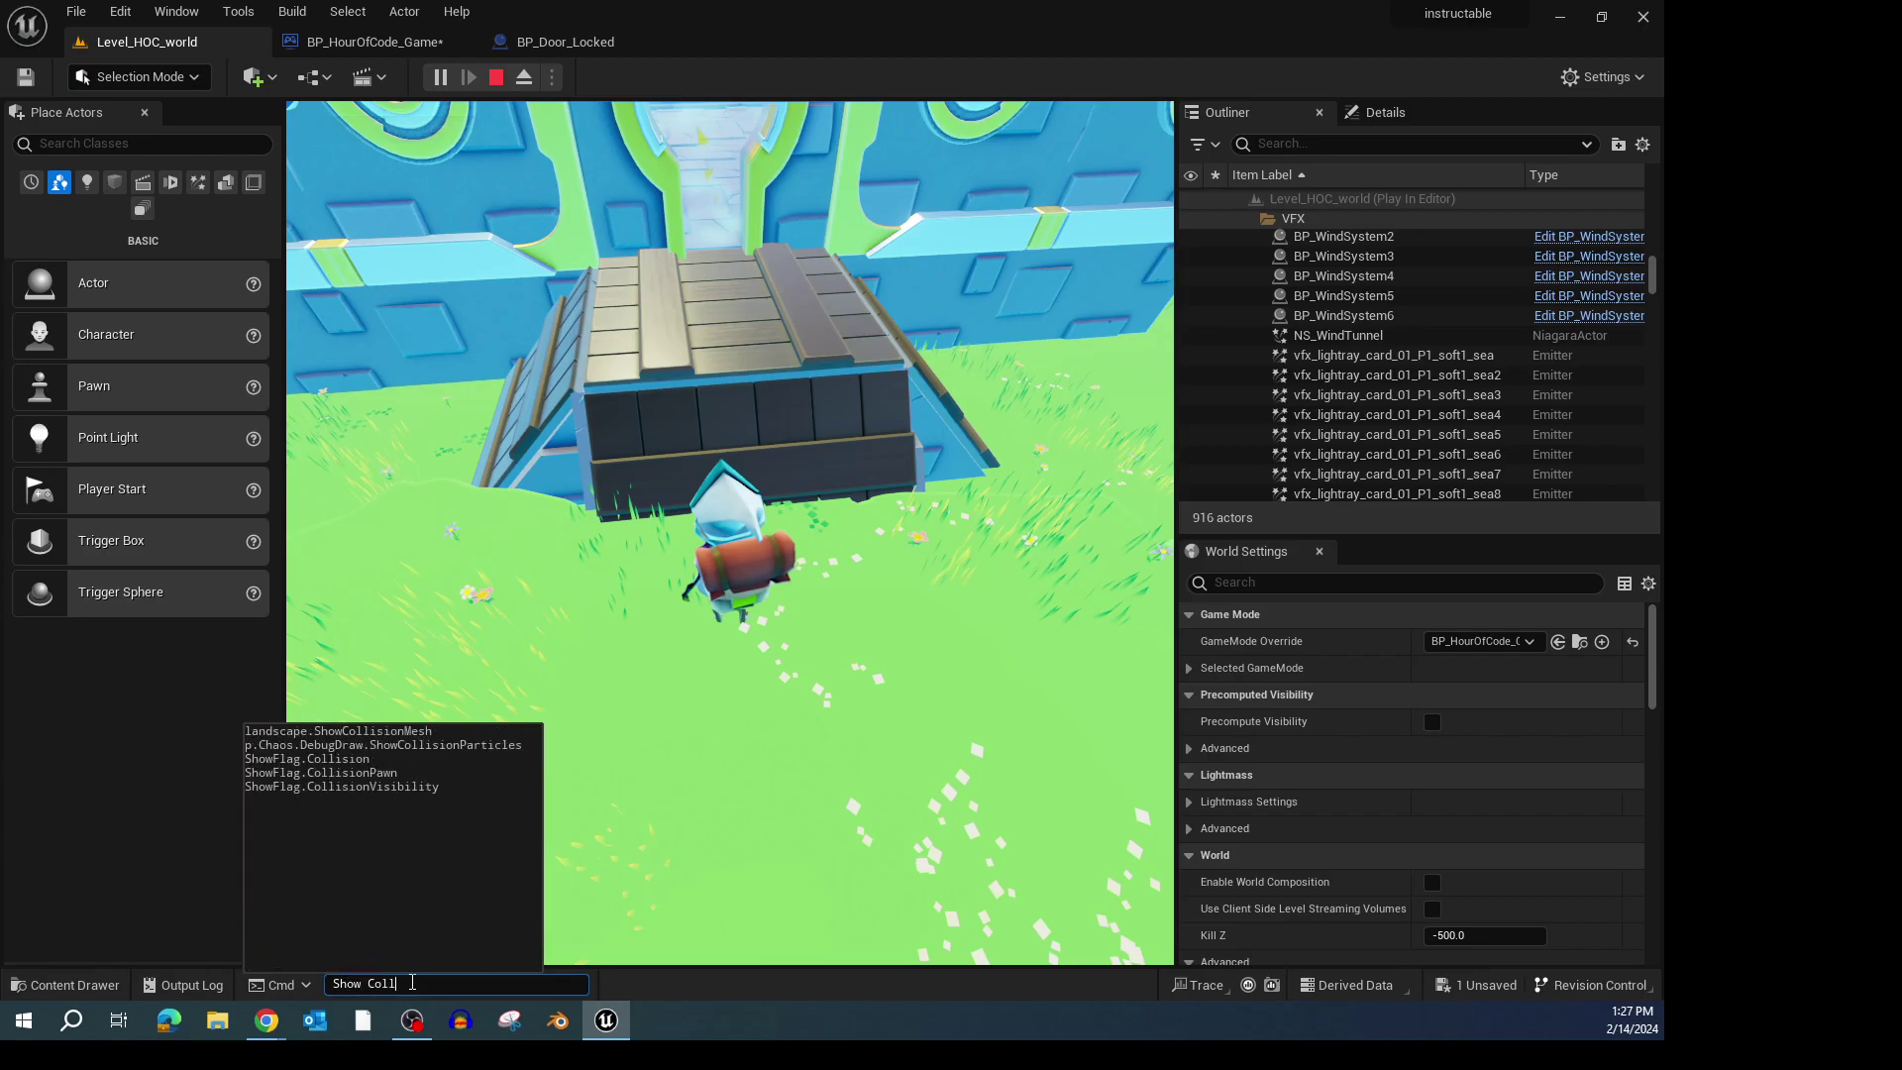
{"action": "type", "text": "ision"}
{"action": "key", "text": "Return"}
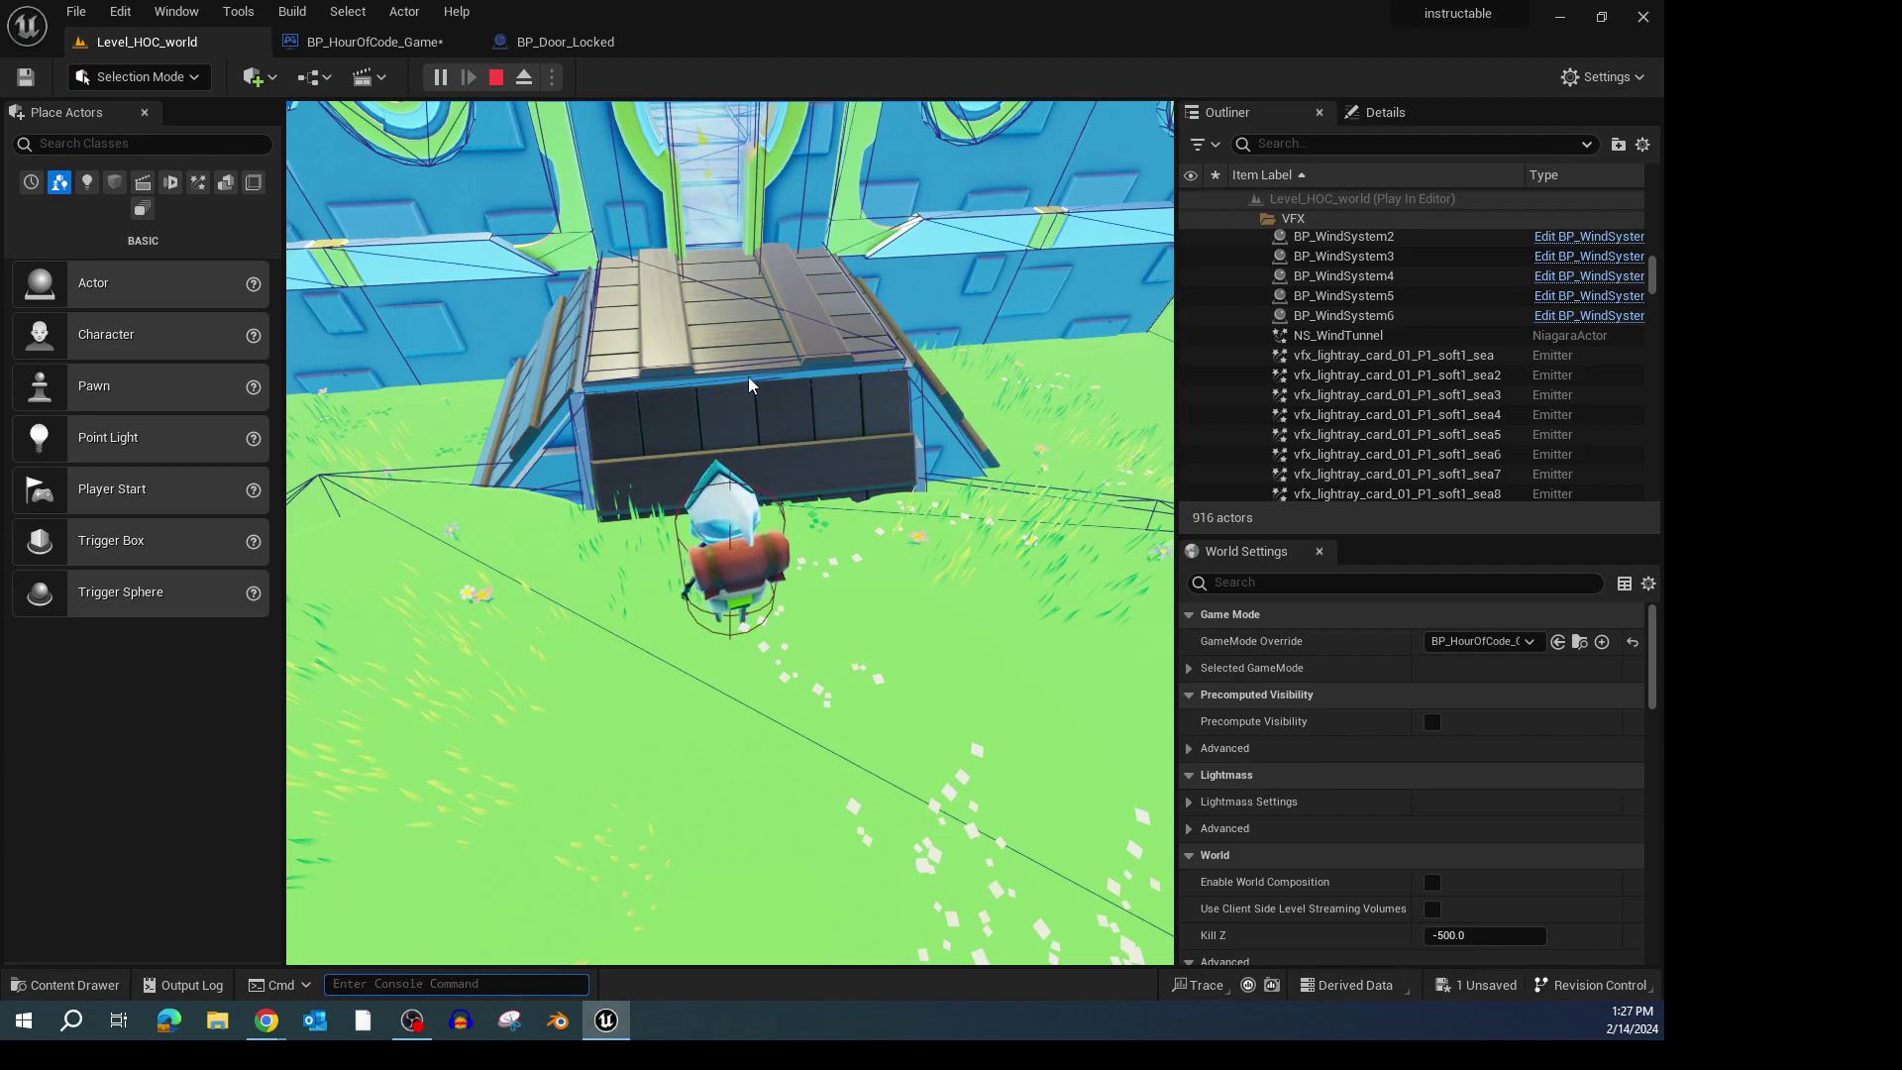
Walk the character into the locked door's collision box, try to open the door, back out, and end the play session
{"action": "left_click", "coordinate": [771, 317]}
{"action": "key", "text": "w"}
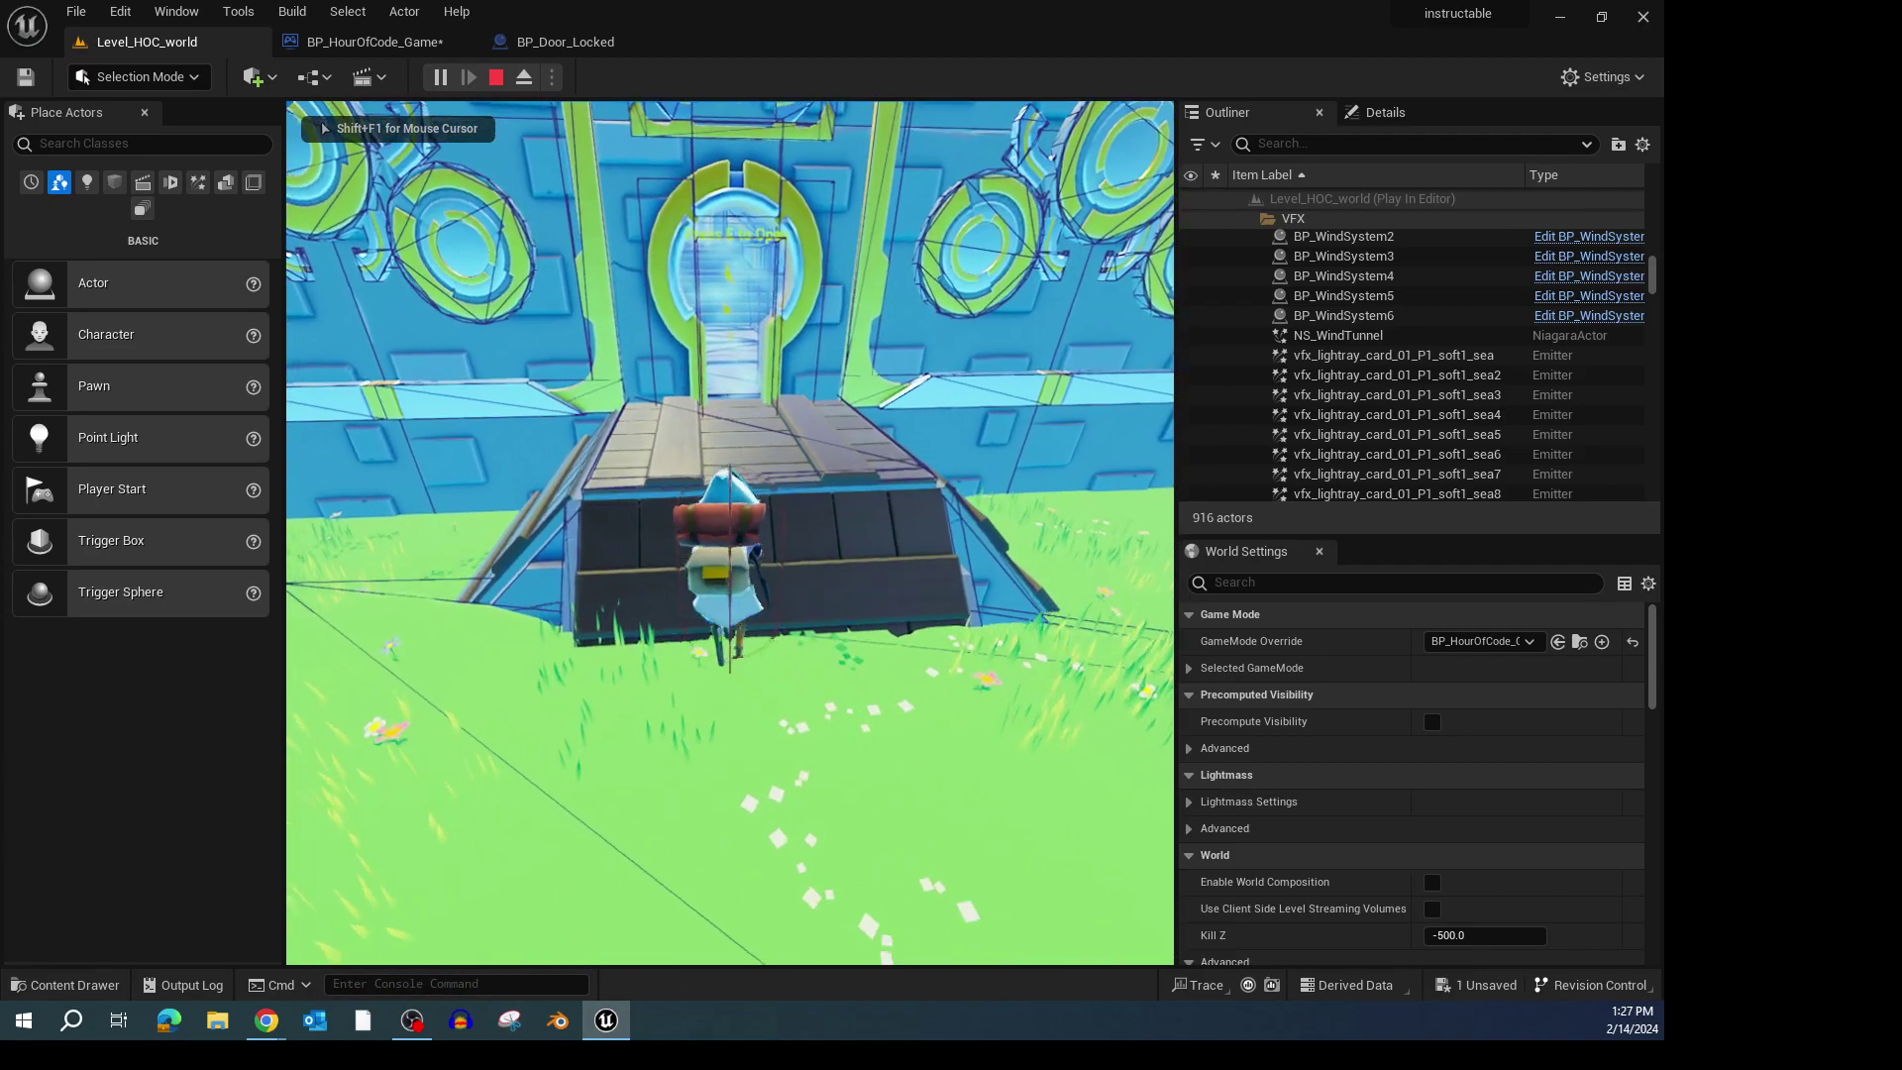
{"action": "key", "text": "a"}
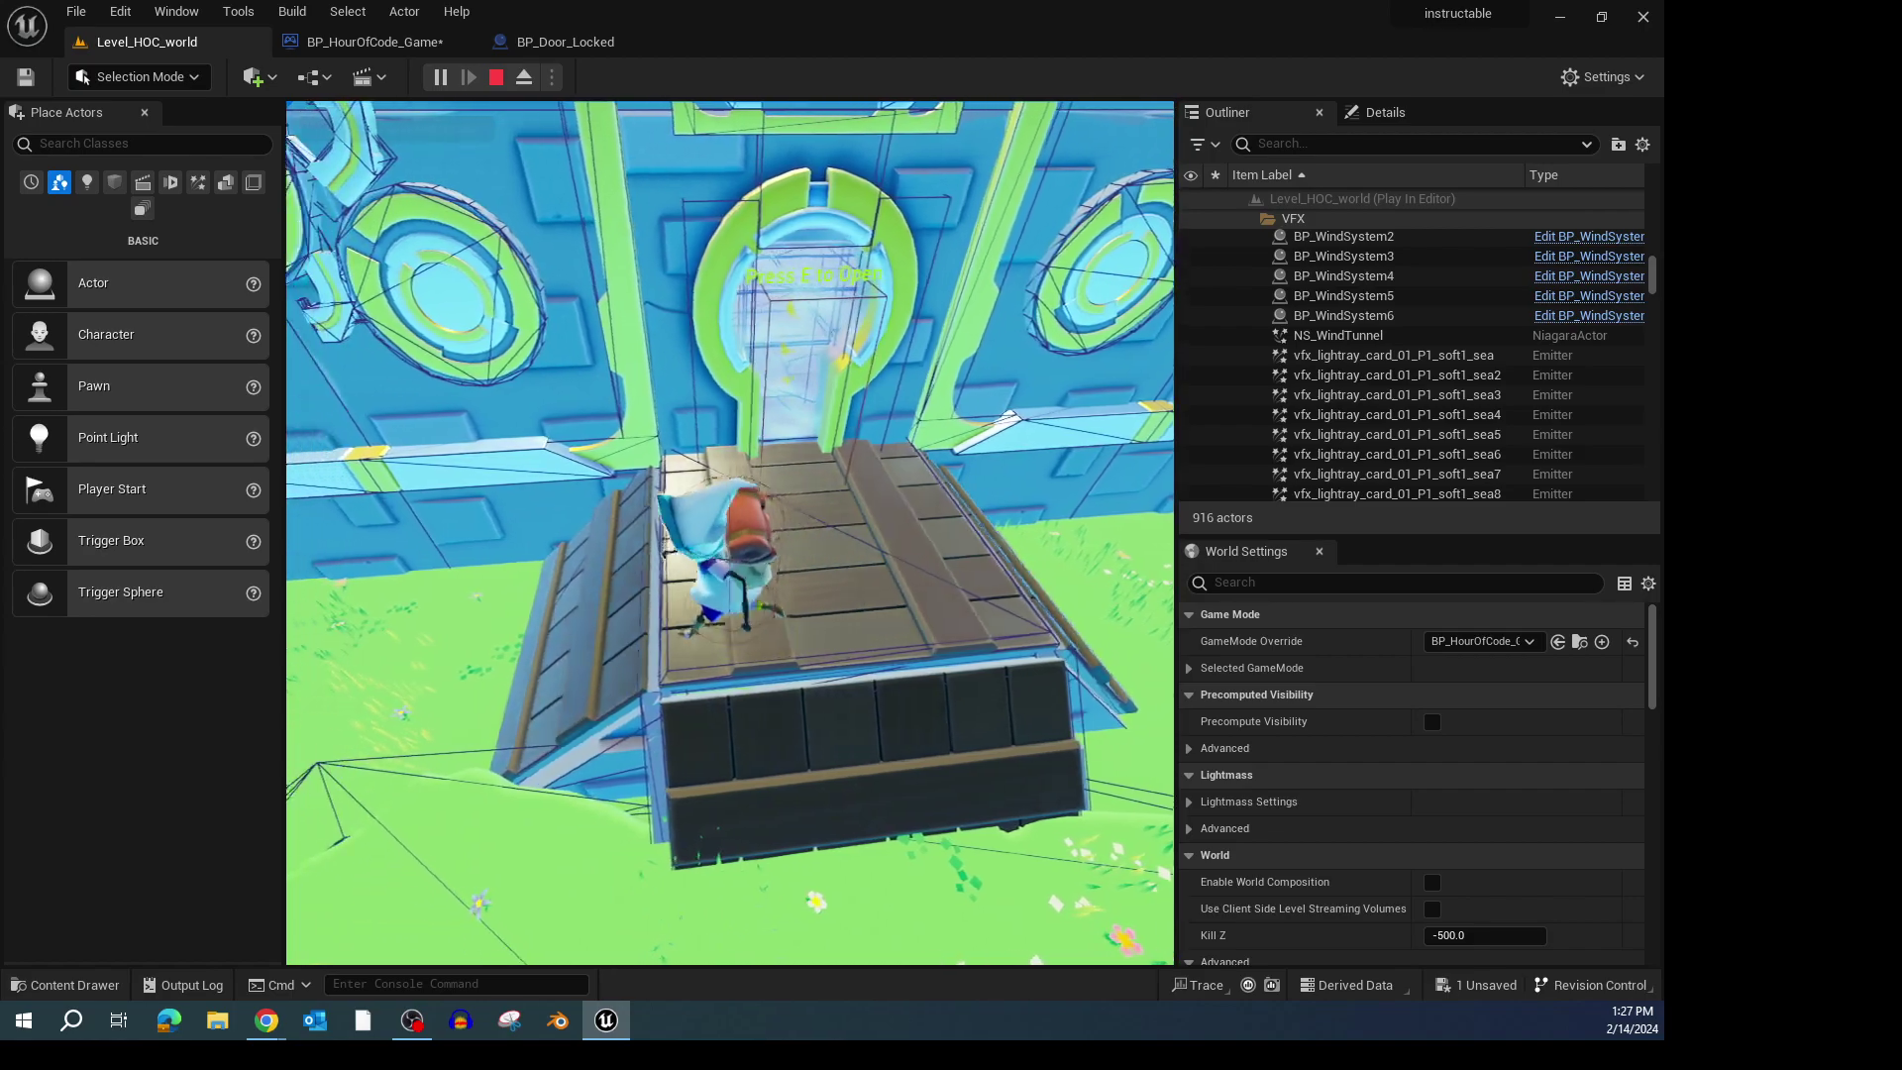
{"action": "key", "text": "w"}
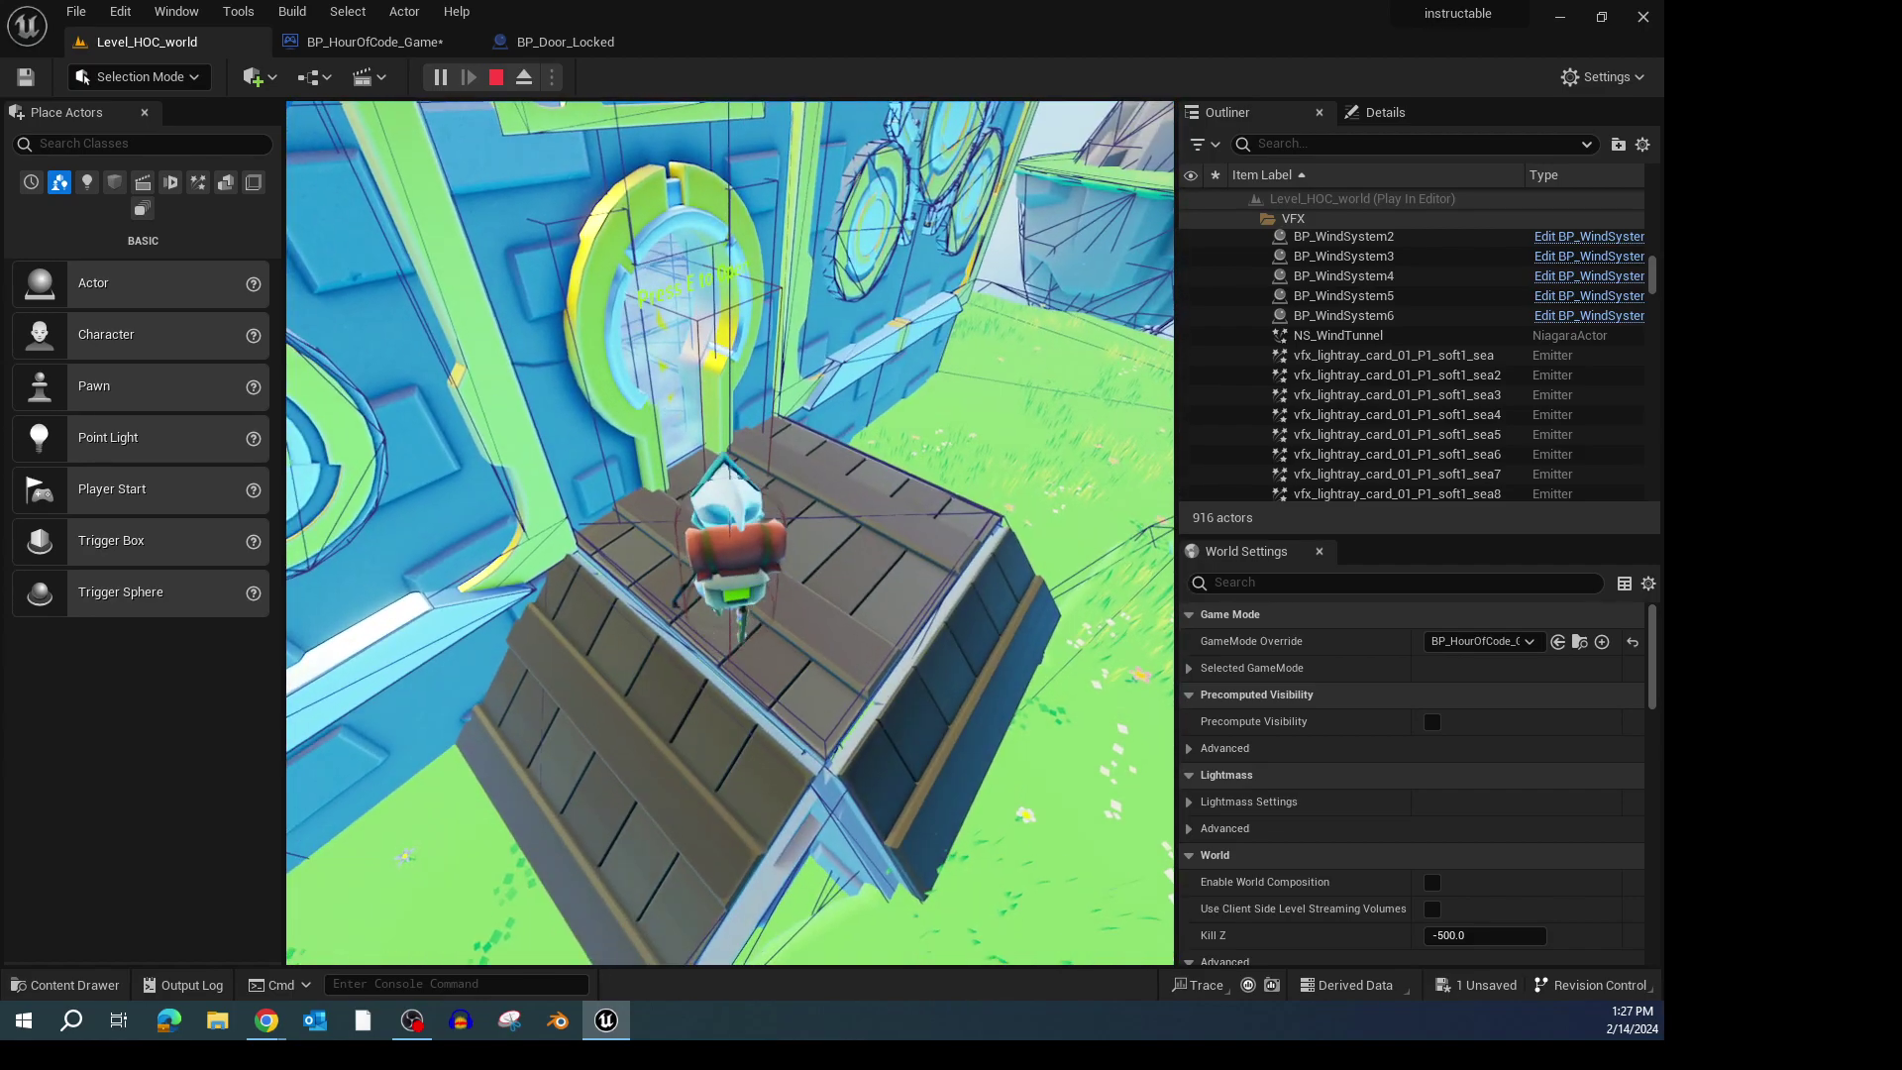
{"action": "key", "text": "w"}
{"action": "key", "text": "e"}
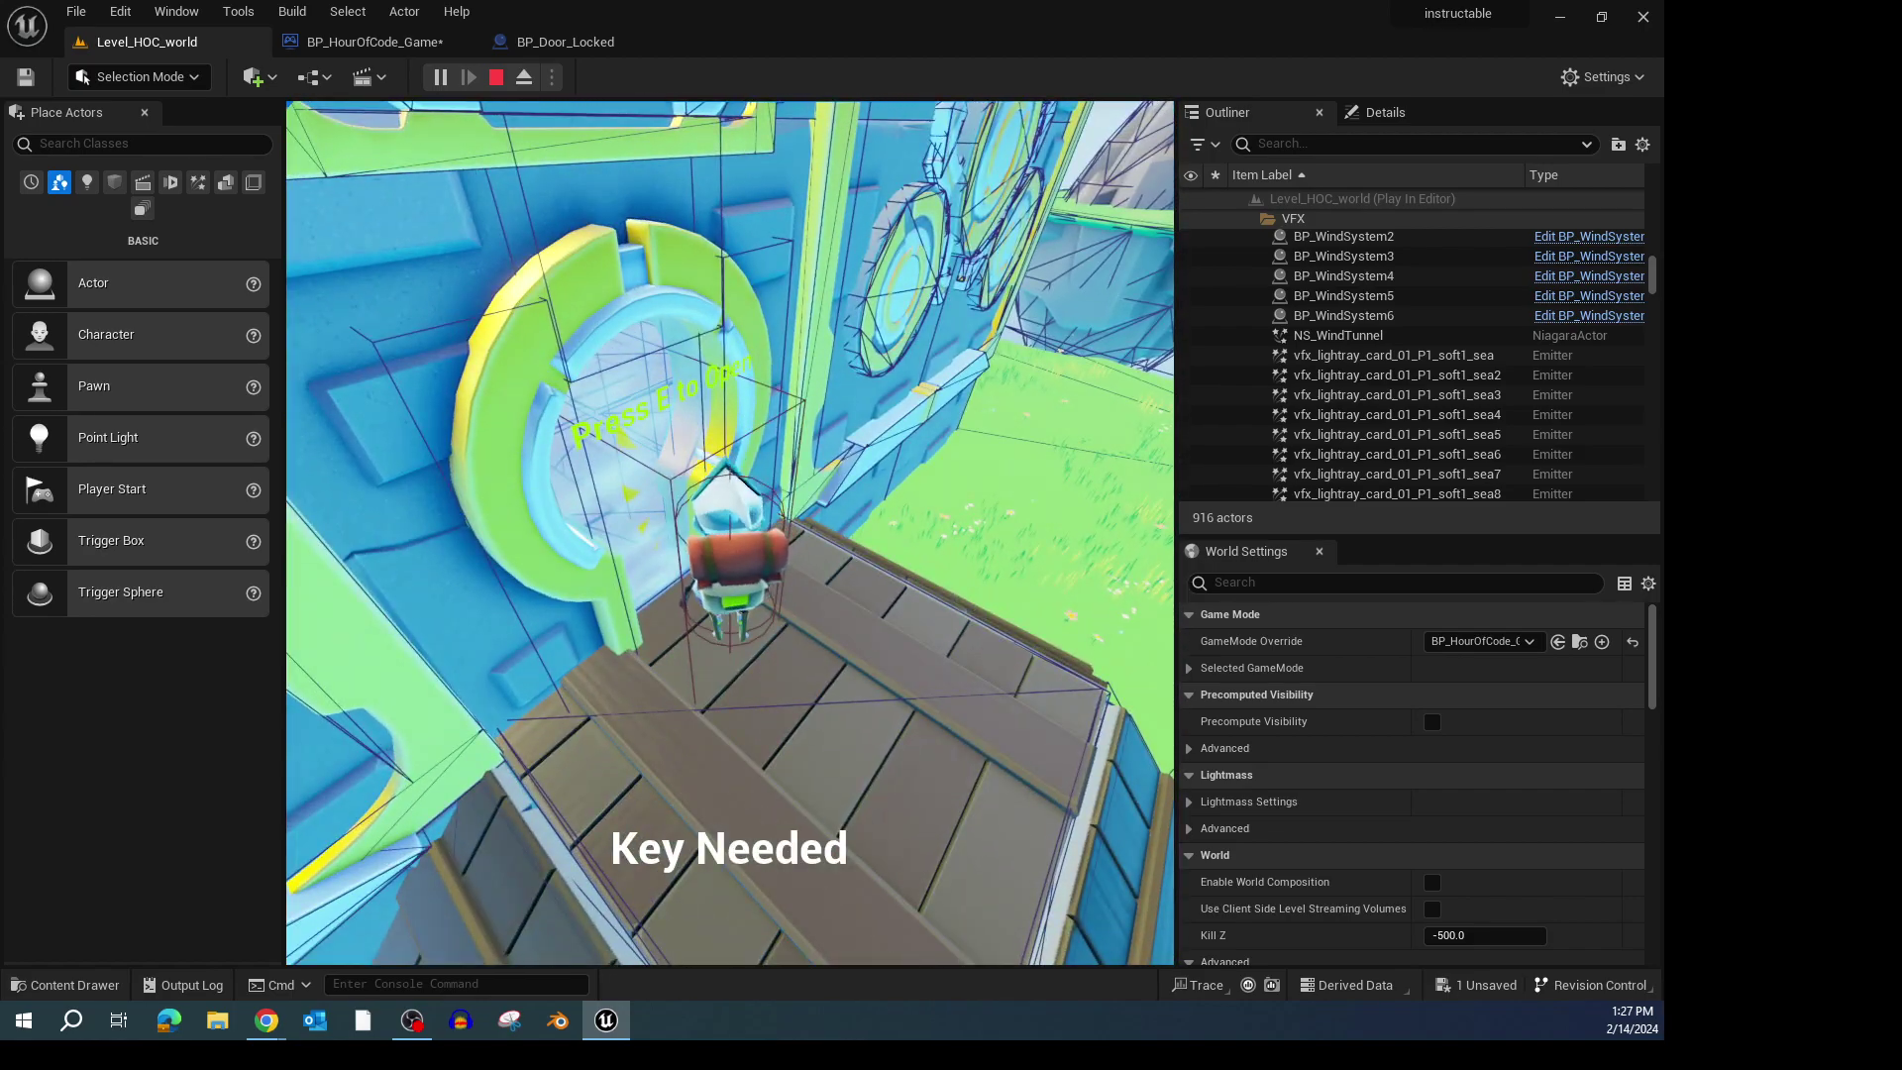
{"action": "key", "text": "s"}
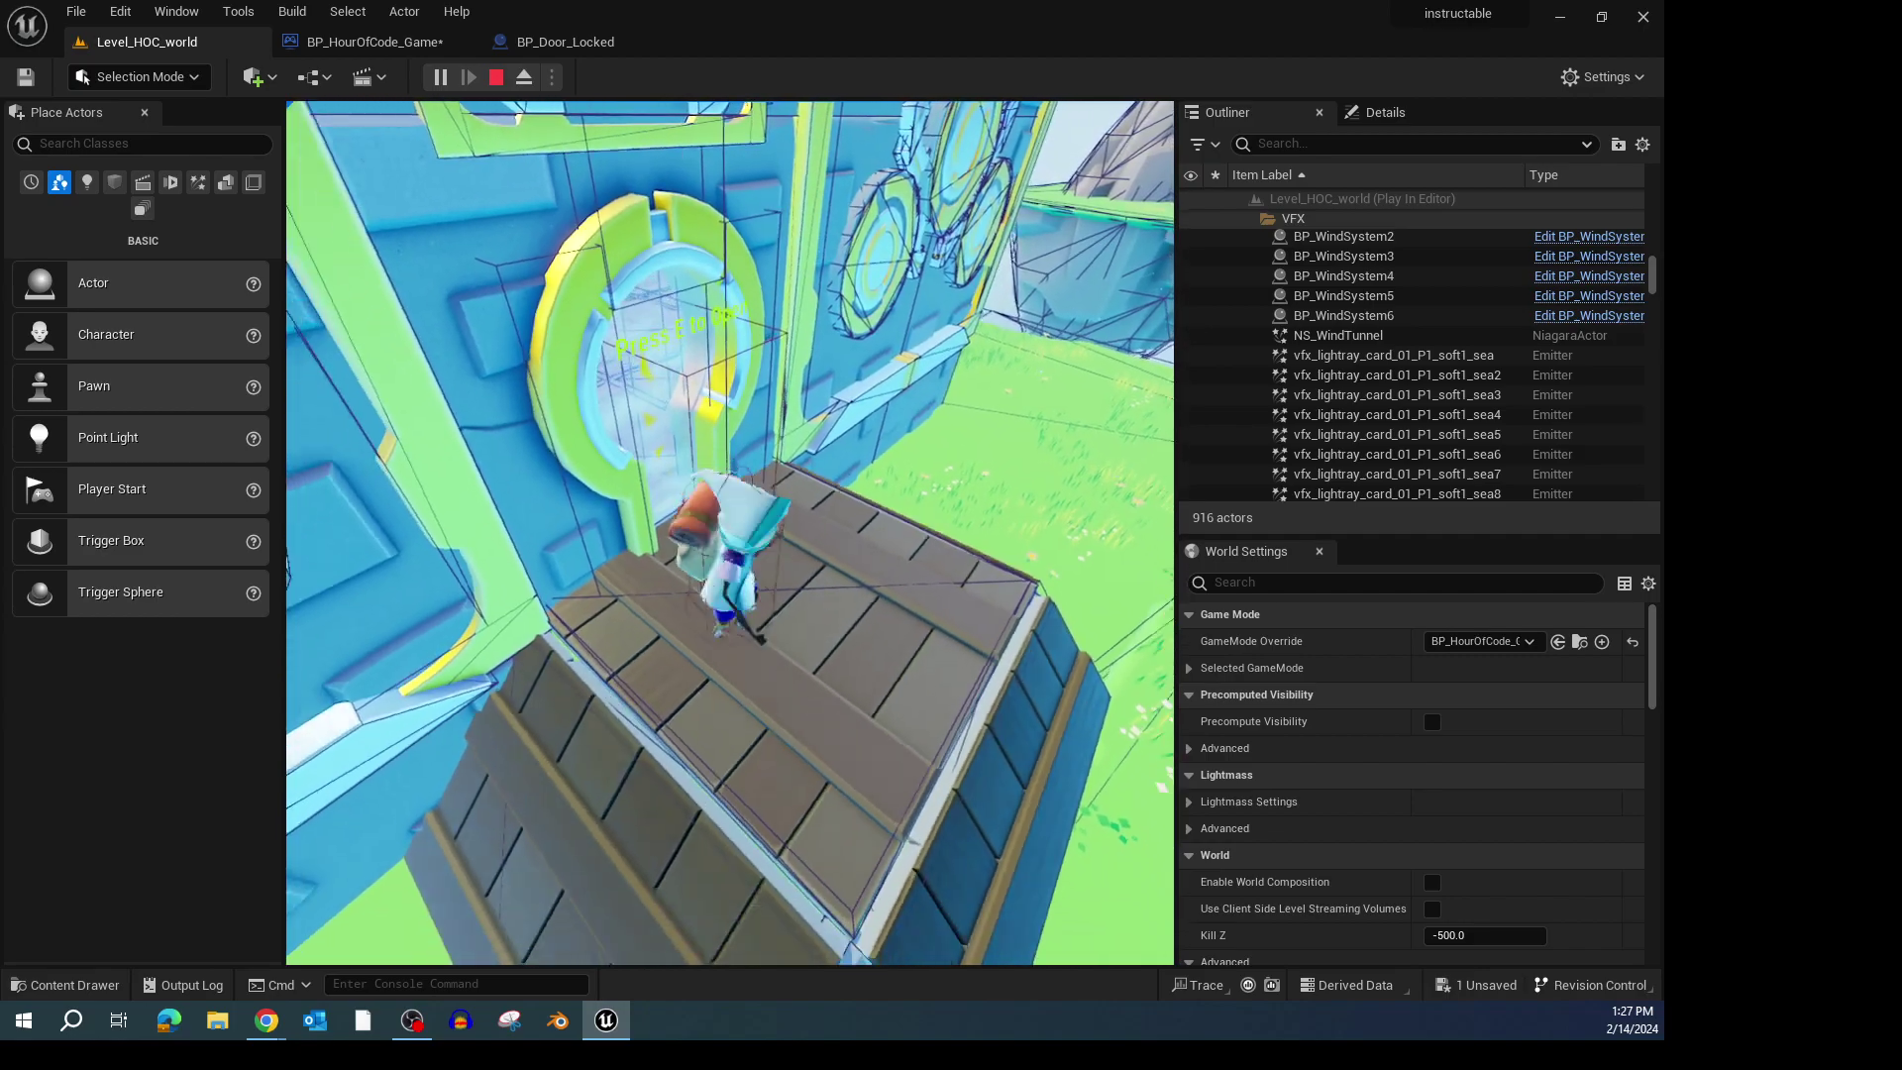
{"action": "key", "text": "w"}
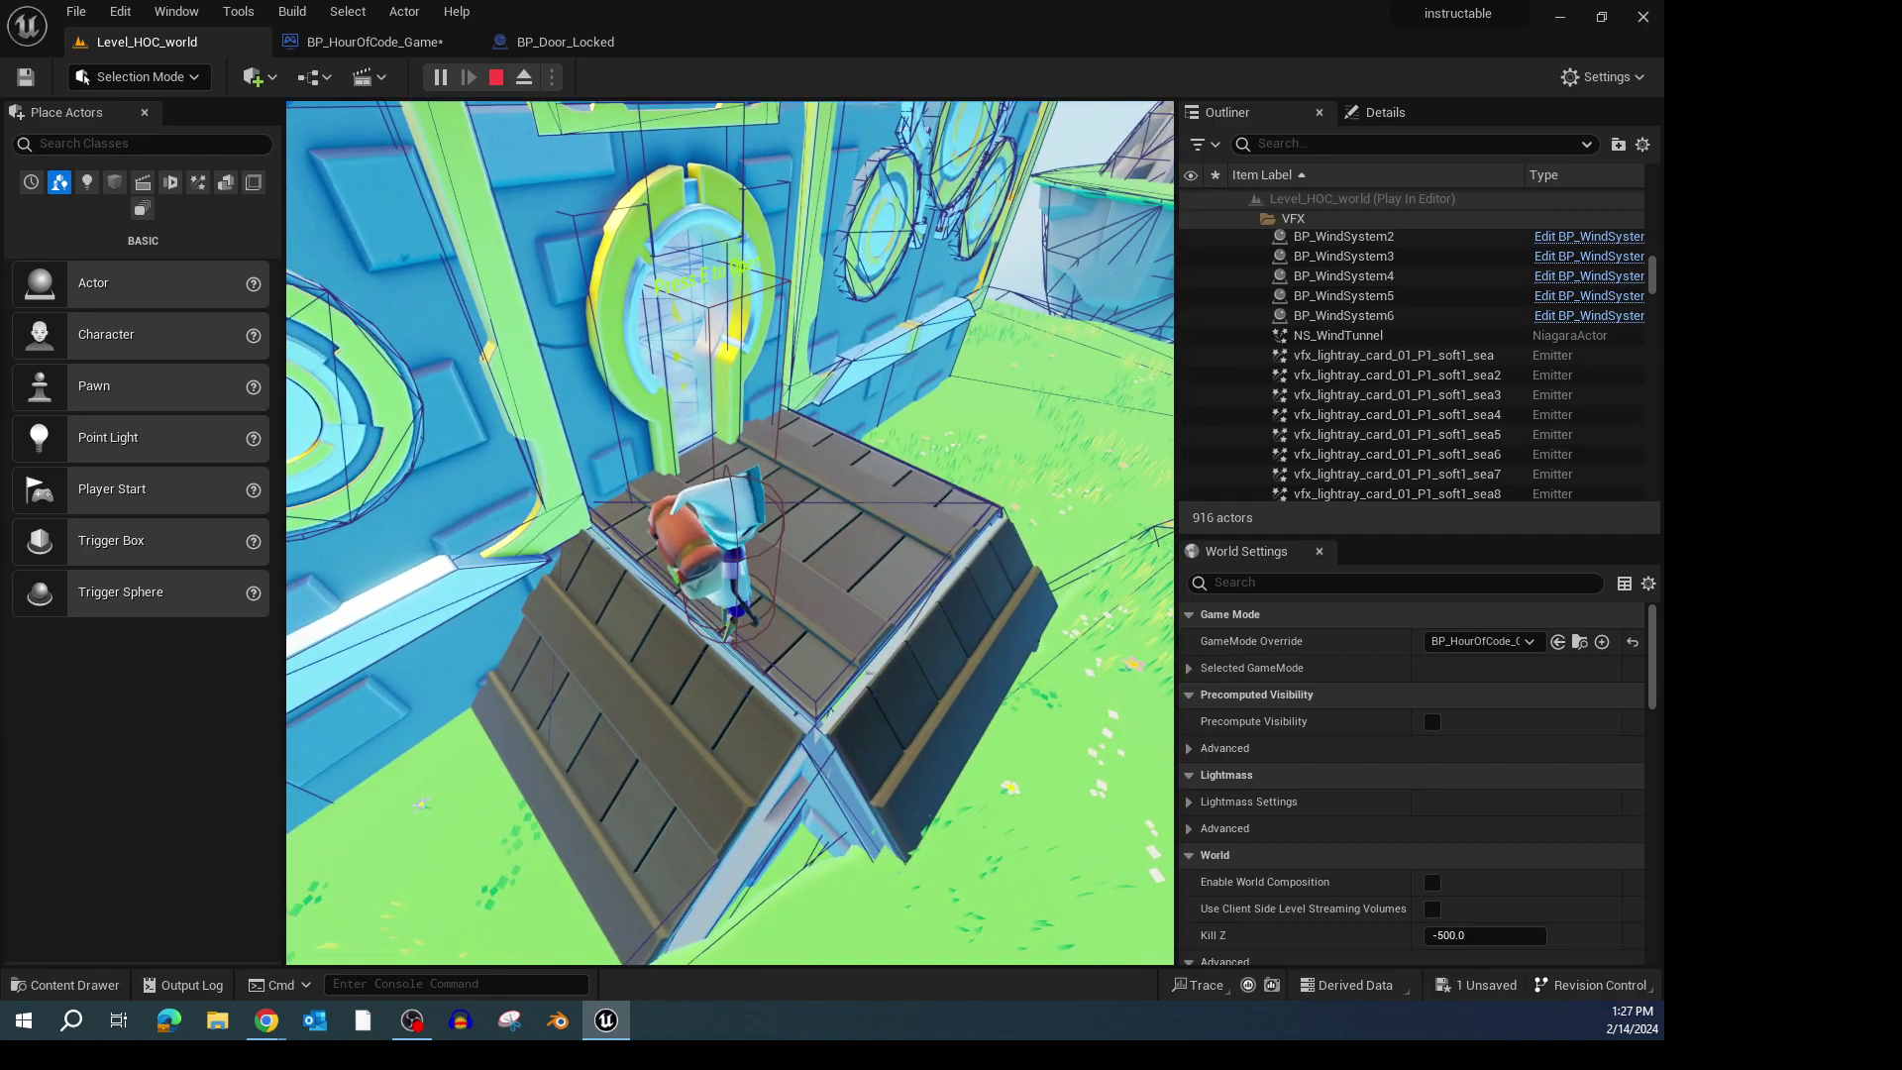
{"action": "key", "text": "Escape"}
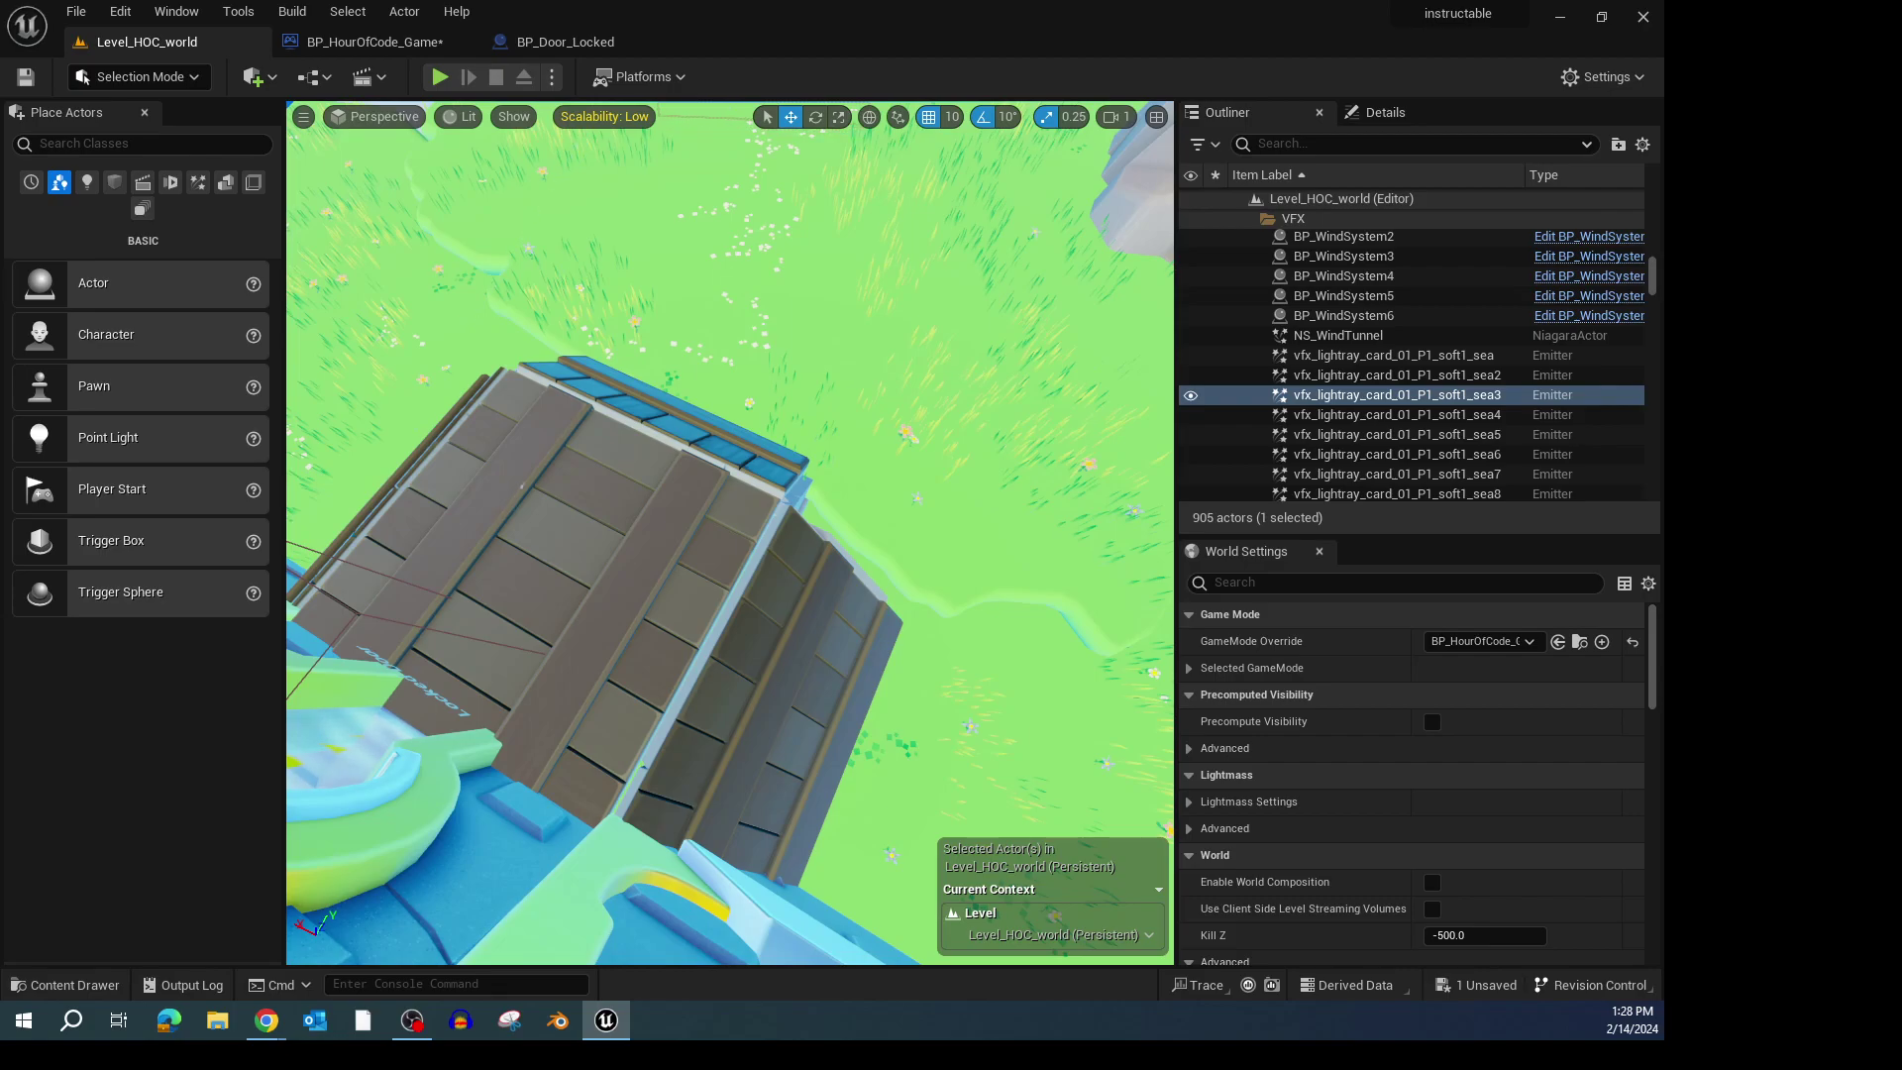
Create a Blueprint Class with Actor as parent in Hour_of_Code's Blueprints folder and name it BP_Key
{"action": "left_click", "coordinate": [85, 984]}
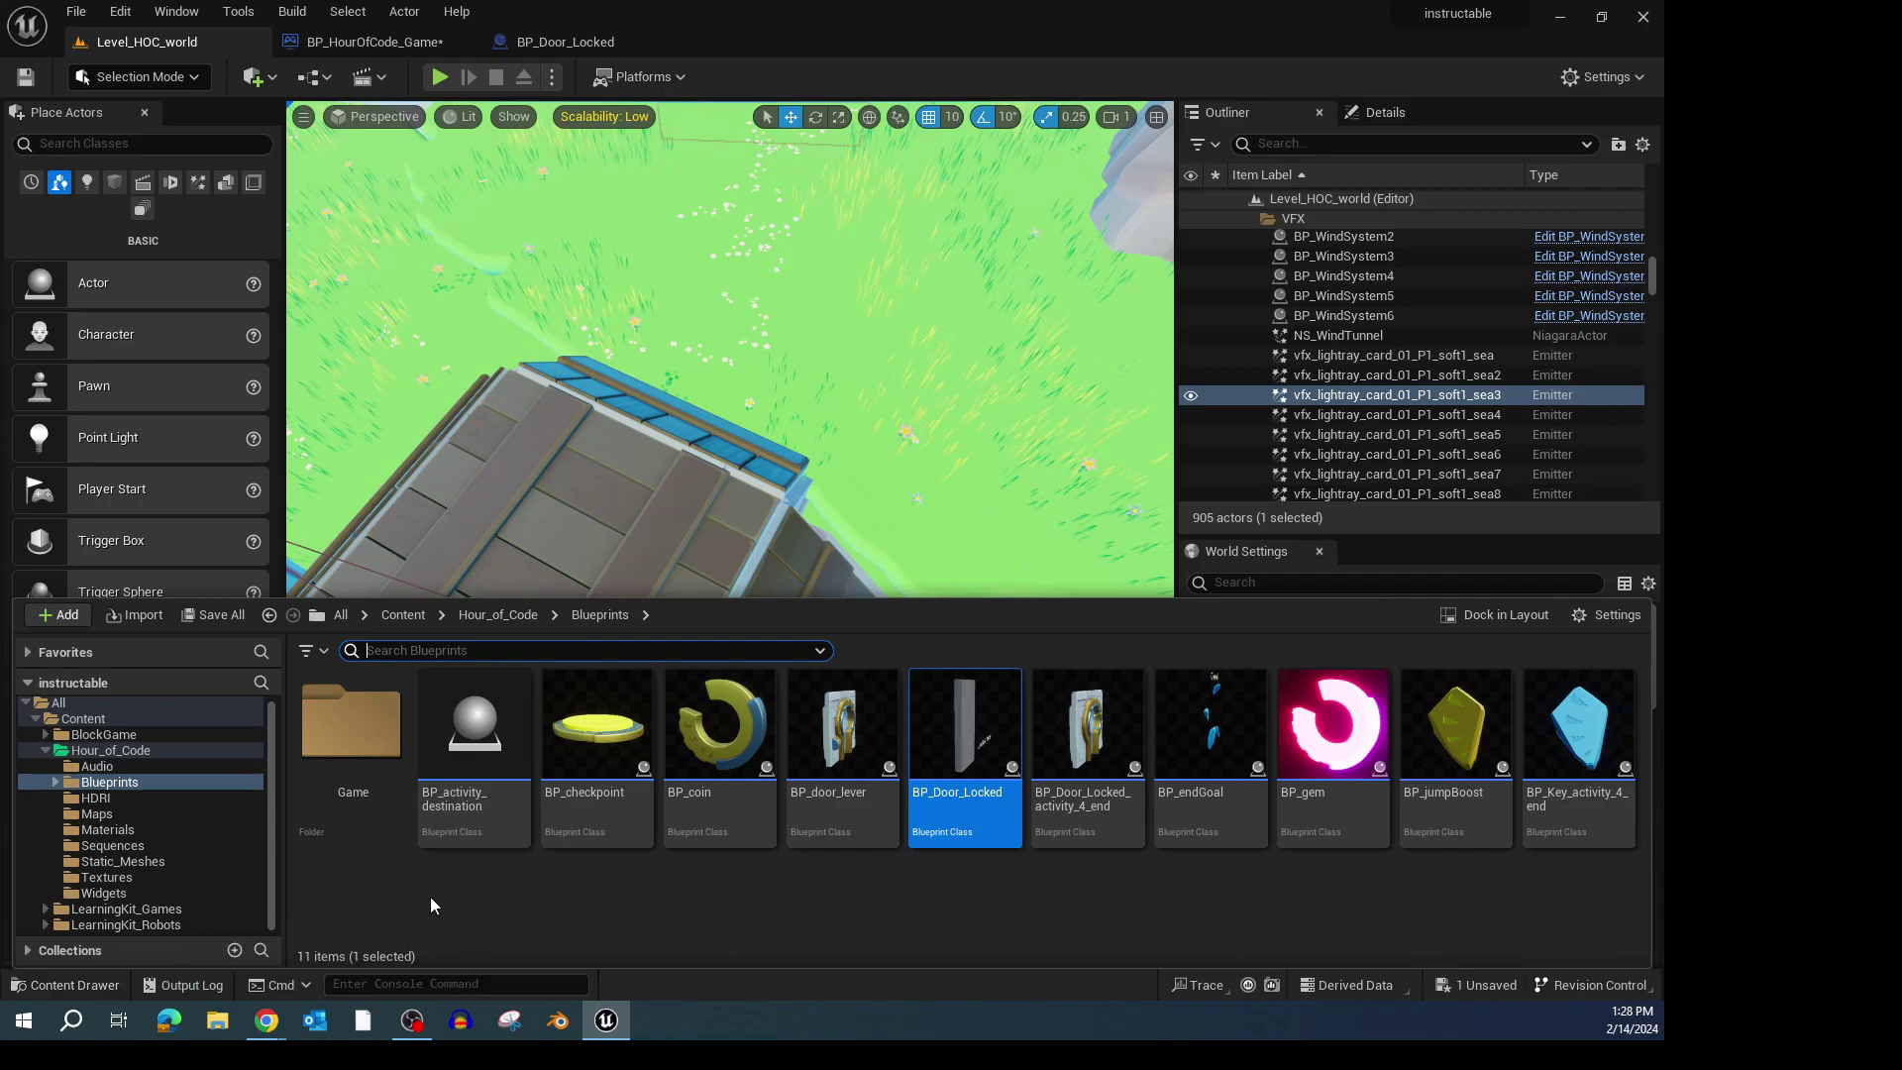
{"action": "right_click", "coordinate": [612, 909]}
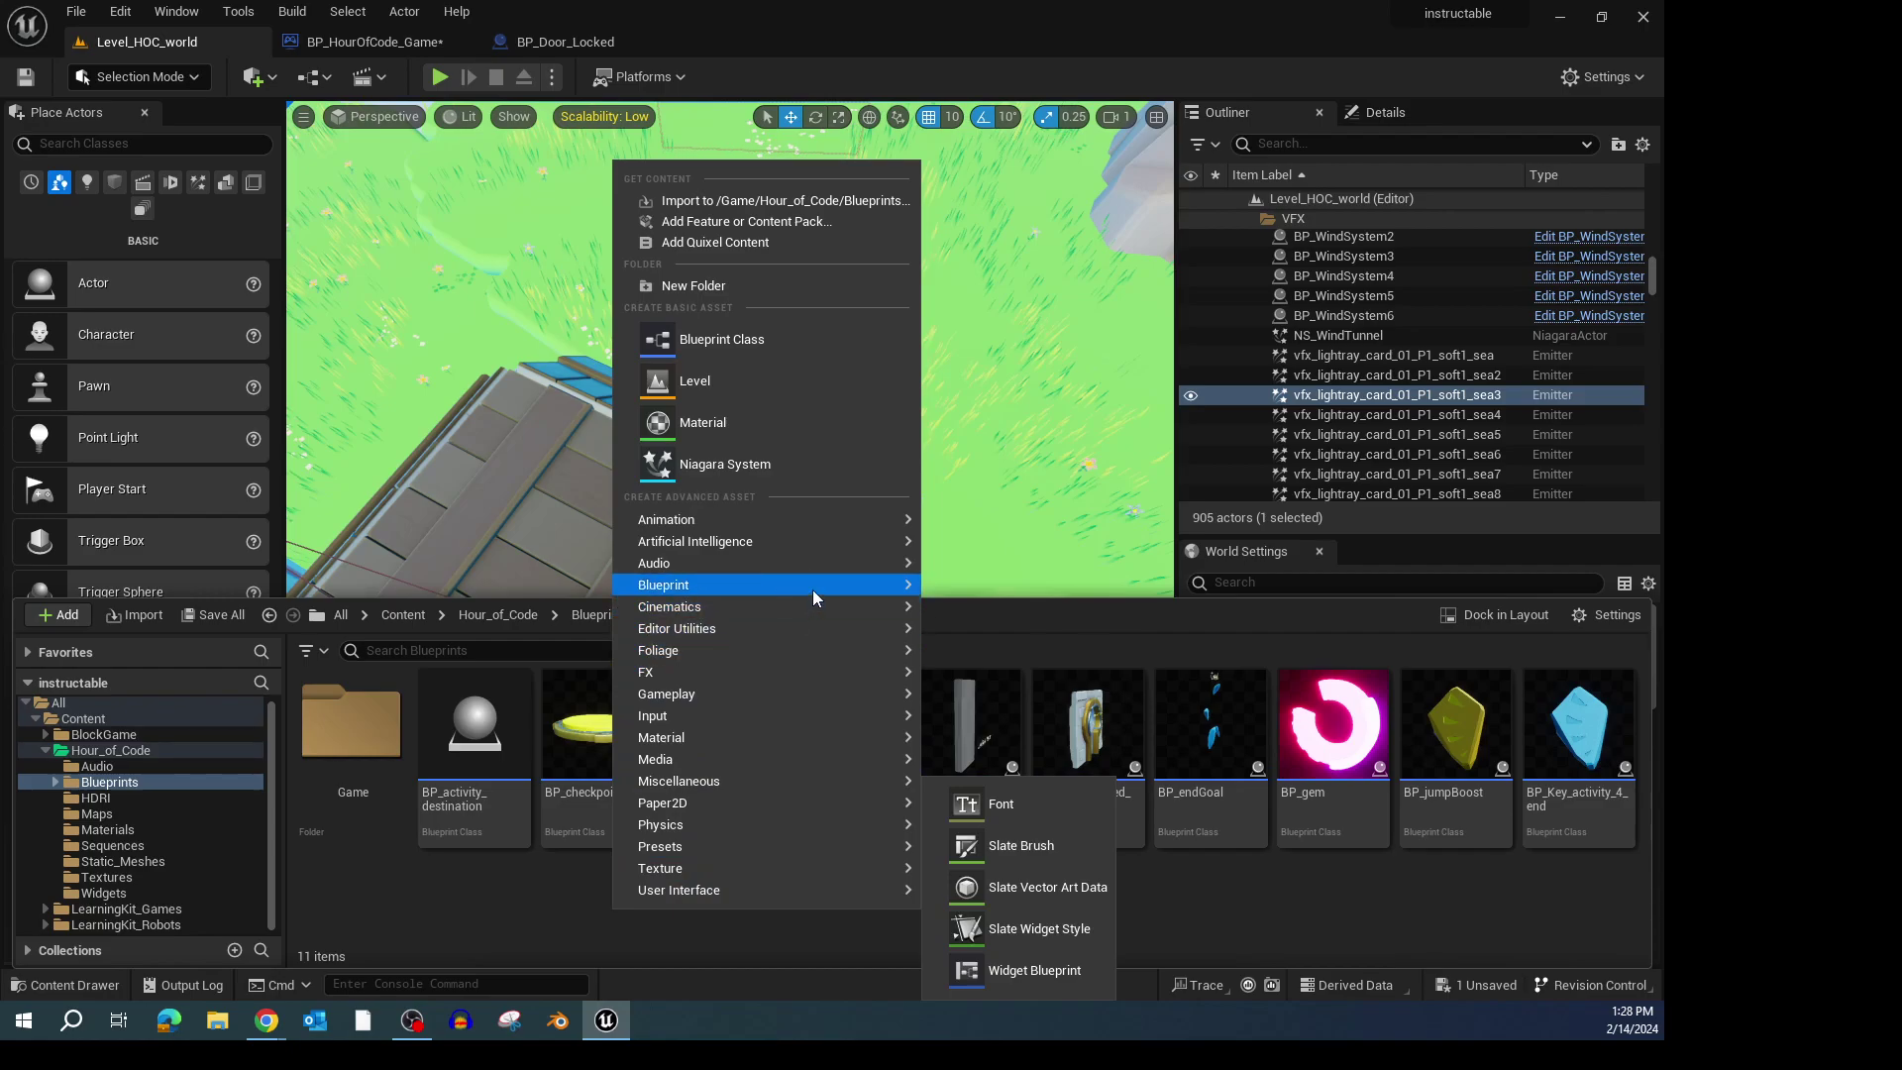
{"action": "mouse_move", "coordinate": [813, 592]}
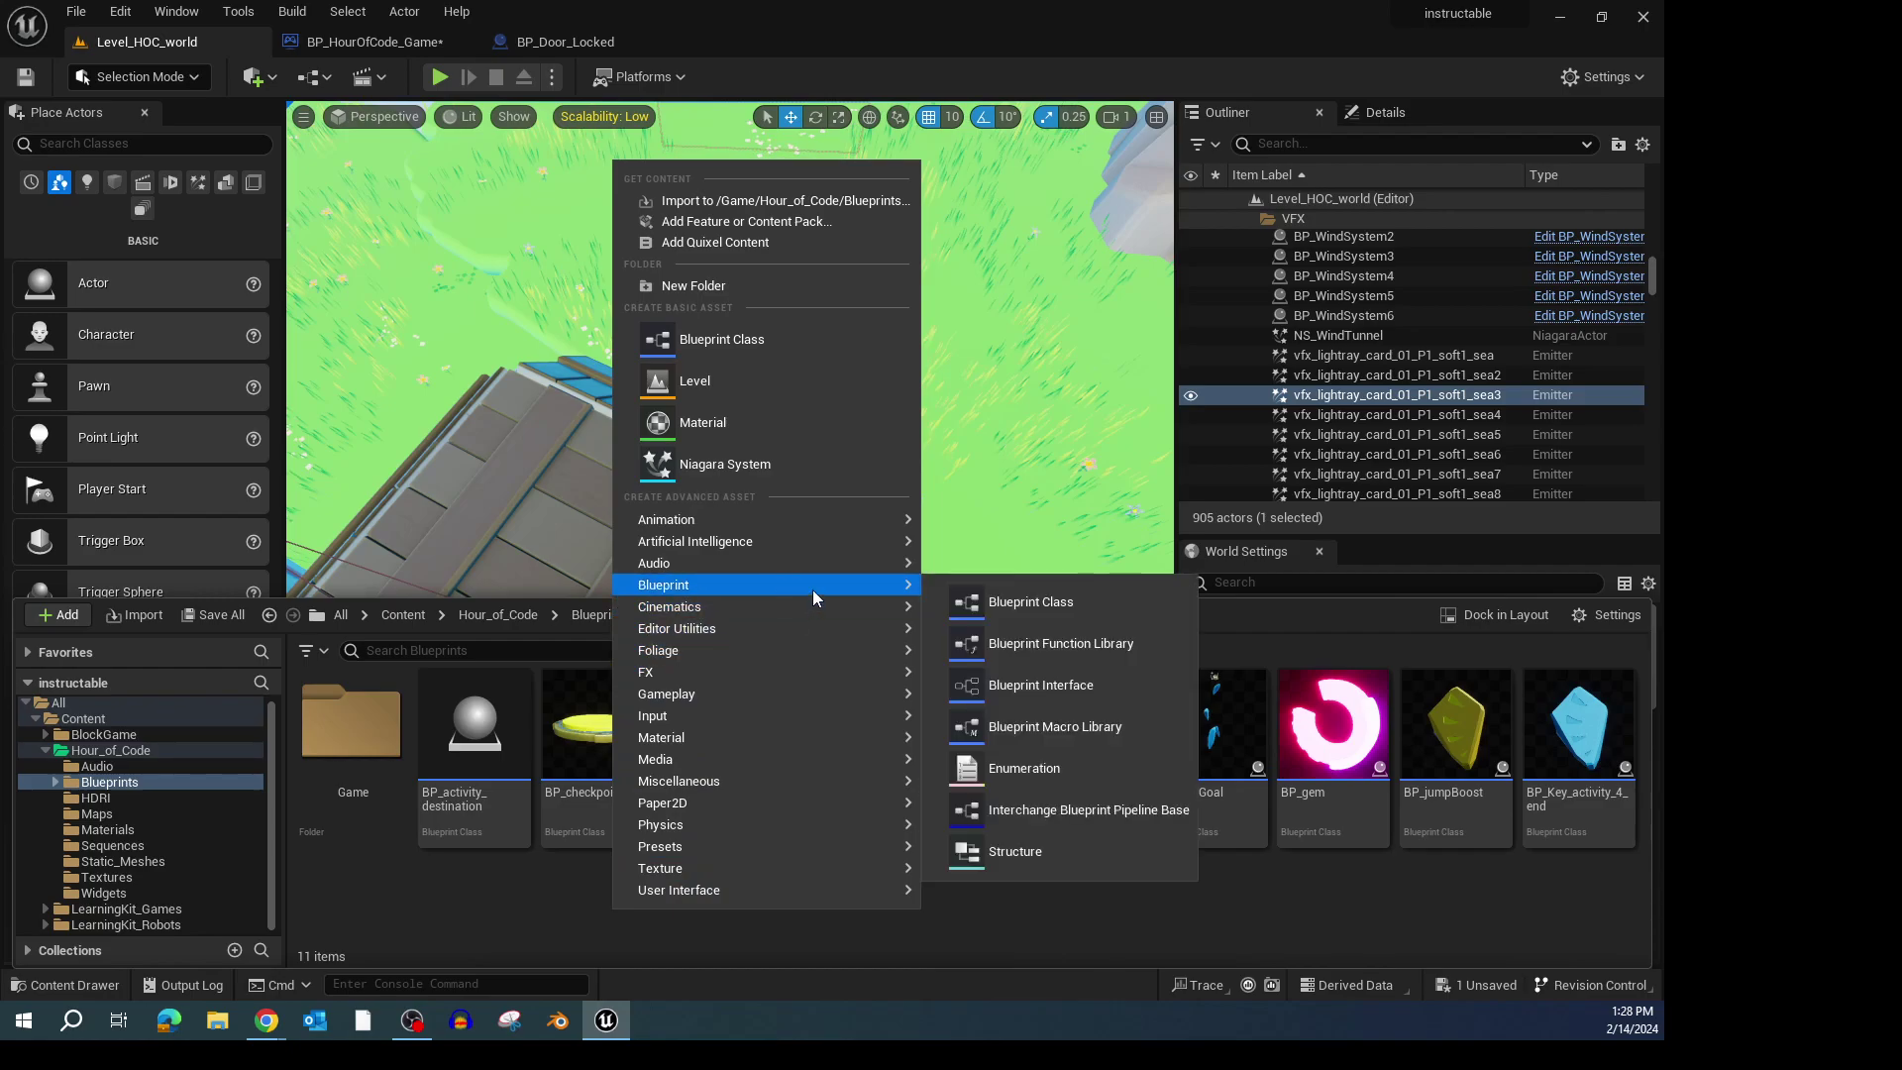
{"action": "left_click", "coordinate": [1048, 606]}
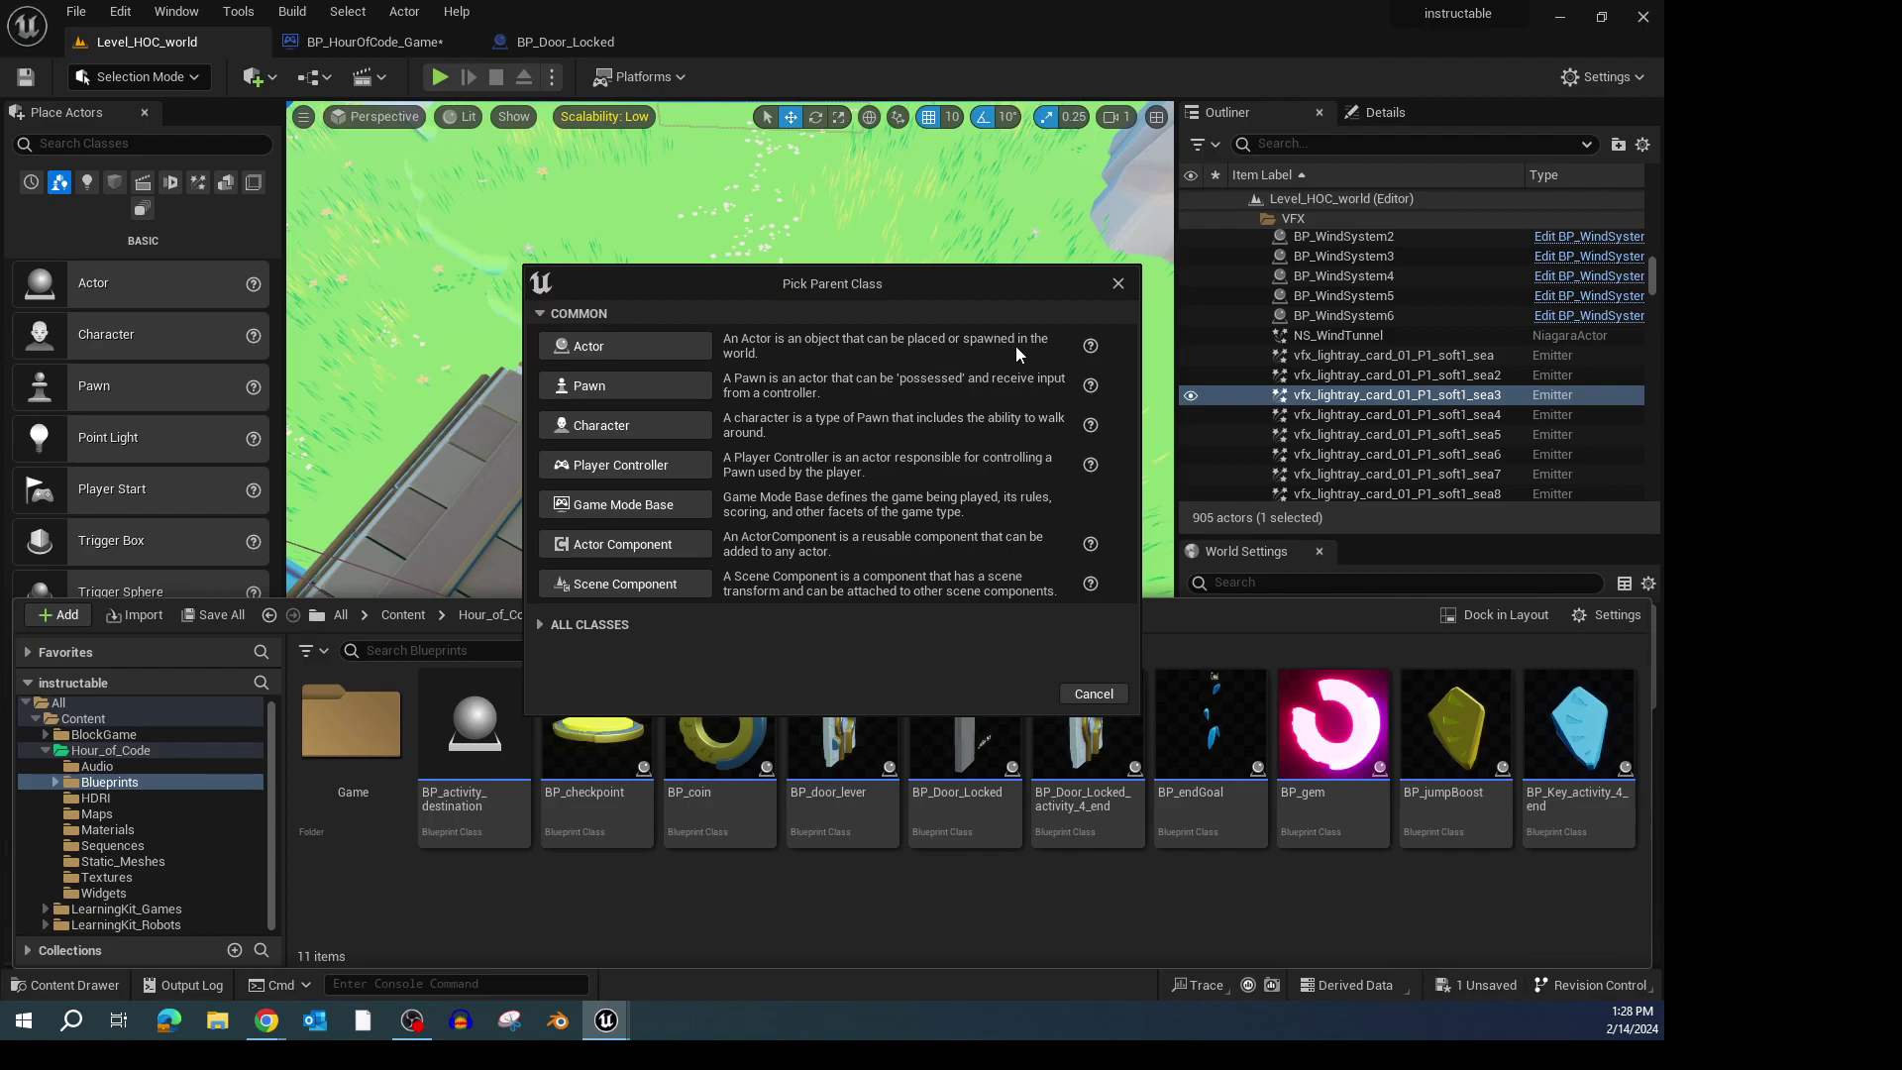
{"action": "left_click", "coordinate": [602, 348]}
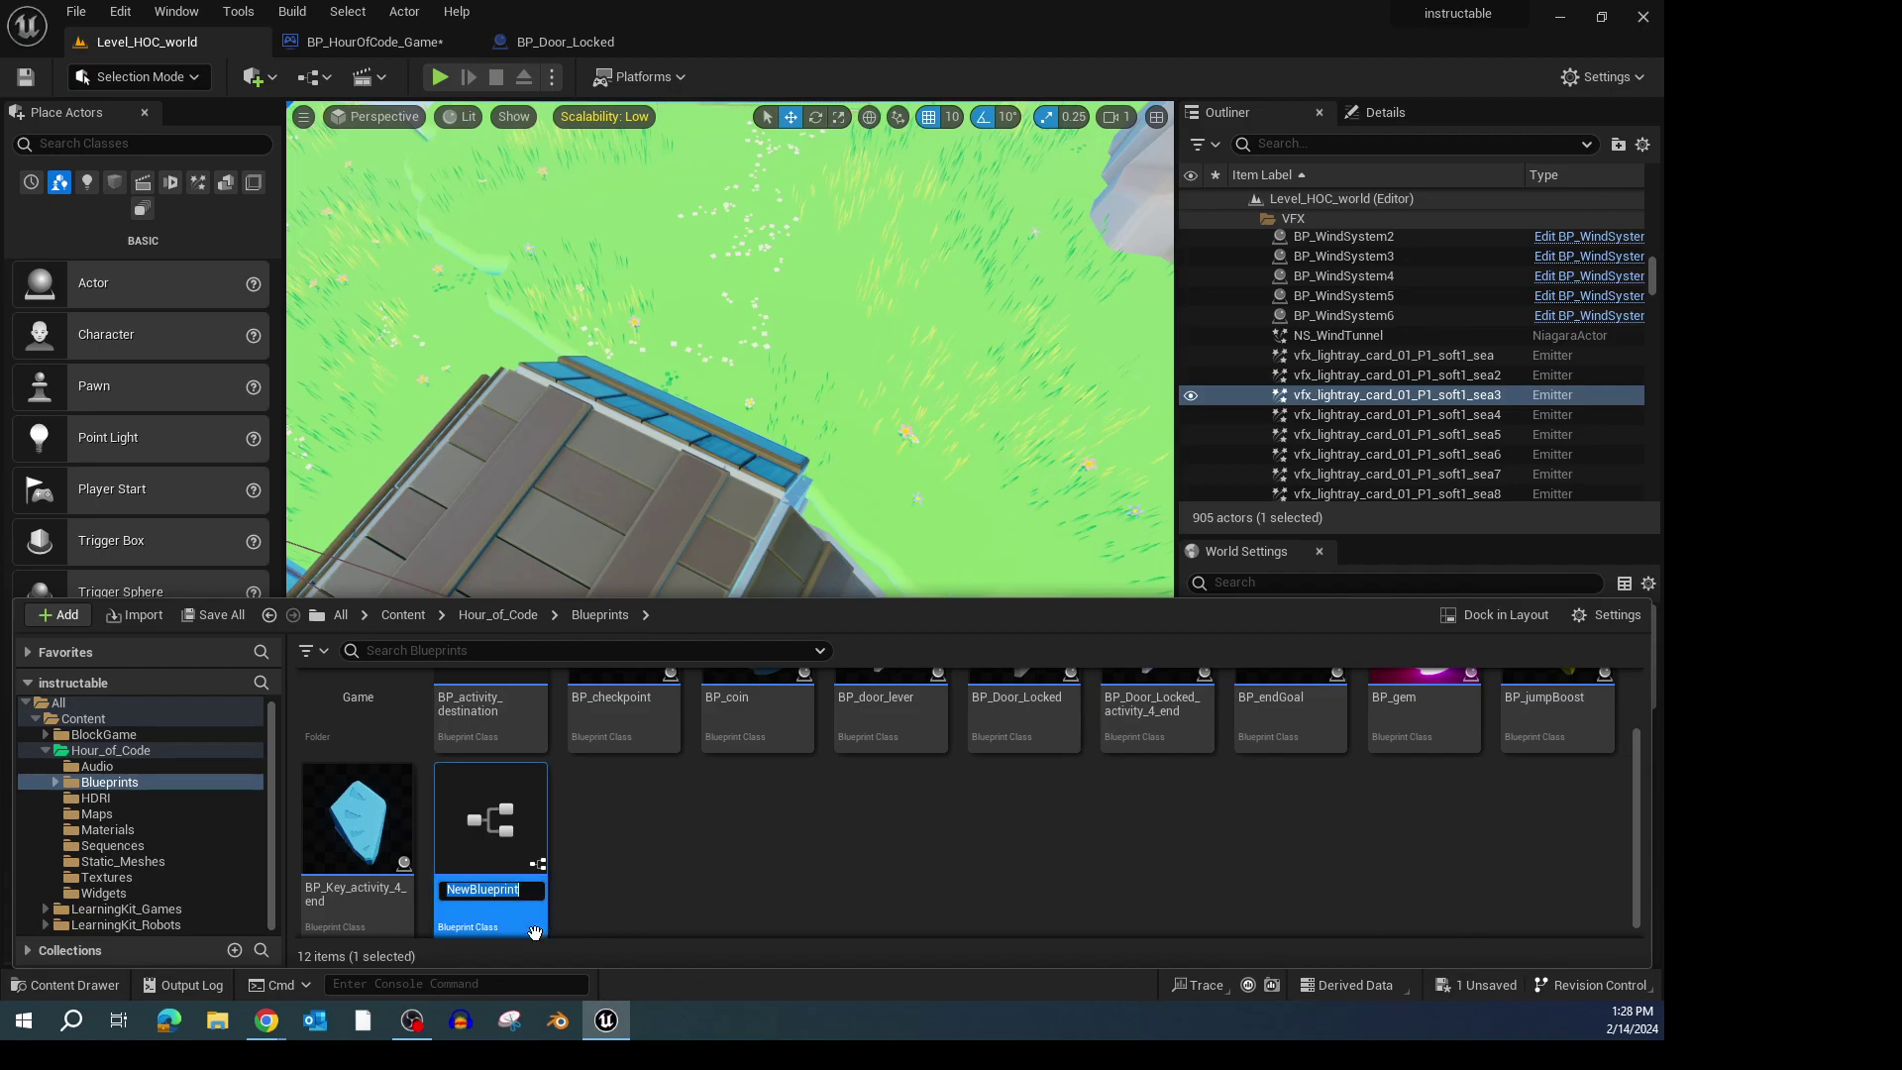
{"action": "type", "text": "BP_Key"}
{"action": "key", "text": "Return"}
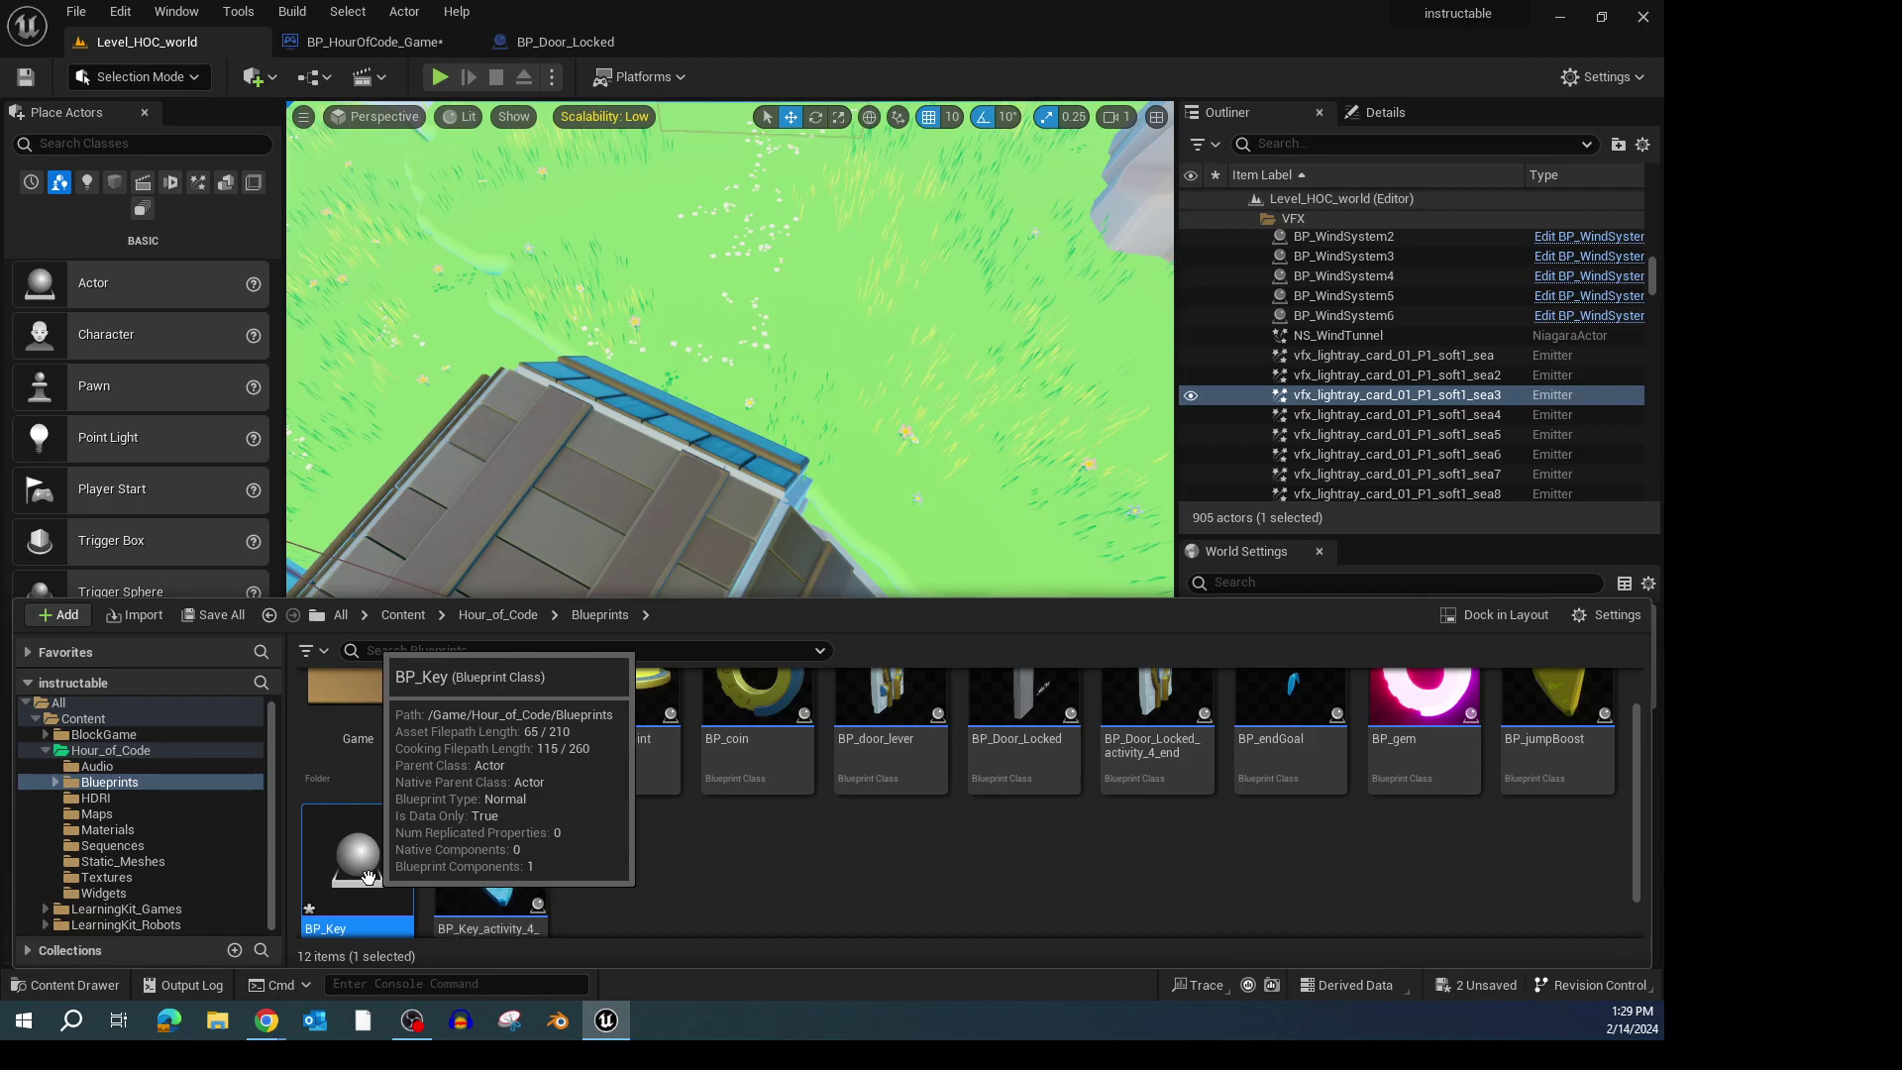
Place a BP_Key actor on the grass in front of the Activity 4 building's ramp and raise it slightly
{"action": "left_click_drag", "start_coordinate": [362, 874], "coordinate": [694, 292]}
{"action": "right_click_drag", "start_coordinate": [693, 525], "coordinate": [602, 548]}
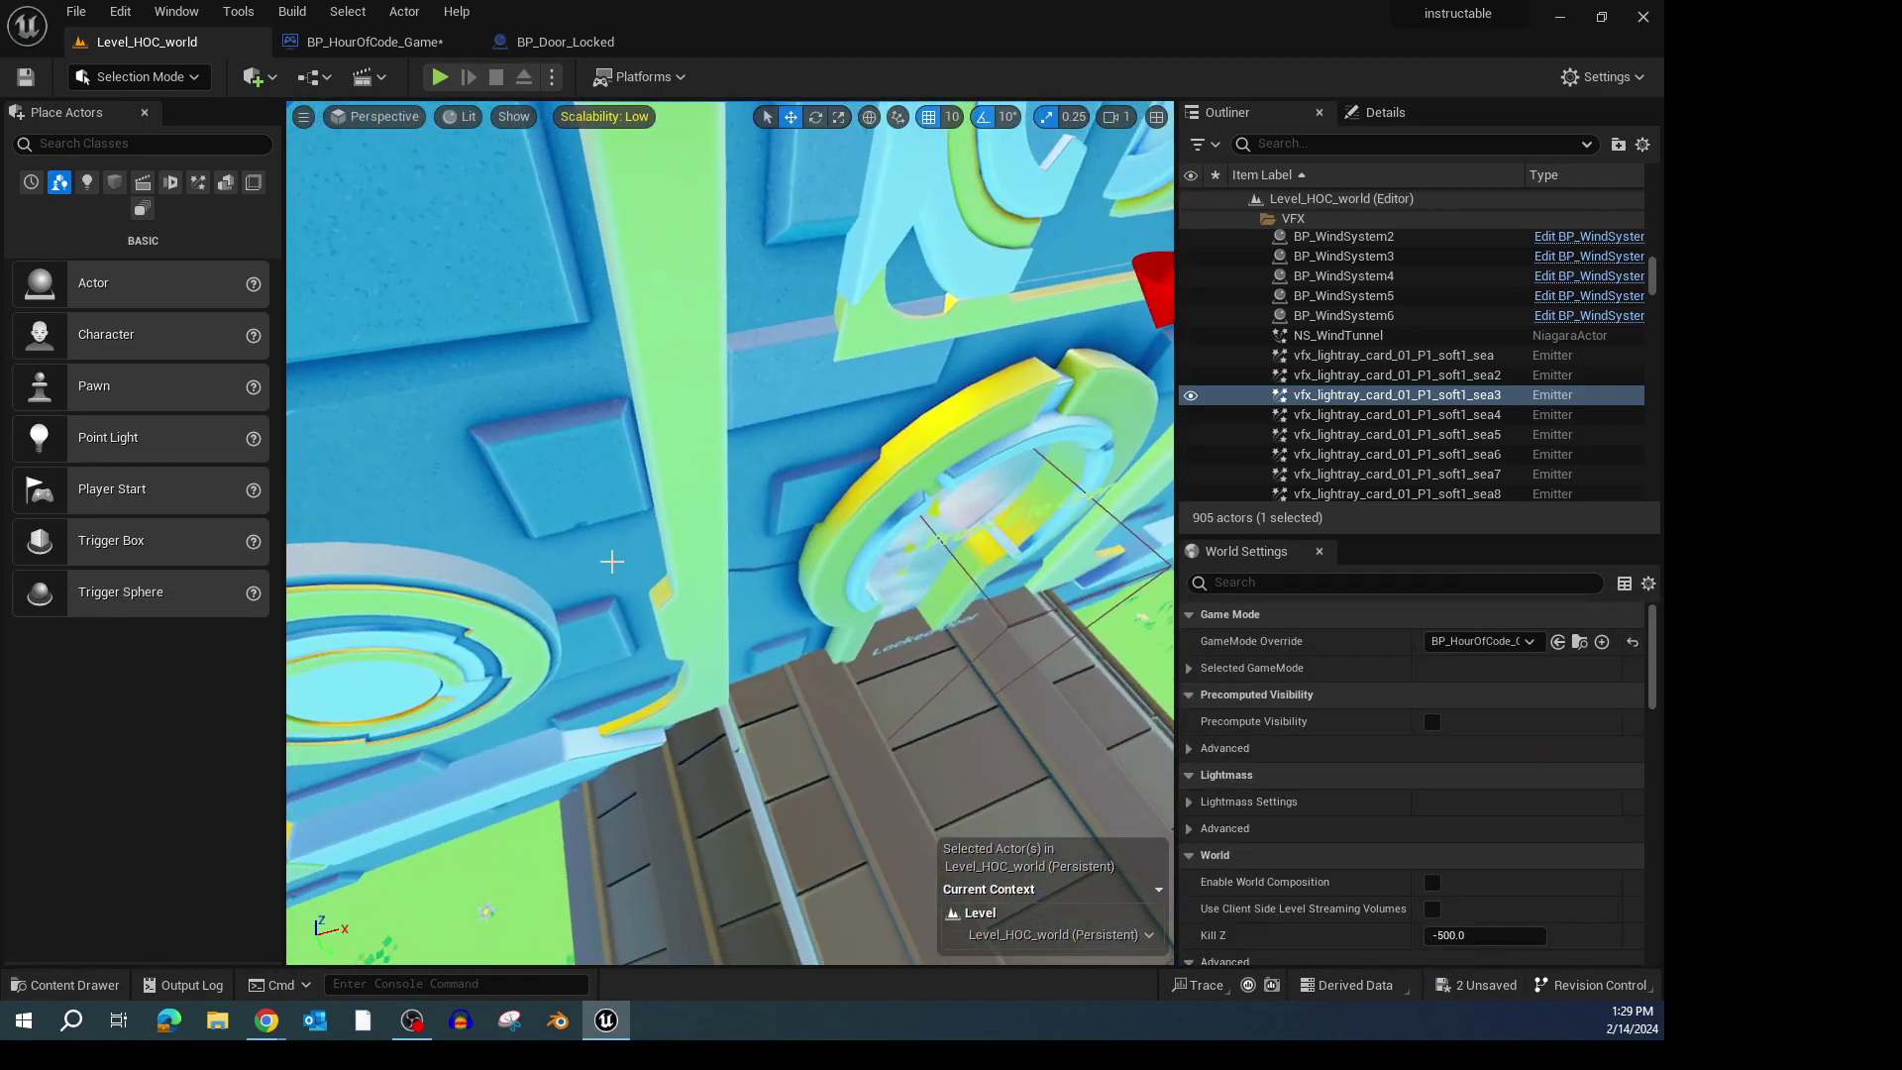
{"action": "scroll", "coordinate": [602, 548], "scroll_direction": "down", "scroll_amount": 6}
{"action": "right_click_drag", "start_coordinate": [881, 795], "coordinate": [880, 783]}
{"action": "scroll", "coordinate": [880, 784], "scroll_direction": "down", "scroll_amount": 10}
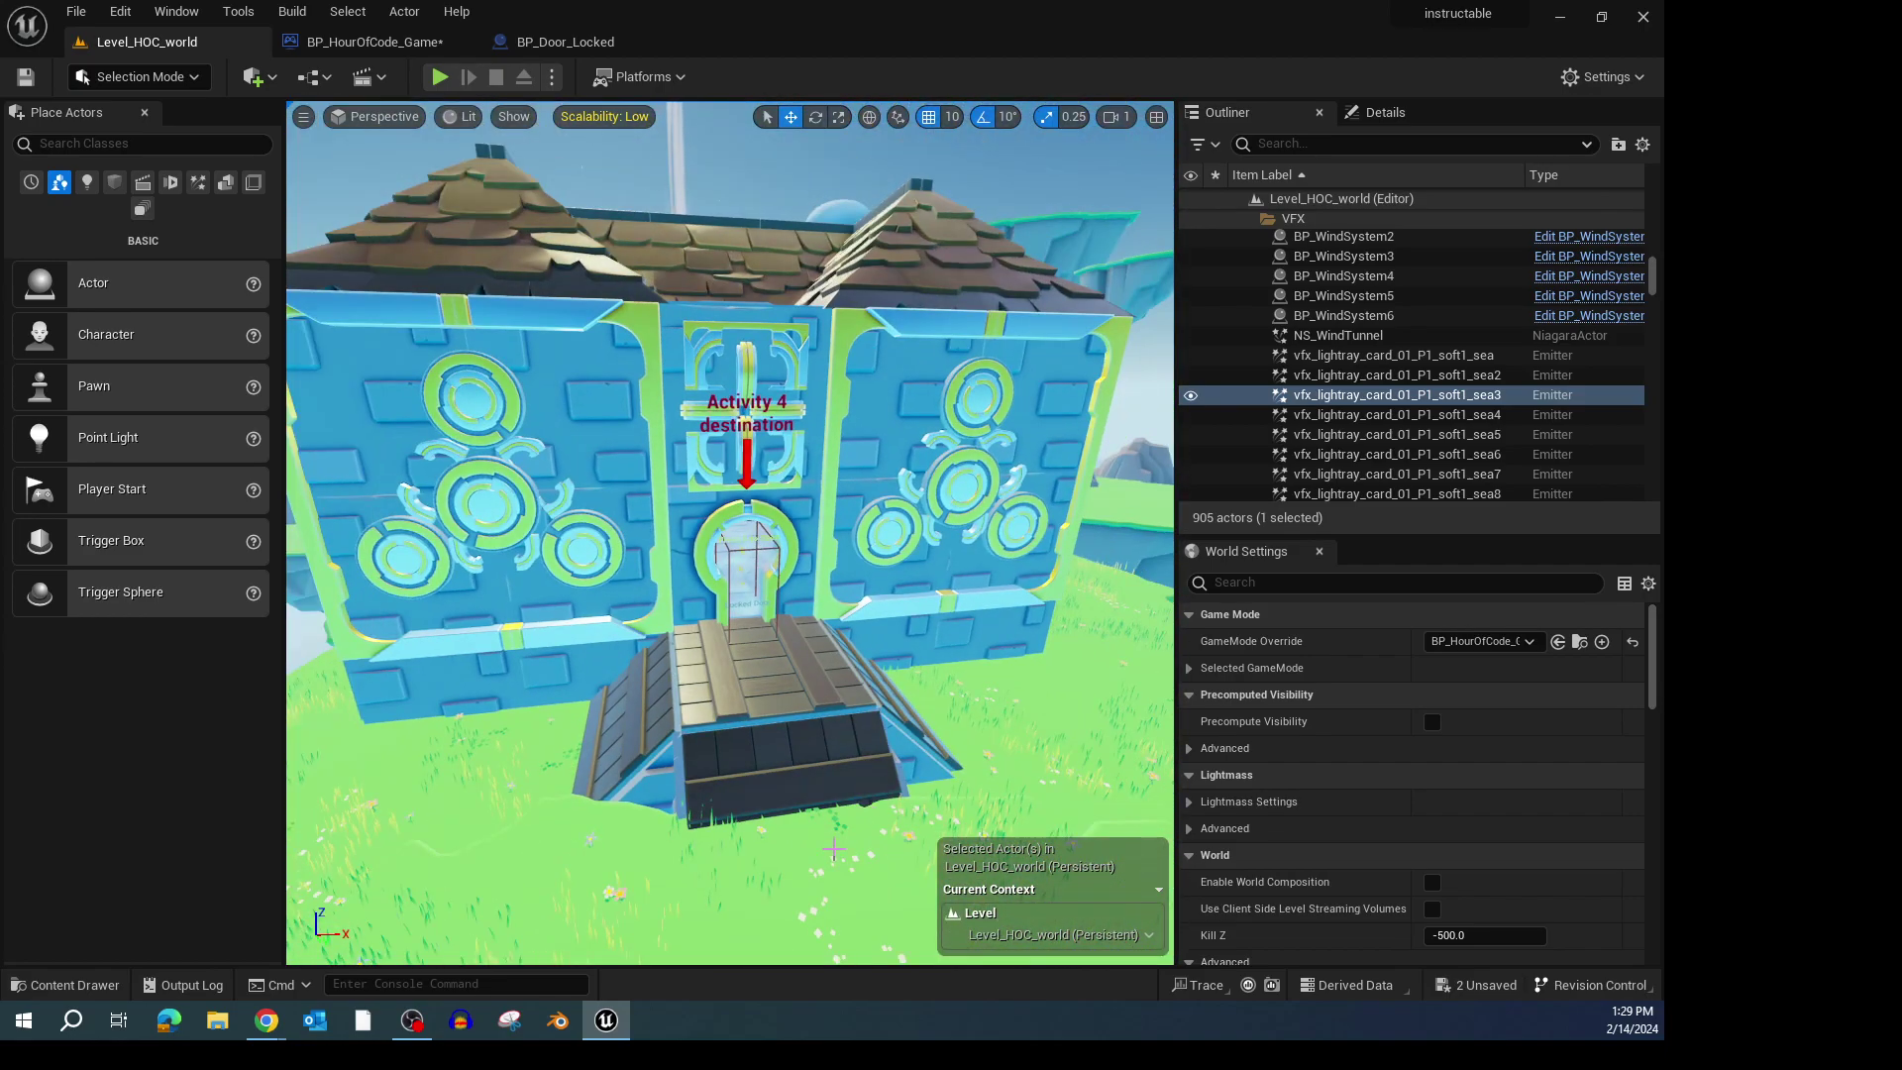
{"action": "left_click", "coordinate": [94, 987]}
{"action": "left_click", "coordinate": [352, 867]}
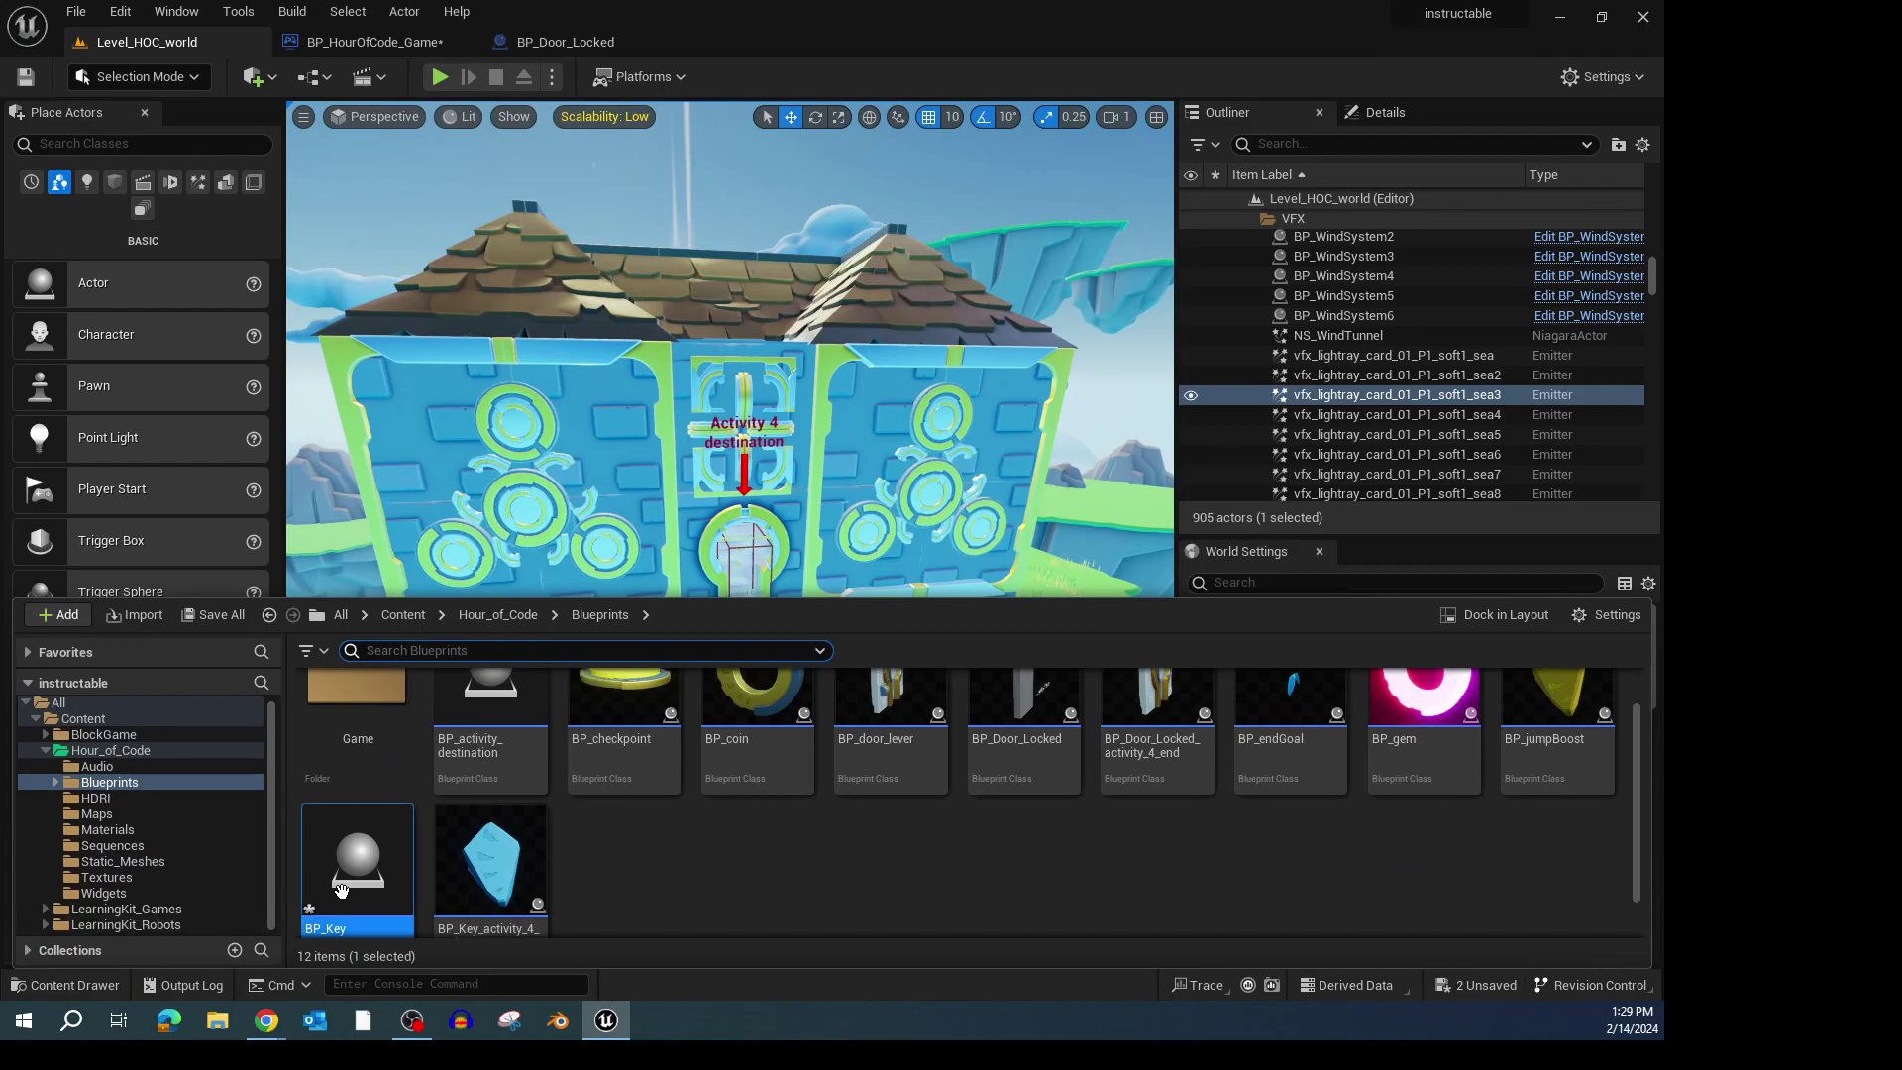
{"action": "left_click_drag", "start_coordinate": [346, 872], "coordinate": [834, 847]}
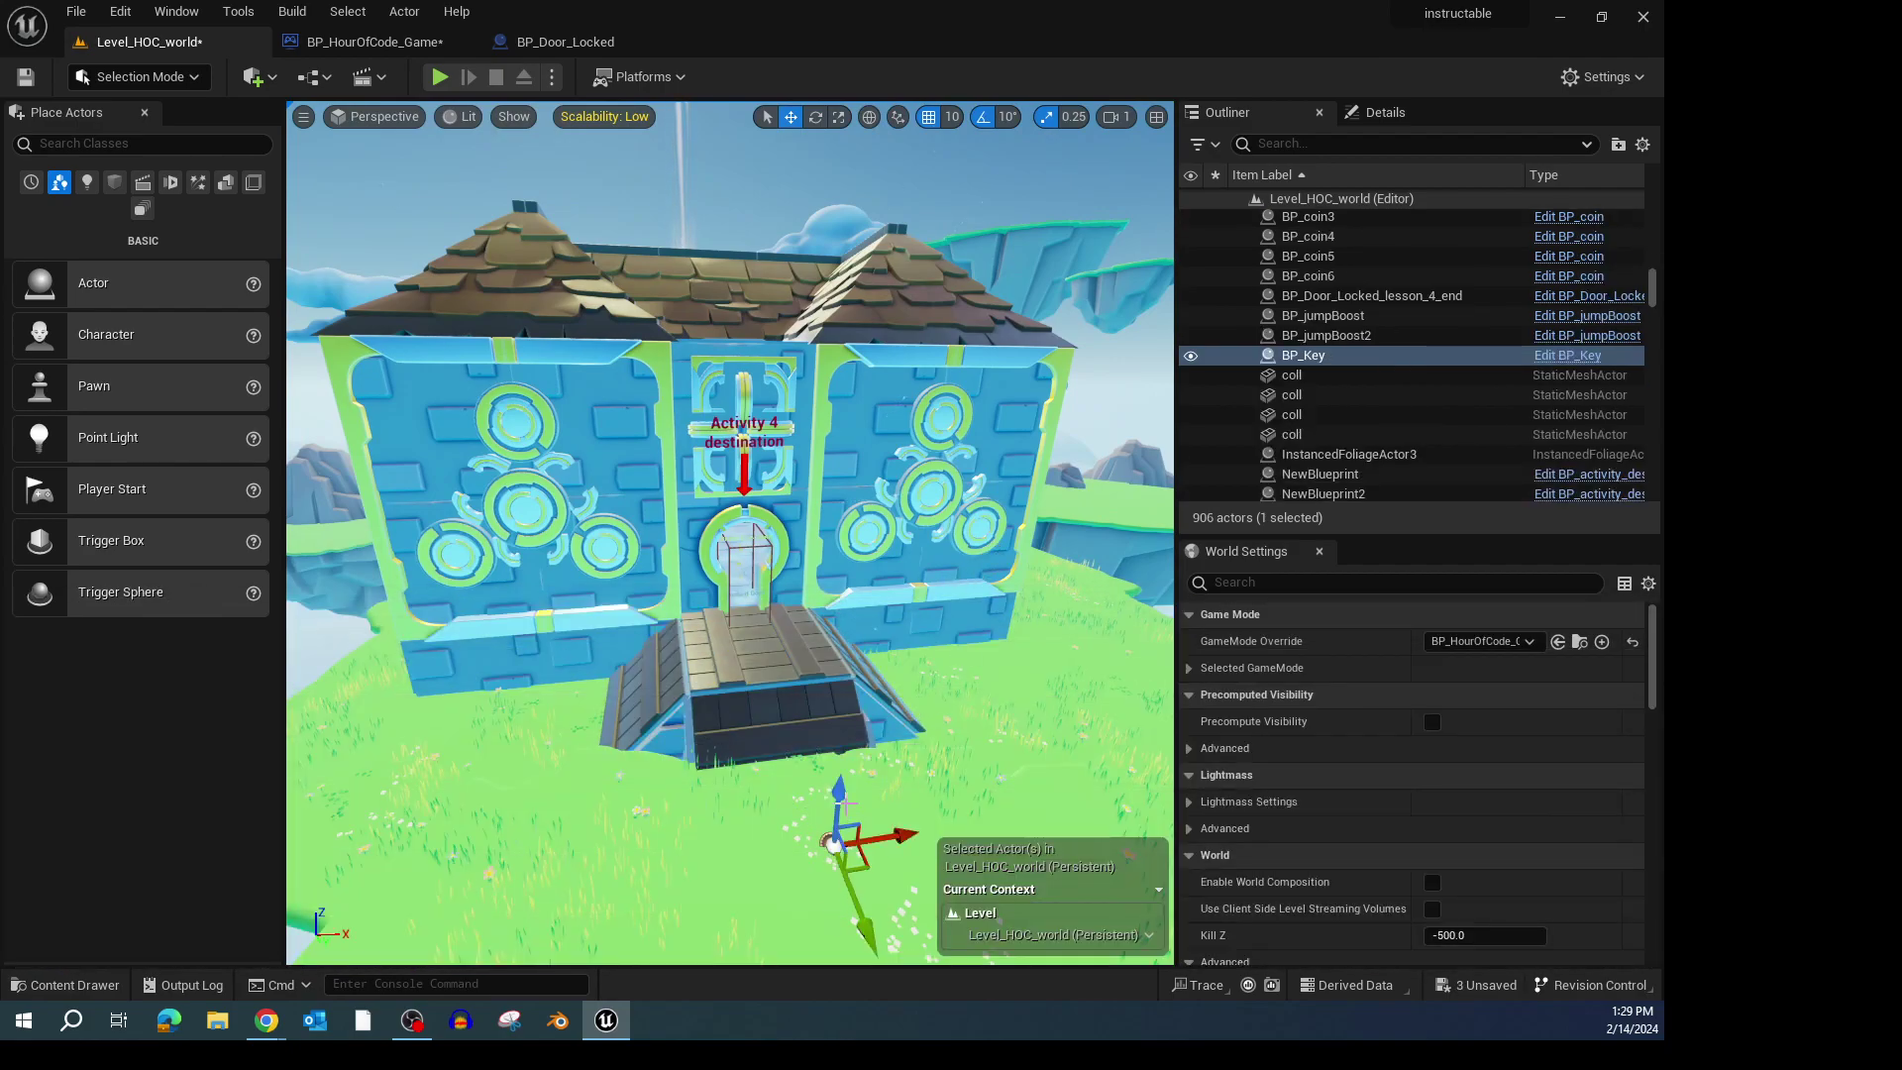
{"action": "left_click_drag", "start_coordinate": [842, 763], "coordinate": [842, 770]}
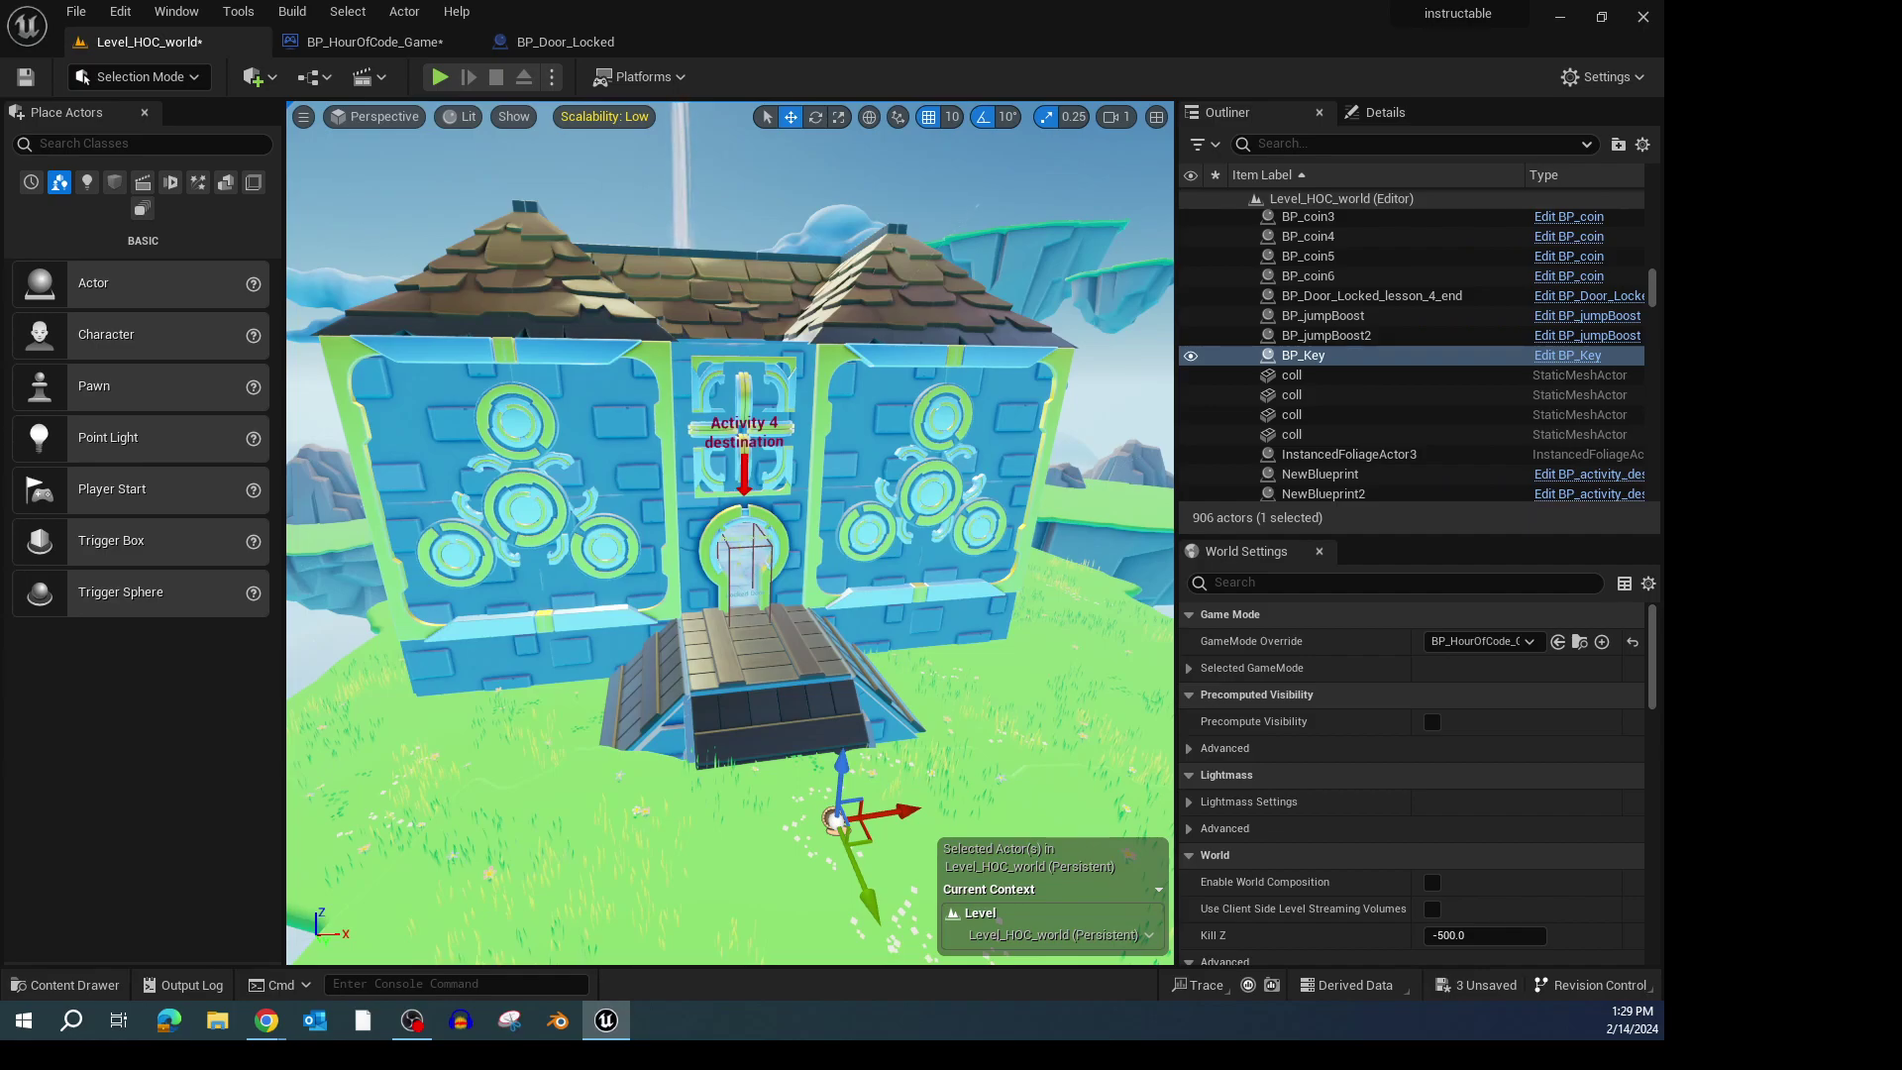
Open the BP_Key blueprint from the Blueprints folder and look over its Event Graph and Viewport
{"action": "left_click", "coordinate": [45, 982]}
{"action": "left_click", "coordinate": [368, 890]}
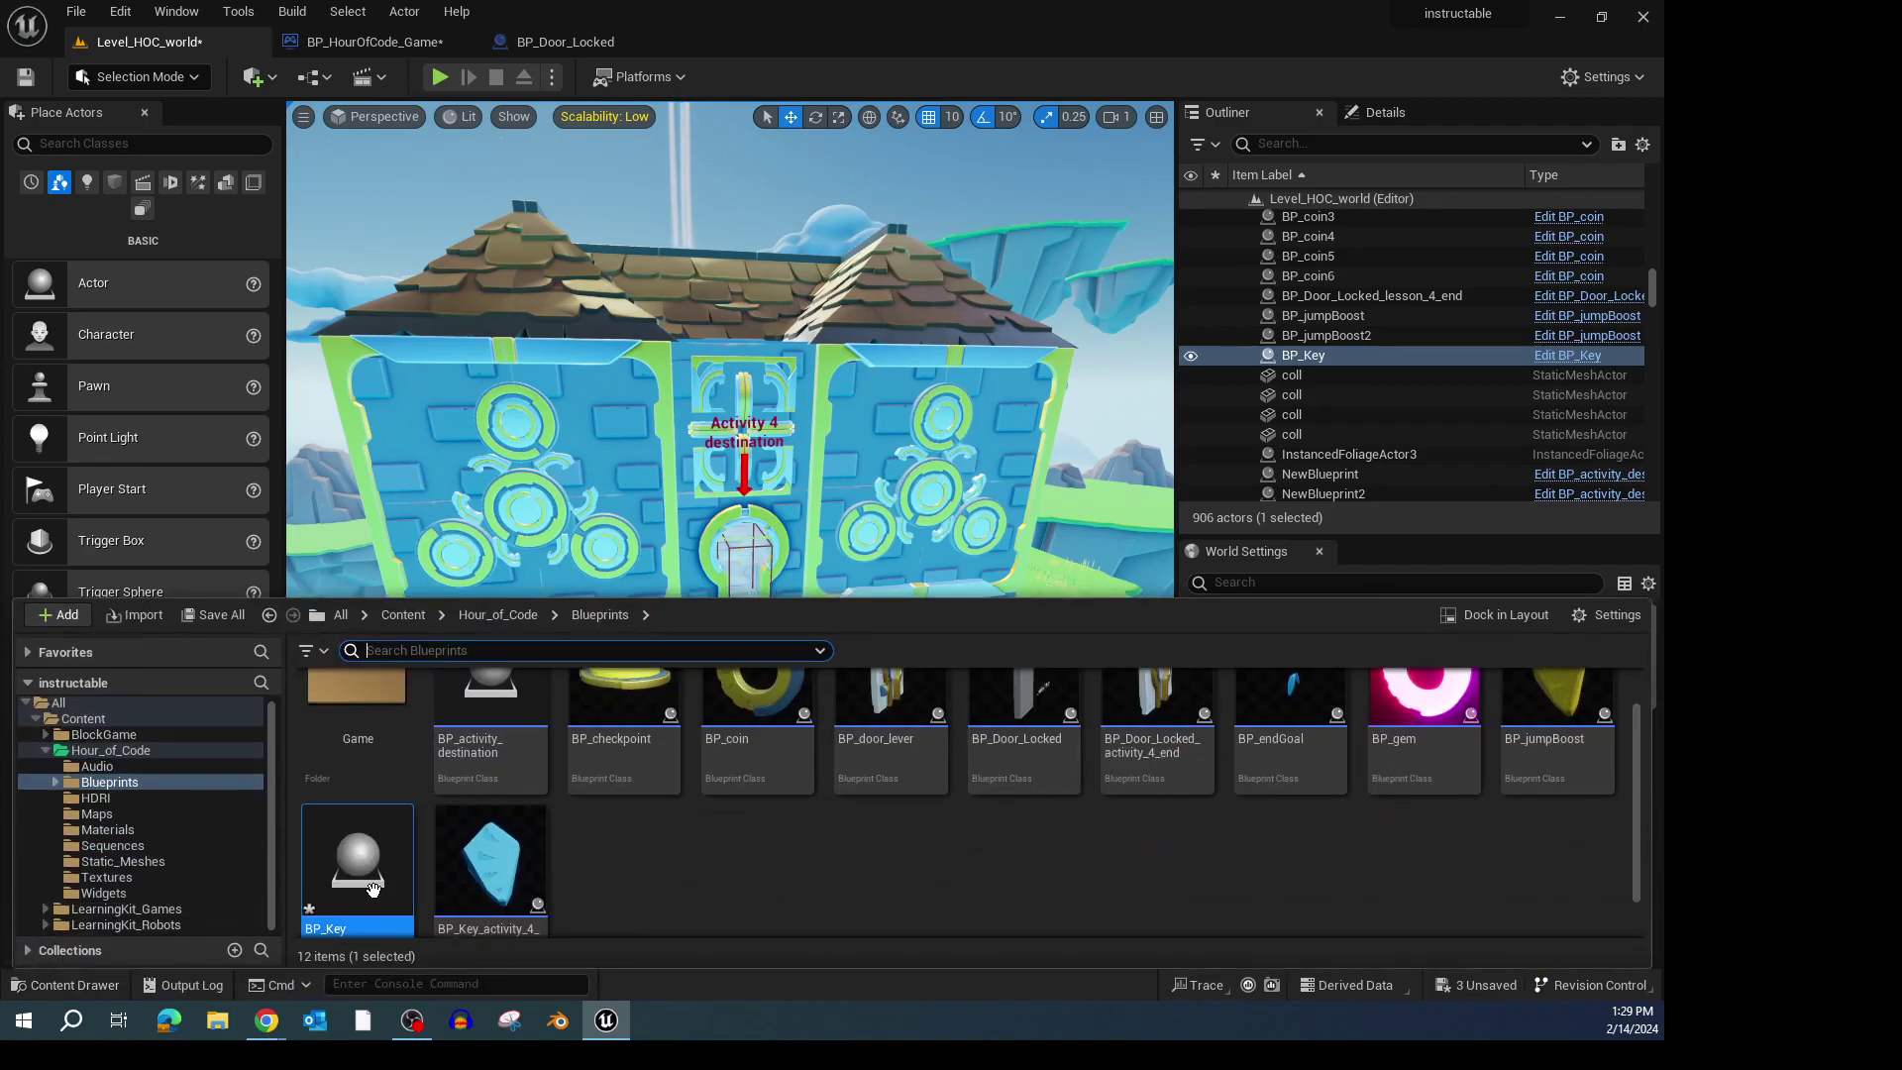
{"action": "scroll", "coordinate": [357, 881], "scroll_direction": "down", "scroll_amount": 1}
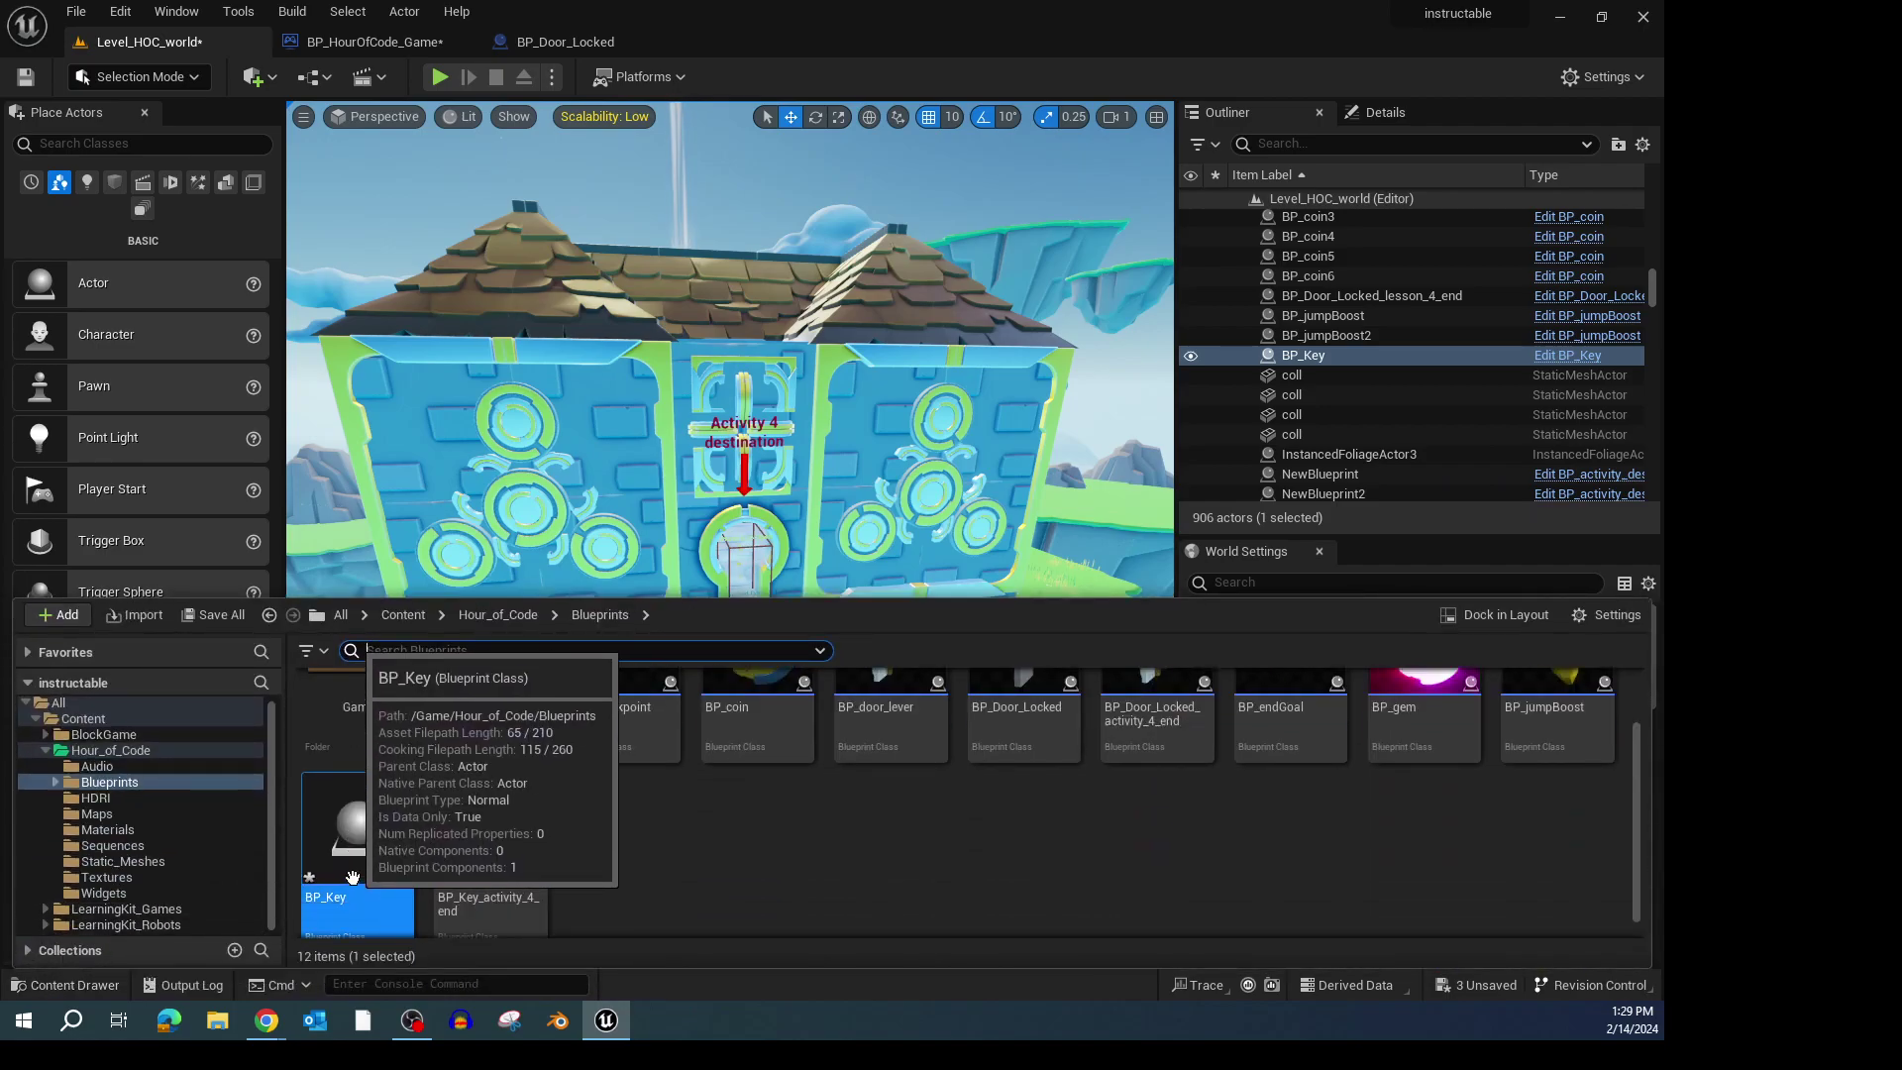
{"action": "double_click", "coordinate": [353, 879]}
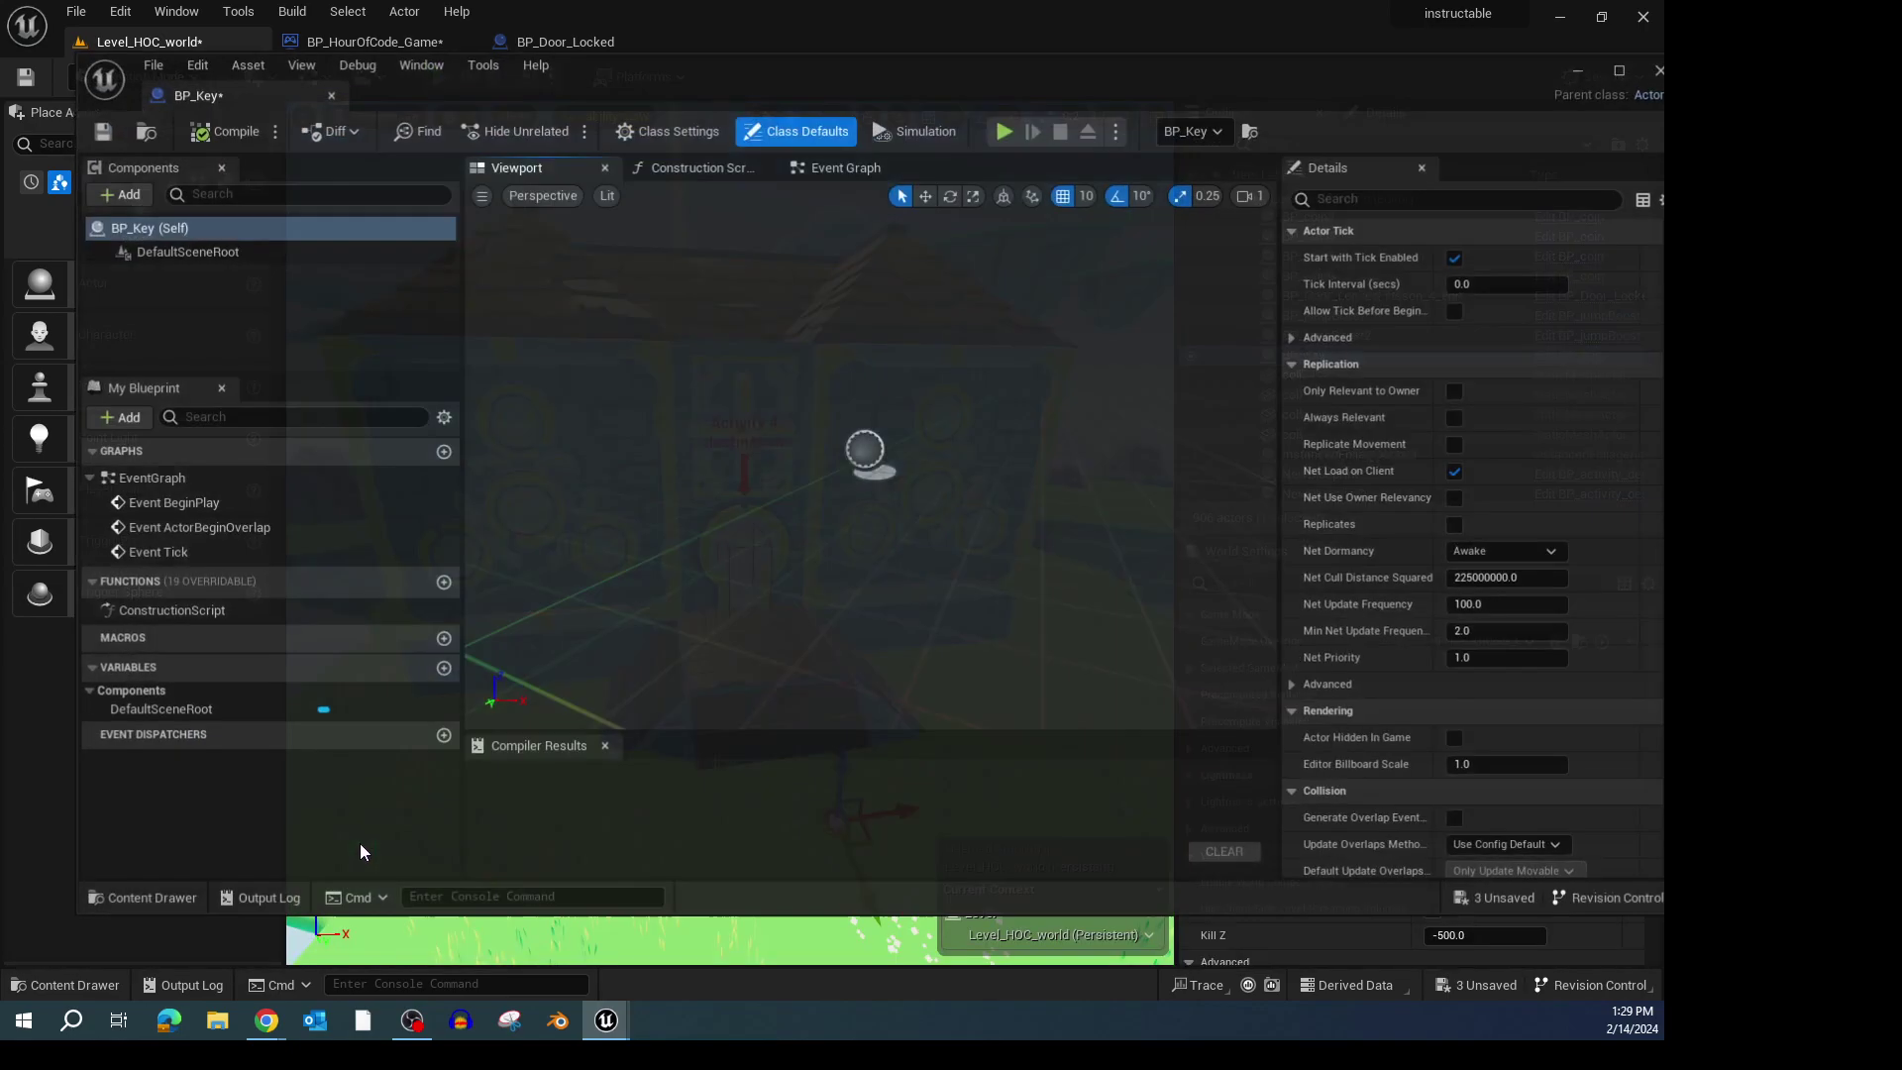
{"action": "right_click_drag", "start_coordinate": [838, 508], "coordinate": [896, 490]}
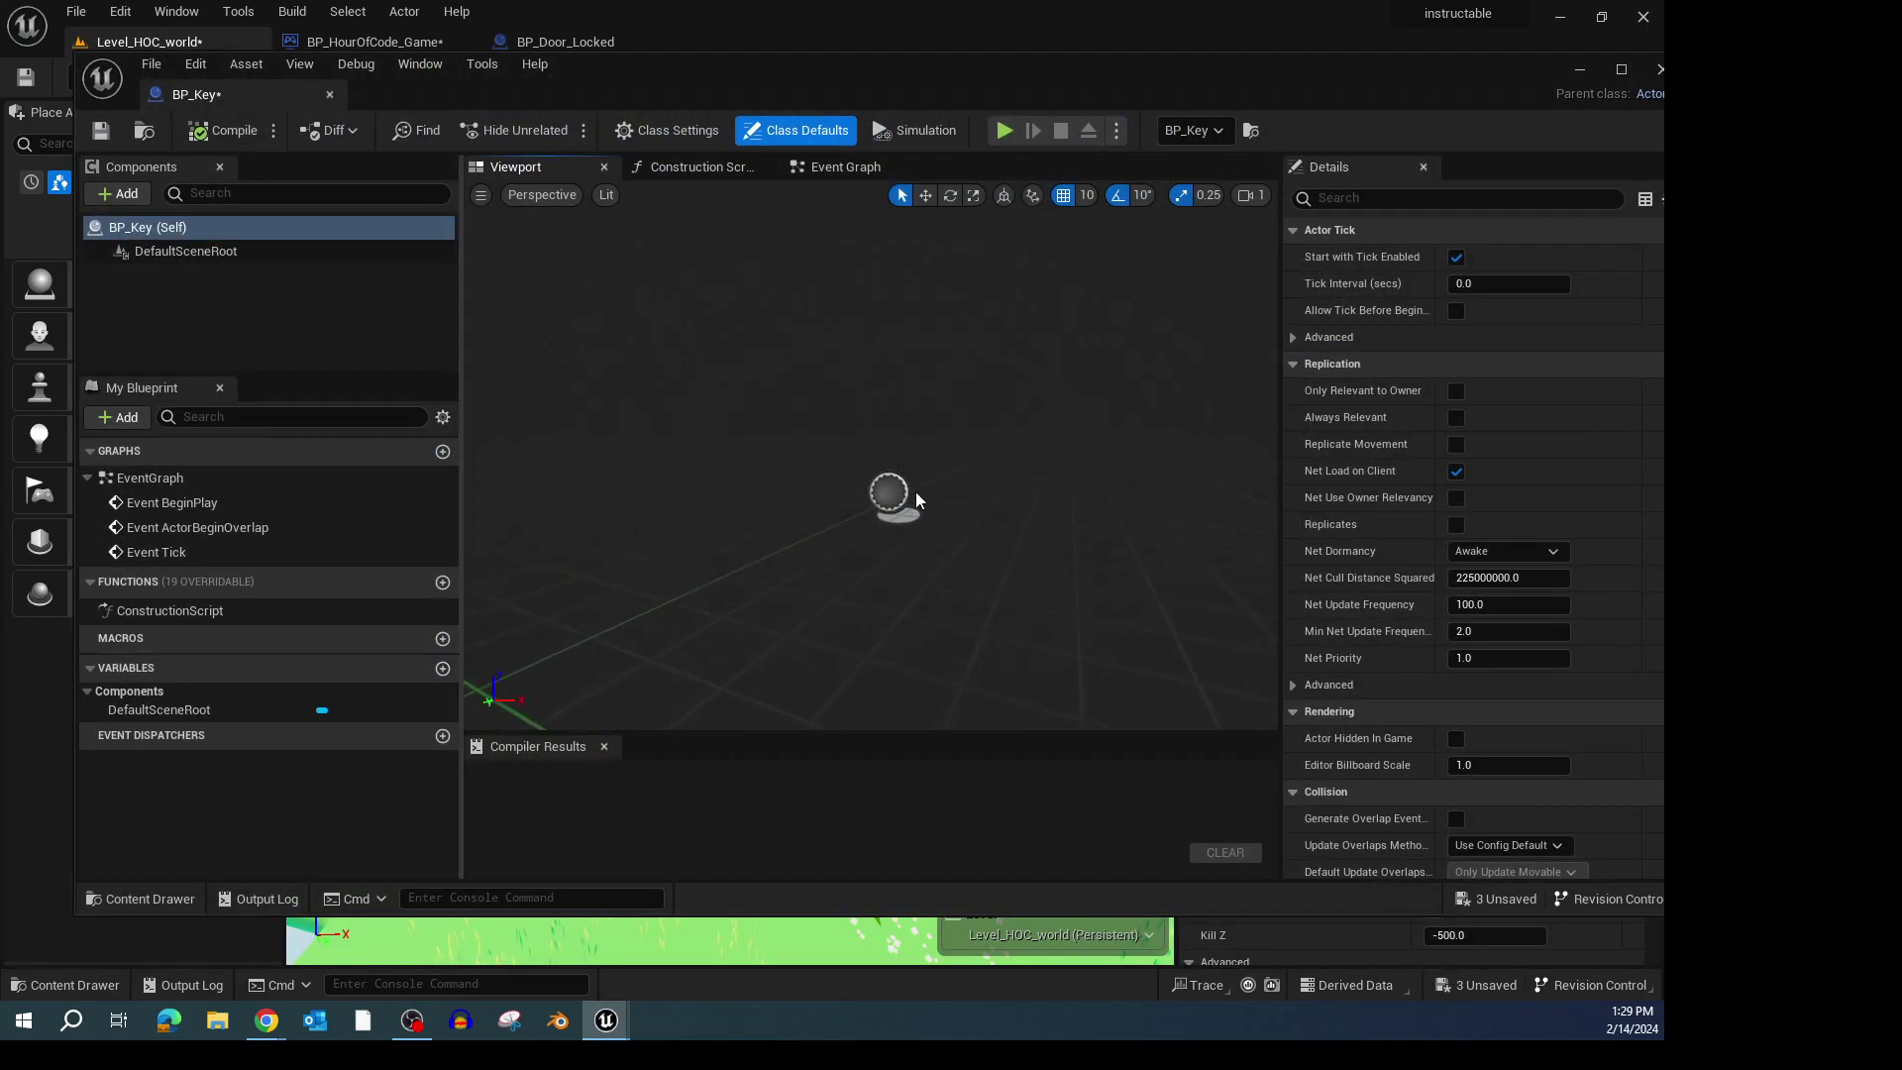
{"action": "left_click", "coordinate": [836, 169]}
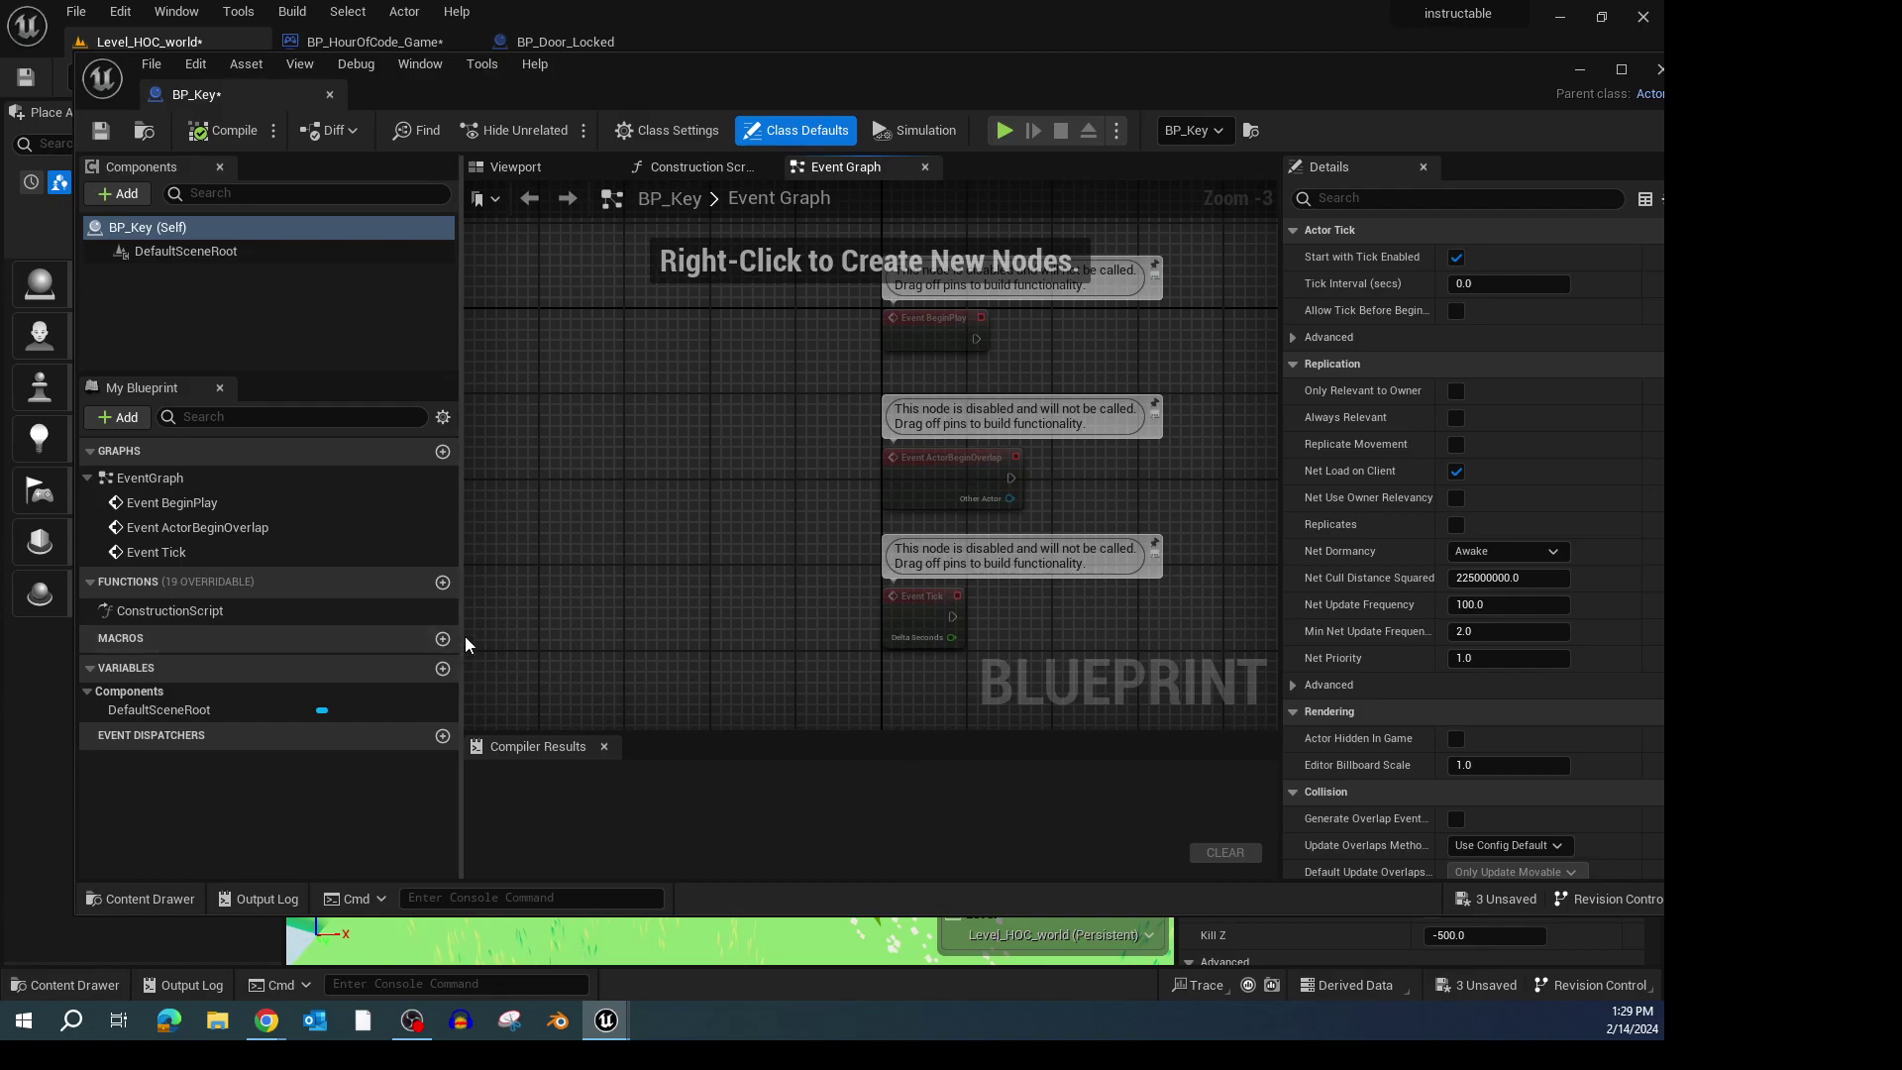
{"action": "left_click", "coordinate": [522, 168]}
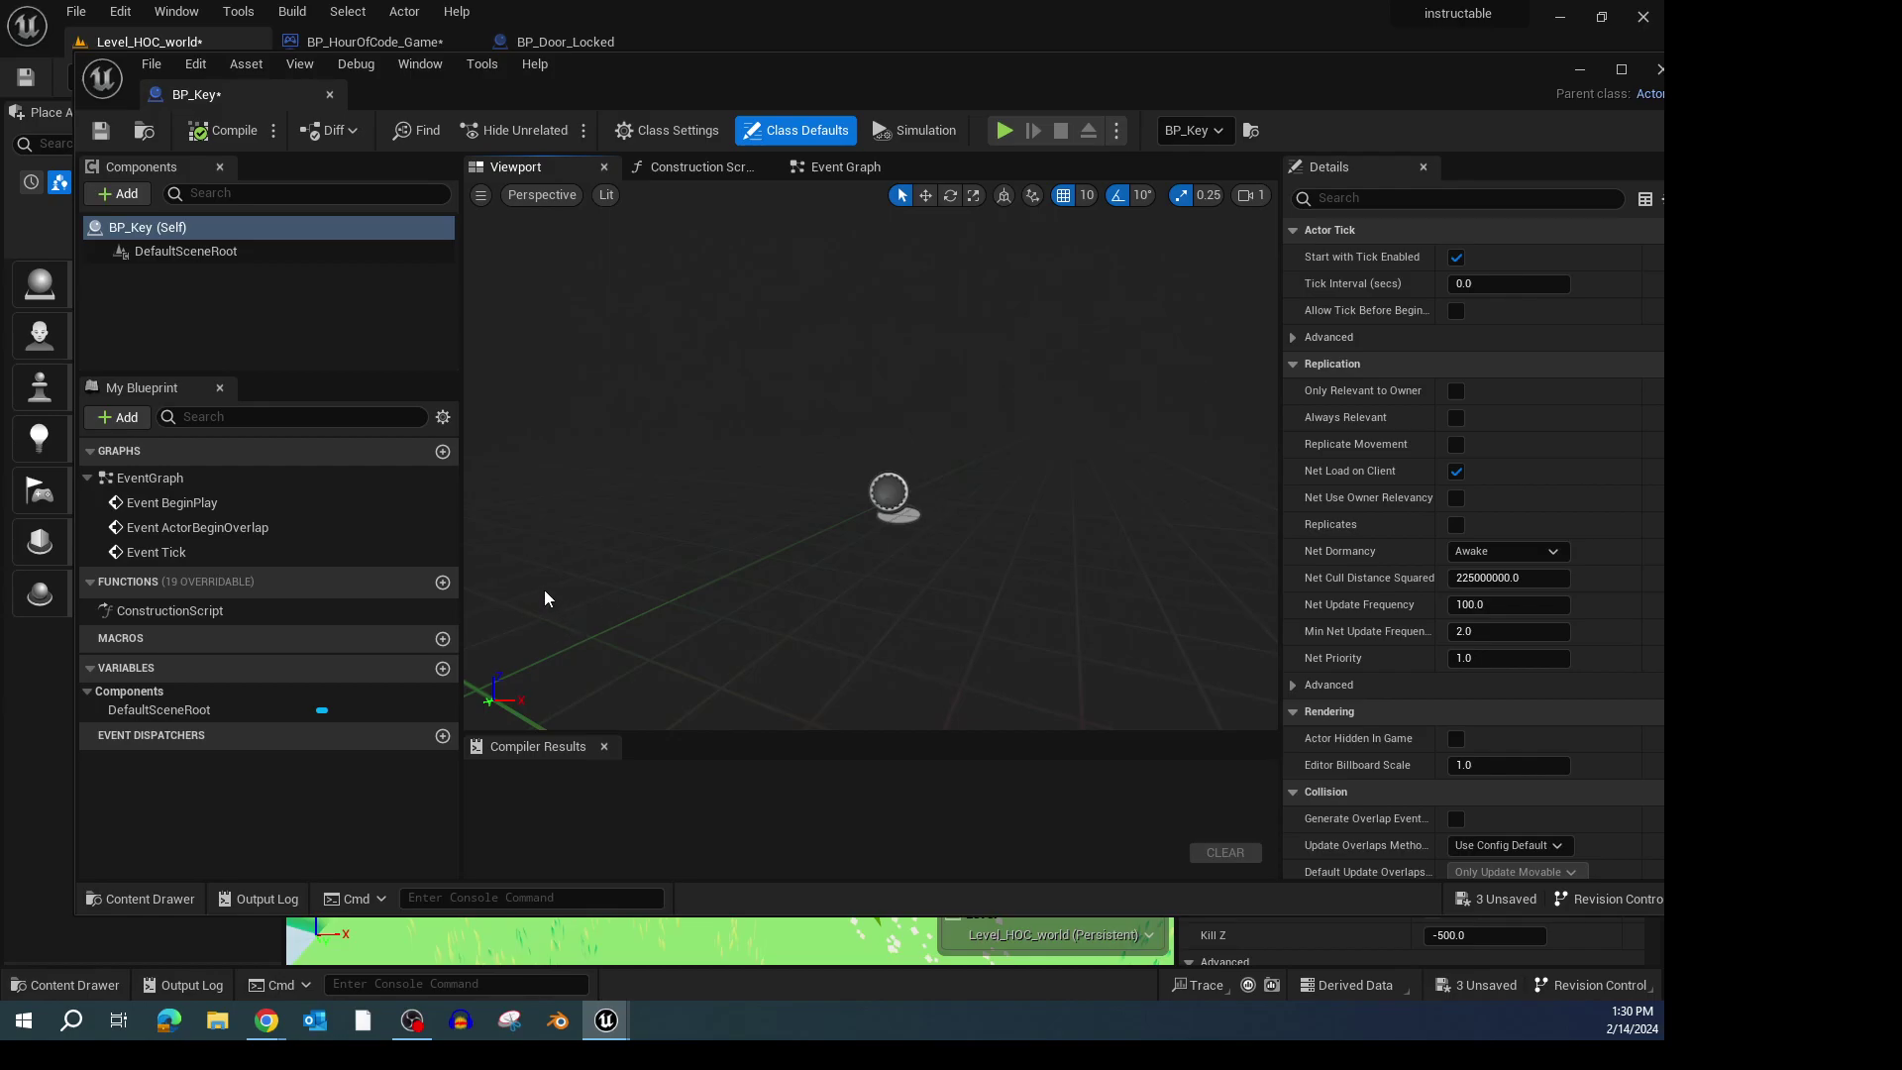
{"action": "left_click", "coordinate": [123, 194]}
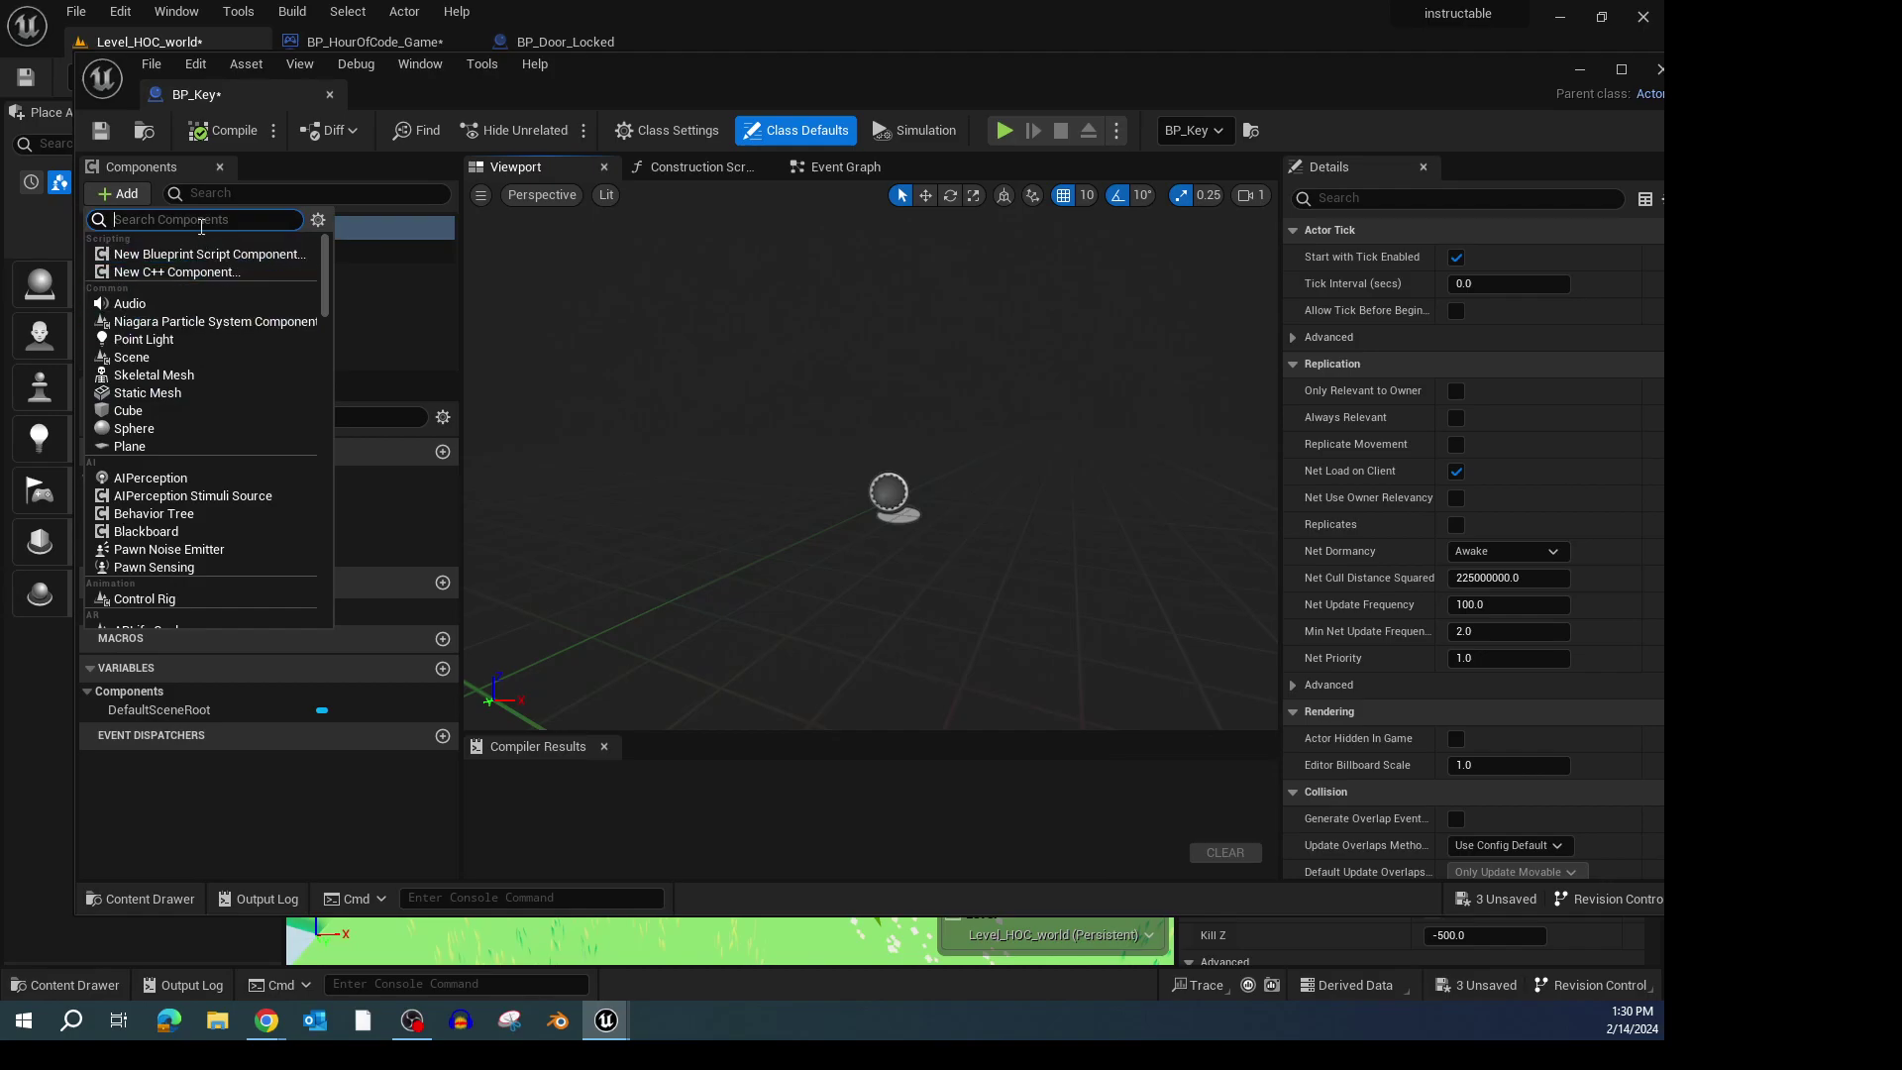
{"action": "type", "text": "col"}
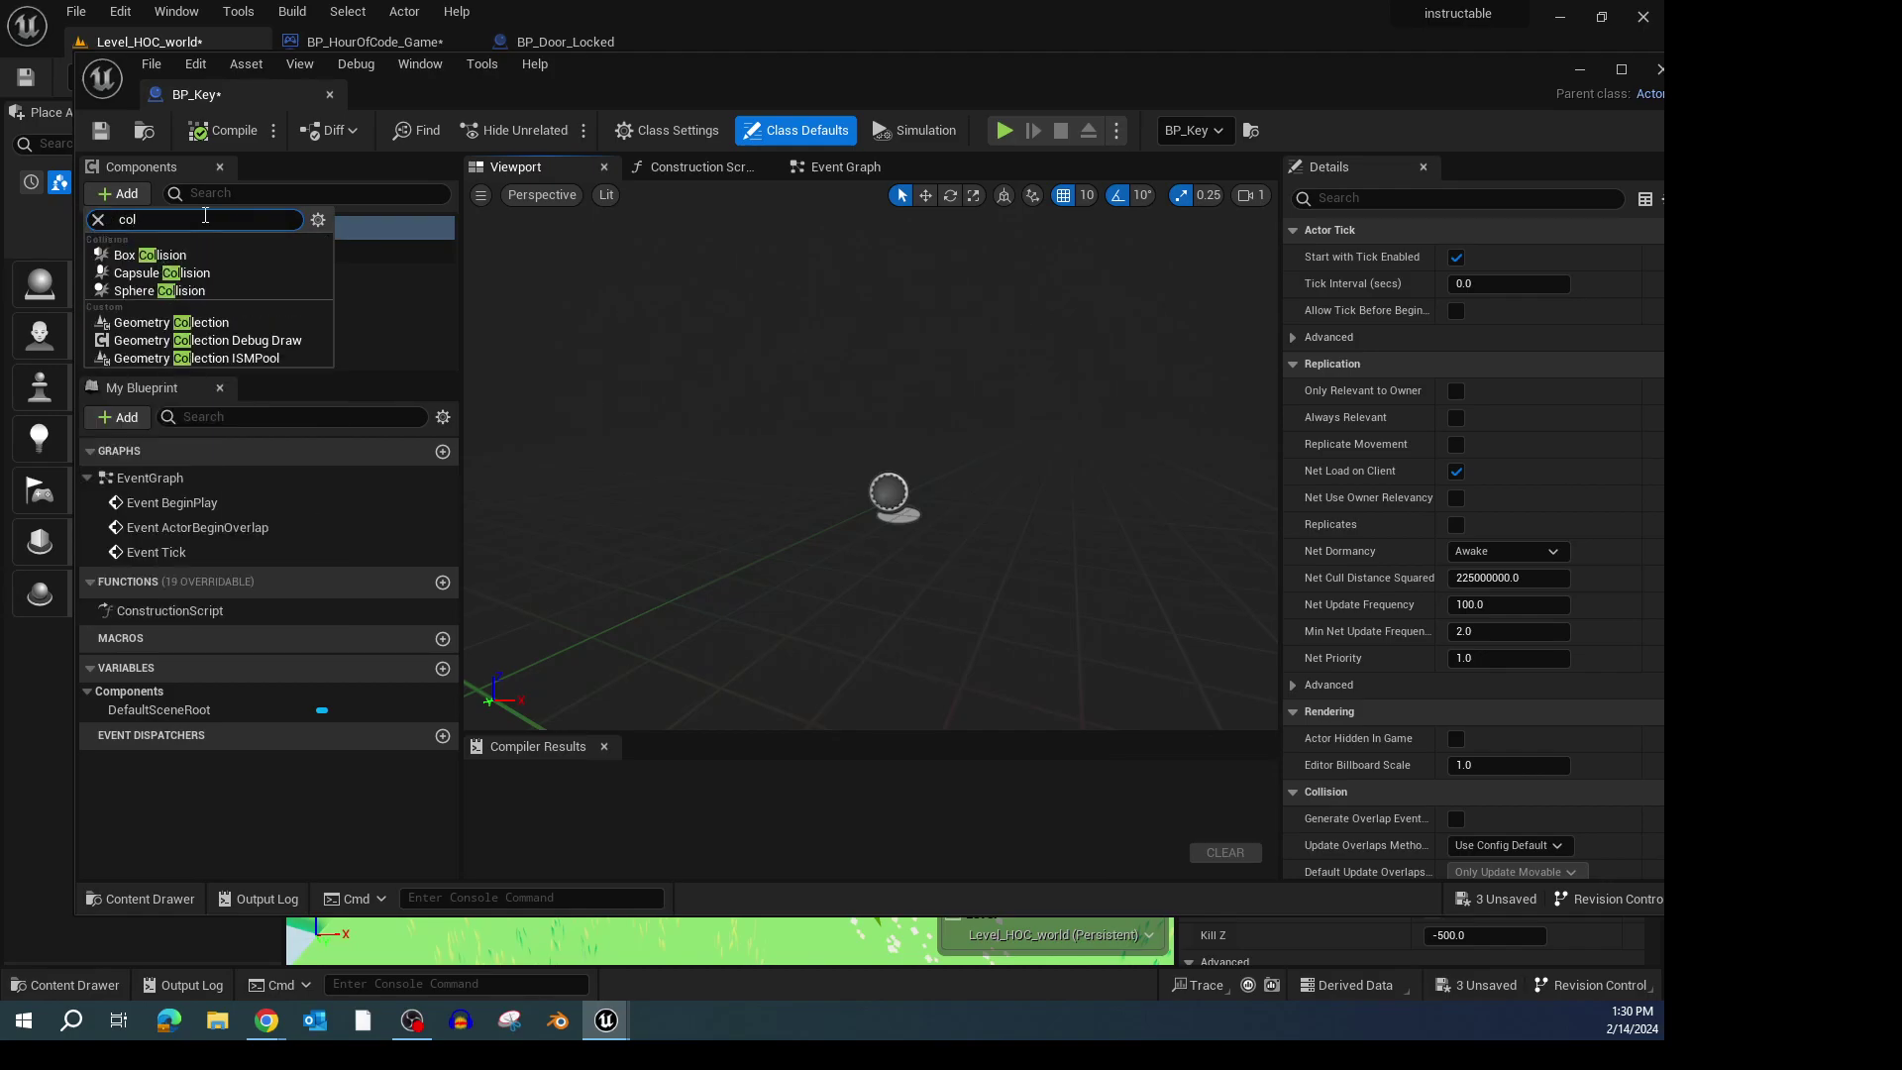
{"action": "left_click", "coordinate": [168, 254]}
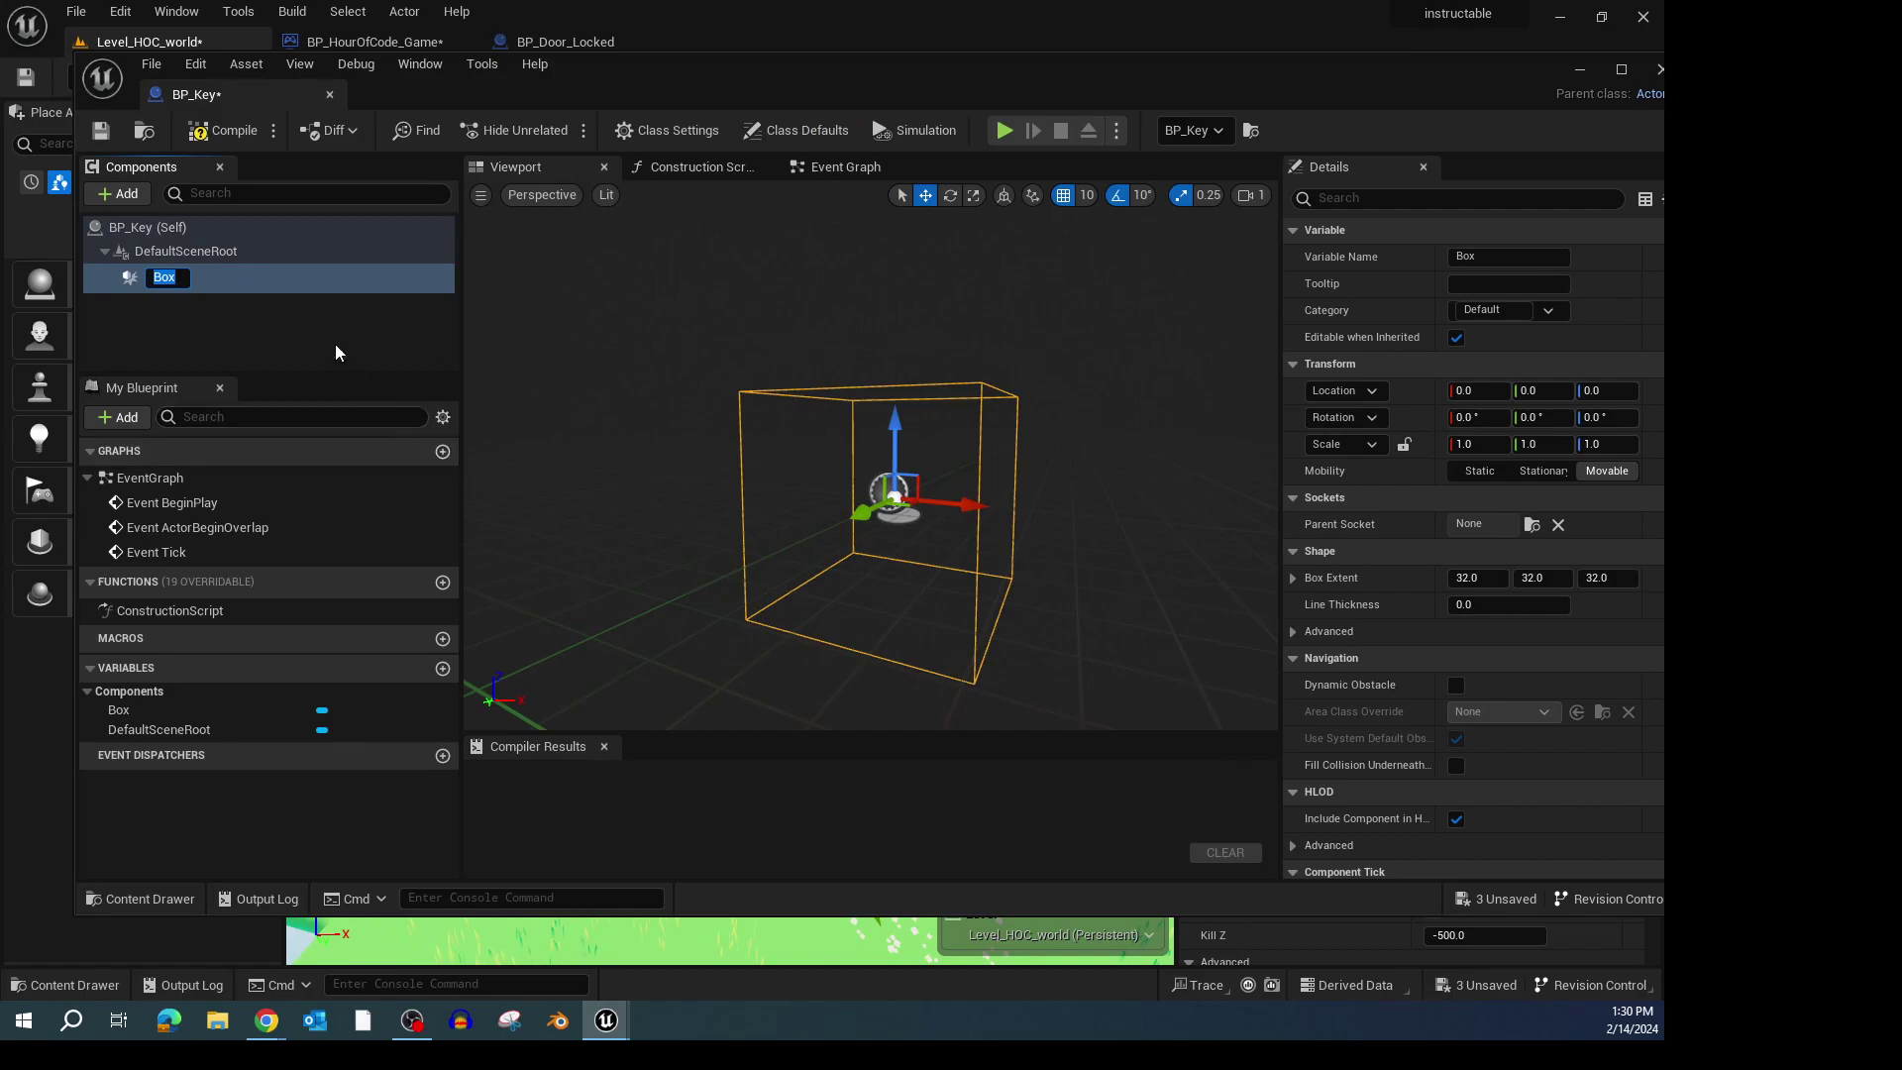
{"action": "left_click", "coordinate": [172, 313]}
{"action": "left_click", "coordinate": [133, 276]}
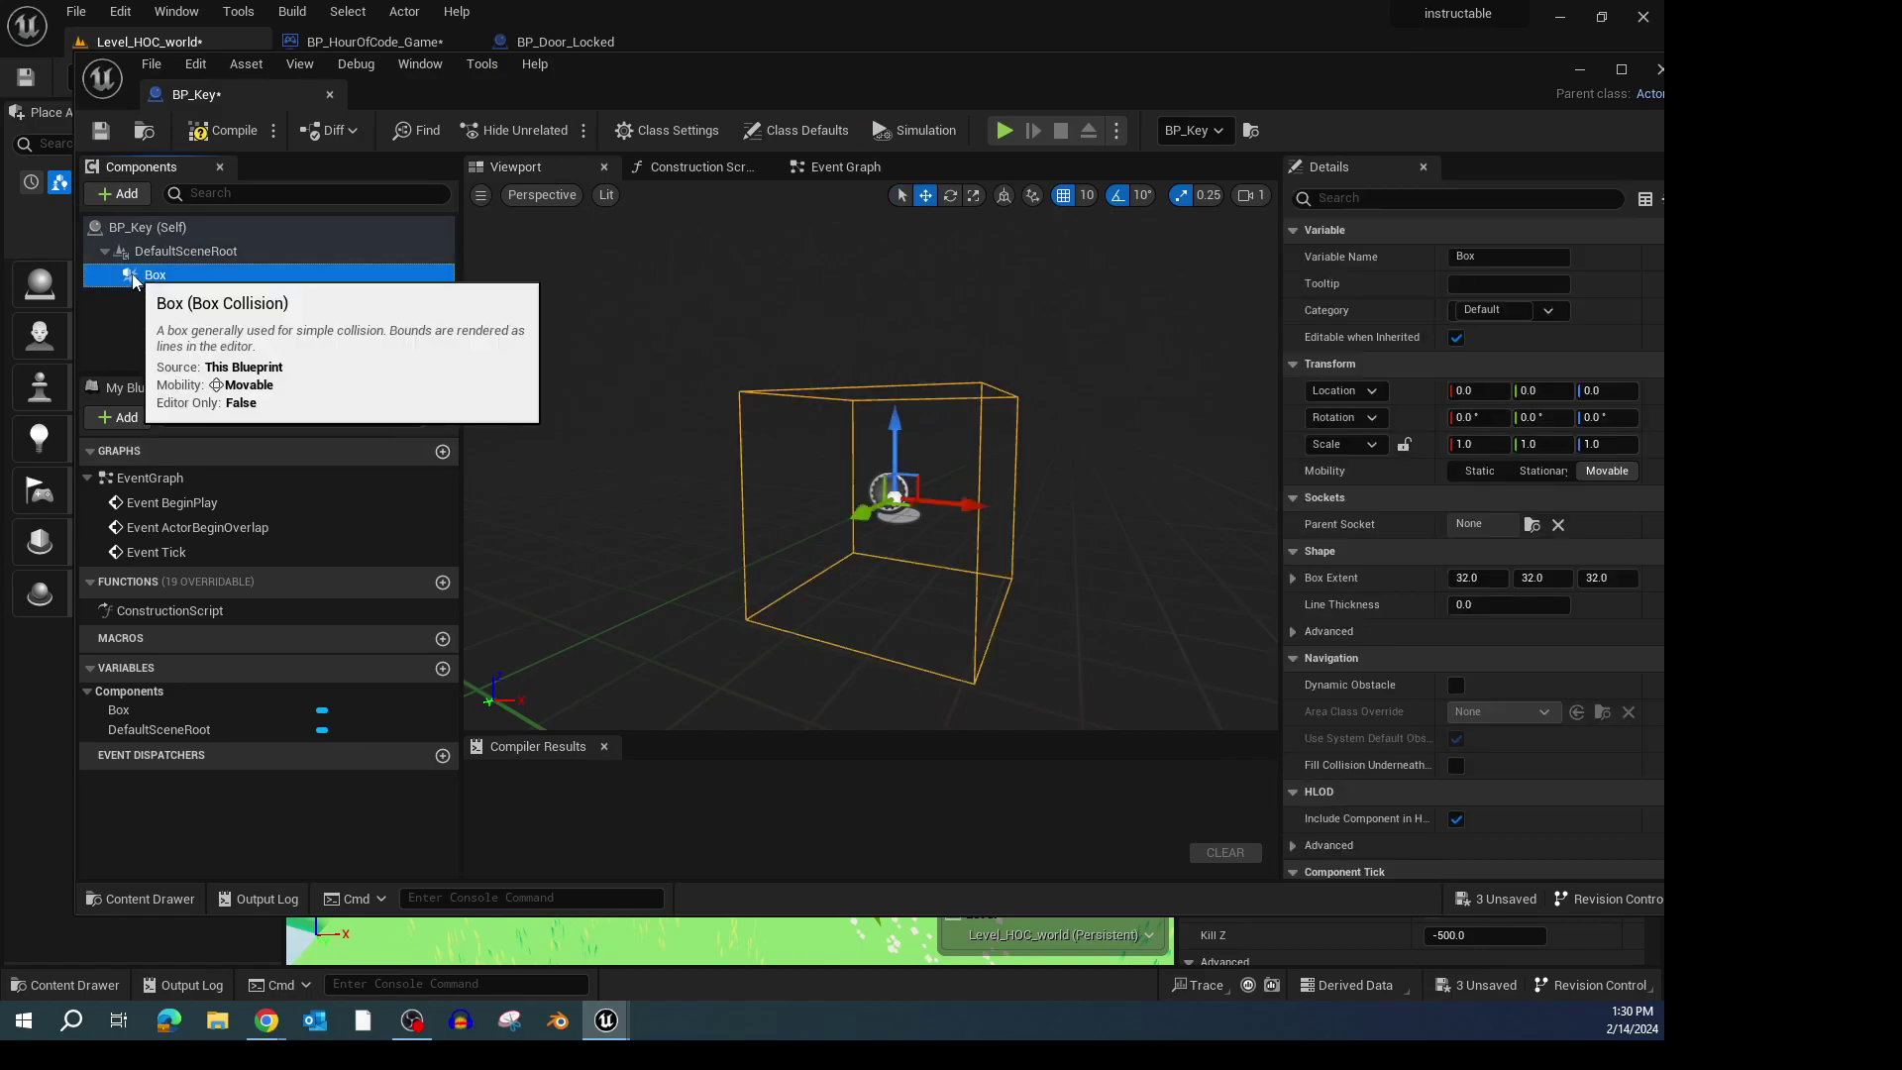
{"action": "key", "text": "Delete"}
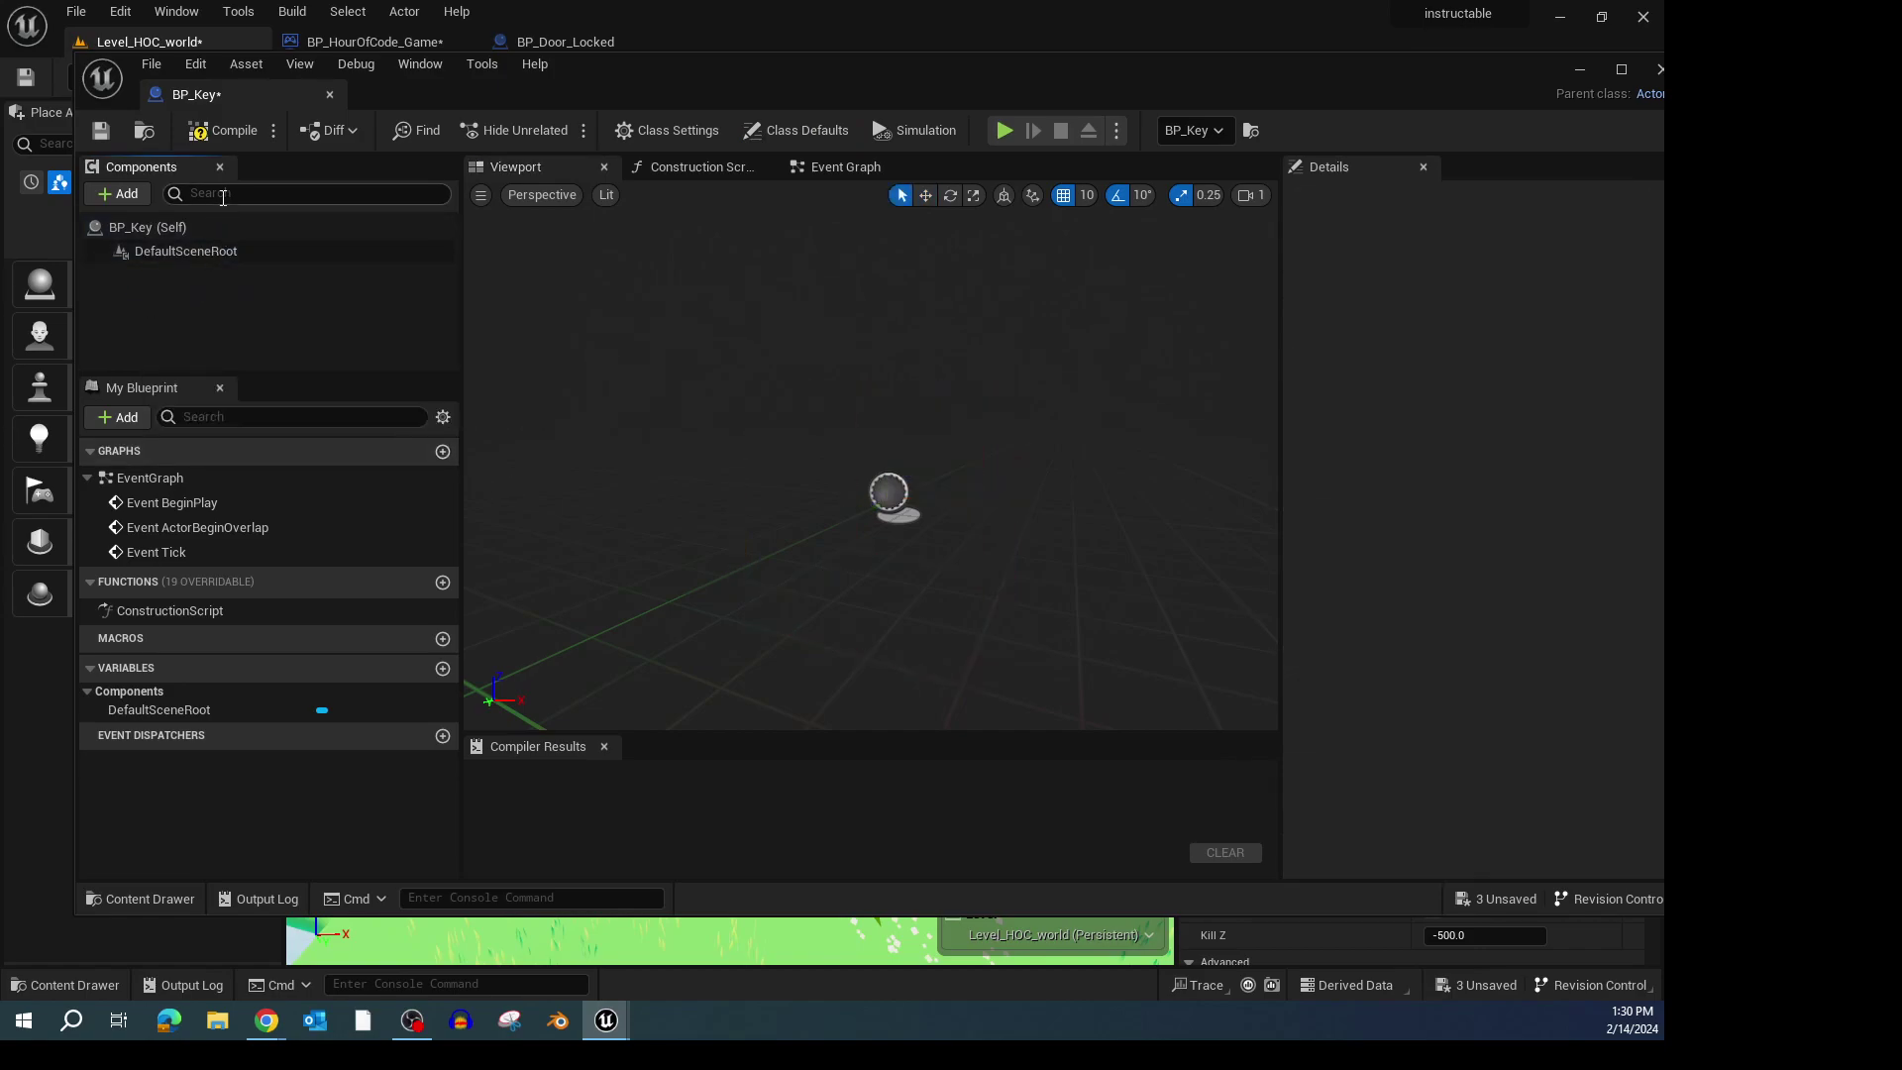
Add a Sphere Collision component to BP_Key and name it Sphere_Coll
{"action": "left_click", "coordinate": [222, 195]}
{"action": "type", "text": "spehel"}
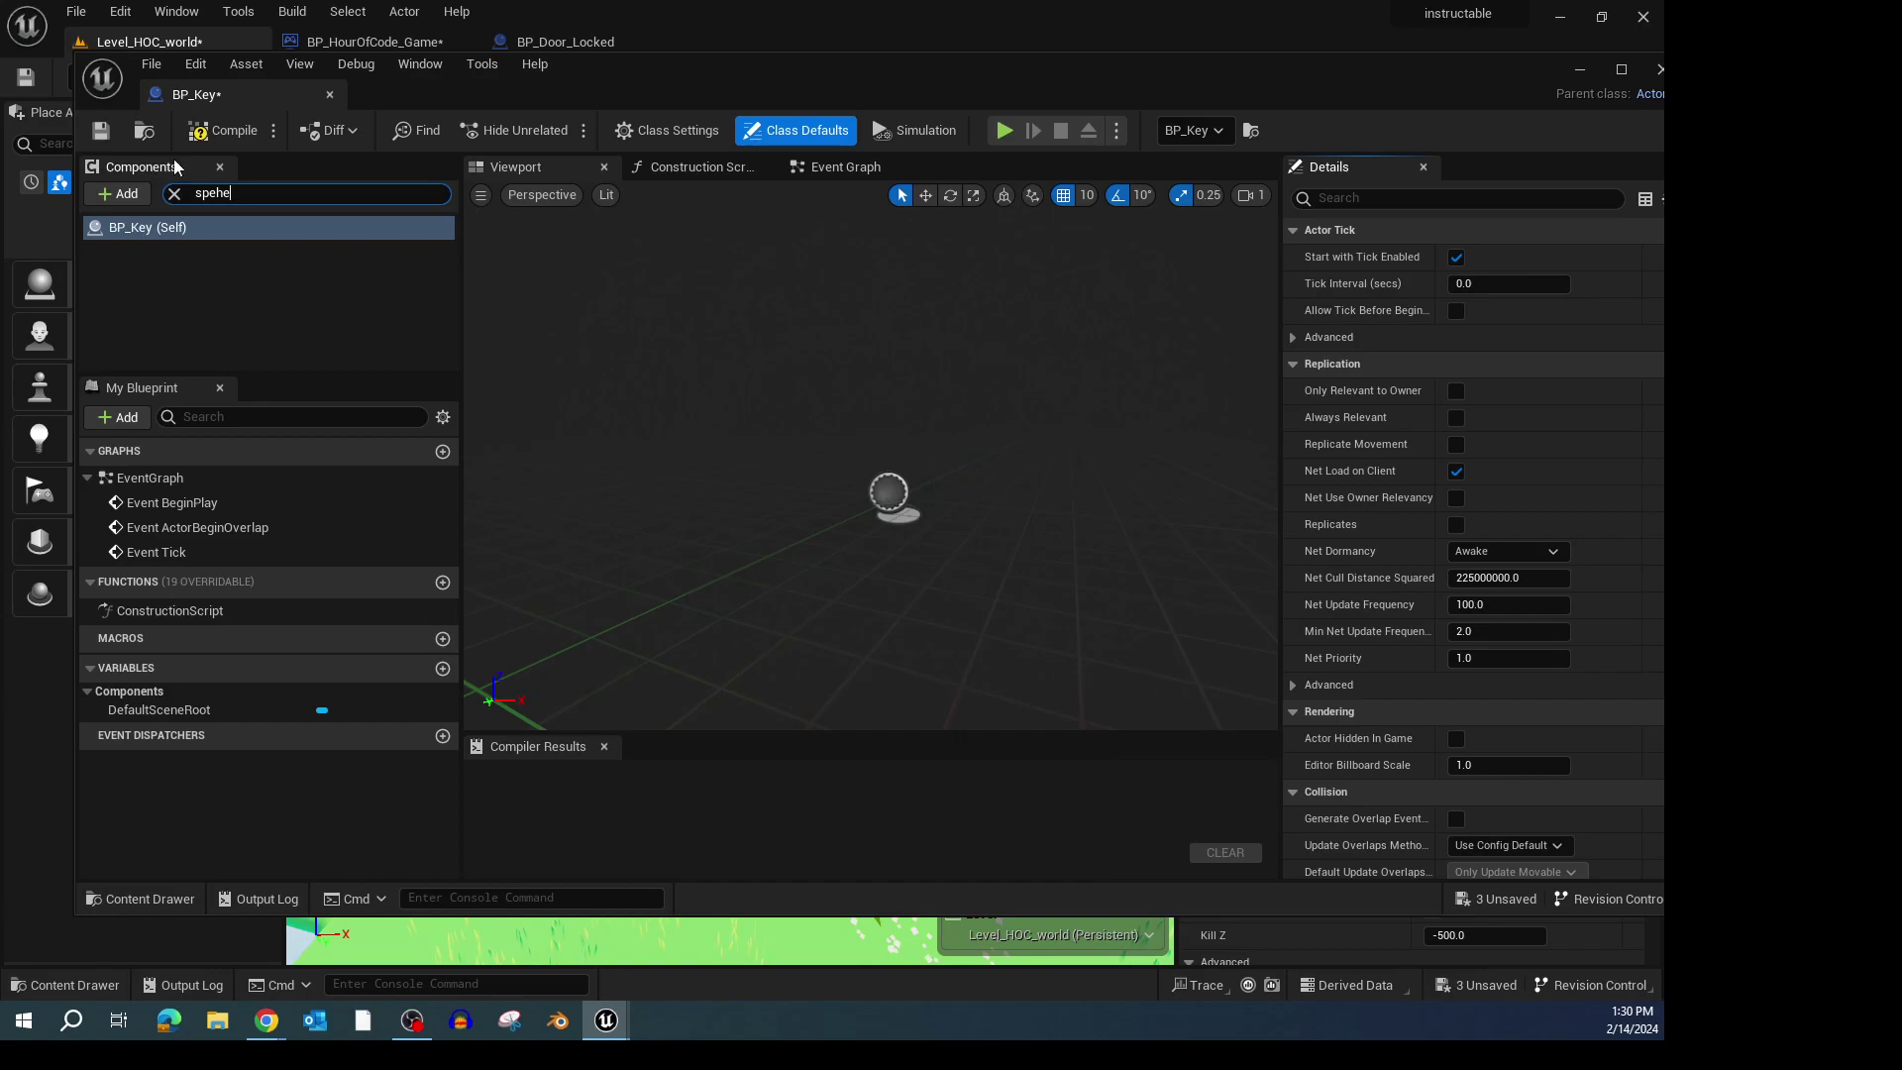
{"action": "left_click", "coordinate": [128, 192]}
{"action": "type", "text": "sphere"}
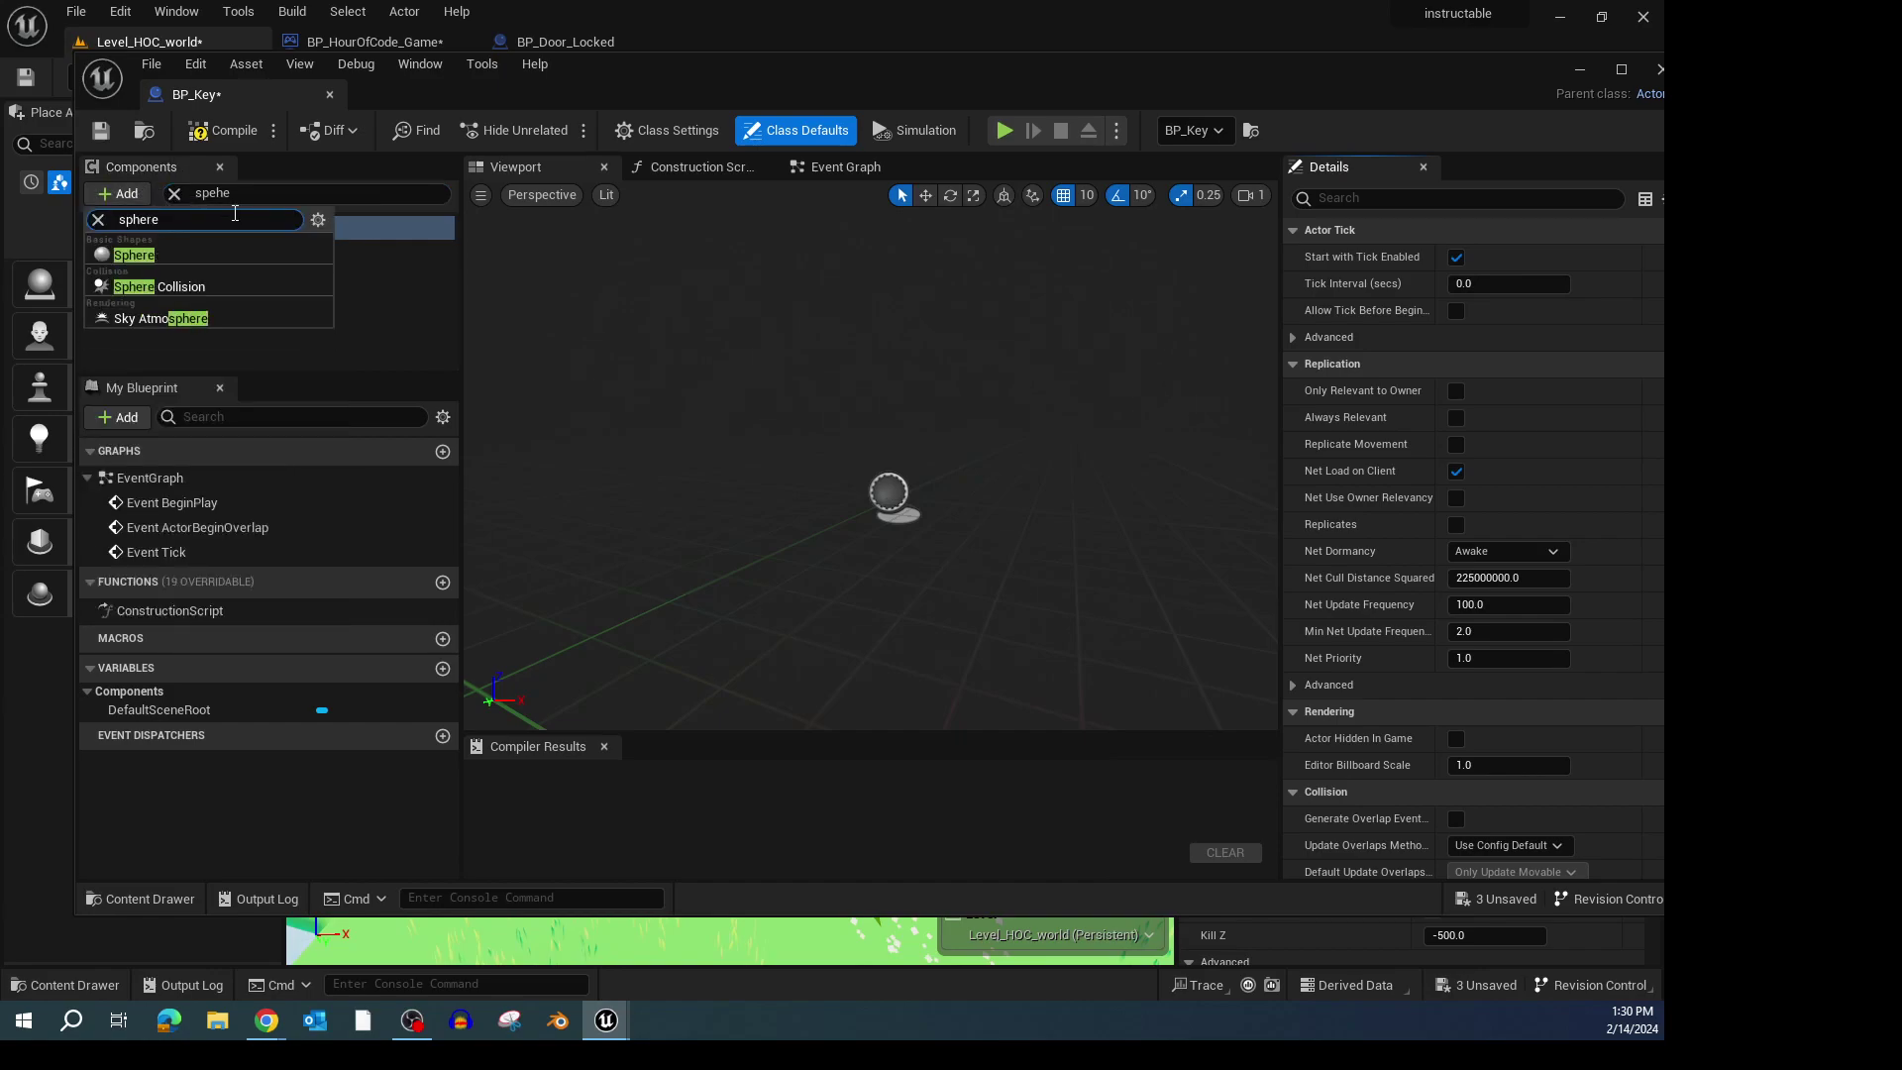
{"action": "left_click", "coordinate": [159, 286]}
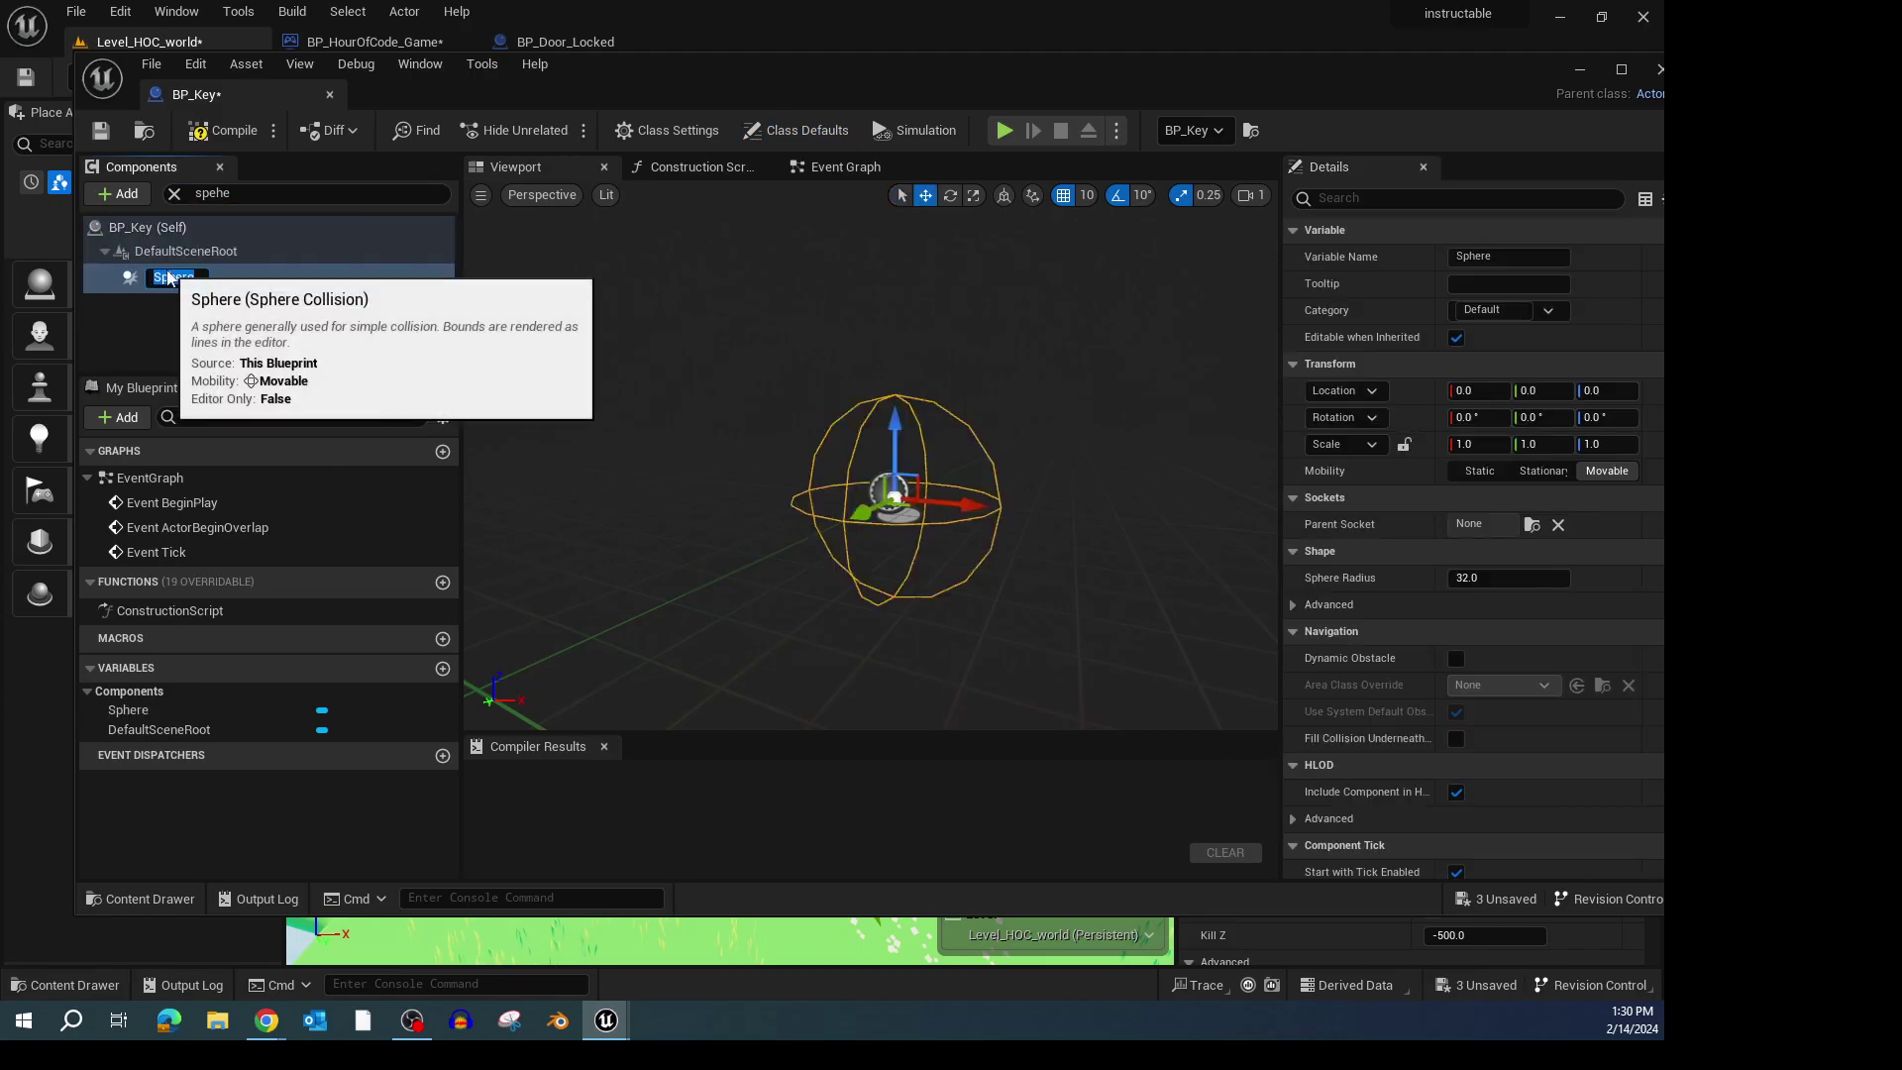
{"action": "scroll", "coordinate": [951, 565], "scroll_direction": "down", "scroll_amount": 2}
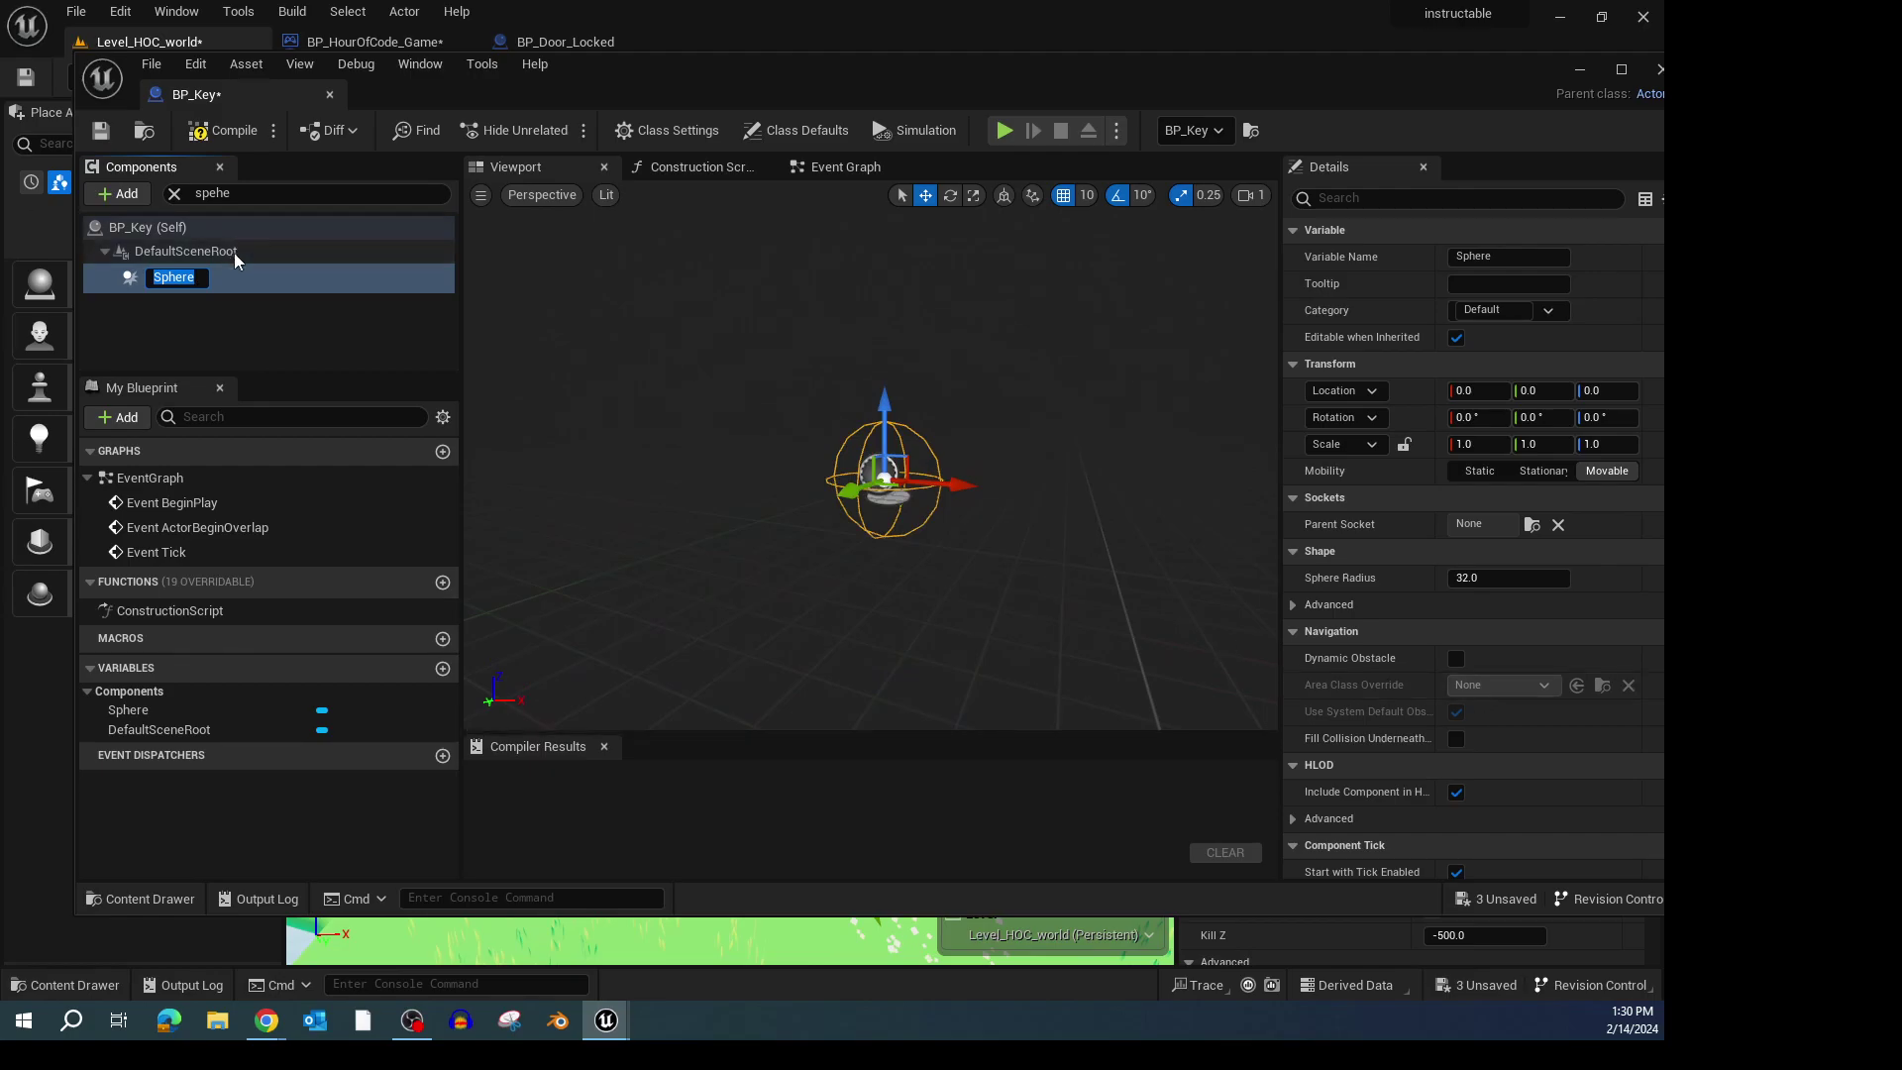
{"action": "left_click", "coordinate": [189, 279]}
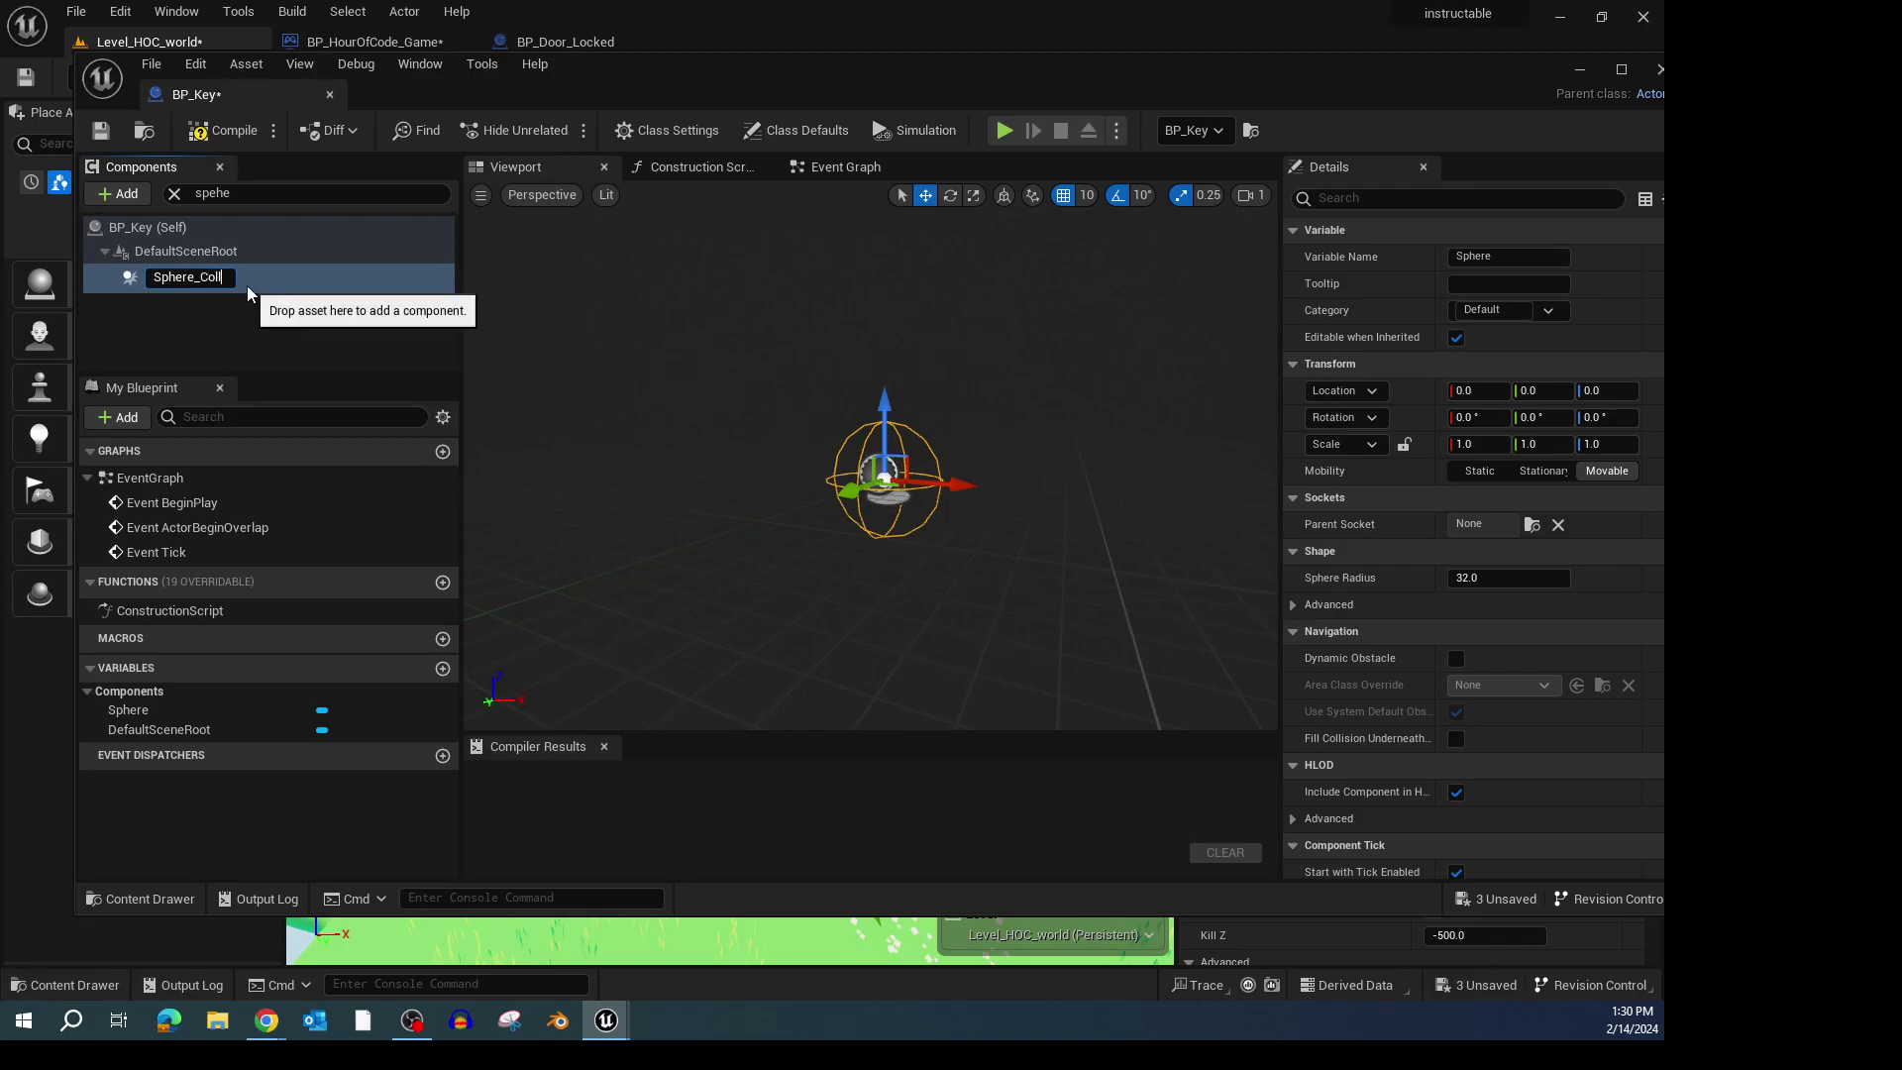
{"action": "key", "text": "Return"}
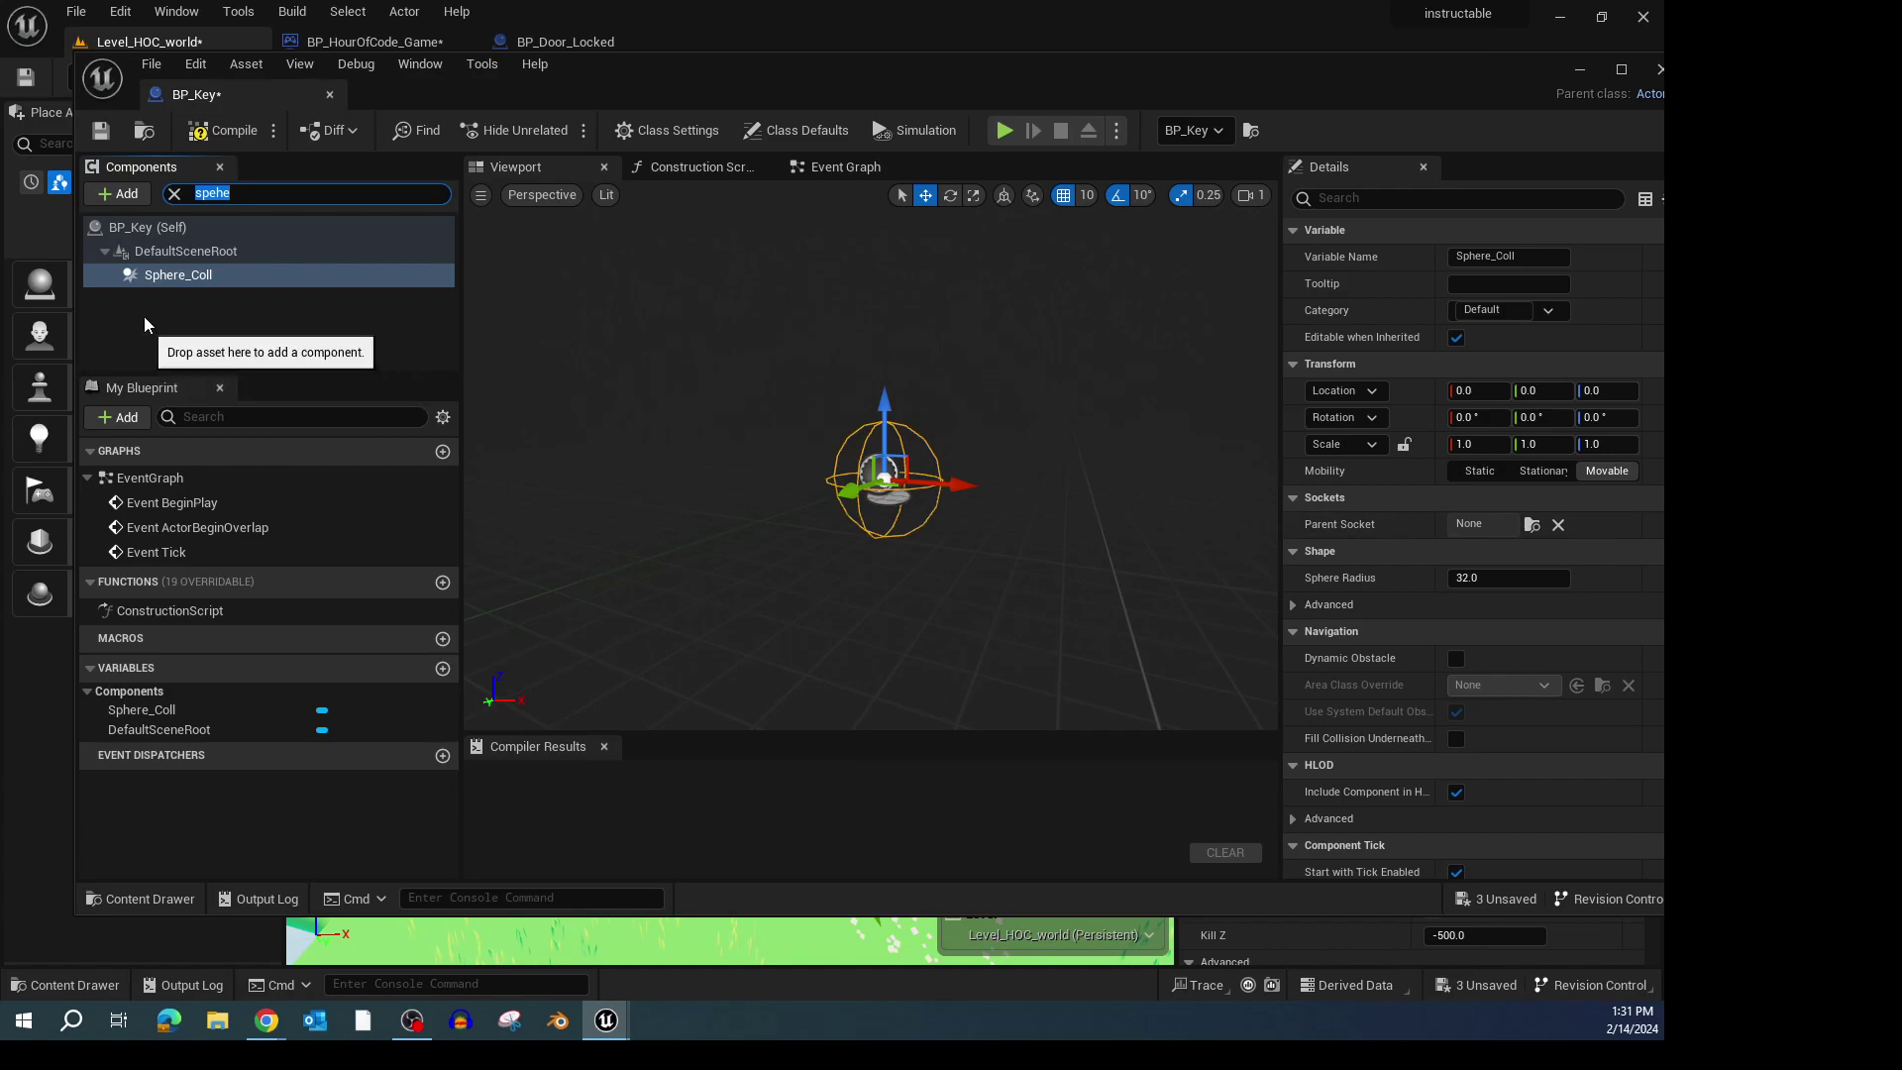
{"action": "left_click", "coordinate": [174, 195]}
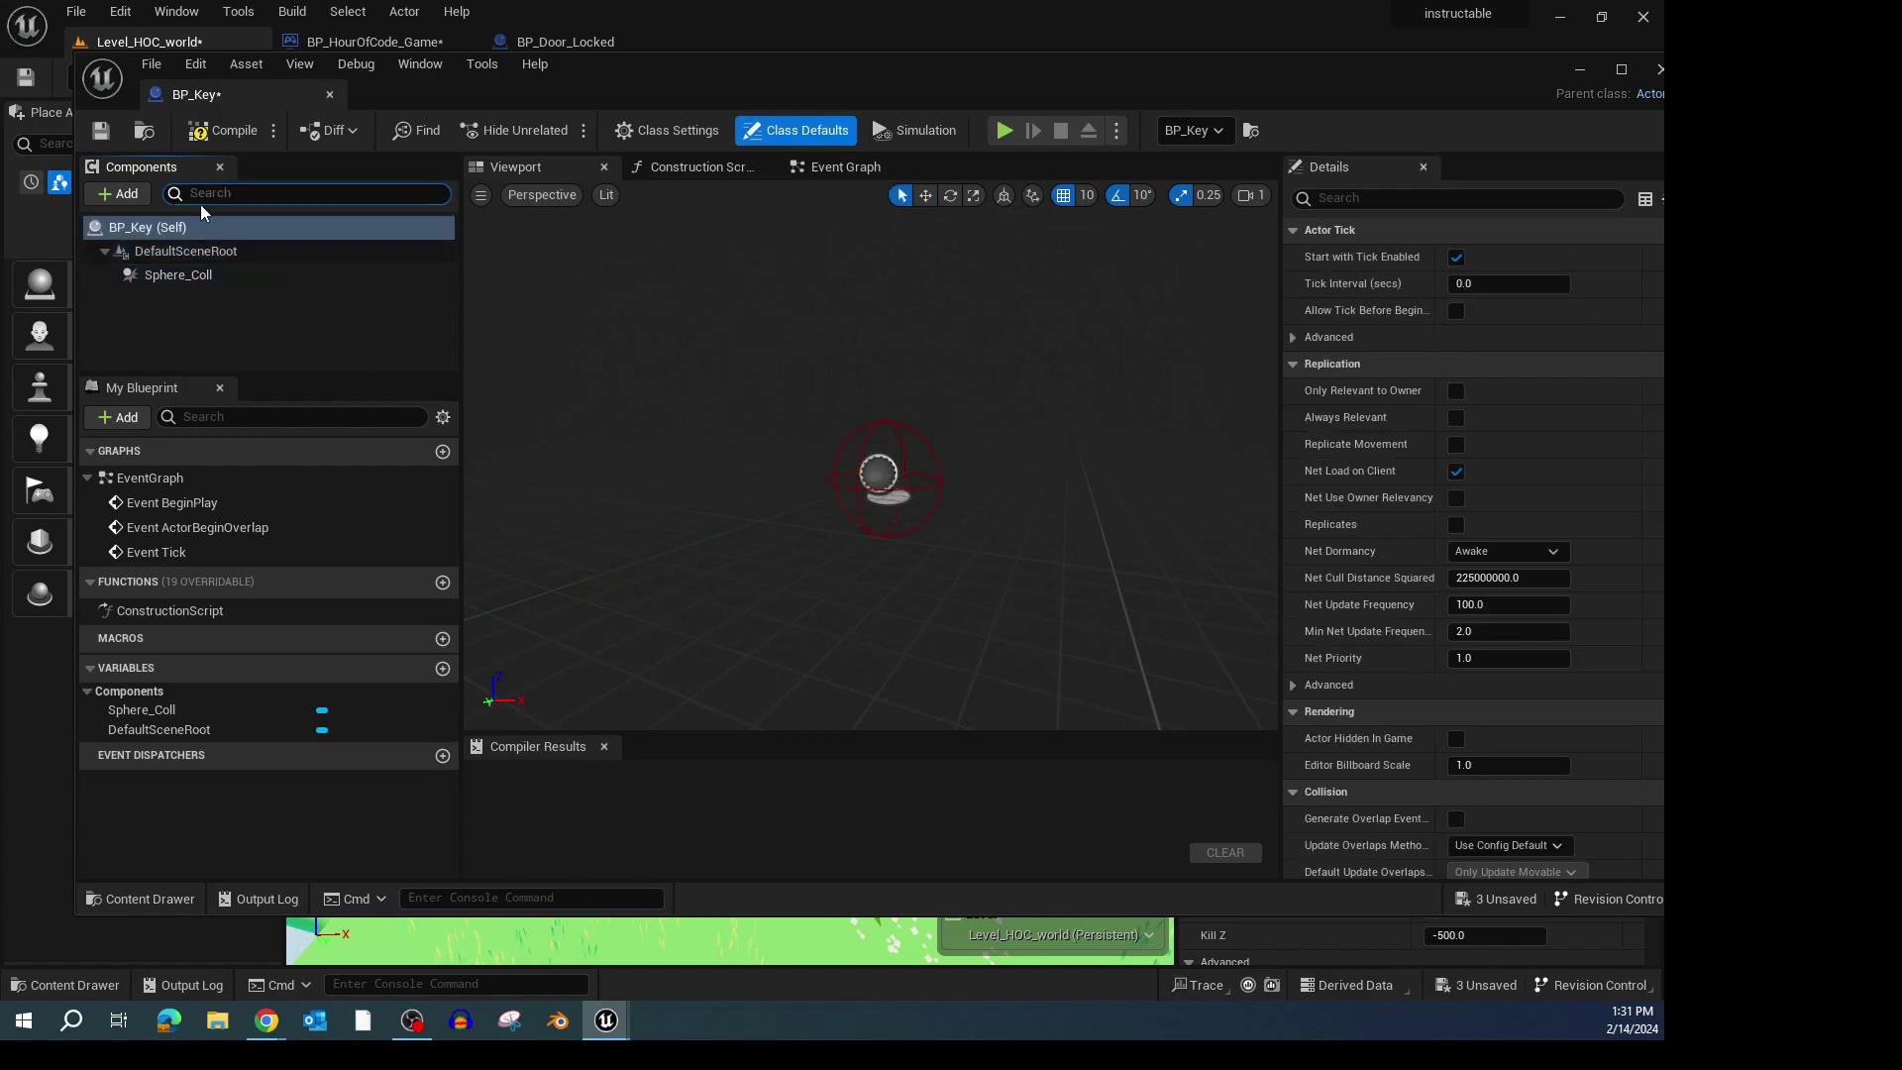
Add a Static Mesh component to BP_Key under DefaultSceneRoot, keeping the default name StaticMesh
{"action": "left_click", "coordinate": [127, 194]}
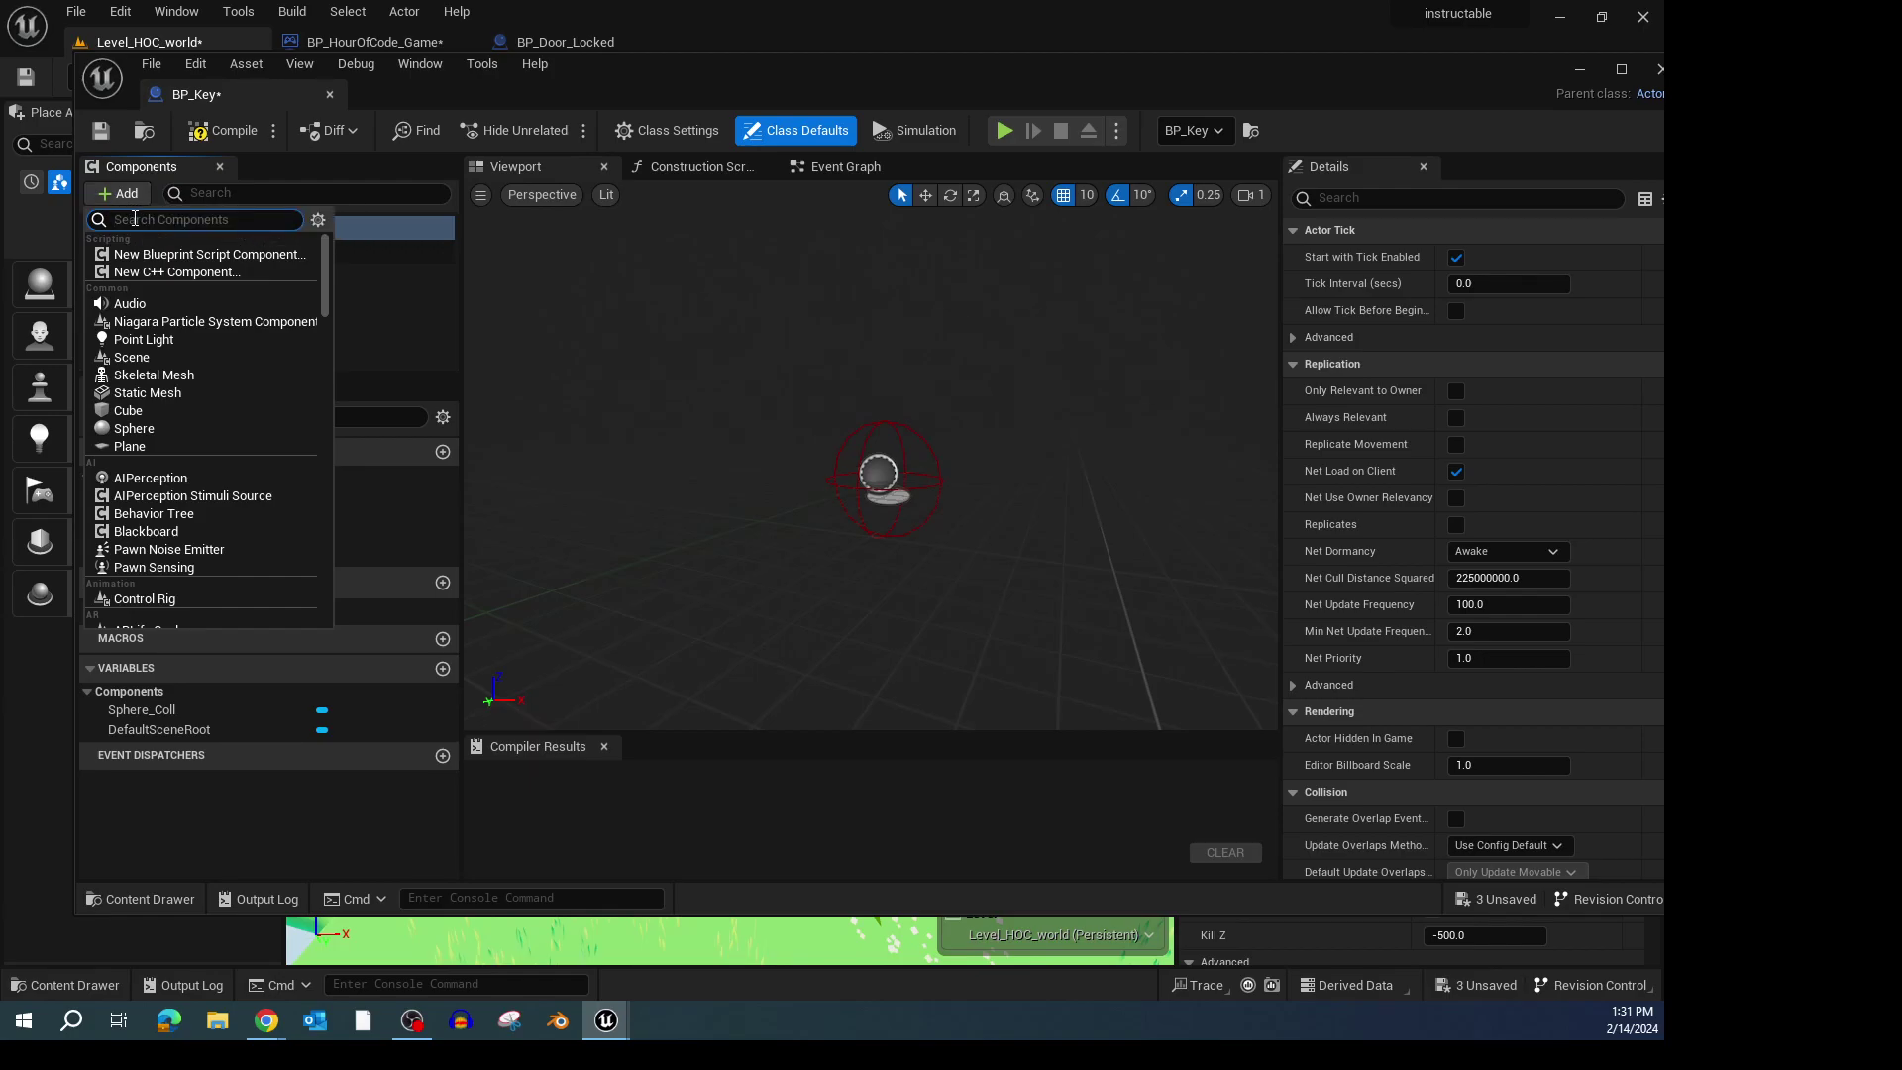
{"action": "type", "text": "static"}
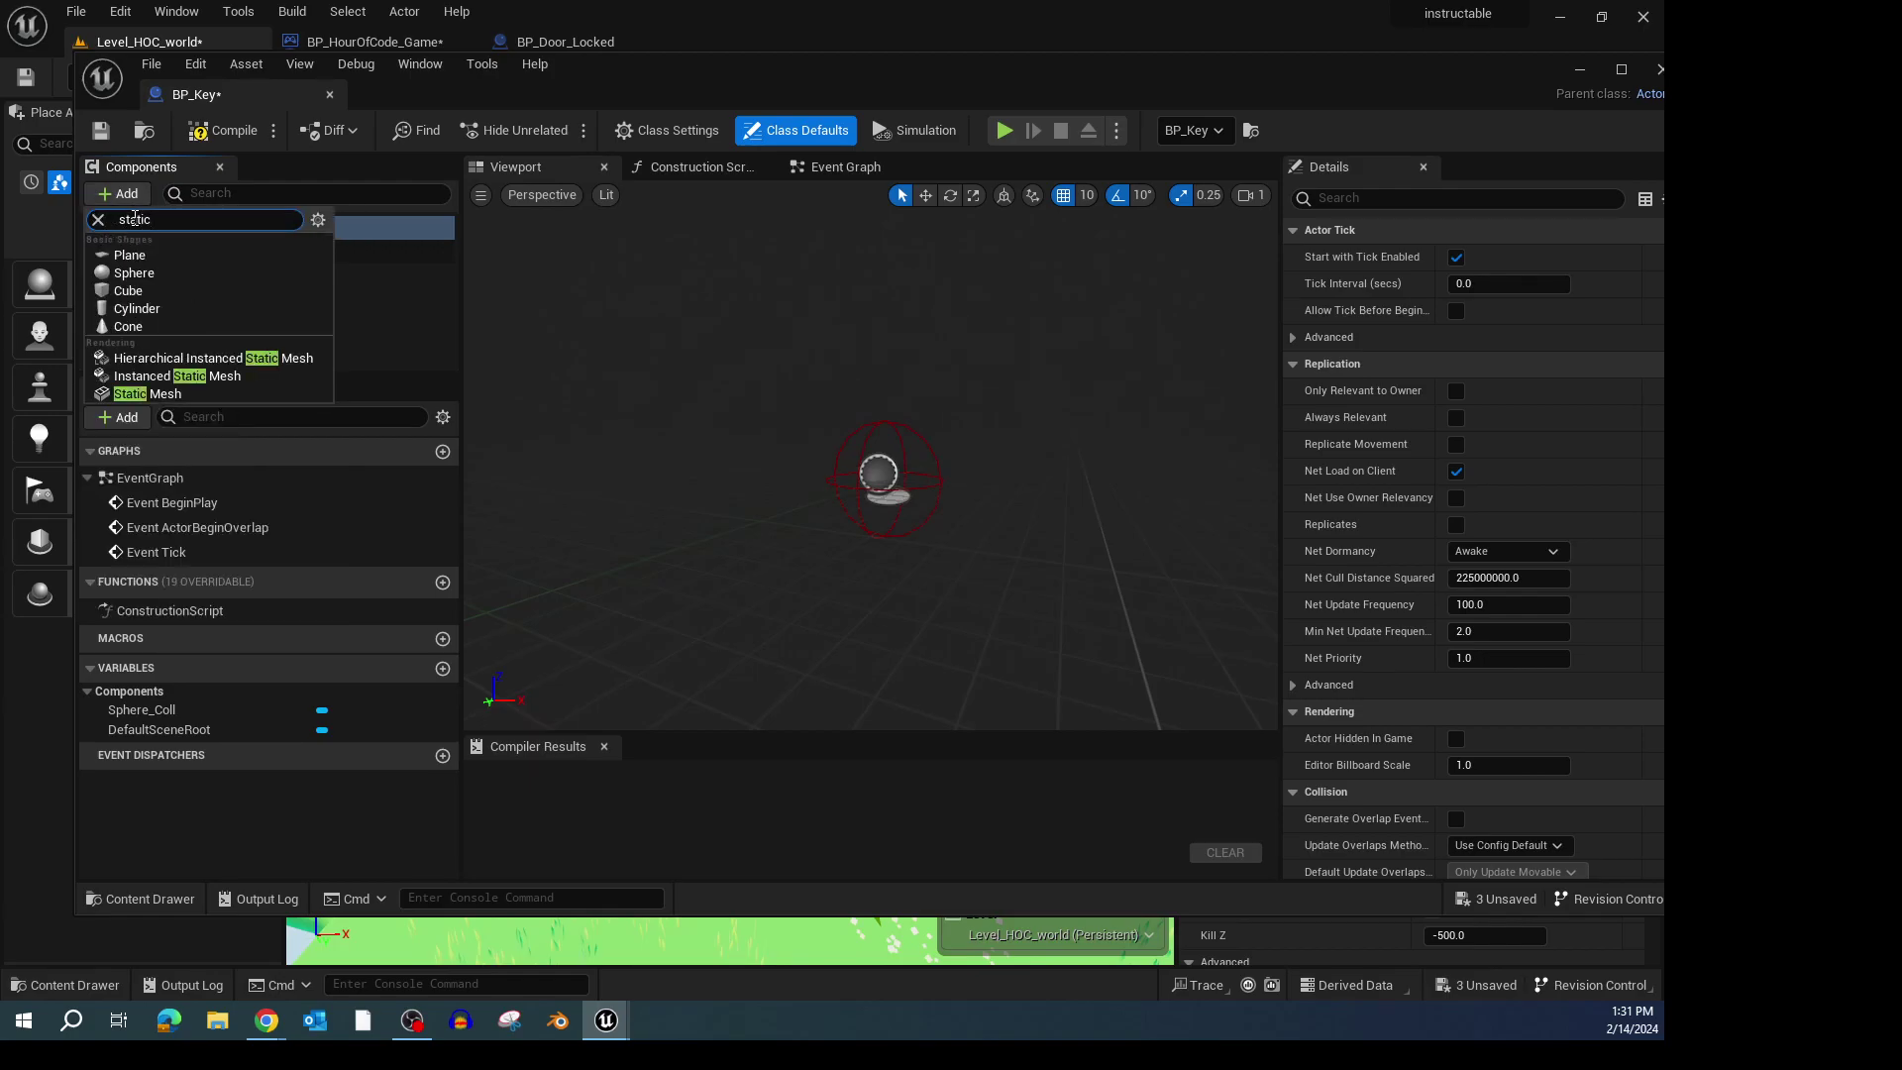
{"action": "left_click", "coordinate": [149, 393]}
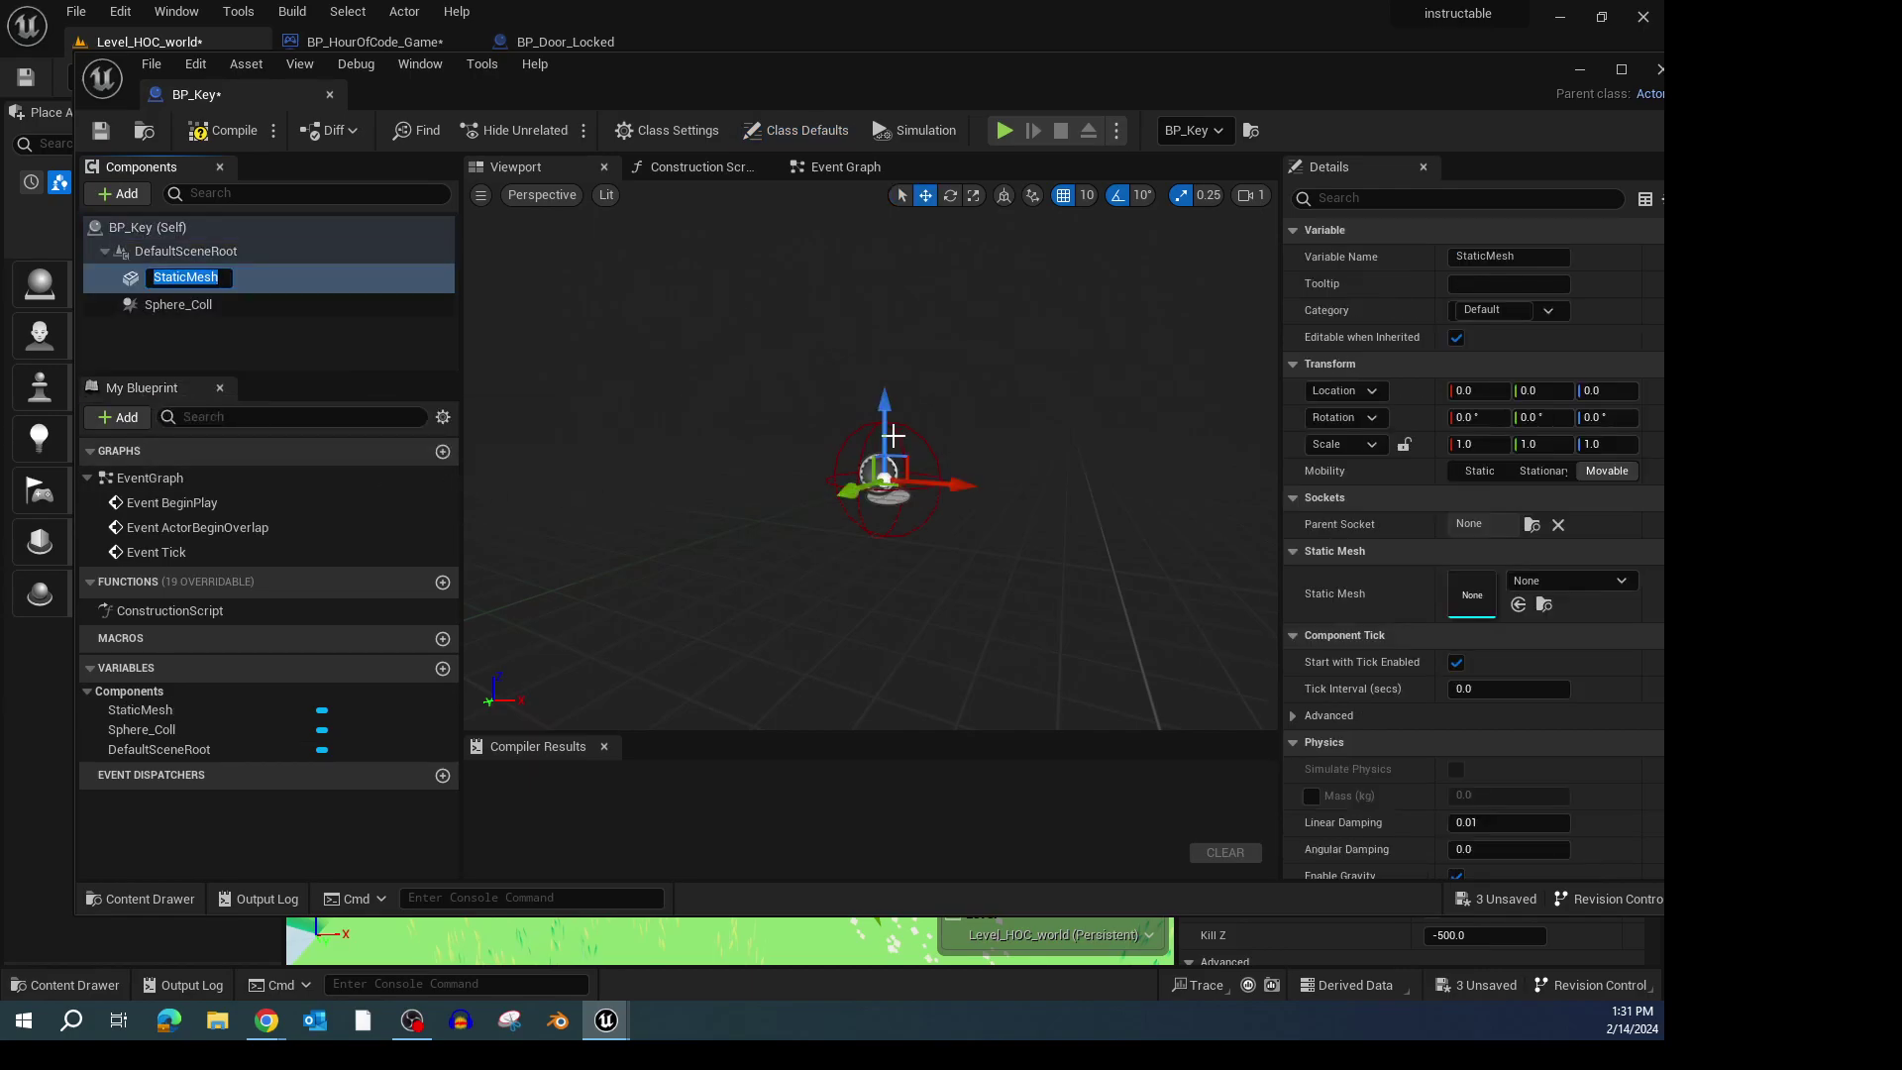
{"action": "key", "text": "Return"}
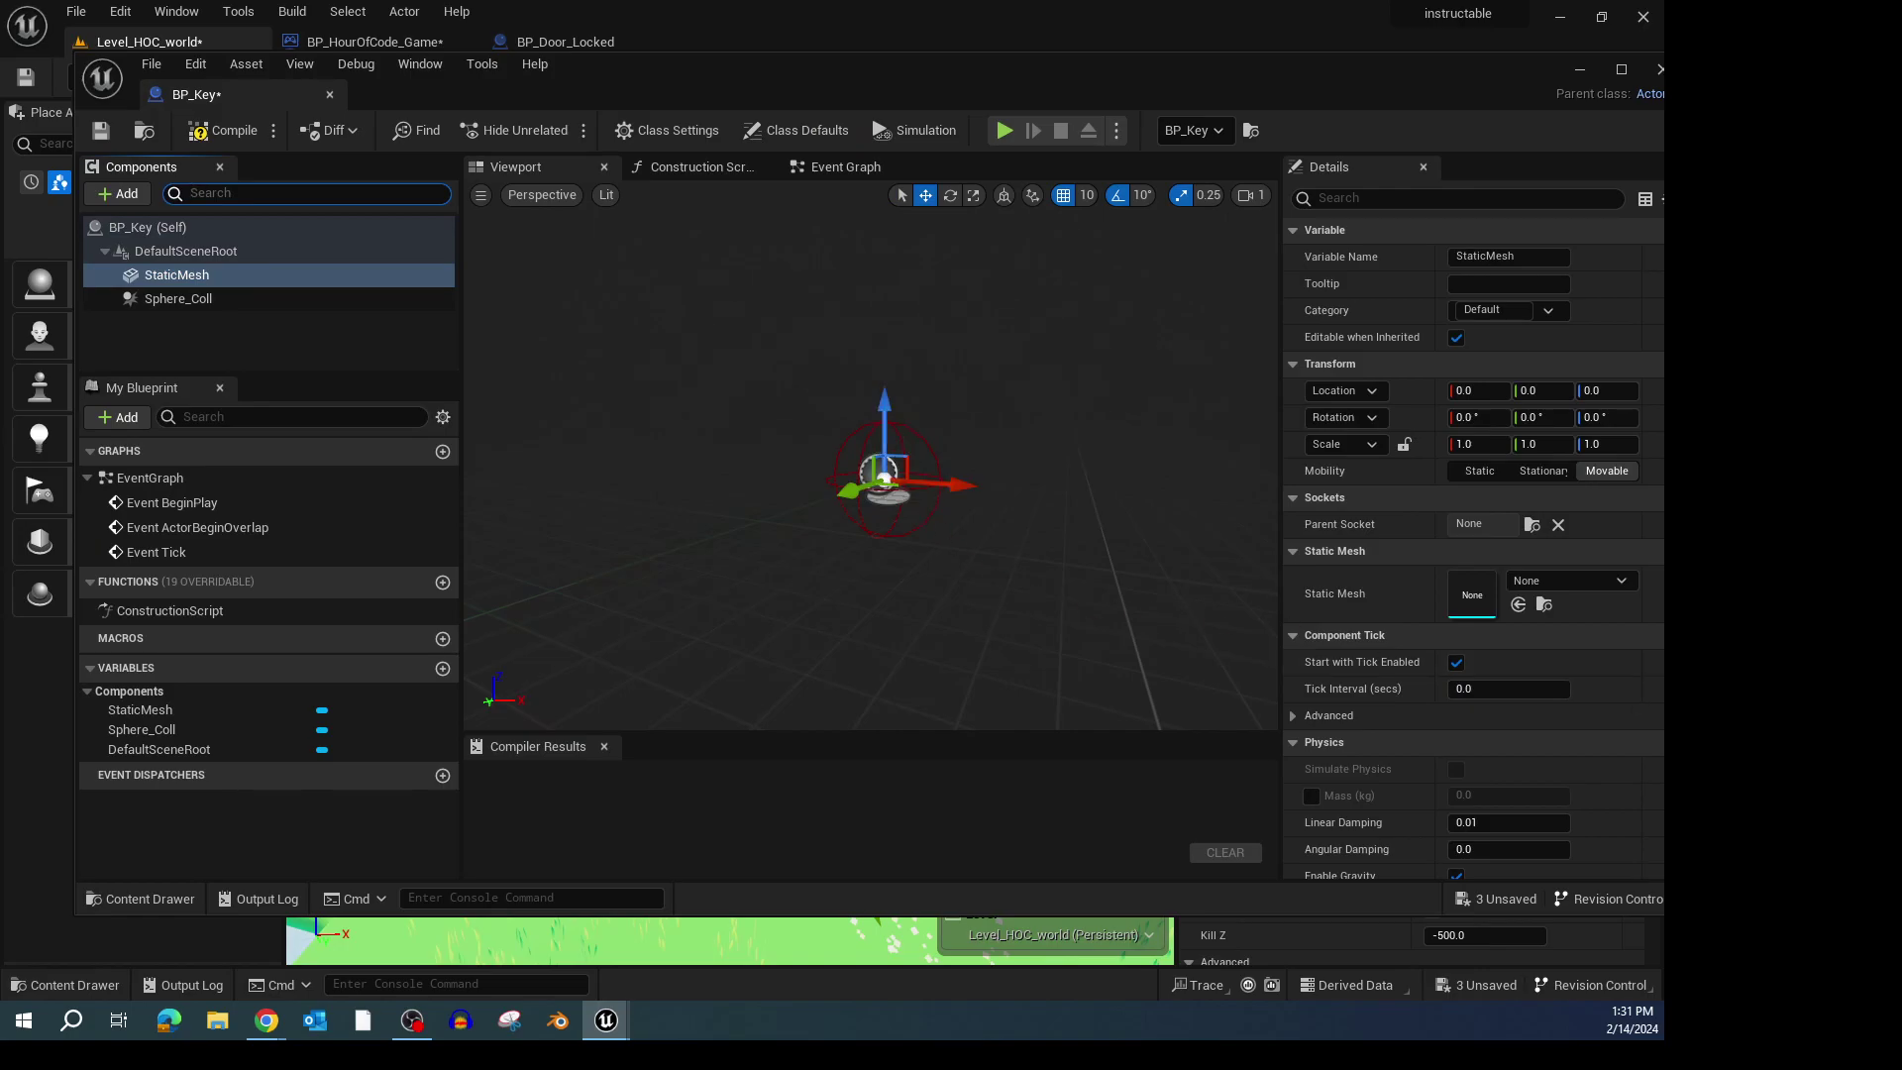
Nest the StaticMesh component under Sphere_Coll and reattach it directly to DefaultSceneRoot
{"action": "left_click", "coordinate": [165, 301]}
{"action": "left_click", "coordinate": [167, 276]}
{"action": "left_click", "coordinate": [163, 299]}
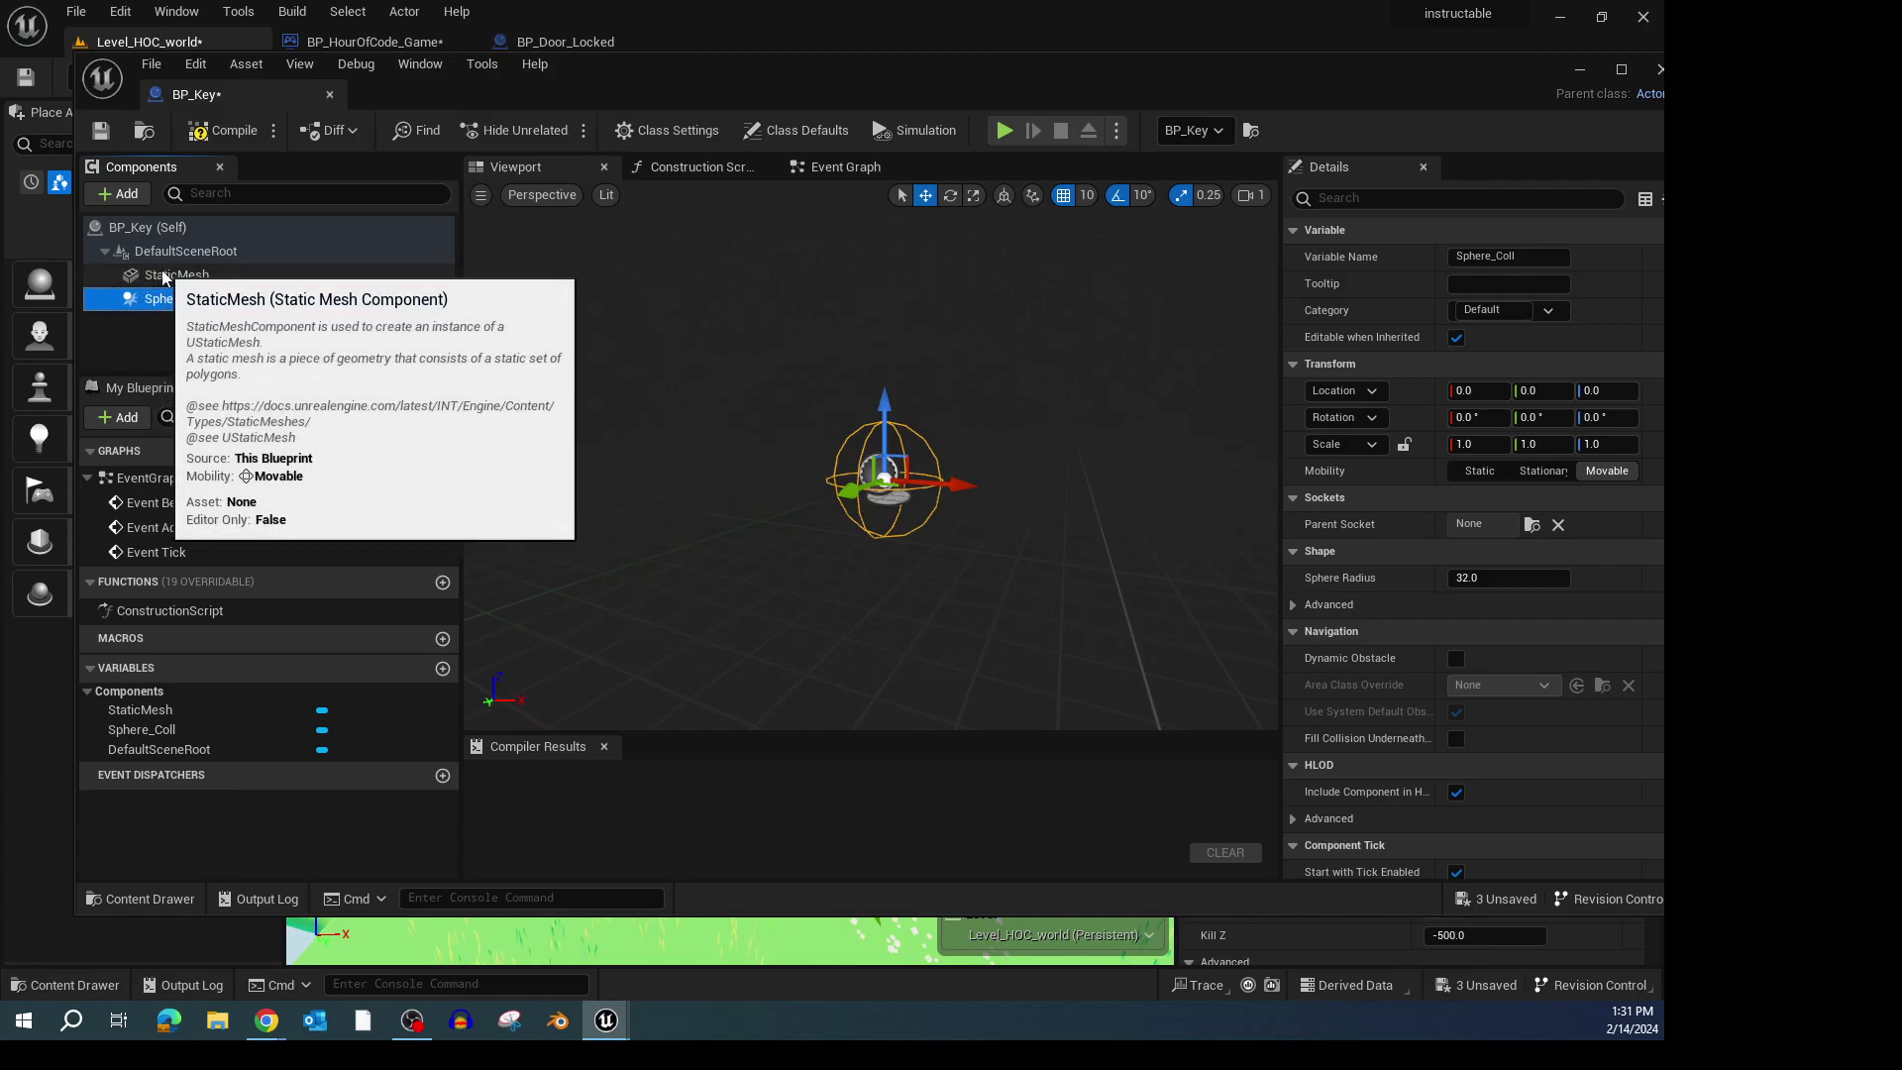
{"action": "left_click", "coordinate": [163, 277]}
{"action": "left_click_drag", "start_coordinate": [165, 280], "coordinate": [191, 300]}
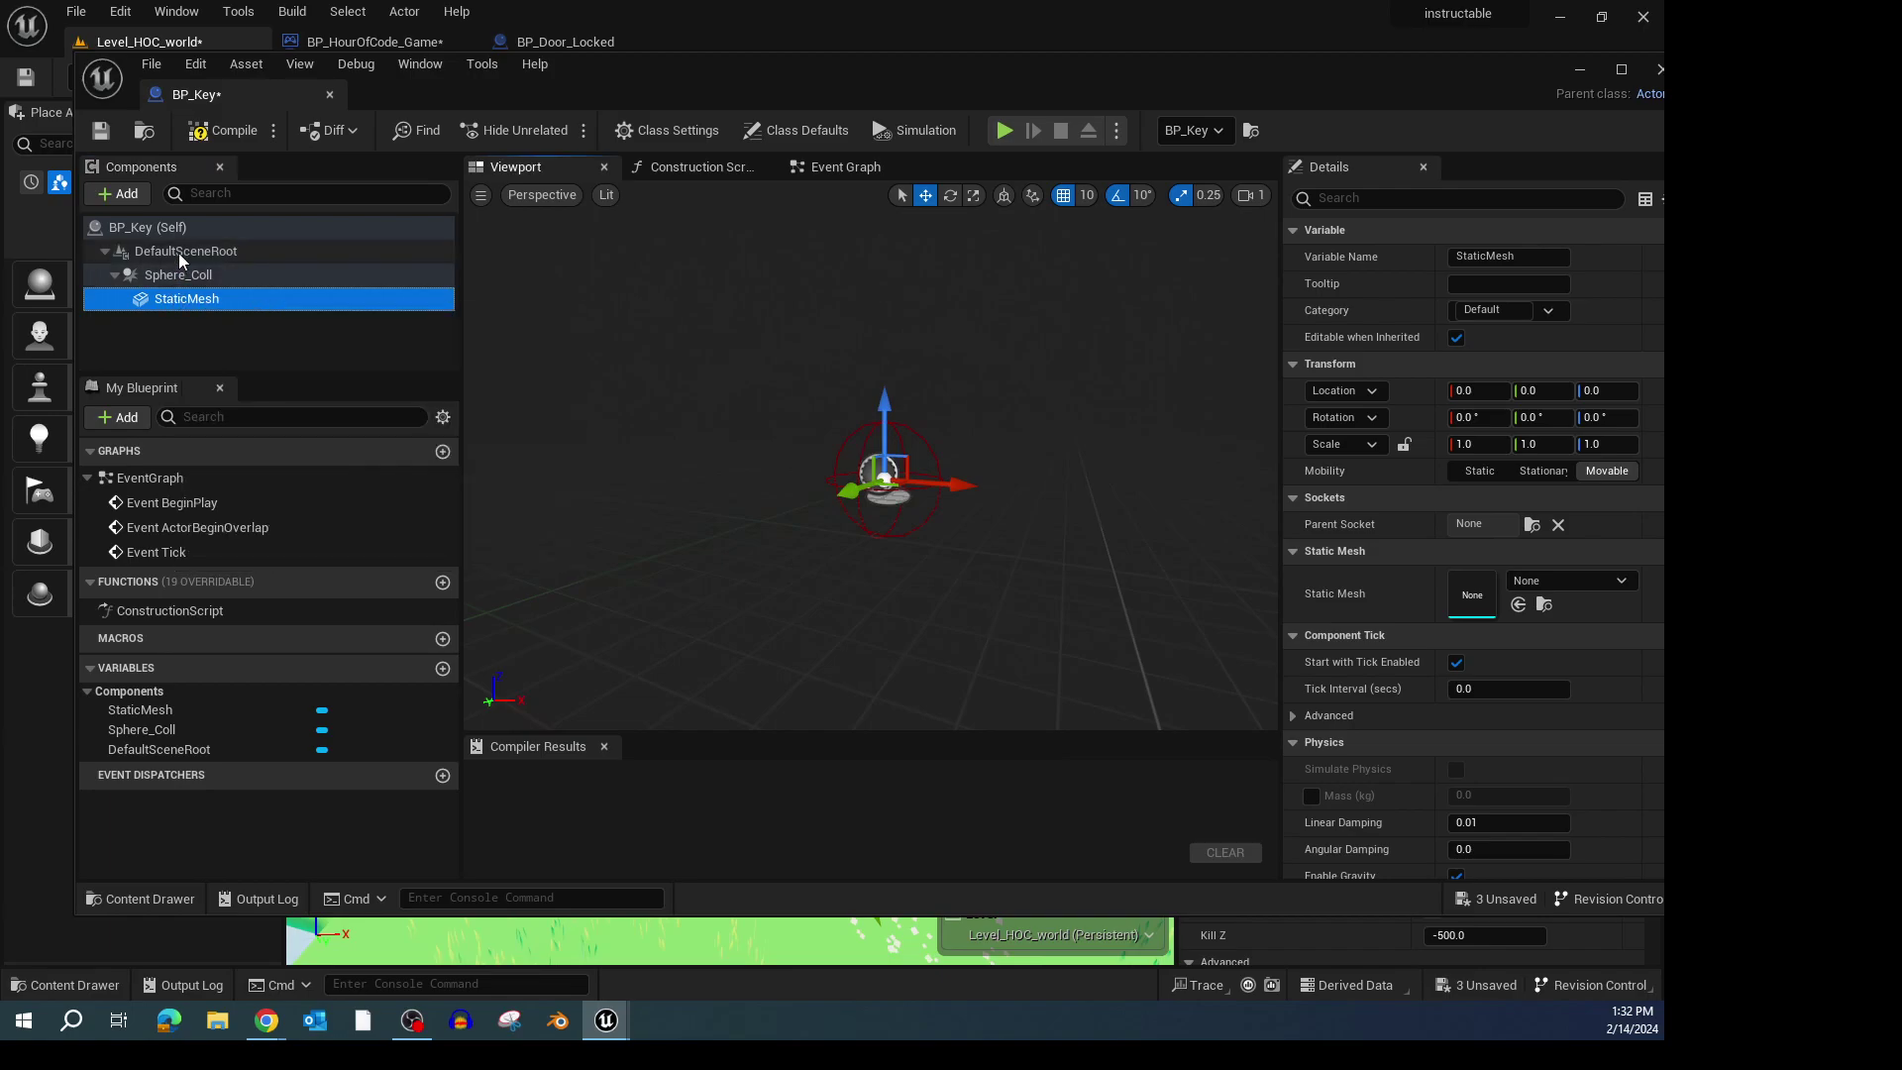
{"action": "left_click_drag", "start_coordinate": [158, 299], "coordinate": [133, 227]}
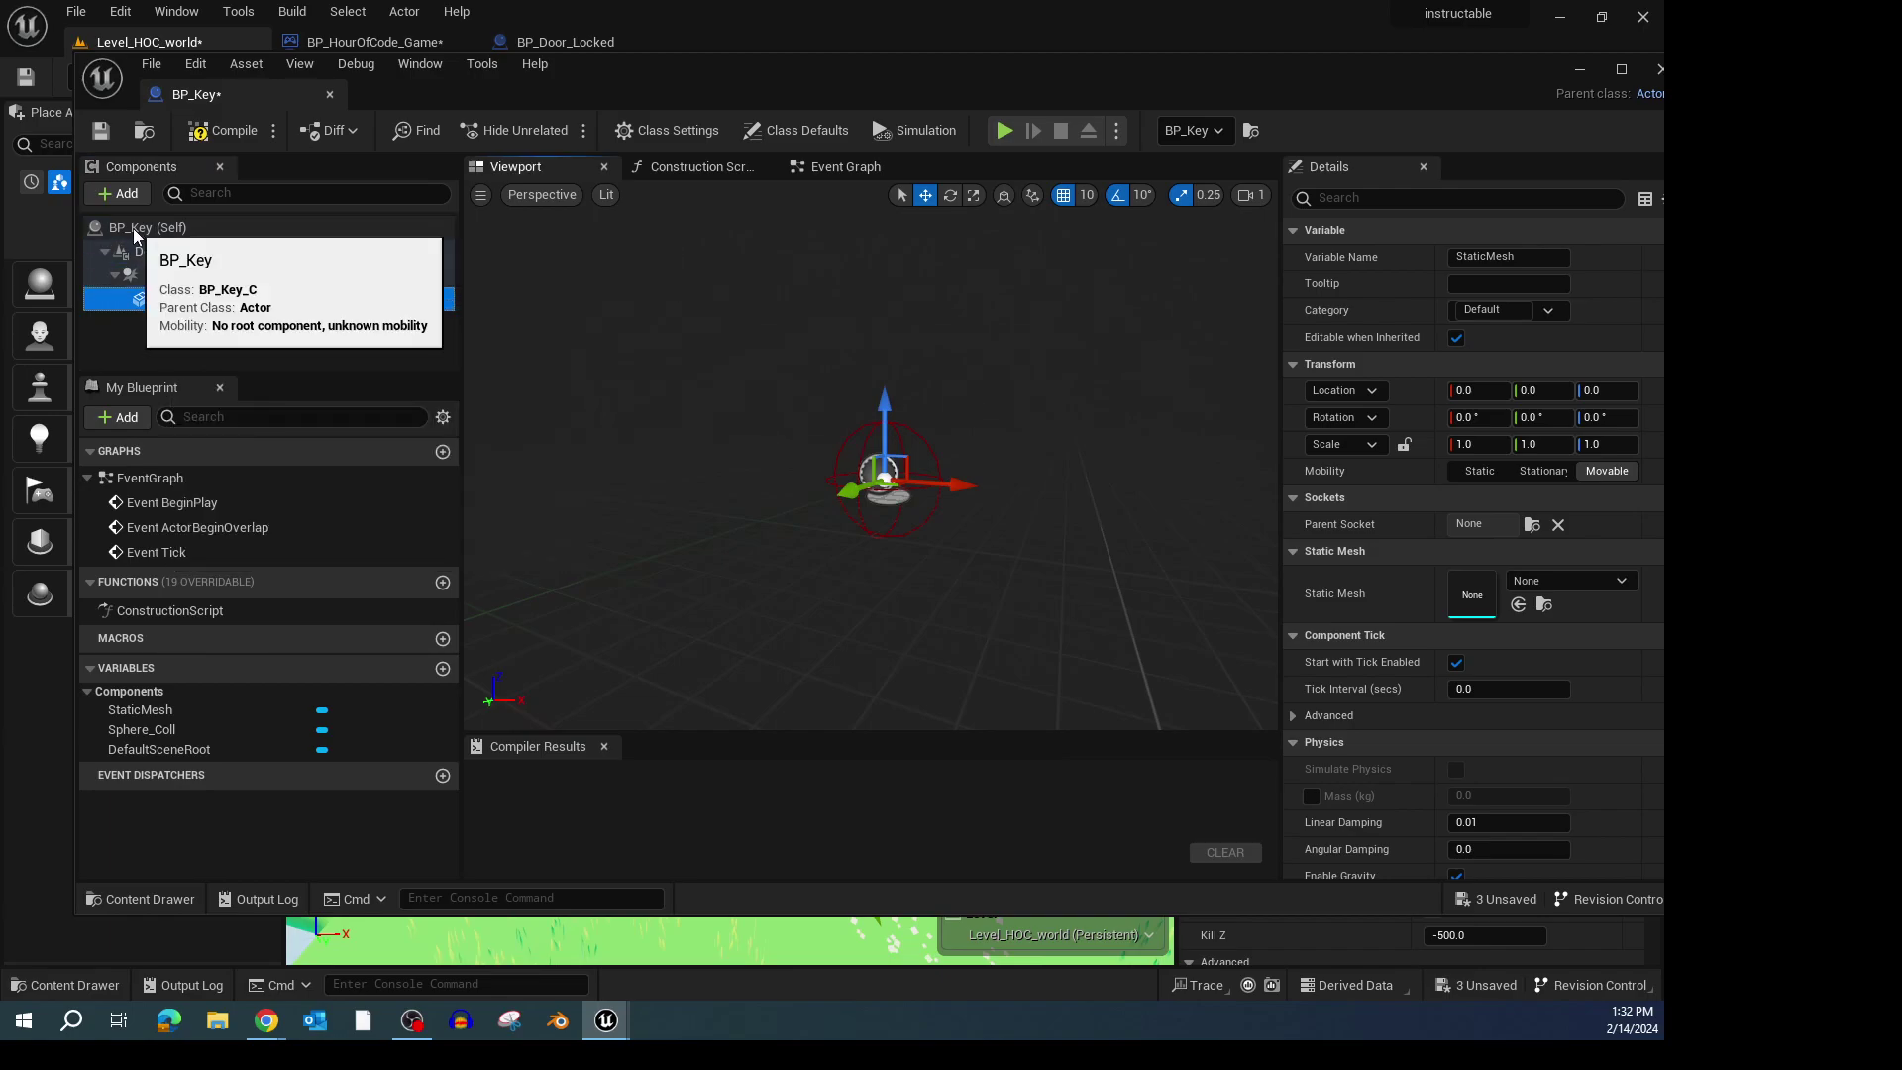
{"action": "left_click_drag", "start_coordinate": [157, 298], "coordinate": [144, 264]}
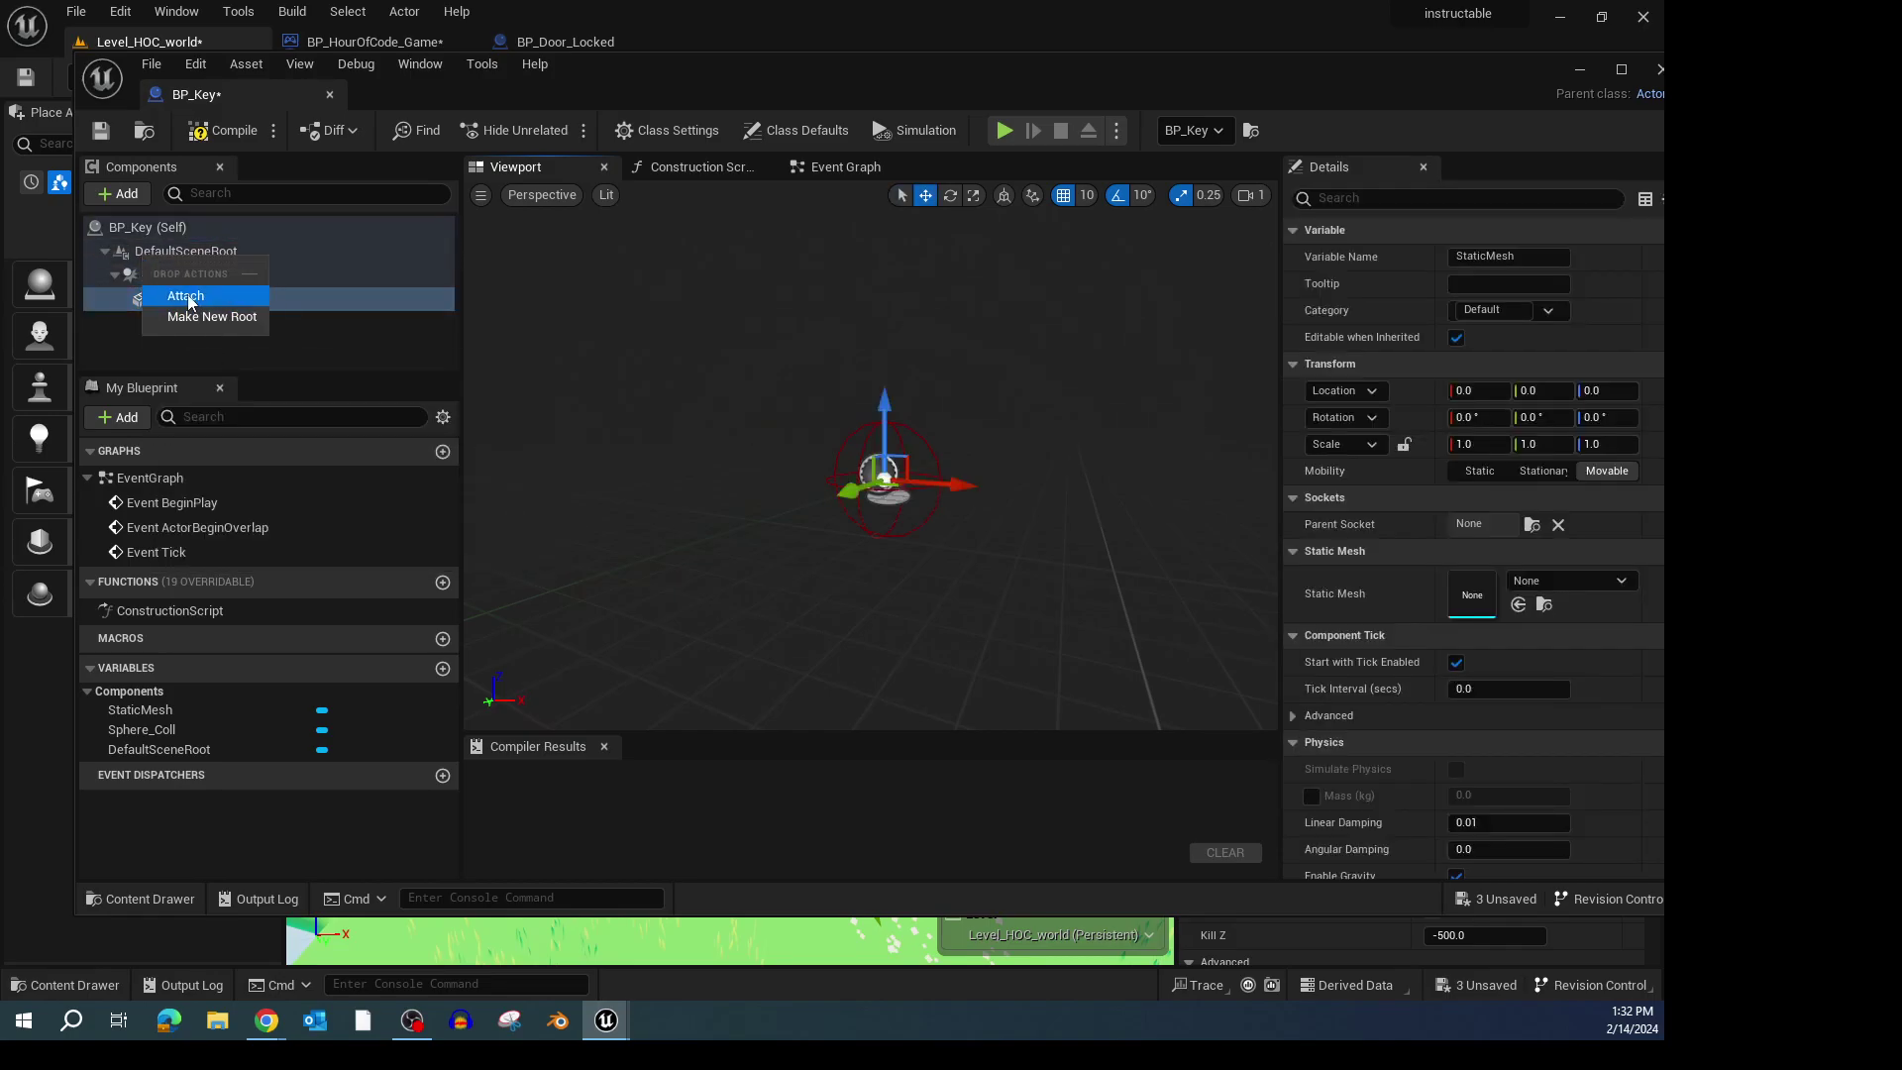
{"action": "left_click", "coordinate": [188, 298]}
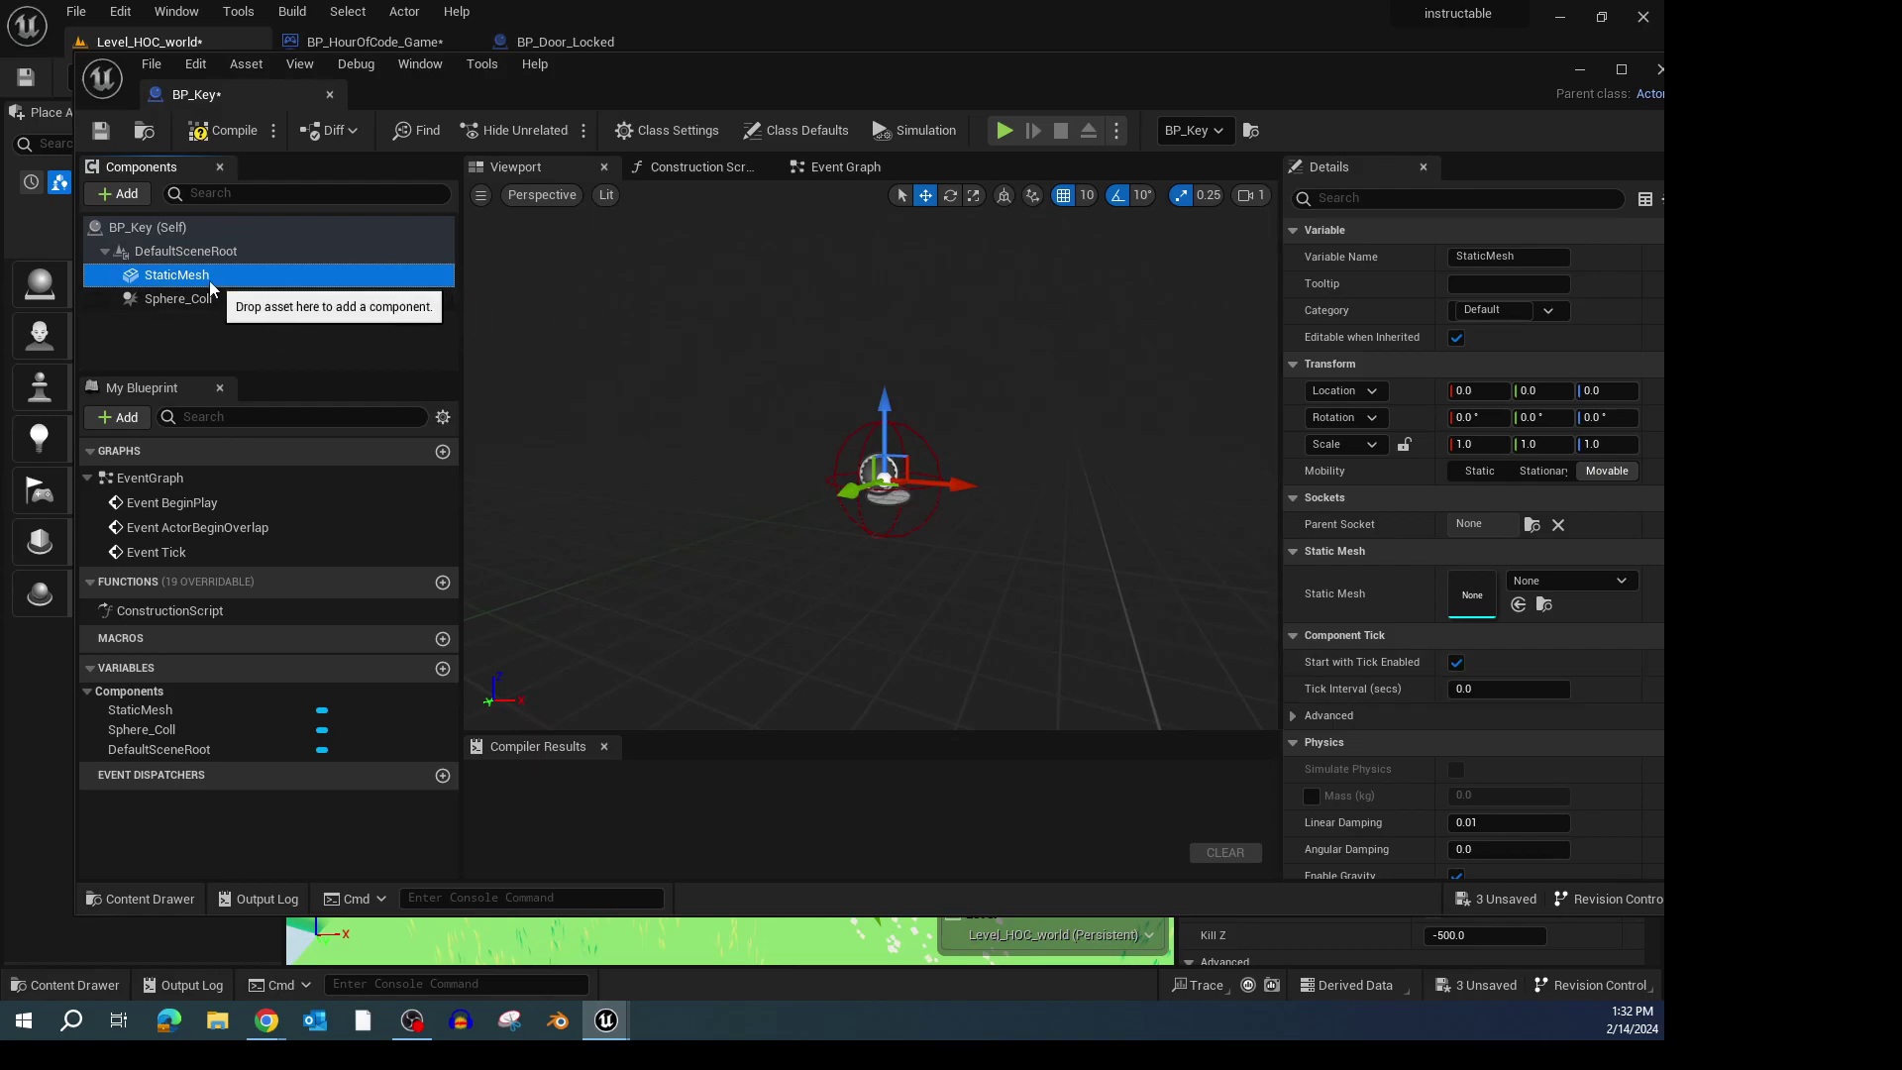
Assign the SM_Key mesh to BP_Key's StaticMesh component
{"action": "left_click", "coordinate": [181, 277]}
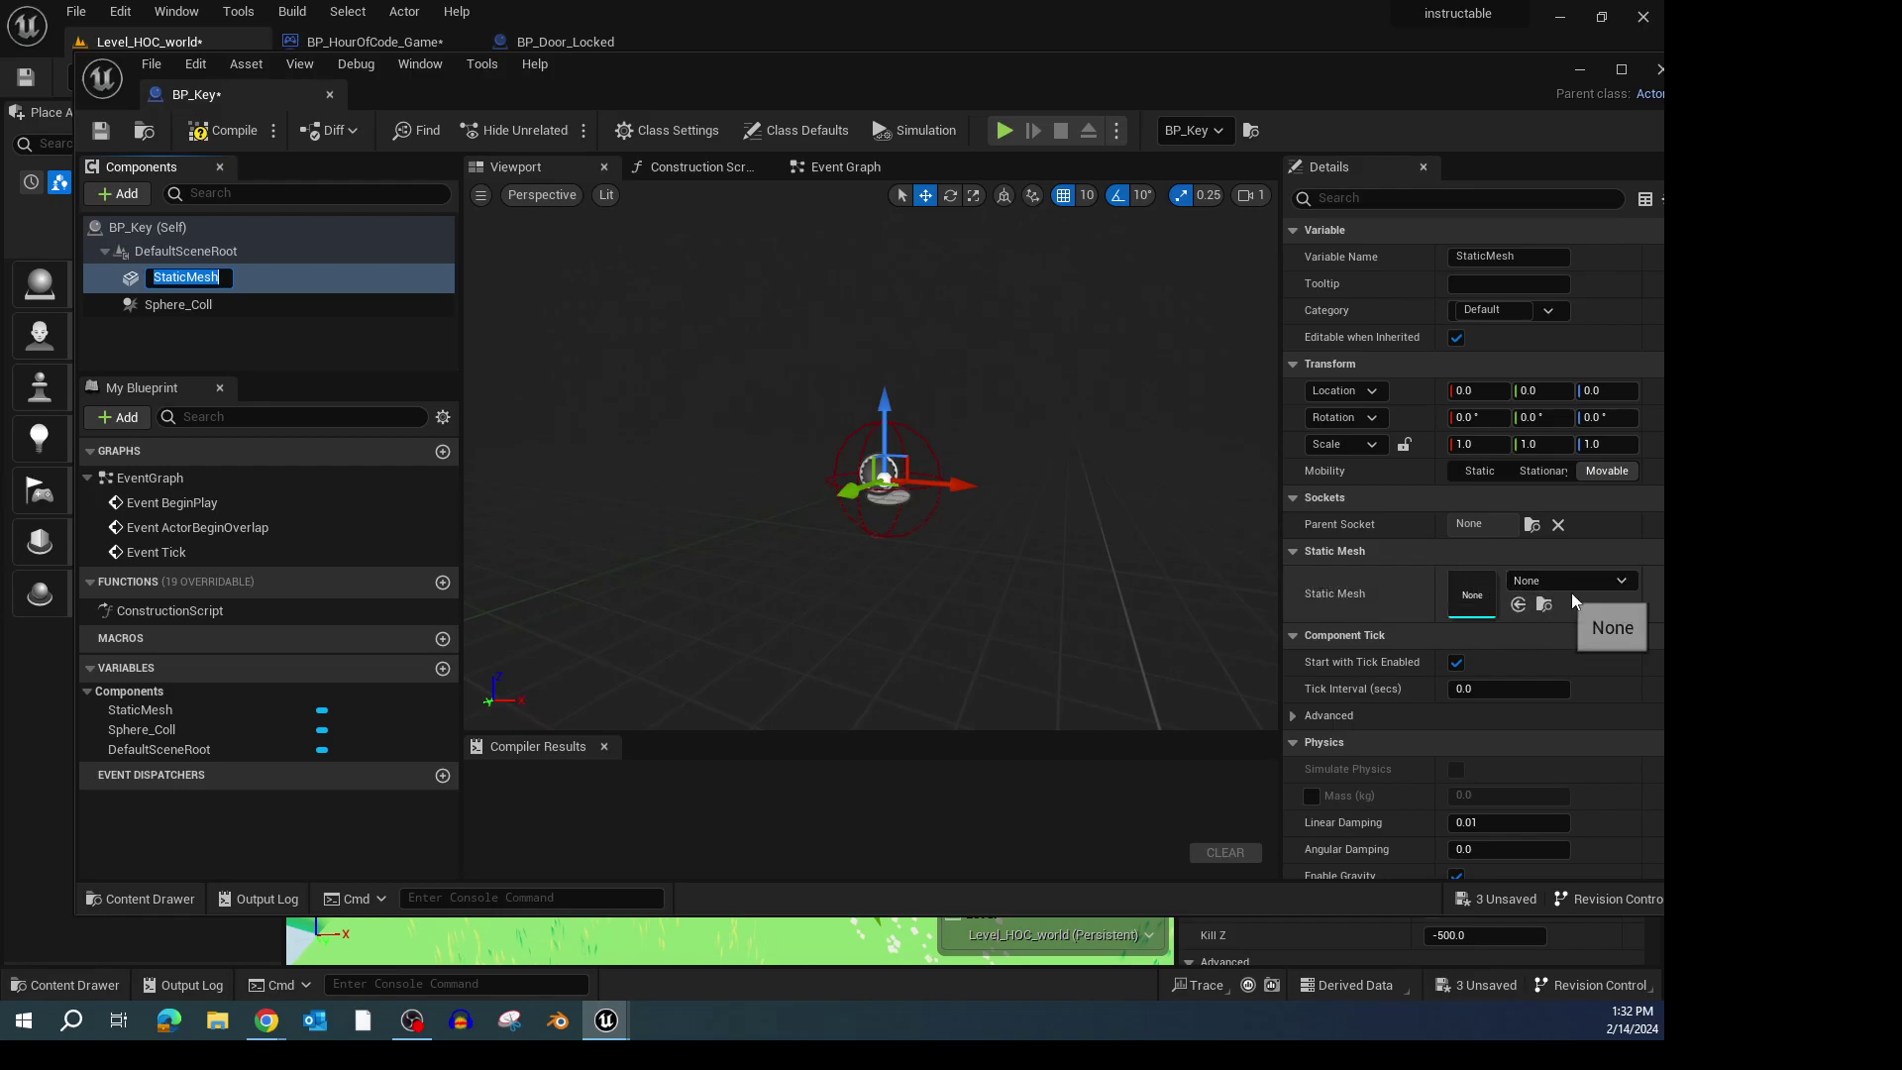
{"action": "key", "text": "Return"}
{"action": "left_click", "coordinate": [1626, 583]}
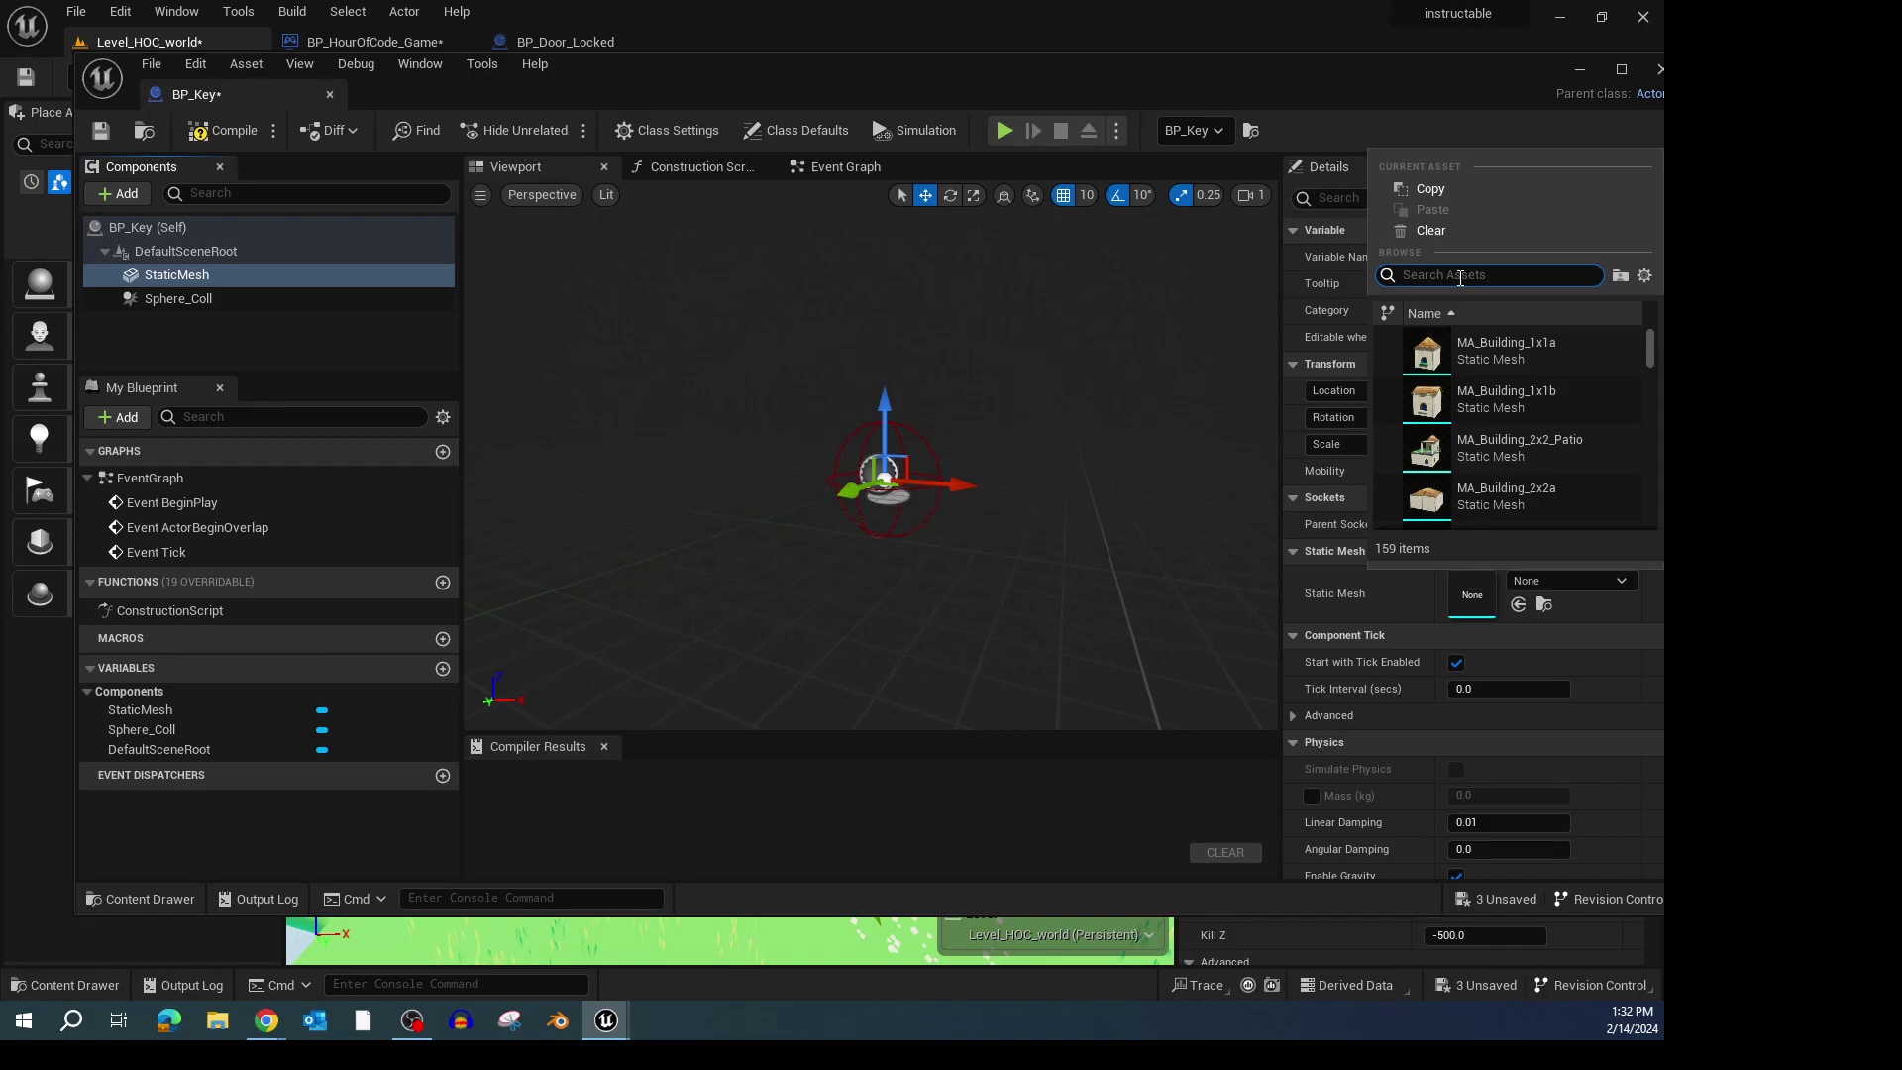
{"action": "type", "text": "key"}
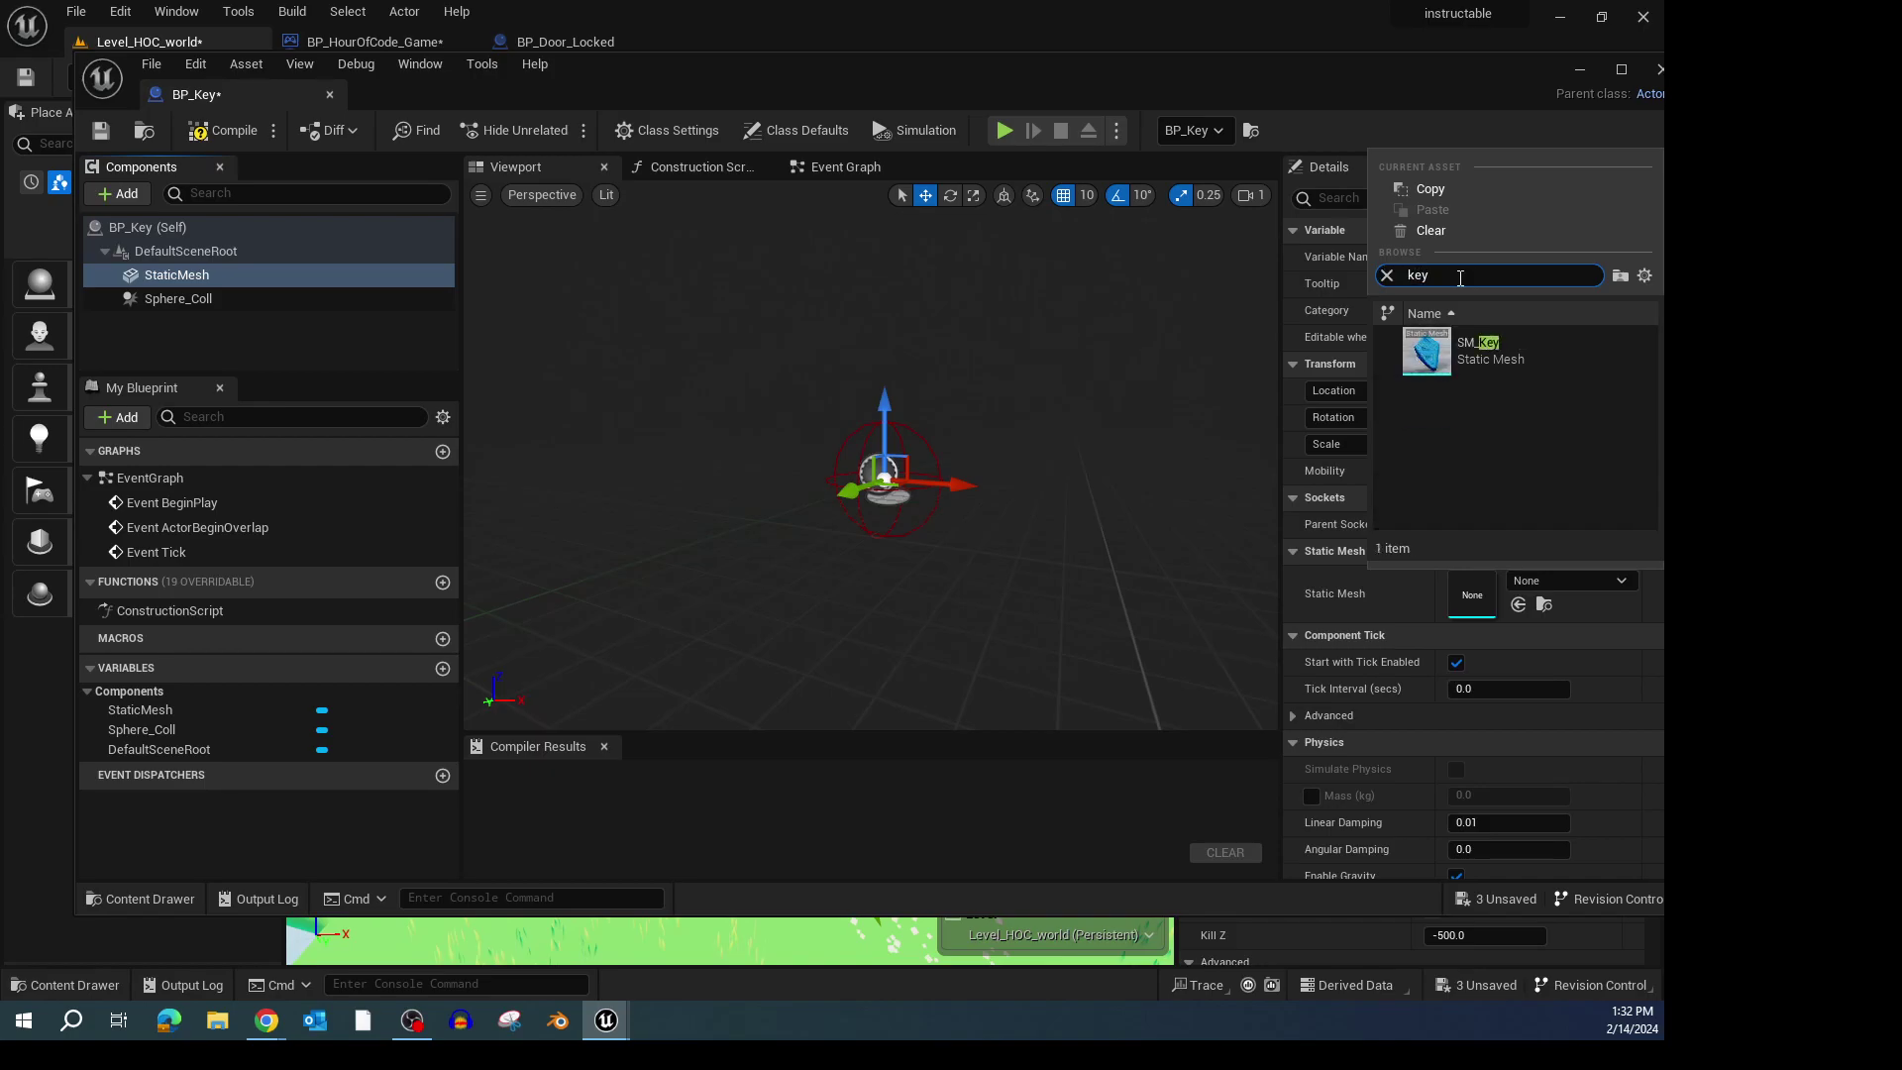
{"action": "left_click", "coordinate": [1441, 360]}
{"action": "scroll", "coordinate": [1050, 466], "scroll_direction": "down", "scroll_amount": 3}
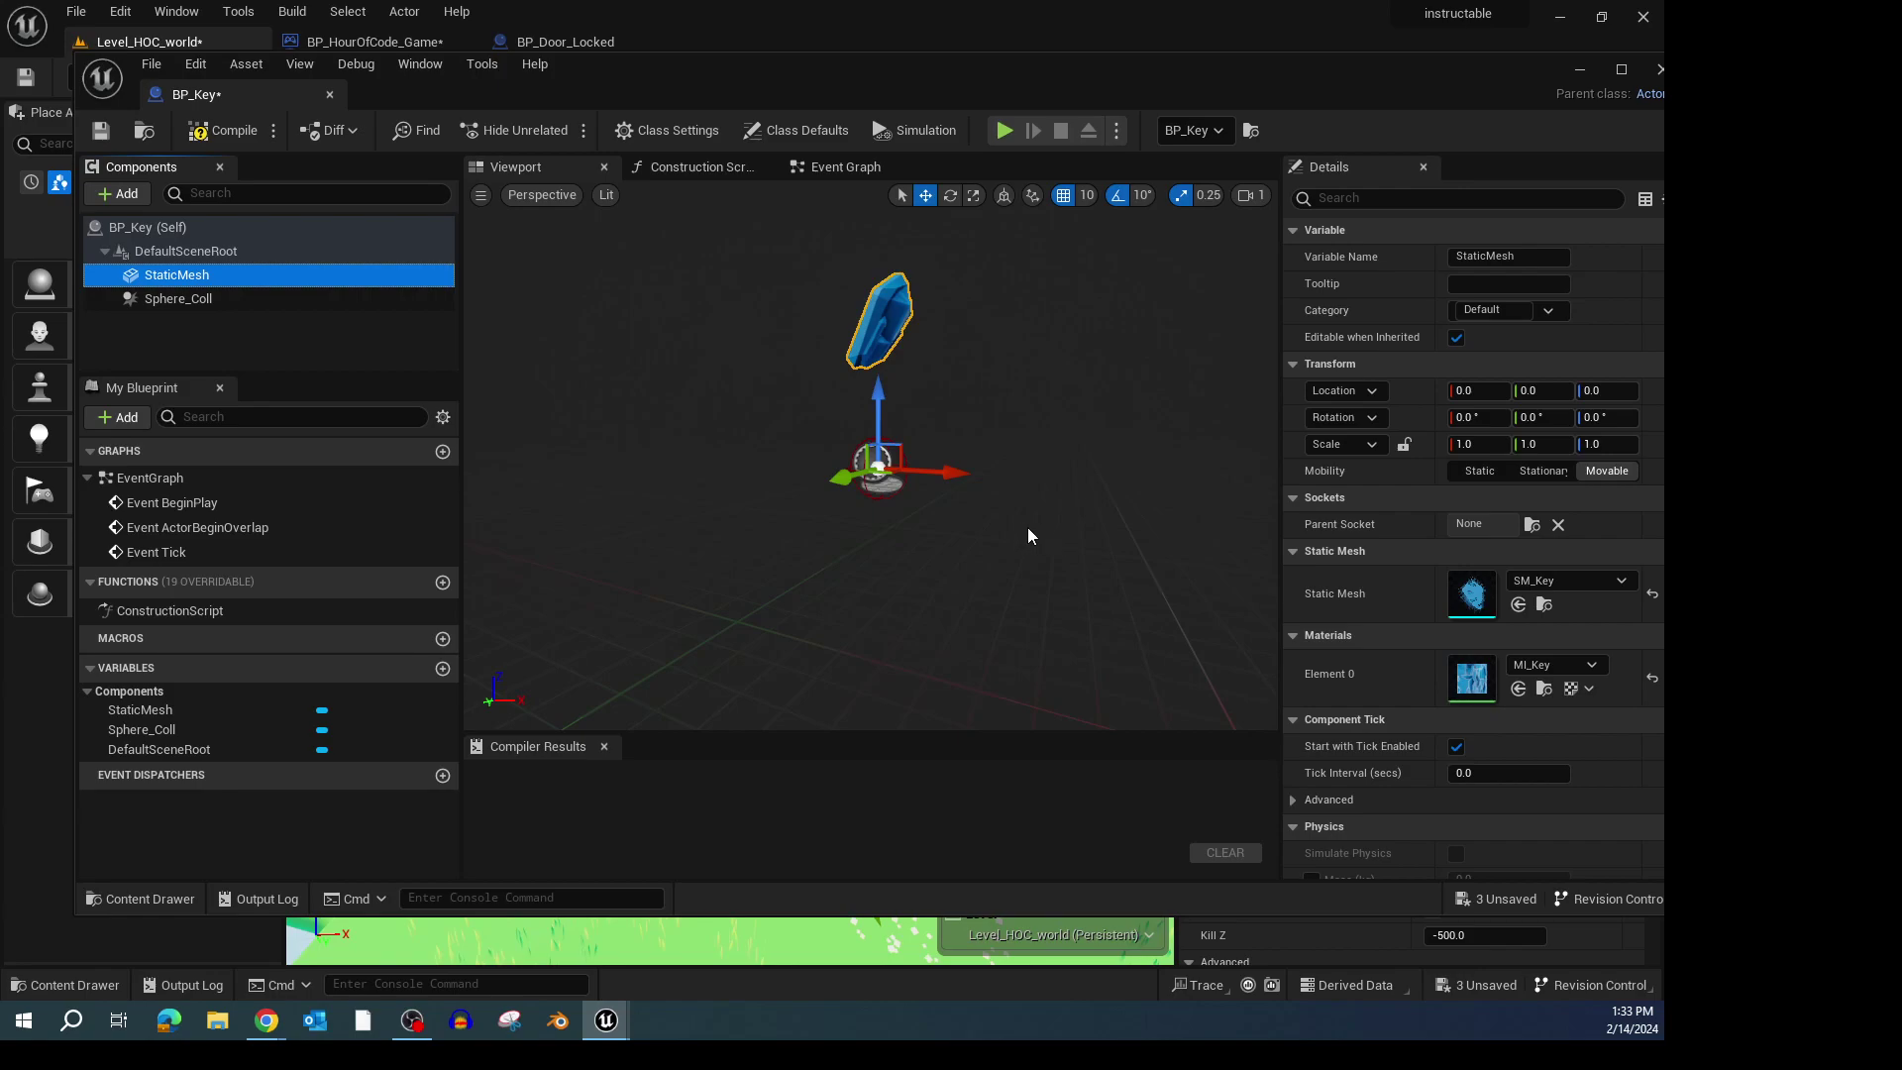
Raise the Sphere_Coll component to a Z location of 140 so it surrounds the key mesh
{"action": "left_click", "coordinate": [1040, 483]}
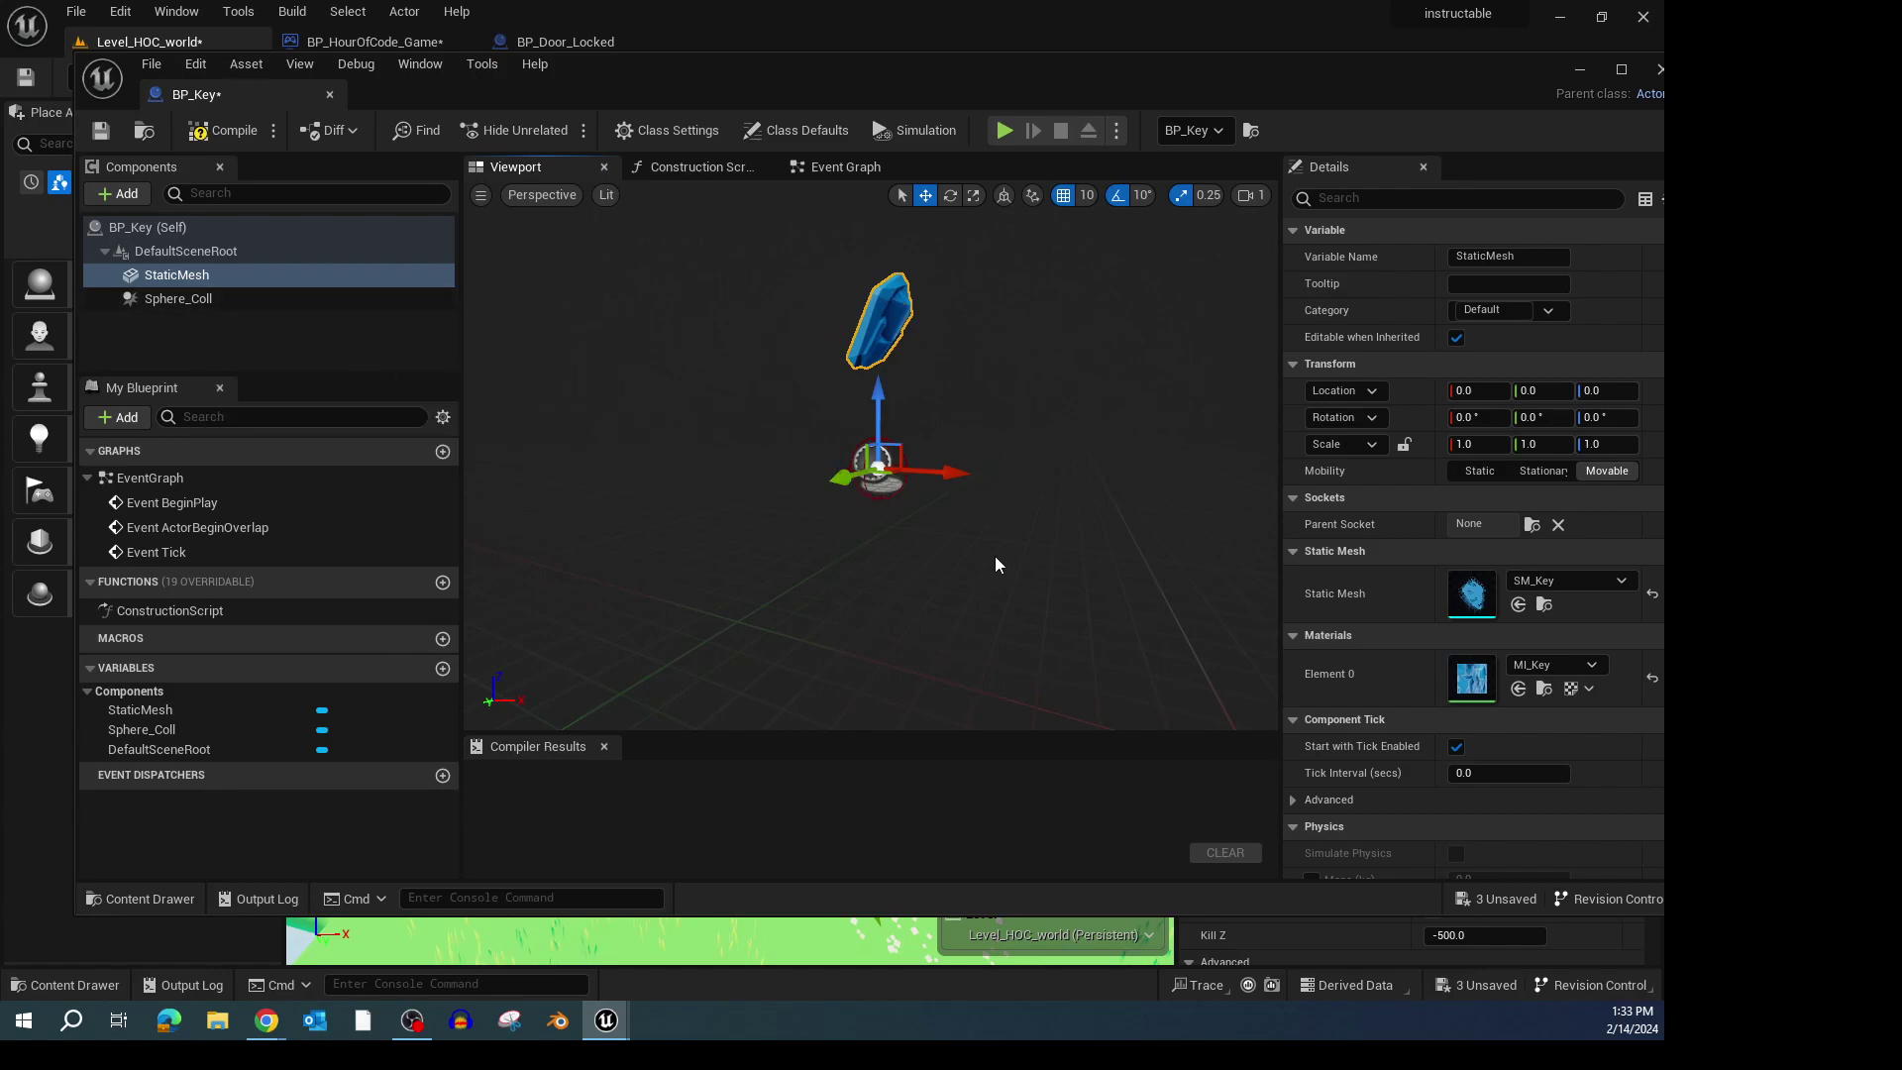
{"action": "scroll", "coordinate": [998, 567], "scroll_direction": "up", "scroll_amount": 2}
{"action": "scroll", "coordinate": [913, 483], "scroll_direction": "up", "scroll_amount": 1}
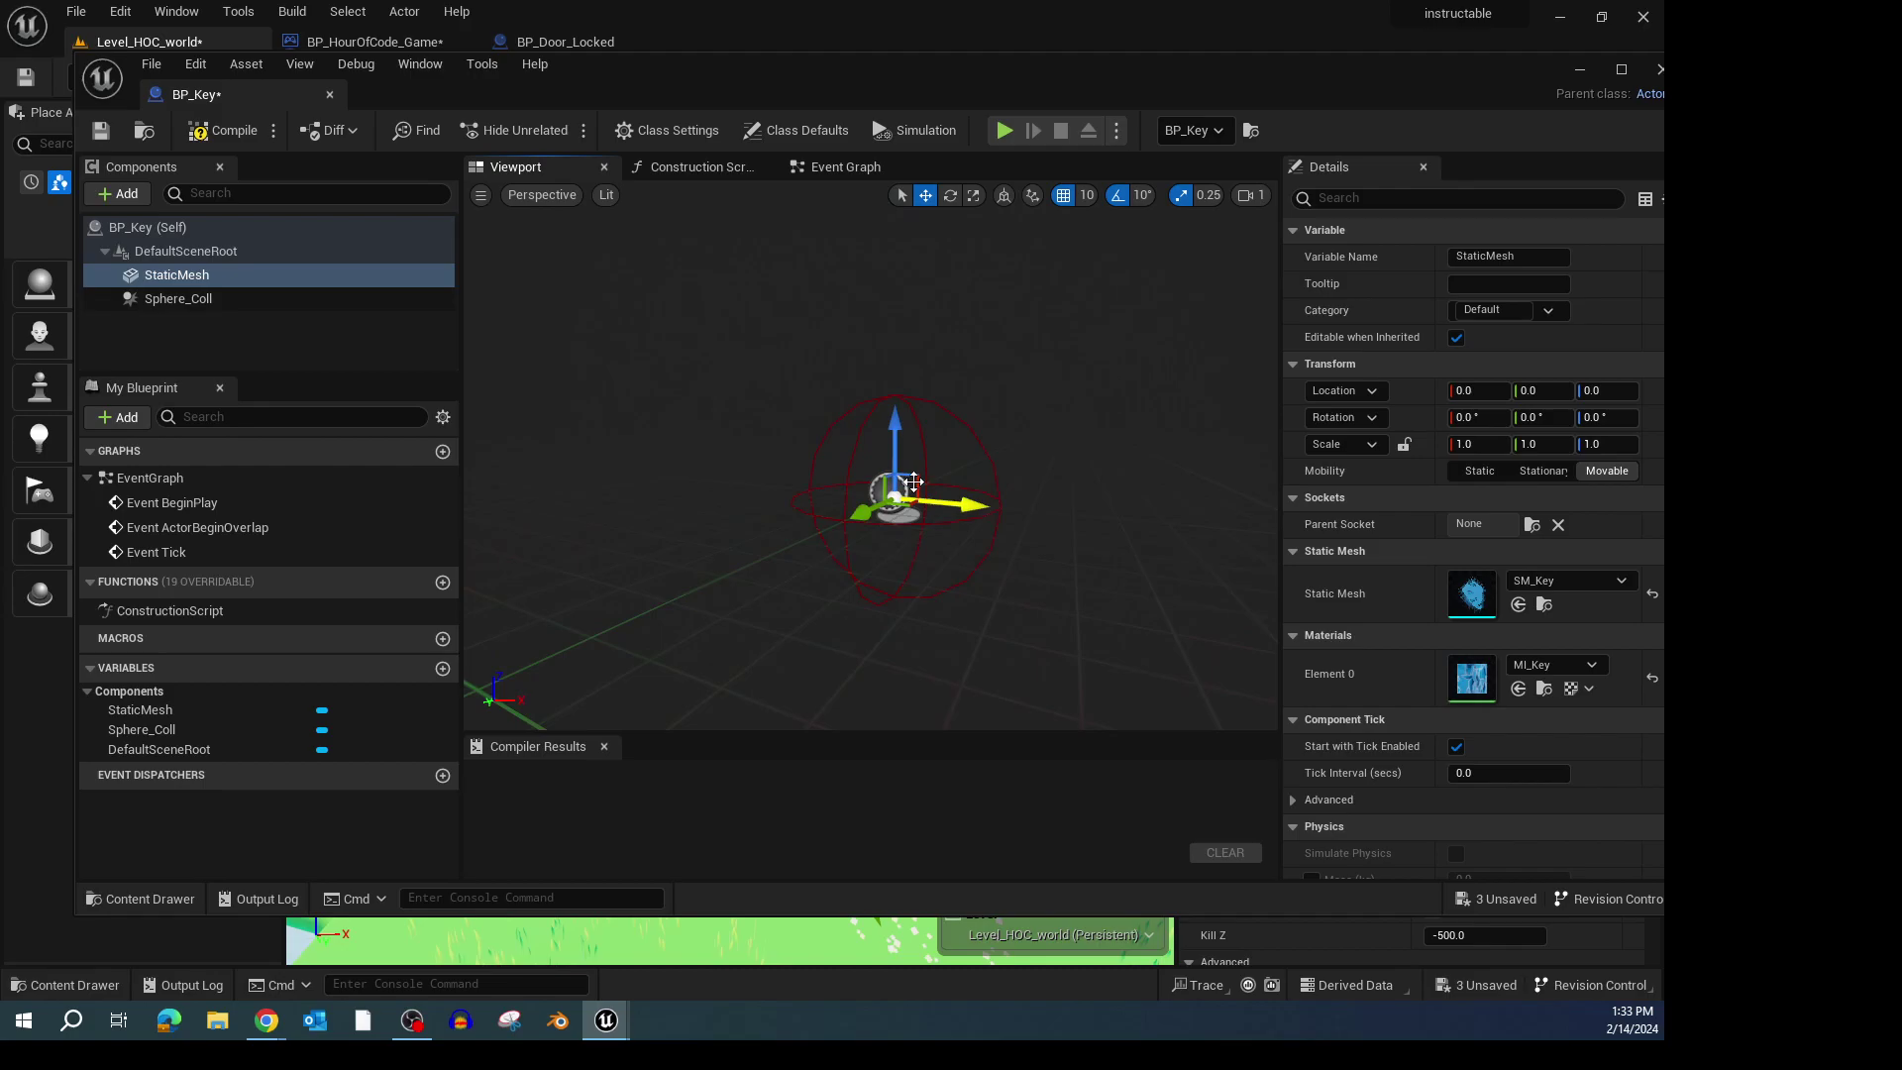
{"action": "scroll", "coordinate": [1001, 555], "scroll_direction": "down", "scroll_amount": 3}
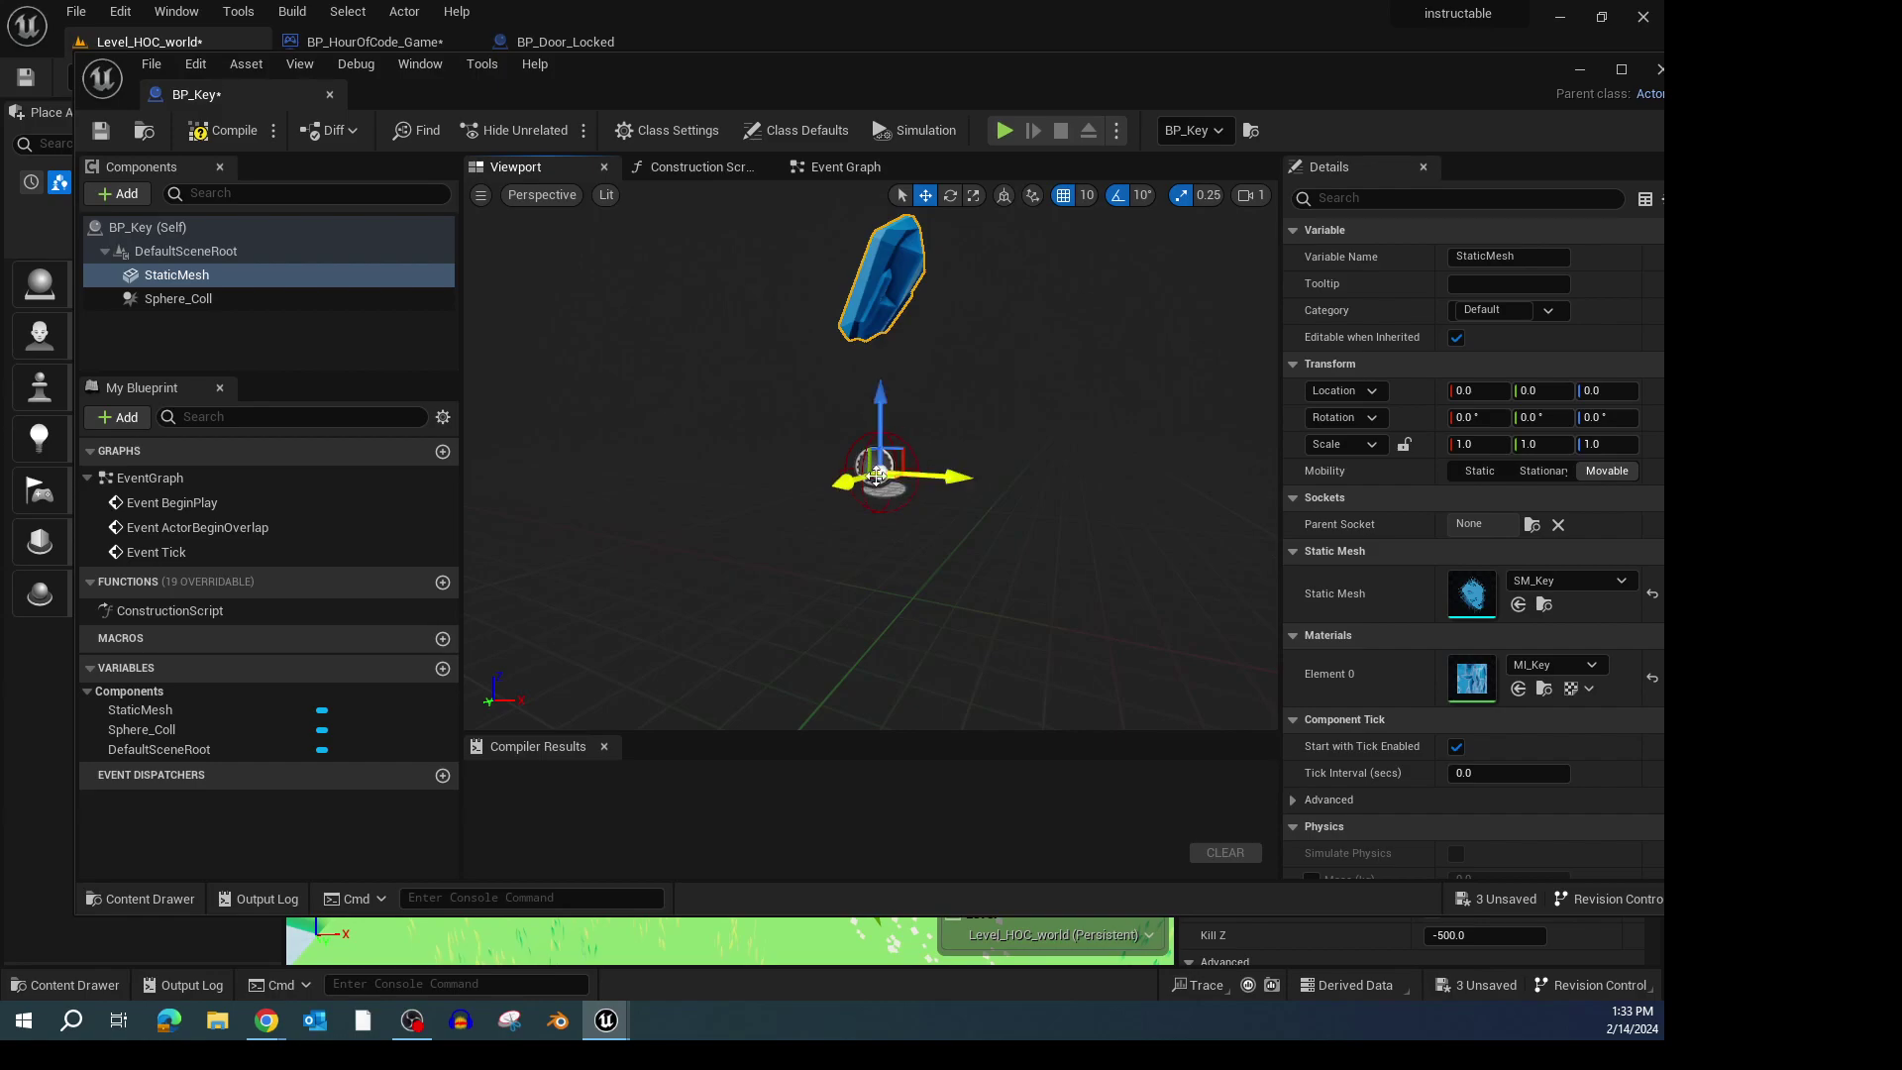
{"action": "left_click", "coordinate": [164, 296]}
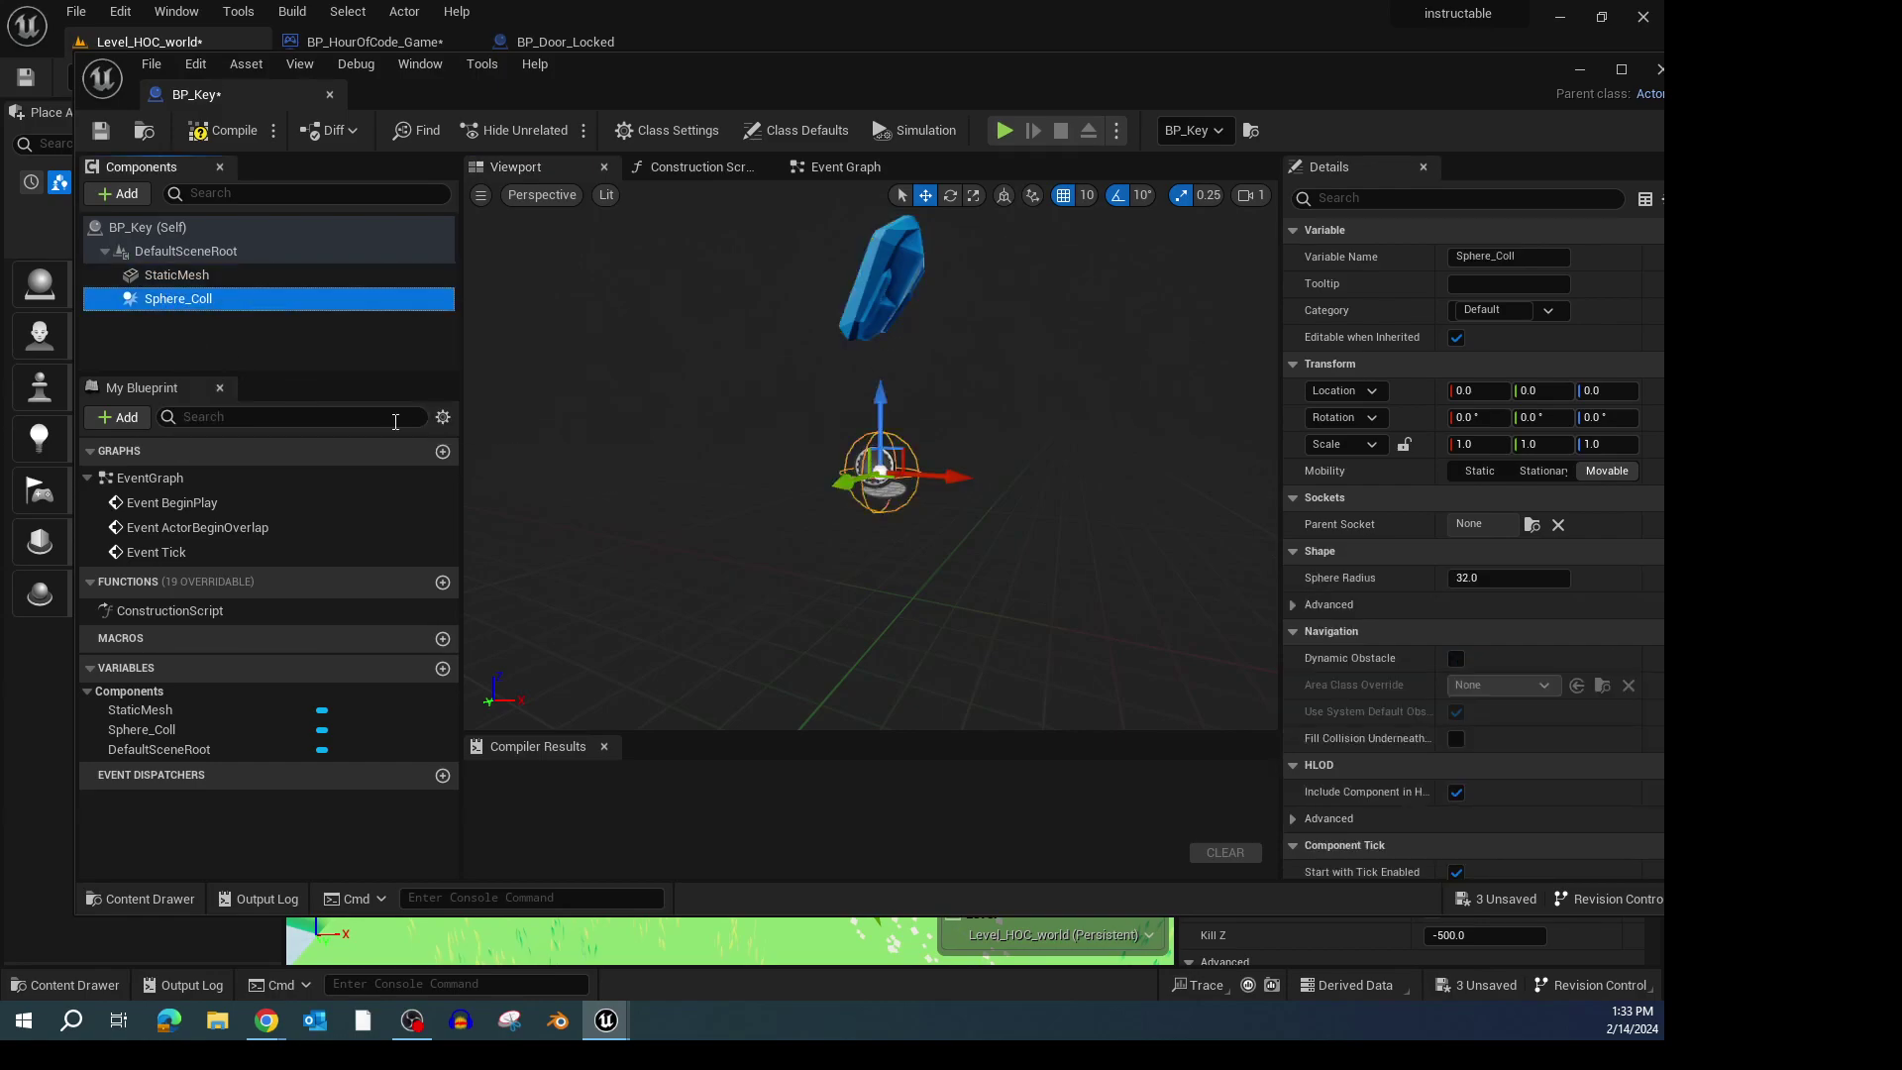
{"action": "left_click_drag", "start_coordinate": [881, 401], "coordinate": [881, 205]}
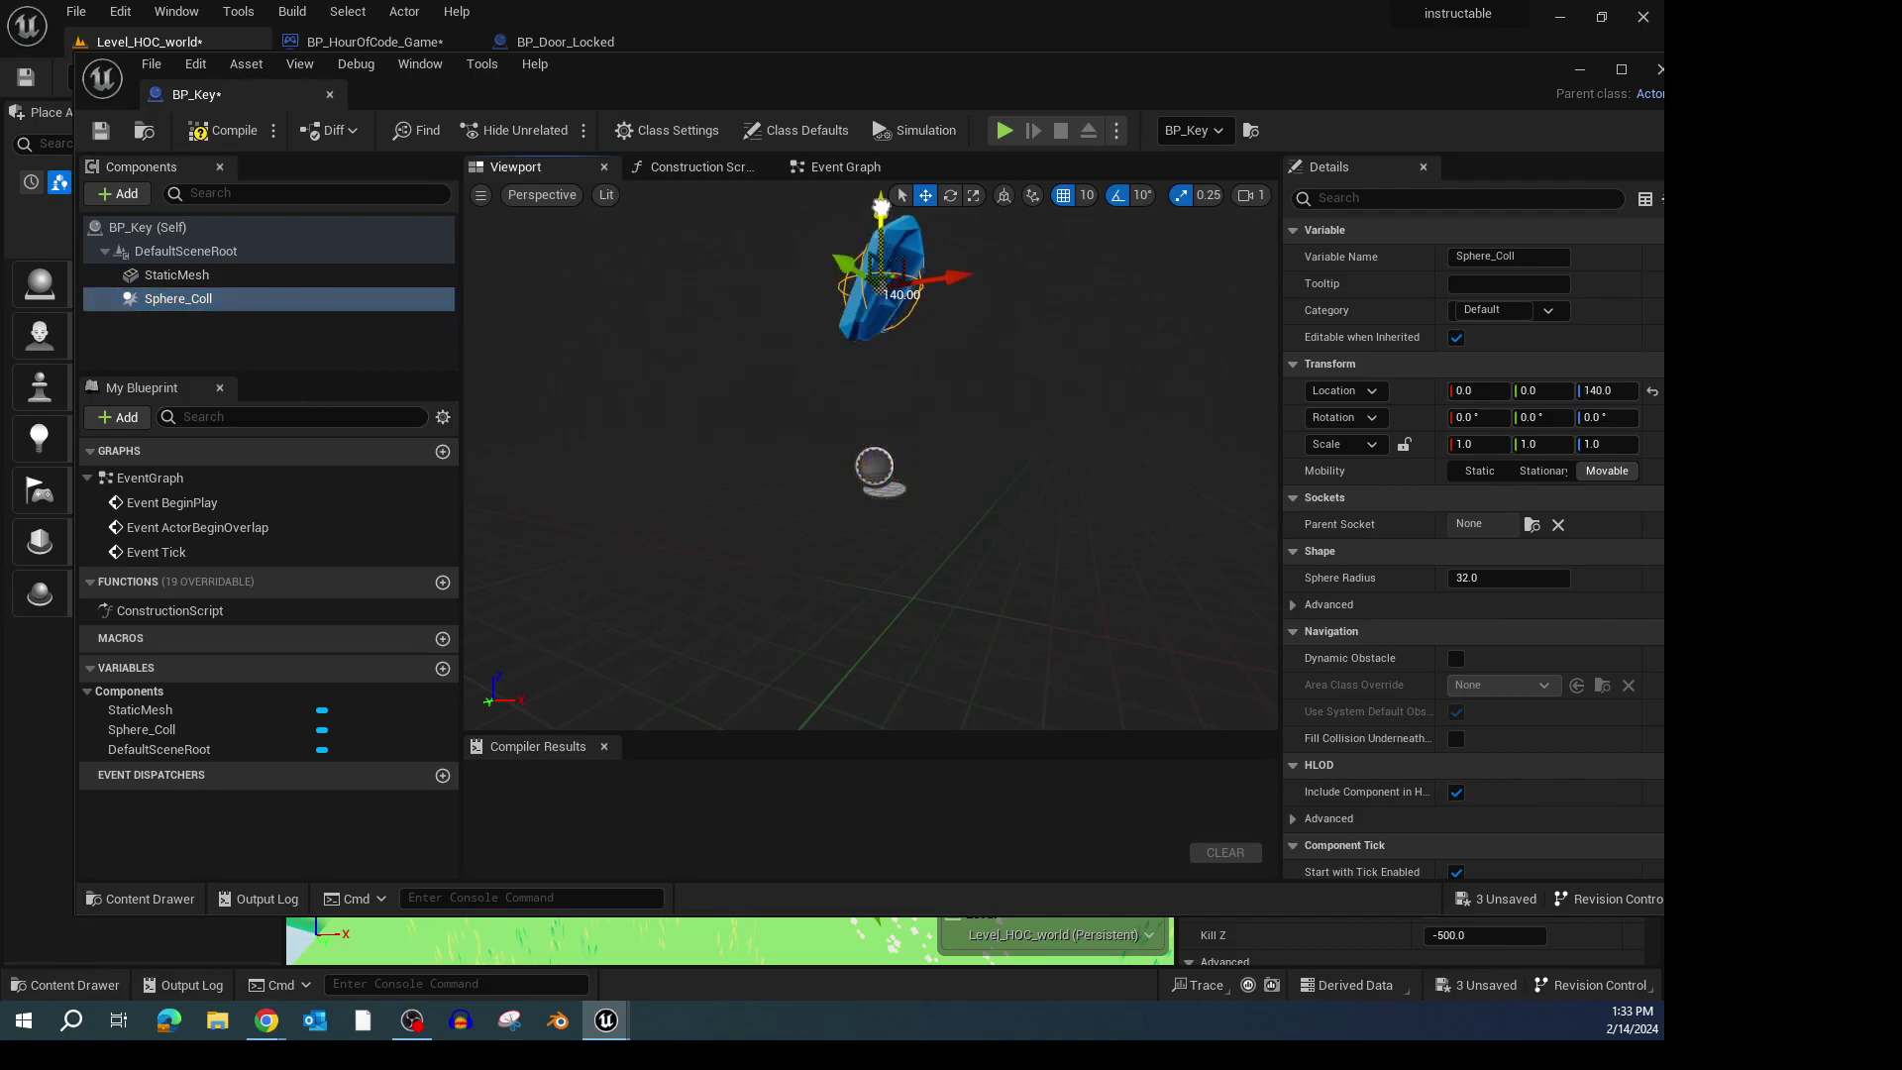
{"action": "right_click_drag", "start_coordinate": [978, 371], "coordinate": [994, 382]}
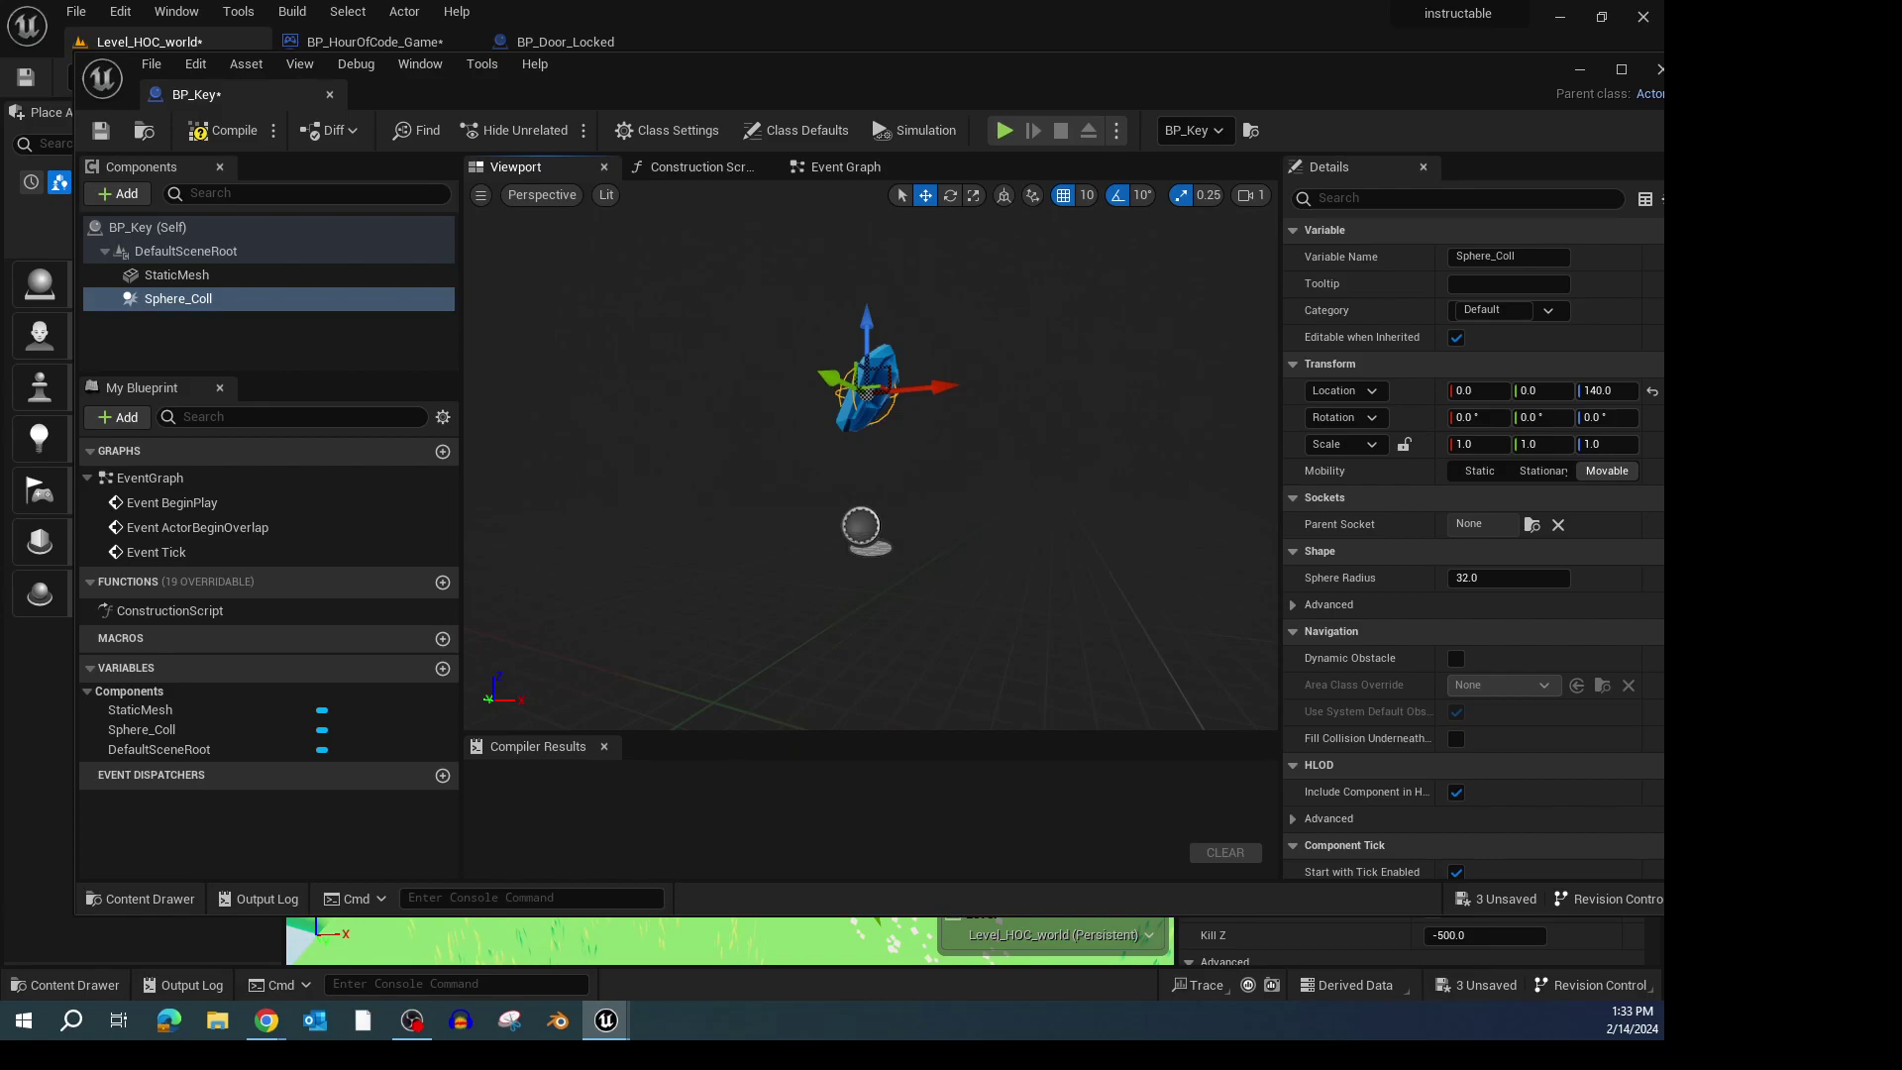
{"action": "scroll", "coordinate": [1387, 743], "scroll_direction": "down", "scroll_amount": 1}
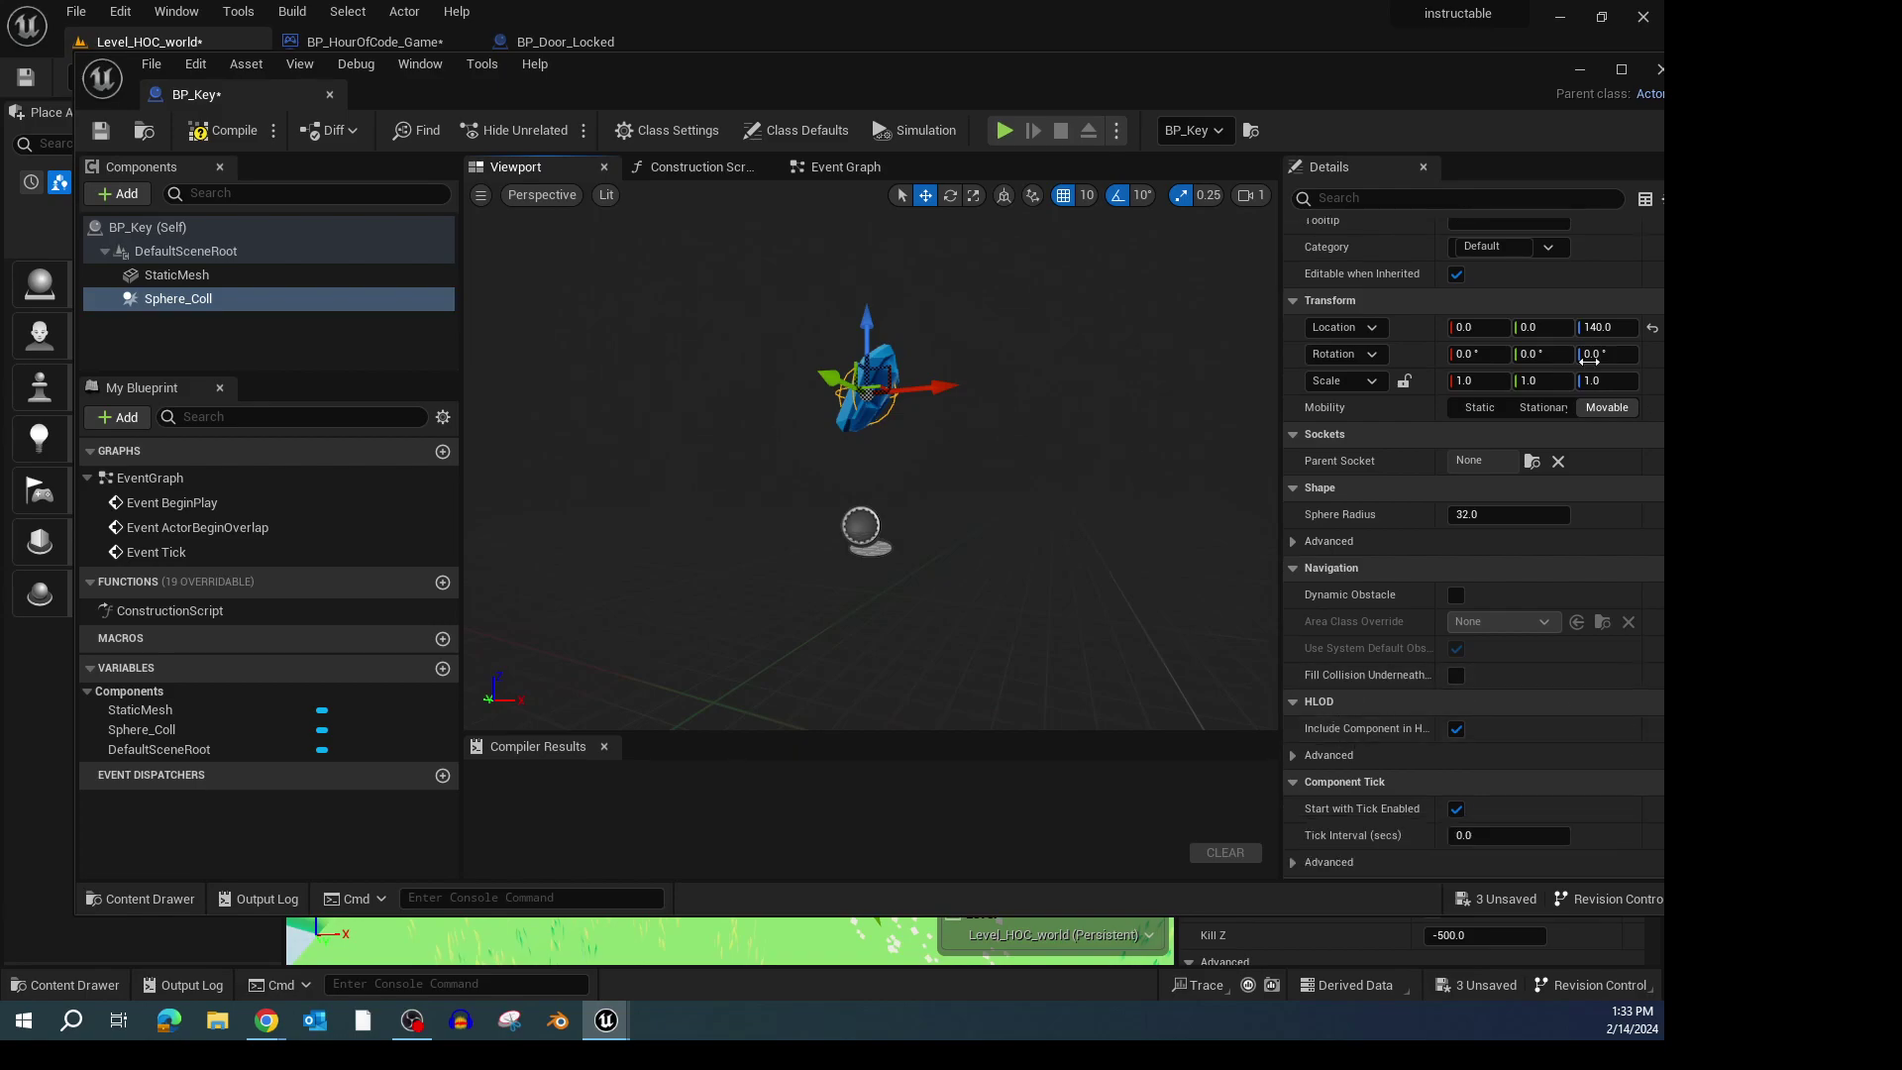
Compile and save BP_Key, and dock its floating editor window beside the other open asset tabs
{"action": "left_click", "coordinate": [220, 130]}
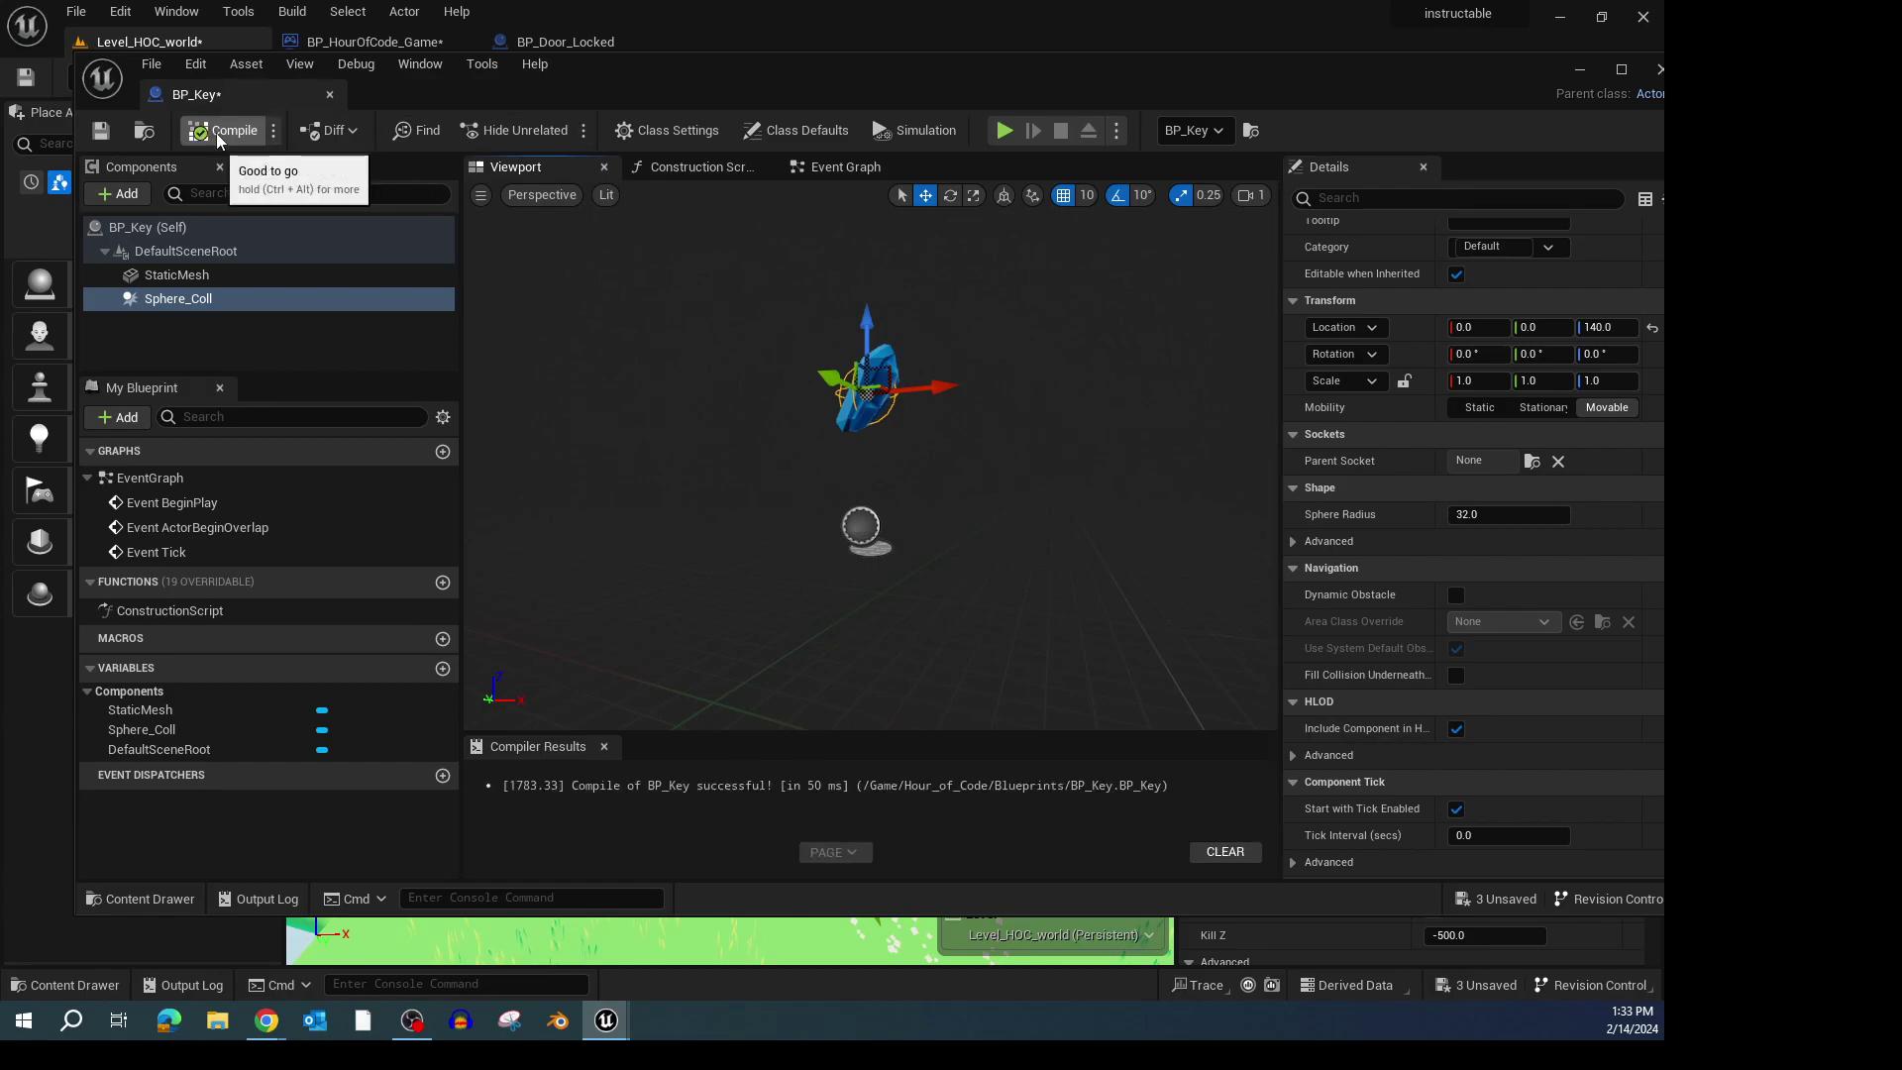
{"action": "left_click", "coordinate": [101, 132]}
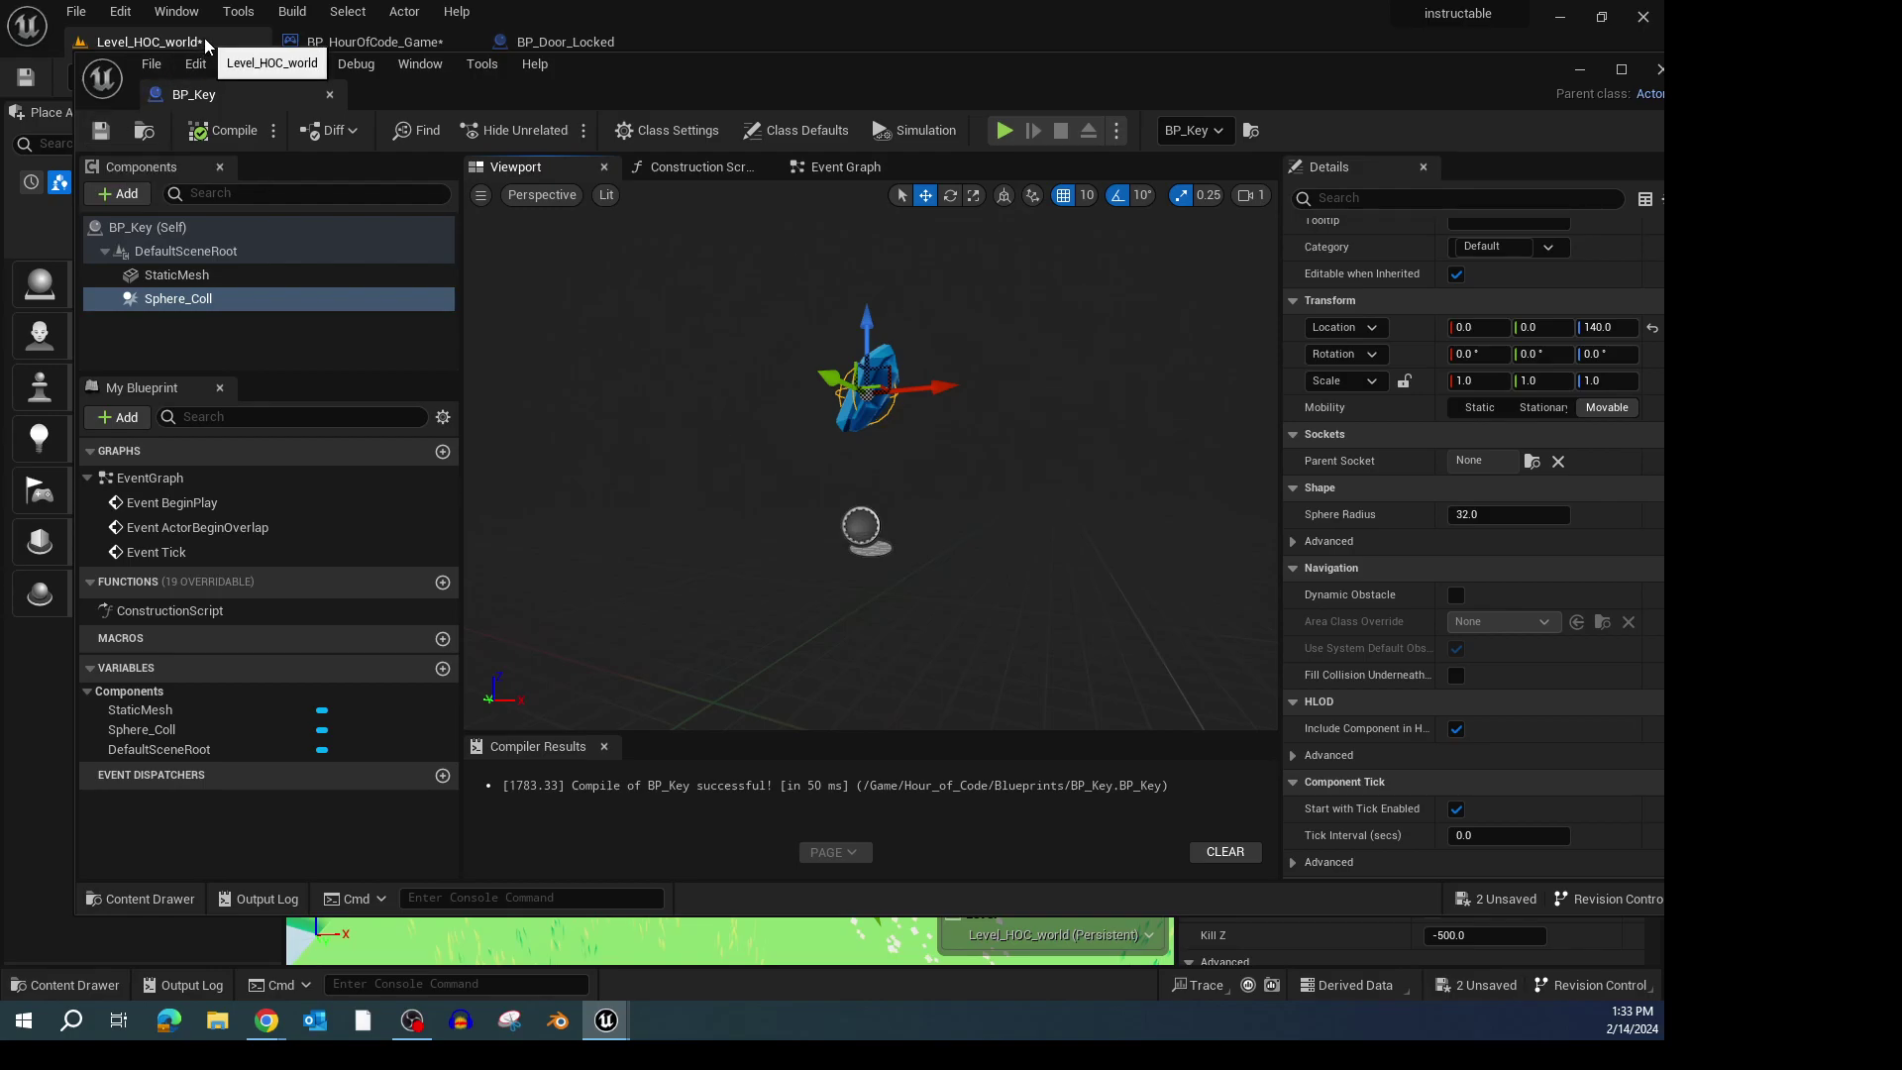
{"action": "left_click_drag", "start_coordinate": [210, 96], "coordinate": [733, 38]}
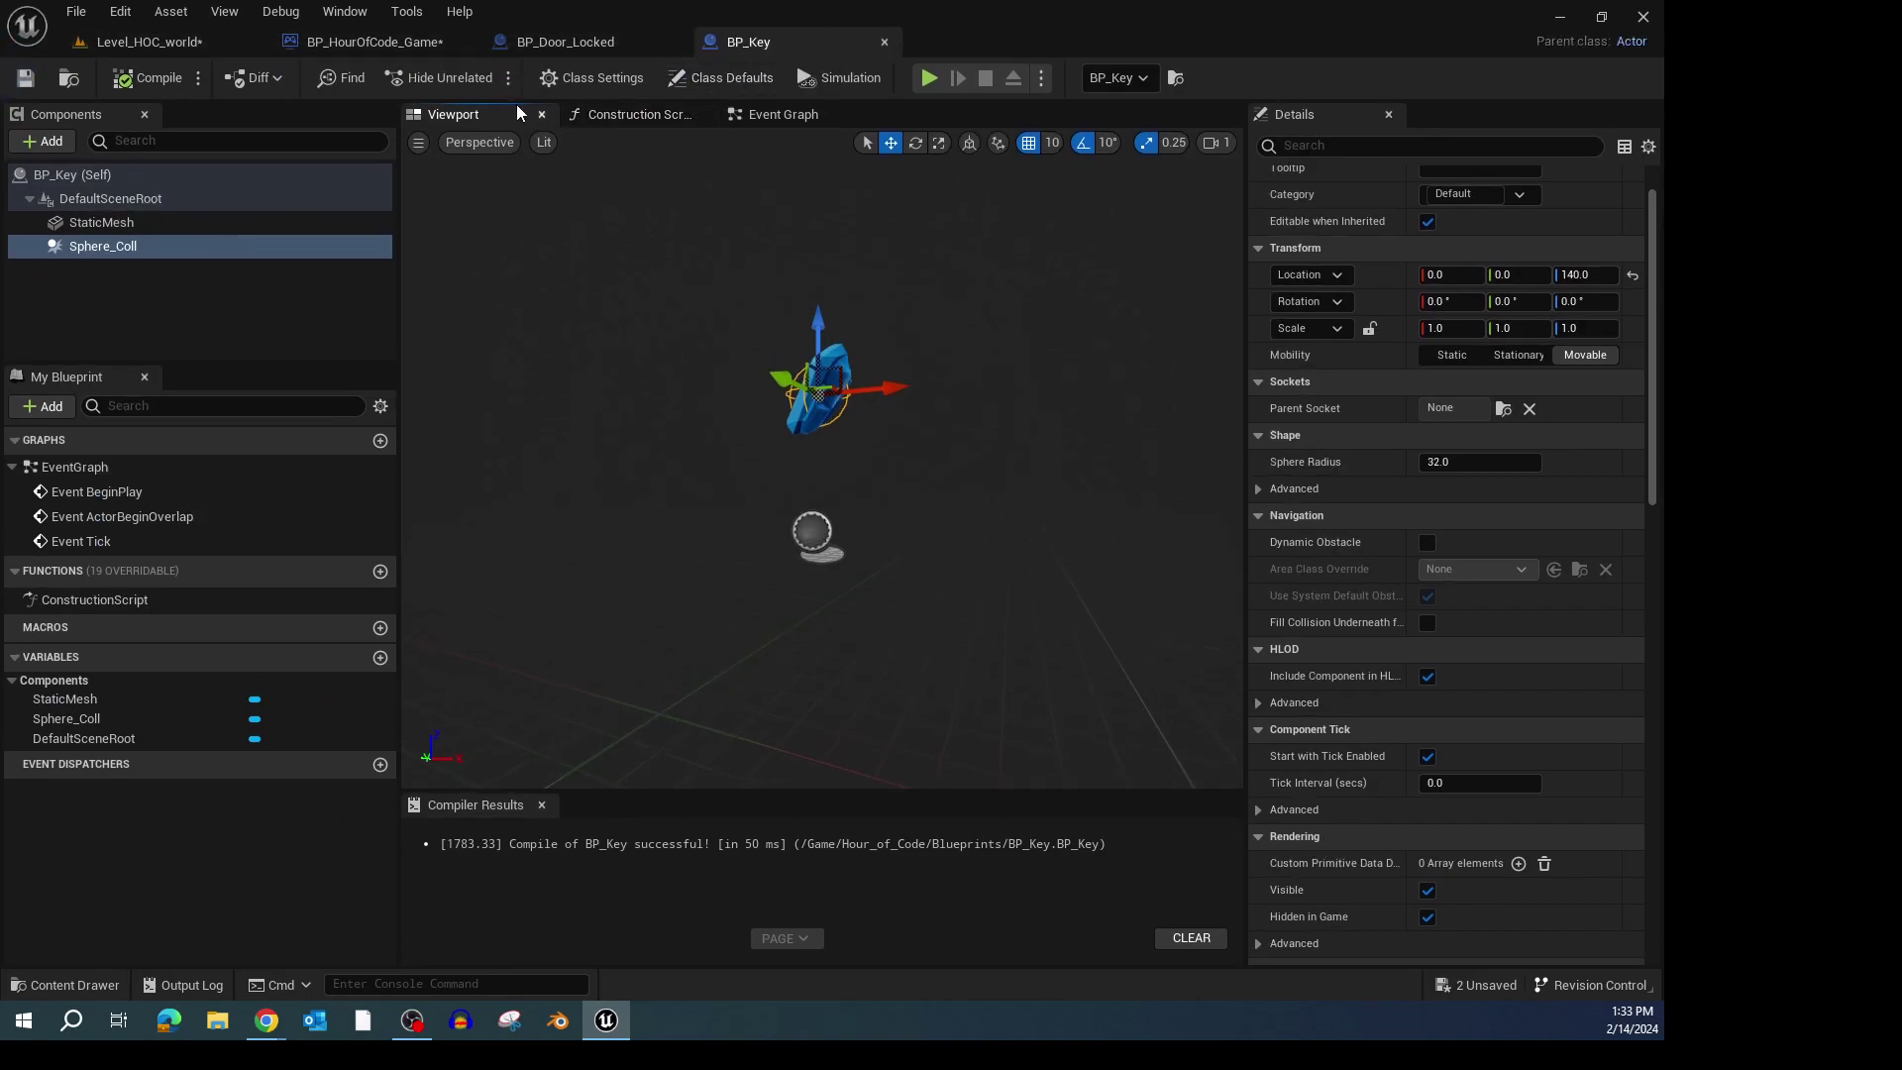
Play-test Level_HOC_world, running the character through the key in front of the building and onto the entrance ramp, and end the session
{"action": "left_click", "coordinate": [149, 41]}
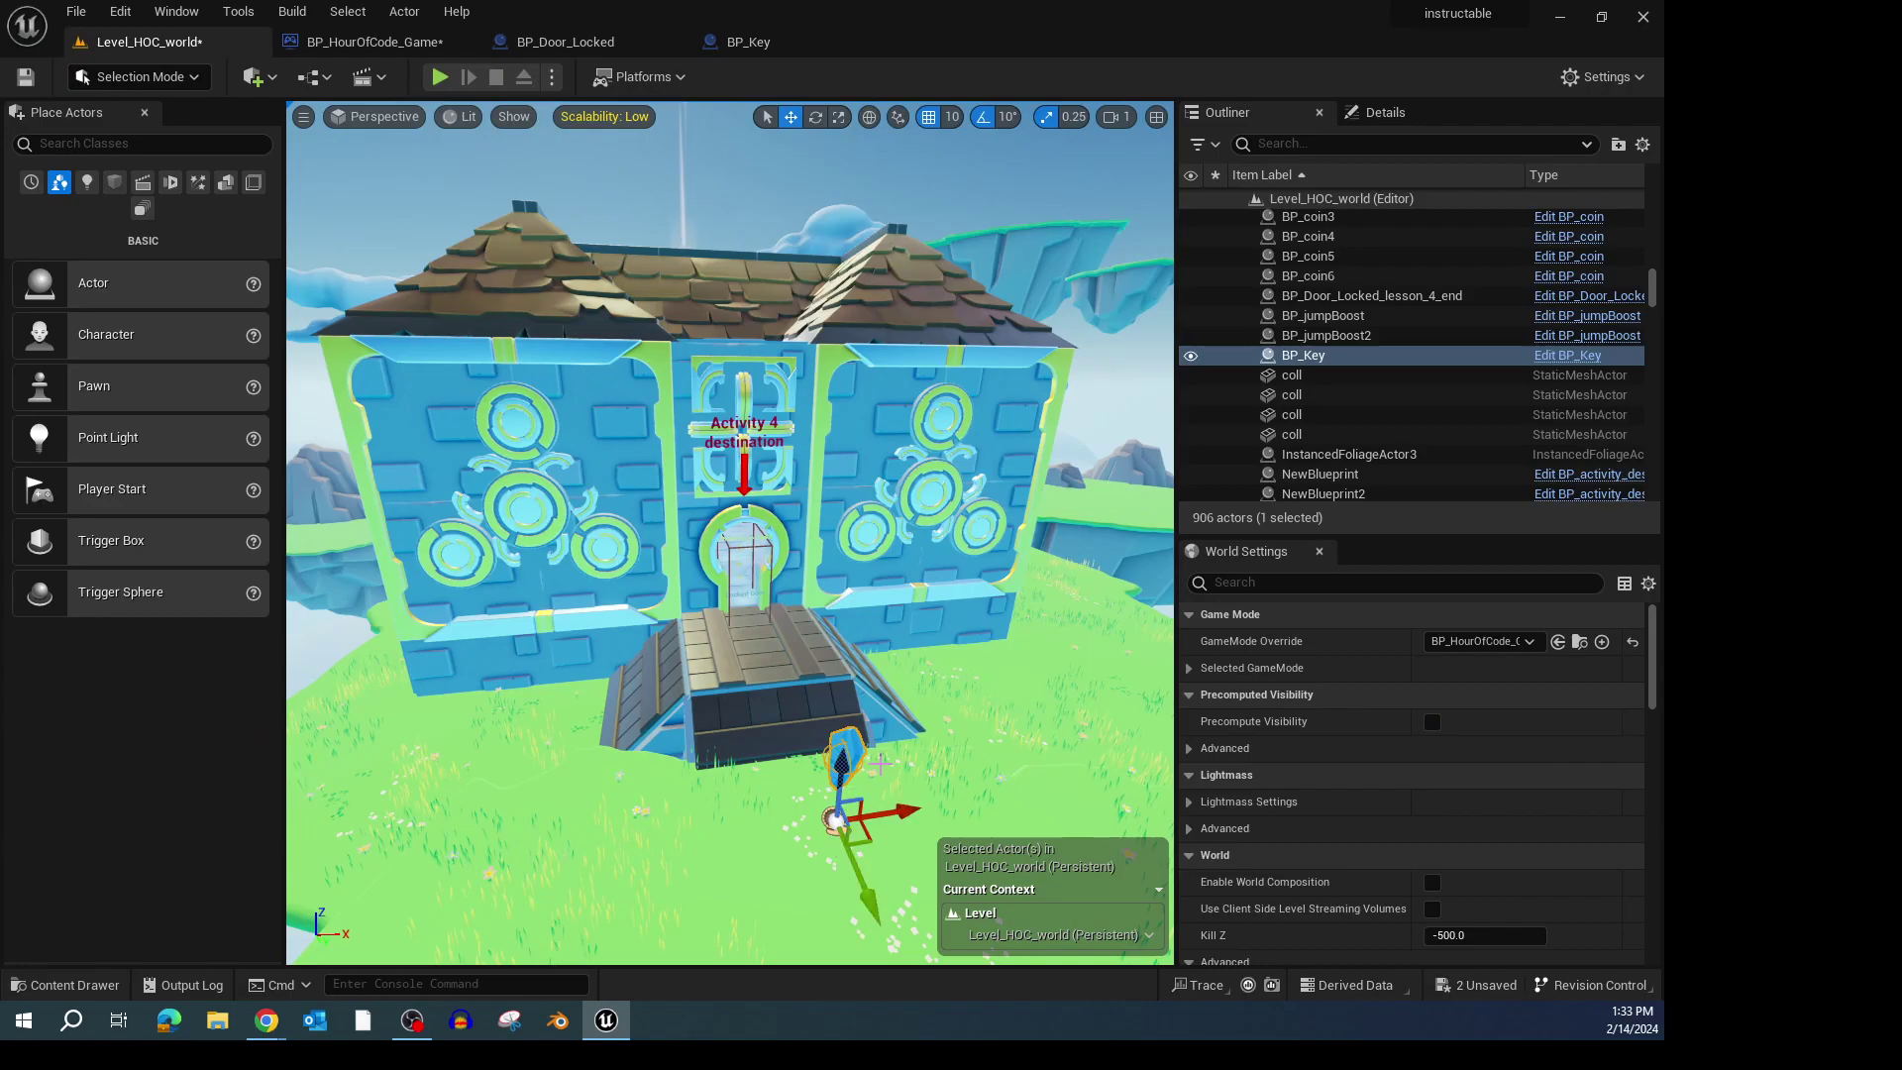
{"action": "scroll", "coordinate": [862, 753], "scroll_direction": "down", "scroll_amount": 1}
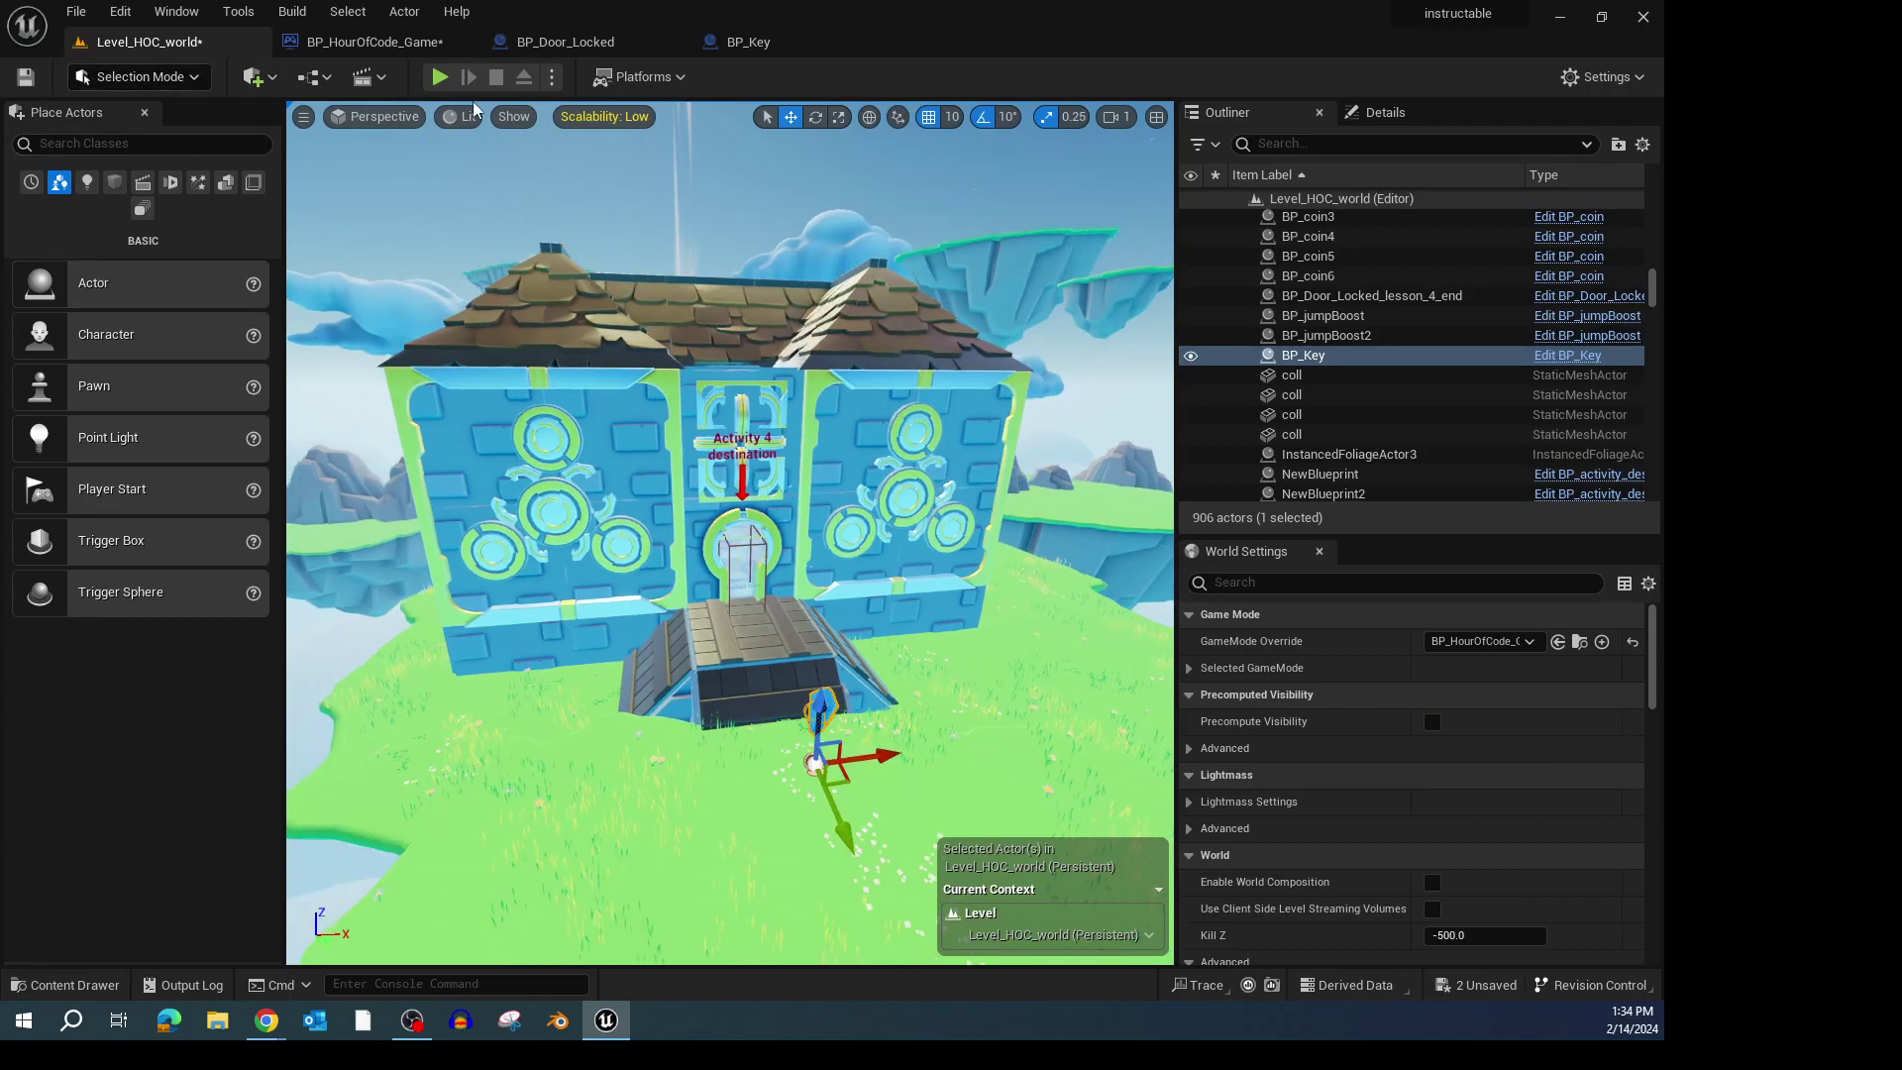
{"action": "left_click", "coordinate": [440, 77]}
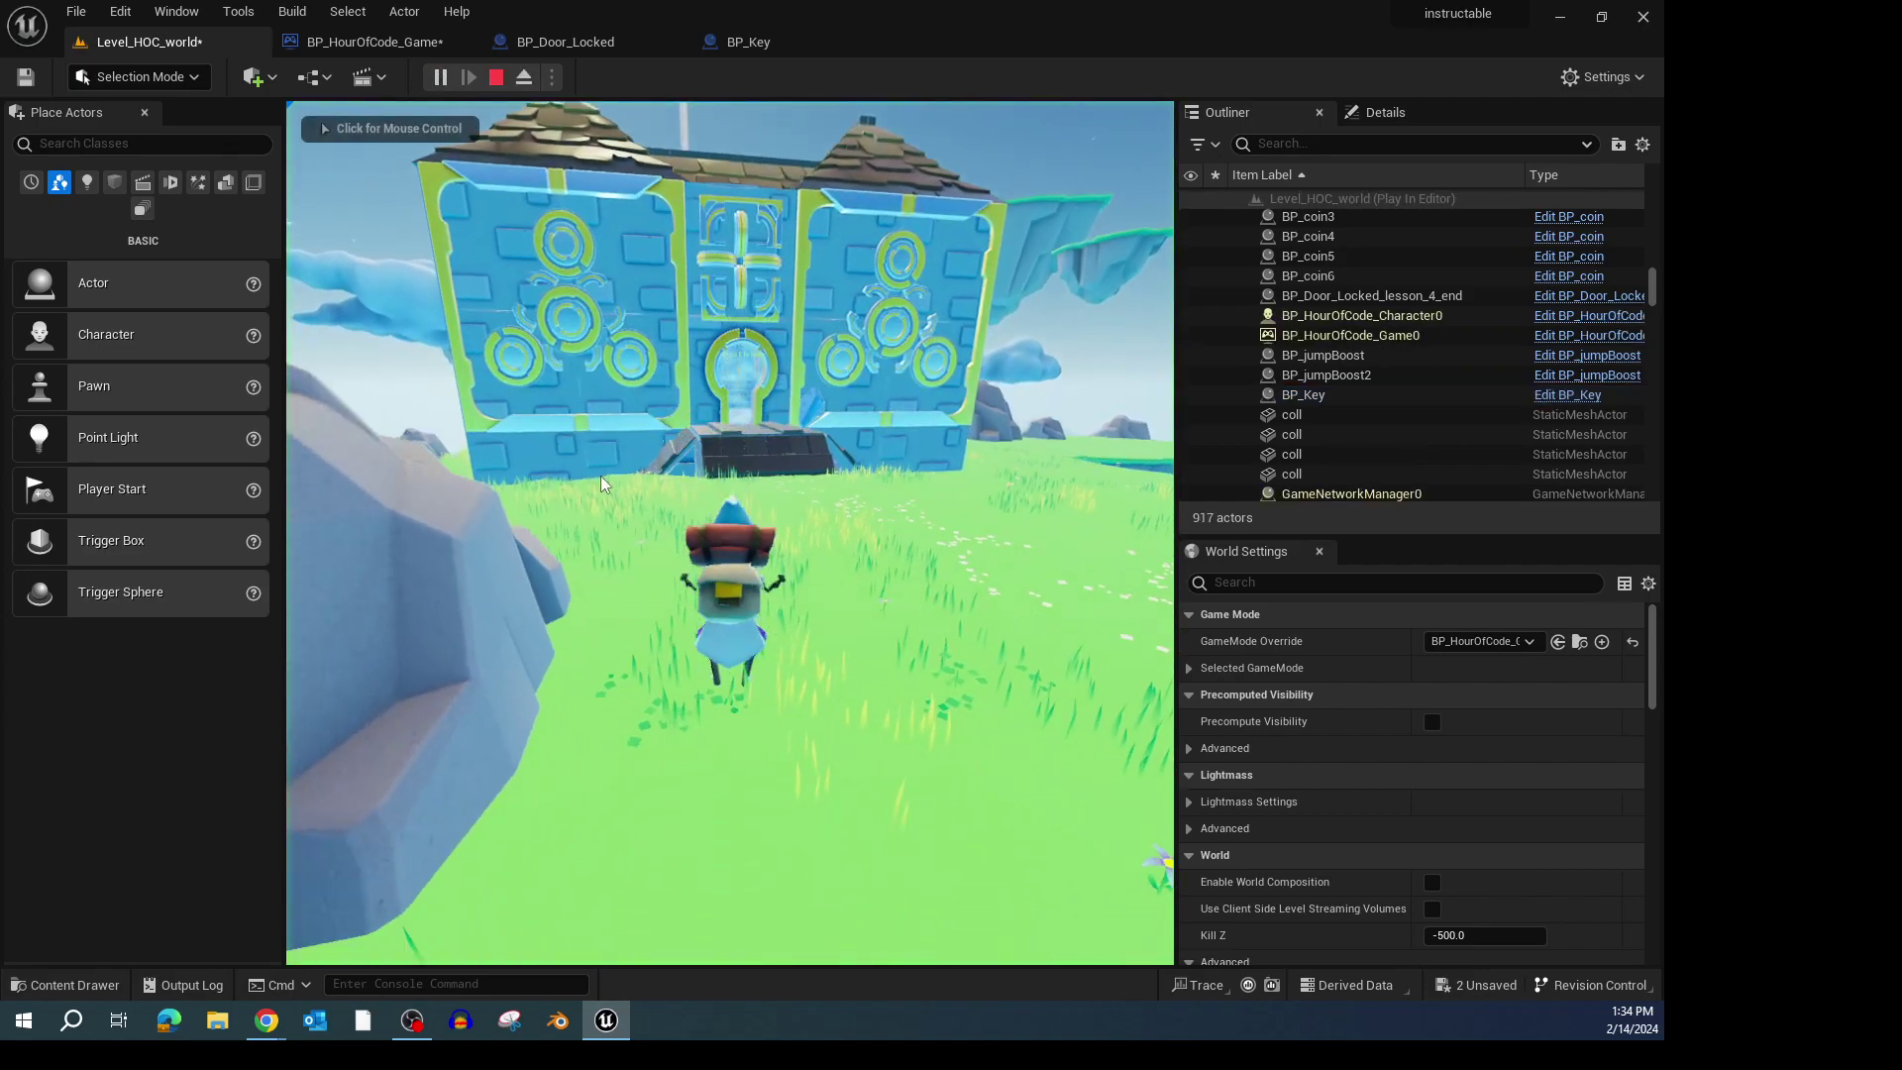
{"action": "left_click", "coordinate": [858, 691]}
{"action": "key", "text": "w"}
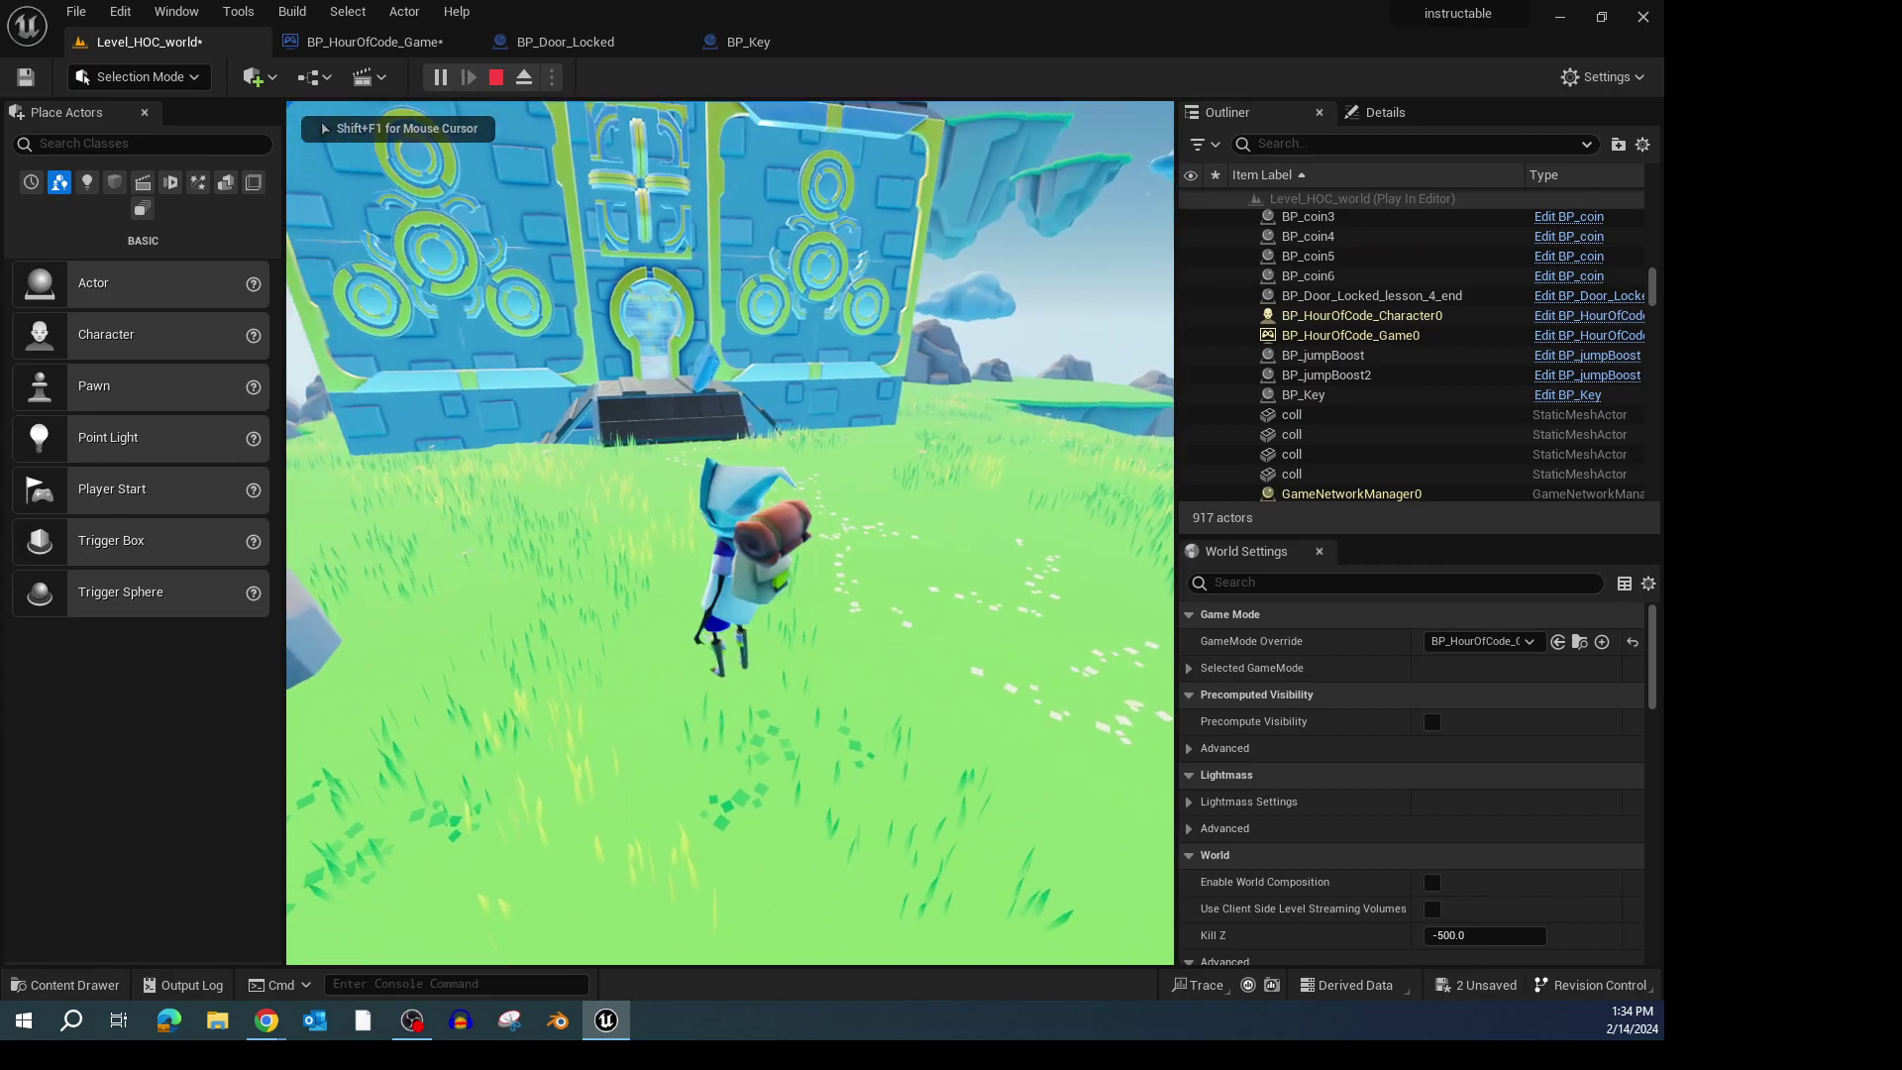
{"action": "key", "text": "w"}
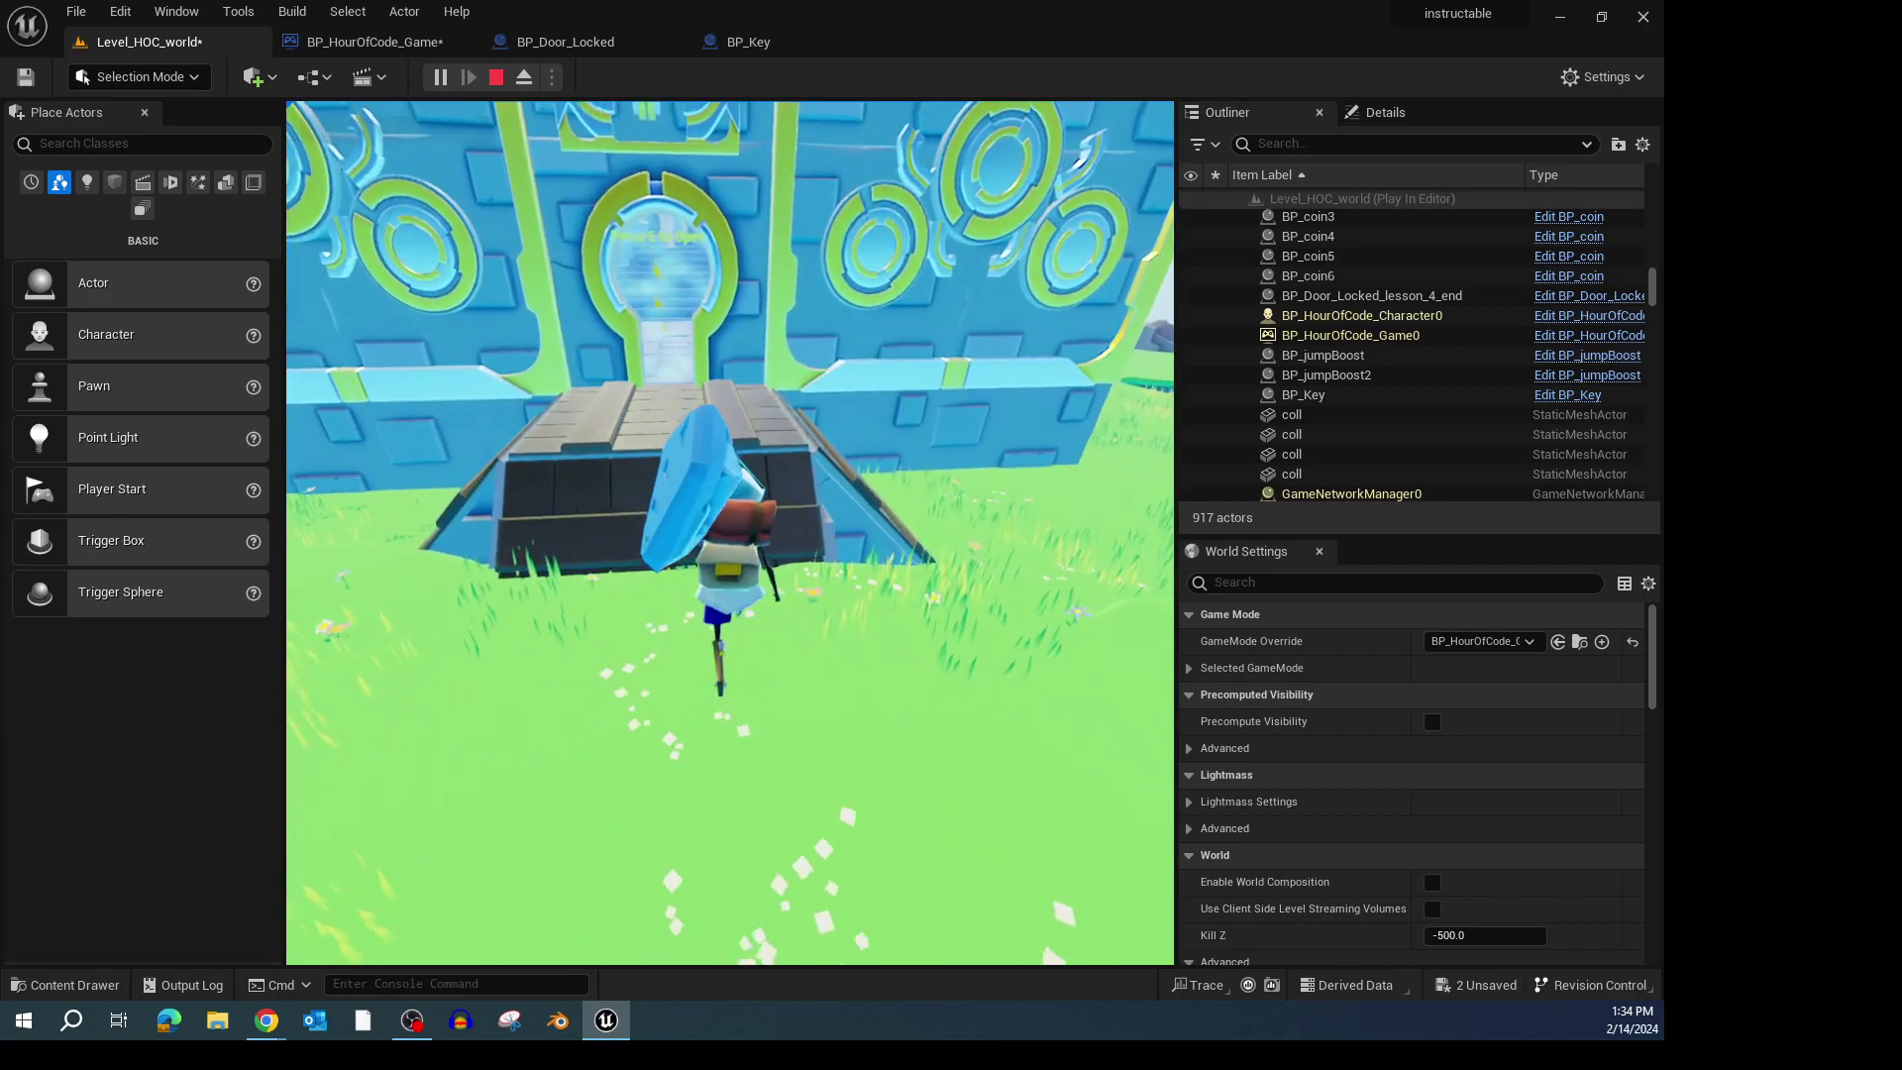
{"action": "key", "text": "s"}
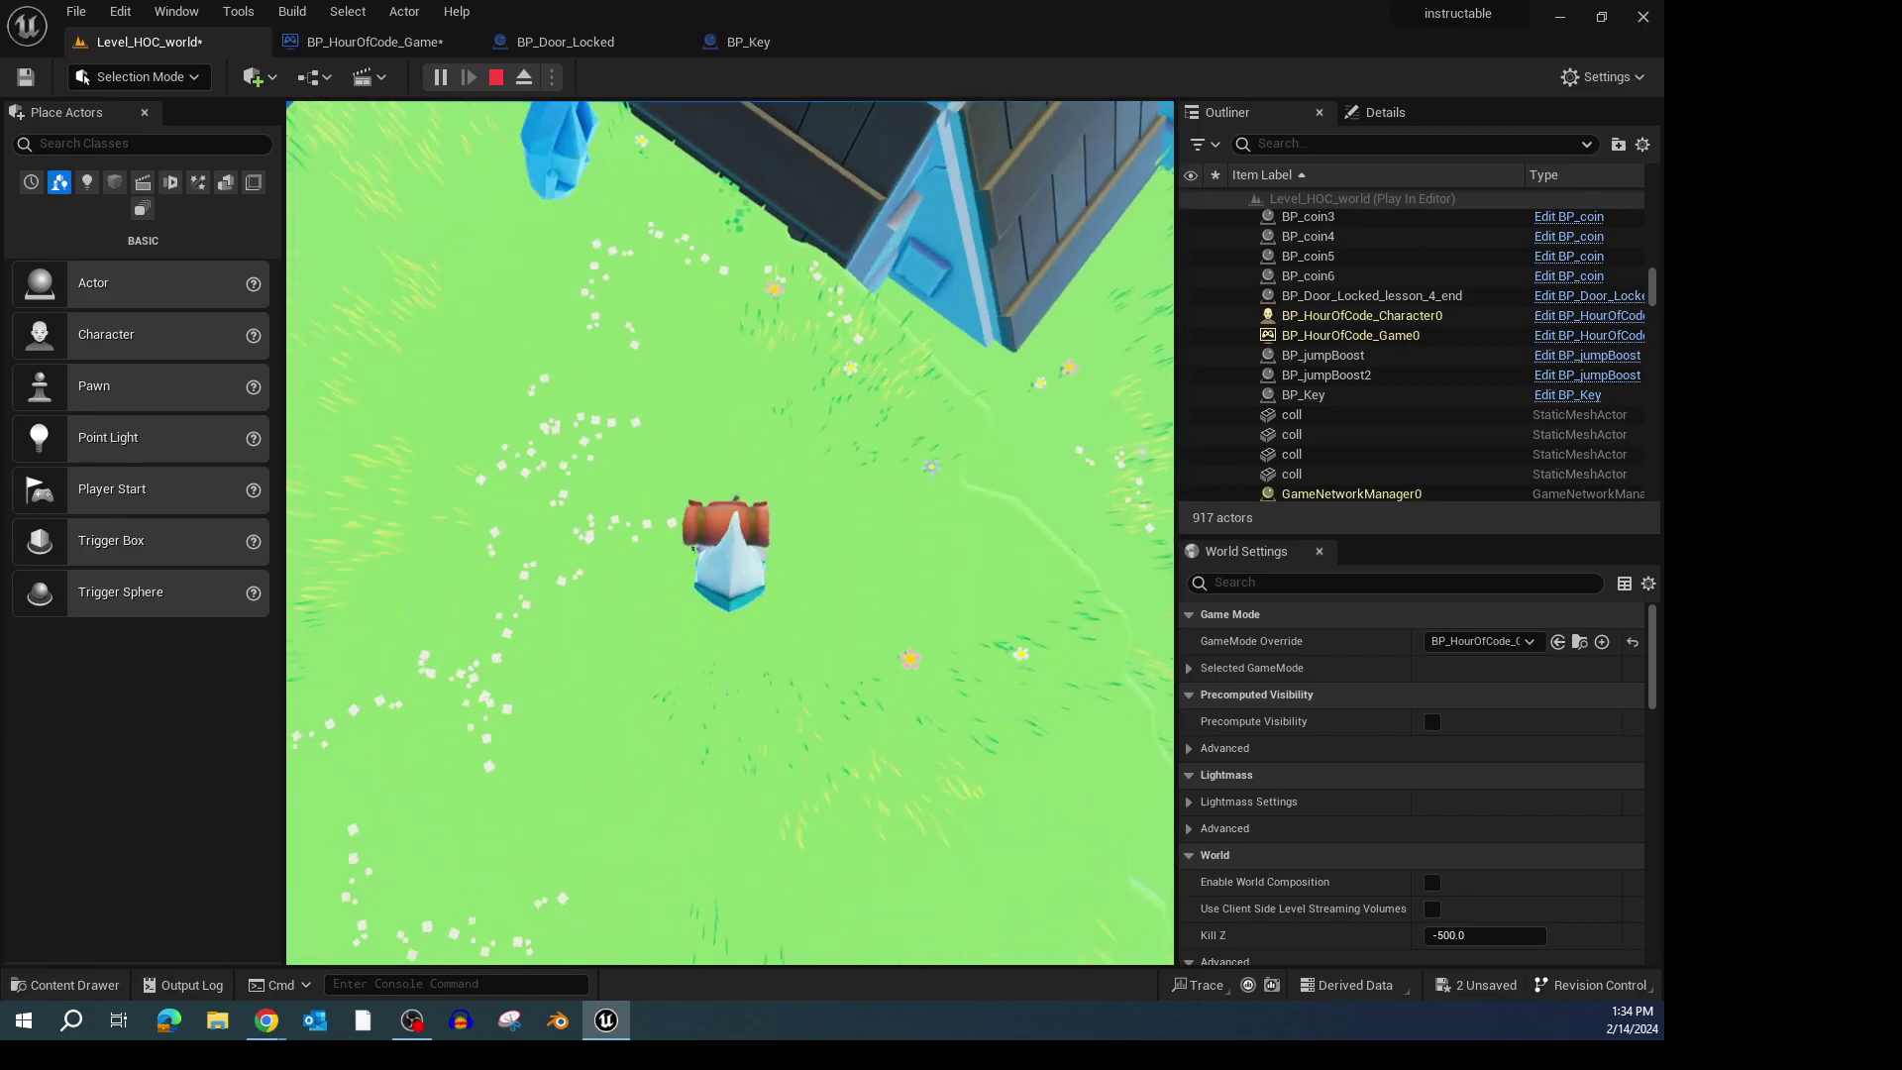
{"action": "key", "text": "w"}
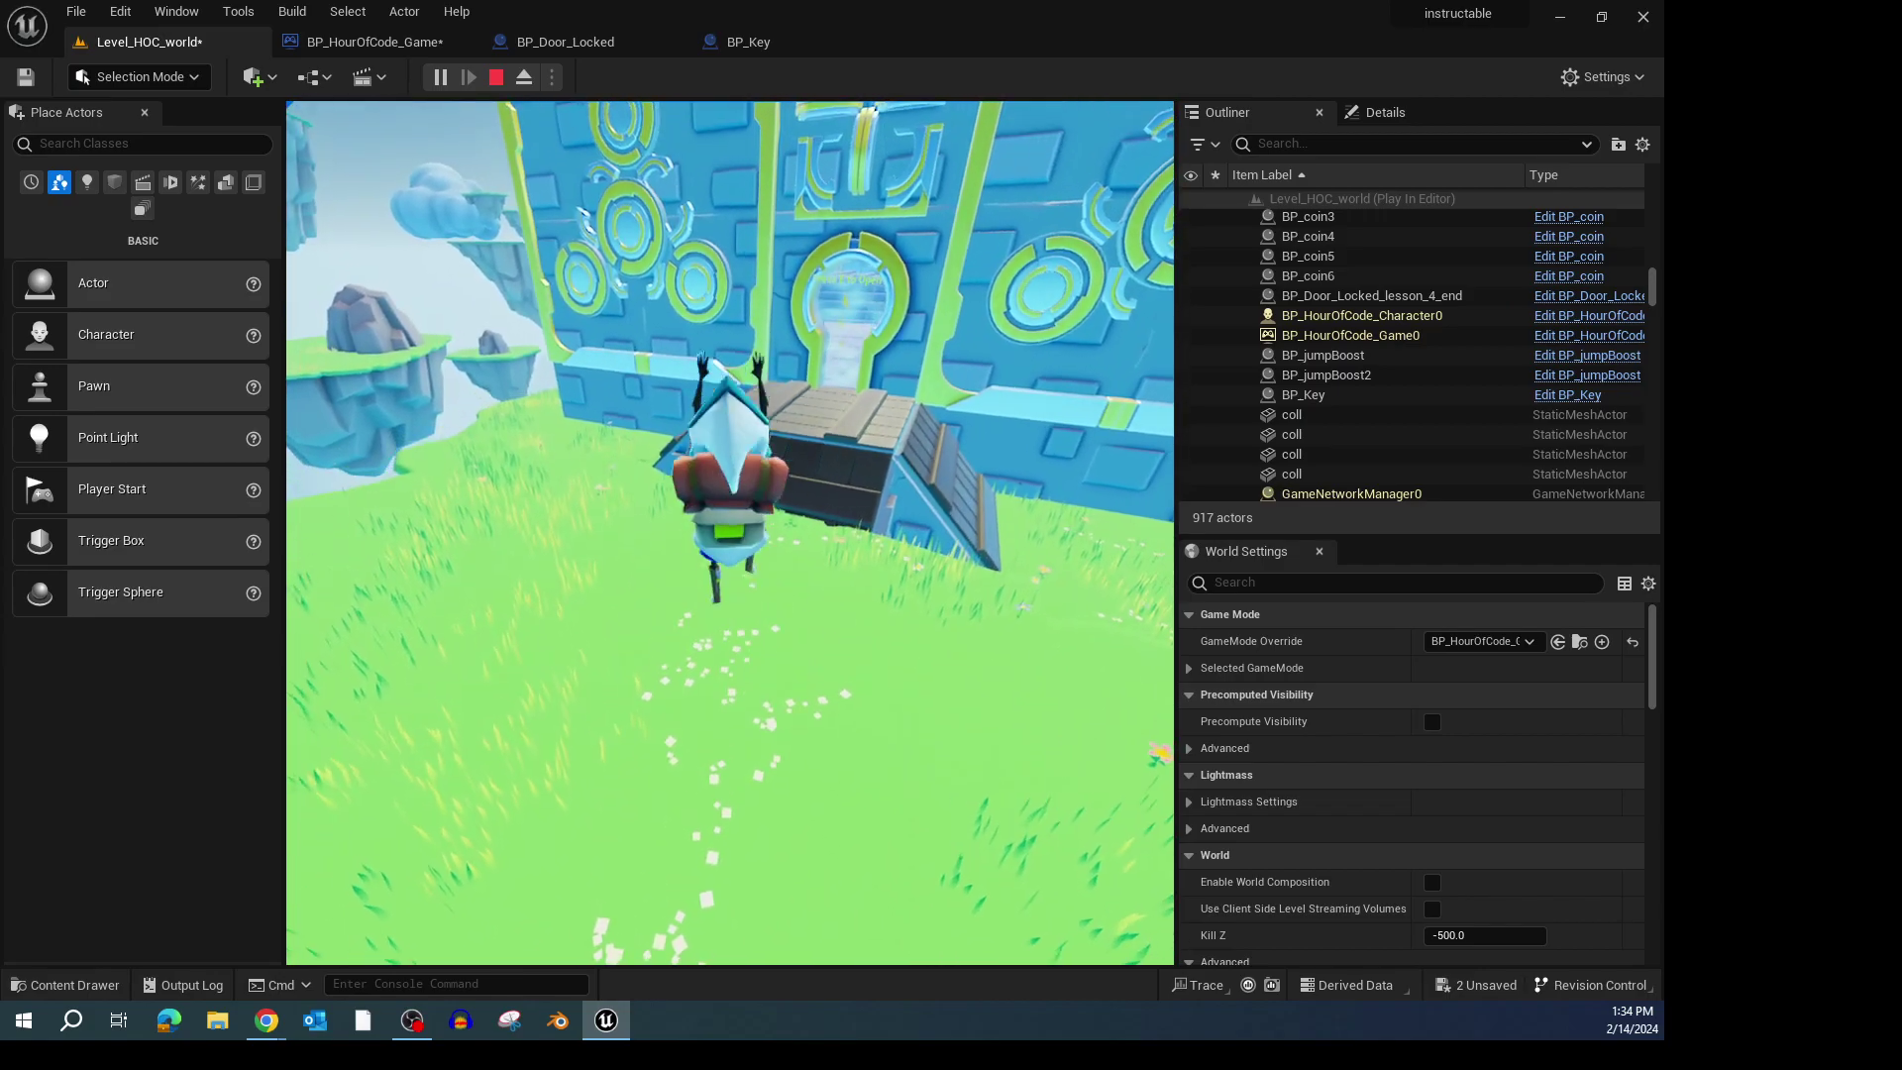
{"action": "key", "text": "w"}
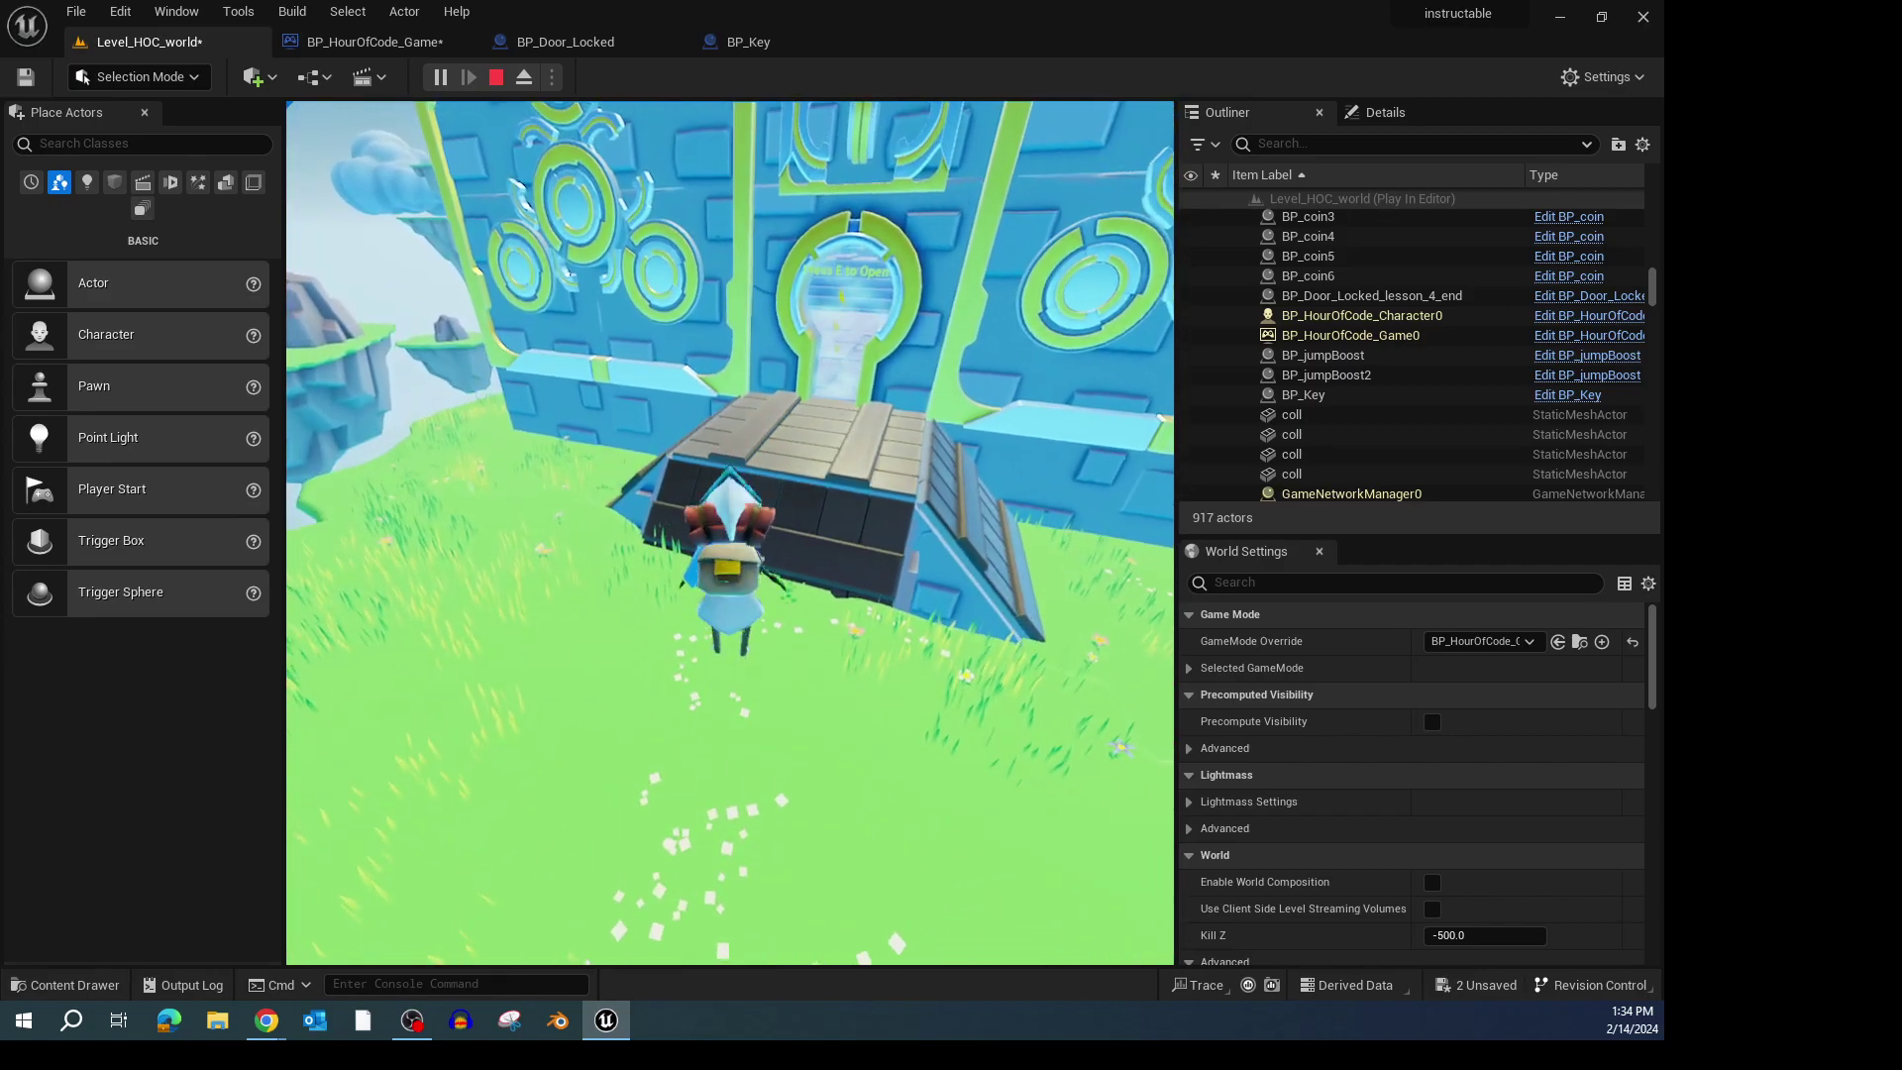
{"action": "key", "text": "s"}
{"action": "key", "text": "w"}
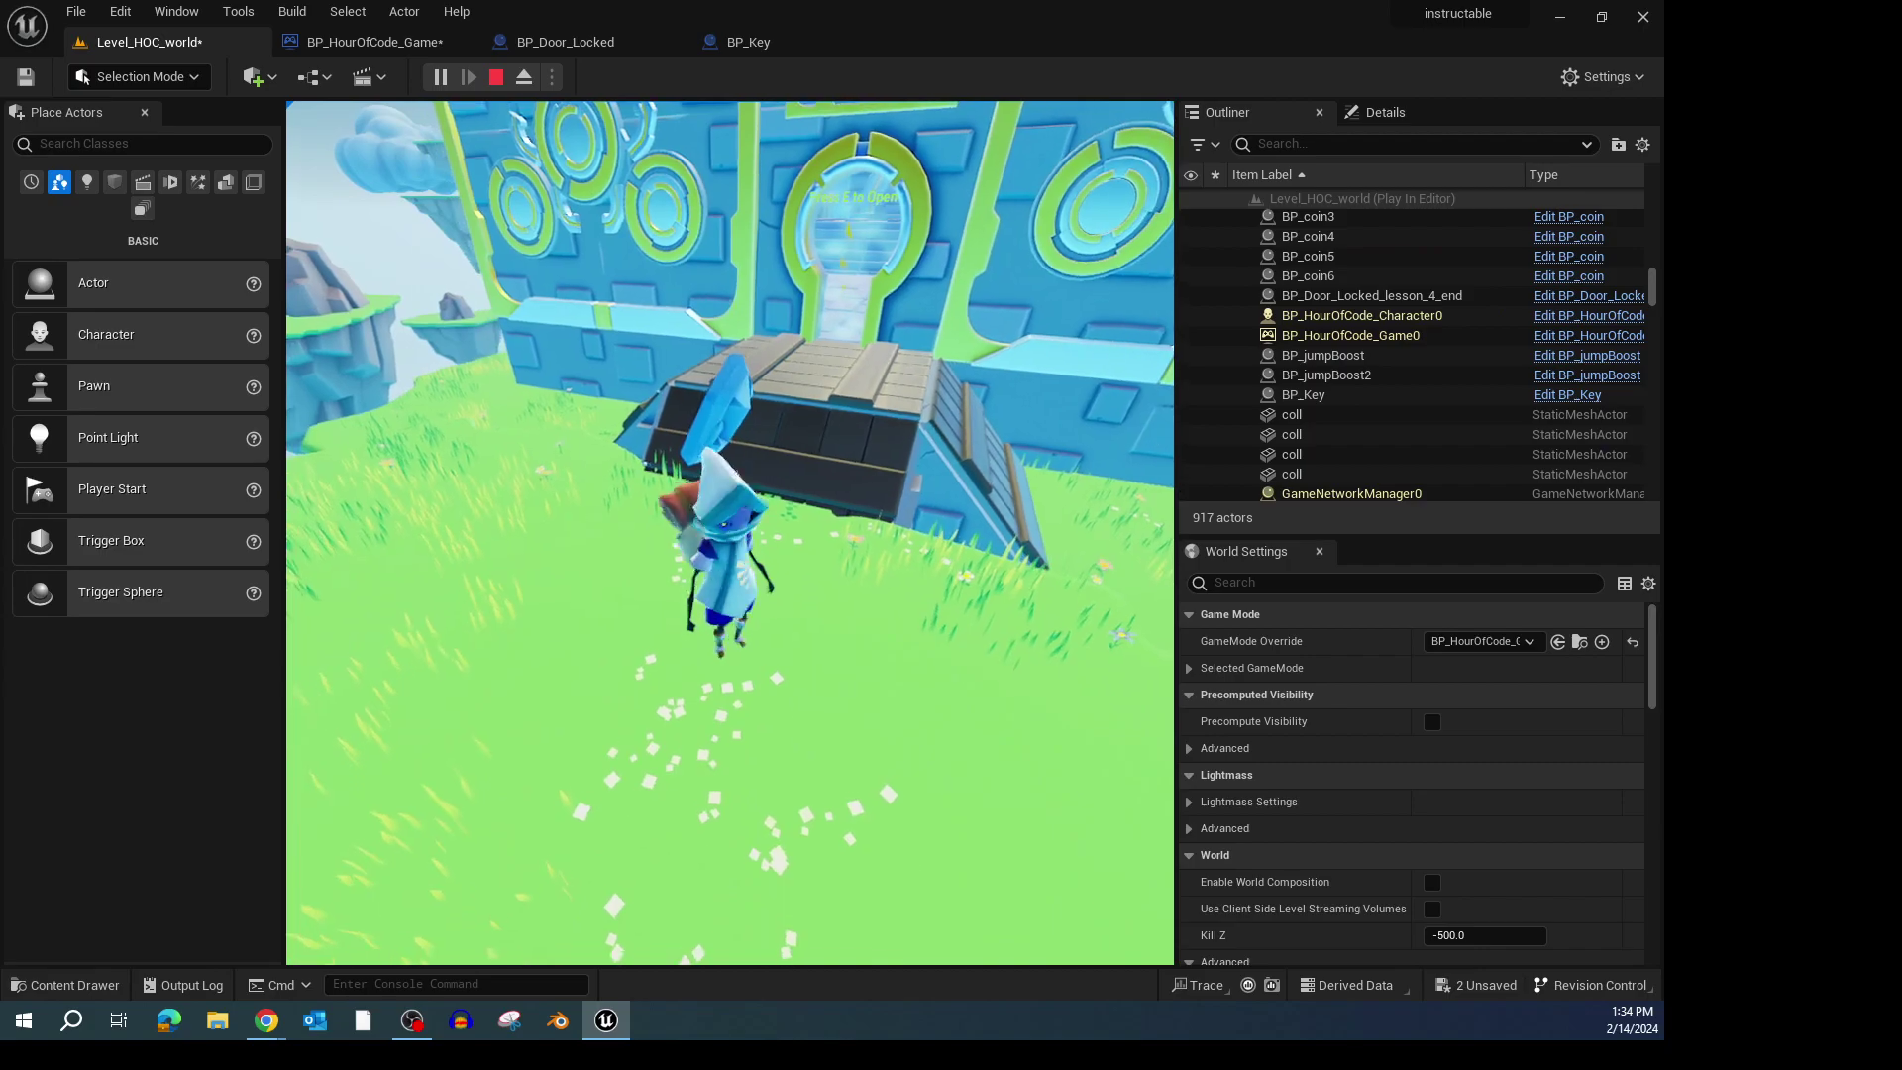
{"action": "key", "text": "w"}
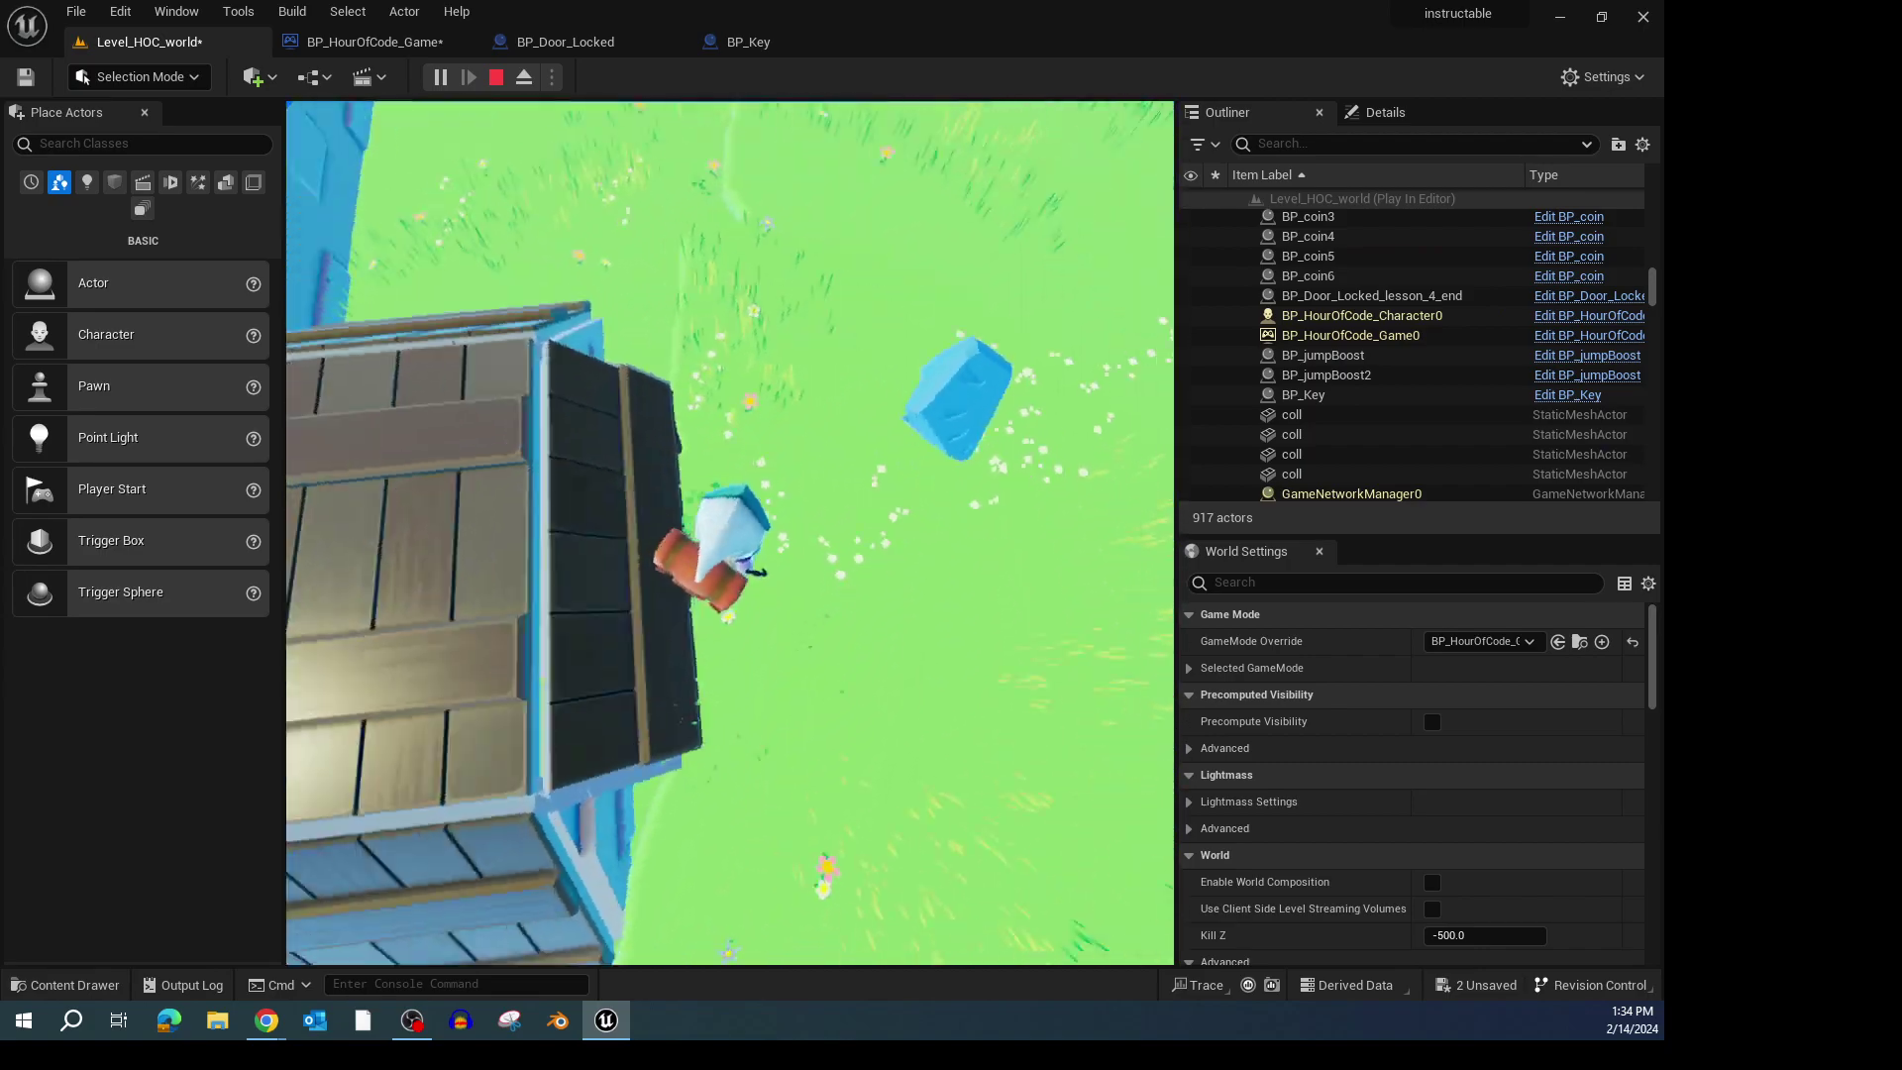
{"action": "key", "text": "w"}
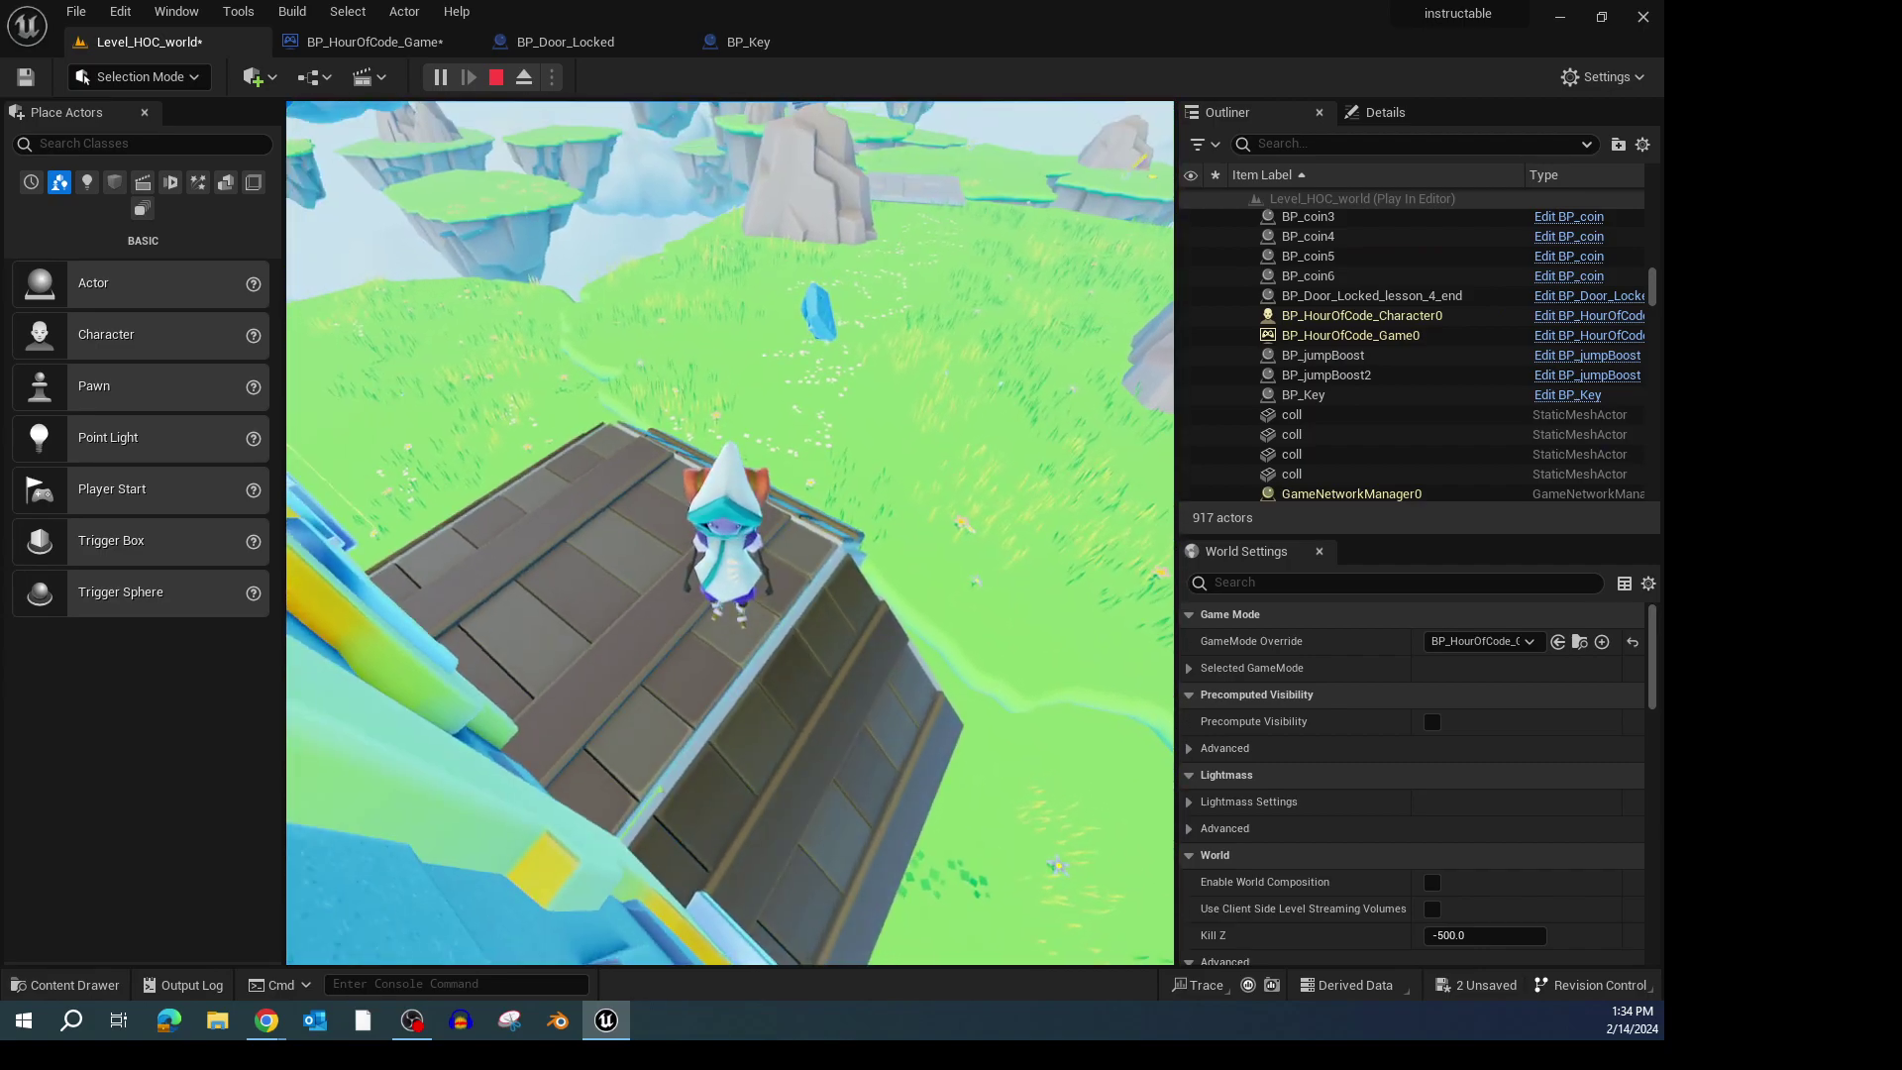
{"action": "key", "text": "Escape"}
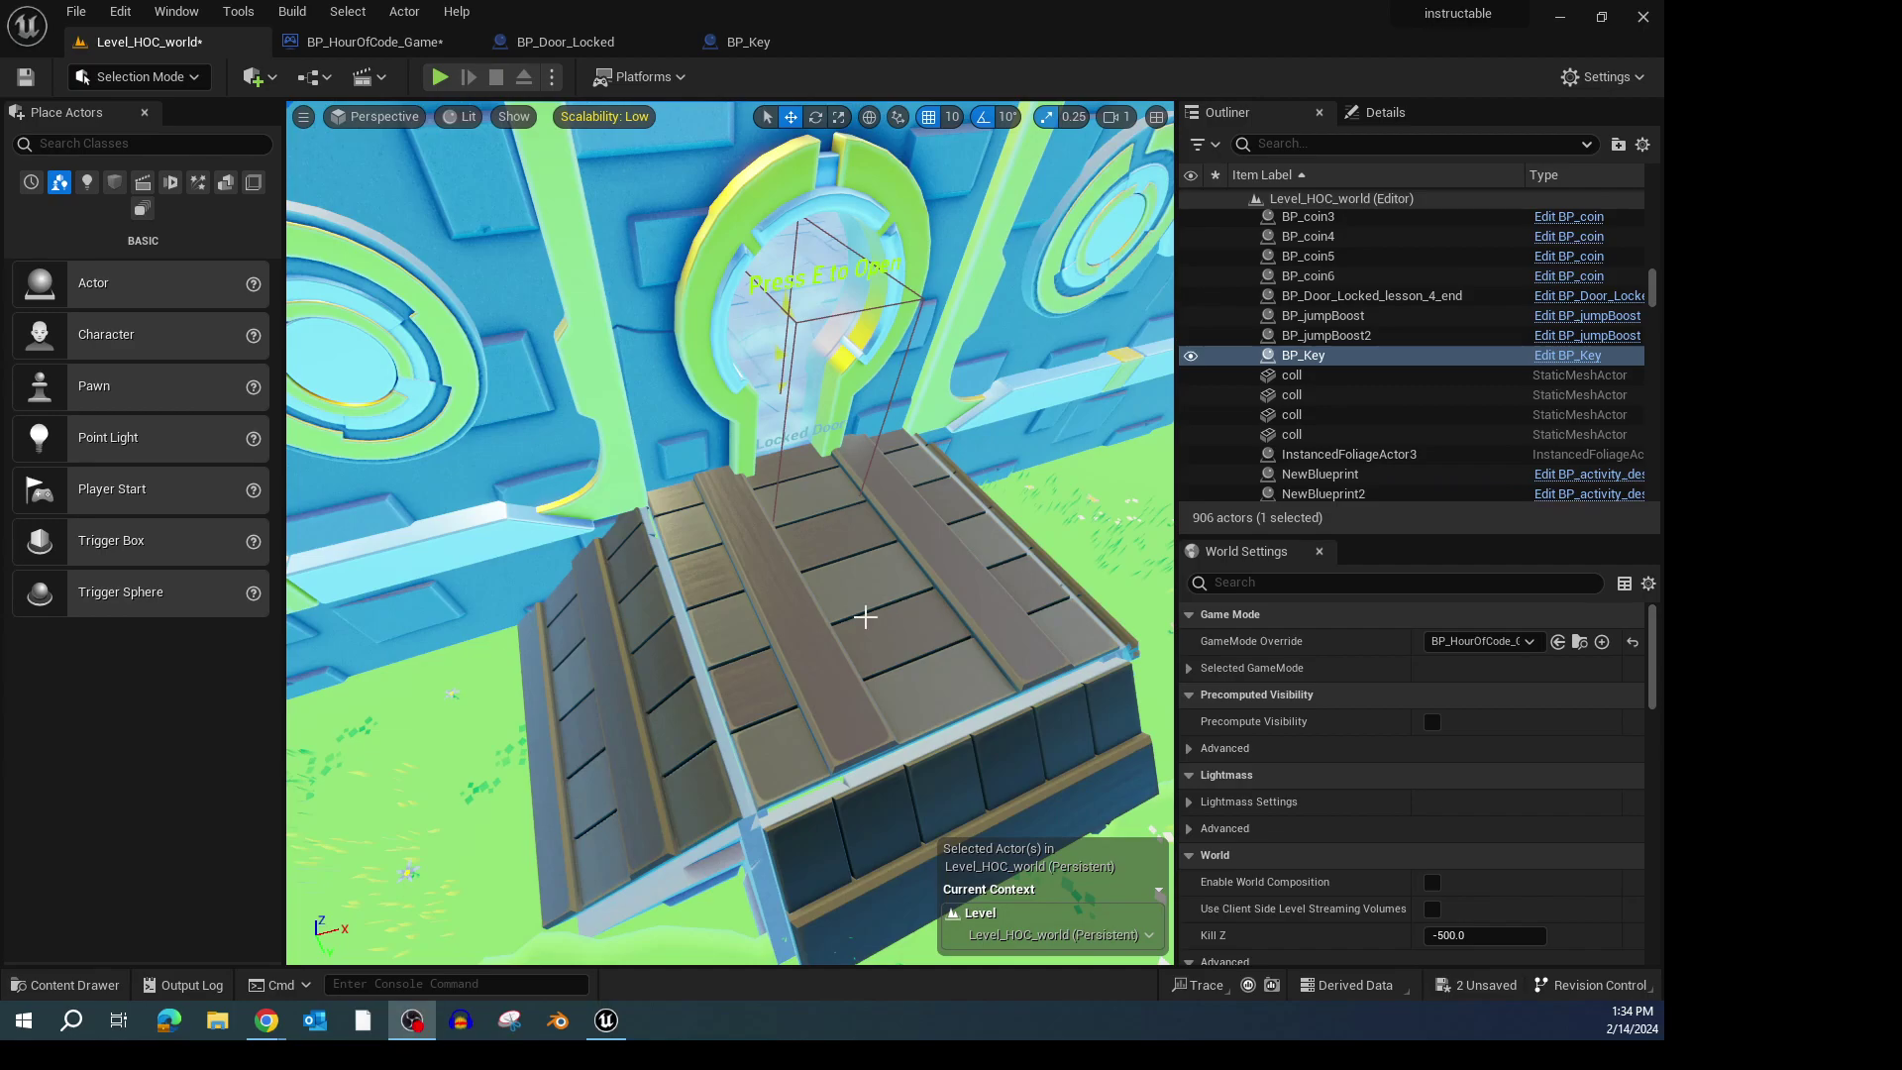
Play-test the level again from the ramp, walking the character to the locked door and back to the key, and end the session
{"action": "left_click", "coordinate": [876, 646]}
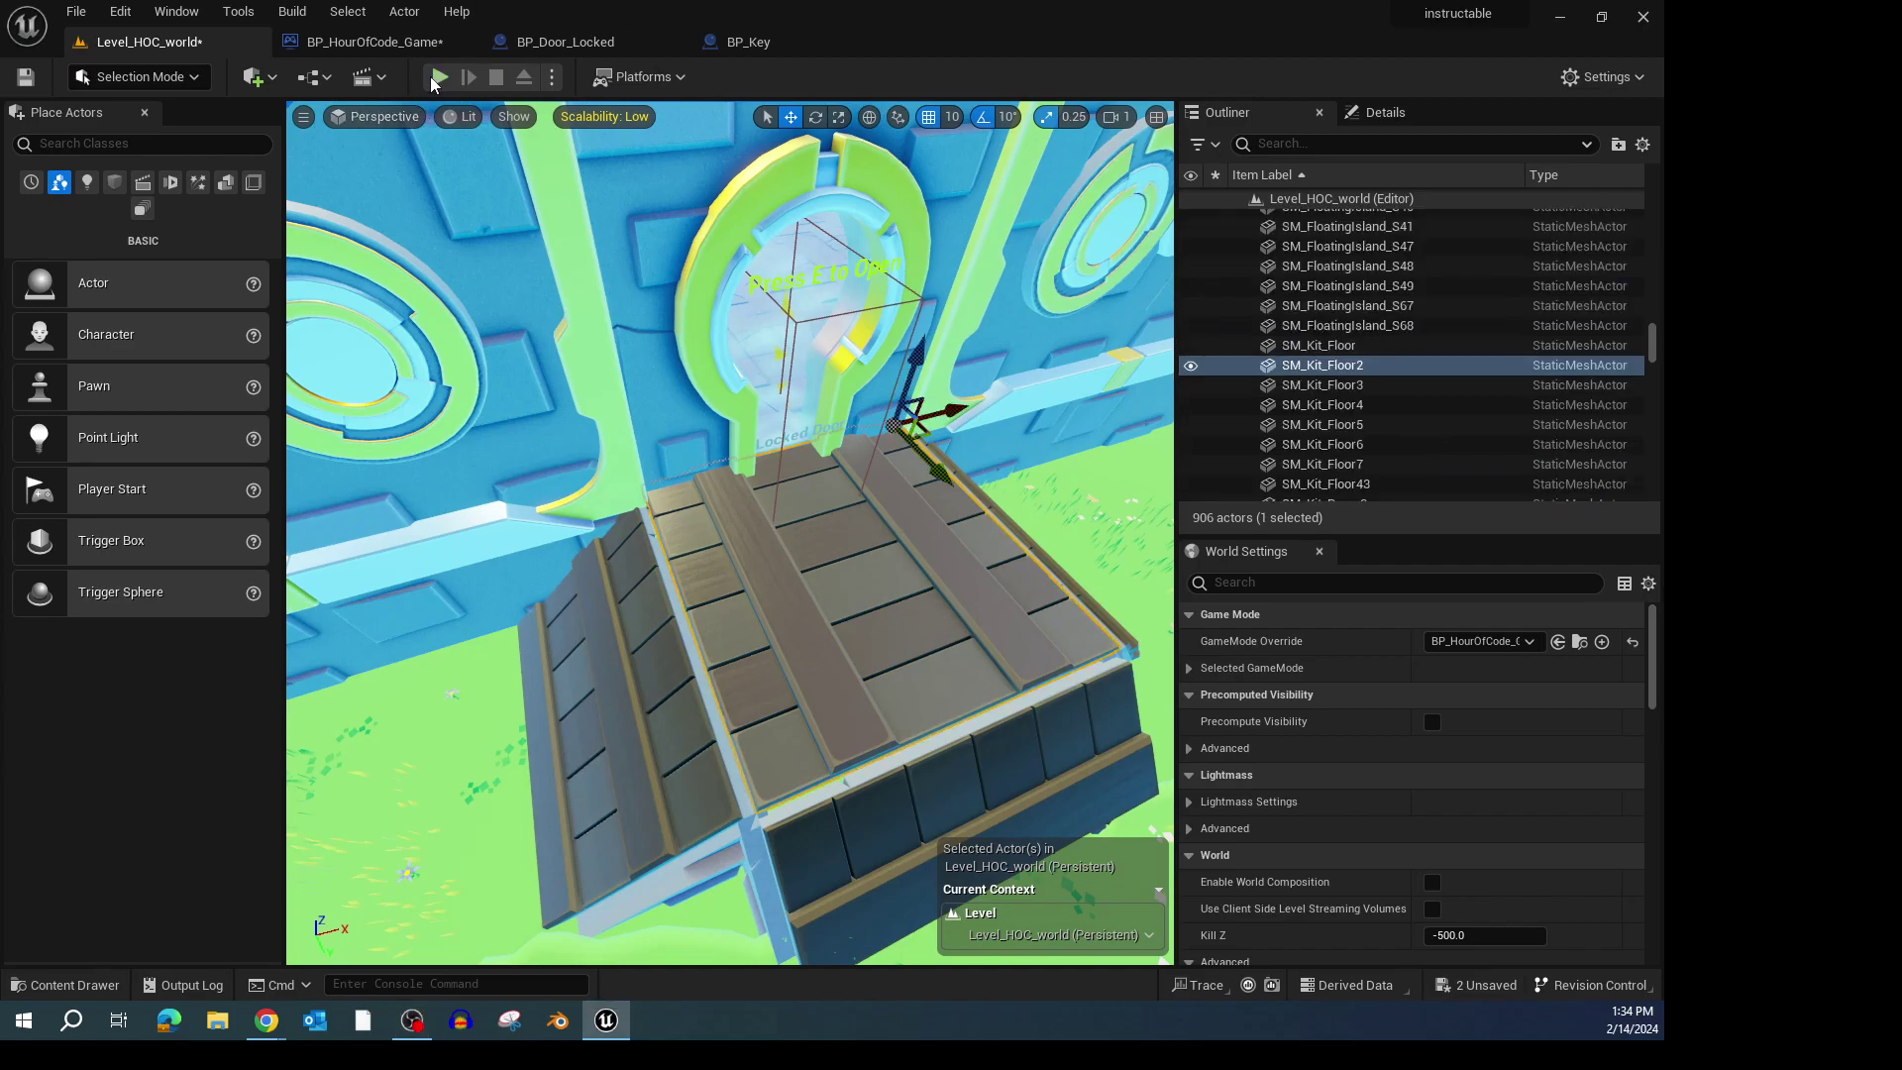
{"action": "left_click", "coordinate": [438, 77]}
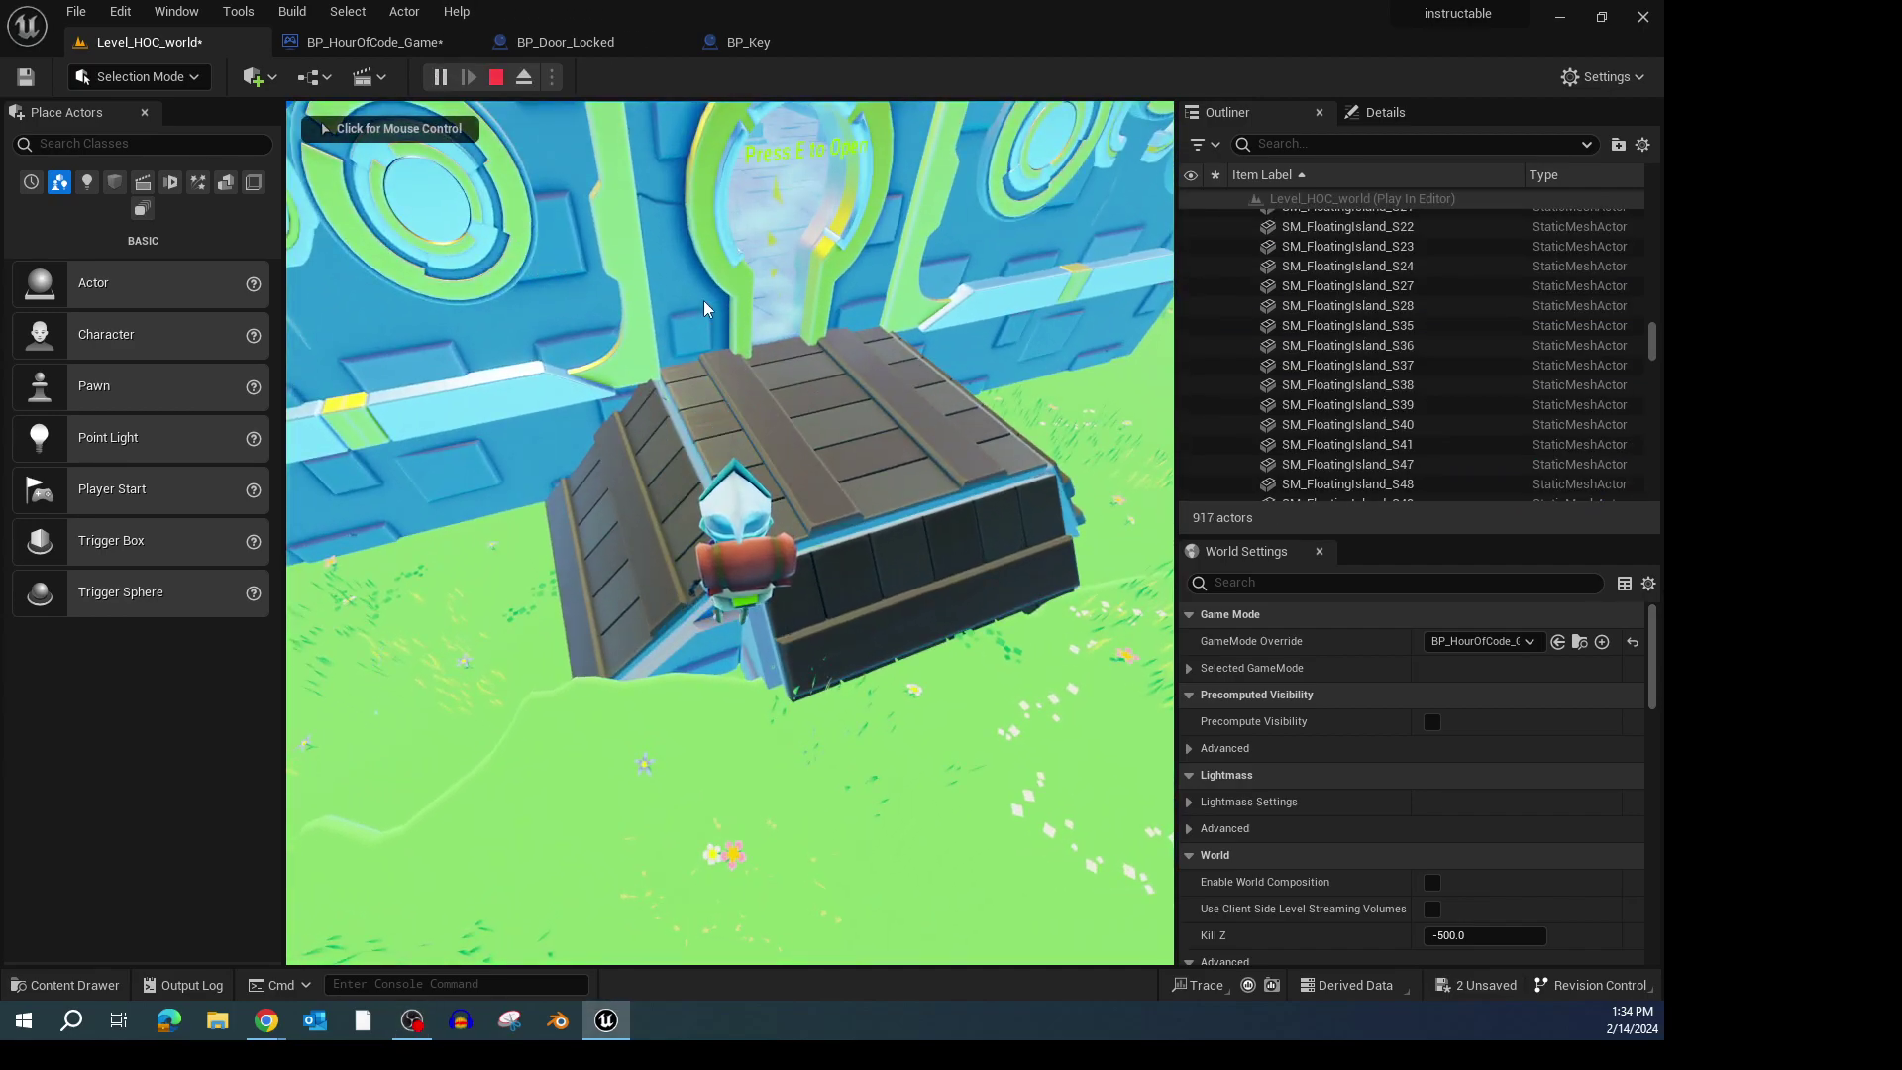
{"action": "key", "text": "w"}
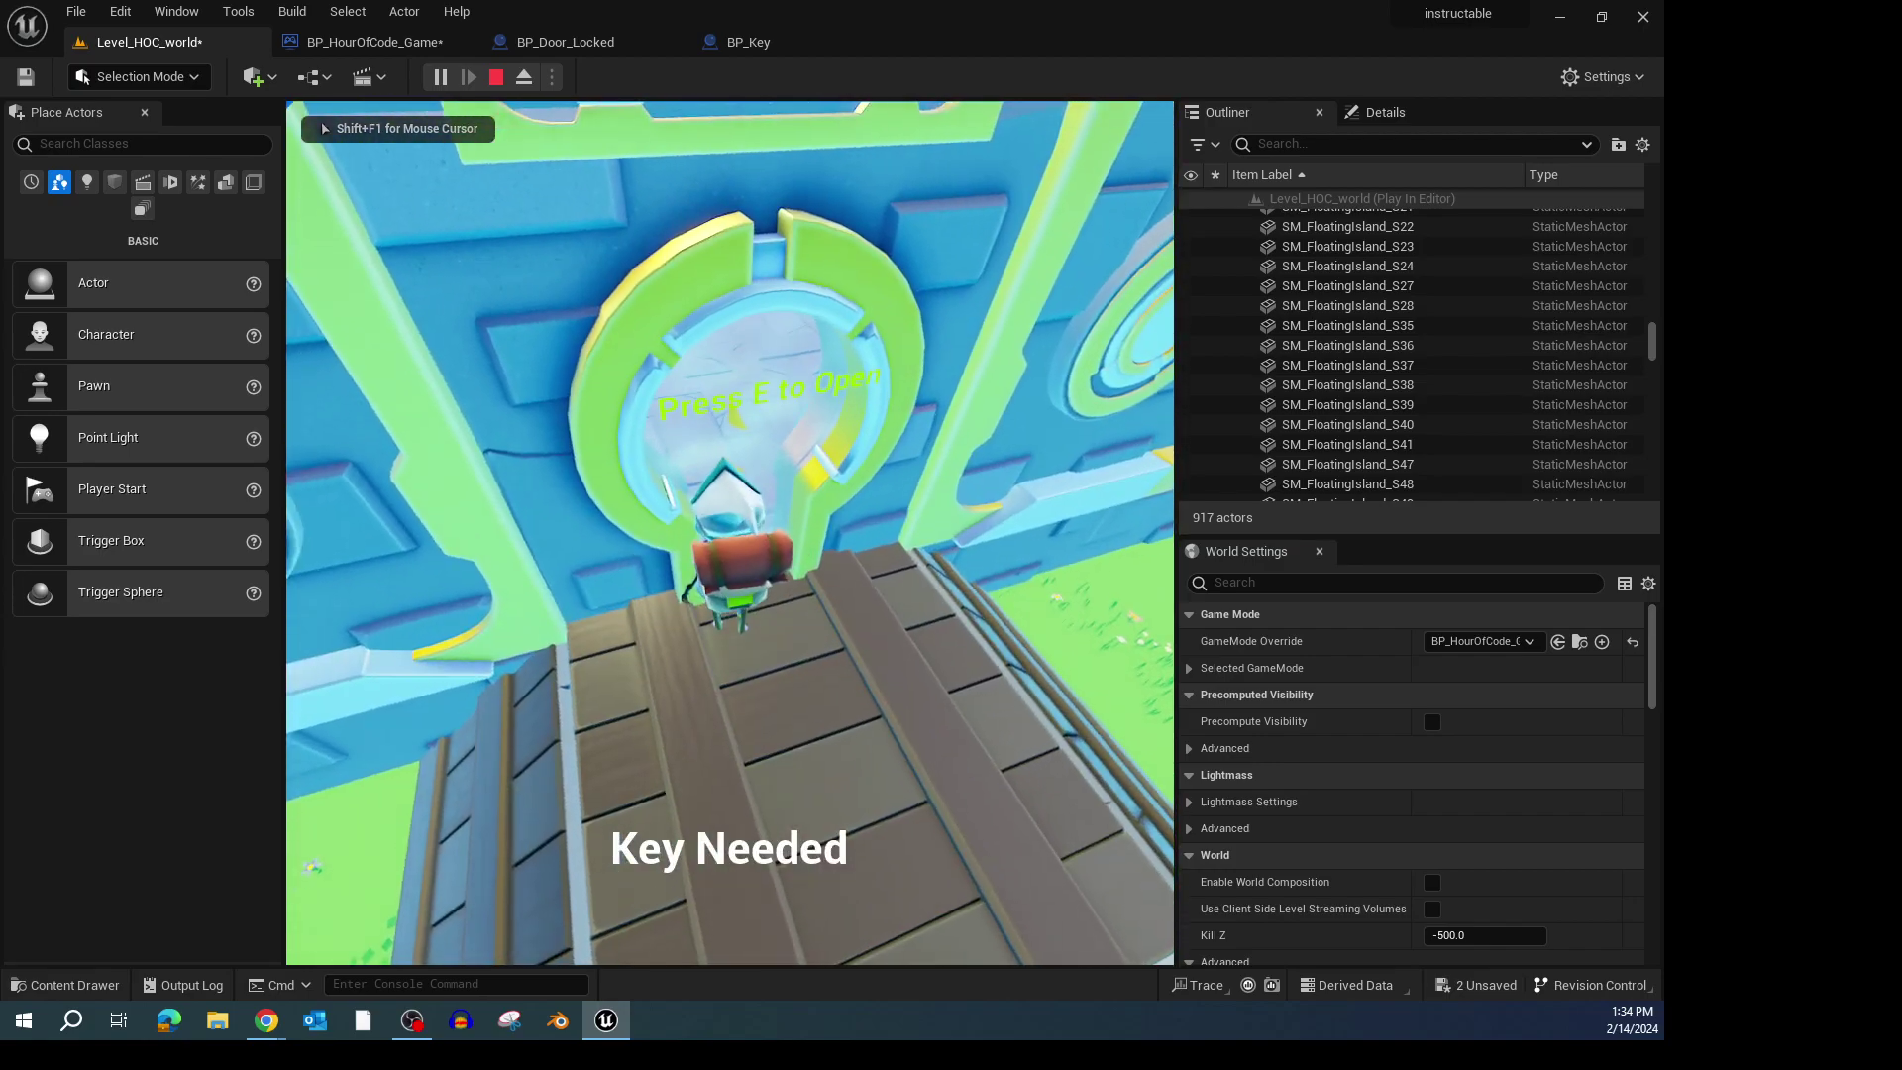
{"action": "key", "text": "w"}
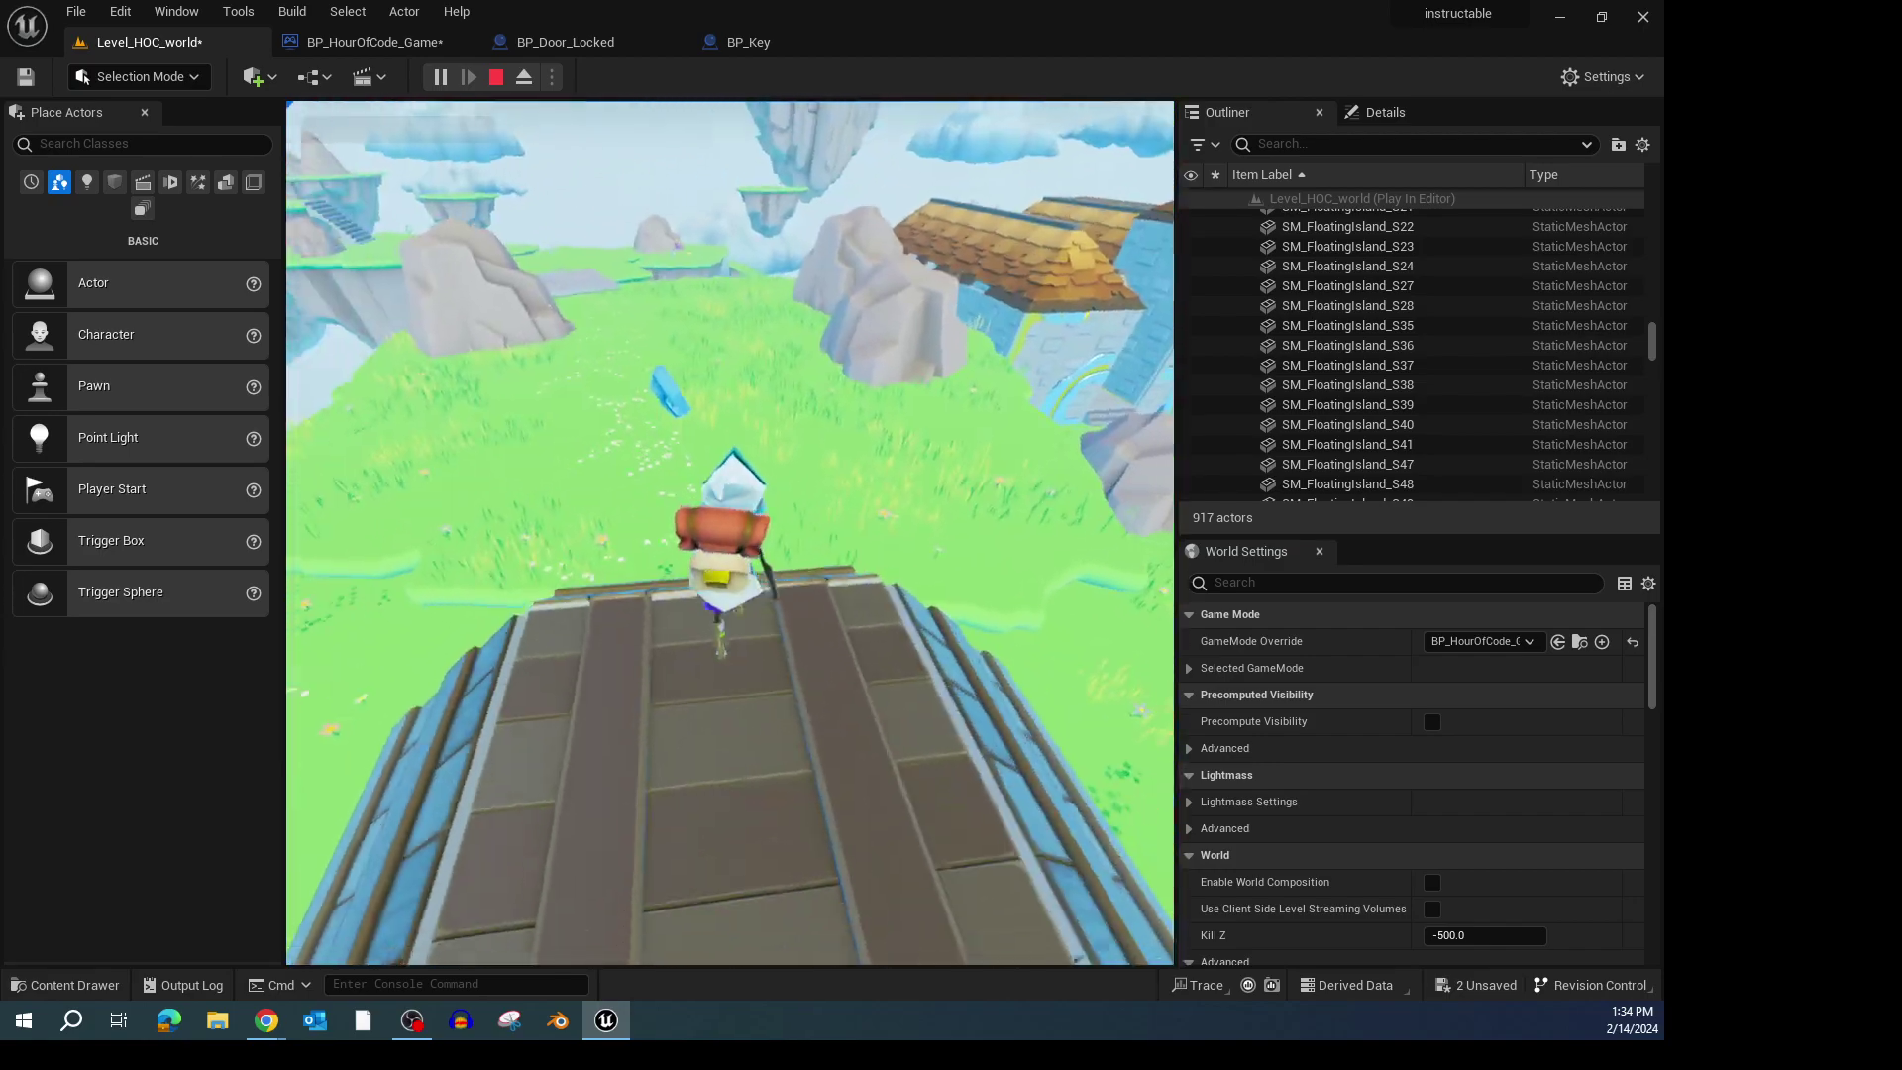
{"action": "key", "text": "w"}
{"action": "key", "text": "w"}
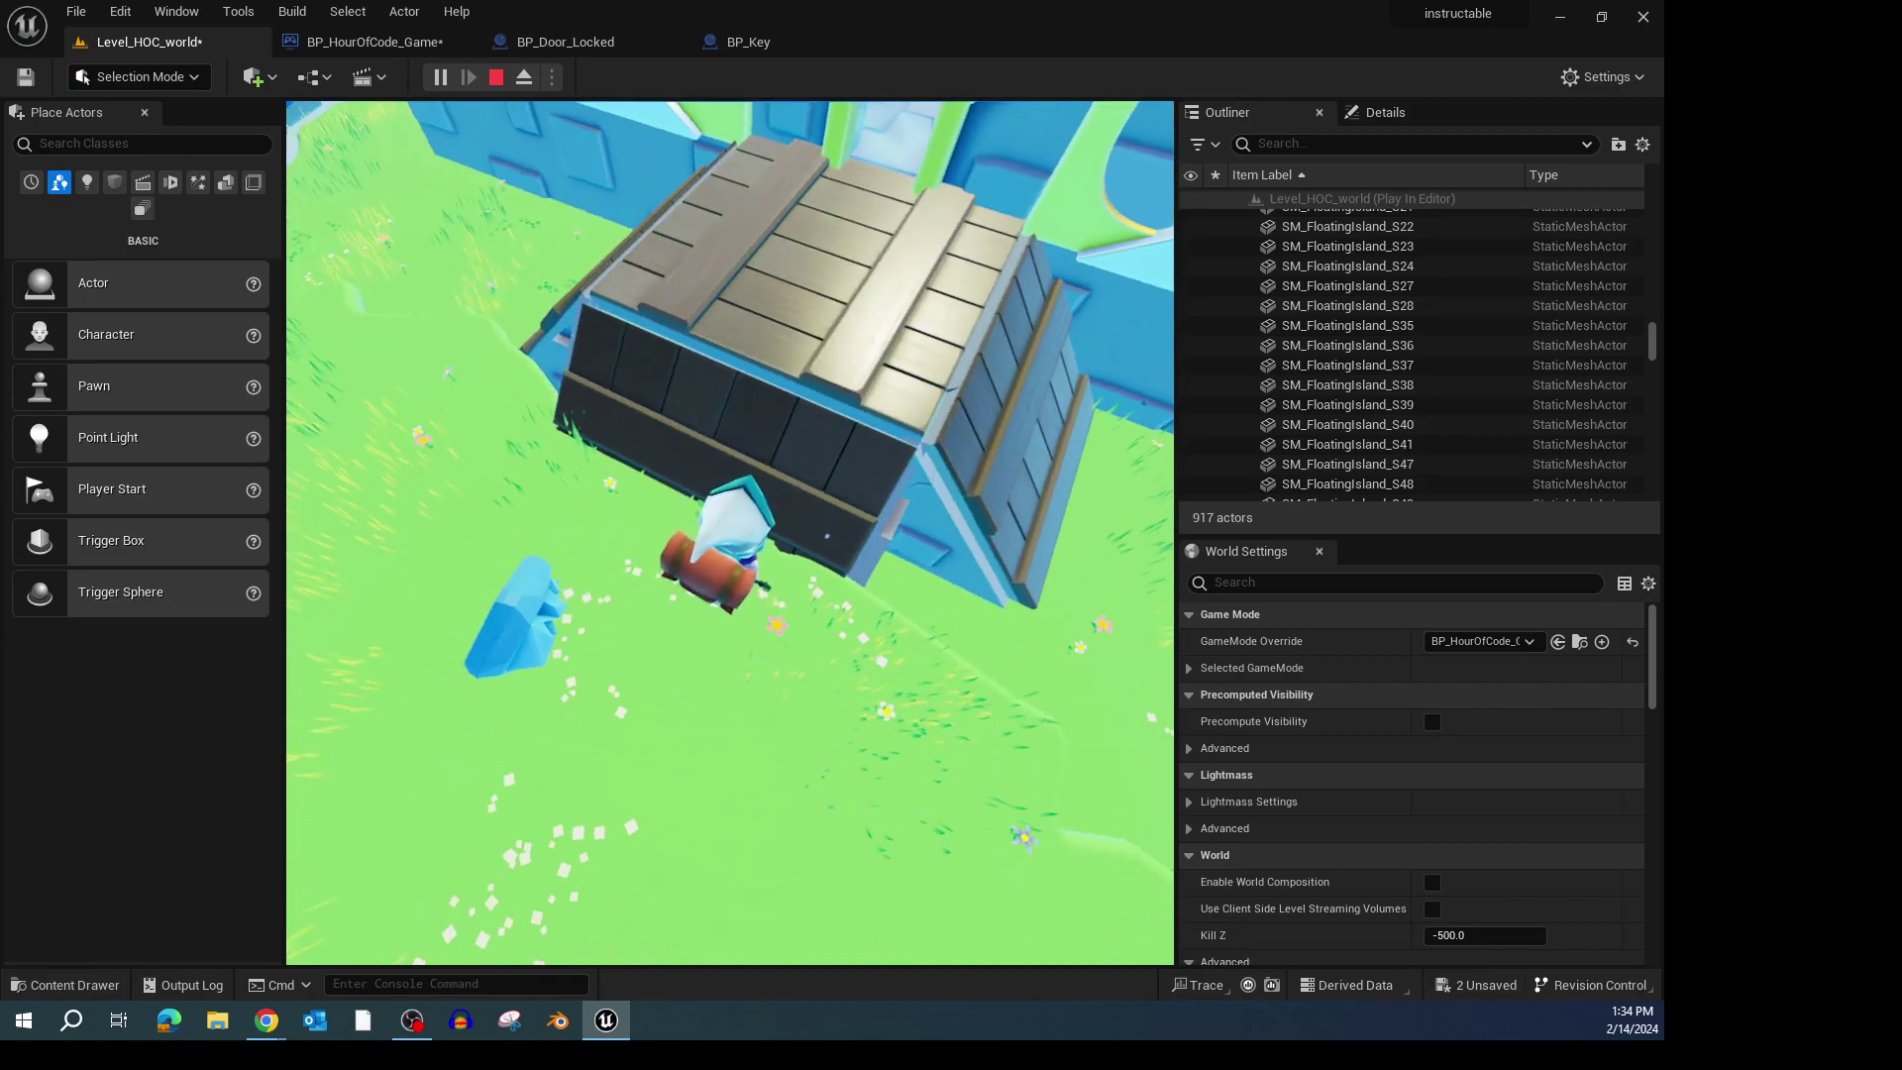
{"action": "key", "text": "Escape"}
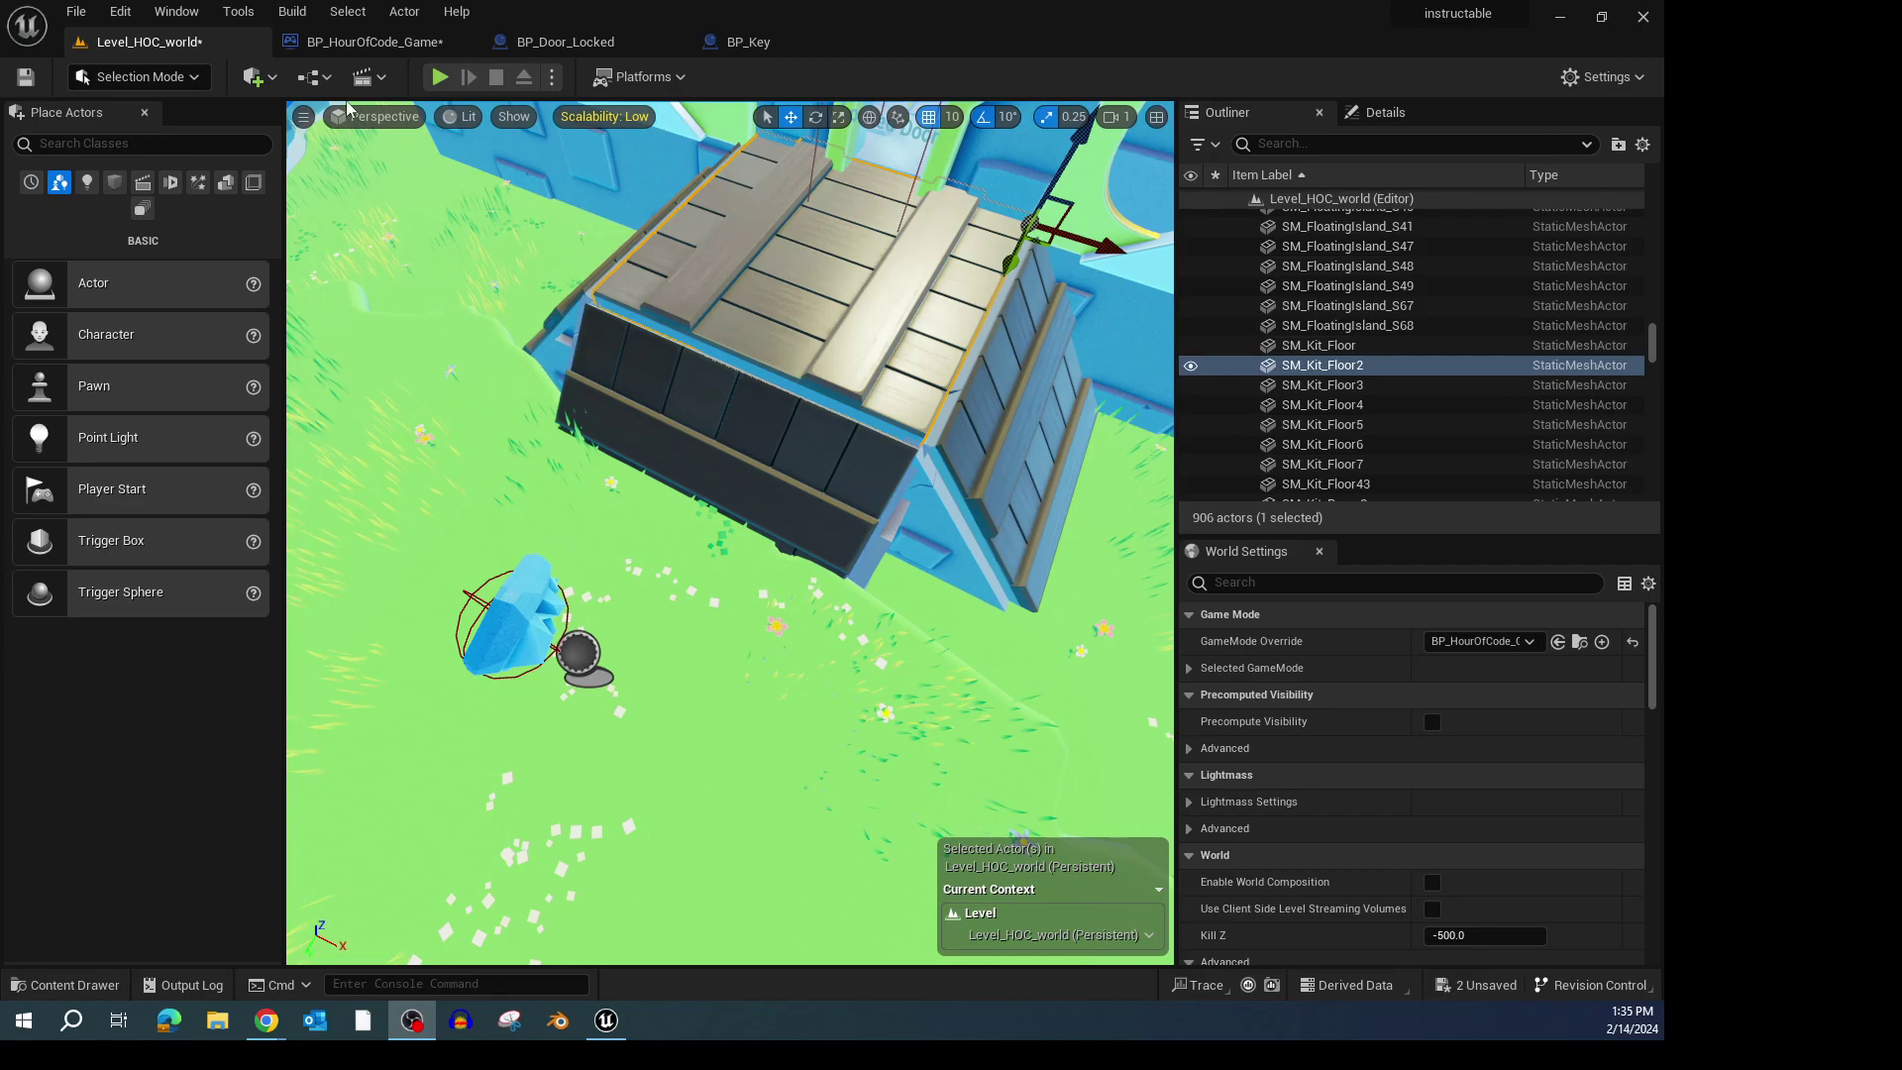
Delete the three disabled default event nodes from BP_Key's Event Graph
{"action": "left_click", "coordinate": [751, 43]}
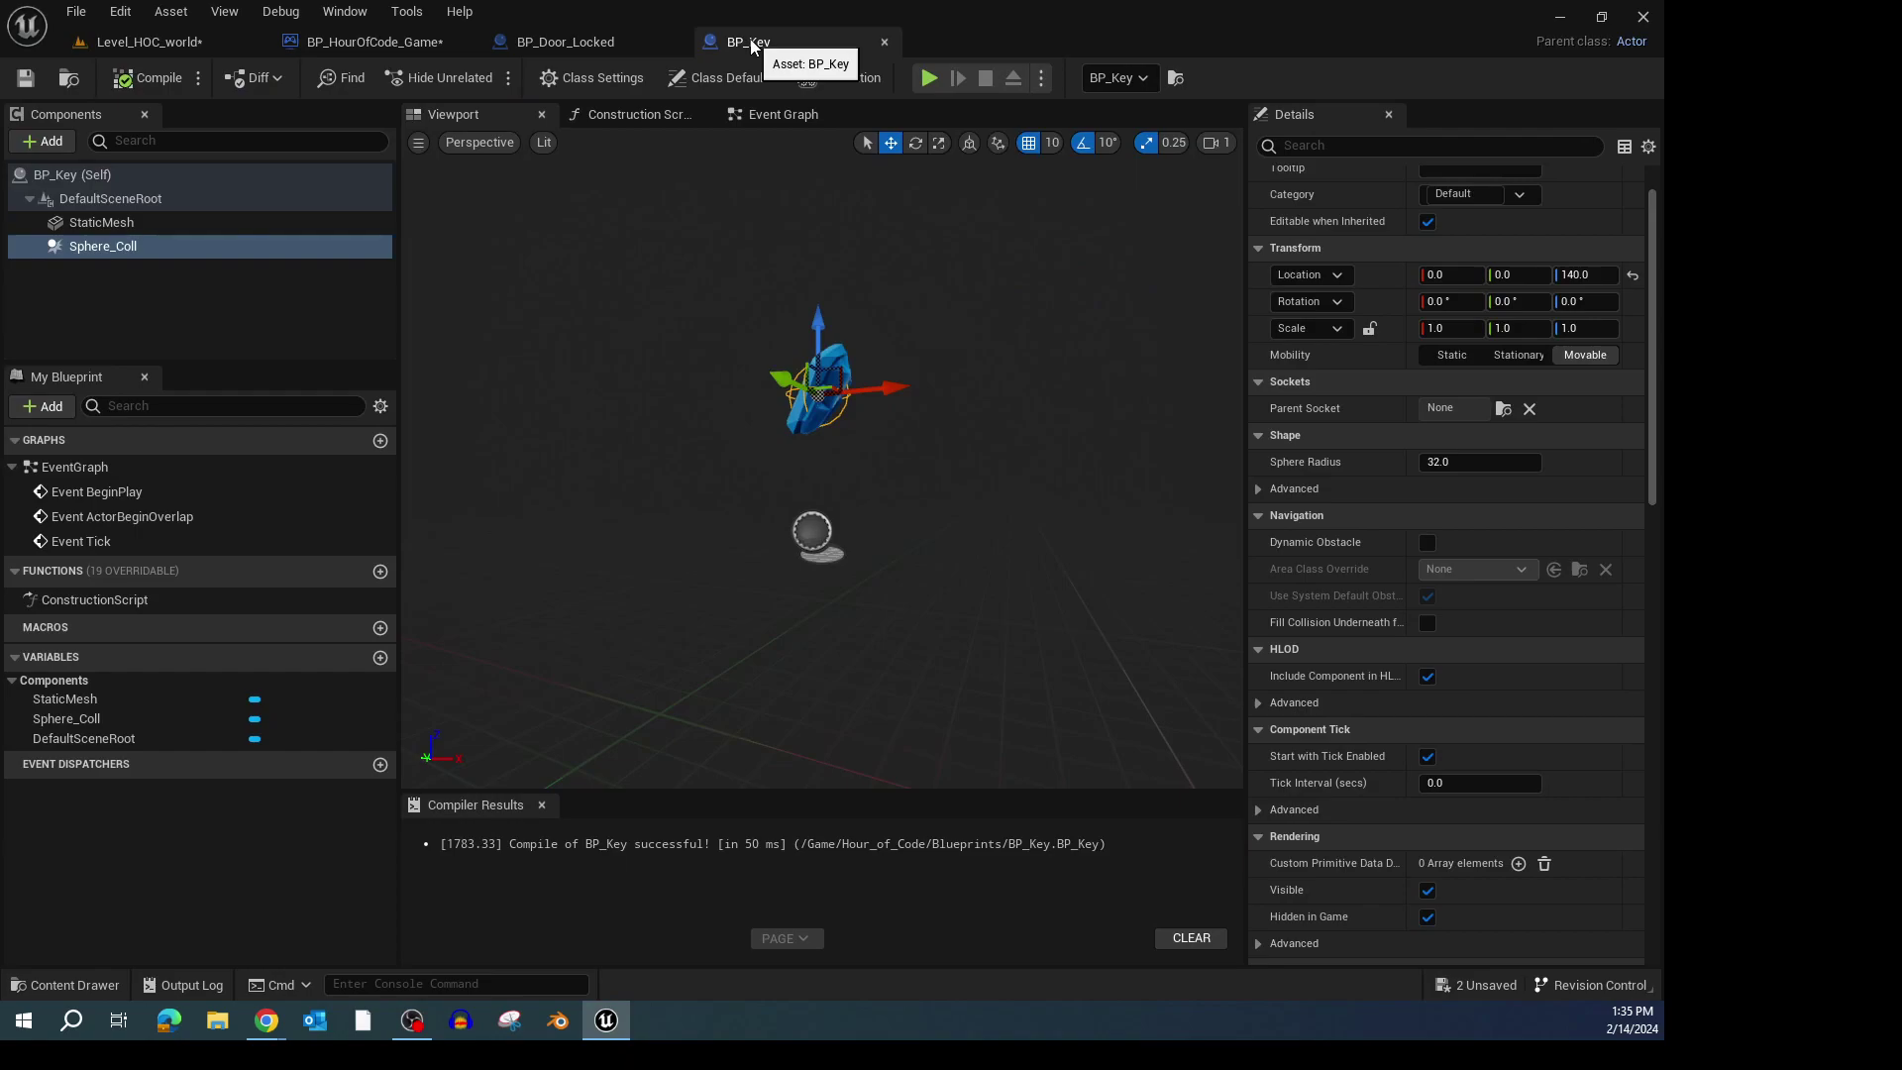
{"action": "left_click", "coordinate": [766, 116]}
{"action": "scroll", "coordinate": [688, 506], "scroll_direction": "down", "scroll_amount": 3}
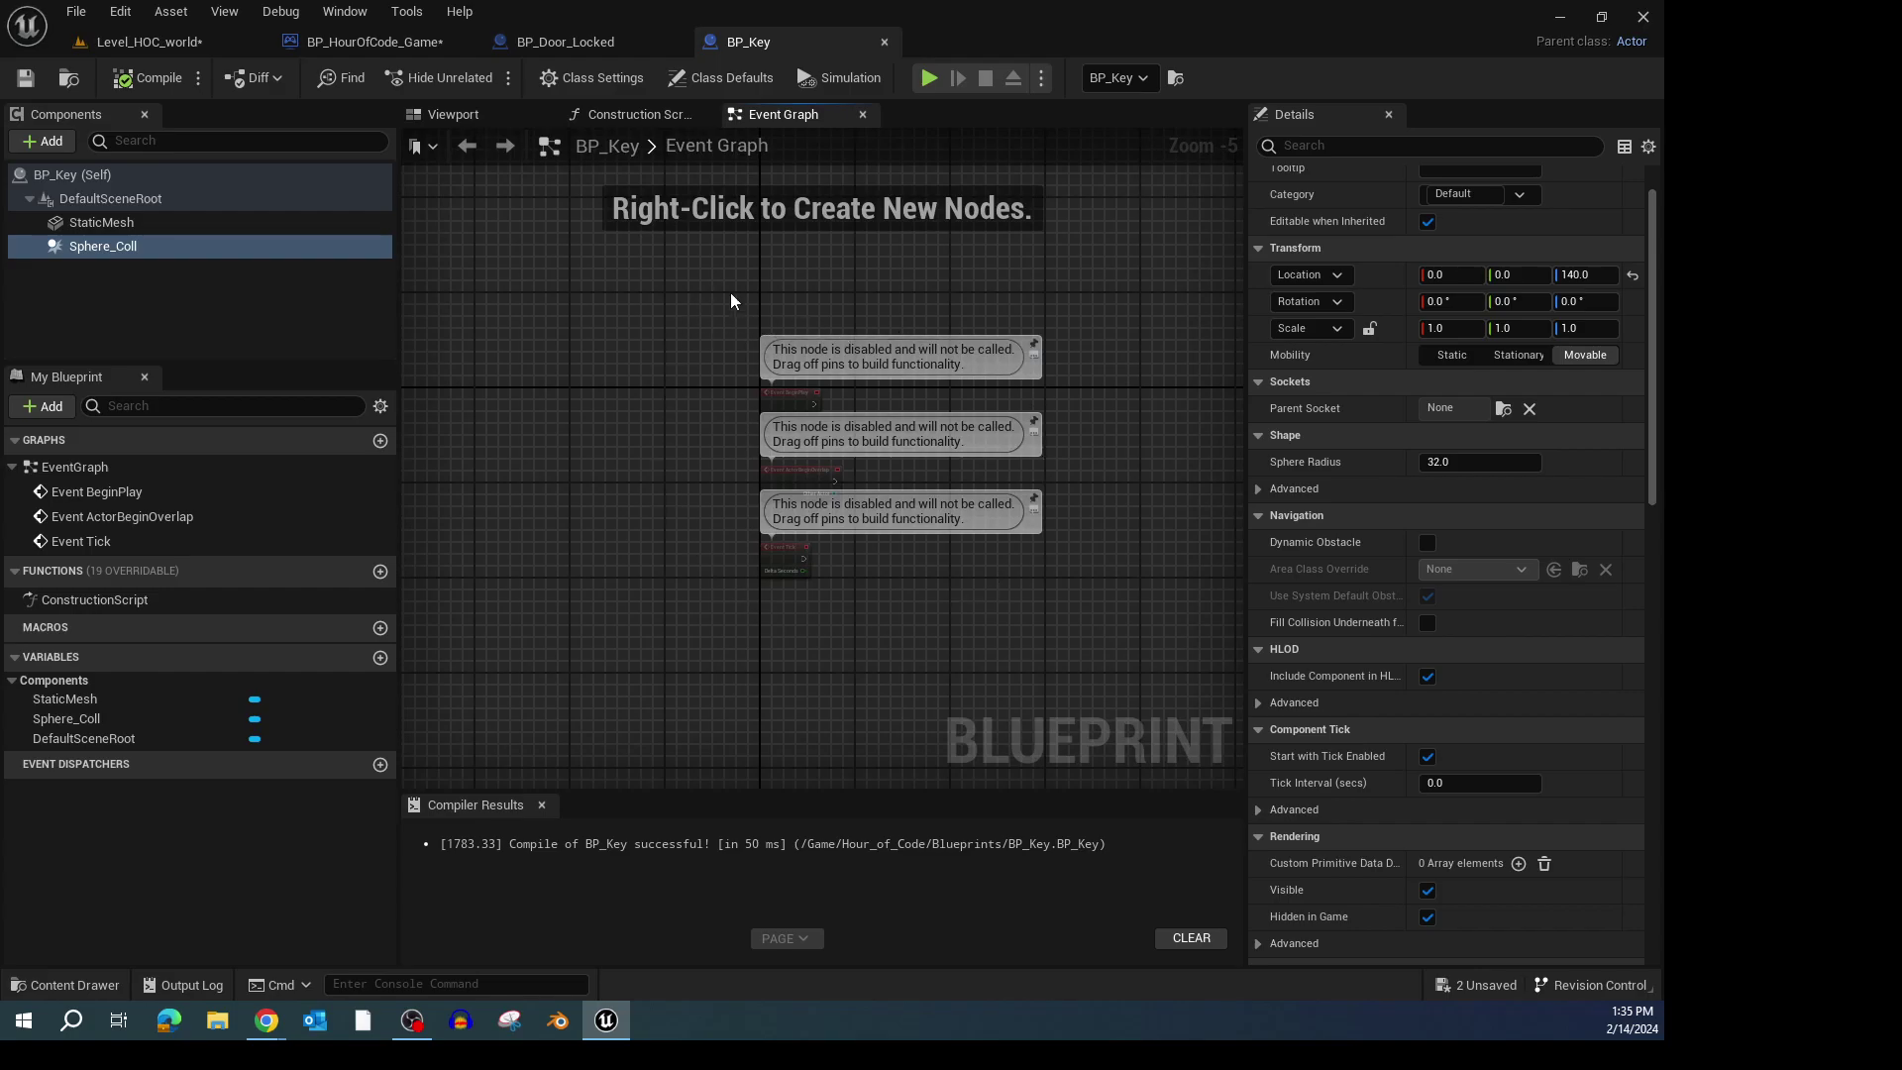
{"action": "left_click_drag", "start_coordinate": [643, 264], "coordinate": [1094, 681]}
{"action": "key", "text": "Delete"}
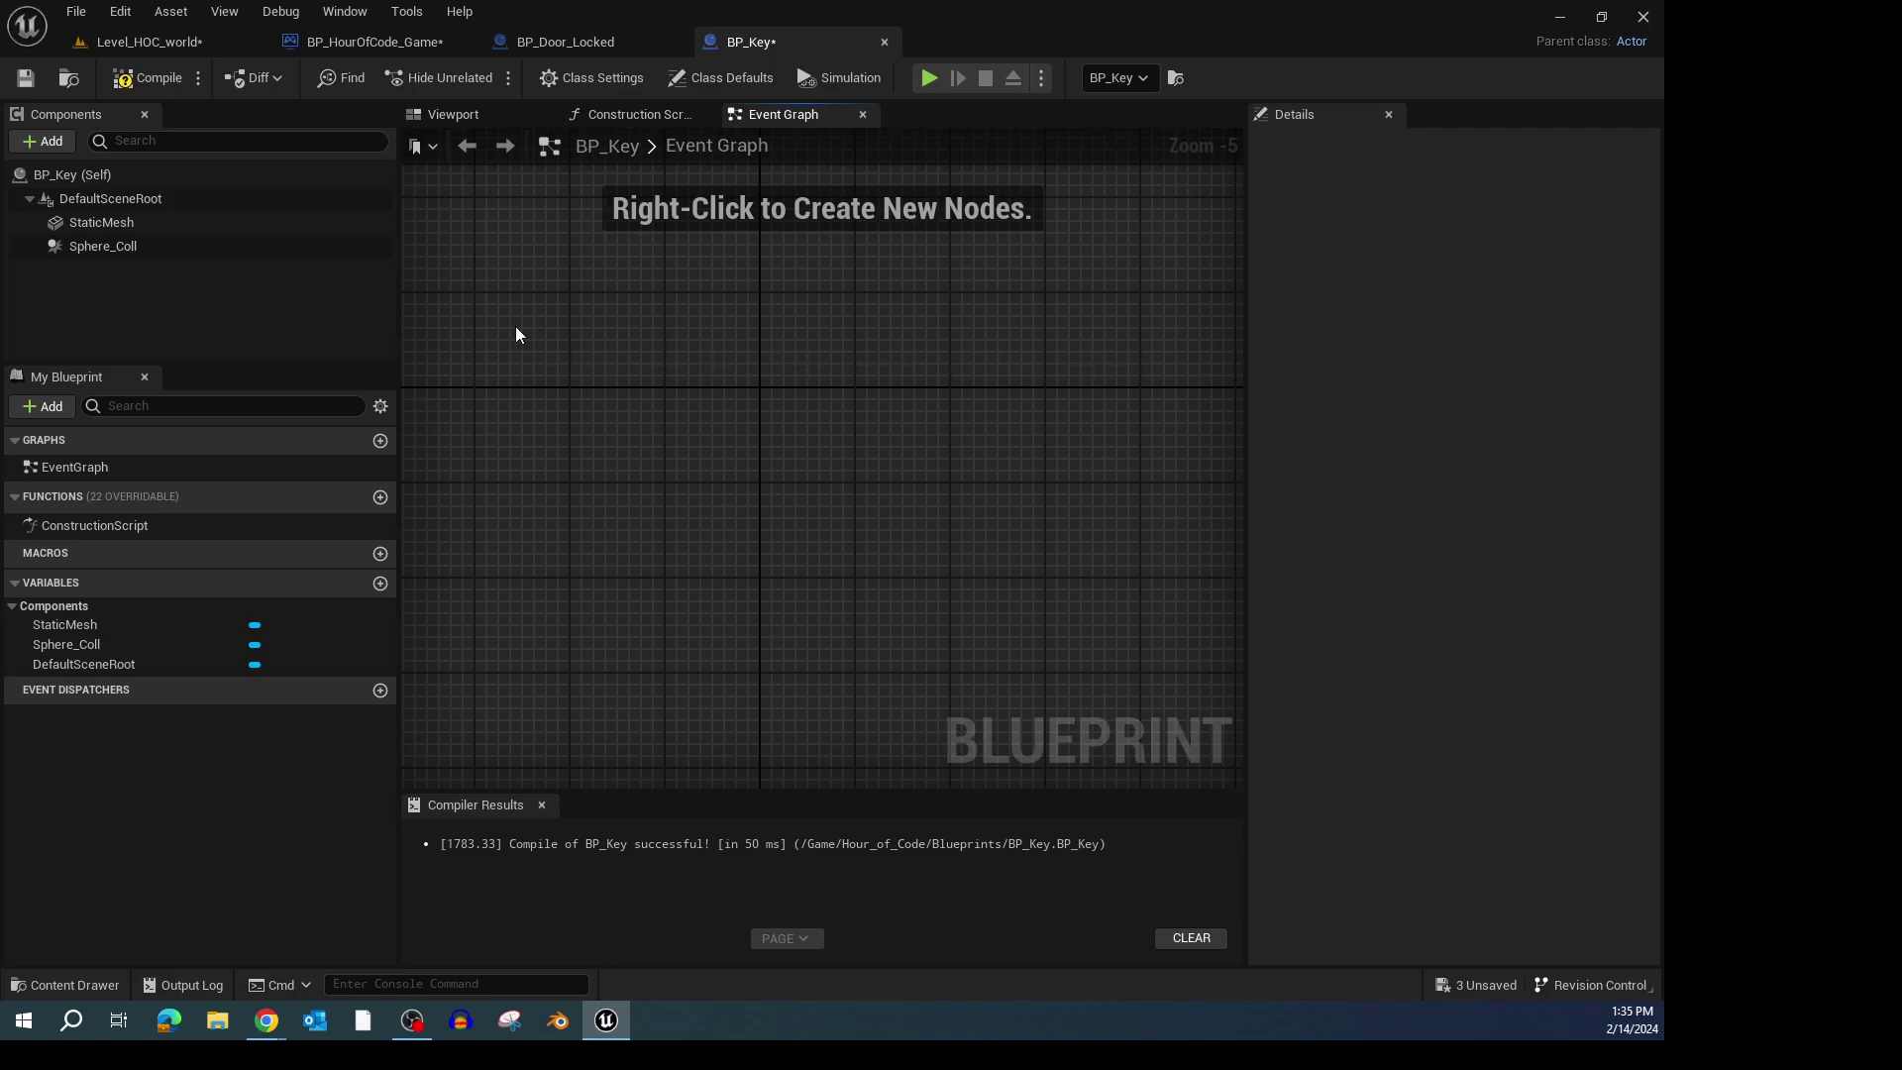
Add an On Component Begin Overlap event for Sphere_Coll and reposition its node in the Event Graph
{"action": "left_click", "coordinate": [94, 247]}
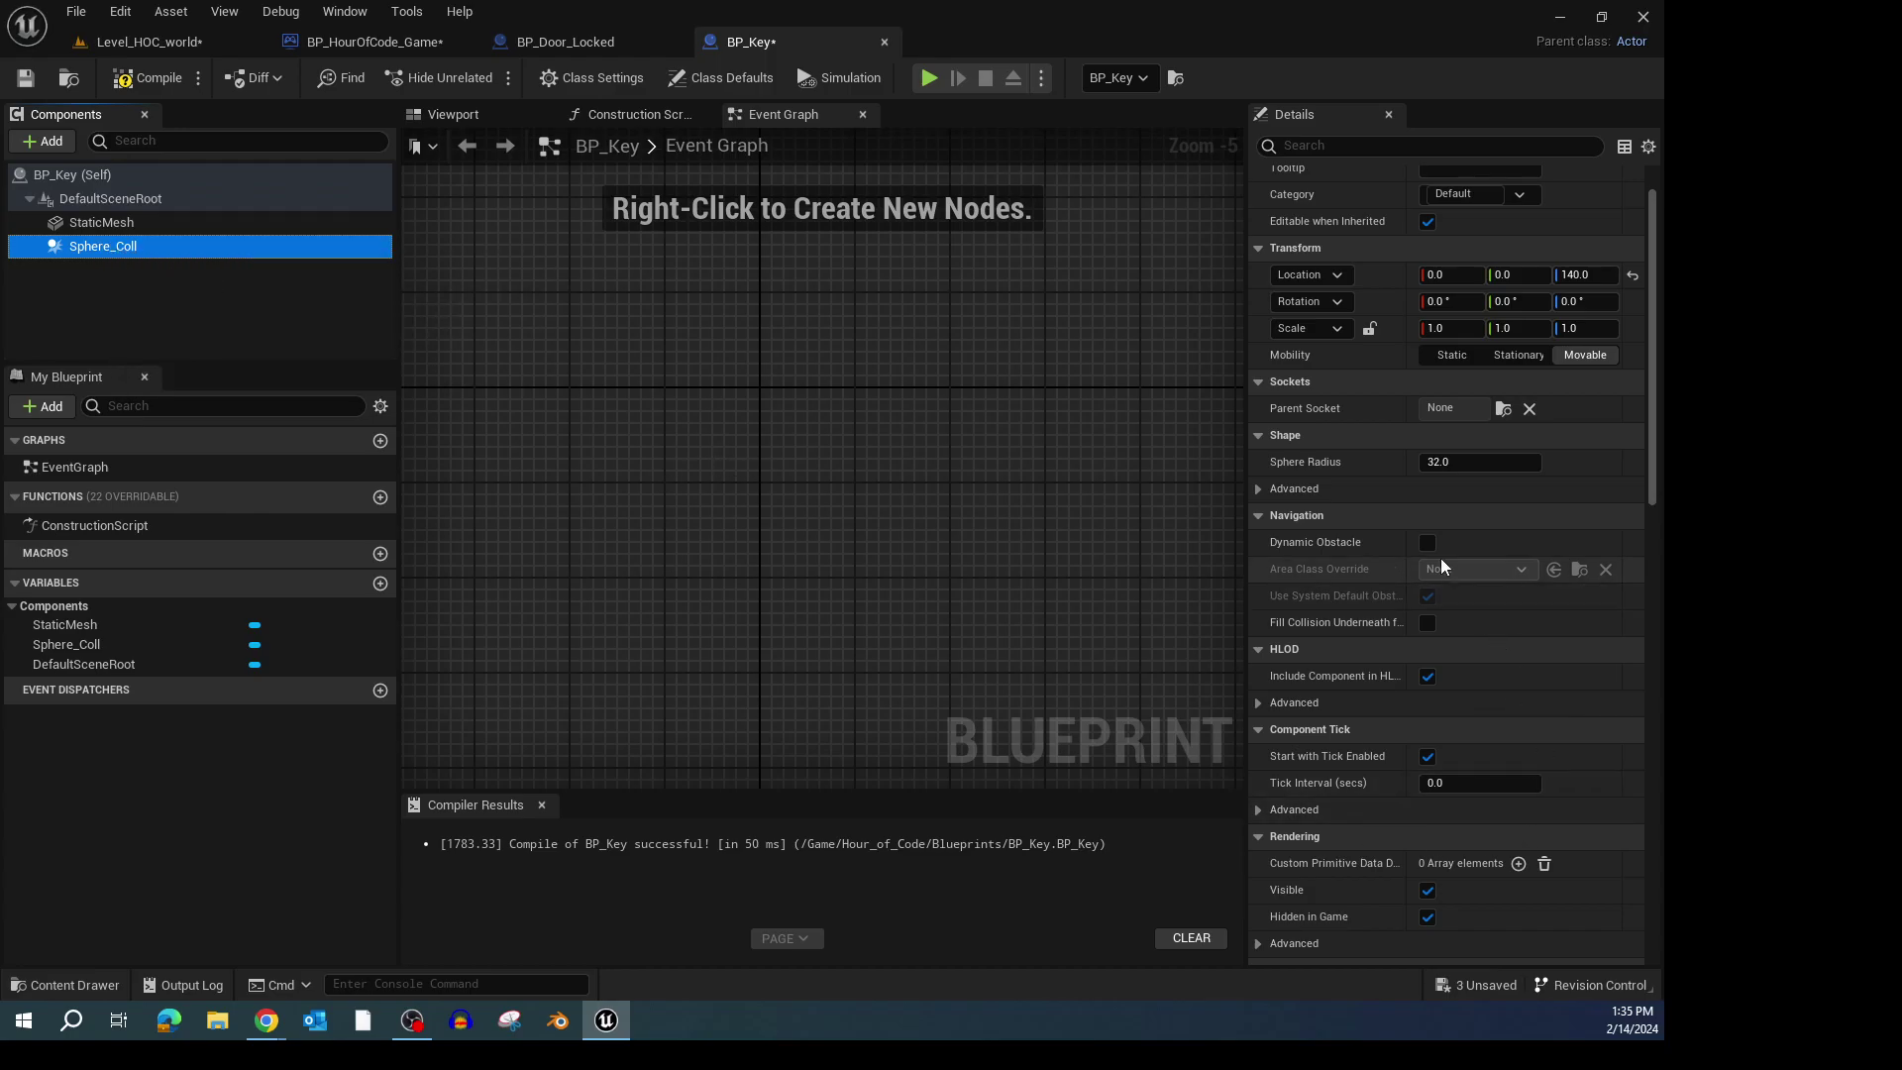
{"action": "scroll", "coordinate": [1440, 559], "scroll_direction": "down", "scroll_amount": 10}
{"action": "scroll", "coordinate": [1438, 574], "scroll_direction": "down", "scroll_amount": 12}
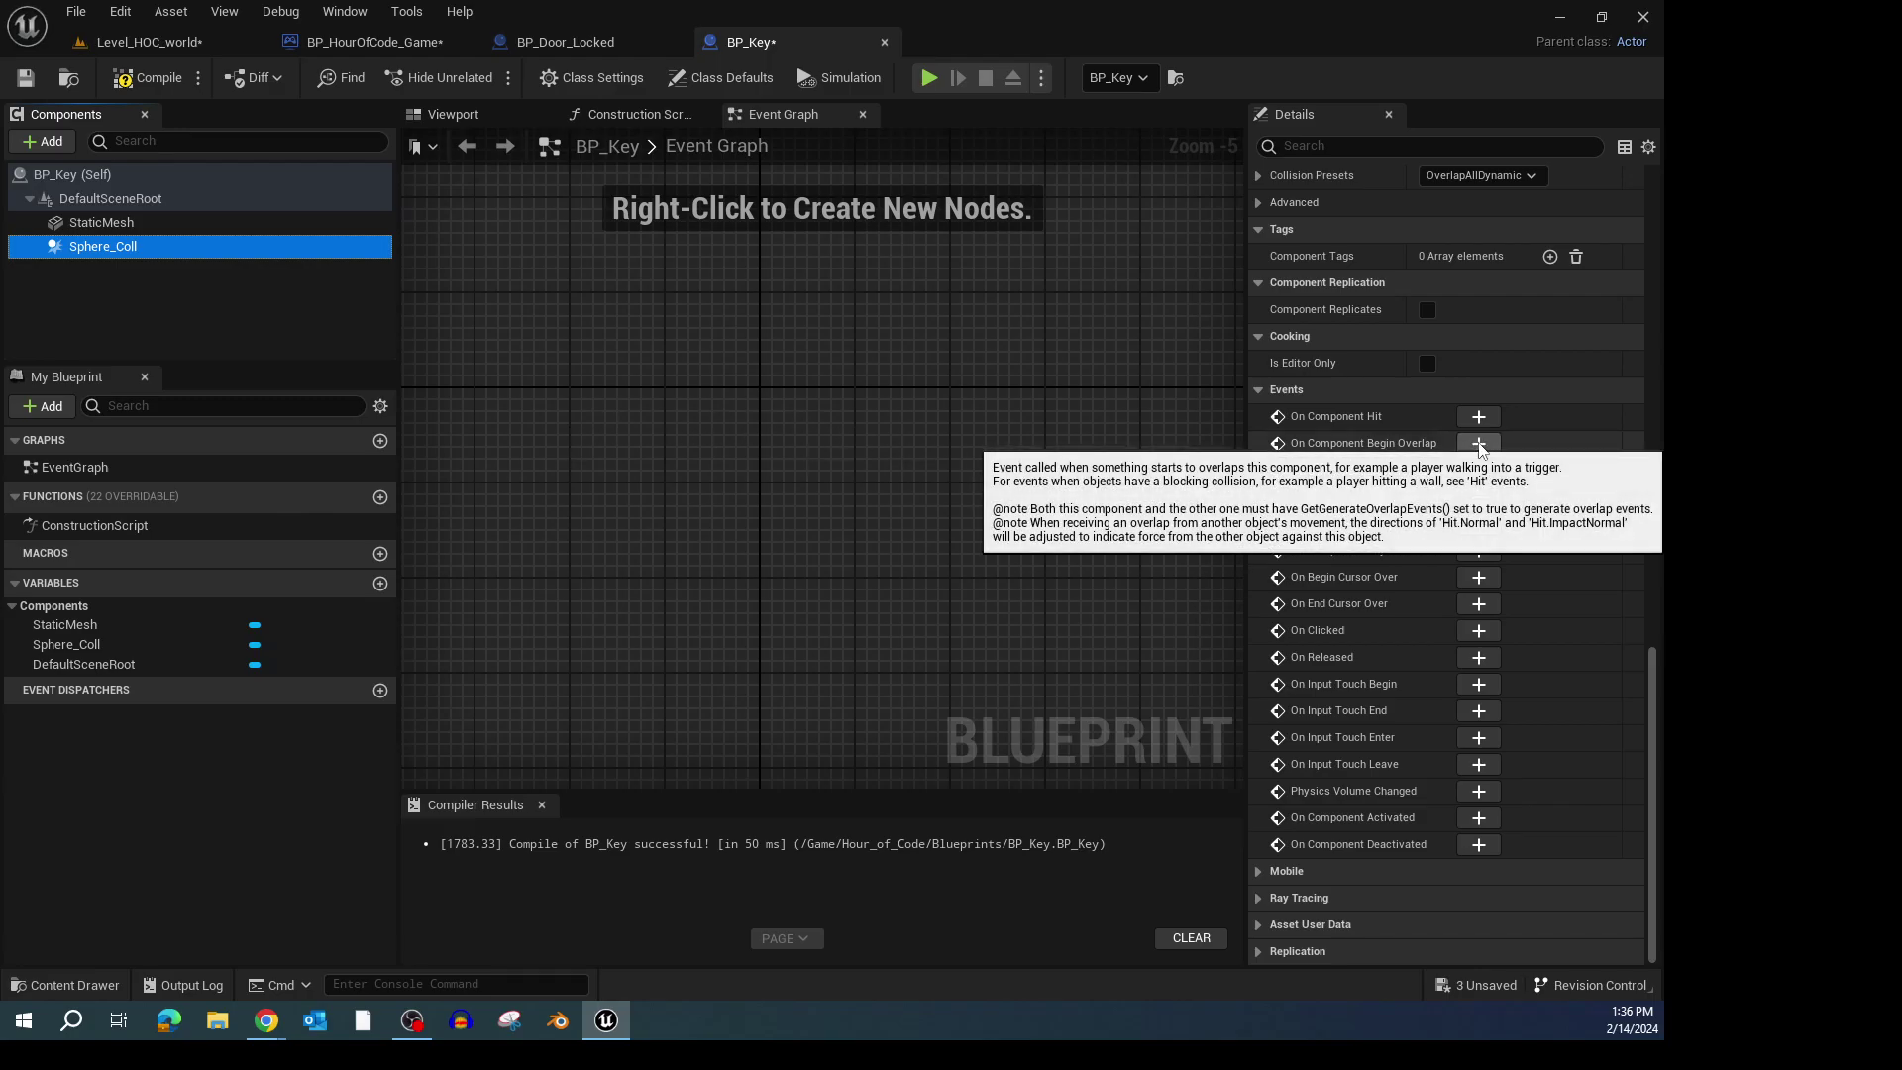
{"action": "left_click", "coordinate": [1478, 442]}
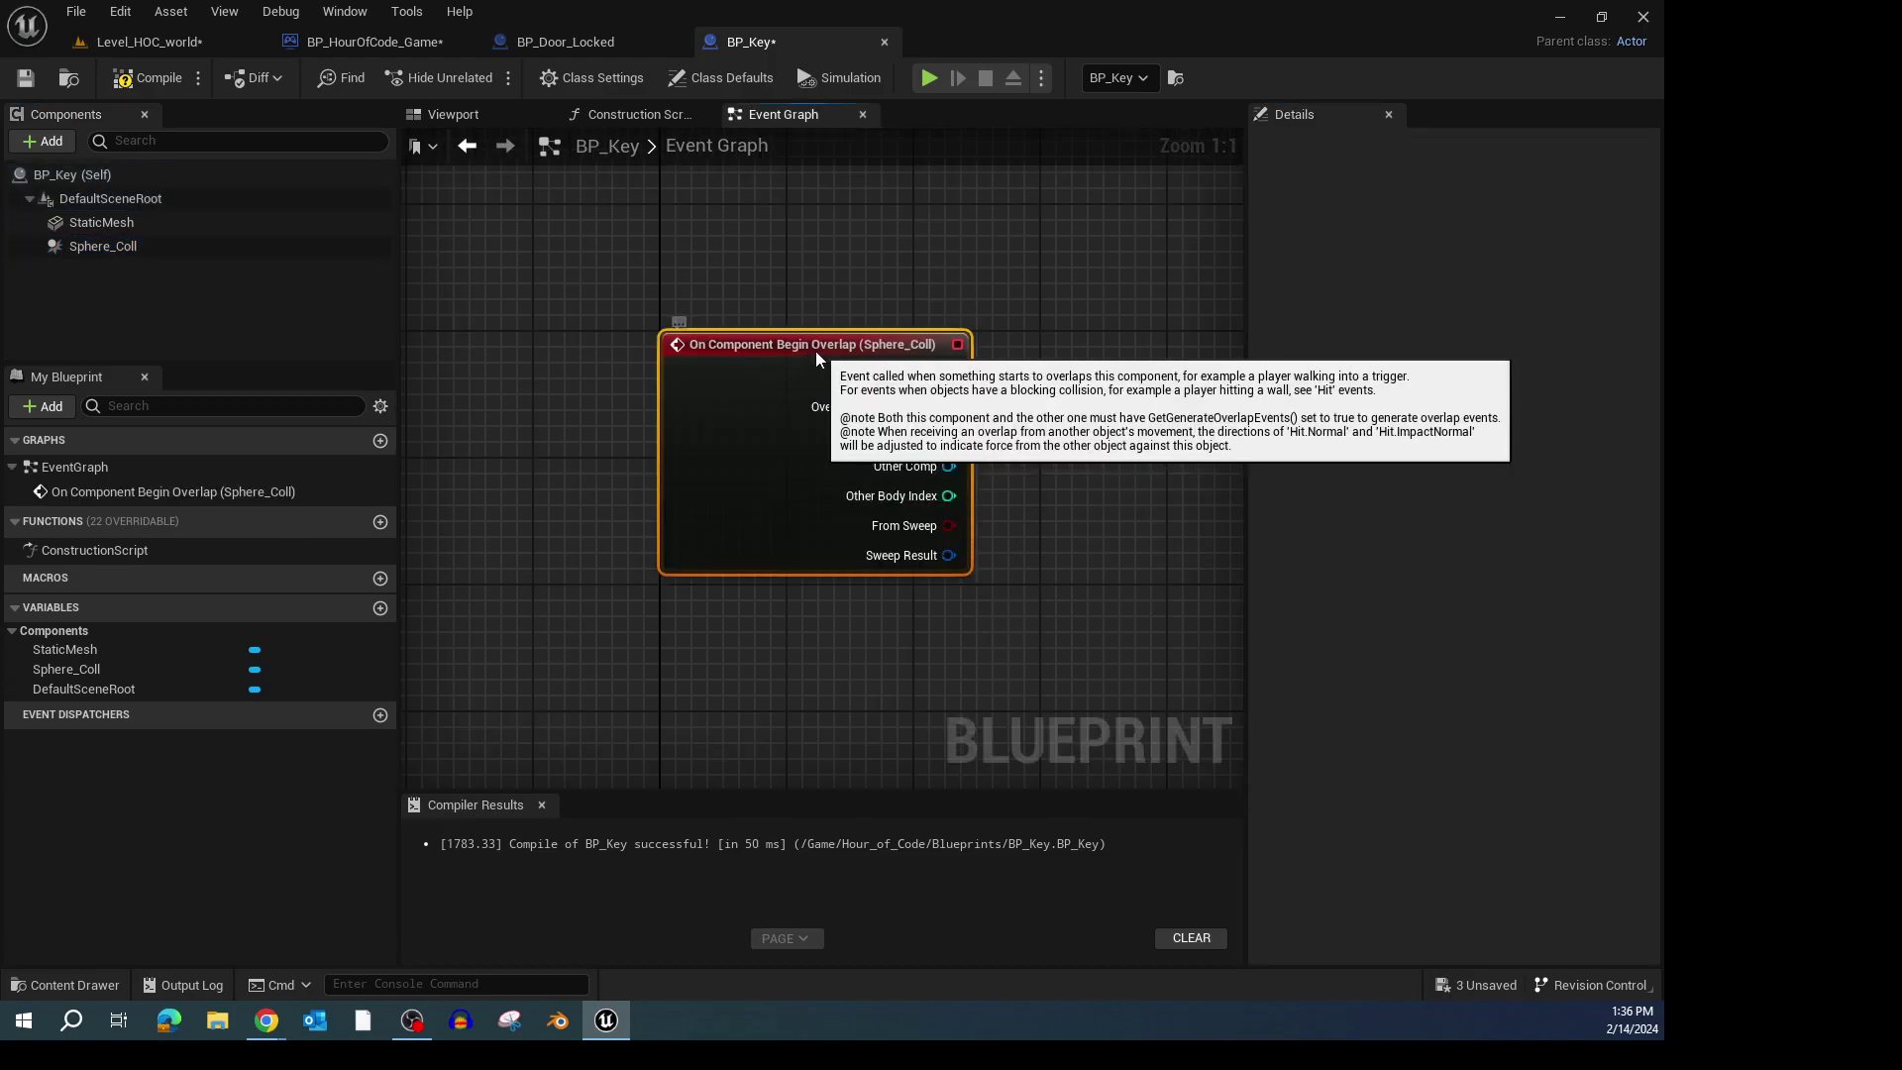
{"action": "left_click_drag", "start_coordinate": [818, 351], "coordinate": [739, 335]}
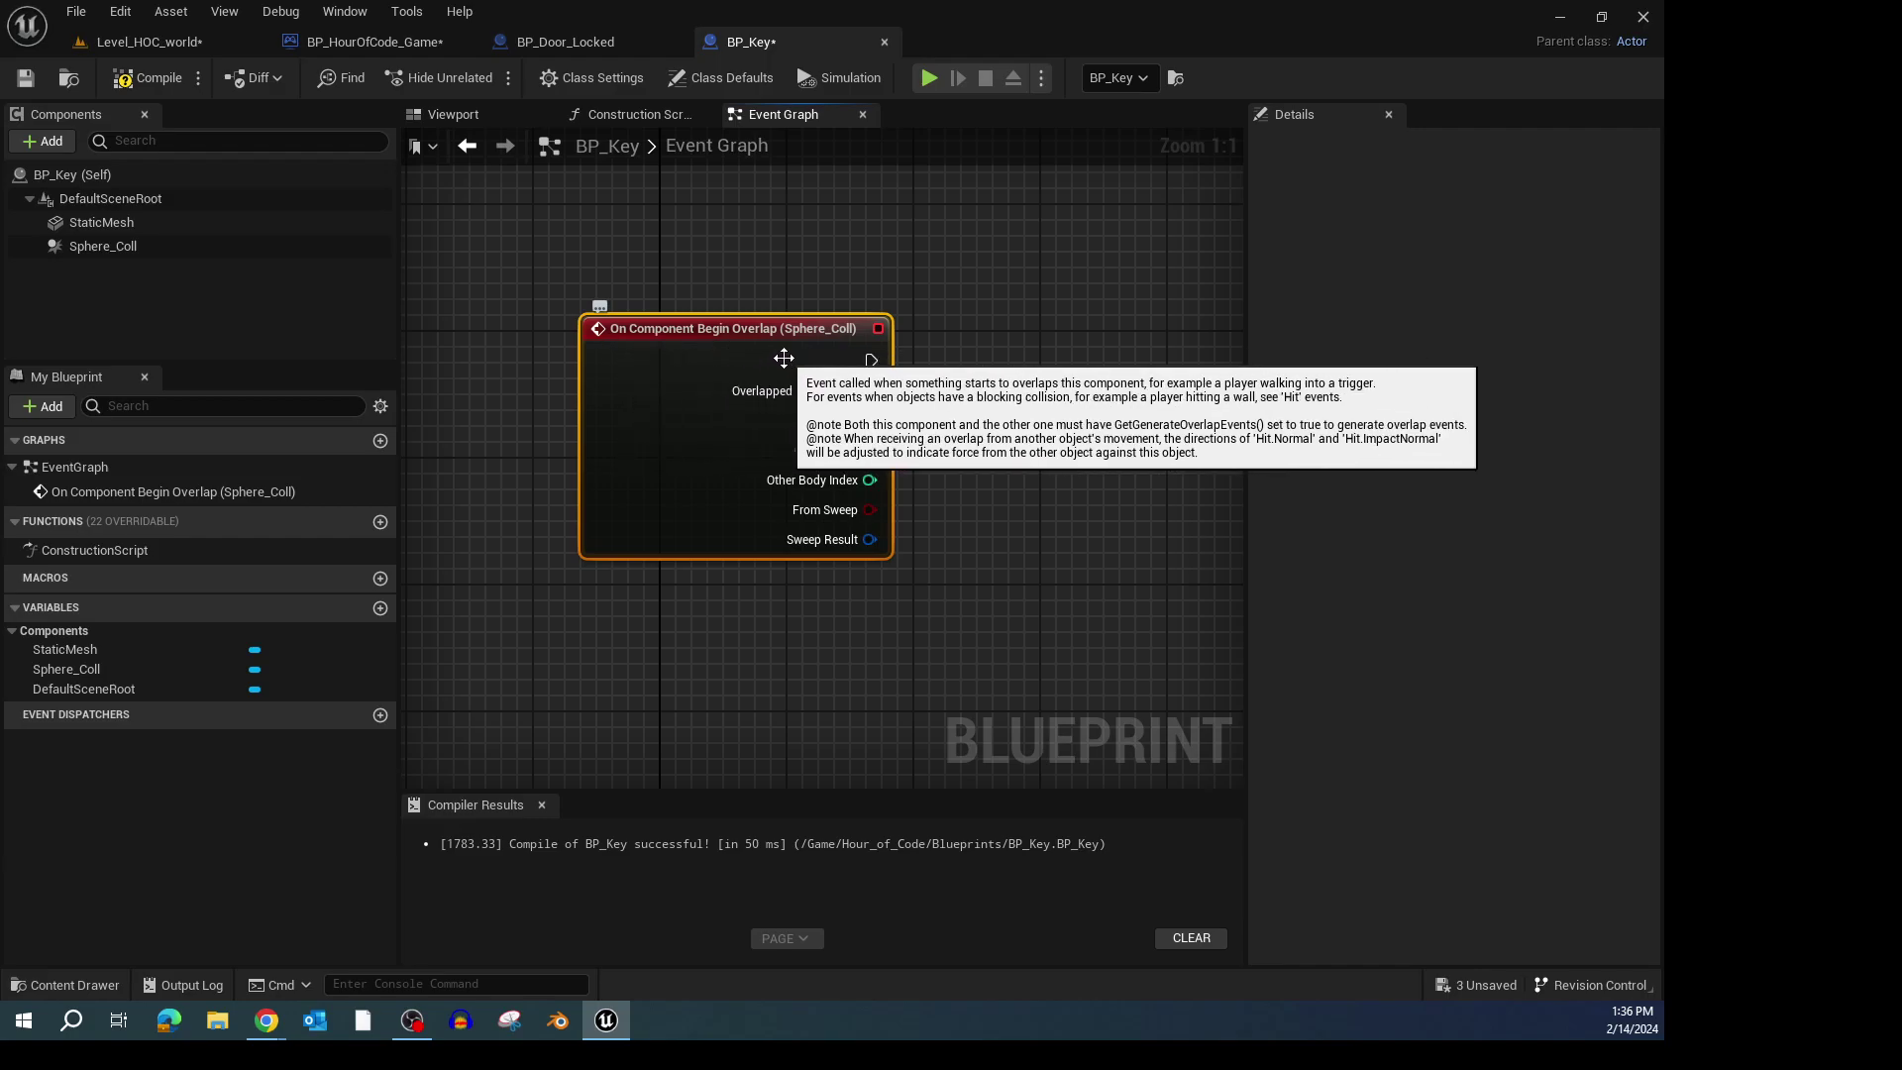
Reposition the overlap event node and add a Cast To BP_HourOfCode_Game node beside it, connected to its execution output
{"action": "scroll", "coordinate": [1076, 490], "scroll_direction": "down", "scroll_amount": 2}
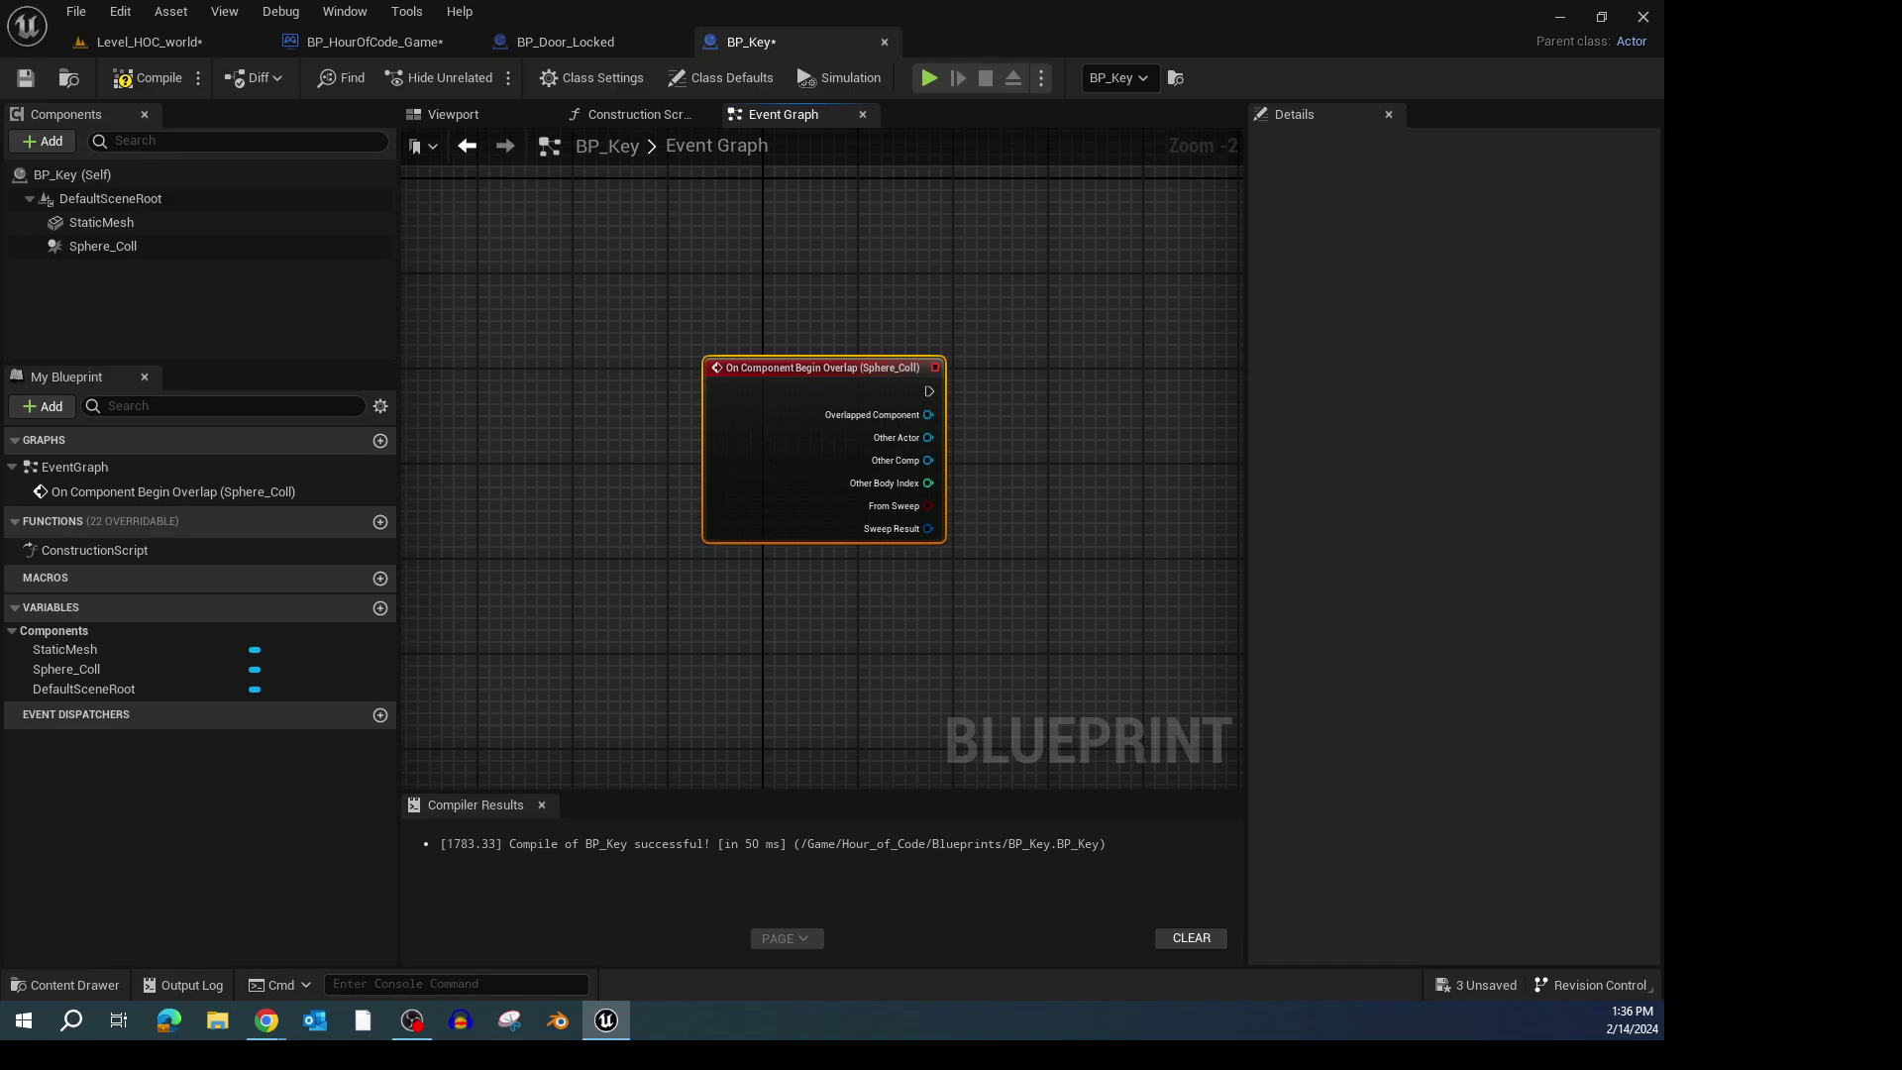
{"action": "left_click_drag", "start_coordinate": [821, 368], "coordinate": [630, 371]}
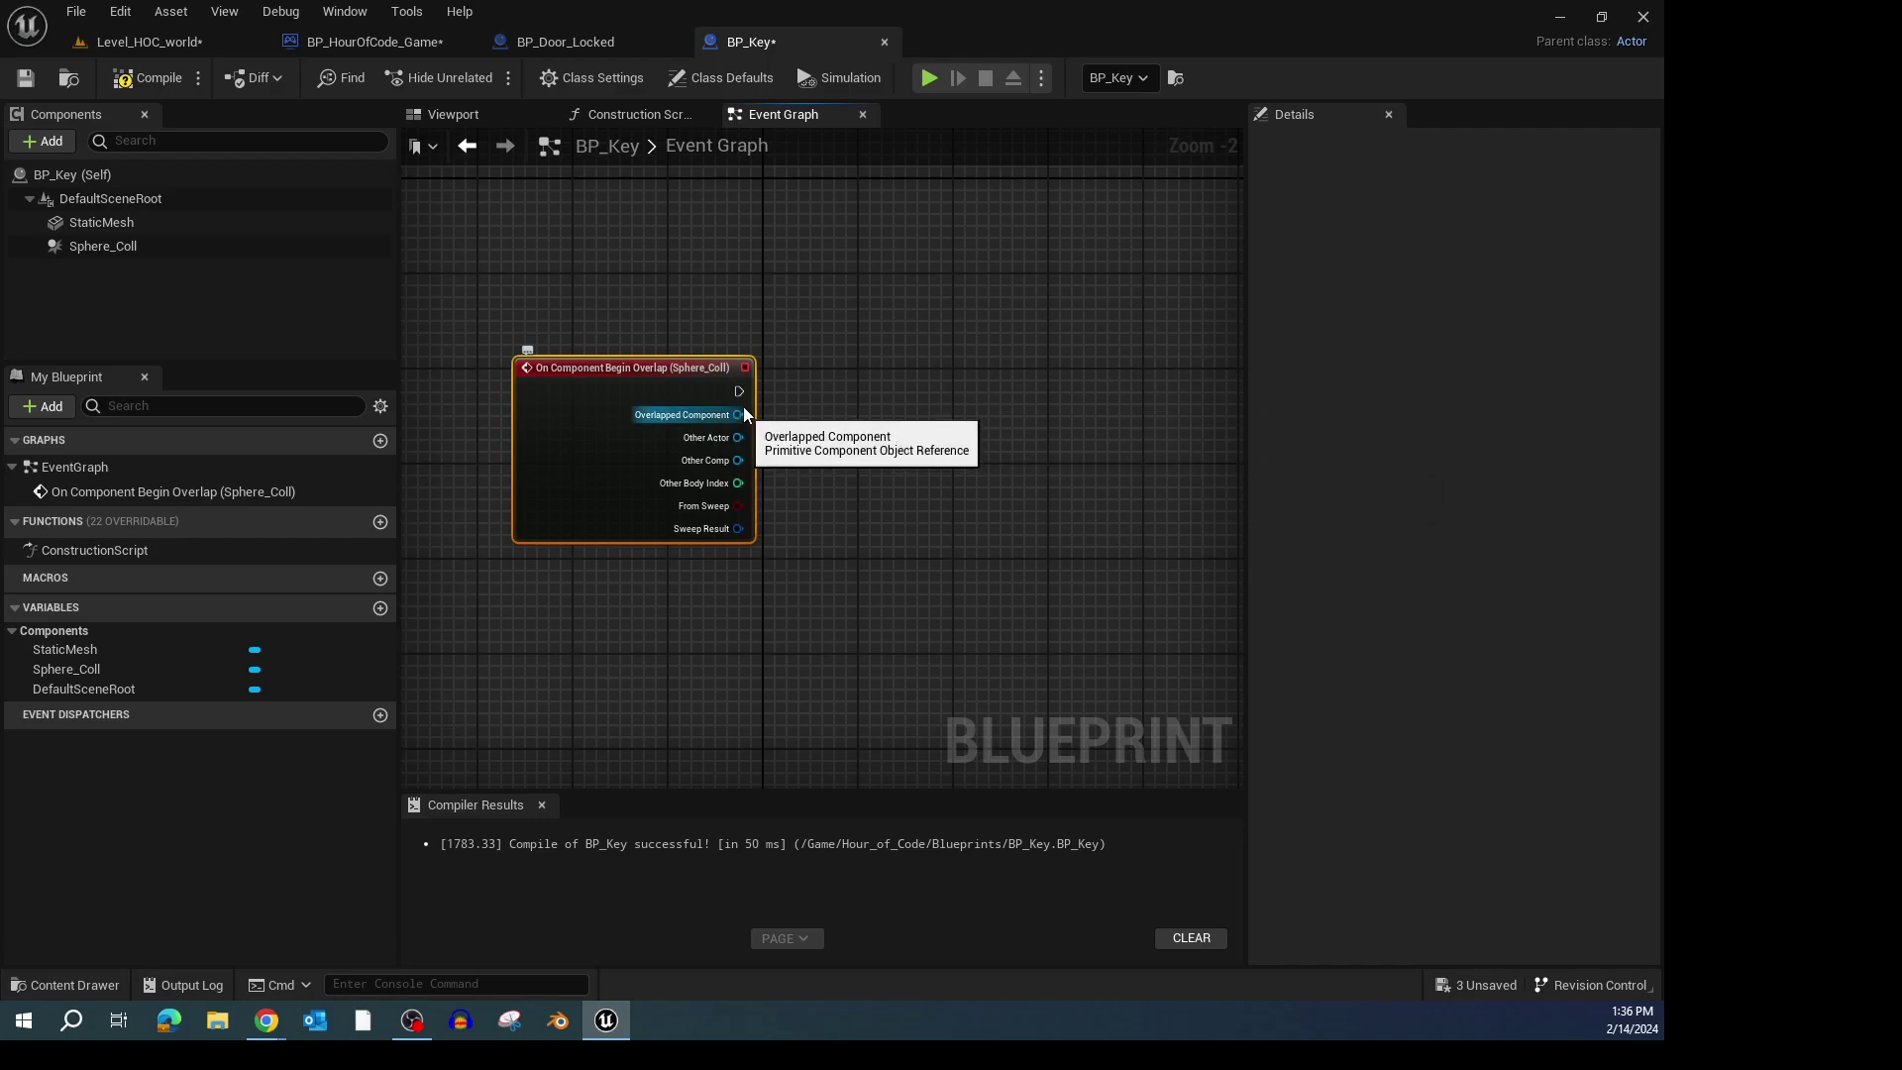
{"action": "left_click_drag", "start_coordinate": [738, 393], "coordinate": [895, 341]}
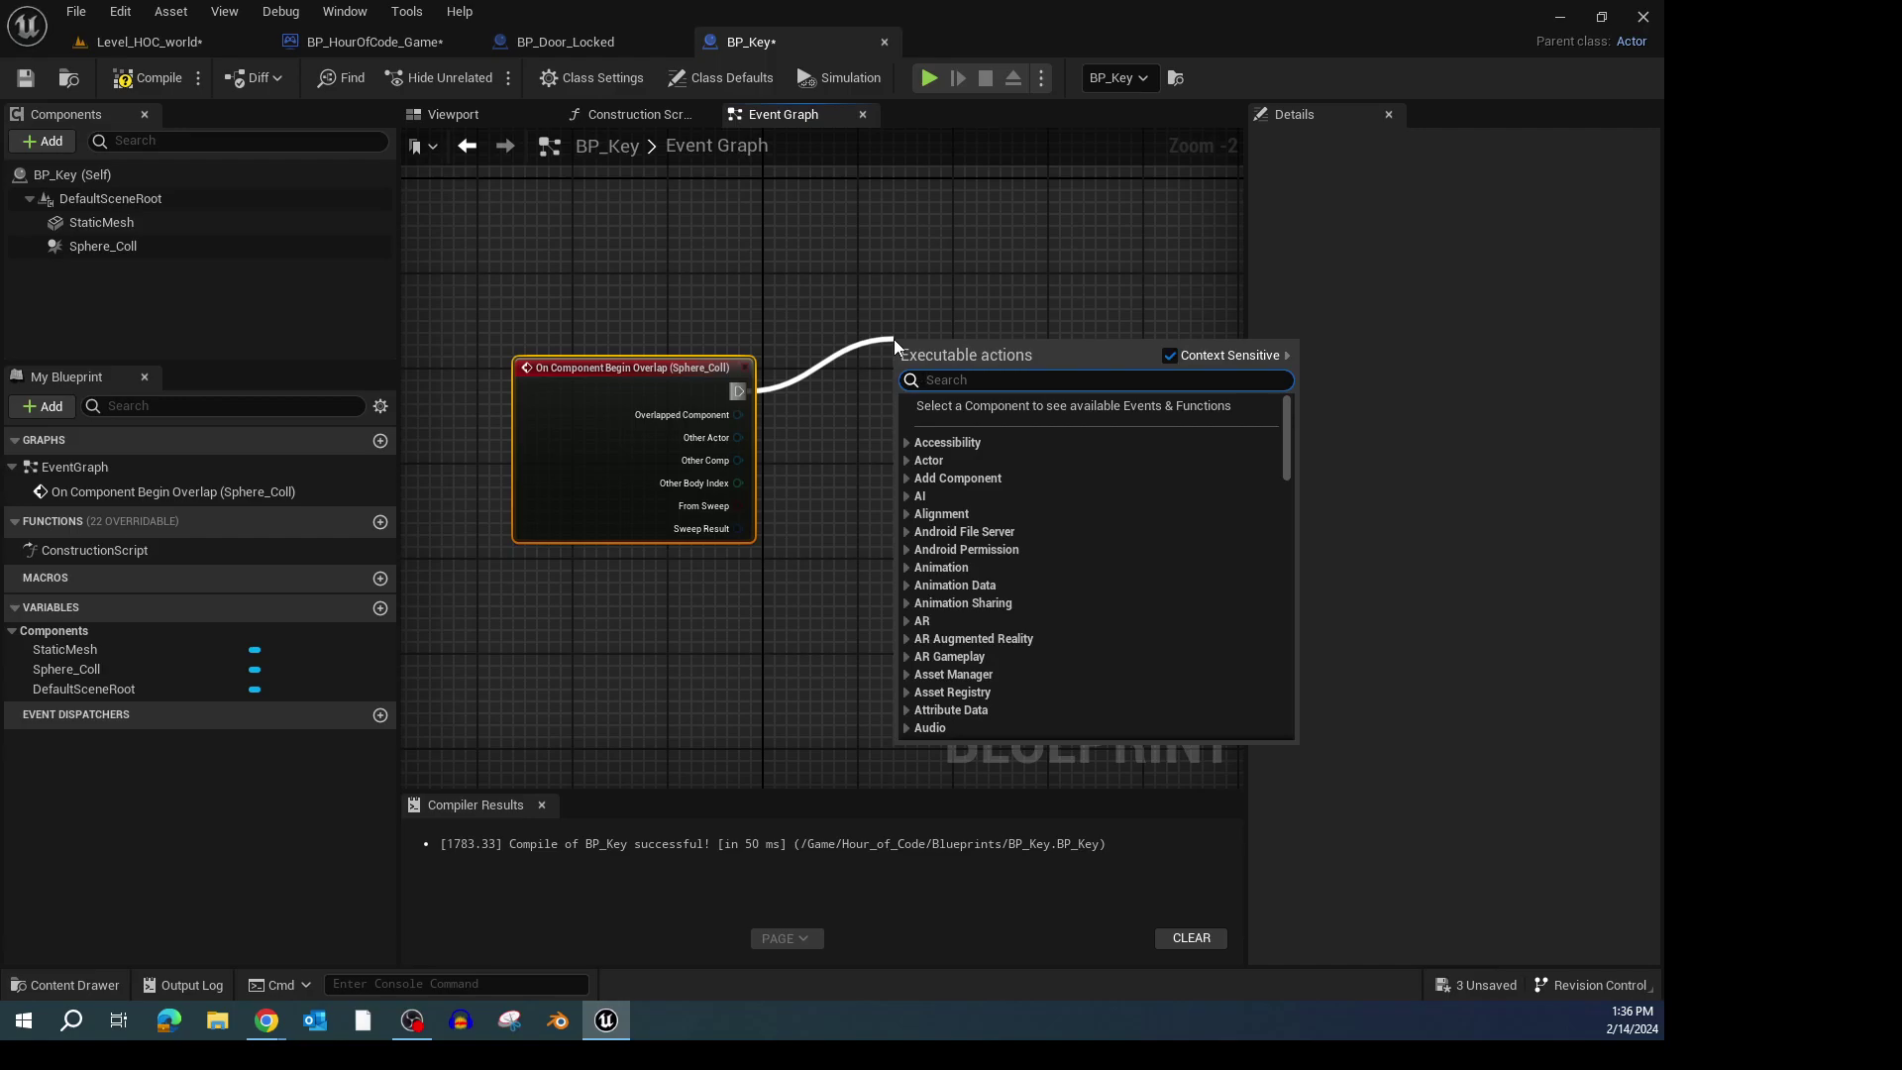
{"action": "type", "text": "cast to bp_hou"}
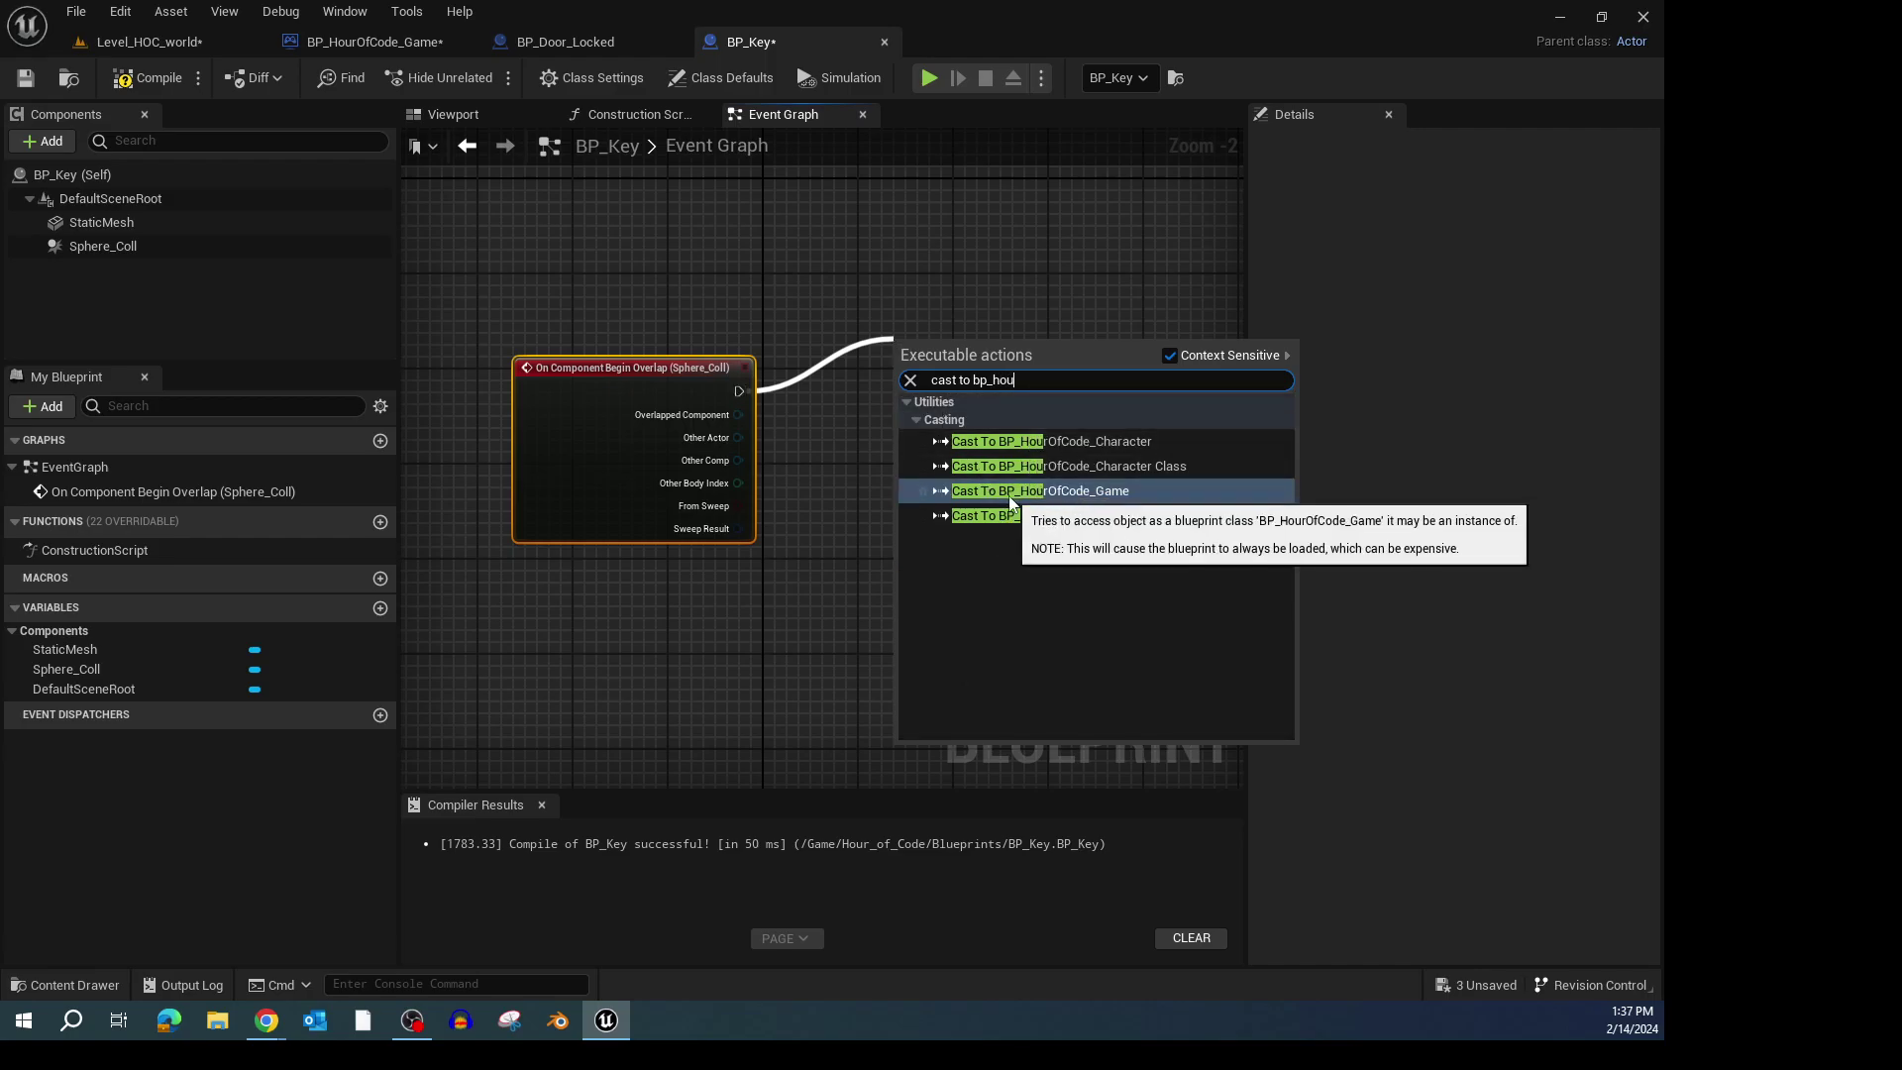
{"action": "left_click", "coordinate": [1070, 492]}
{"action": "left_click_drag", "start_coordinate": [954, 365], "coordinate": [908, 389]}
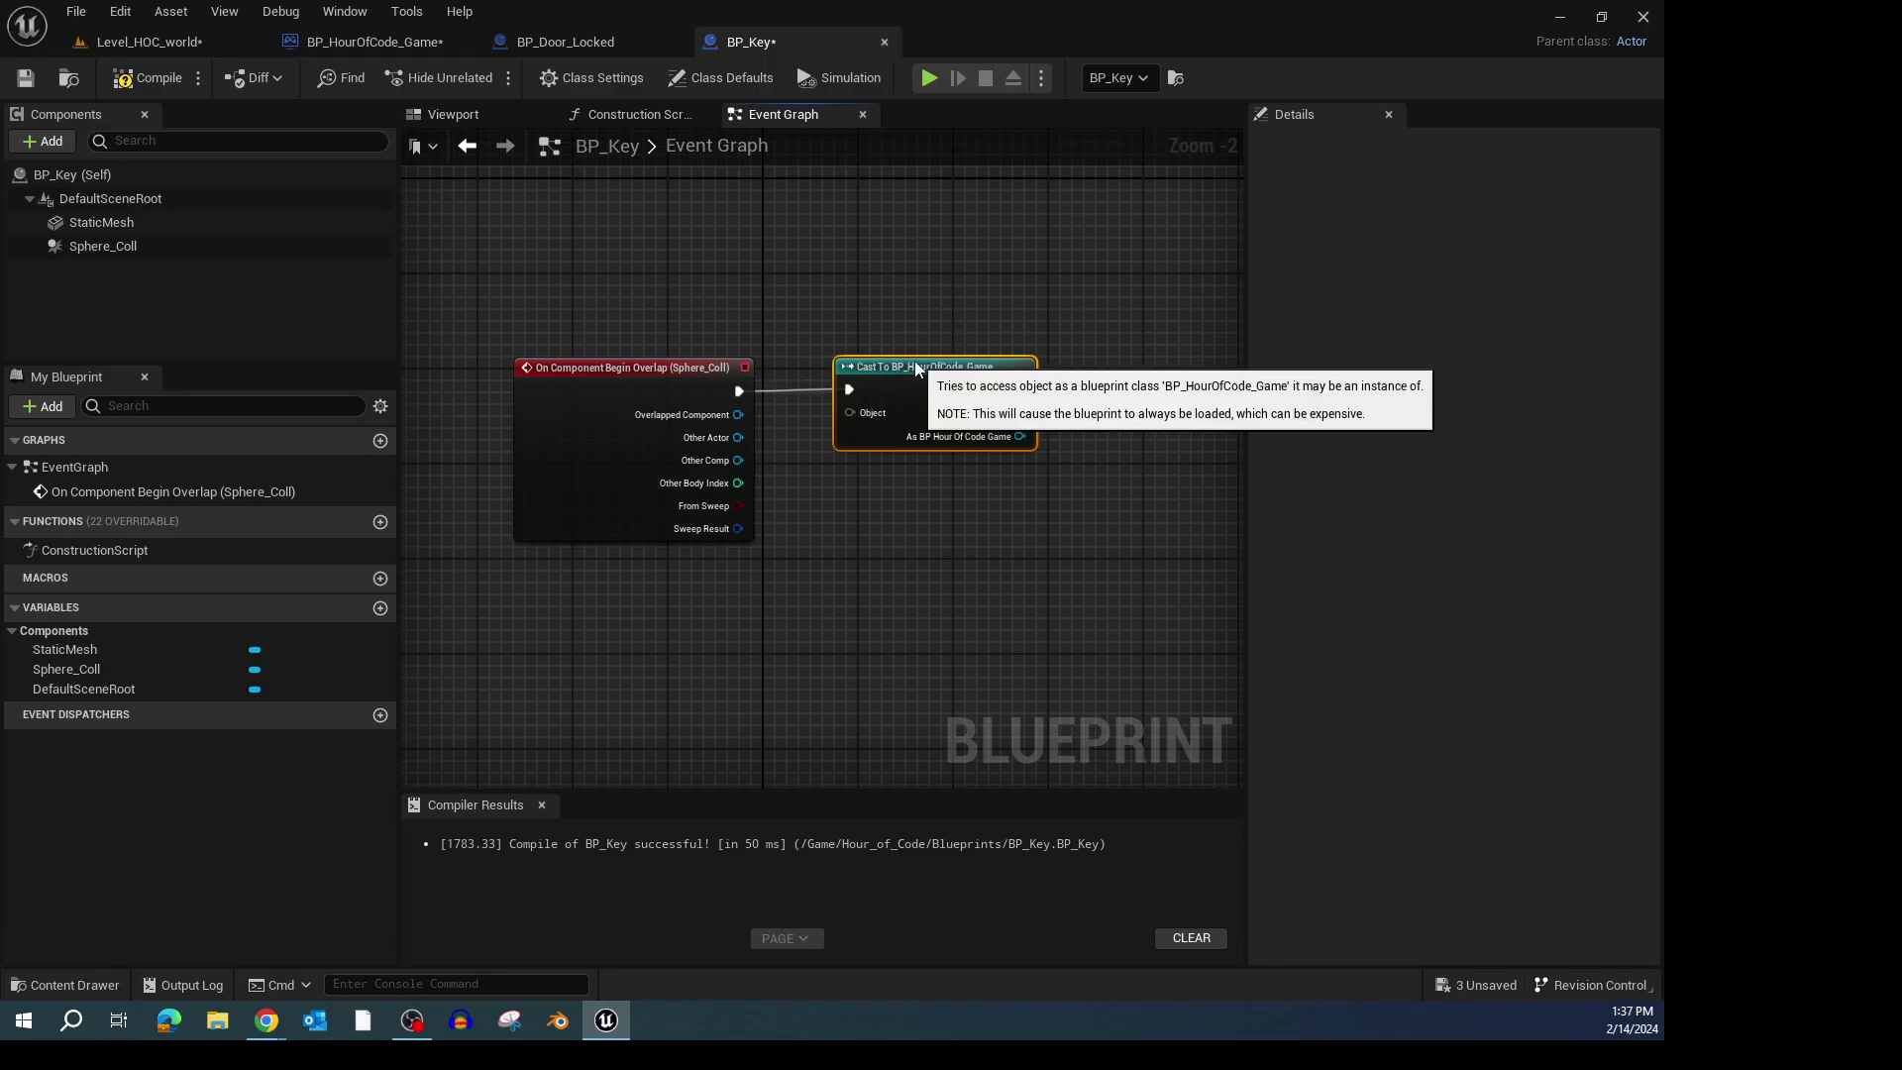
{"action": "key", "text": "ctrl+s"}
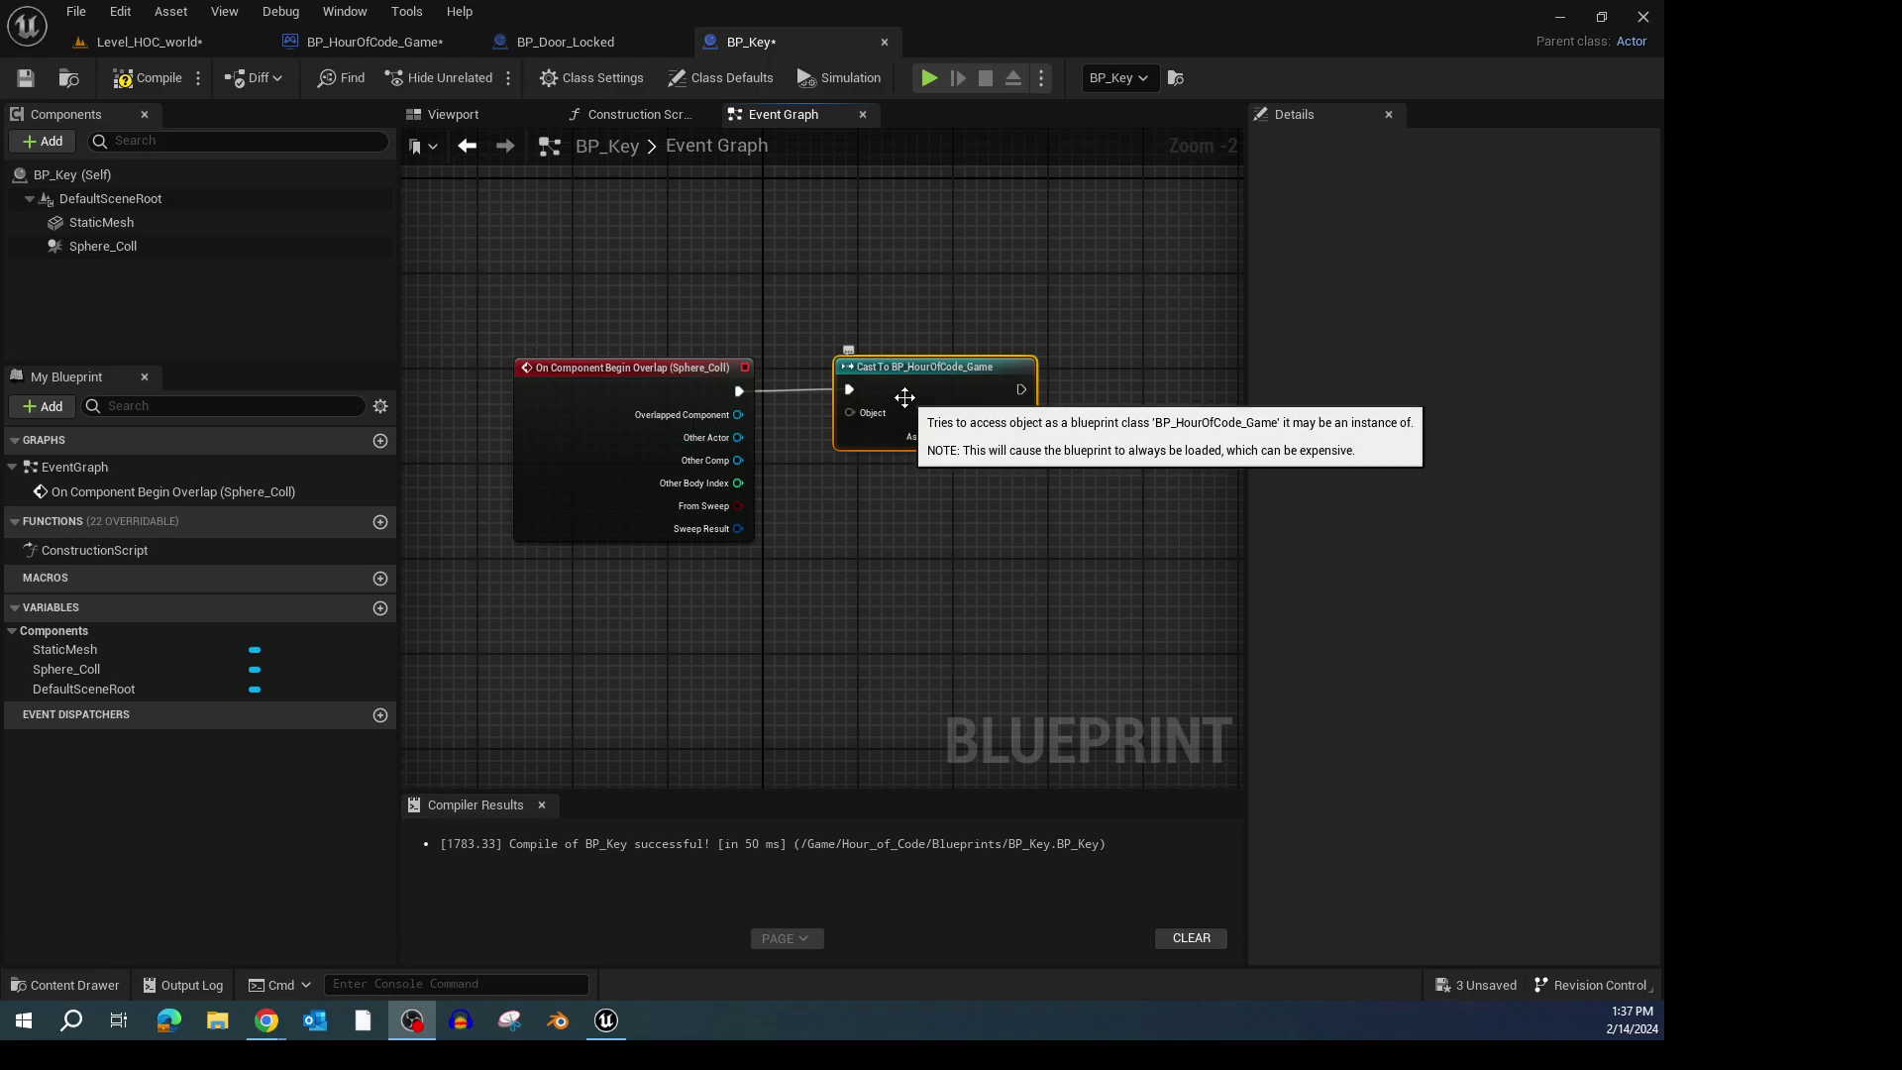
Feed the cast's Object input from a new Get Game Mode node and place that node just below the cast
{"action": "left_click_drag", "start_coordinate": [849, 413], "coordinate": [897, 572]}
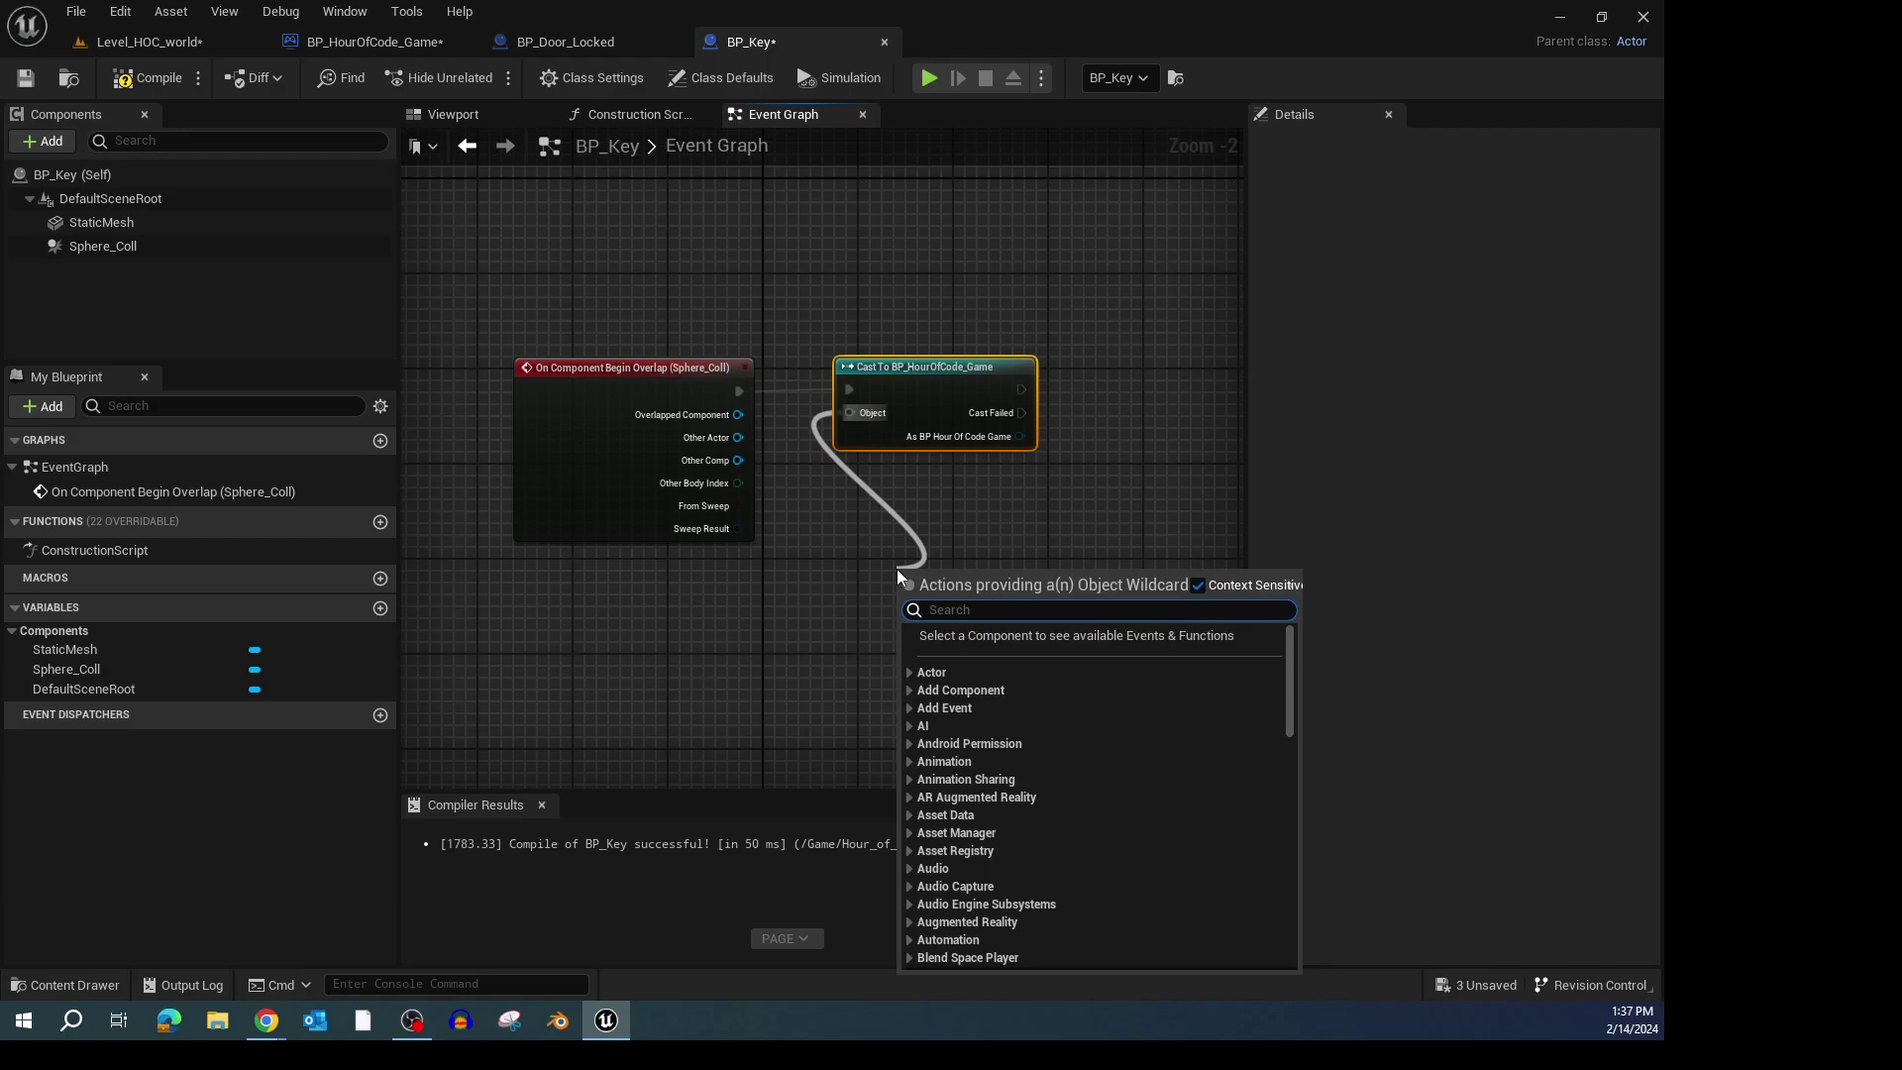
{"action": "type", "text": "get"}
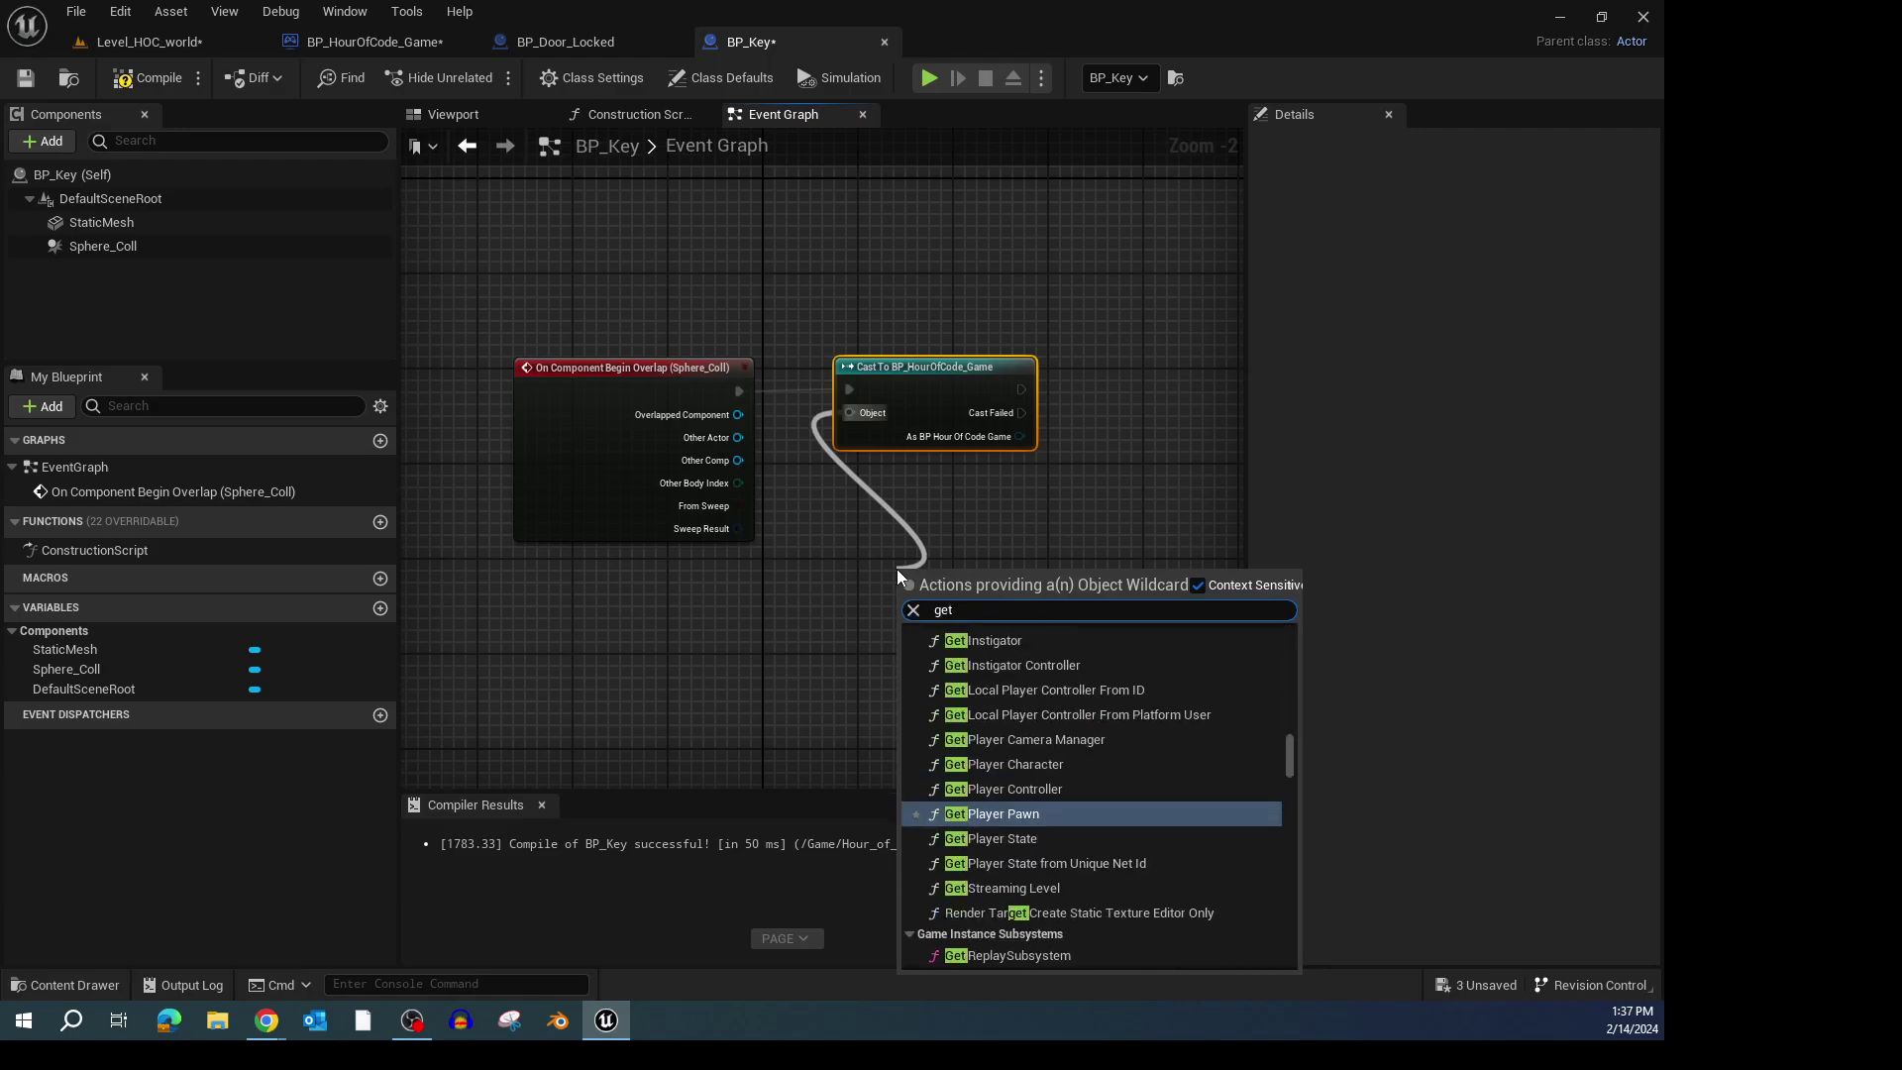
{"action": "type", "text": " gam"}
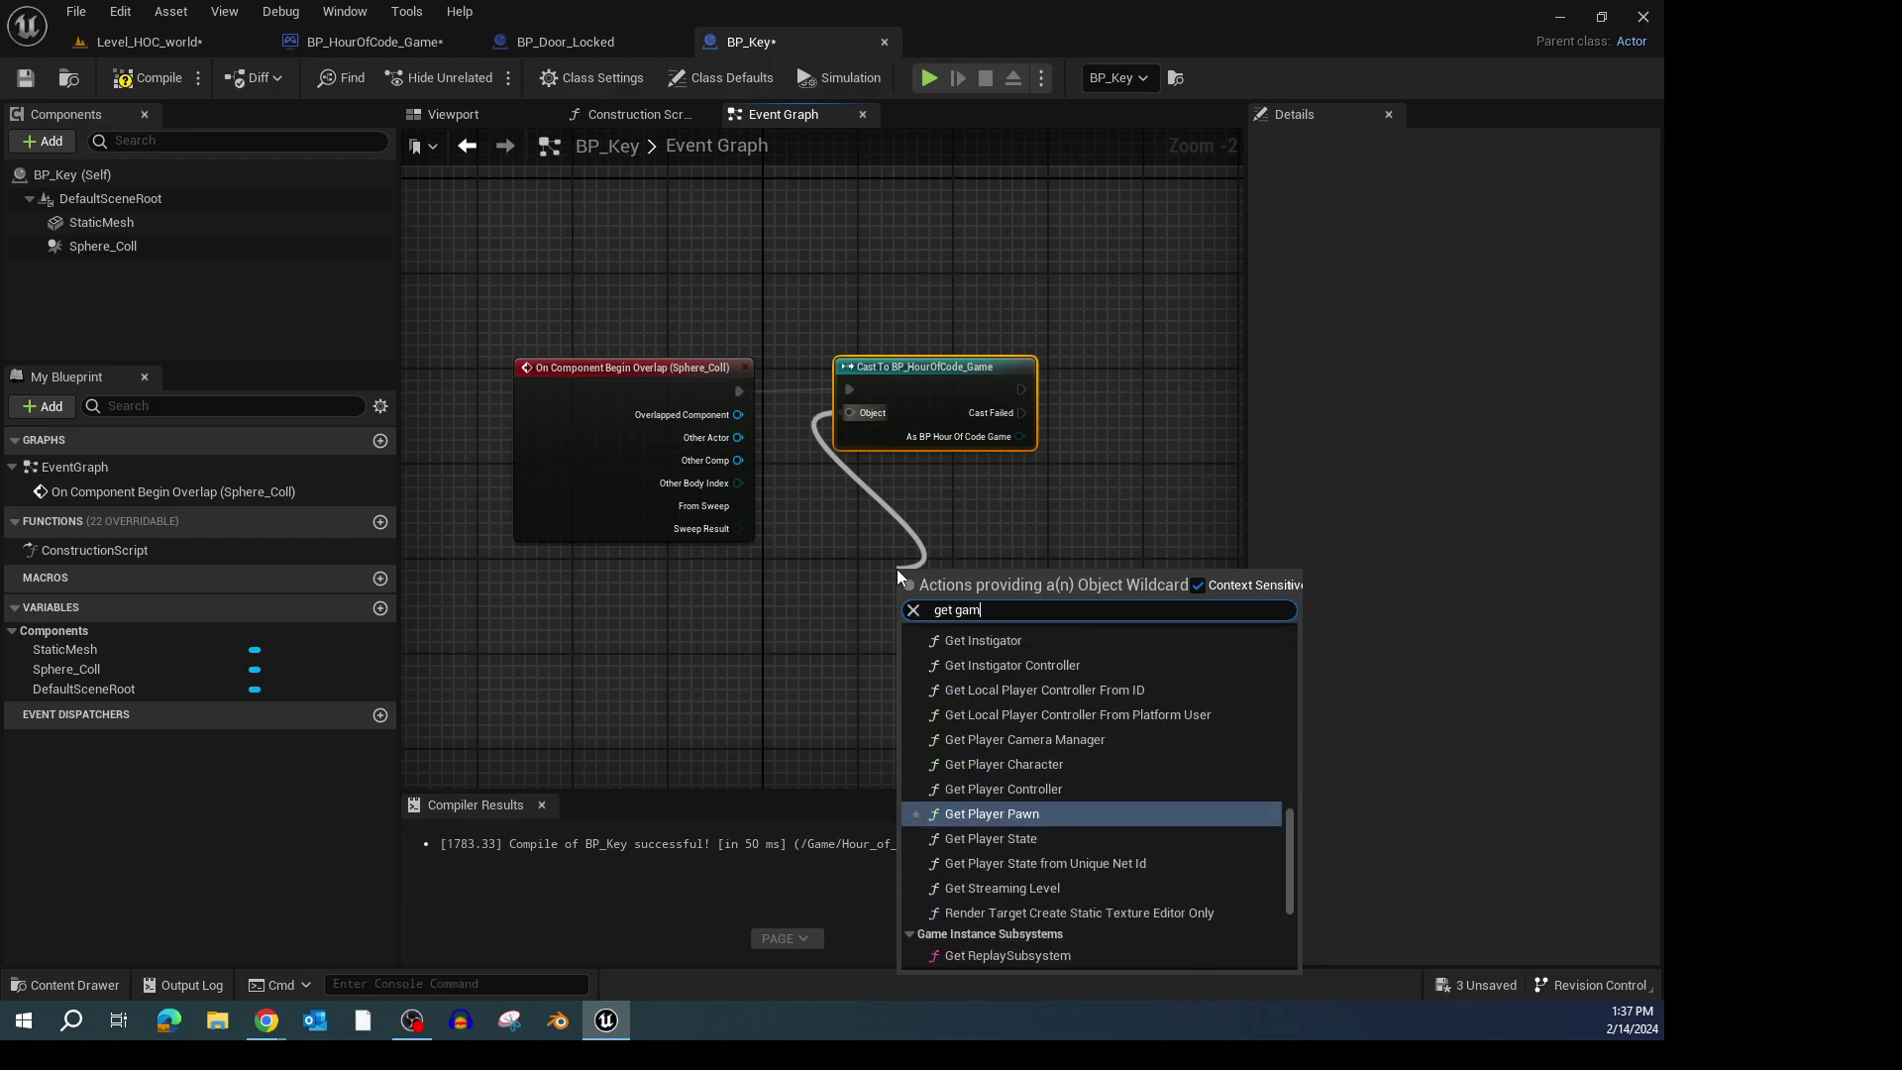
{"action": "type", "text": "e mo"}
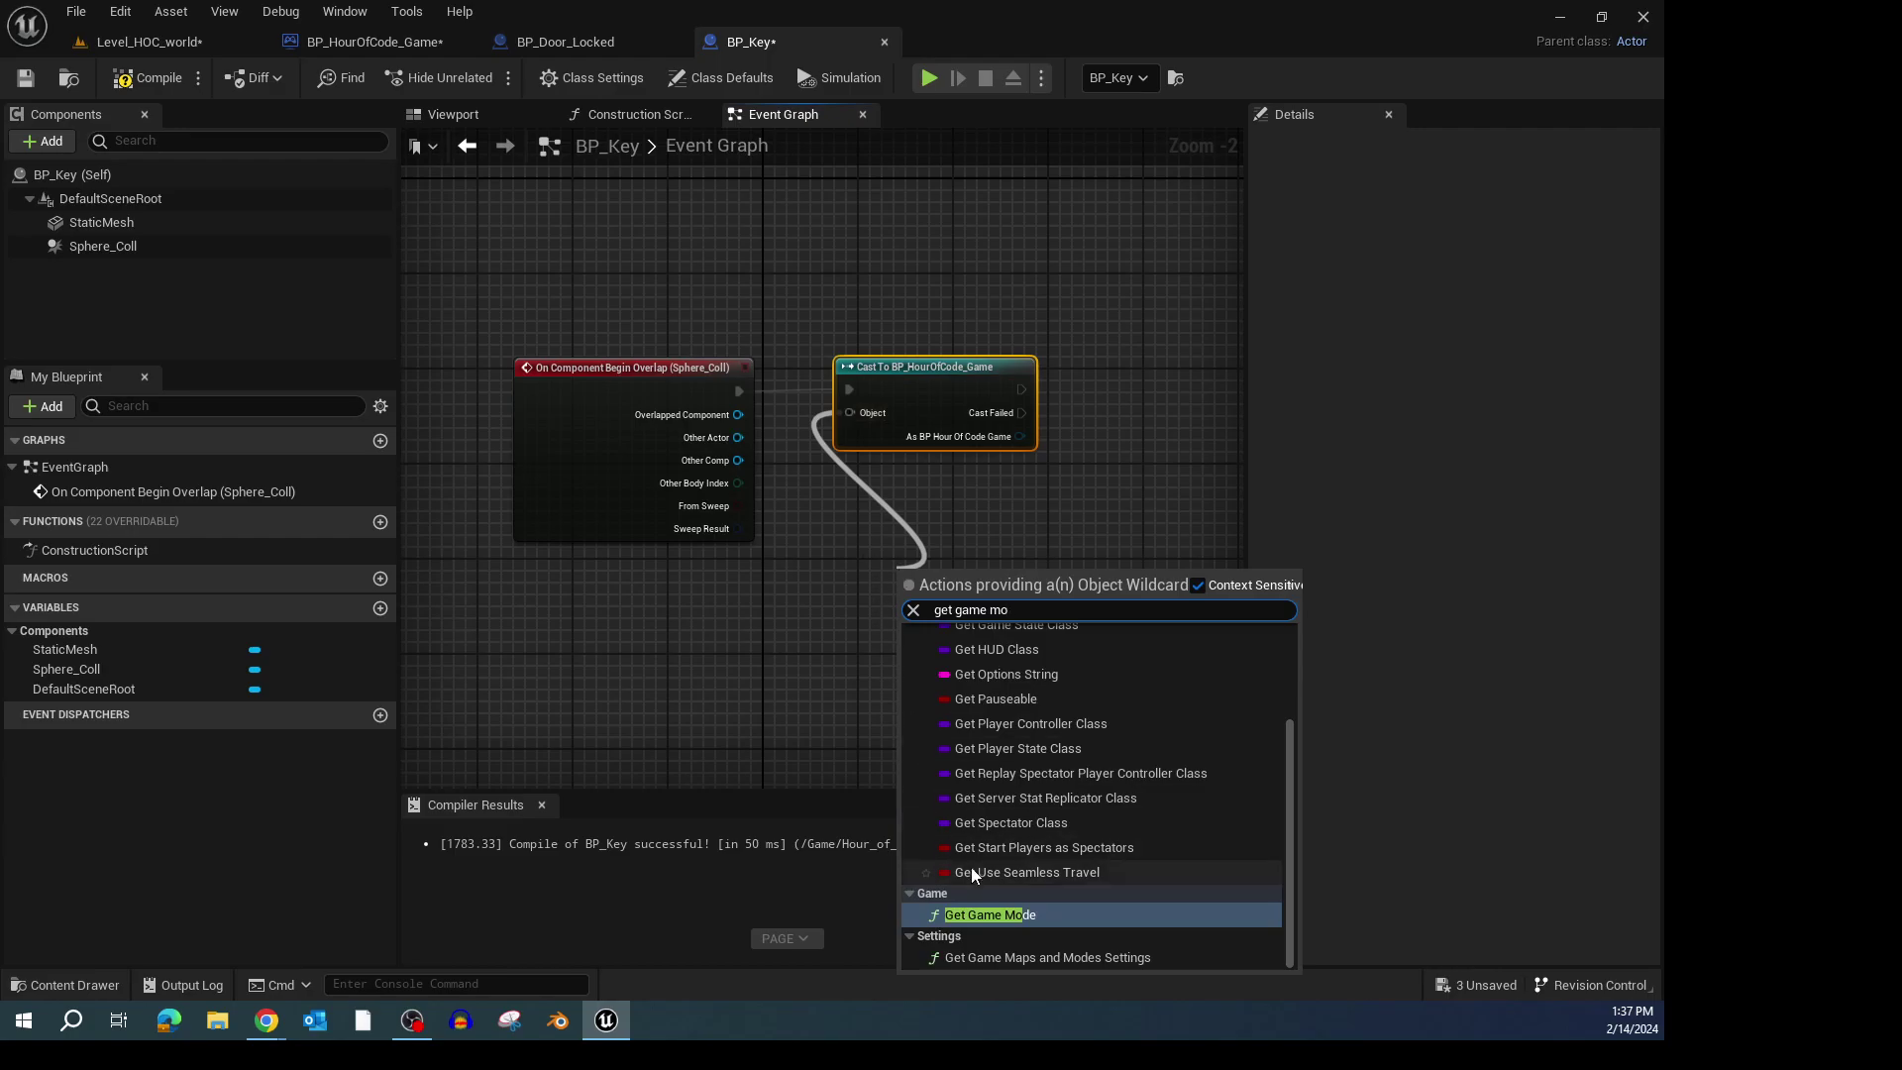
{"action": "left_click", "coordinate": [991, 915]}
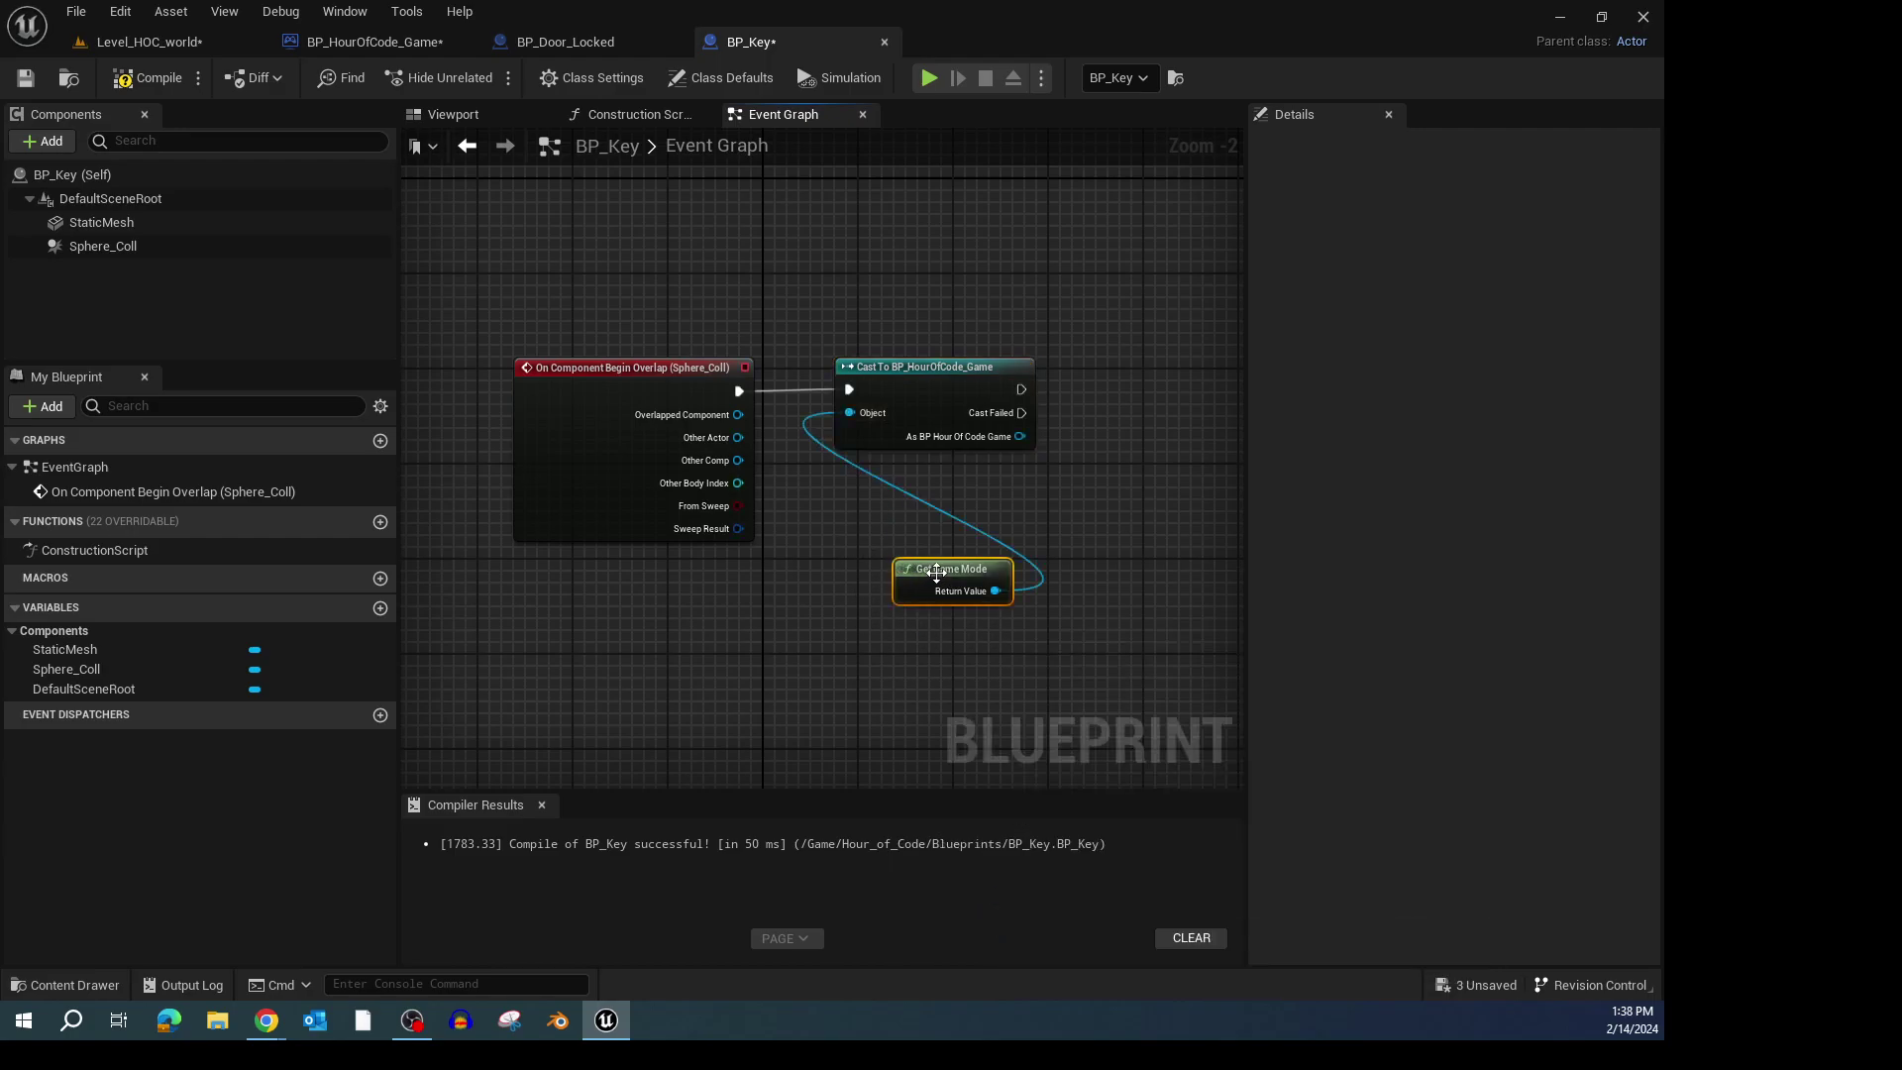
{"action": "left_click_drag", "start_coordinate": [973, 572], "coordinate": [870, 536]}
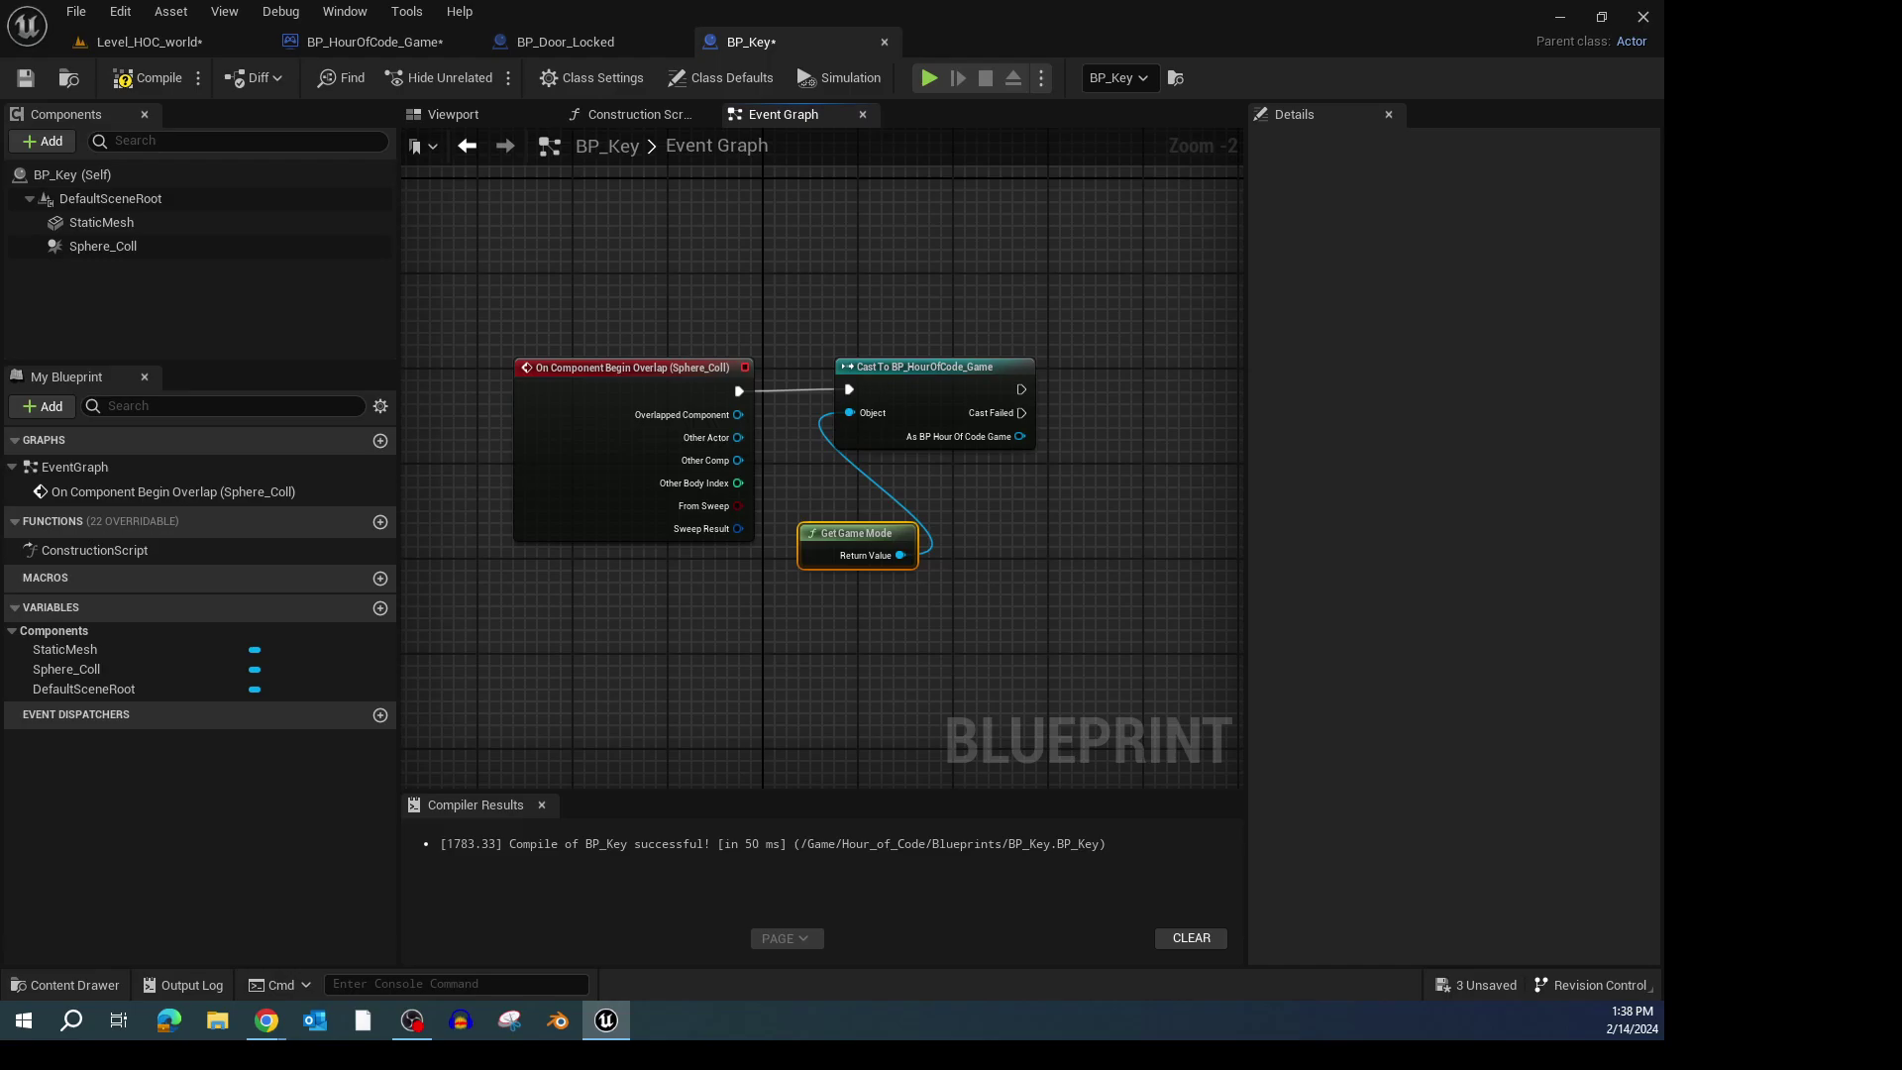
Add a Set Have Key? node from the As BP Hour Of Code Game output and align it with the cast node
{"action": "right_click_drag", "start_coordinate": [1039, 555], "coordinate": [797, 591]}
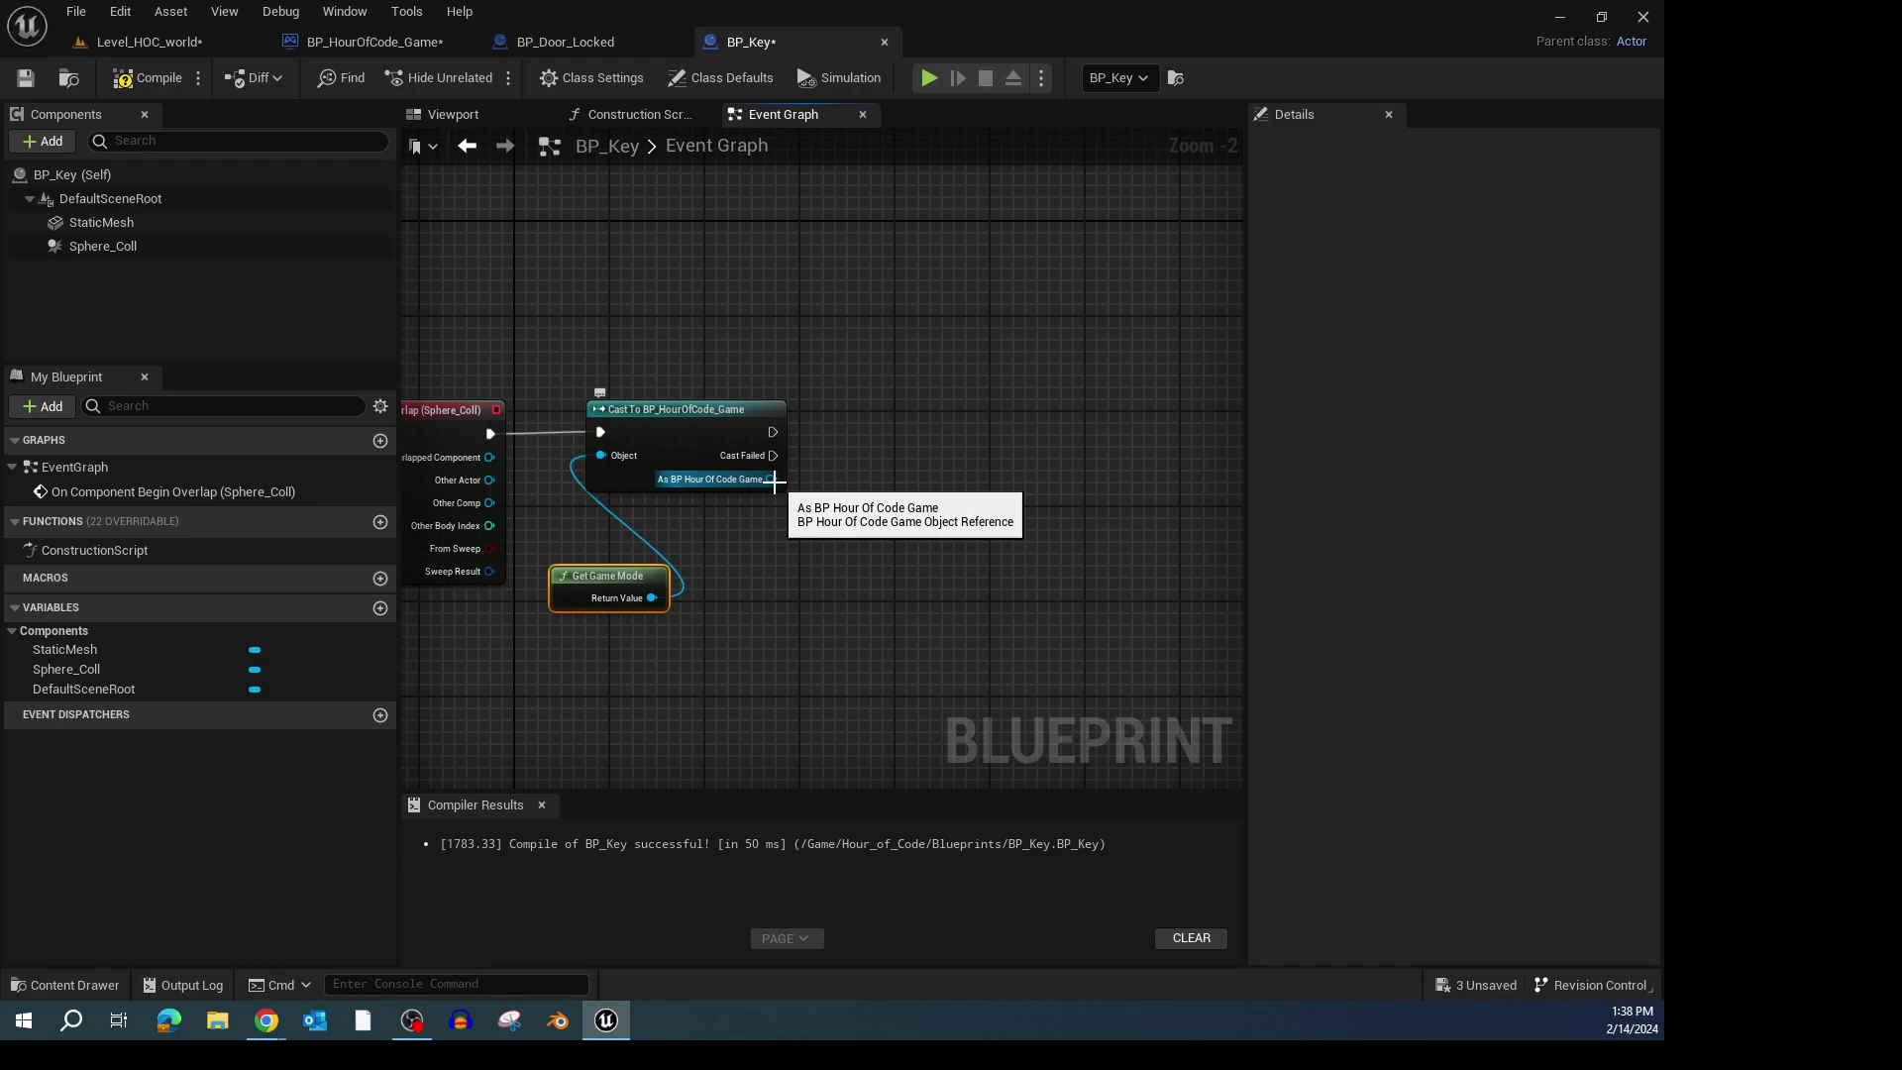
{"action": "left_click_drag", "start_coordinate": [777, 484], "coordinate": [897, 498]}
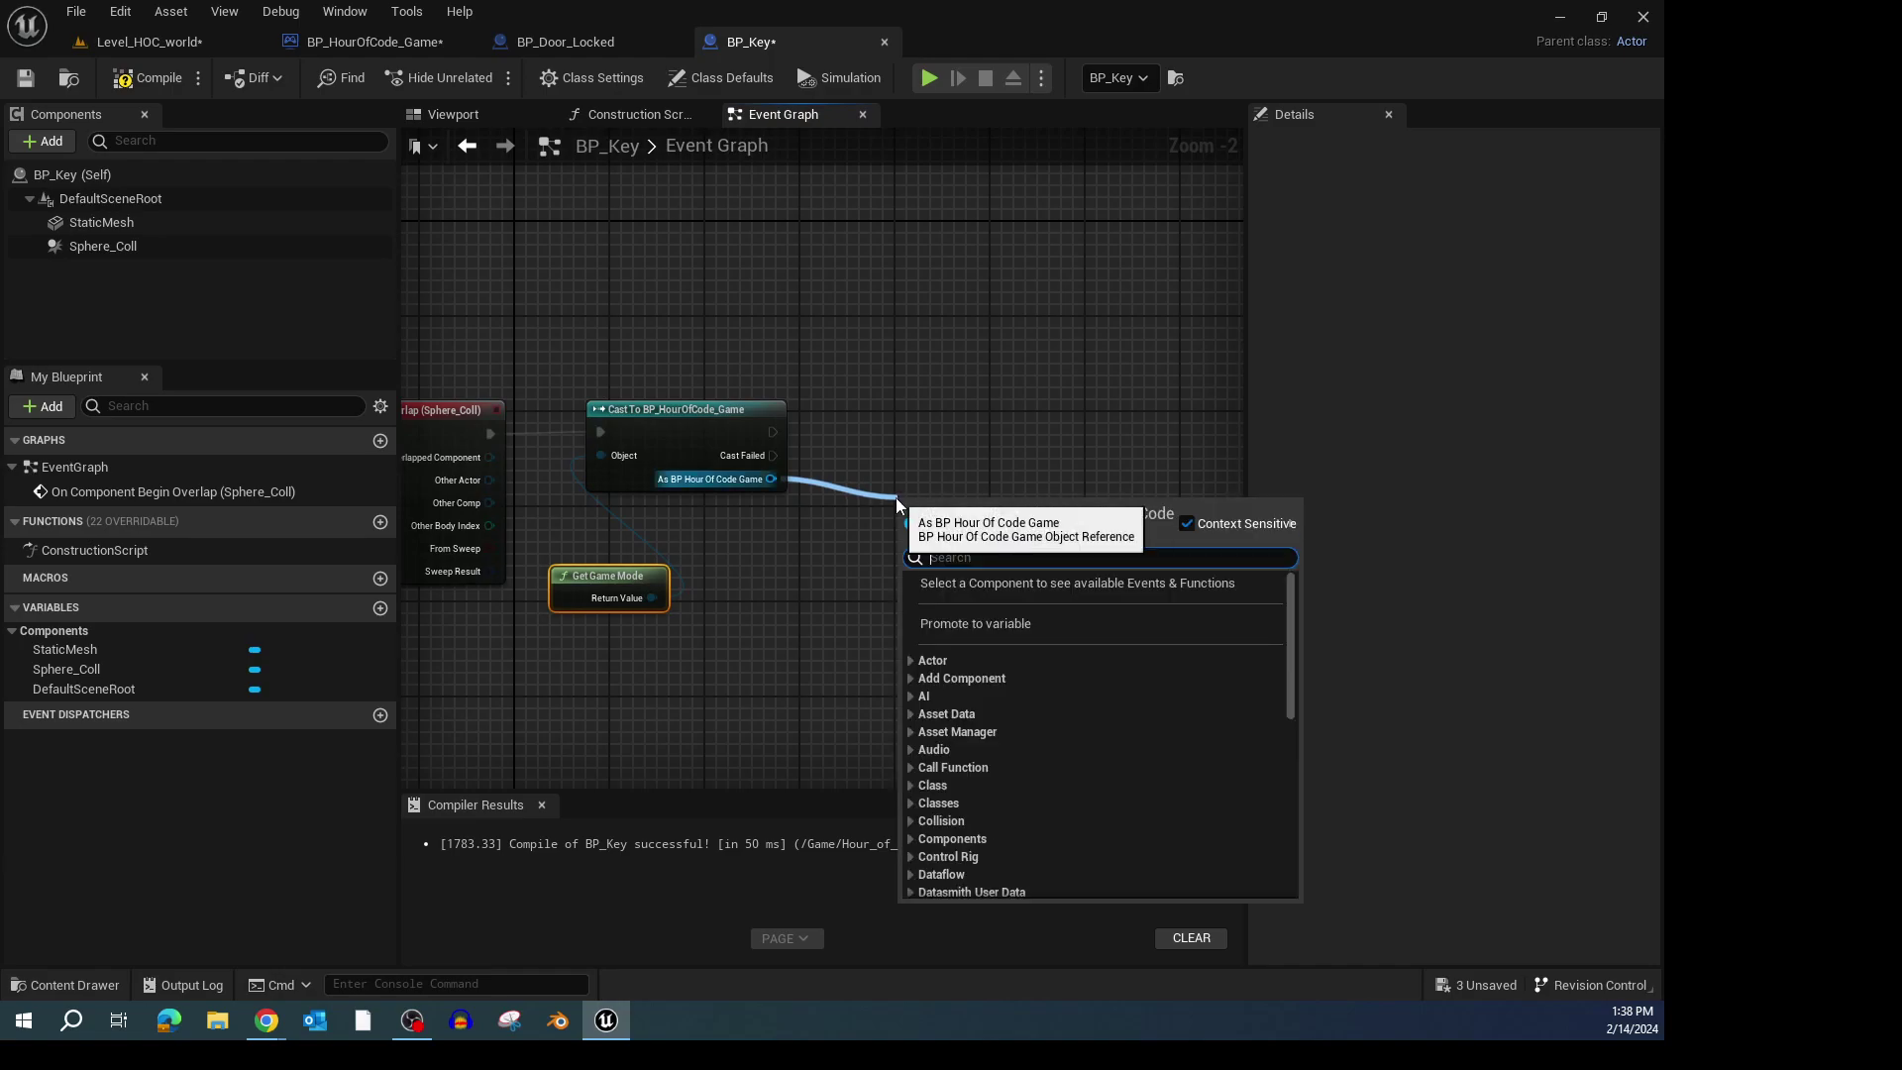
{"action": "type", "text": "set"}
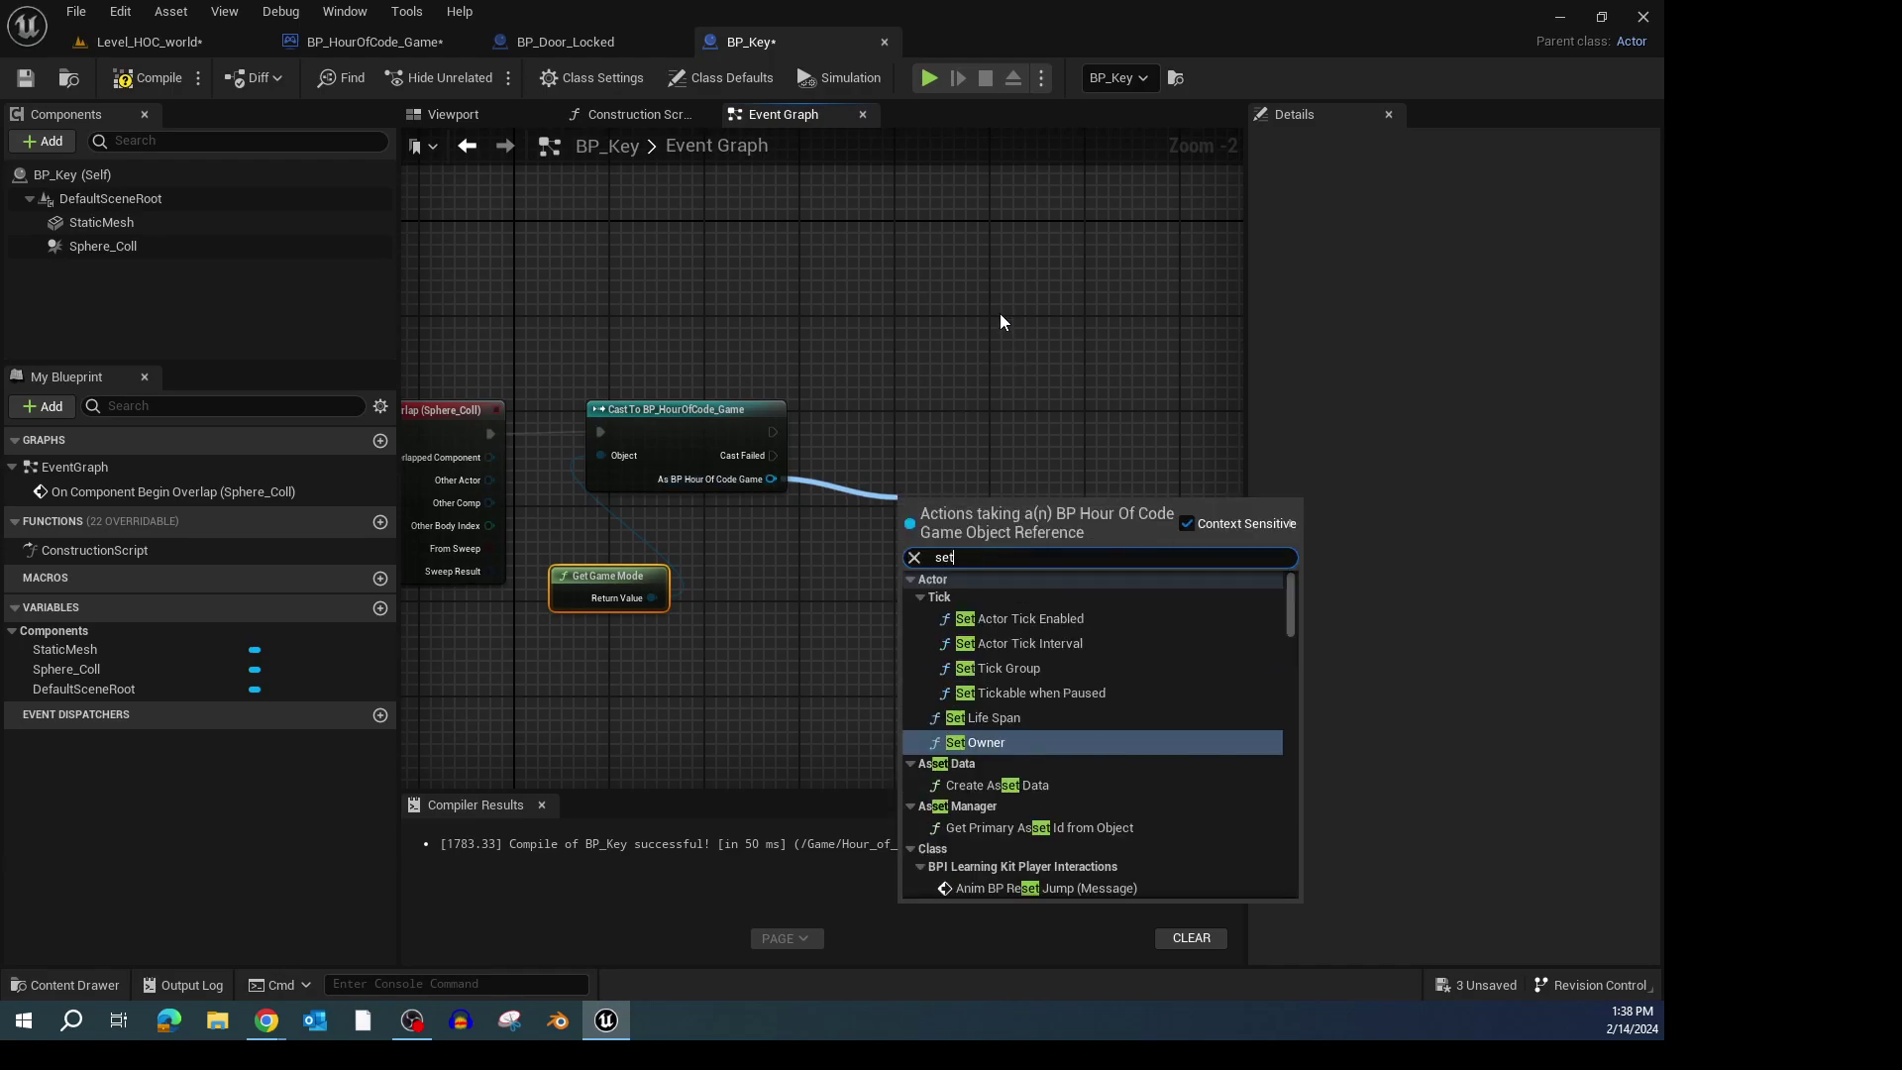
{"action": "type", "text": " ha"}
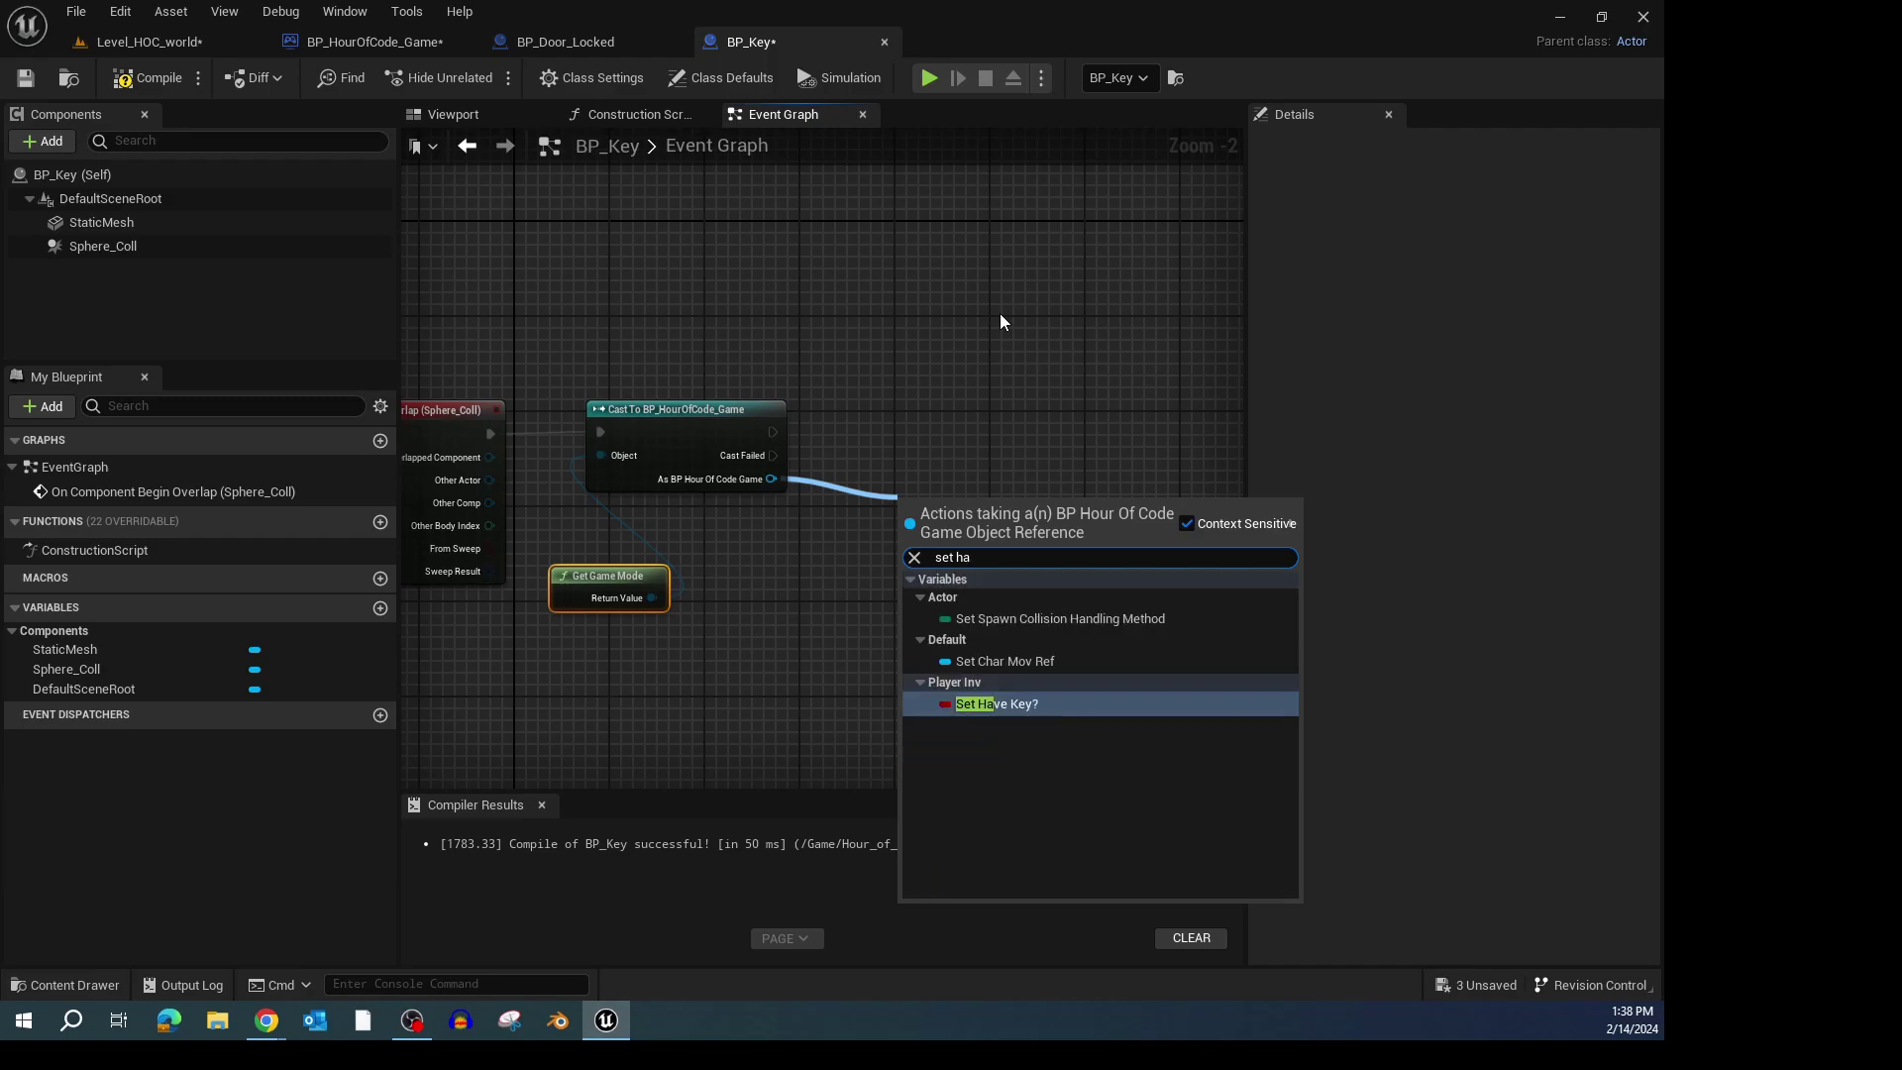
{"action": "left_click", "coordinate": [1000, 703]}
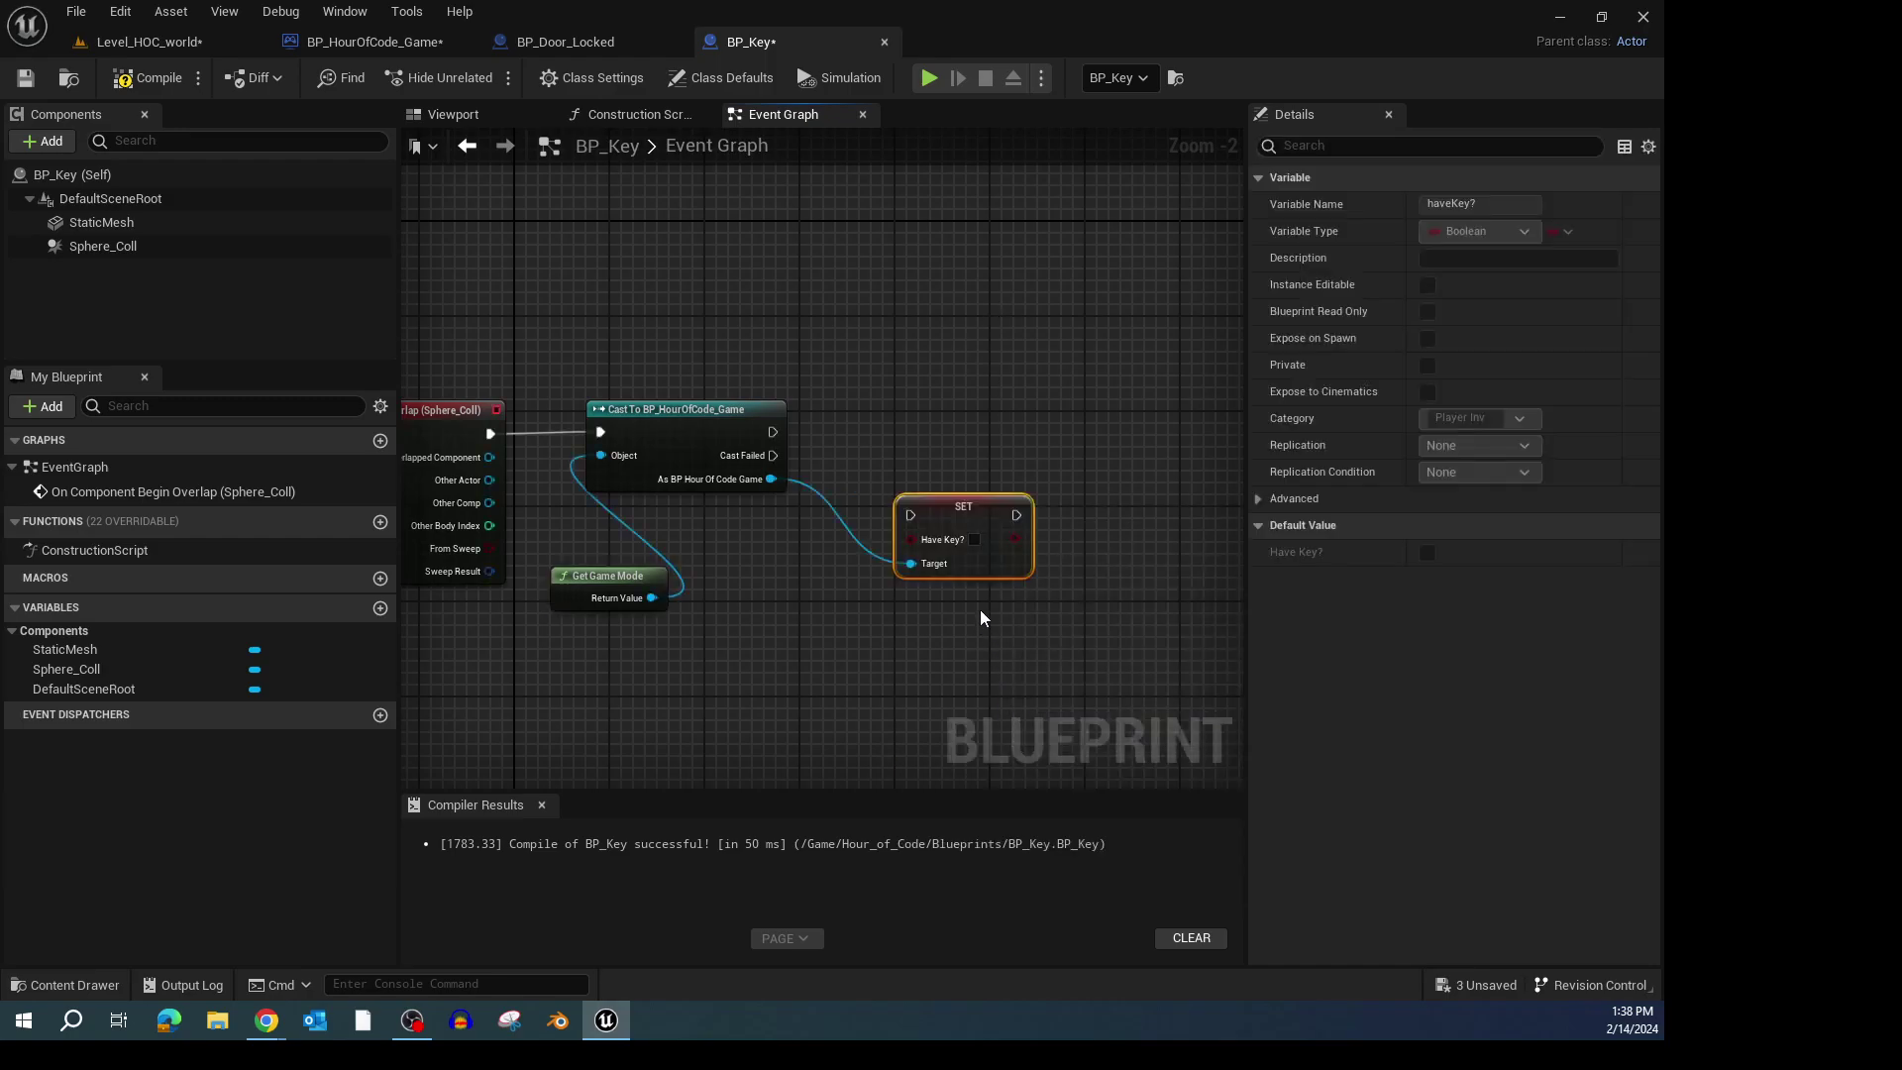
{"action": "left_click_drag", "start_coordinate": [960, 520], "coordinate": [937, 496]}
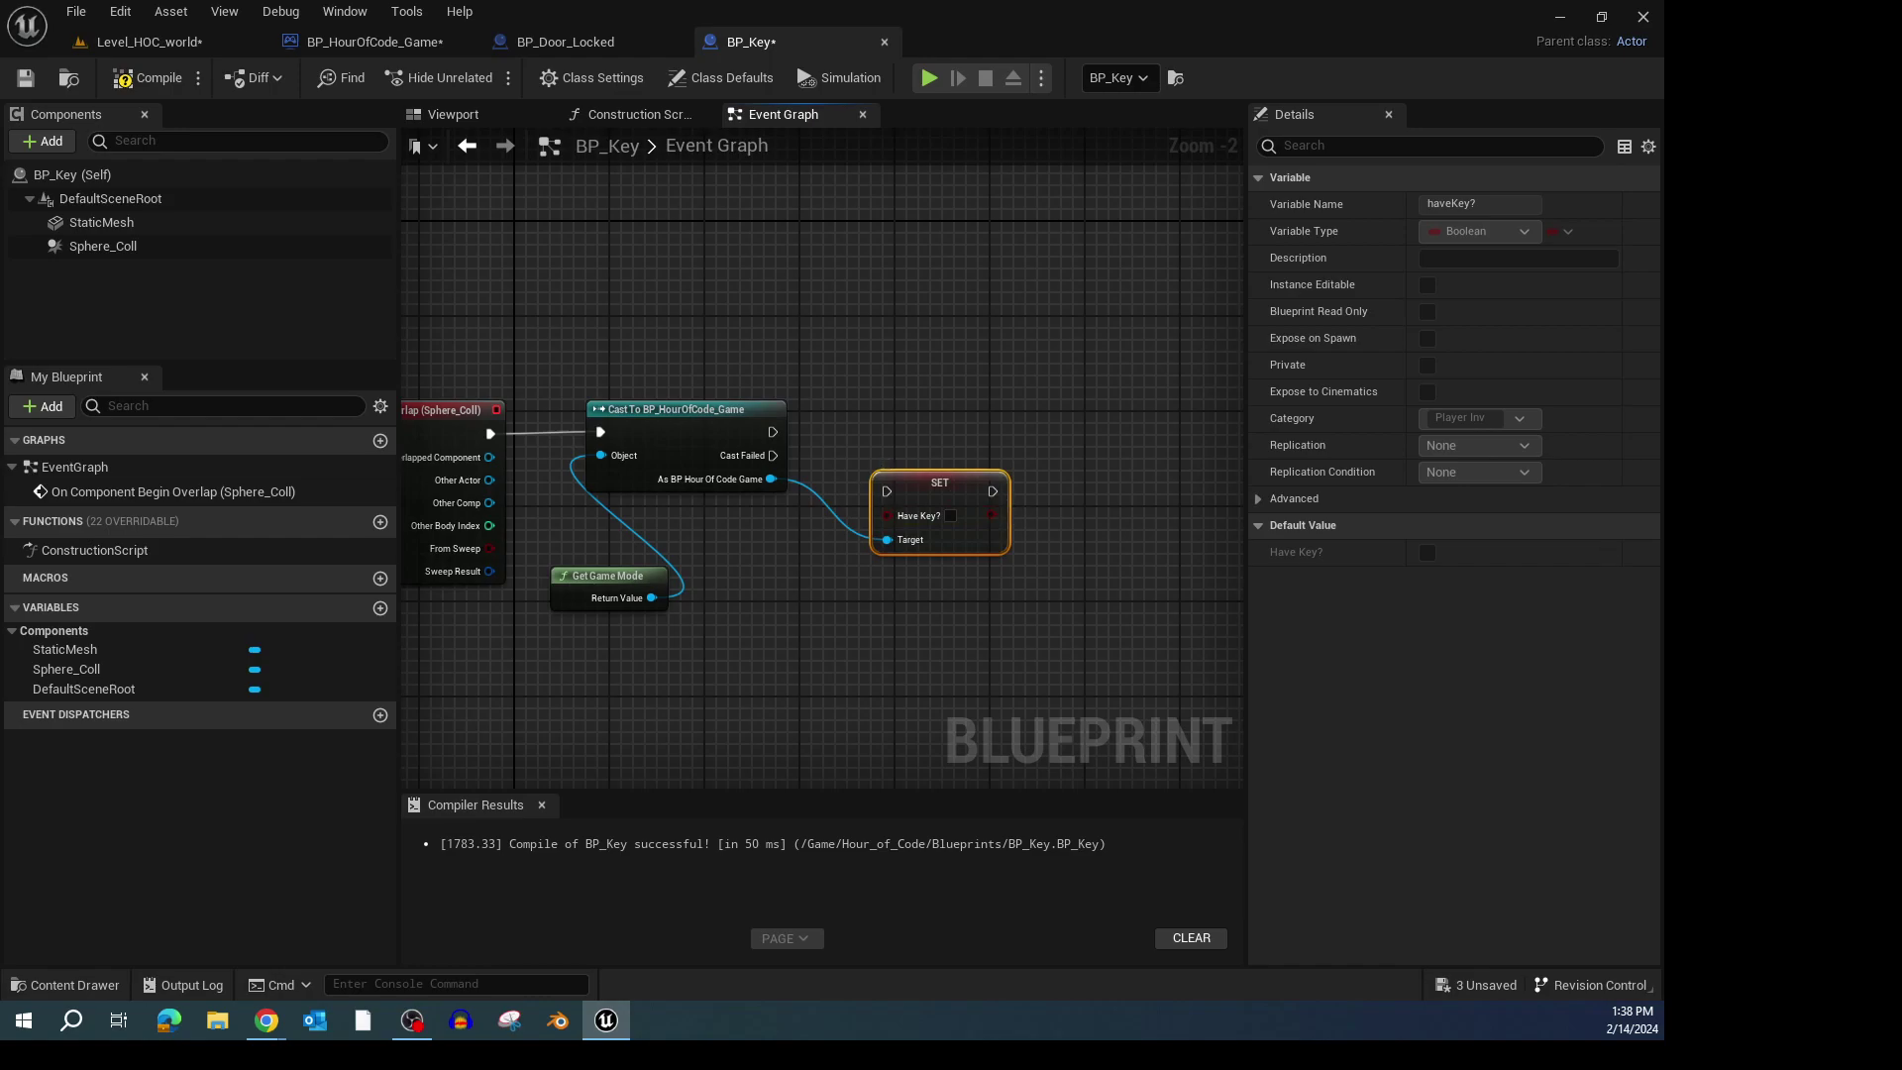
{"action": "left_click_drag", "start_coordinate": [910, 484], "coordinate": [923, 425]}
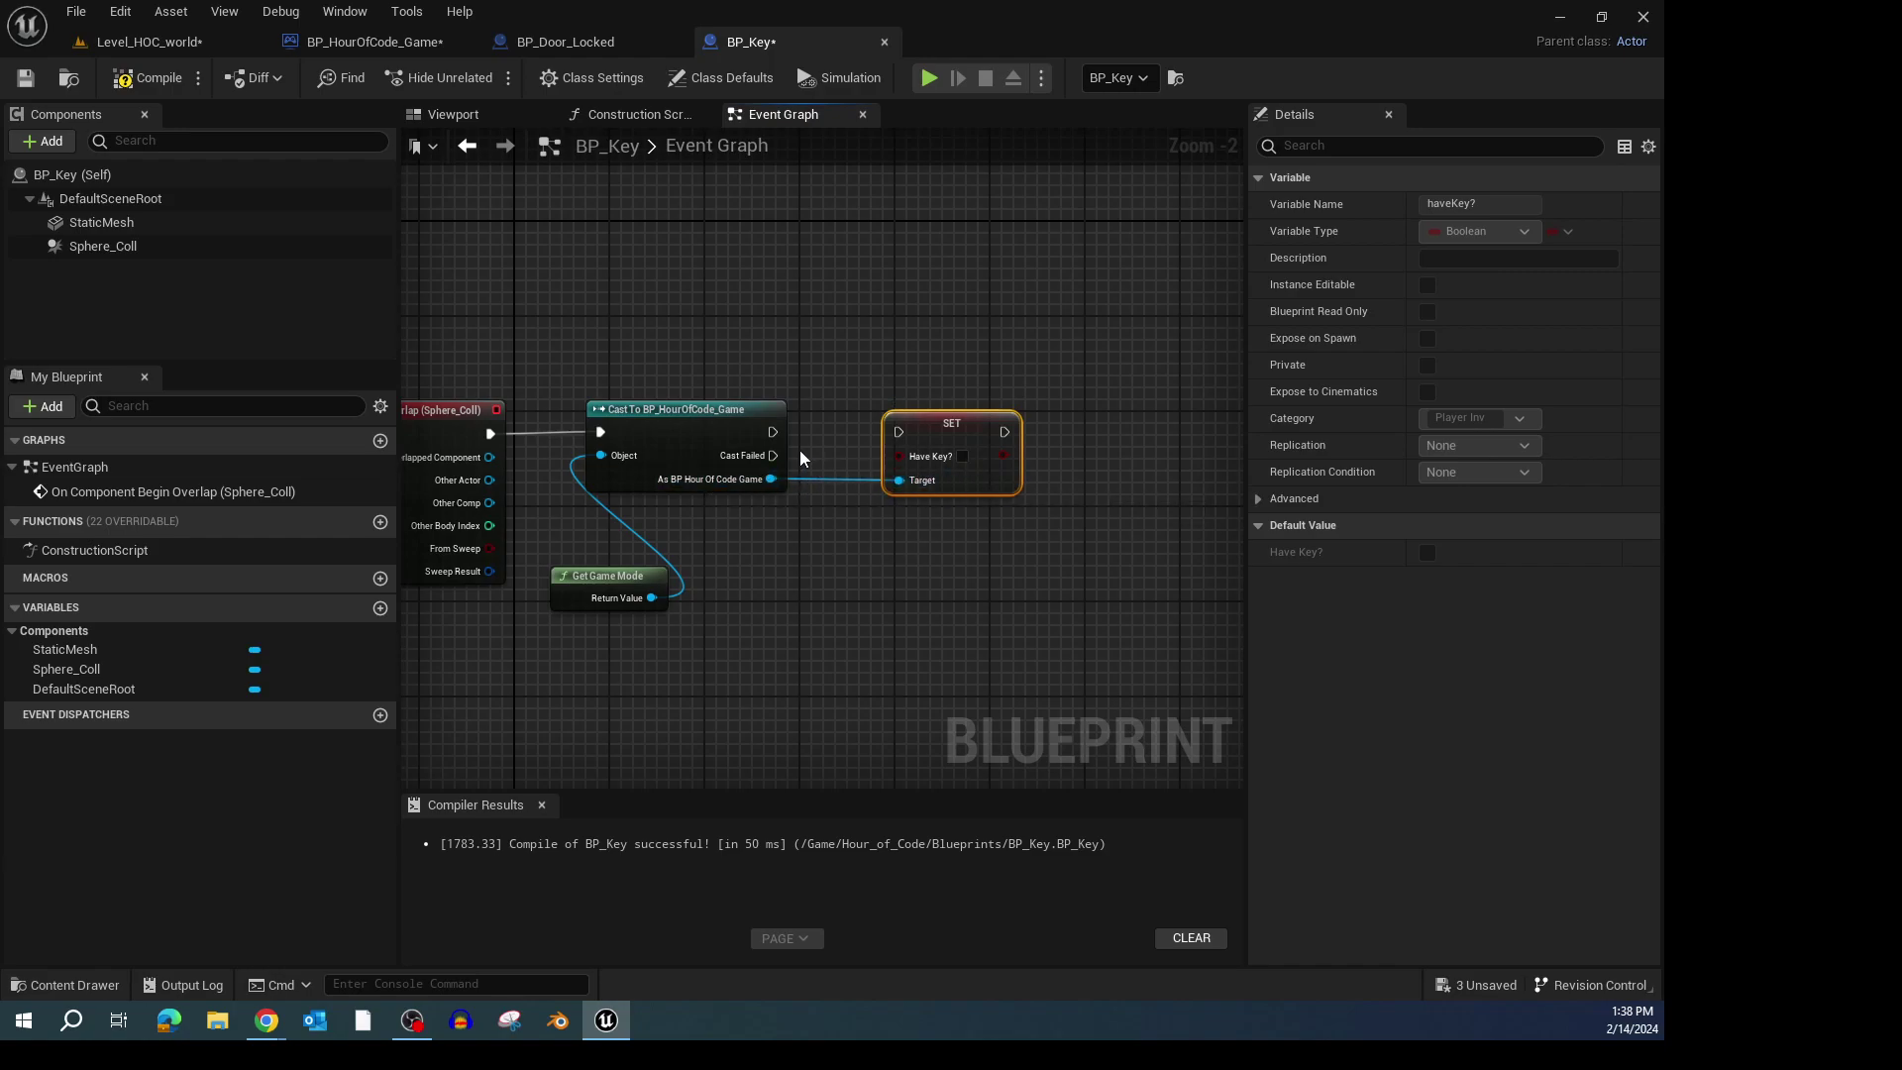
Connect the cast's success execution output to the Set Have Key? node and set Have Key? to true
{"action": "left_click_drag", "start_coordinate": [769, 428], "coordinate": [898, 436]}
{"action": "left_click", "coordinate": [962, 455]}
{"action": "right_click_drag", "start_coordinate": [800, 333], "coordinate": [985, 314]}
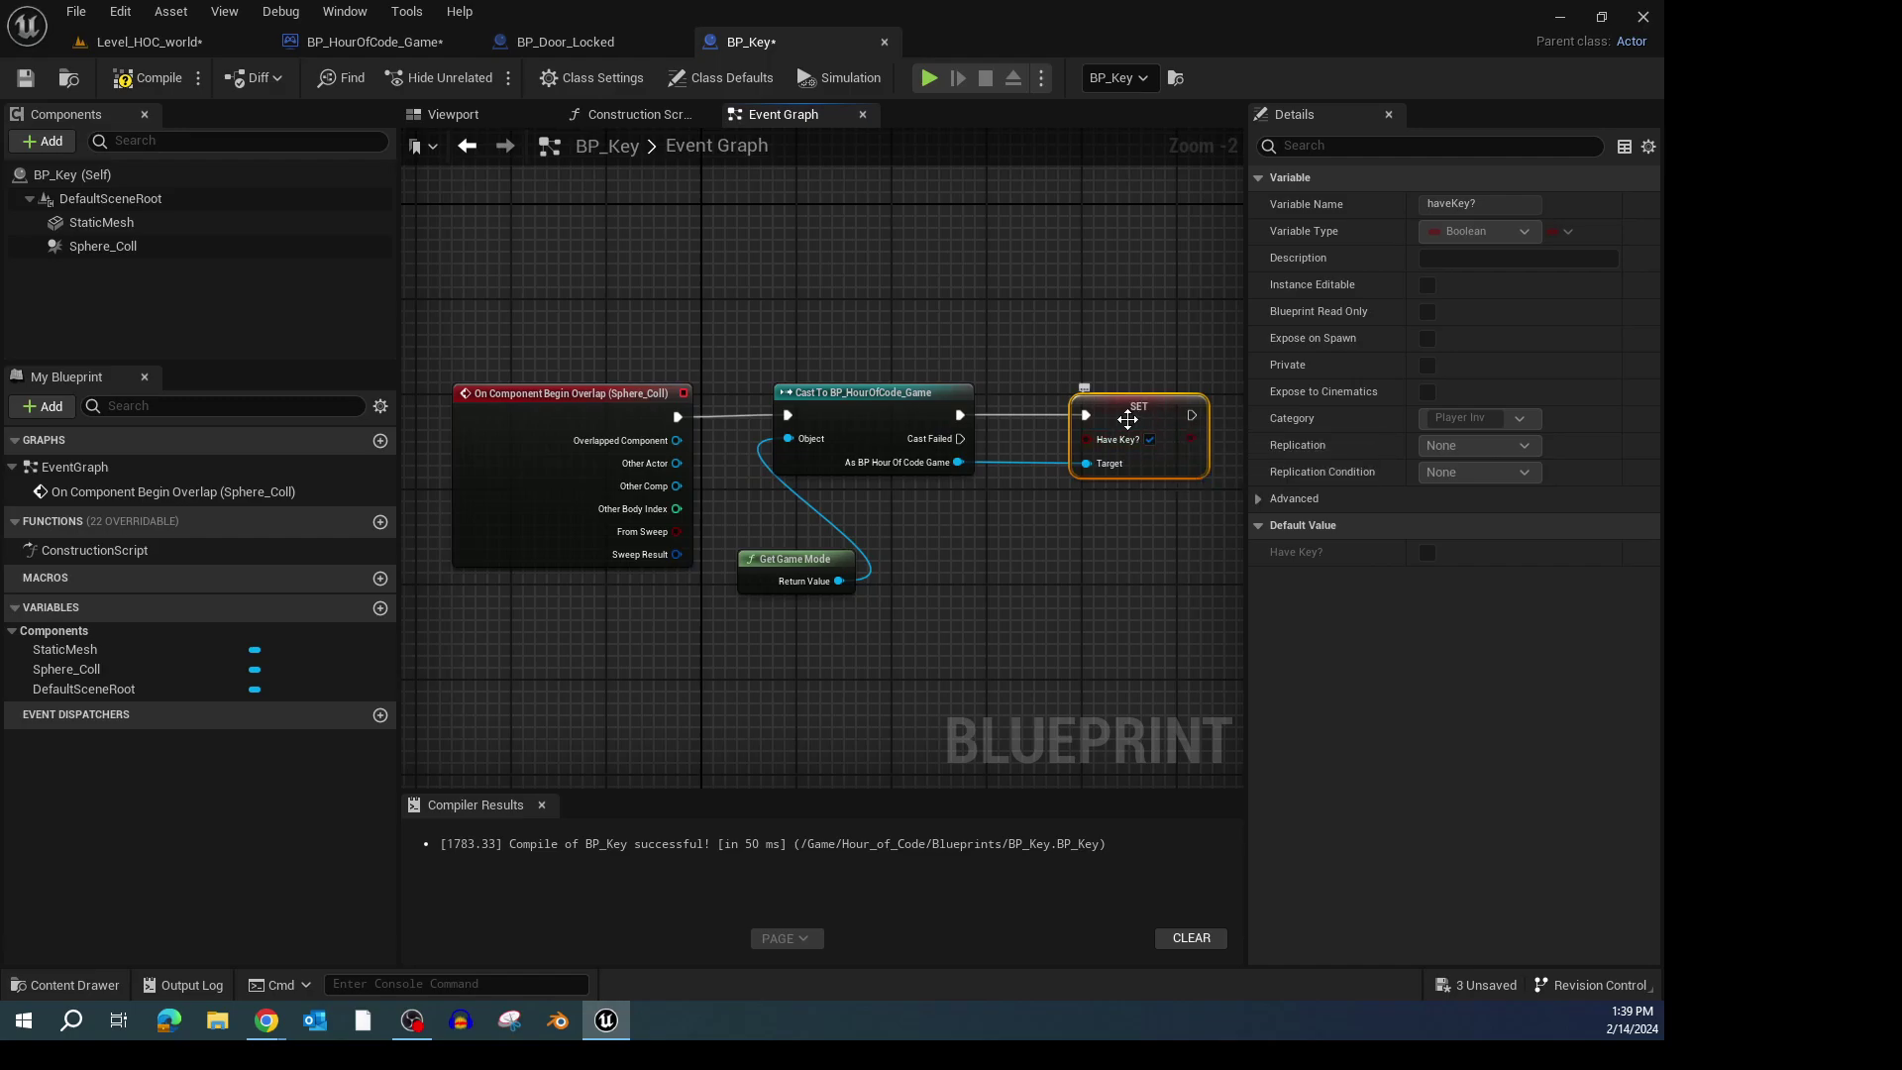
{"action": "mouse_move", "coordinate": [1136, 319]}
{"action": "right_mouse_down"}
{"action": "mouse_move", "coordinate": [1036, 327]}
{"action": "mouse_move", "coordinate": [1112, 331]}
{"action": "right_mouse_up"}
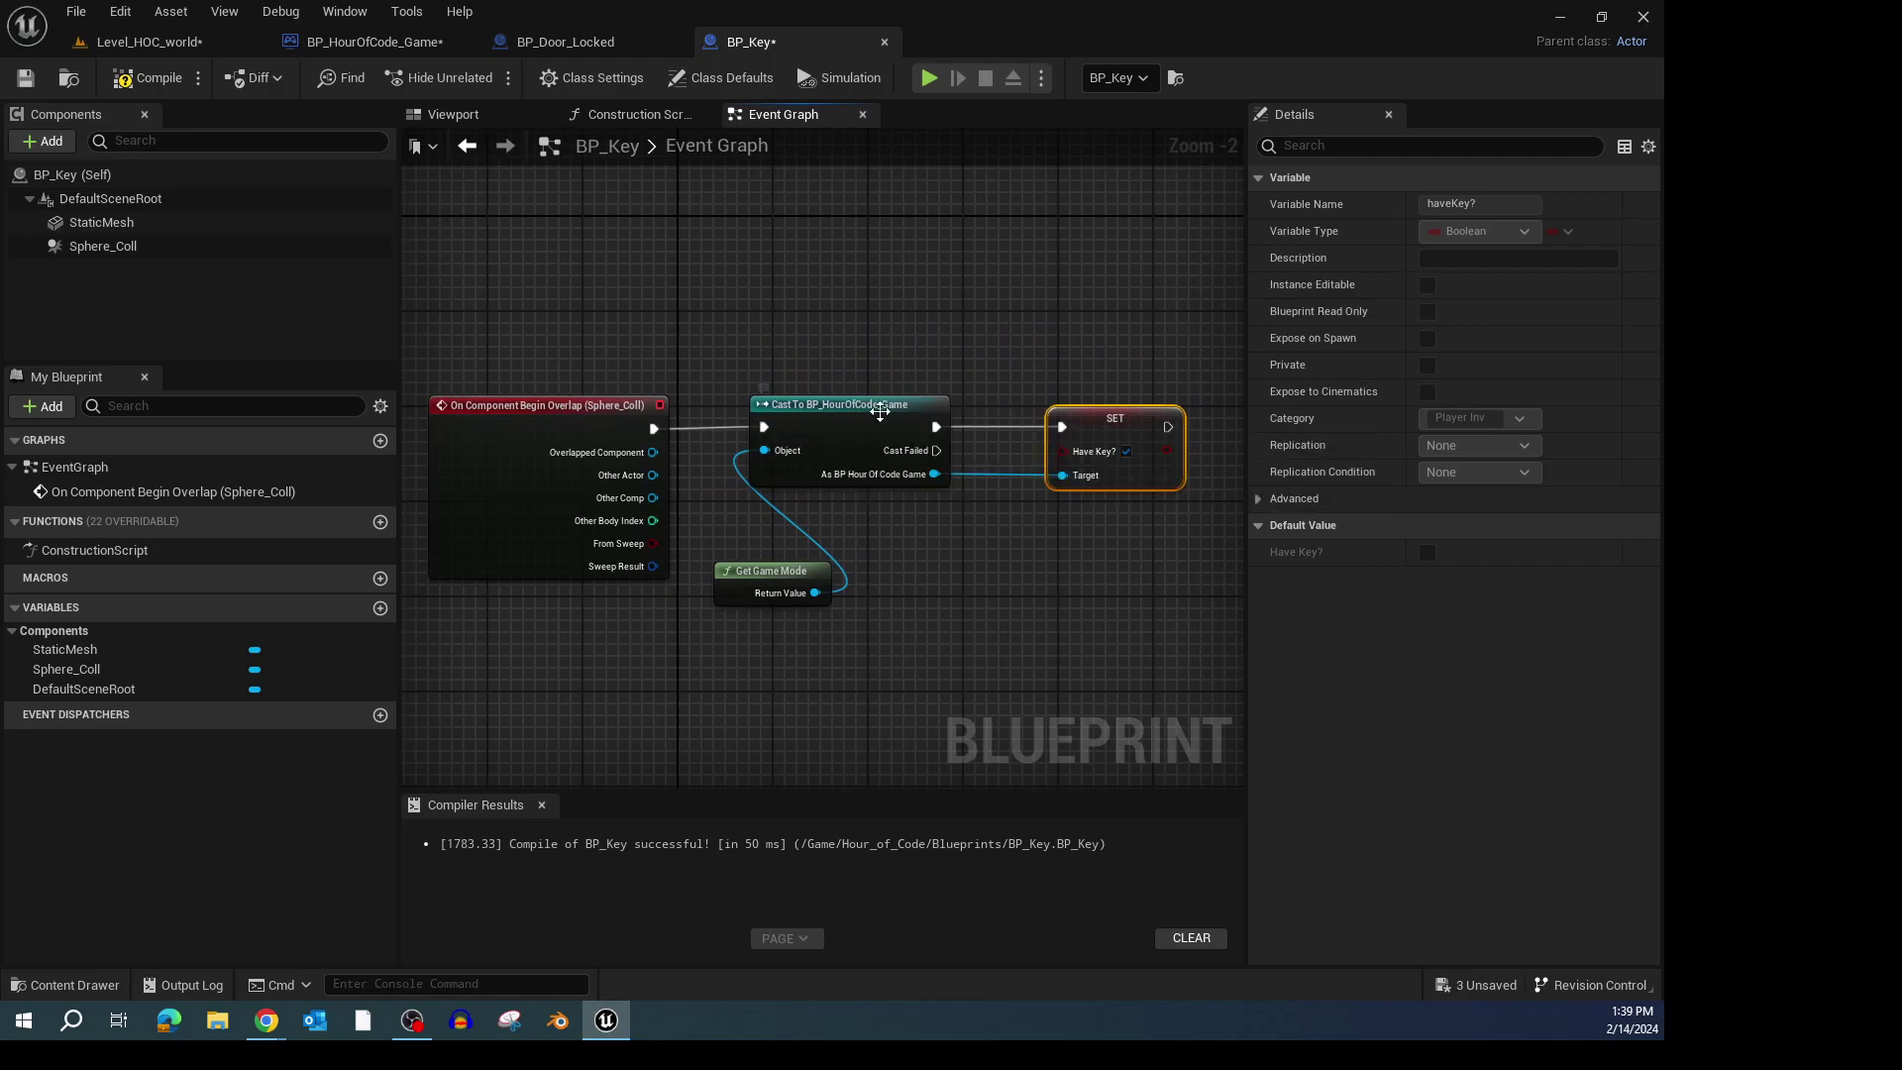
{"action": "left_click", "coordinate": [1125, 452]}
Add a Play Sound 2D node connected to the execution output of the Set Have Key? node
{"action": "right_click_drag", "start_coordinate": [1091, 359], "coordinate": [676, 315]}
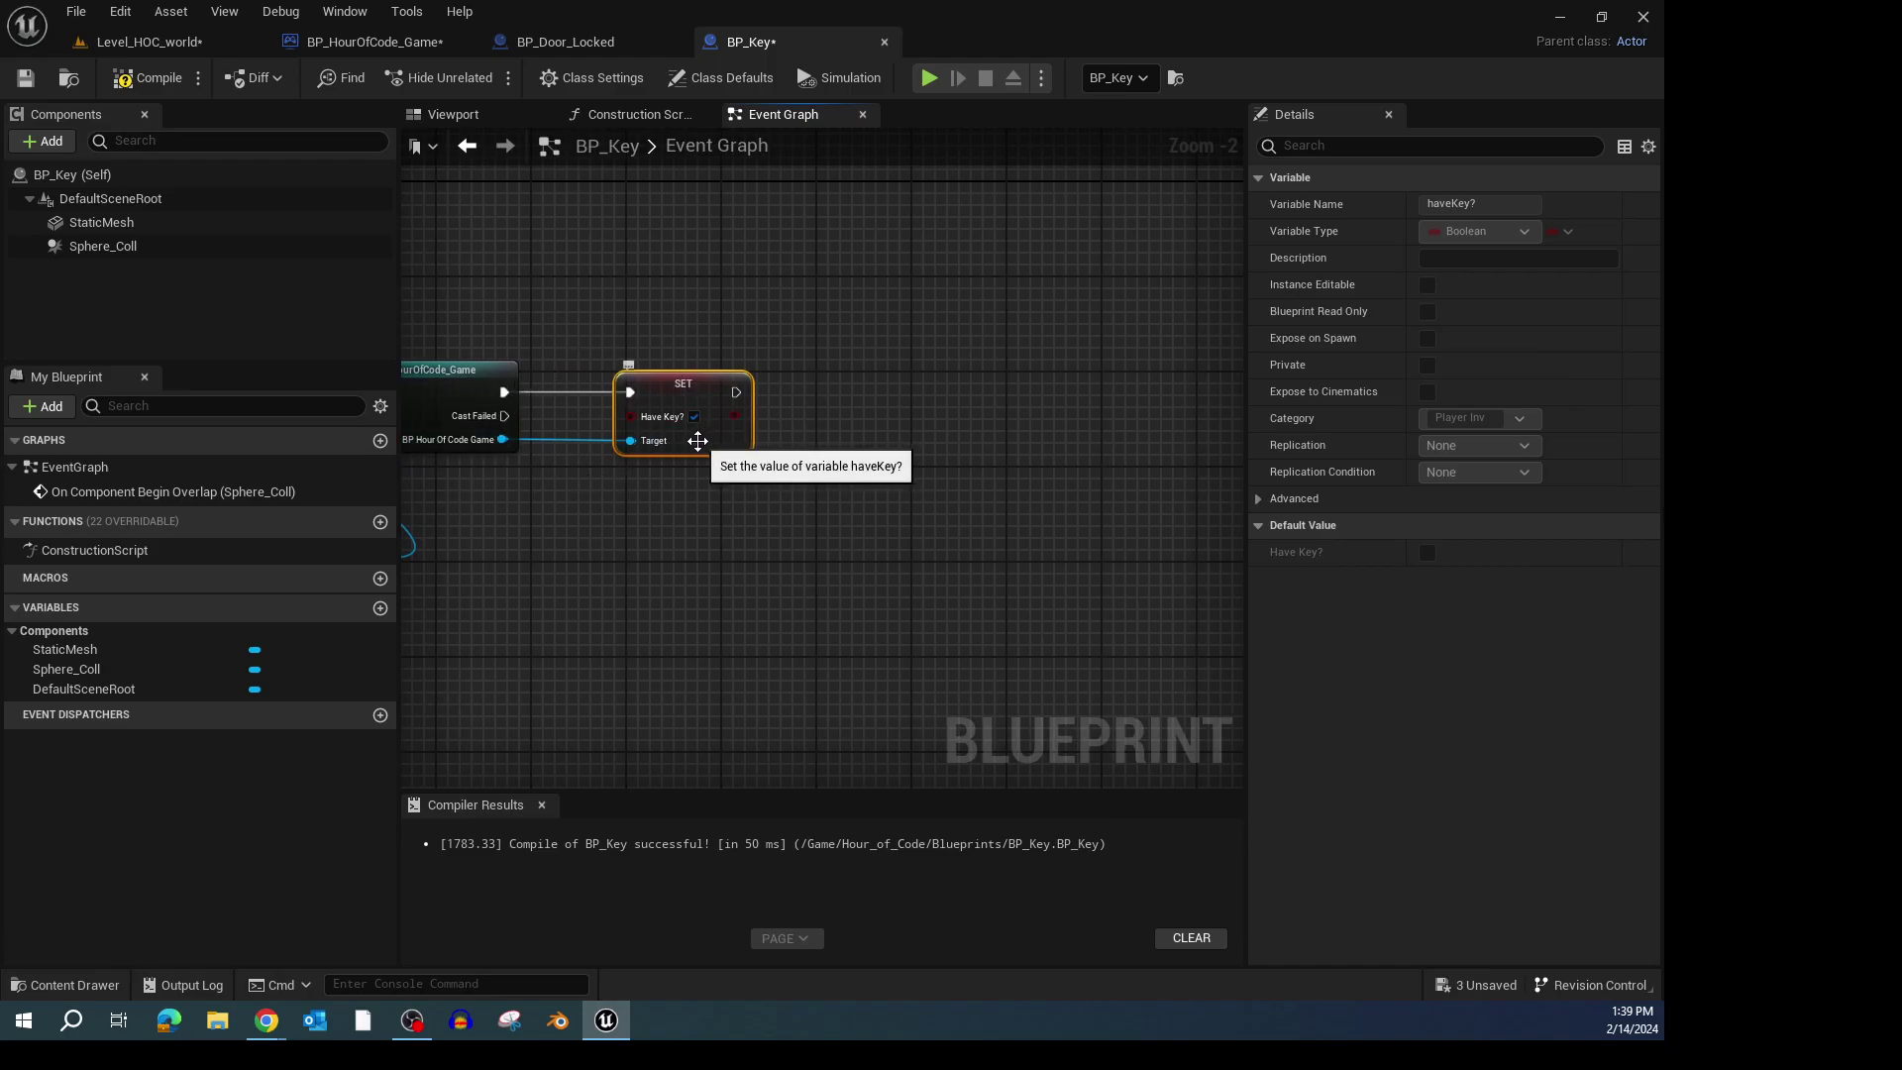
{"action": "left_click_drag", "start_coordinate": [733, 393], "coordinate": [836, 390]}
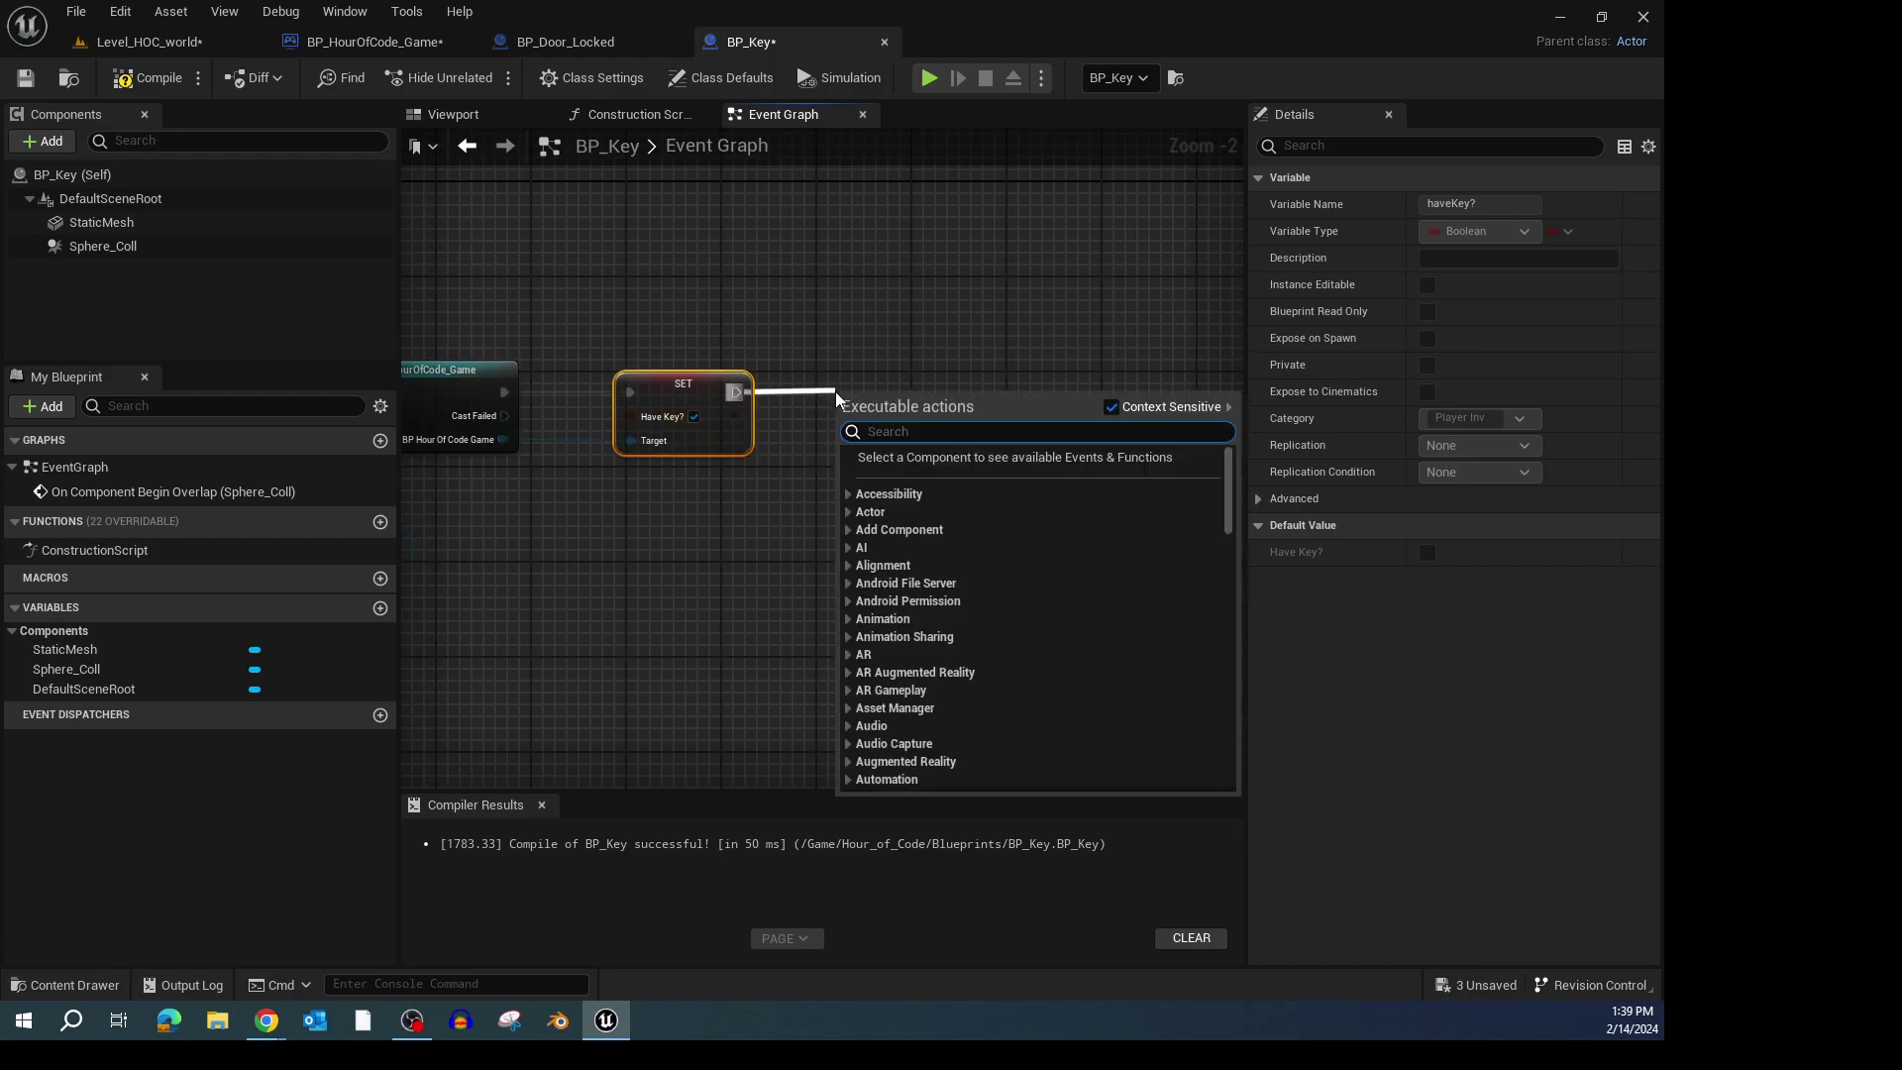
{"action": "type", "text": "pla"}
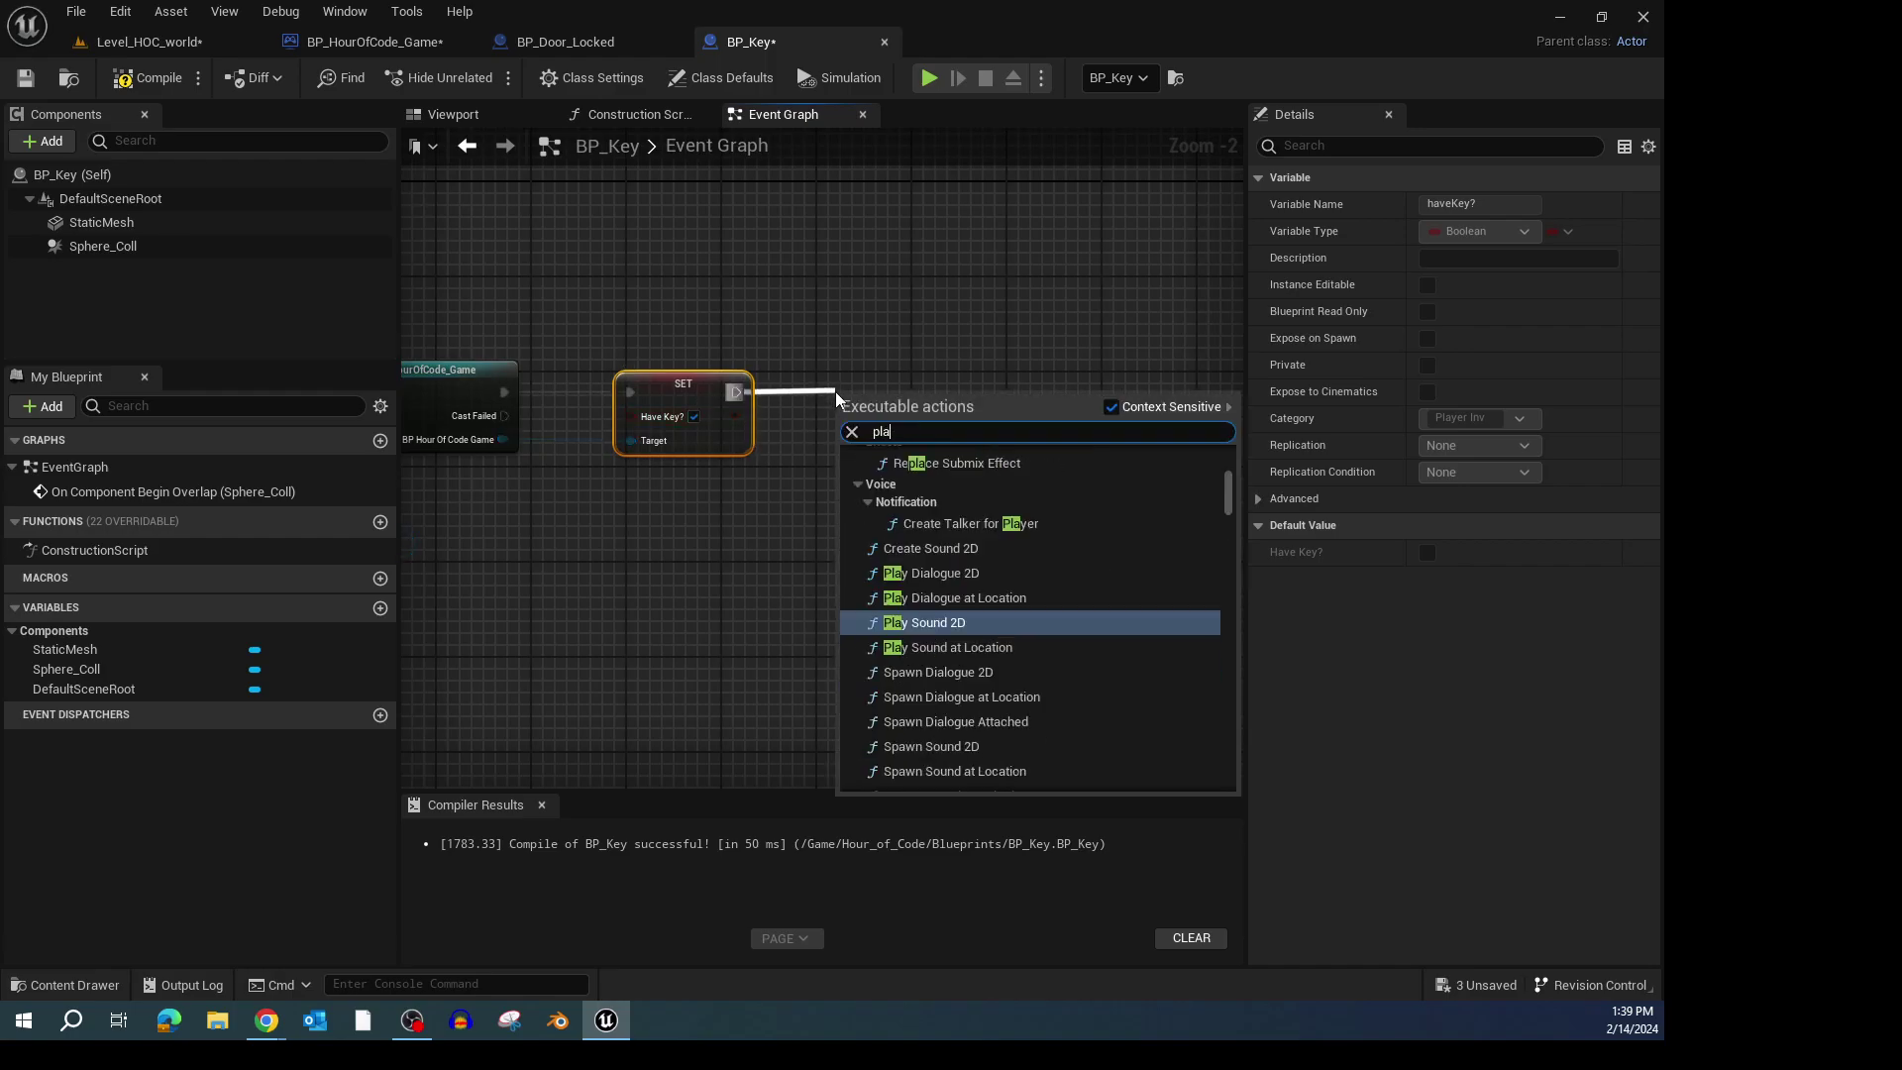
{"action": "type", "text": "y sou"}
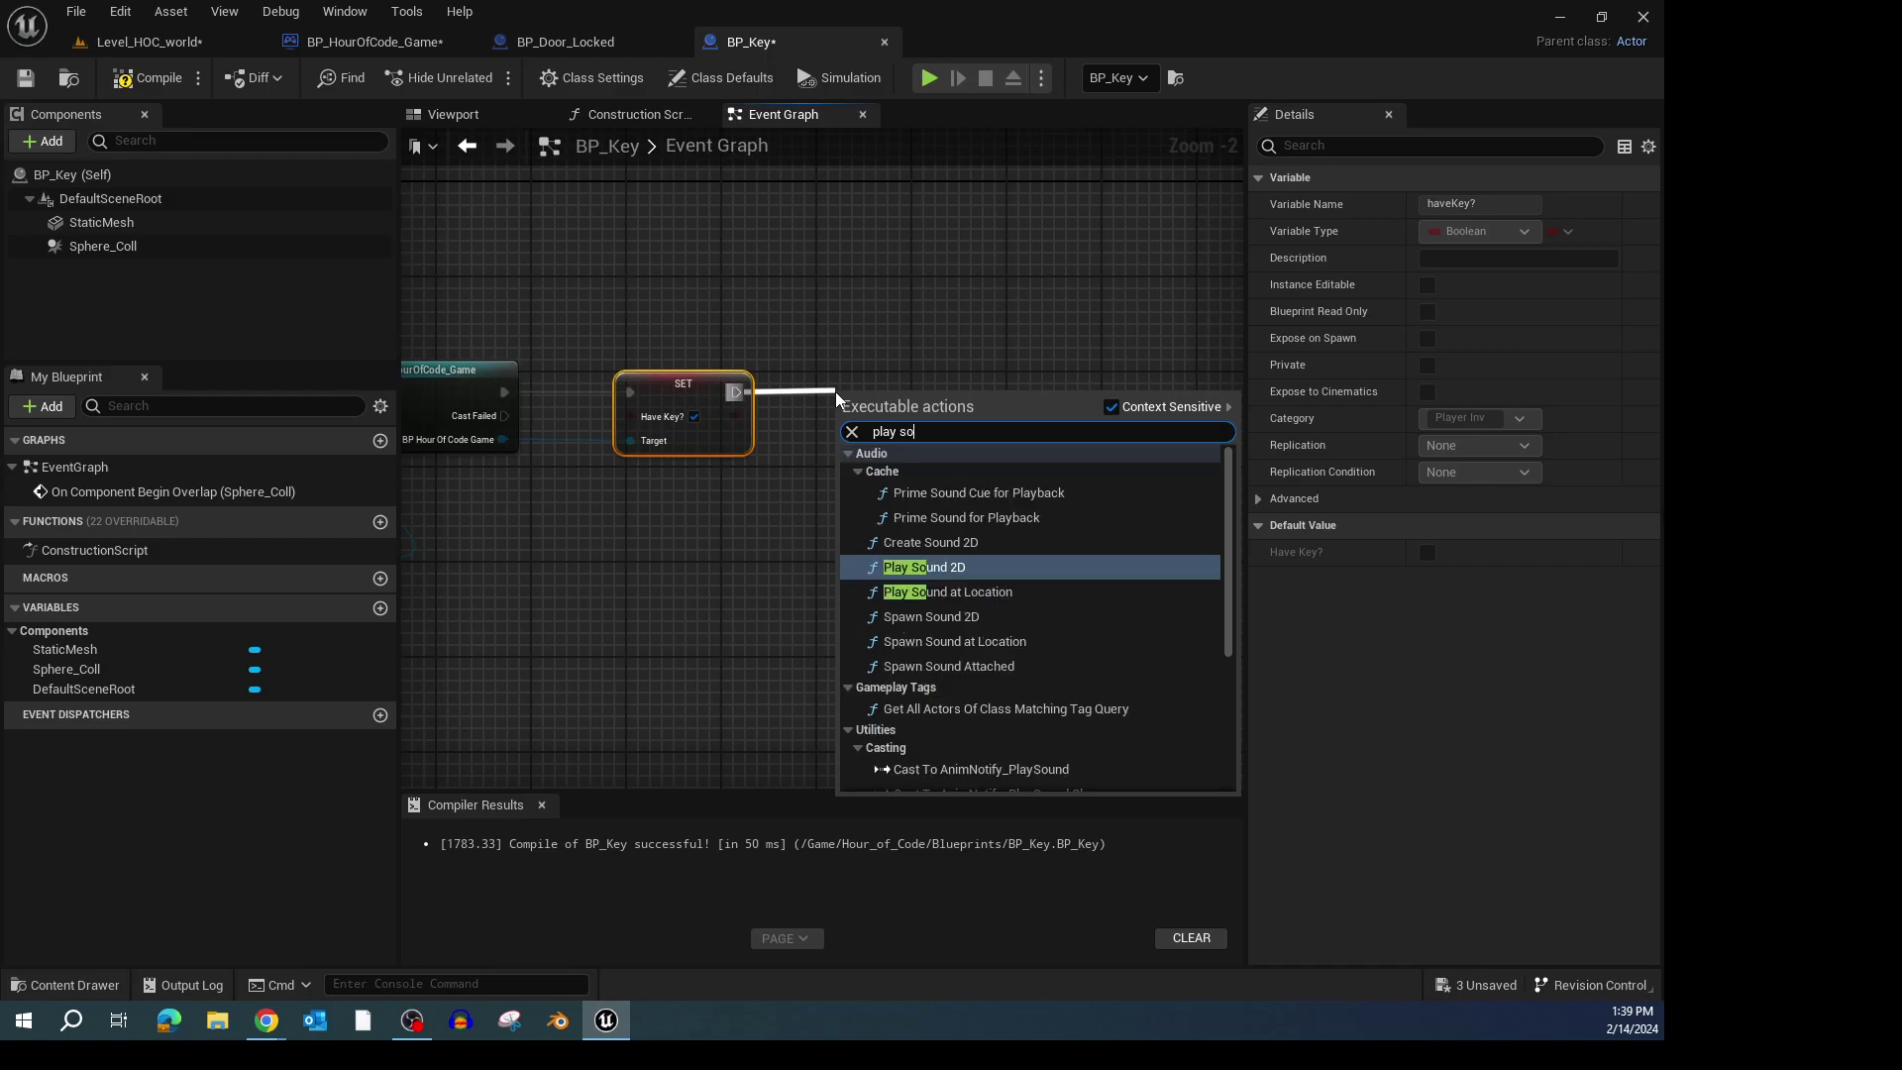
{"action": "left_click", "coordinate": [927, 568]}
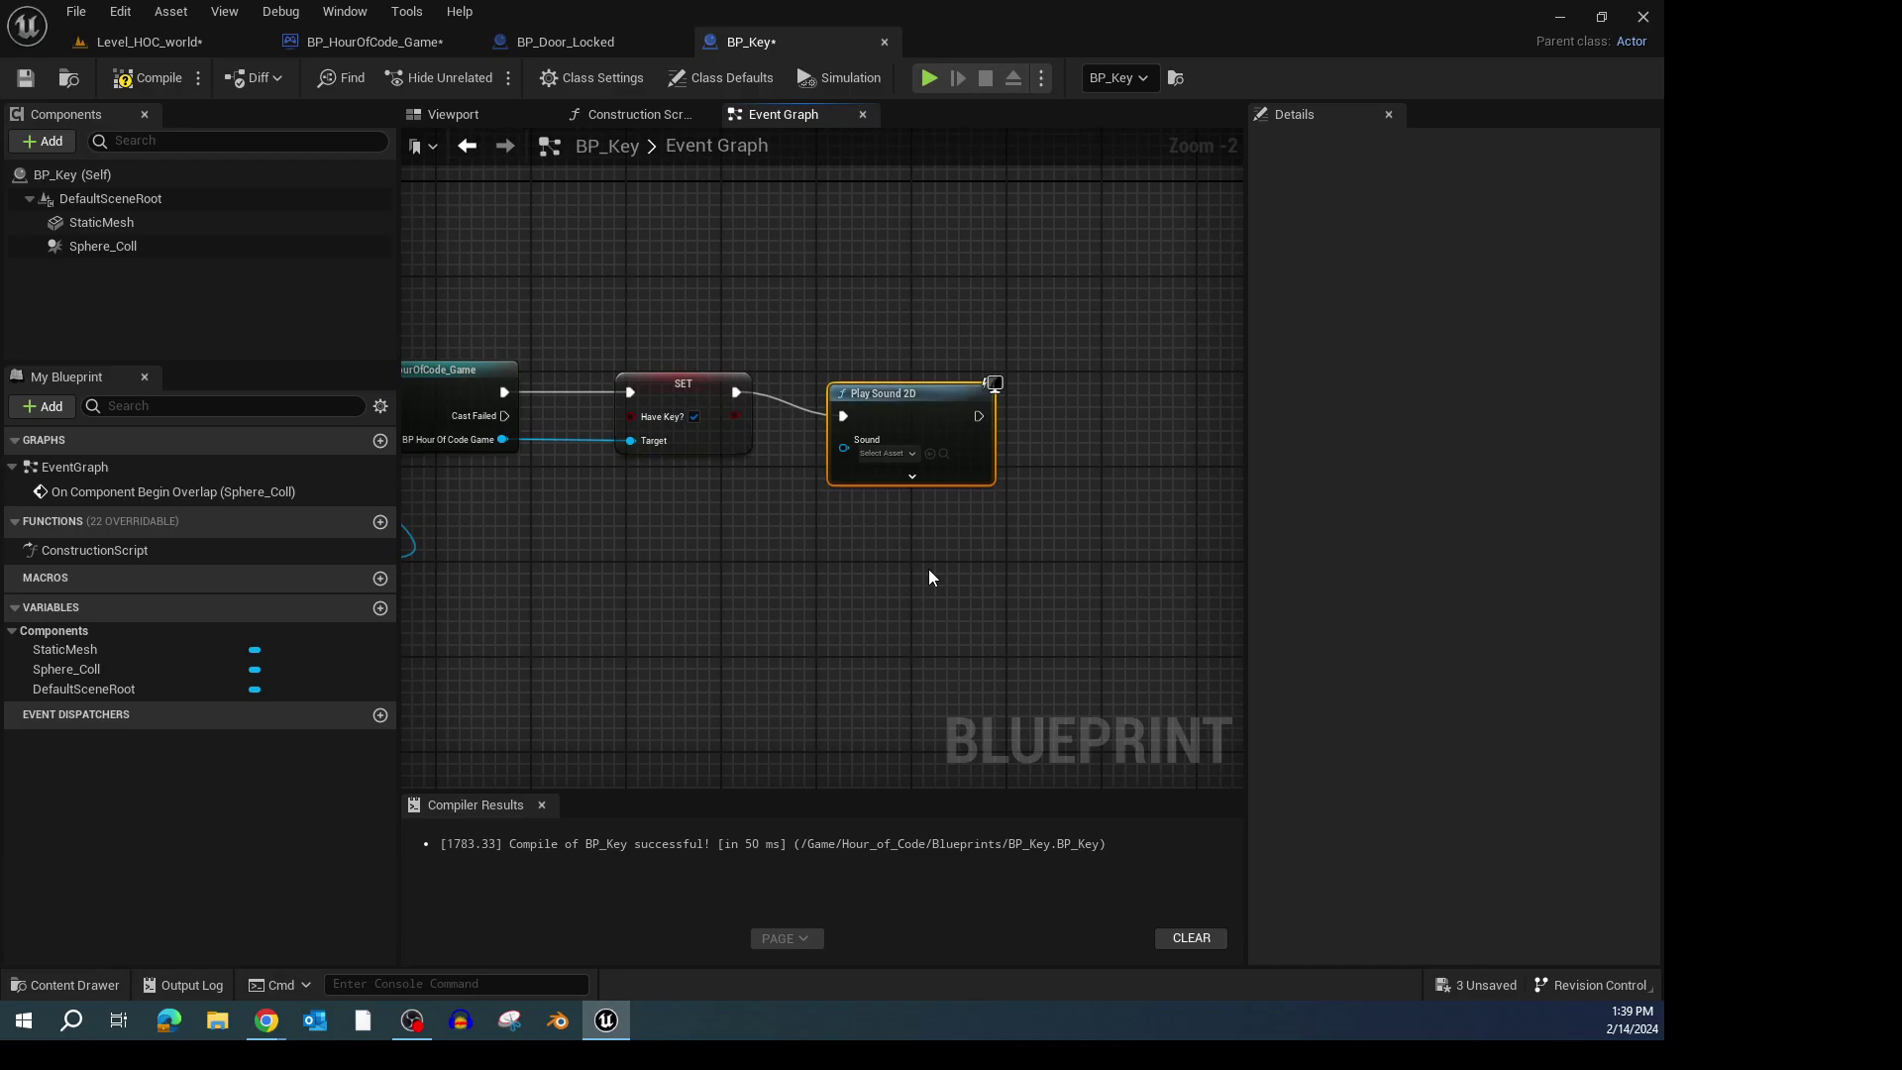
Assign the SFX_Chime_07B sound wave as the Play Sound 2D node's sound
{"action": "left_click", "coordinate": [913, 455]}
{"action": "scroll", "coordinate": [1008, 644], "scroll_direction": "down", "scroll_amount": 10}
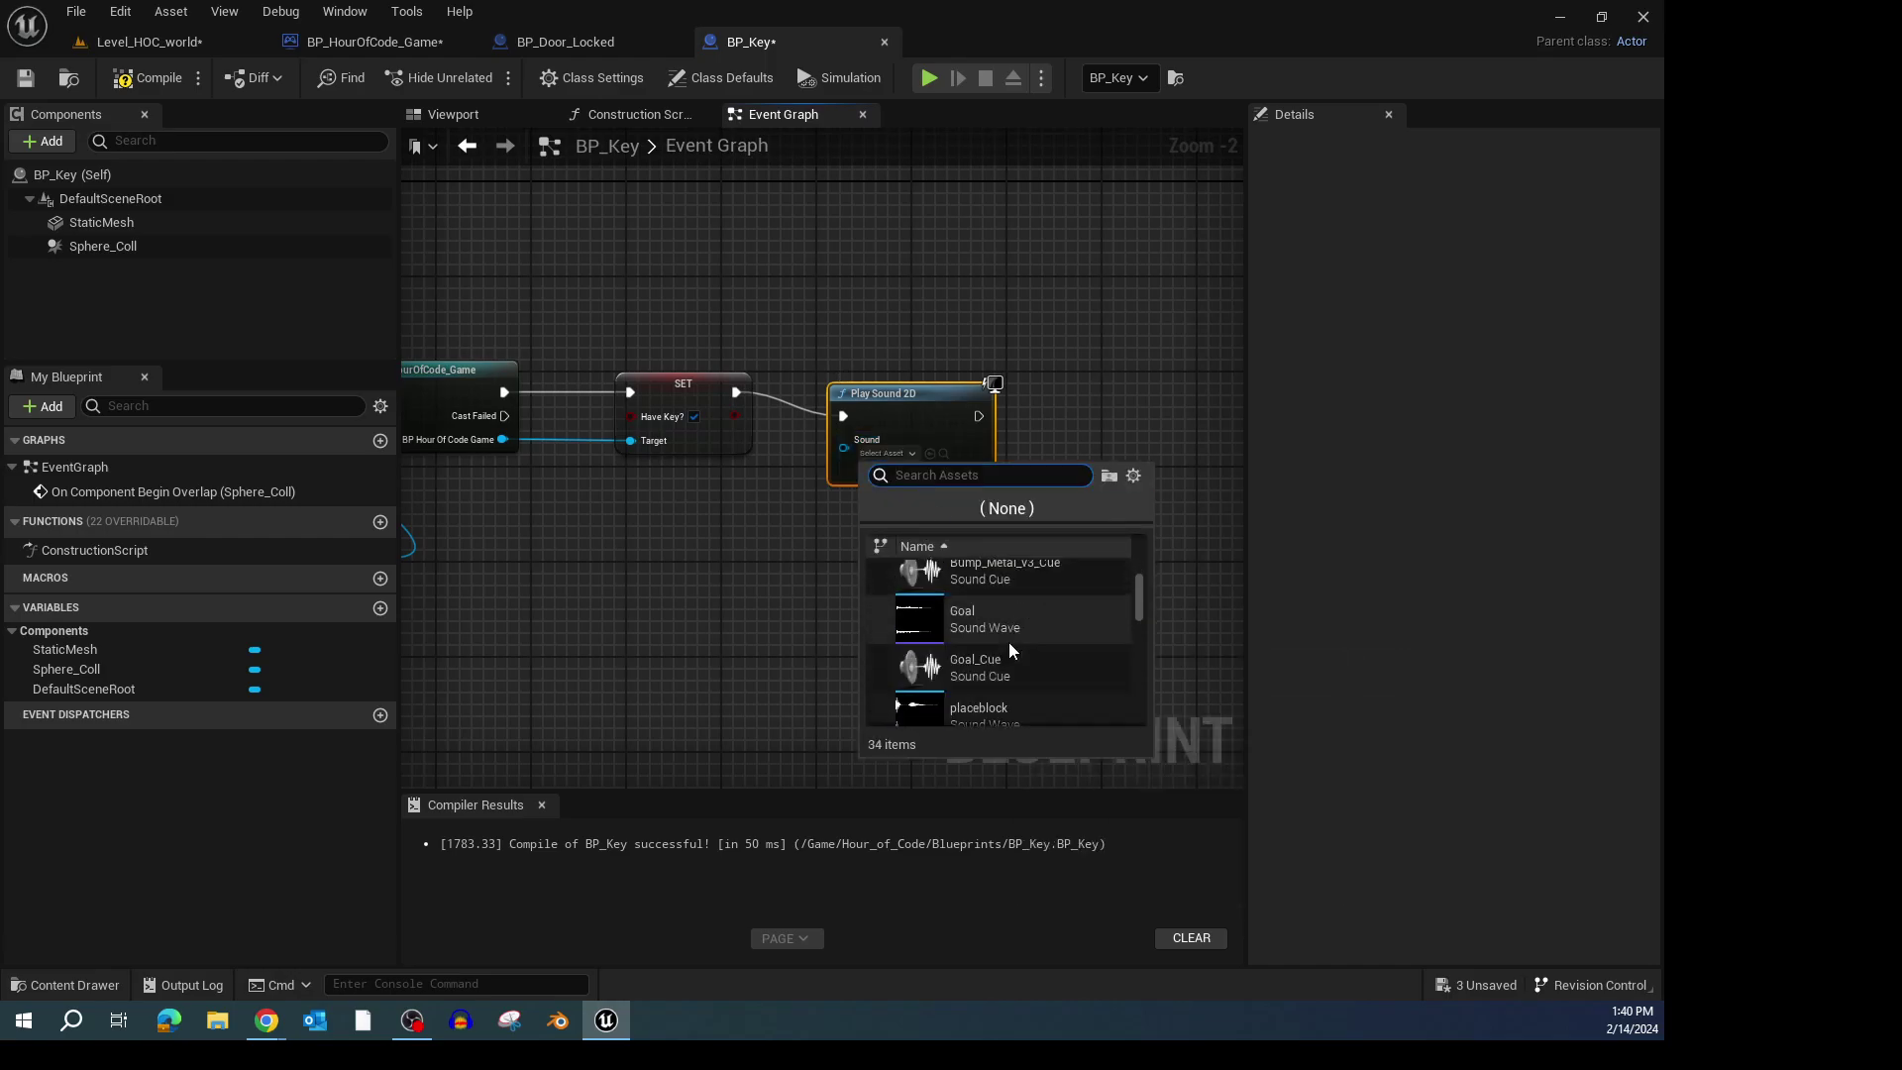
{"action": "scroll", "coordinate": [1011, 659], "scroll_direction": "down", "scroll_amount": 5}
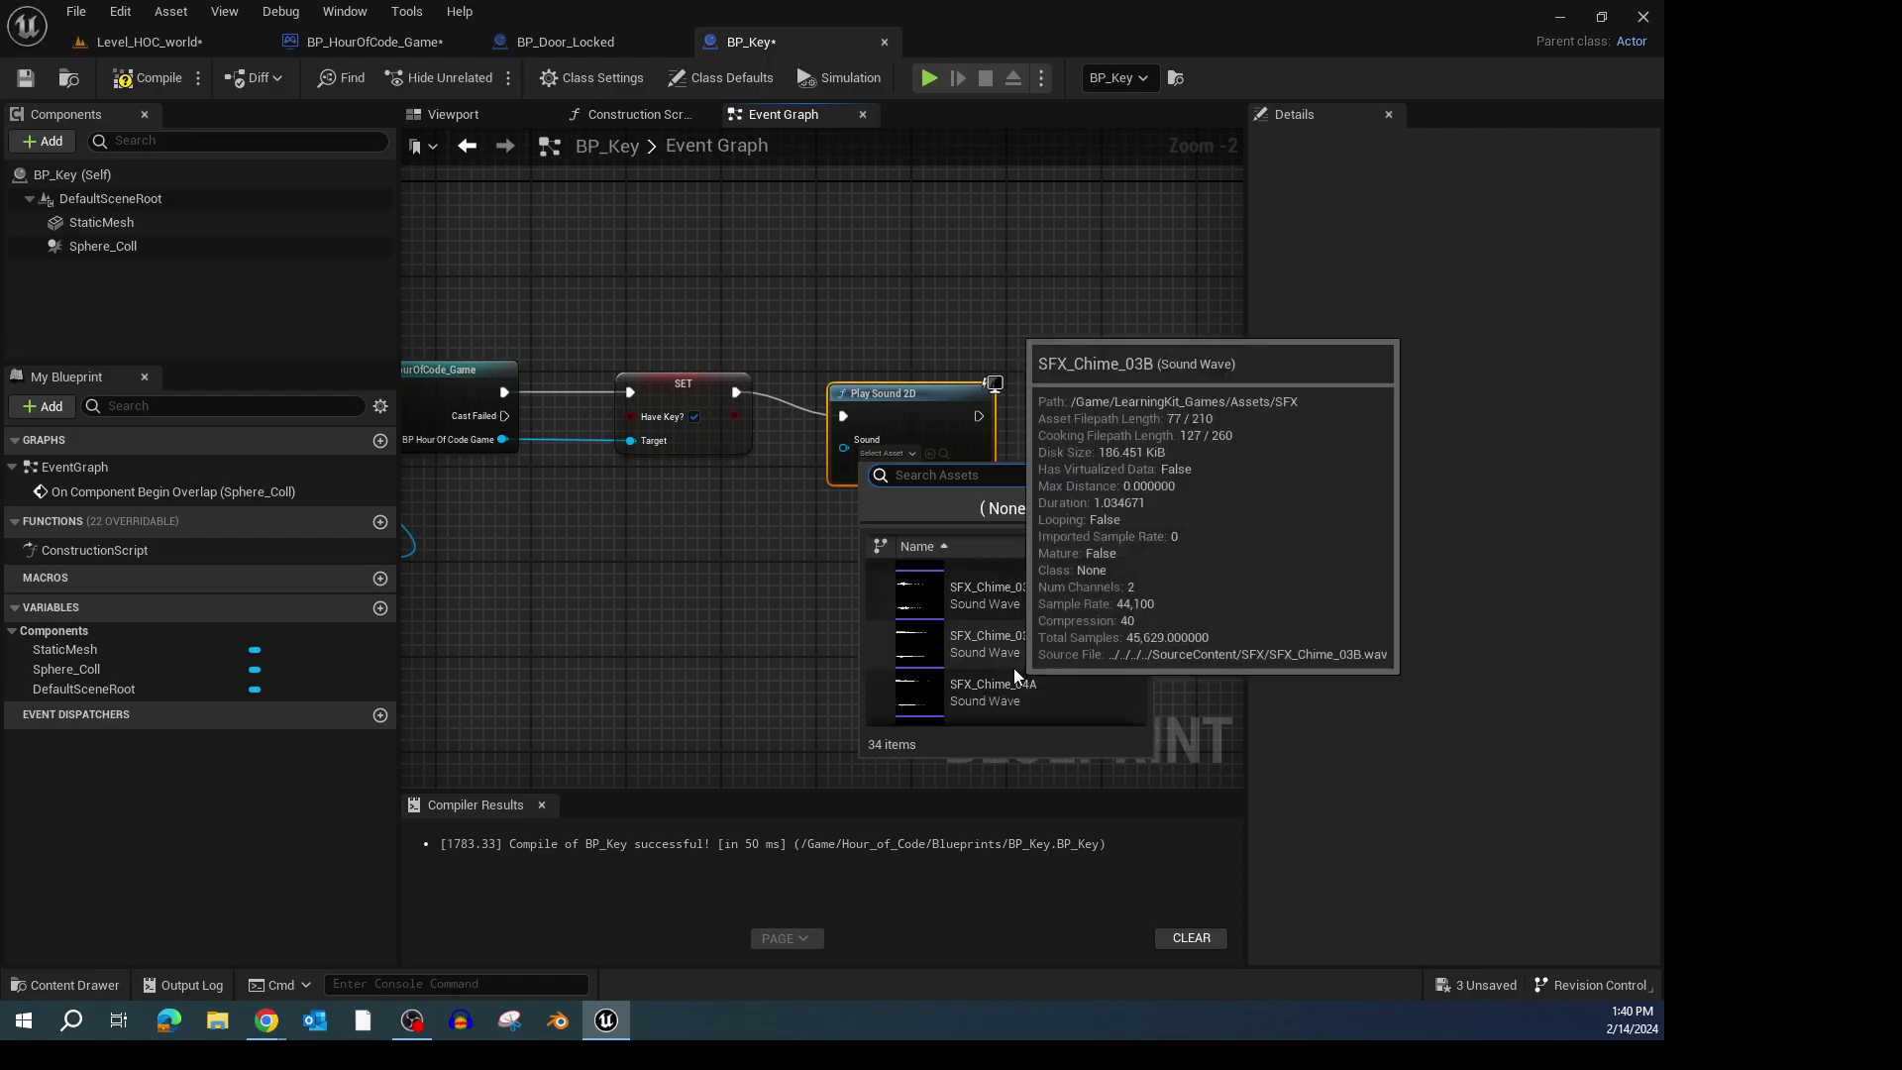
{"action": "scroll", "coordinate": [1014, 690], "scroll_direction": "down", "scroll_amount": 3}
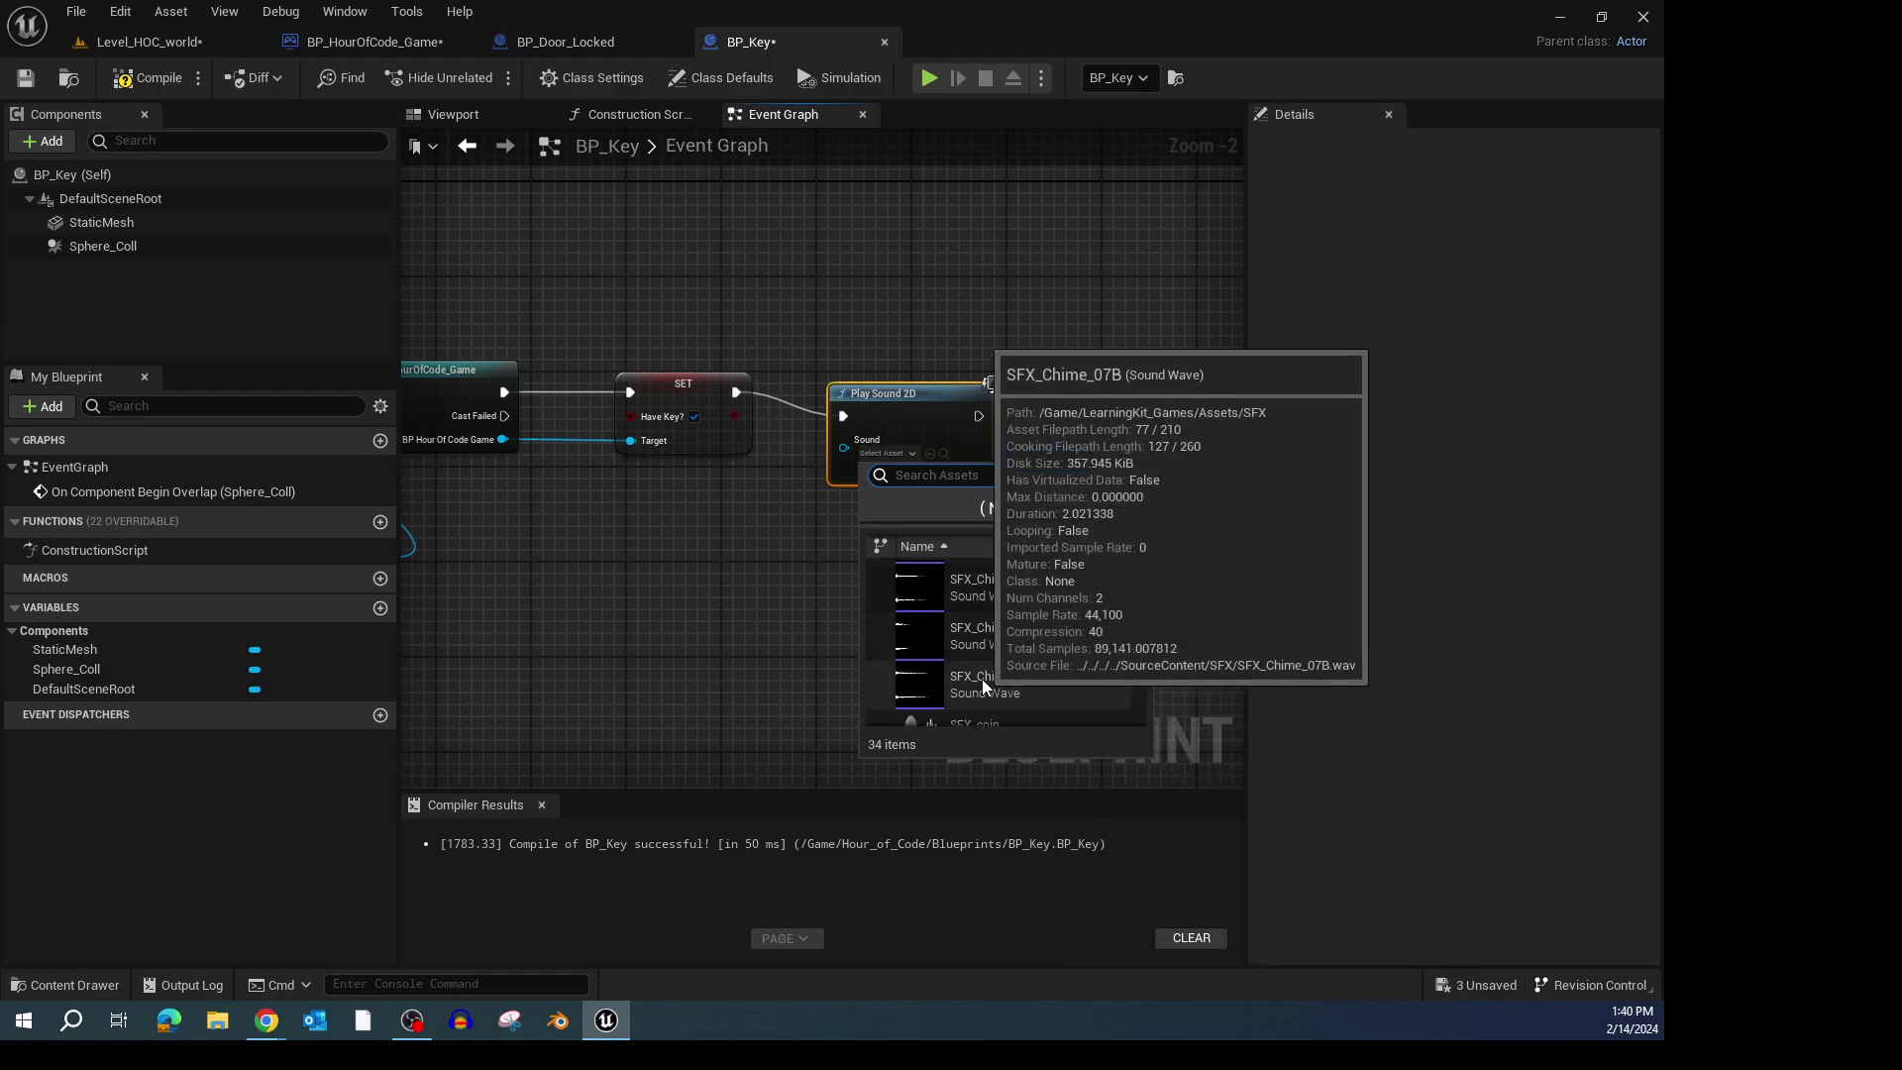
{"action": "left_click", "coordinate": [983, 679]}
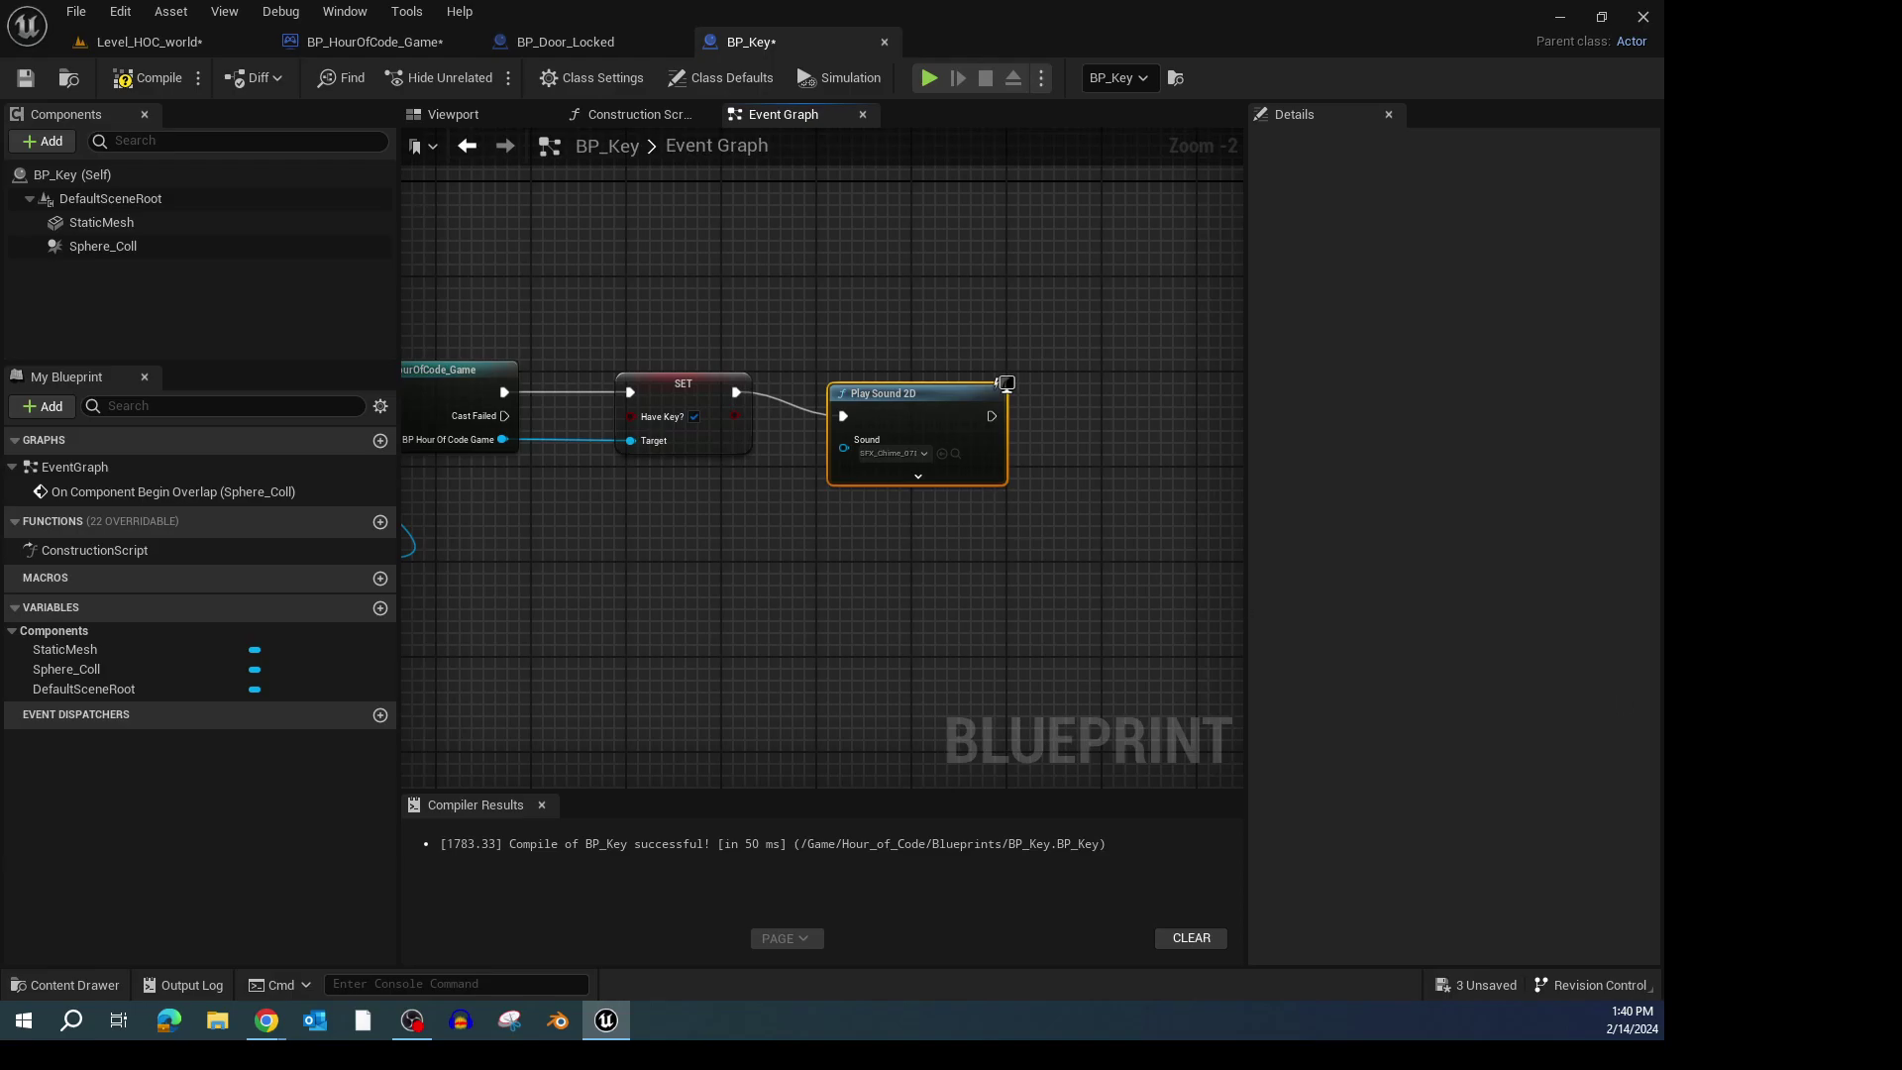
Line up the Play Sound 2D node with the Set Have Key? node so their execution wire runs straight
{"action": "right_click_drag", "start_coordinate": [638, 575], "coordinate": [1109, 562]}
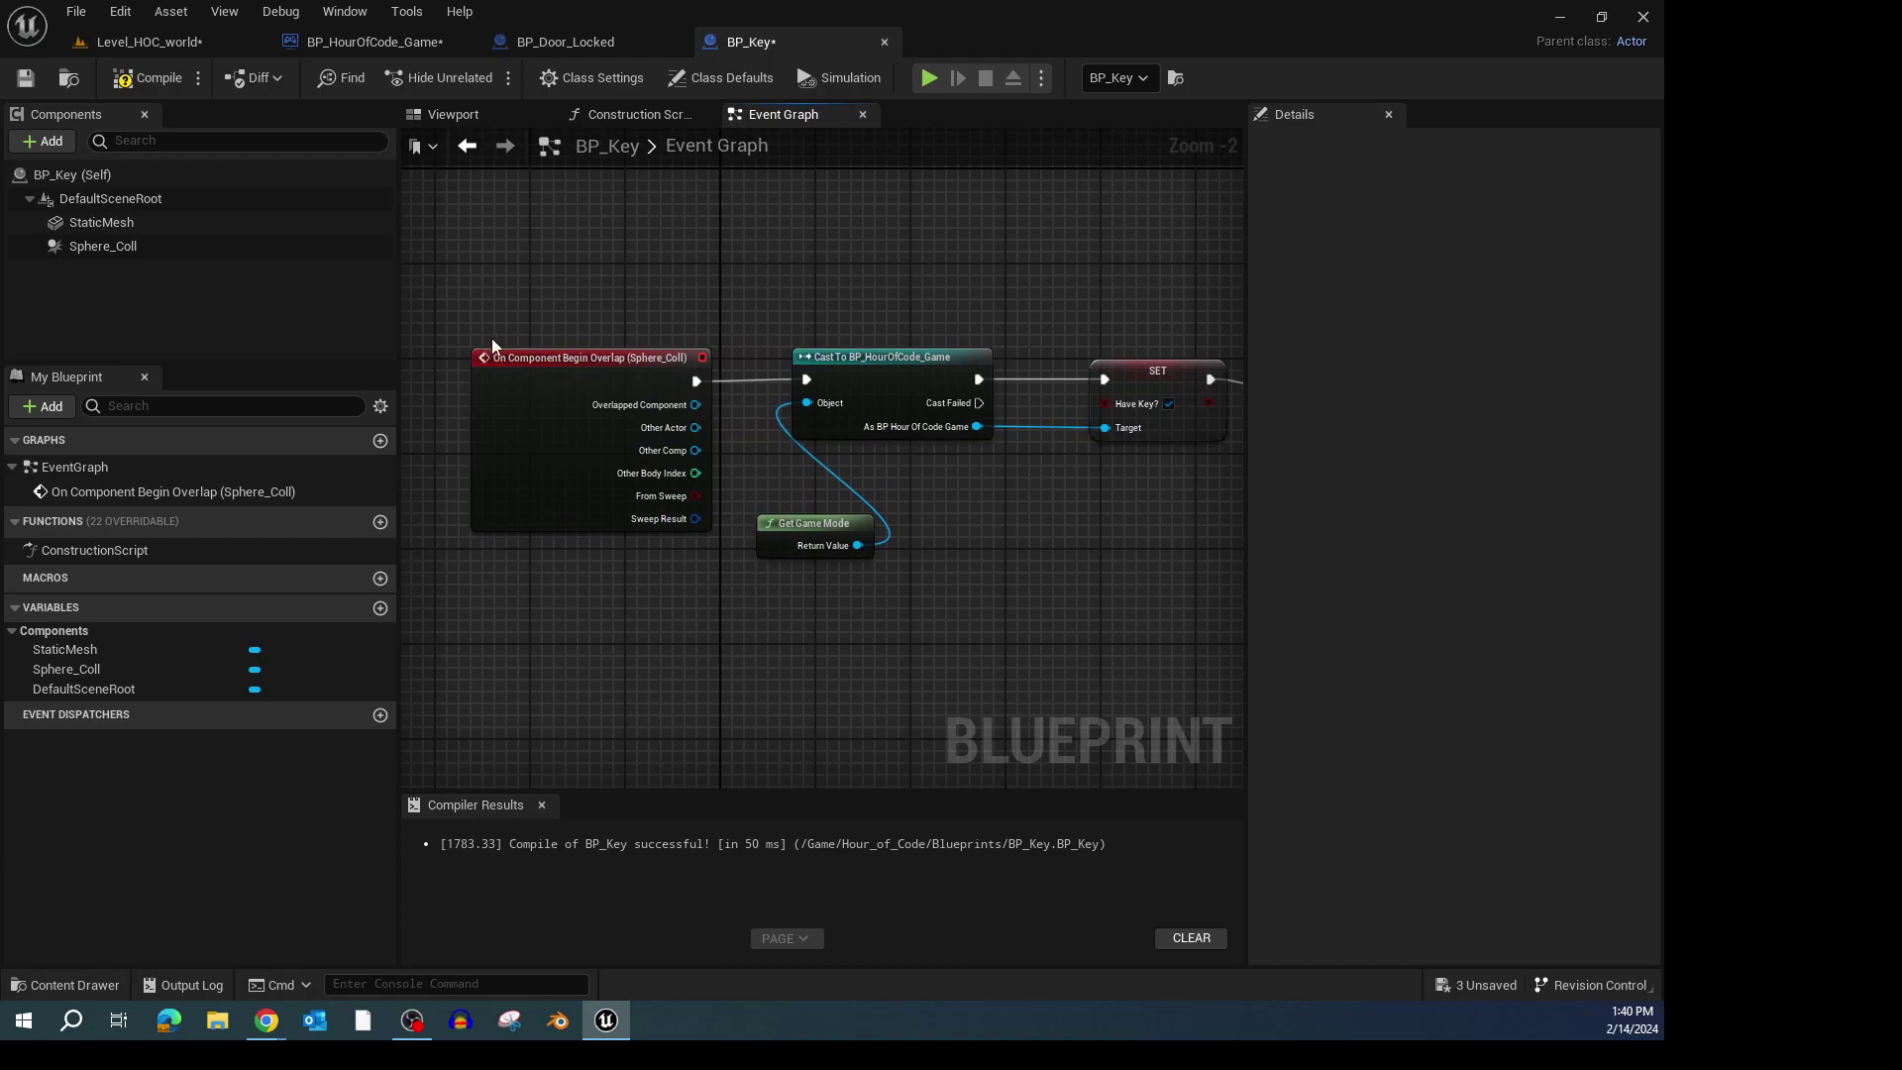
{"action": "right_click_drag", "start_coordinate": [735, 336], "coordinate": [600, 332]}
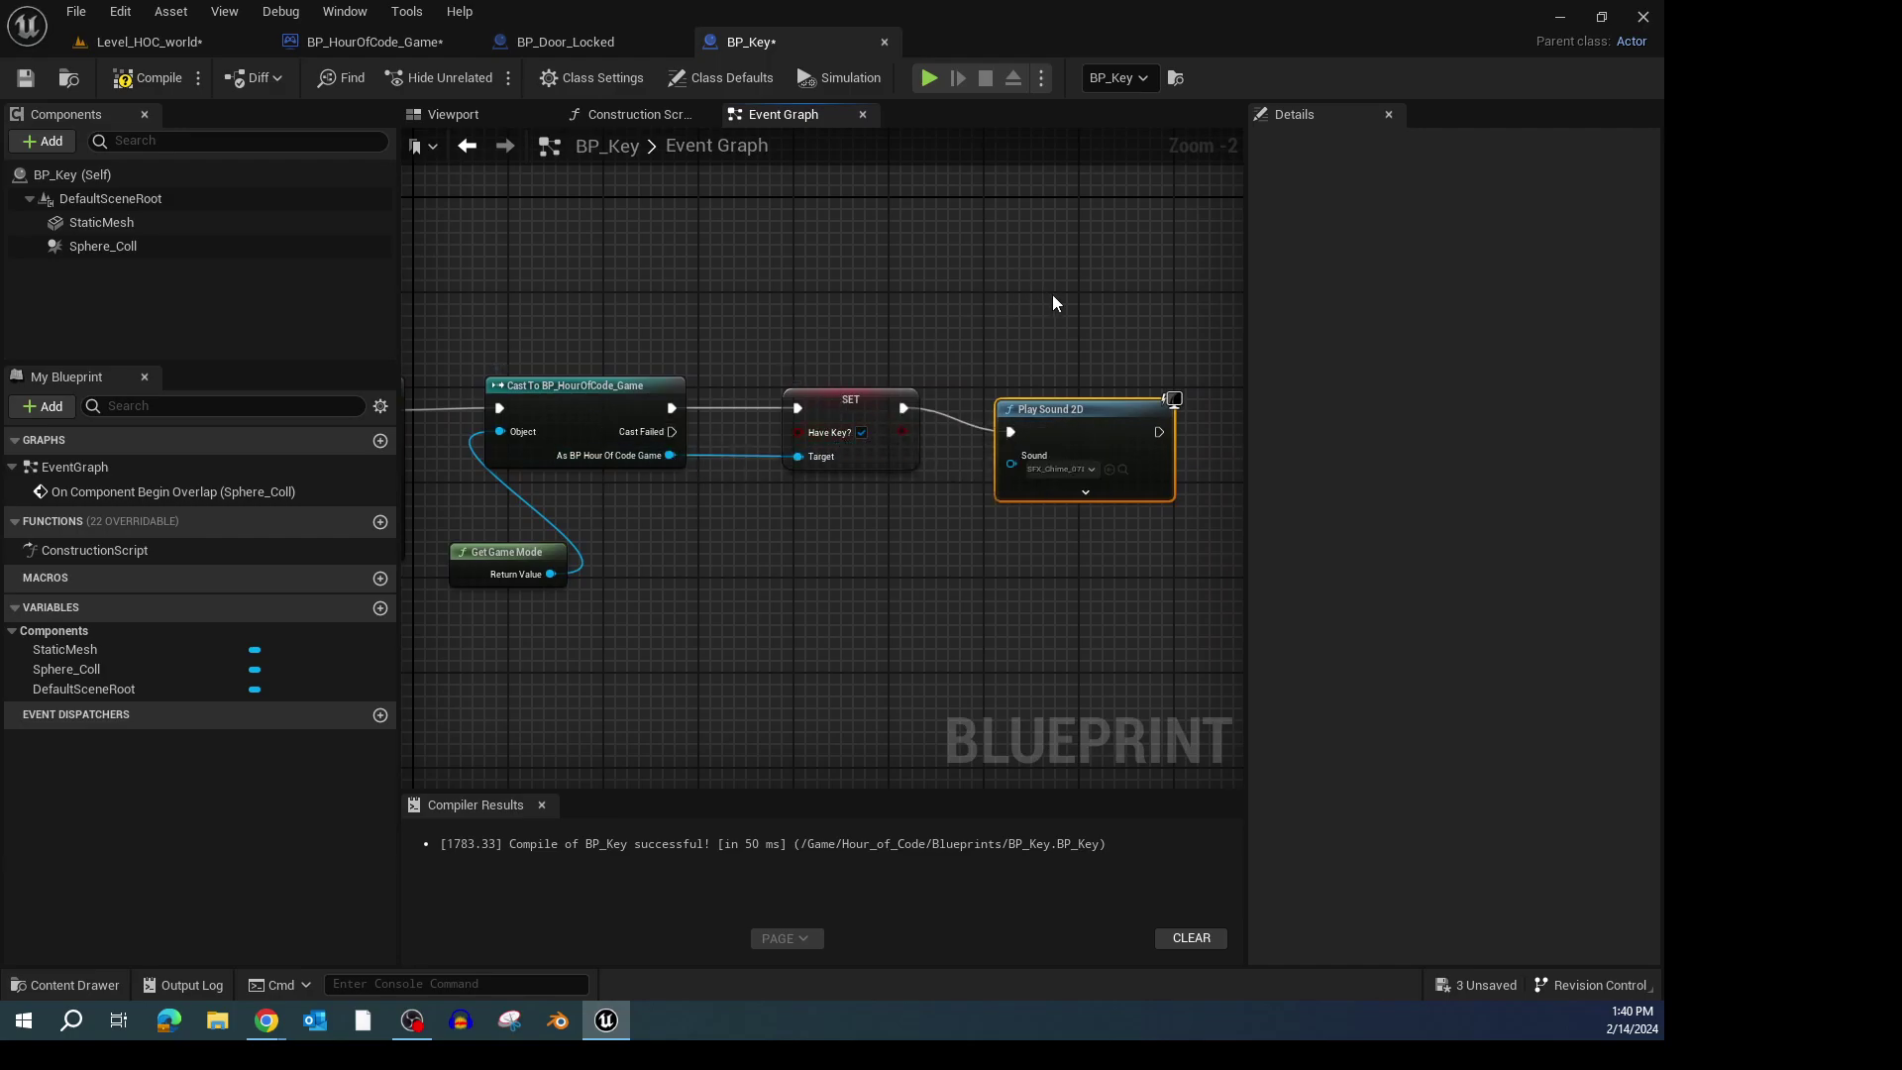
{"action": "right_click_drag", "start_coordinate": [1053, 299], "coordinate": [731, 251]}
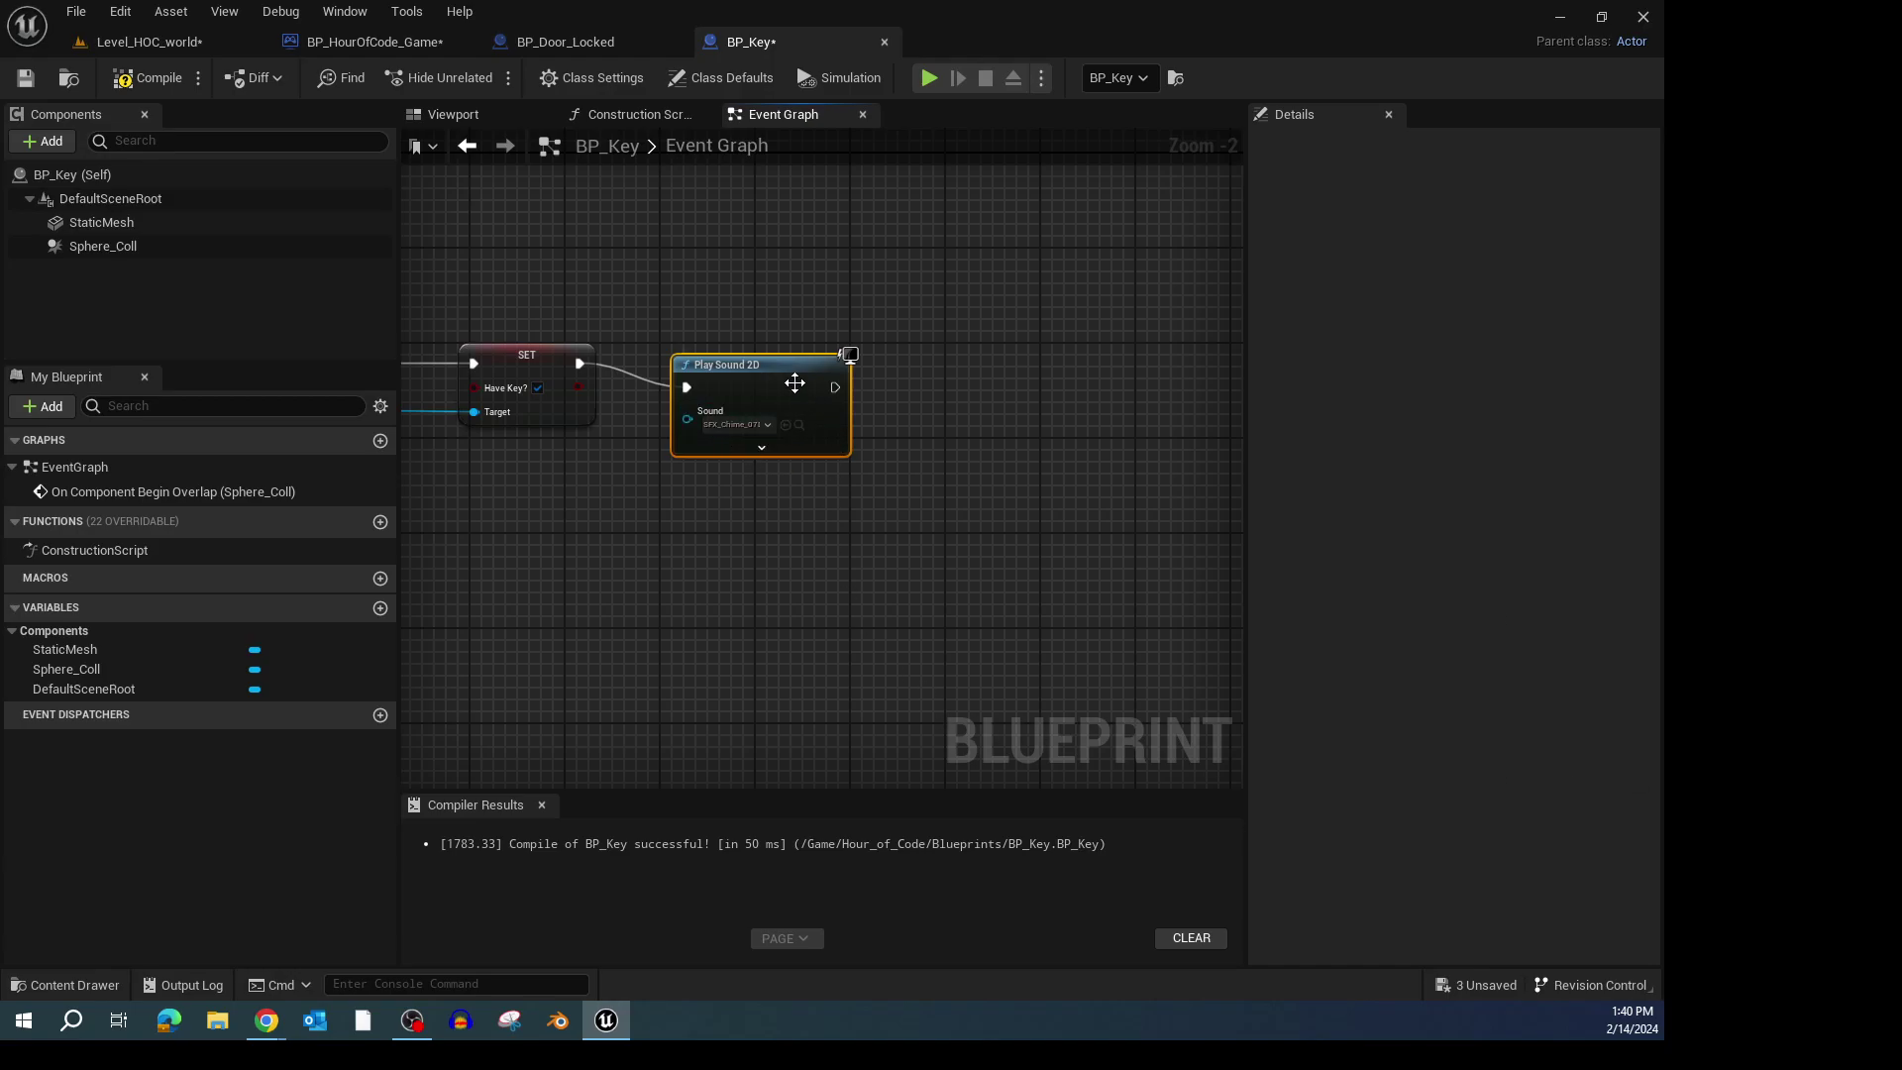
{"action": "left_click_drag", "start_coordinate": [793, 399], "coordinate": [793, 375]}
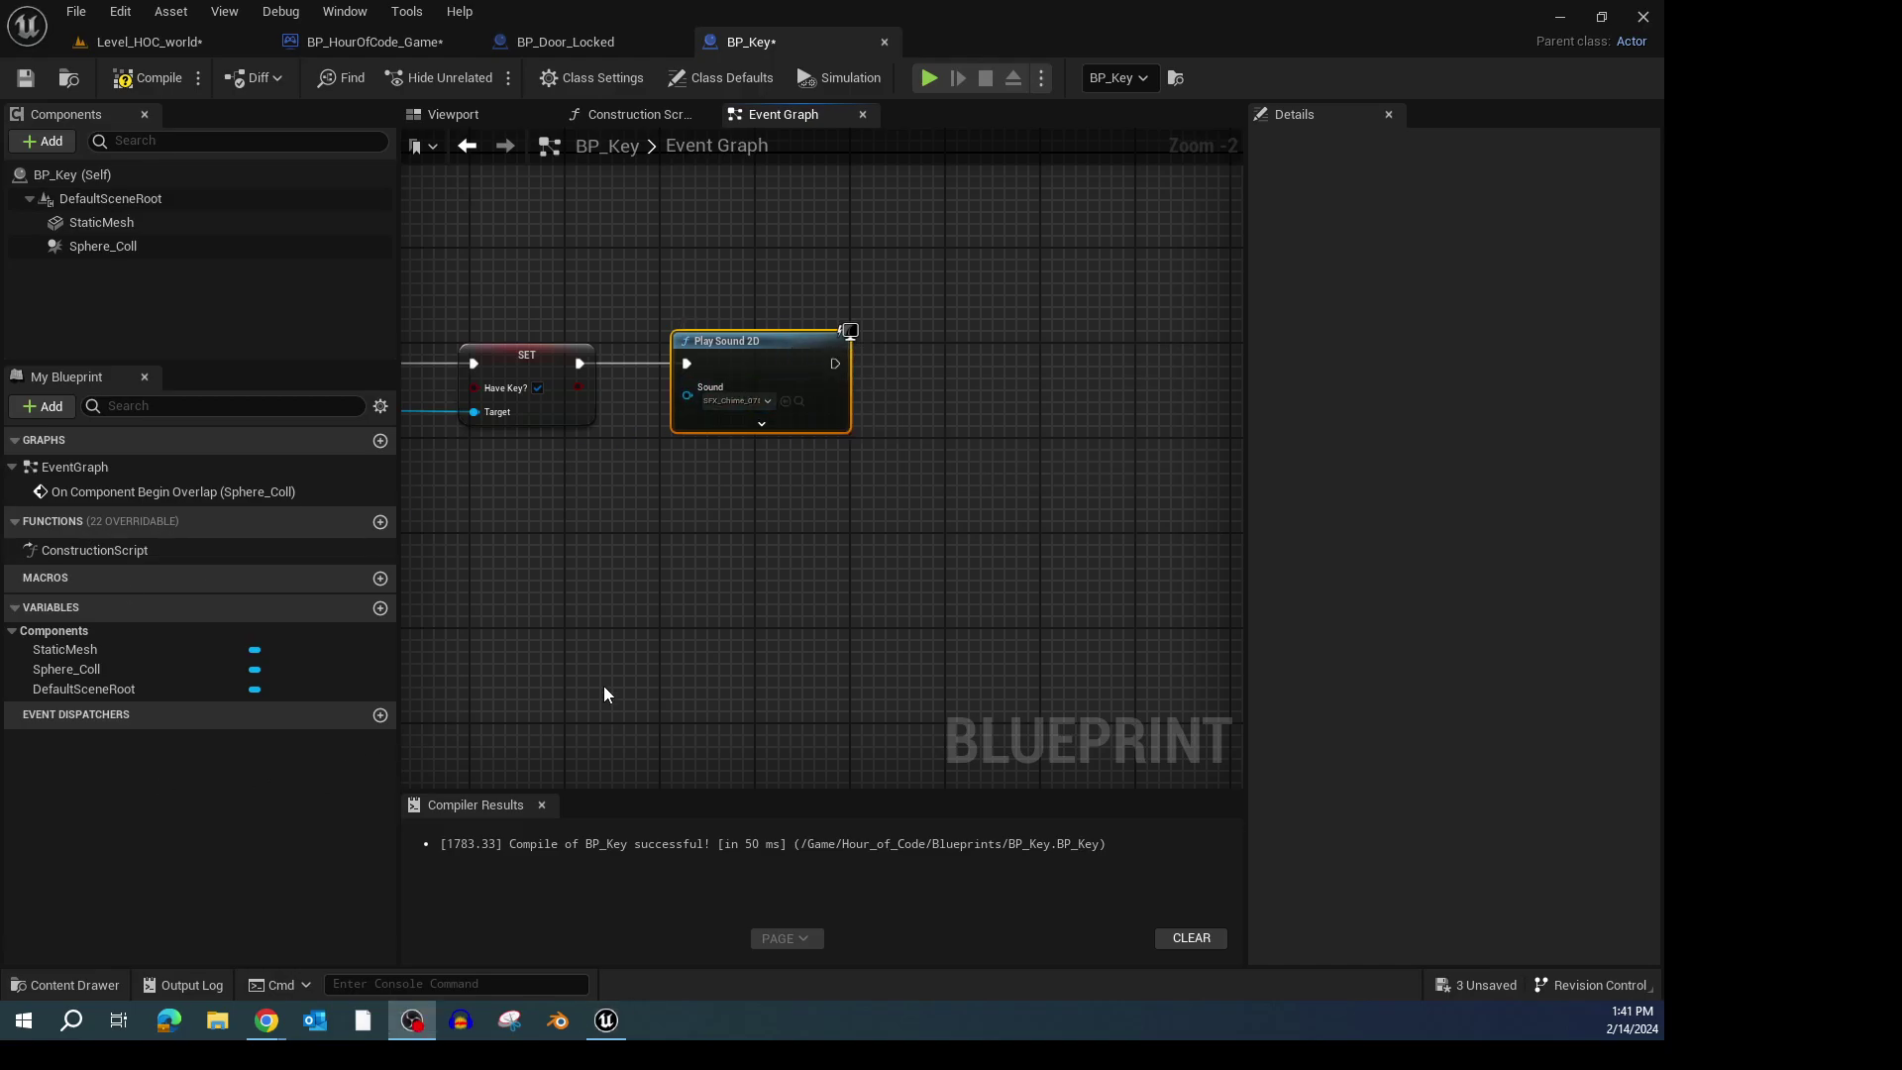
{"action": "right_click_drag", "start_coordinate": [553, 554], "coordinate": [599, 601]}
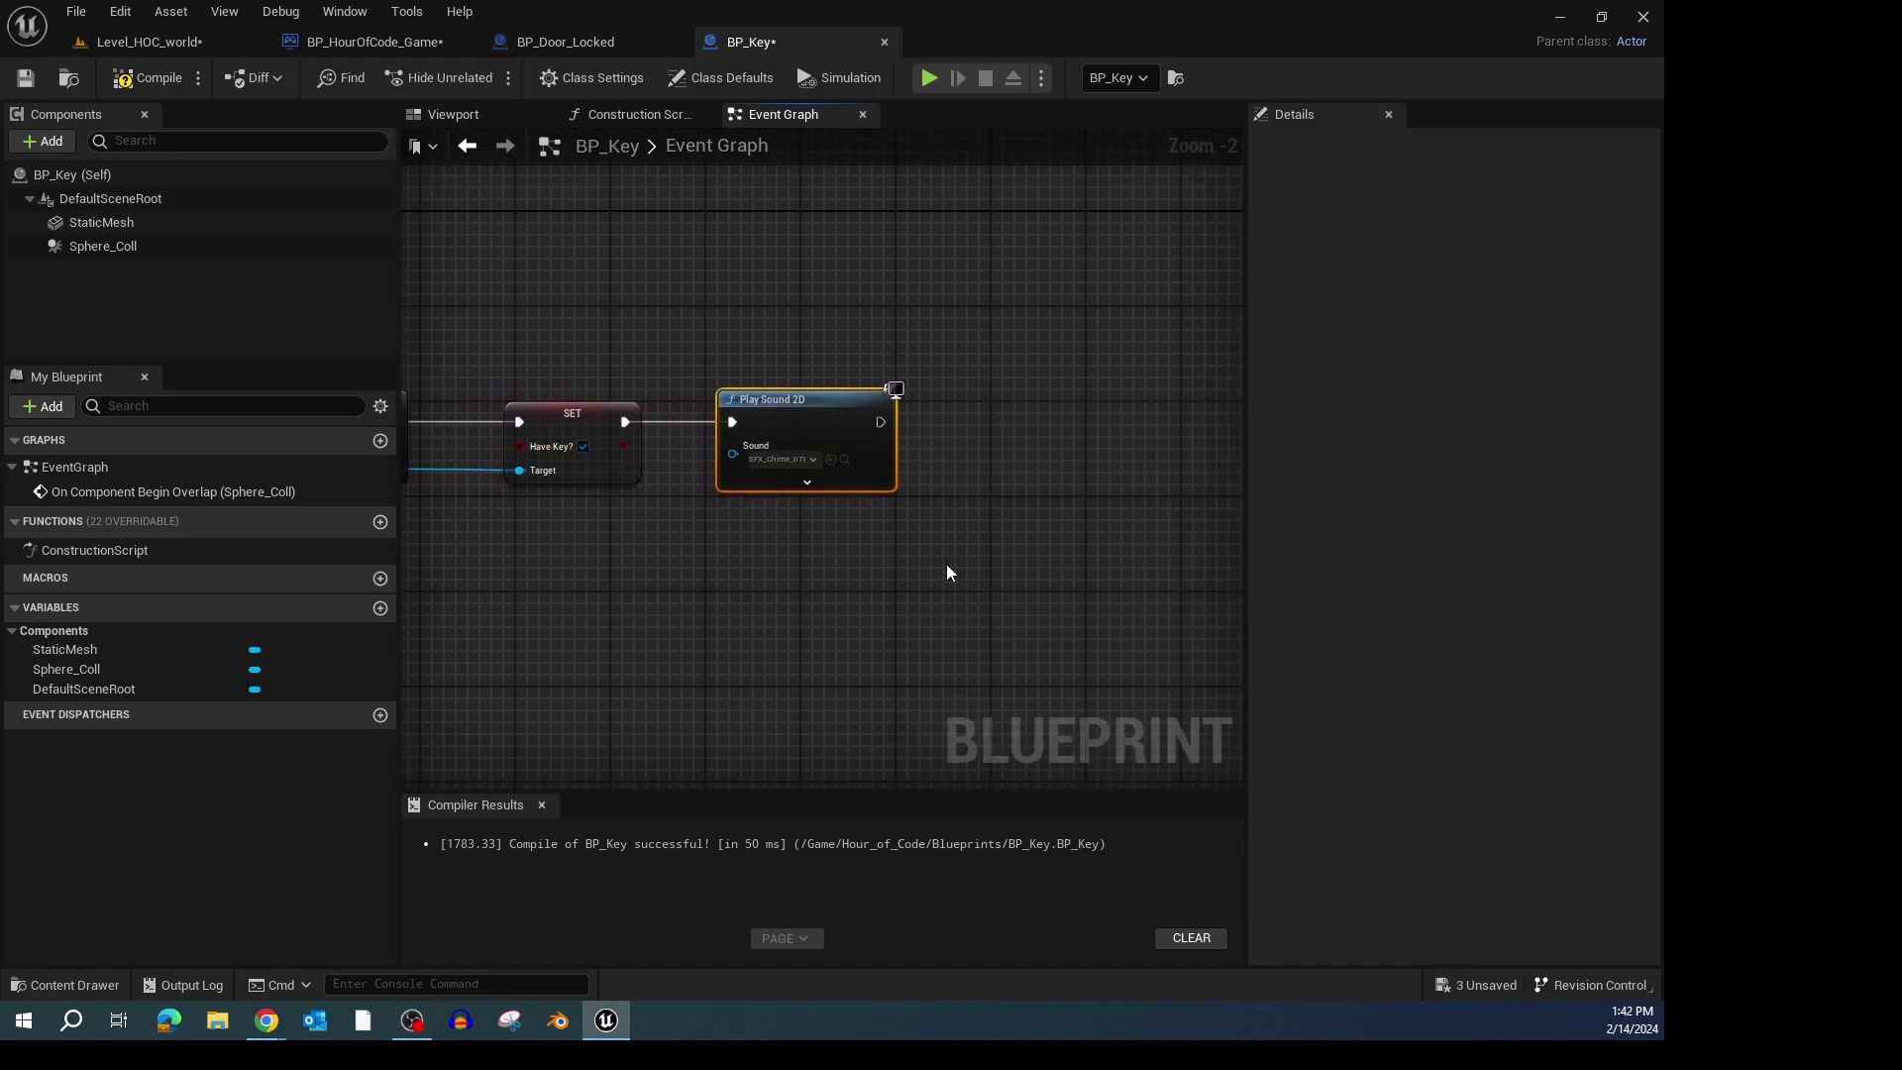
Add a Destroy Actor node connected to the execution output of the Play Sound 2D node
{"action": "right_click_drag", "start_coordinate": [947, 566], "coordinate": [787, 548]}
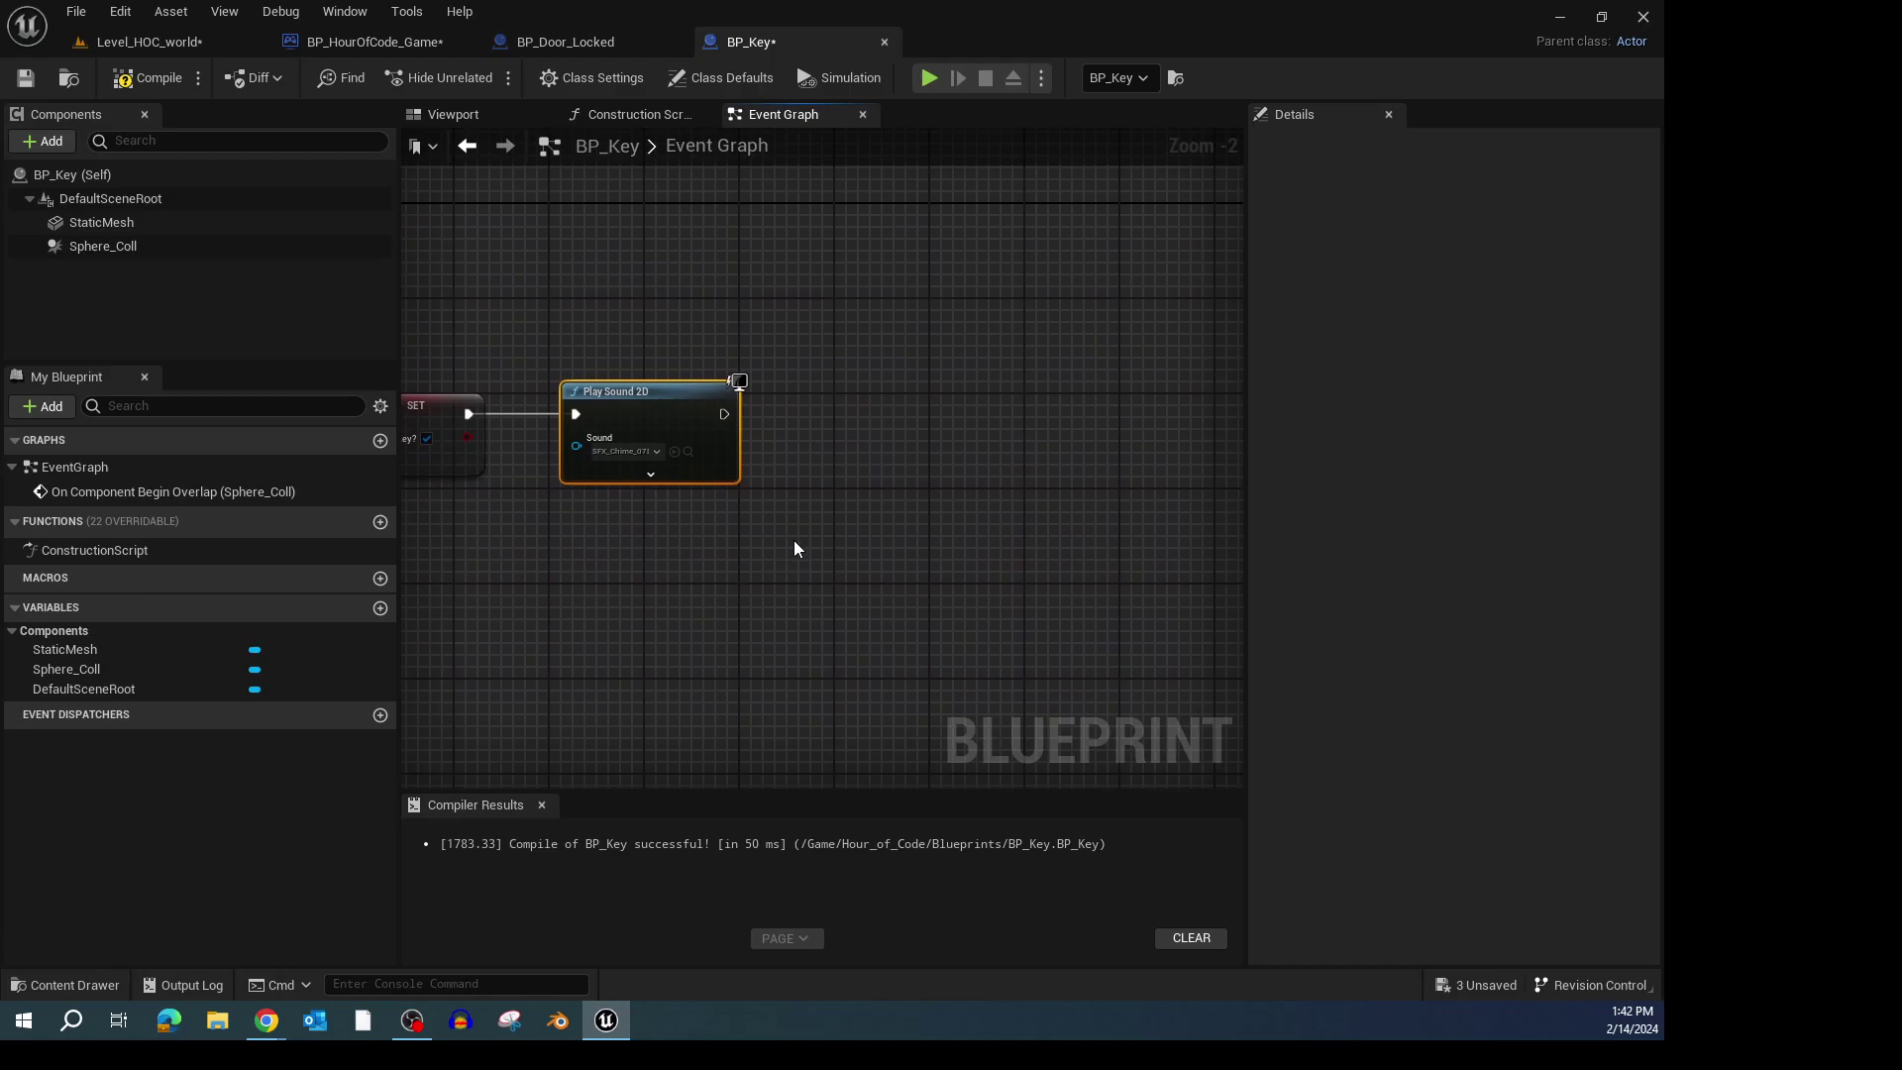
{"action": "left_click_drag", "start_coordinate": [724, 414], "coordinate": [842, 406]}
{"action": "type", "text": "det"}
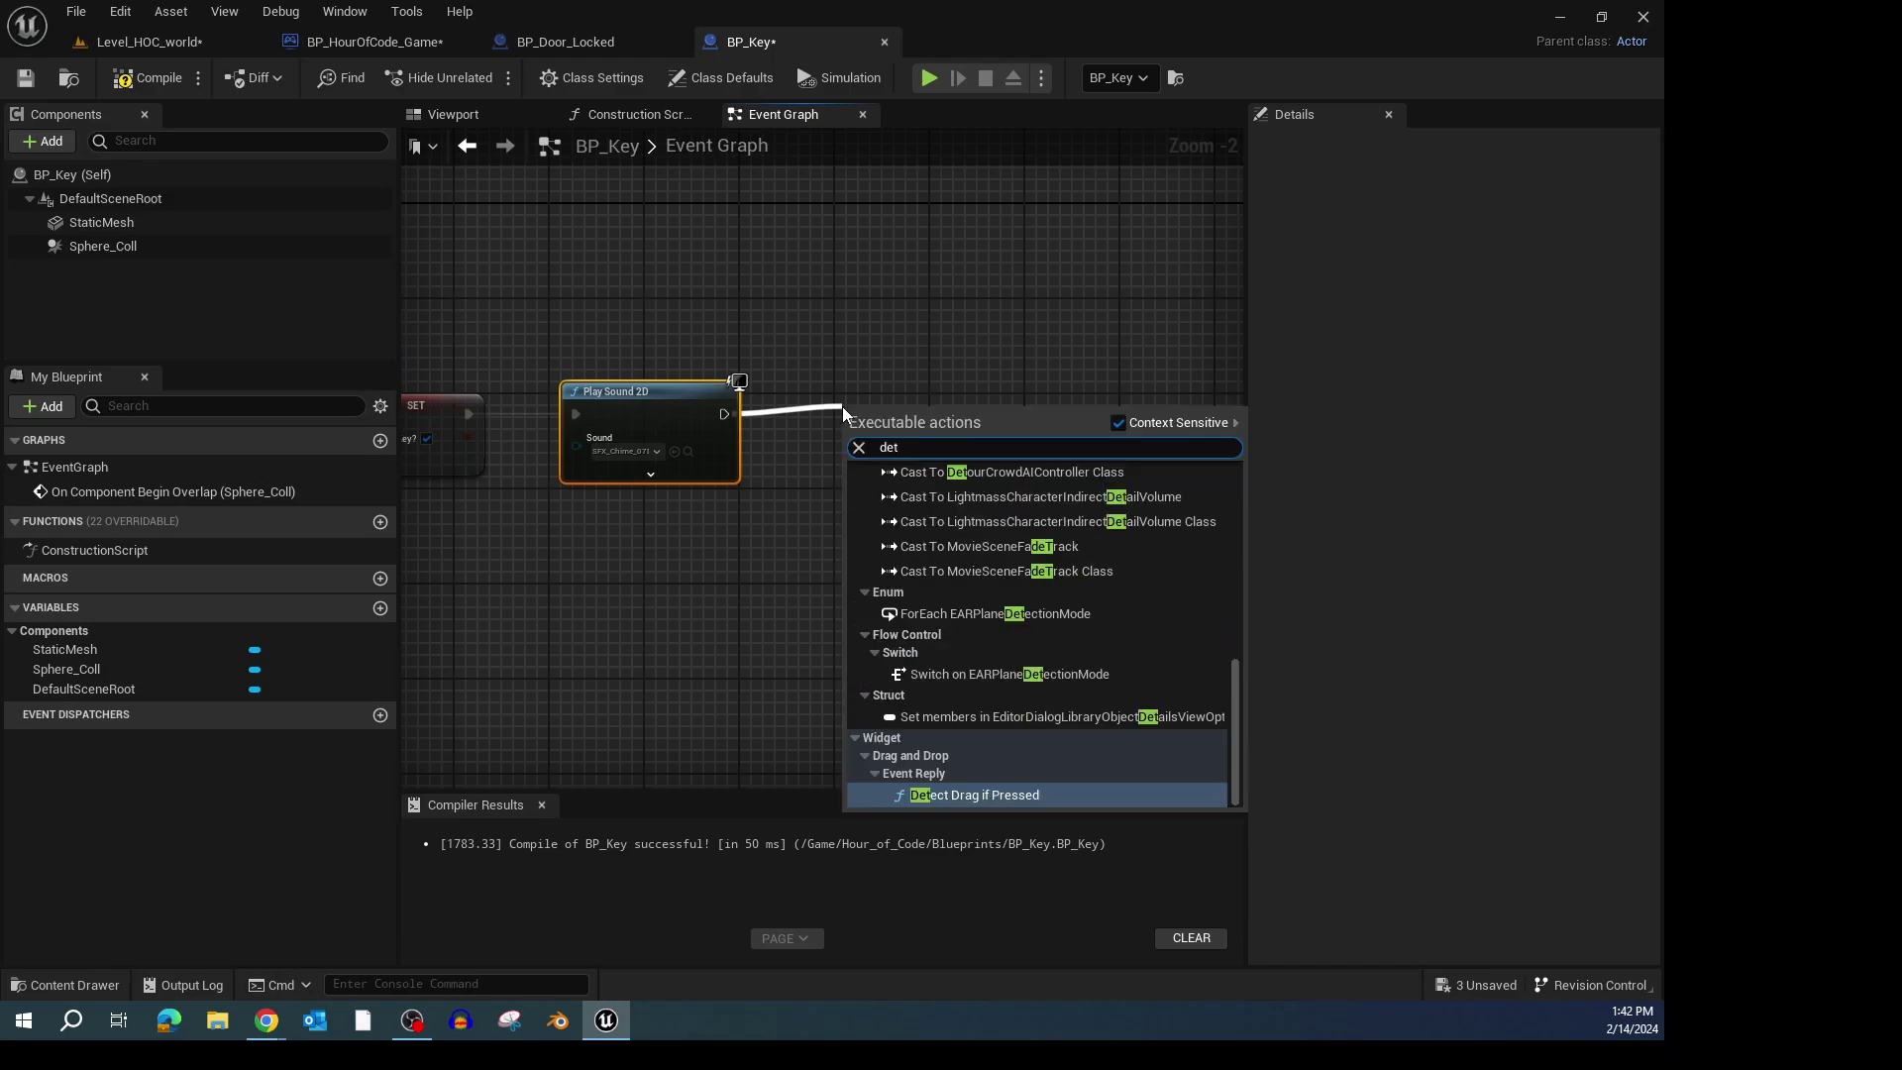
{"action": "key", "text": "BackSpace"}
{"action": "type", "text": "s"}
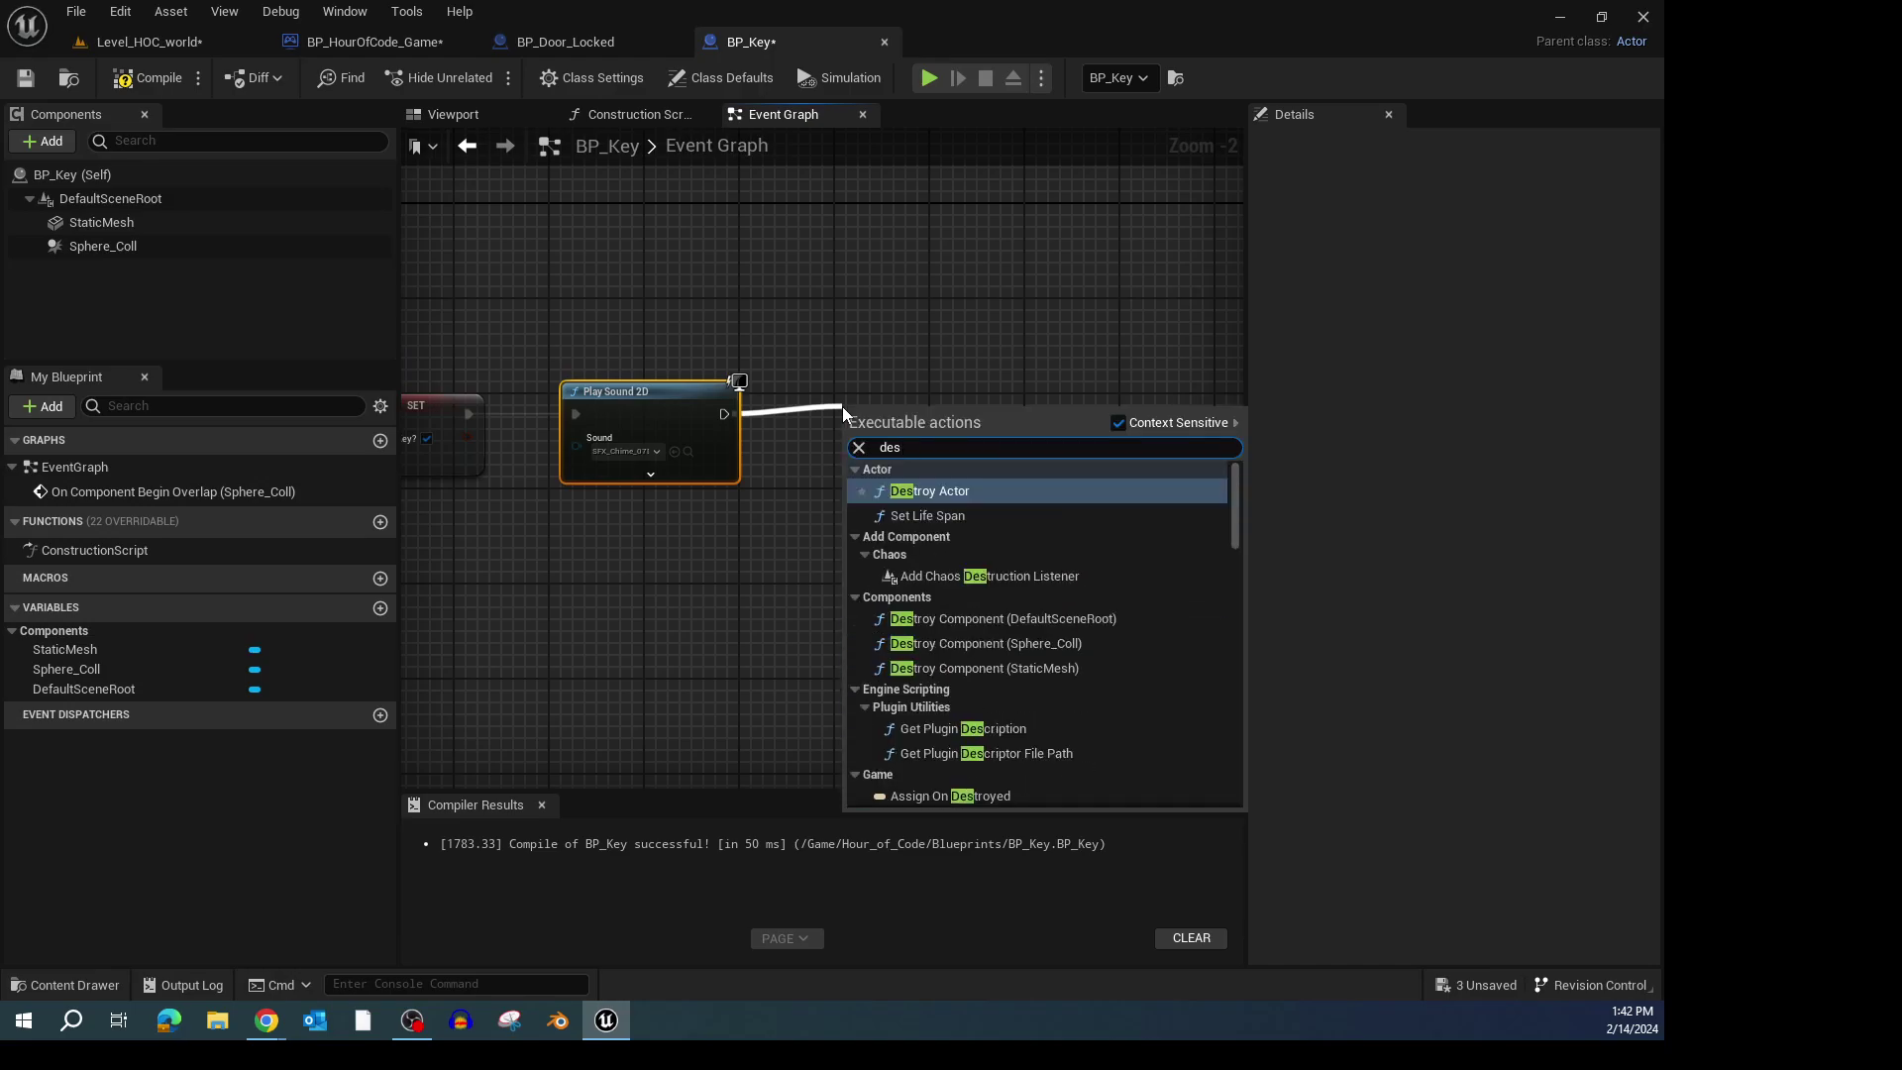
{"action": "left_click", "coordinate": [981, 486]}
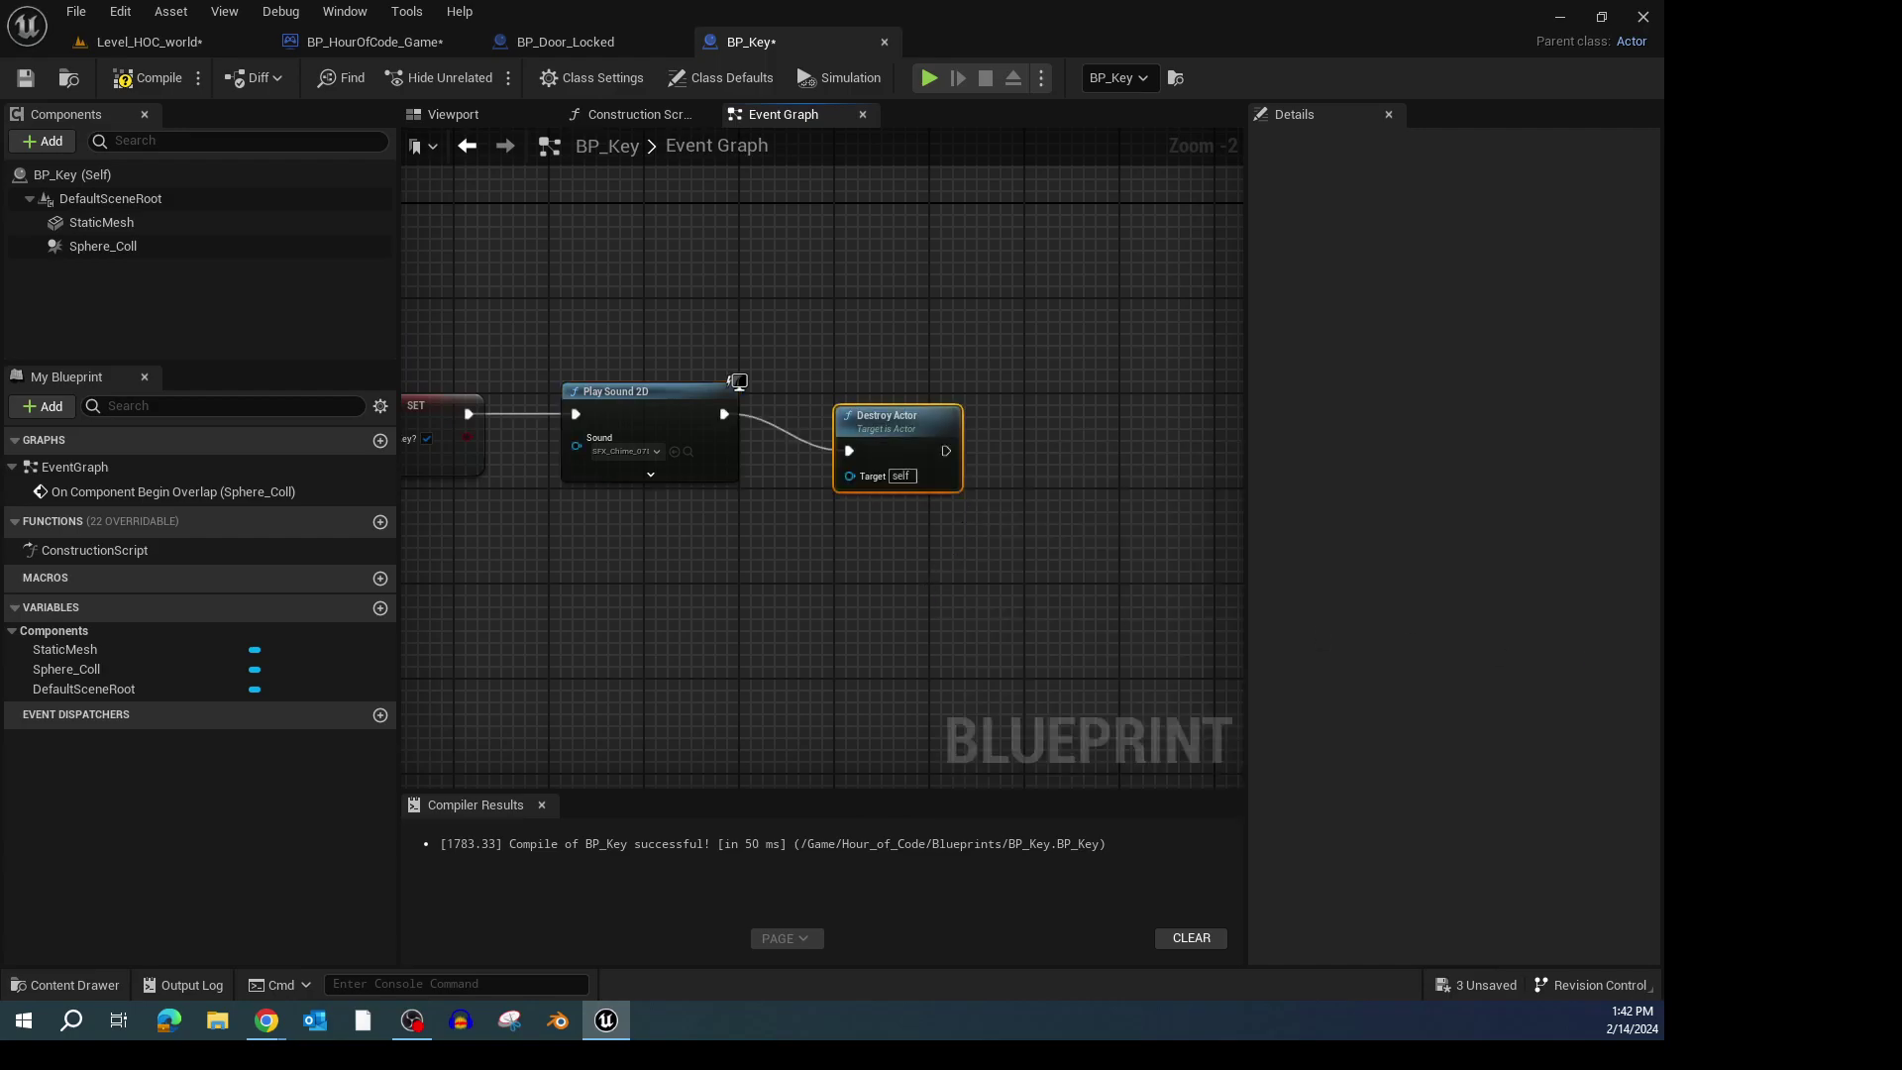
Compile and save the BP_Key blueprint
{"action": "left_click", "coordinate": [153, 80]}
{"action": "left_click", "coordinate": [27, 79]}
{"action": "mouse_move", "coordinate": [729, 382]}
{"action": "right_mouse_down"}
{"action": "mouse_move", "coordinate": [1014, 322]}
{"action": "mouse_move", "coordinate": [695, 344]}
{"action": "mouse_move", "coordinate": [763, 377]}
{"action": "right_mouse_up"}
{"action": "right_click_drag", "start_coordinate": [1089, 335], "coordinate": [486, 329]}
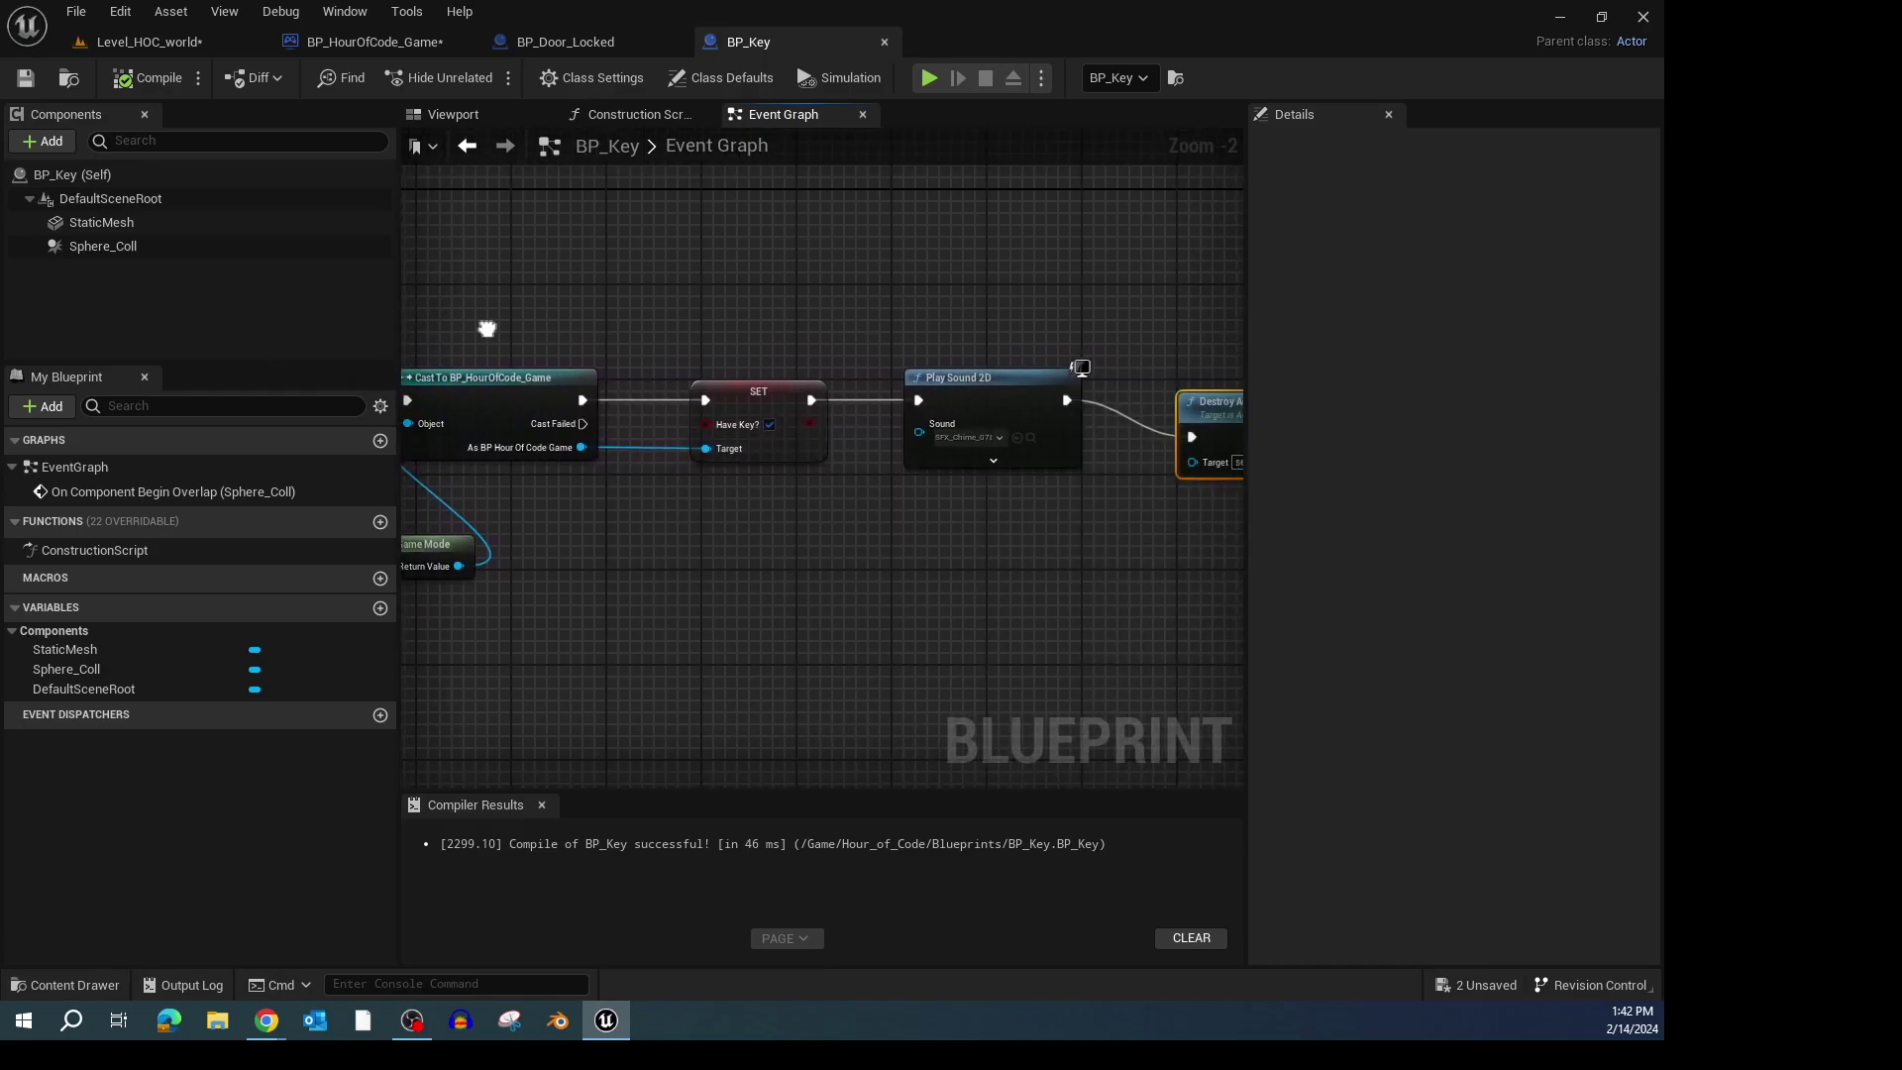
Play-test Level_HOC_world by collecting the key, walking up the ramp and opening the locked door, and end the session
{"action": "left_click", "coordinate": [149, 44]}
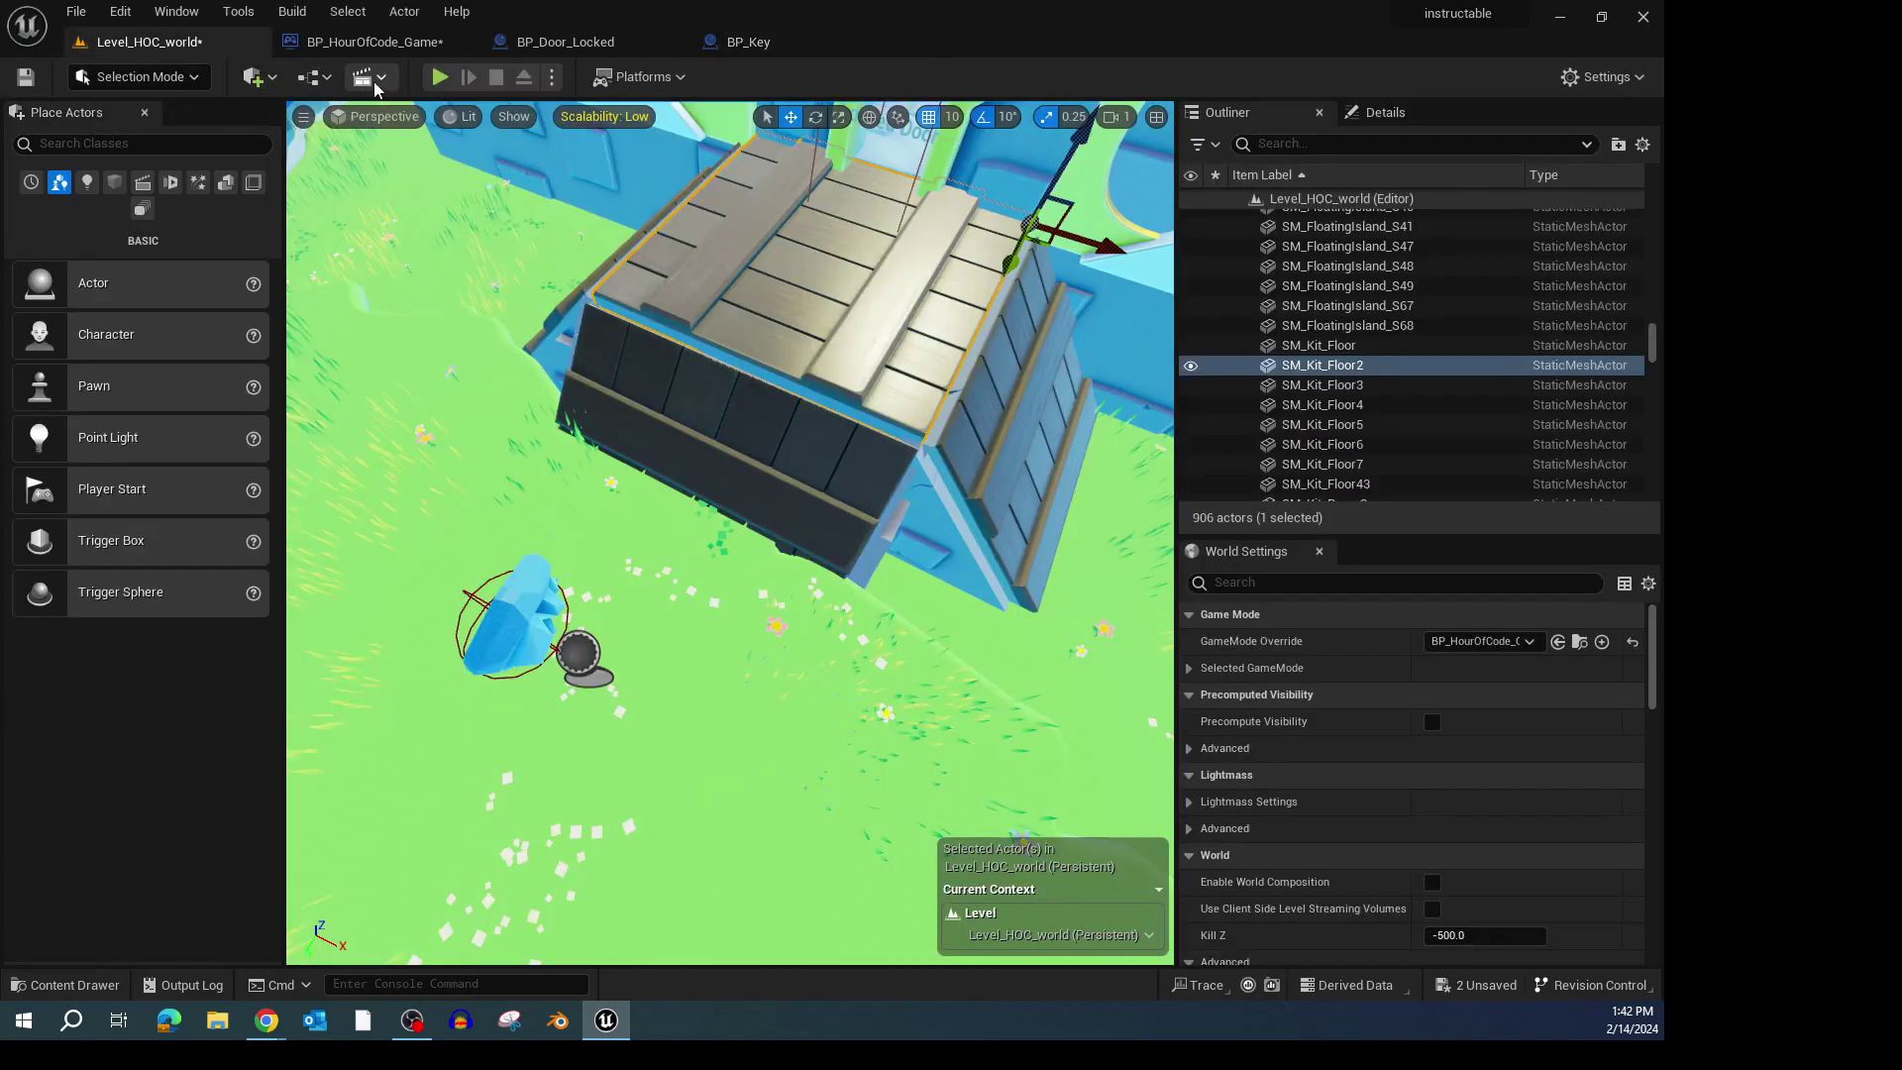
{"action": "left_click", "coordinate": [440, 79]}
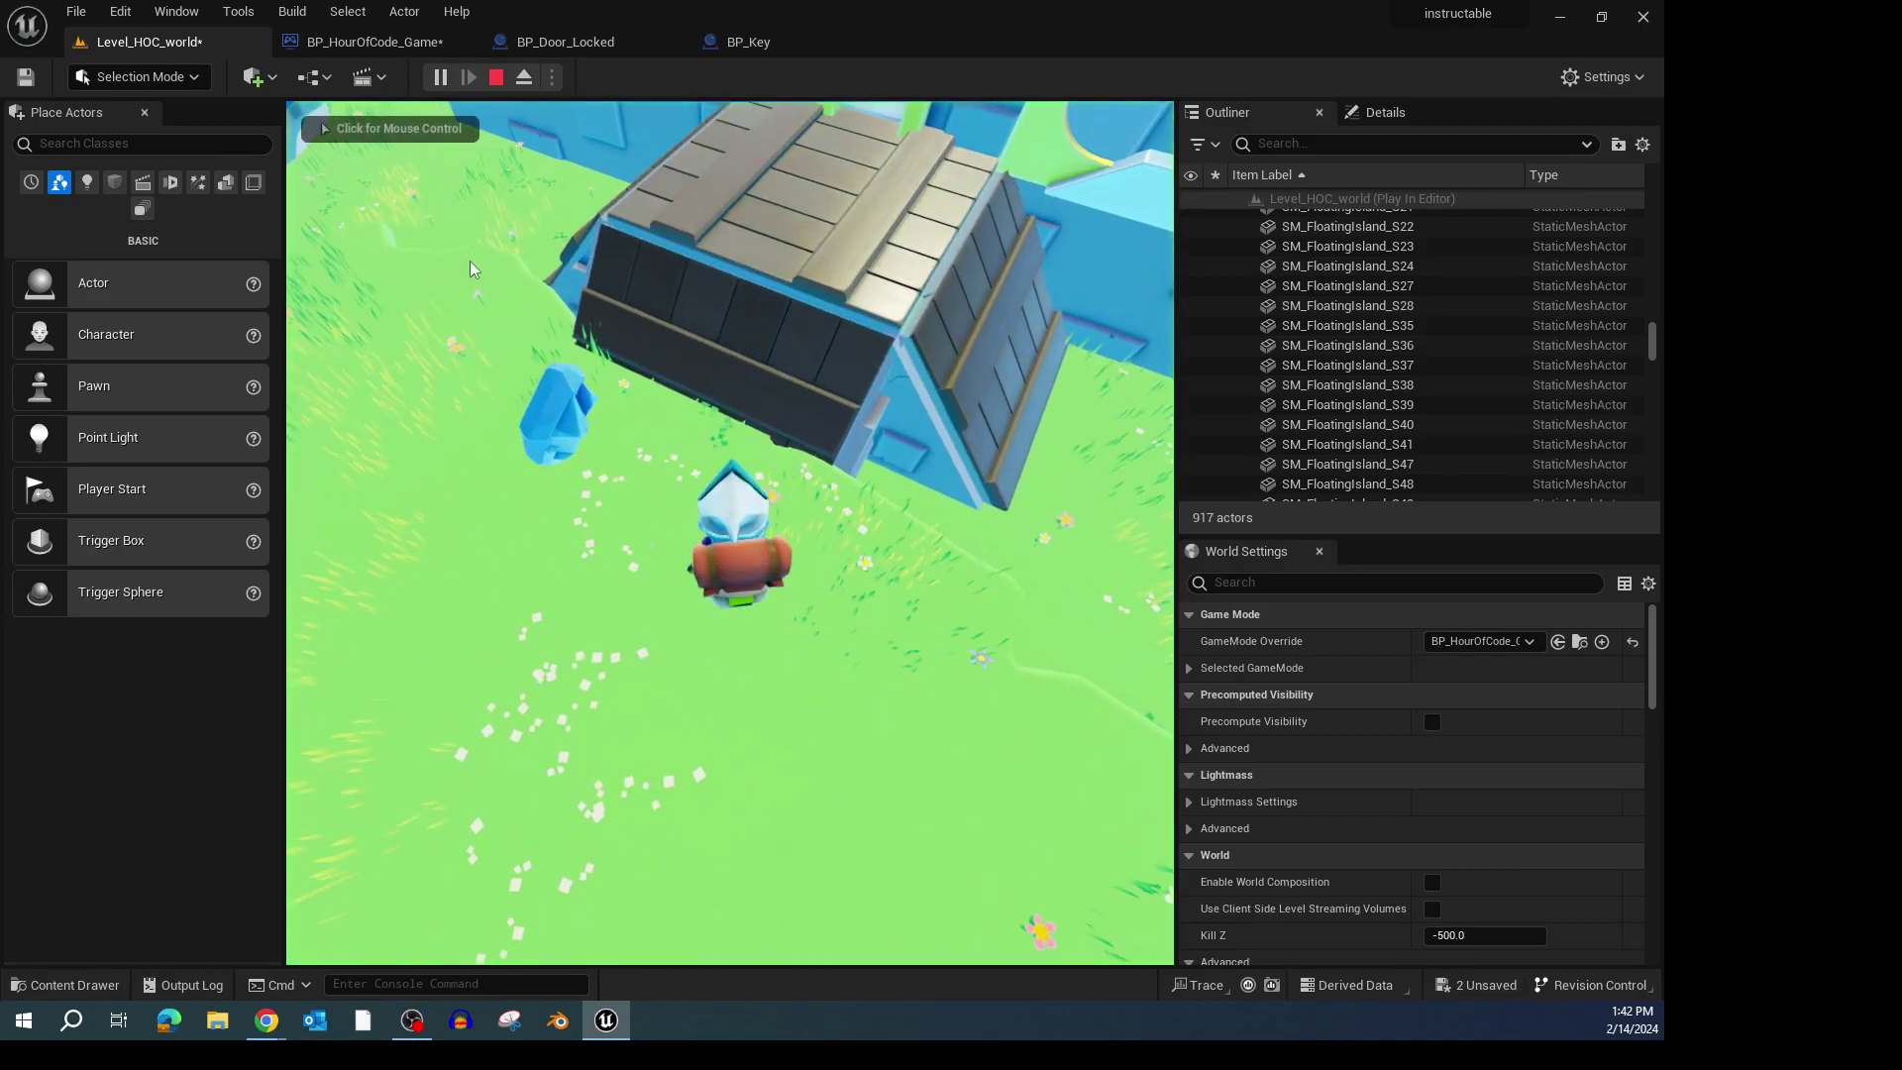
{"action": "key", "text": "w"}
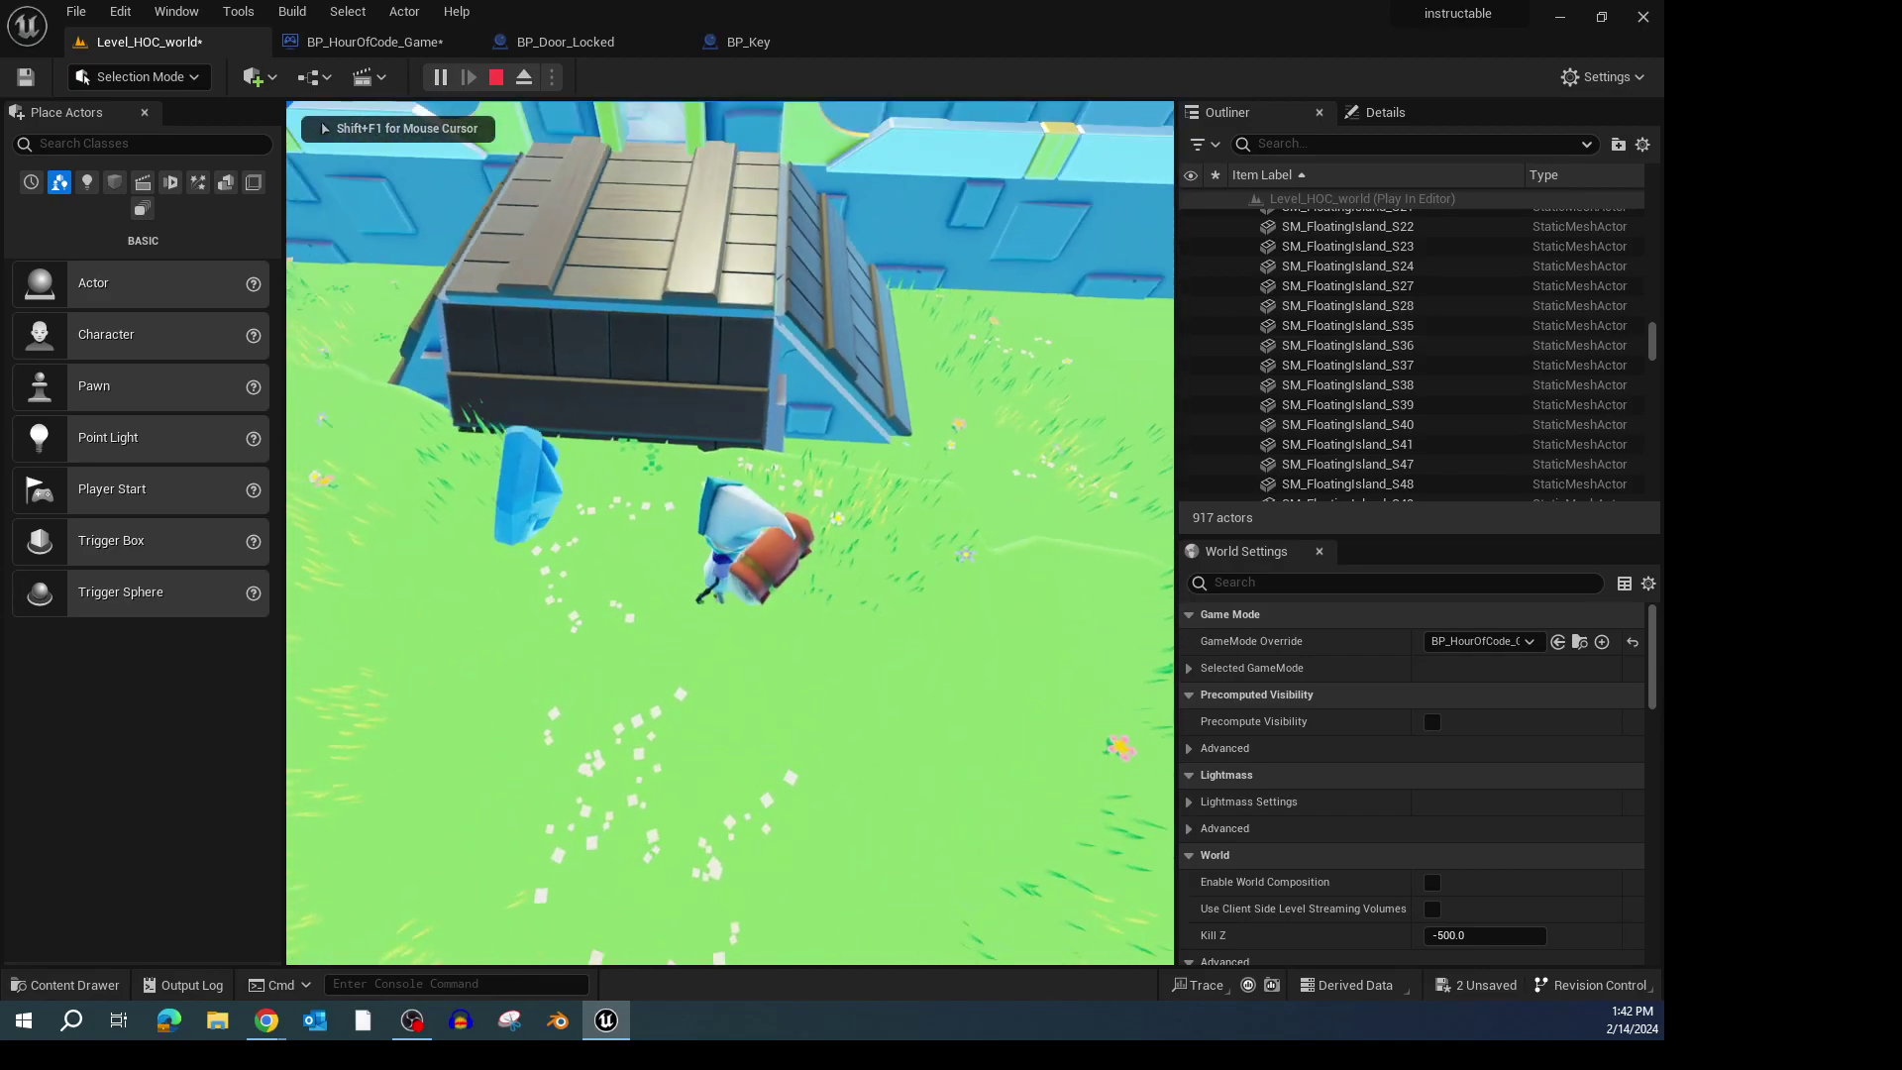
{"action": "key", "text": "w"}
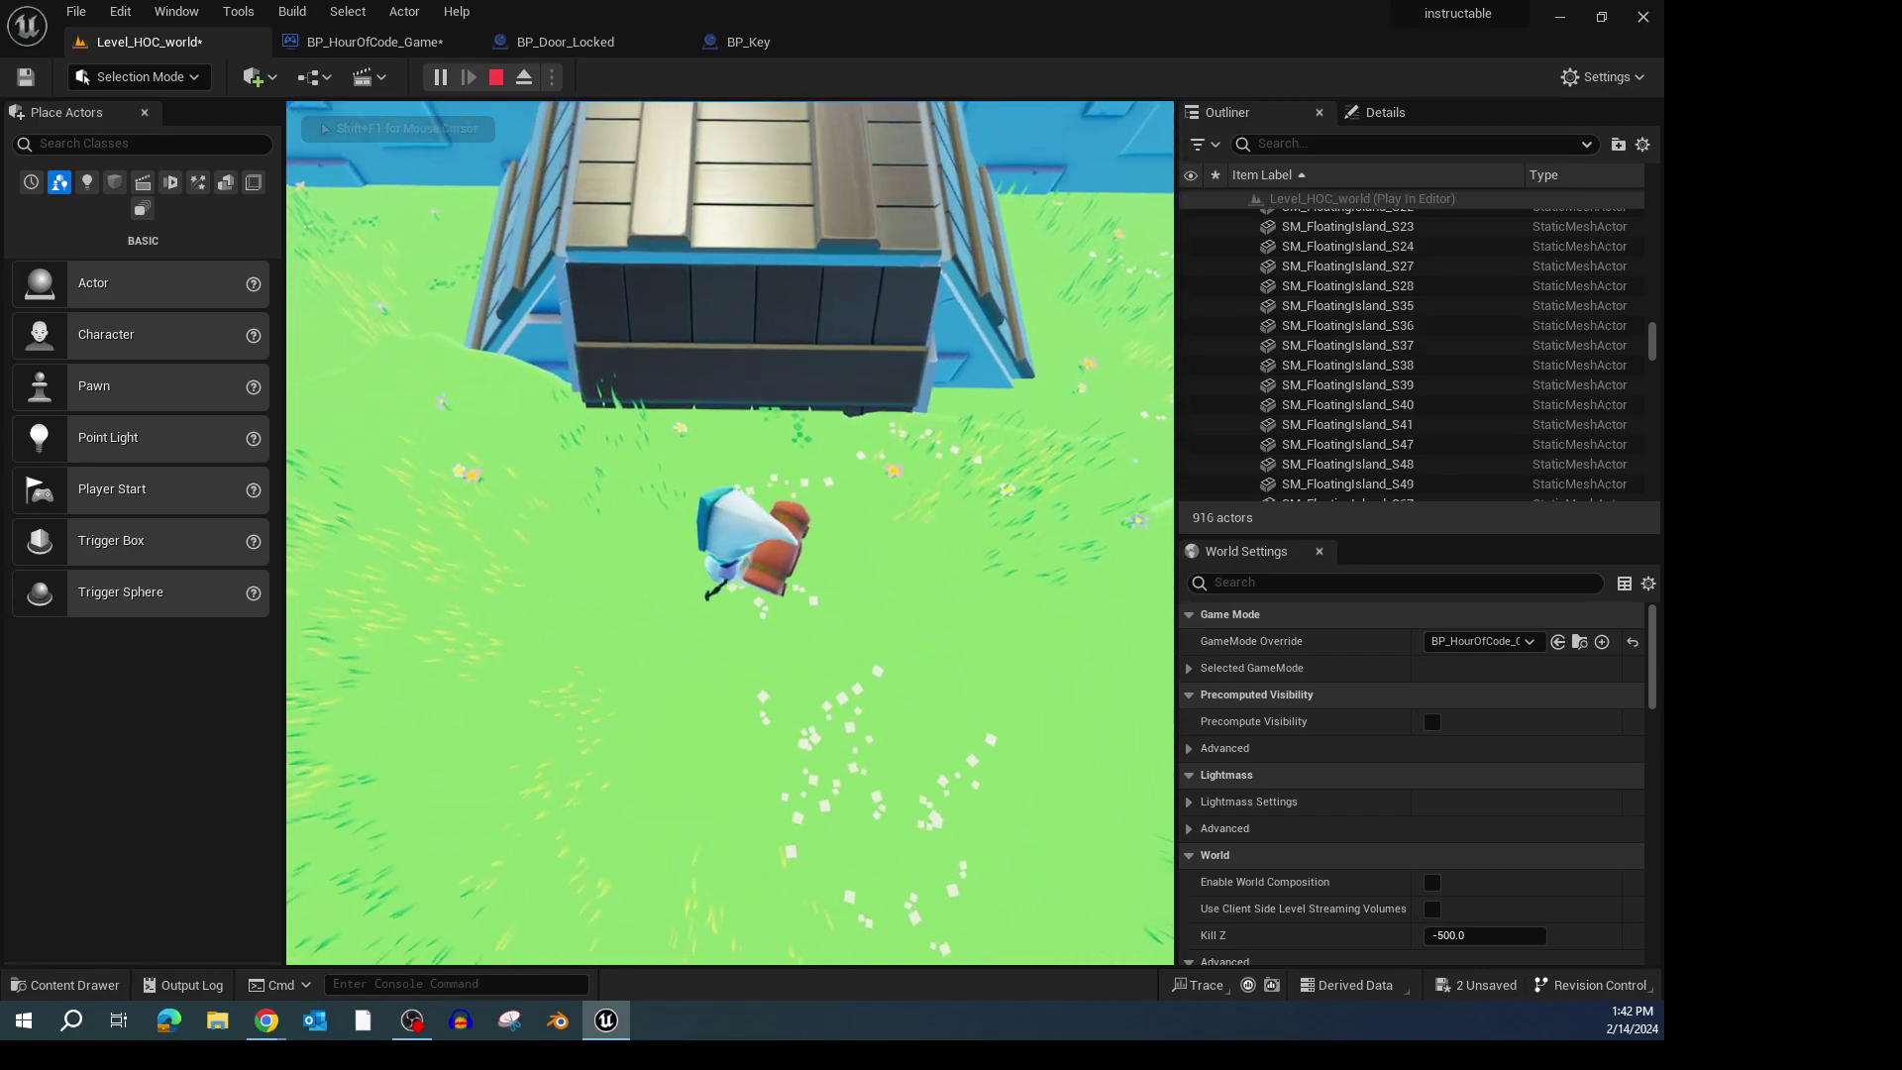
{"action": "key", "text": "w"}
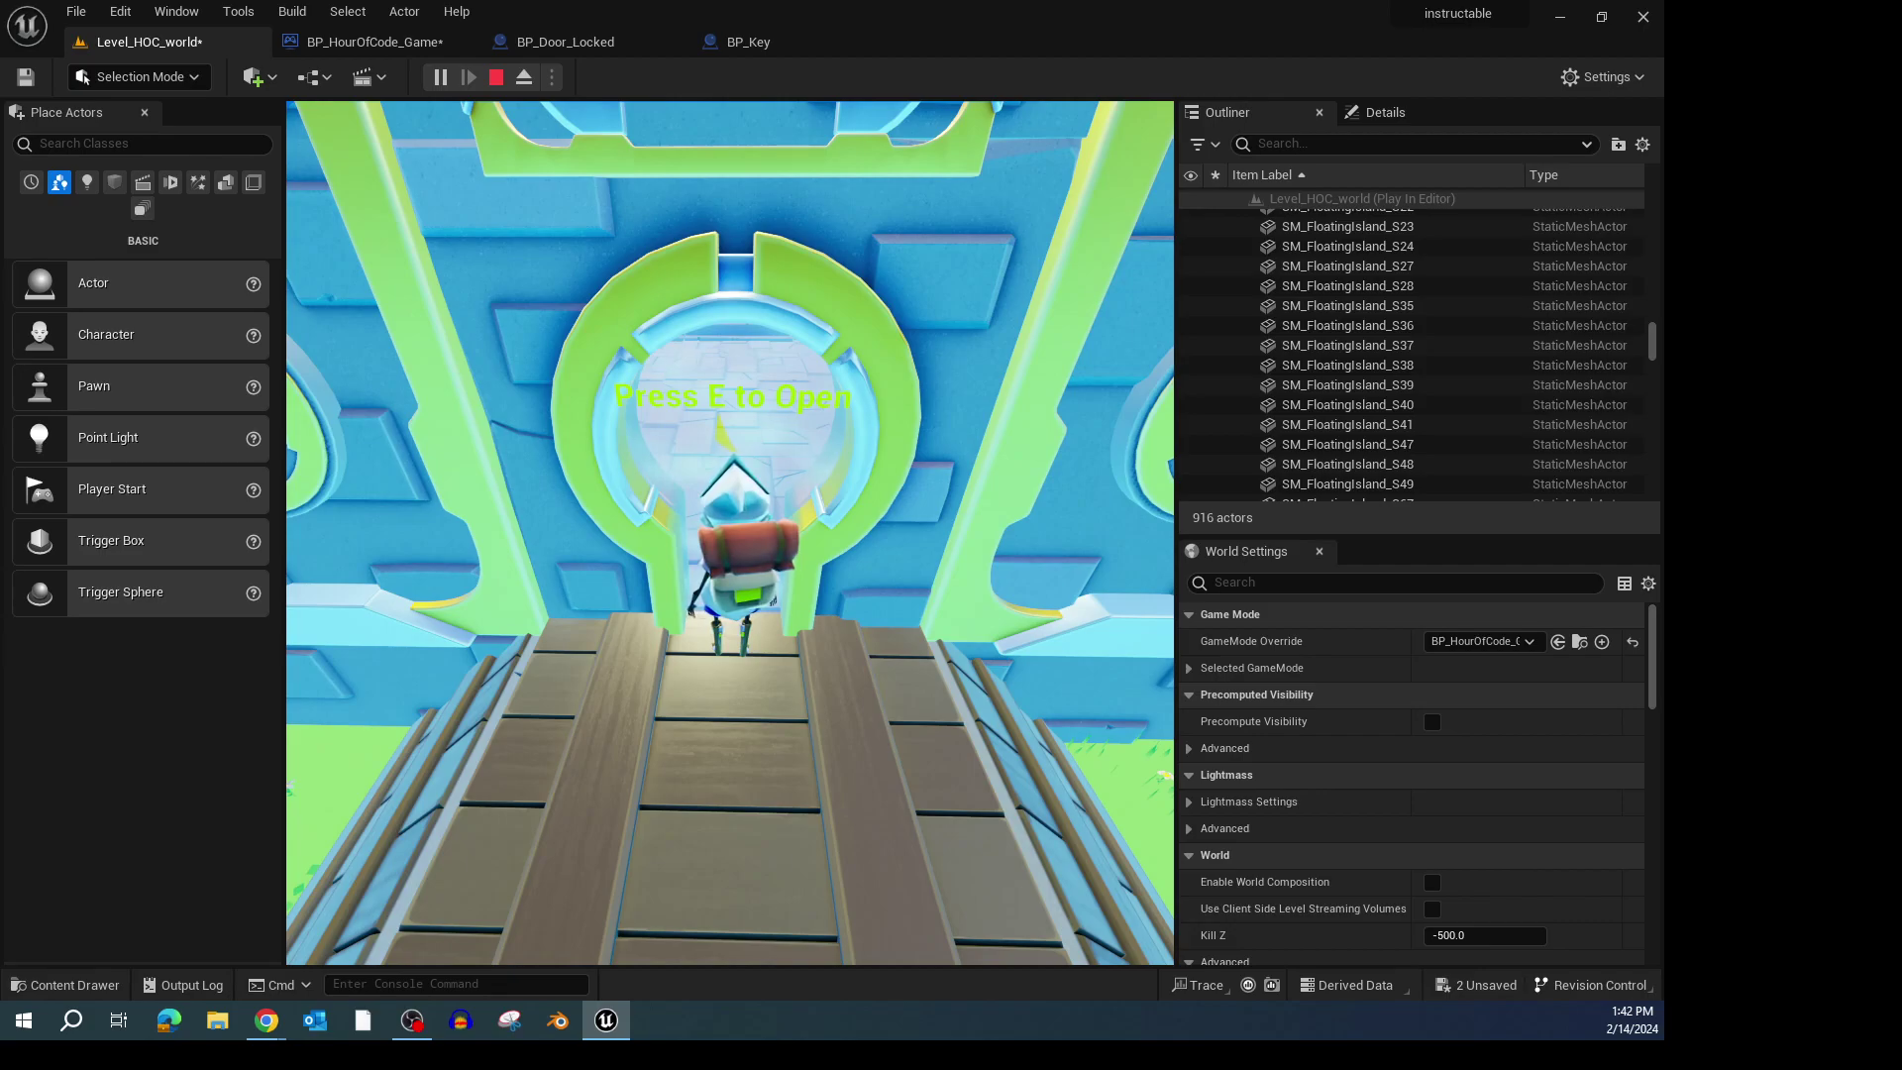
{"action": "key", "text": "e"}
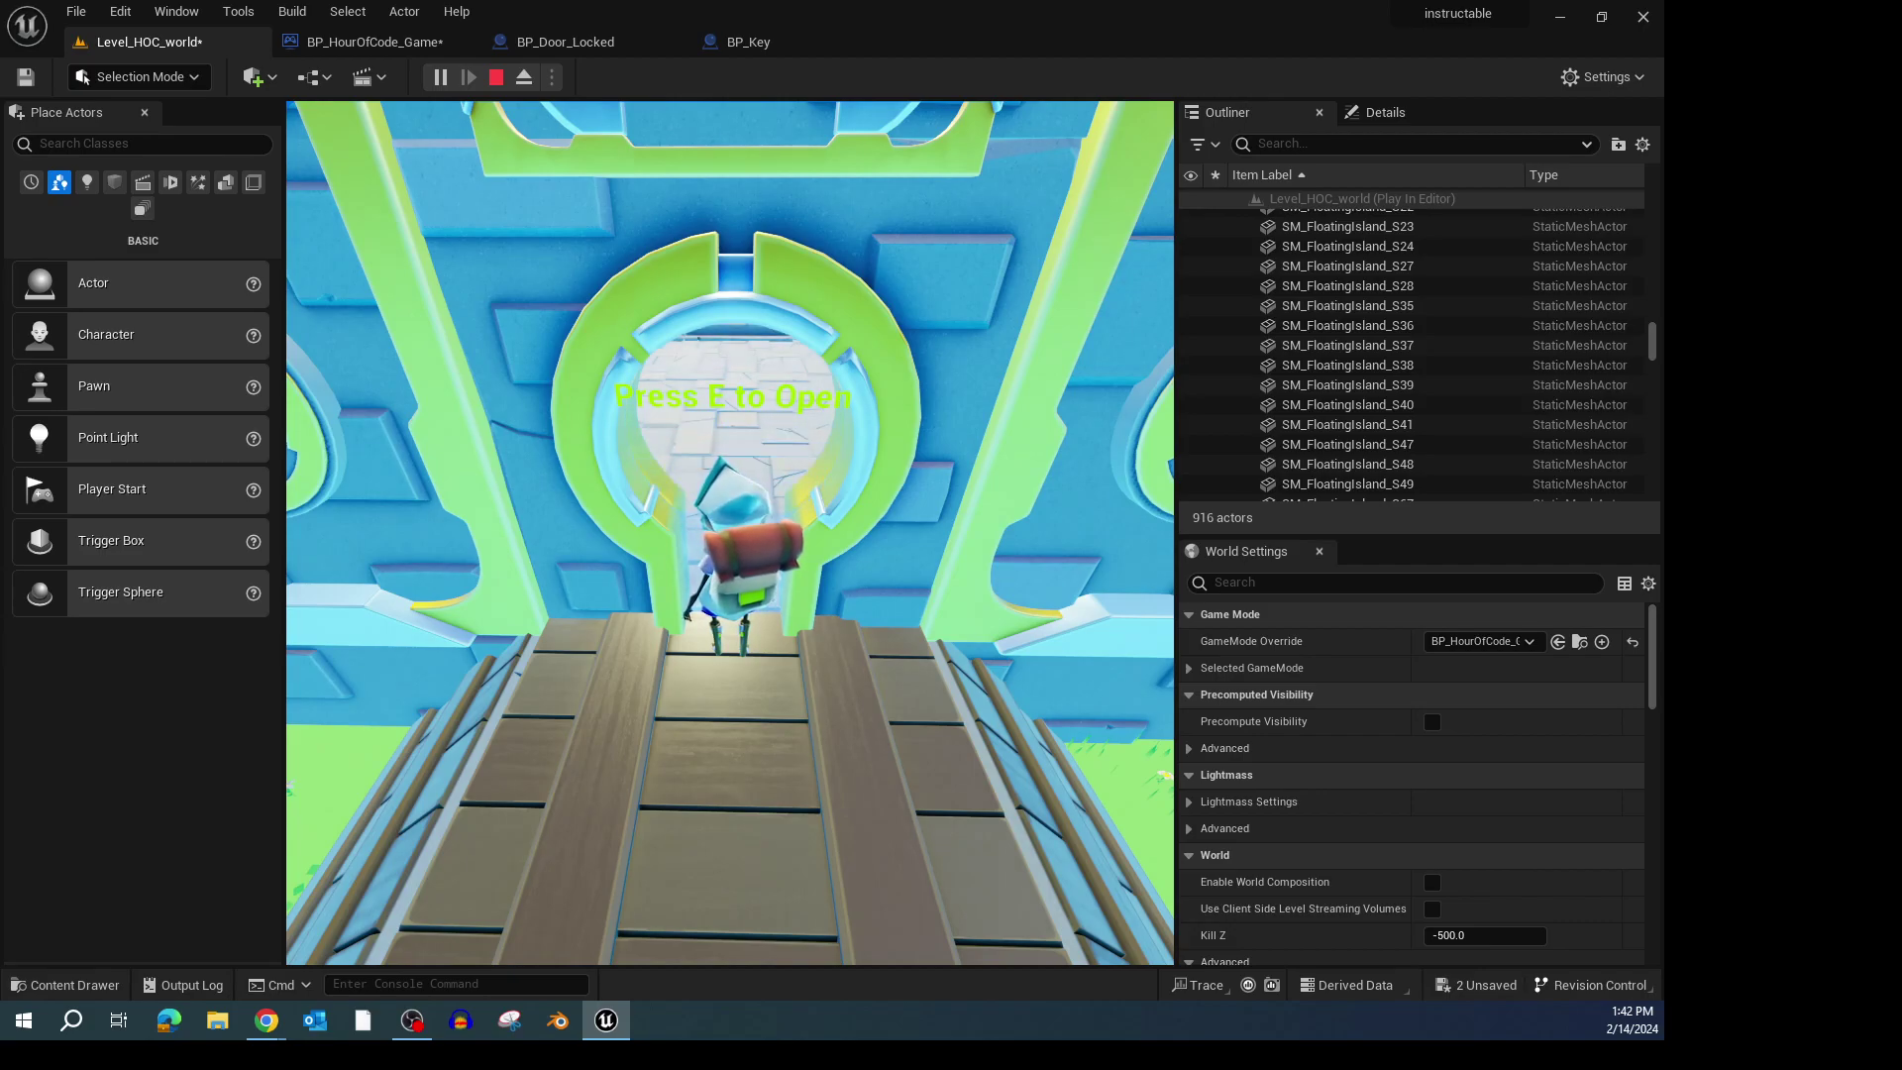
{"action": "key", "text": "w"}
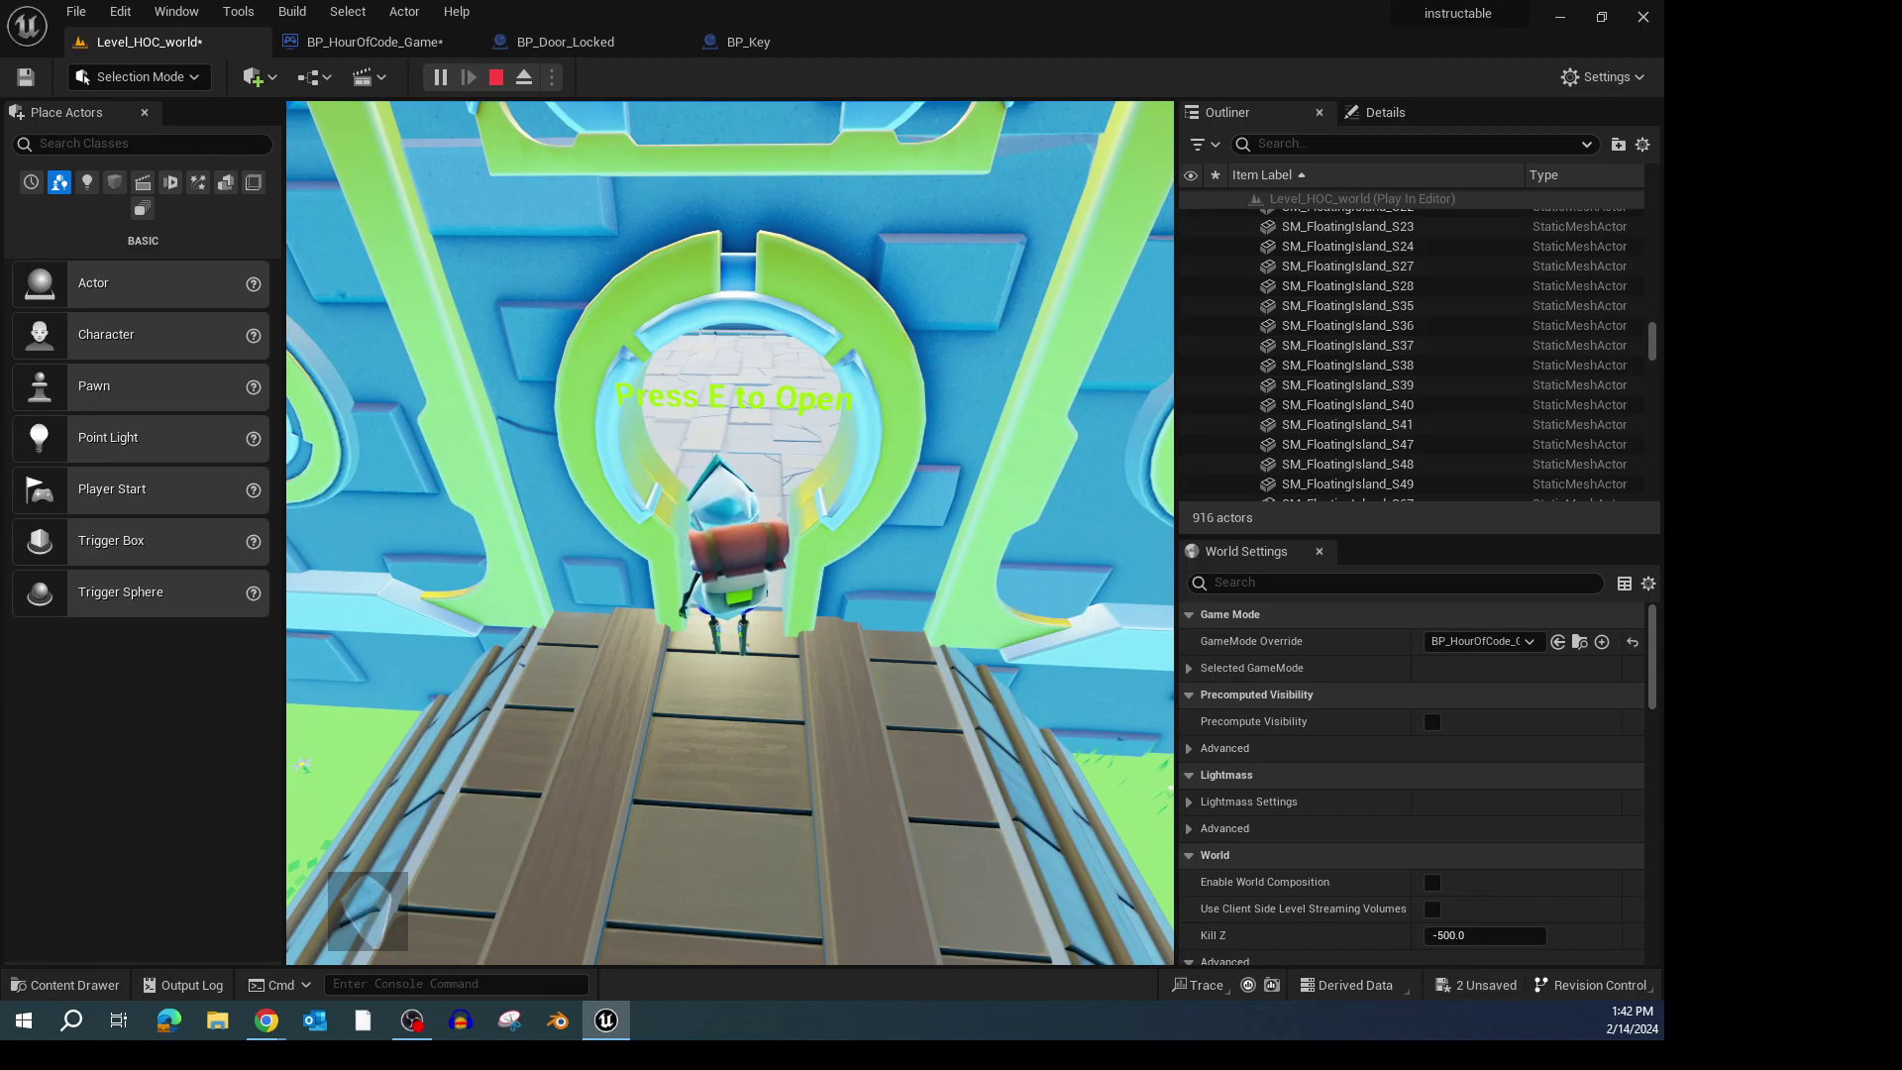
{"action": "key", "text": "Escape"}
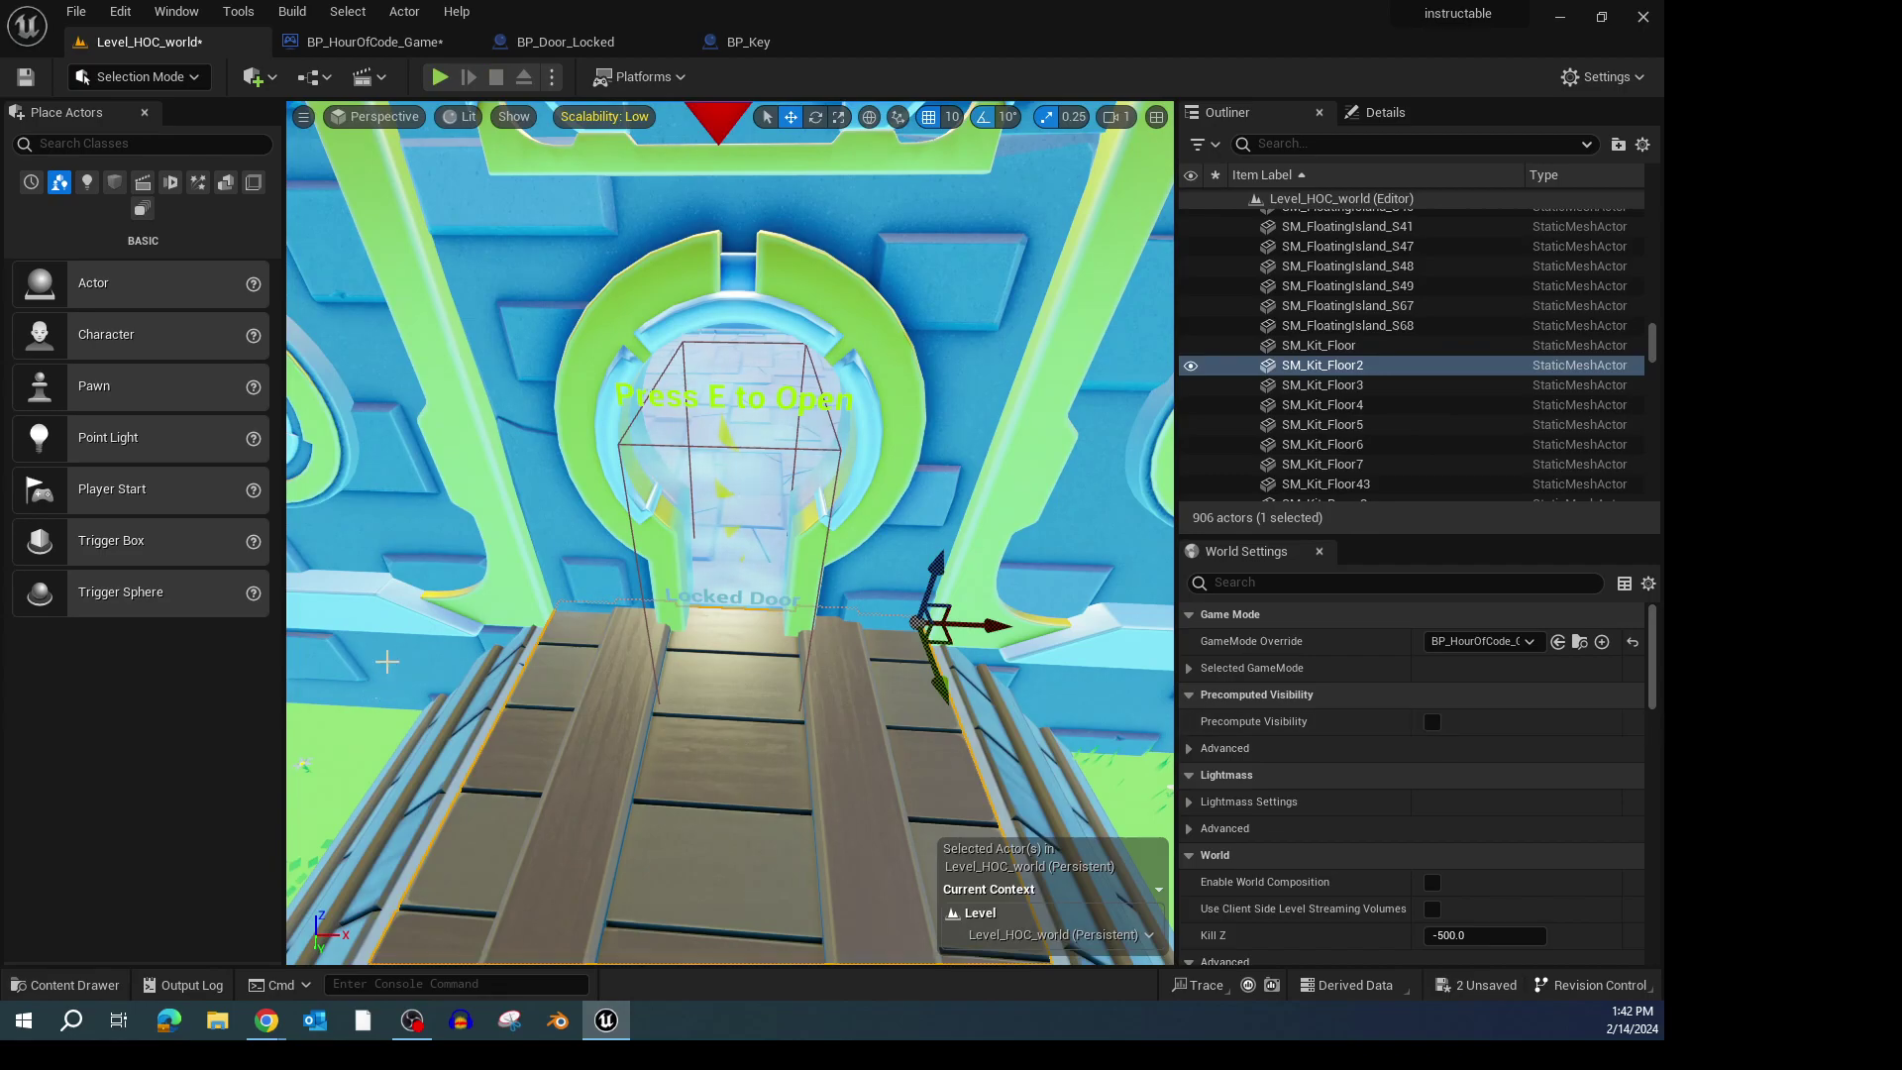
Place a BP_endGoal actor from the Hour_of_Code Blueprints folder on the raised platform inside the building and shift it toward the platform's centre
{"action": "right_click_drag", "start_coordinate": [684, 540], "coordinate": [643, 588]}
{"action": "key", "text": "w"}
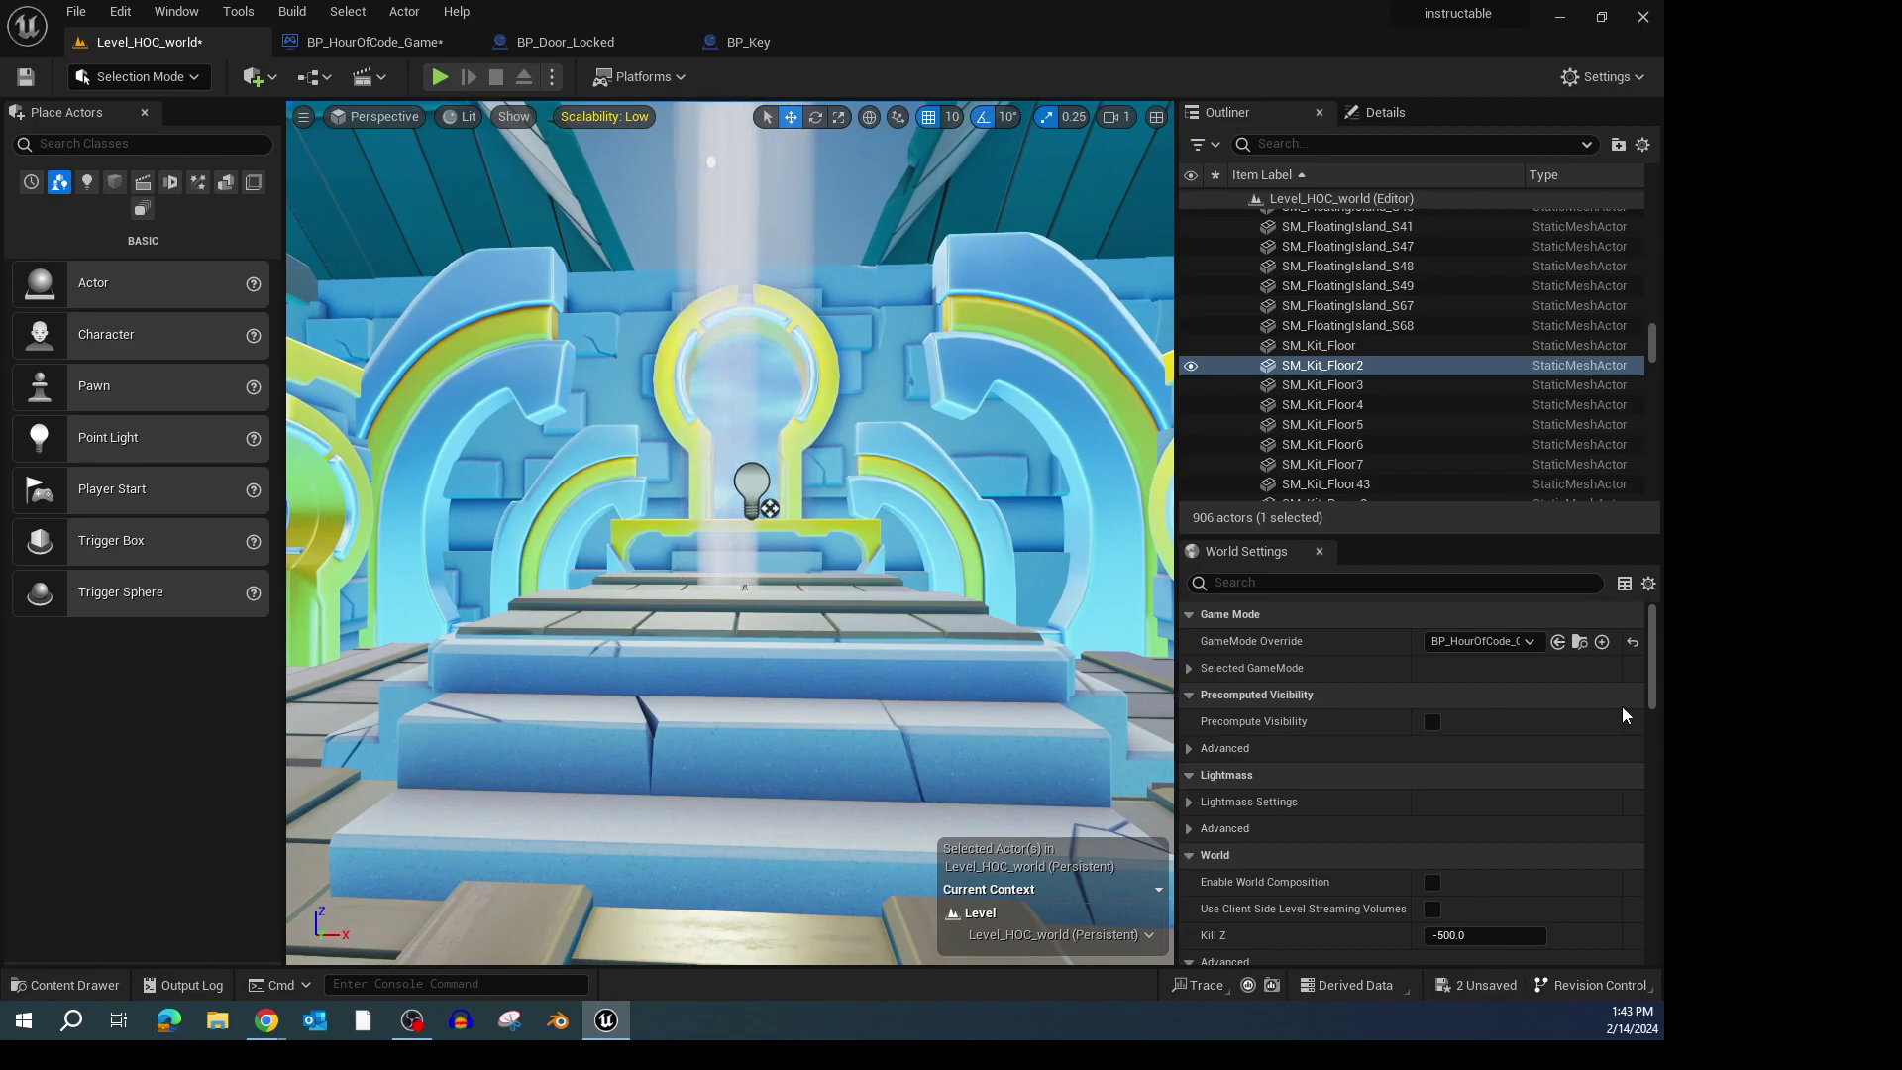
{"action": "left_click", "coordinate": [82, 988]}
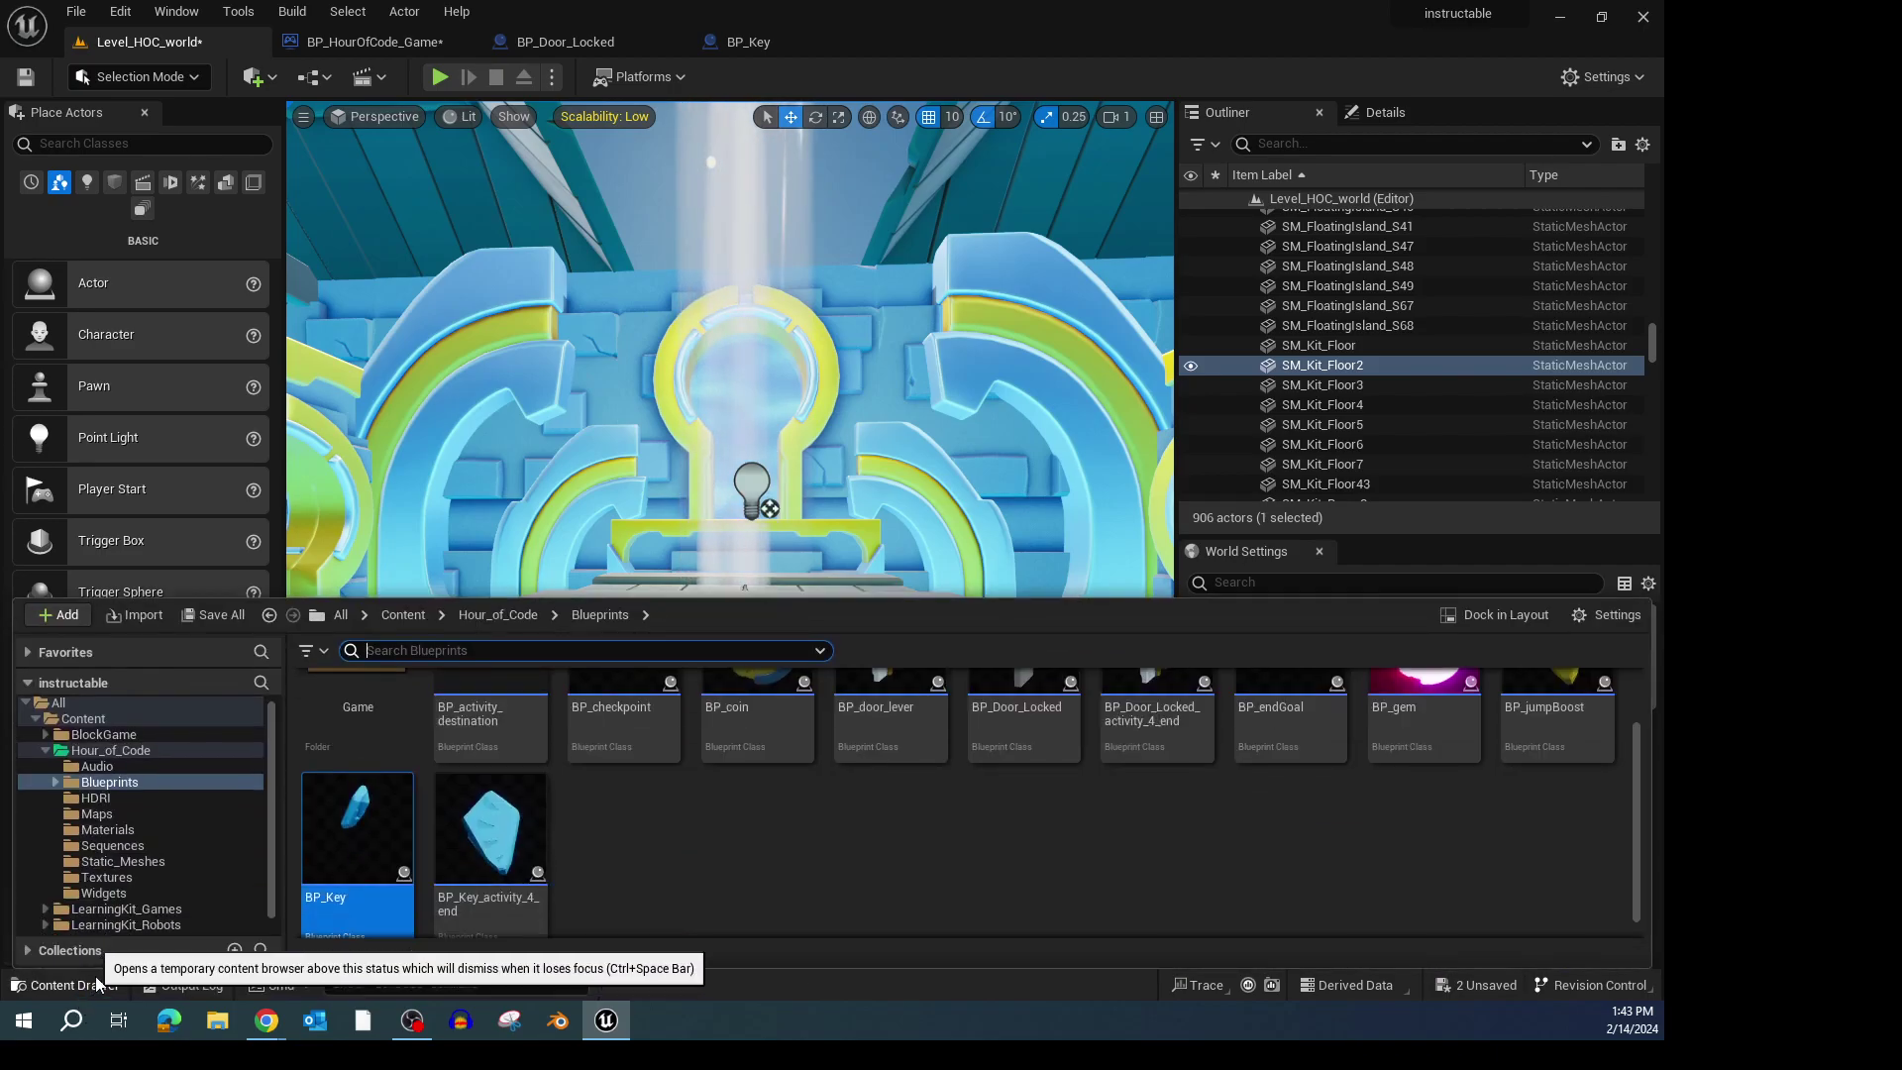
{"action": "scroll", "coordinate": [1109, 878], "scroll_direction": "up", "scroll_amount": 2}
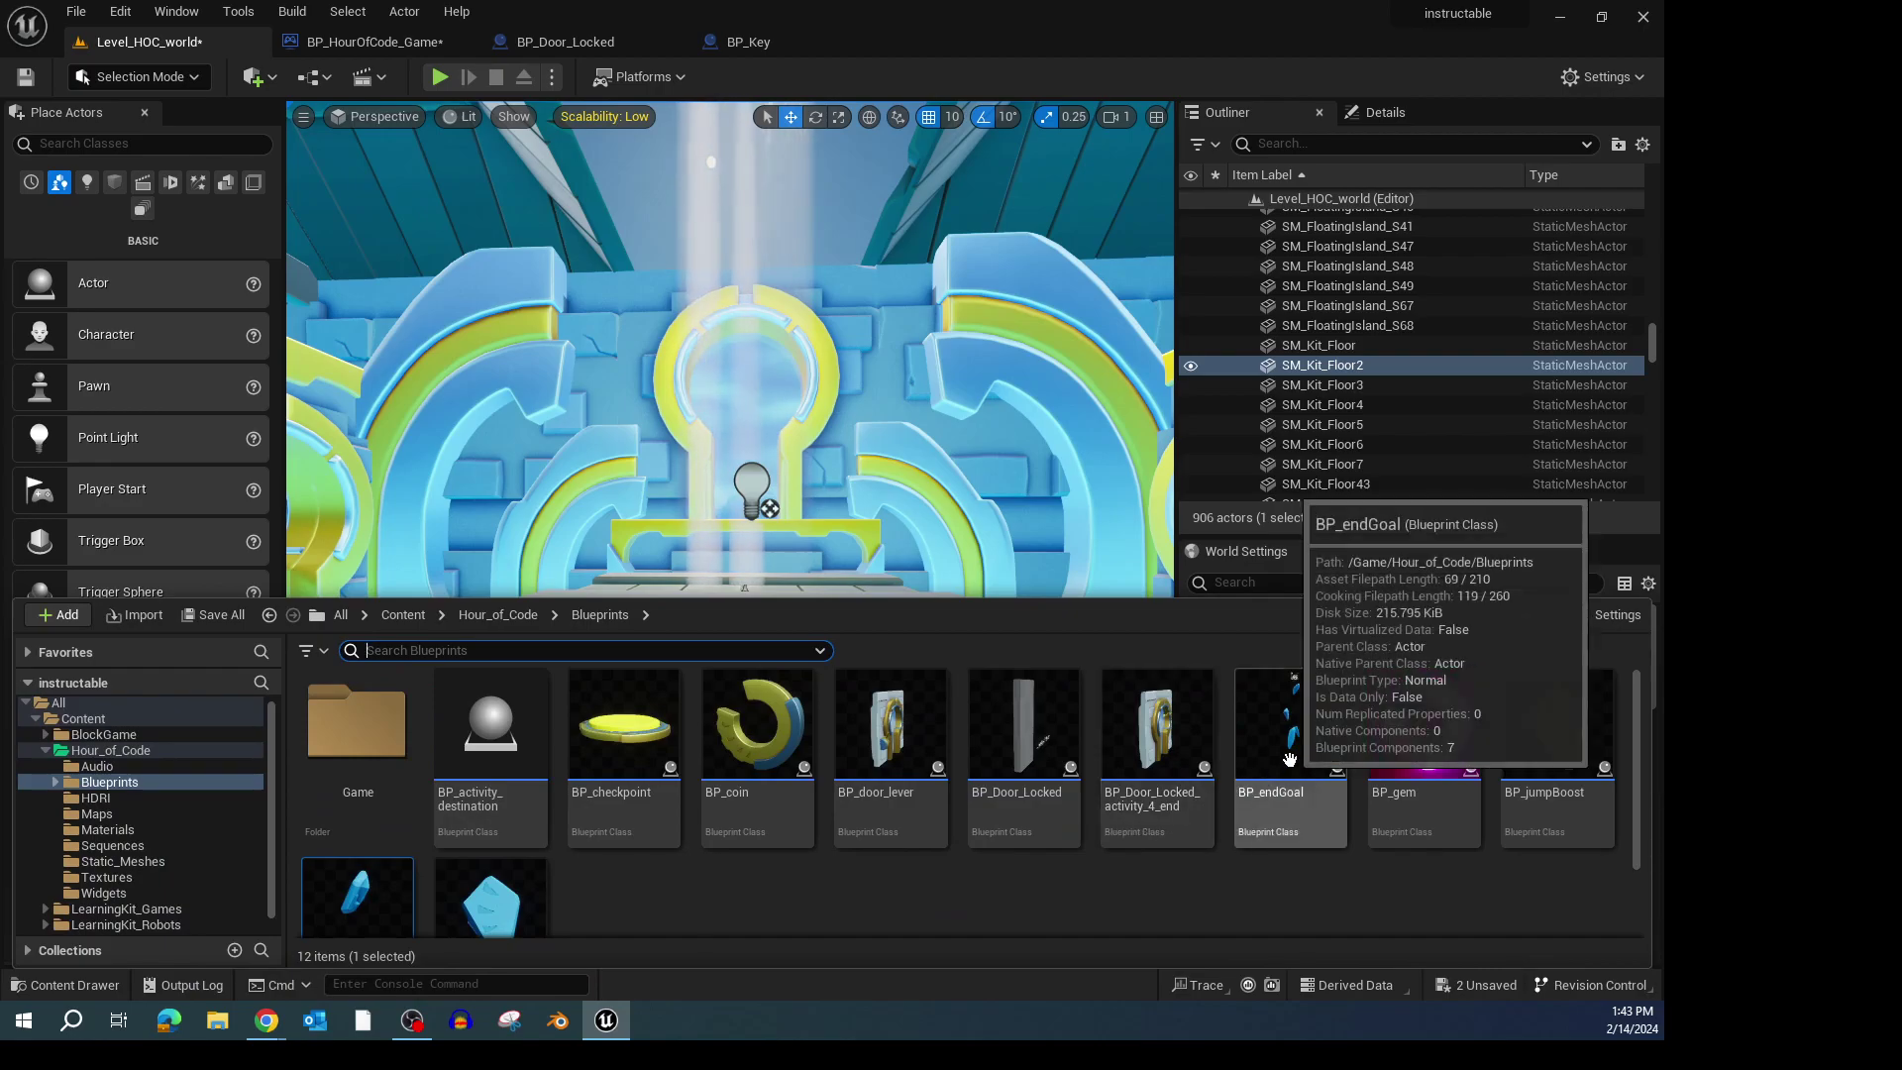
{"action": "left_click_drag", "start_coordinate": [1290, 759], "coordinate": [729, 523]}
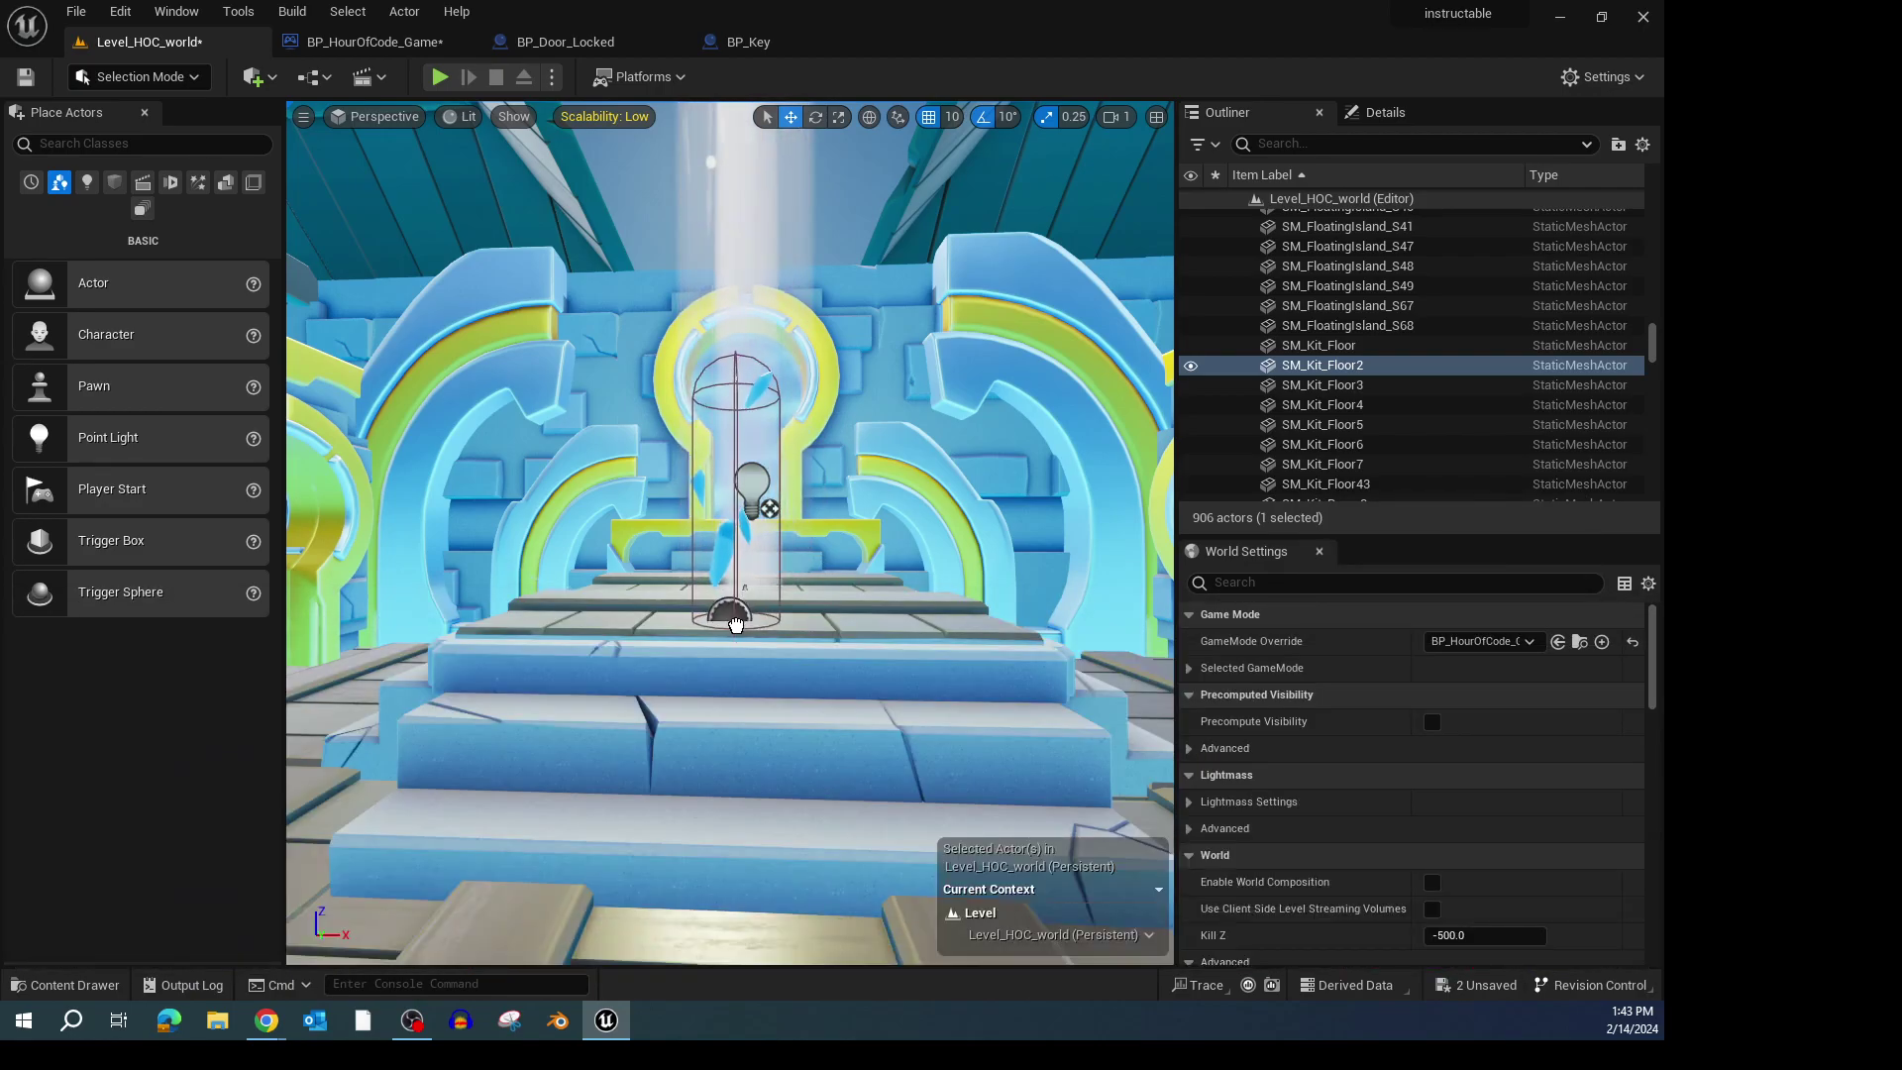
{"action": "left_click_drag", "start_coordinate": [736, 625], "coordinate": [741, 624]}
{"action": "right_click_drag", "start_coordinate": [807, 614], "coordinate": [662, 587]}
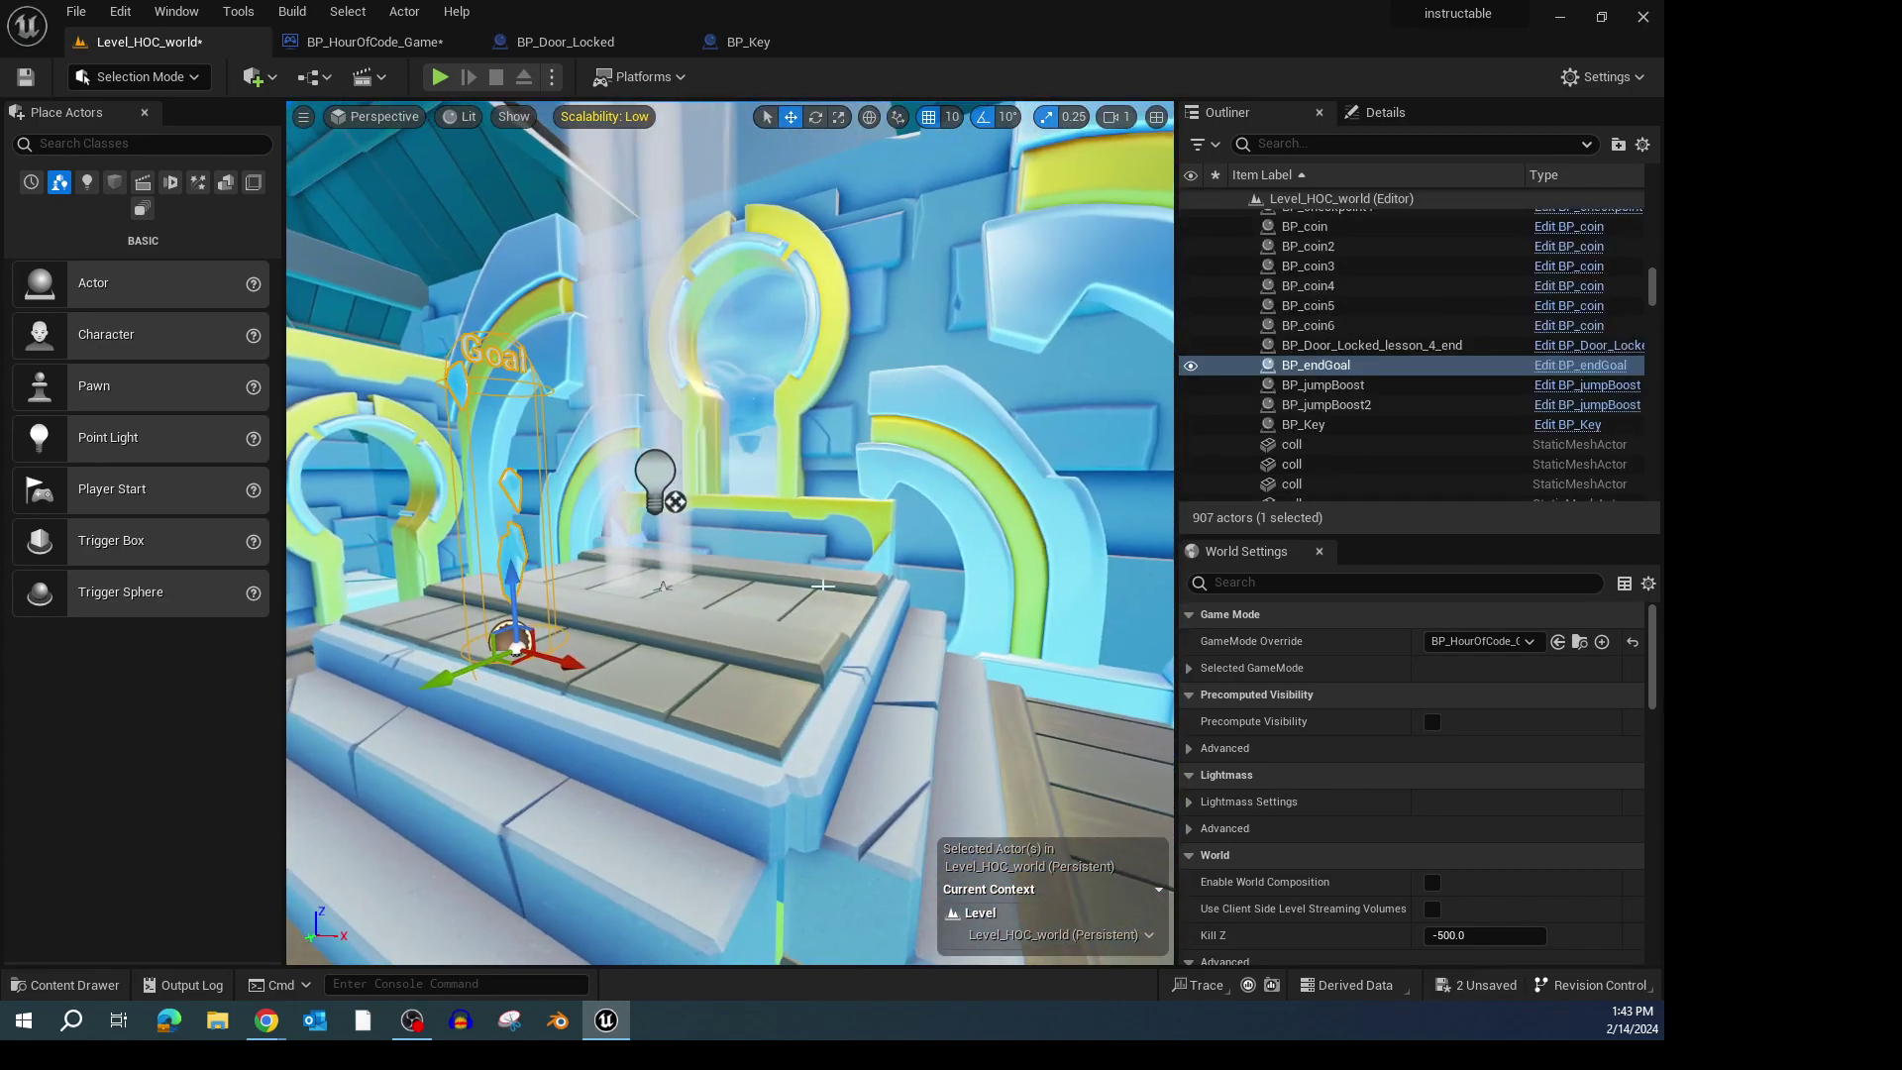
{"action": "left_click_drag", "start_coordinate": [540, 634], "coordinate": [649, 492]}
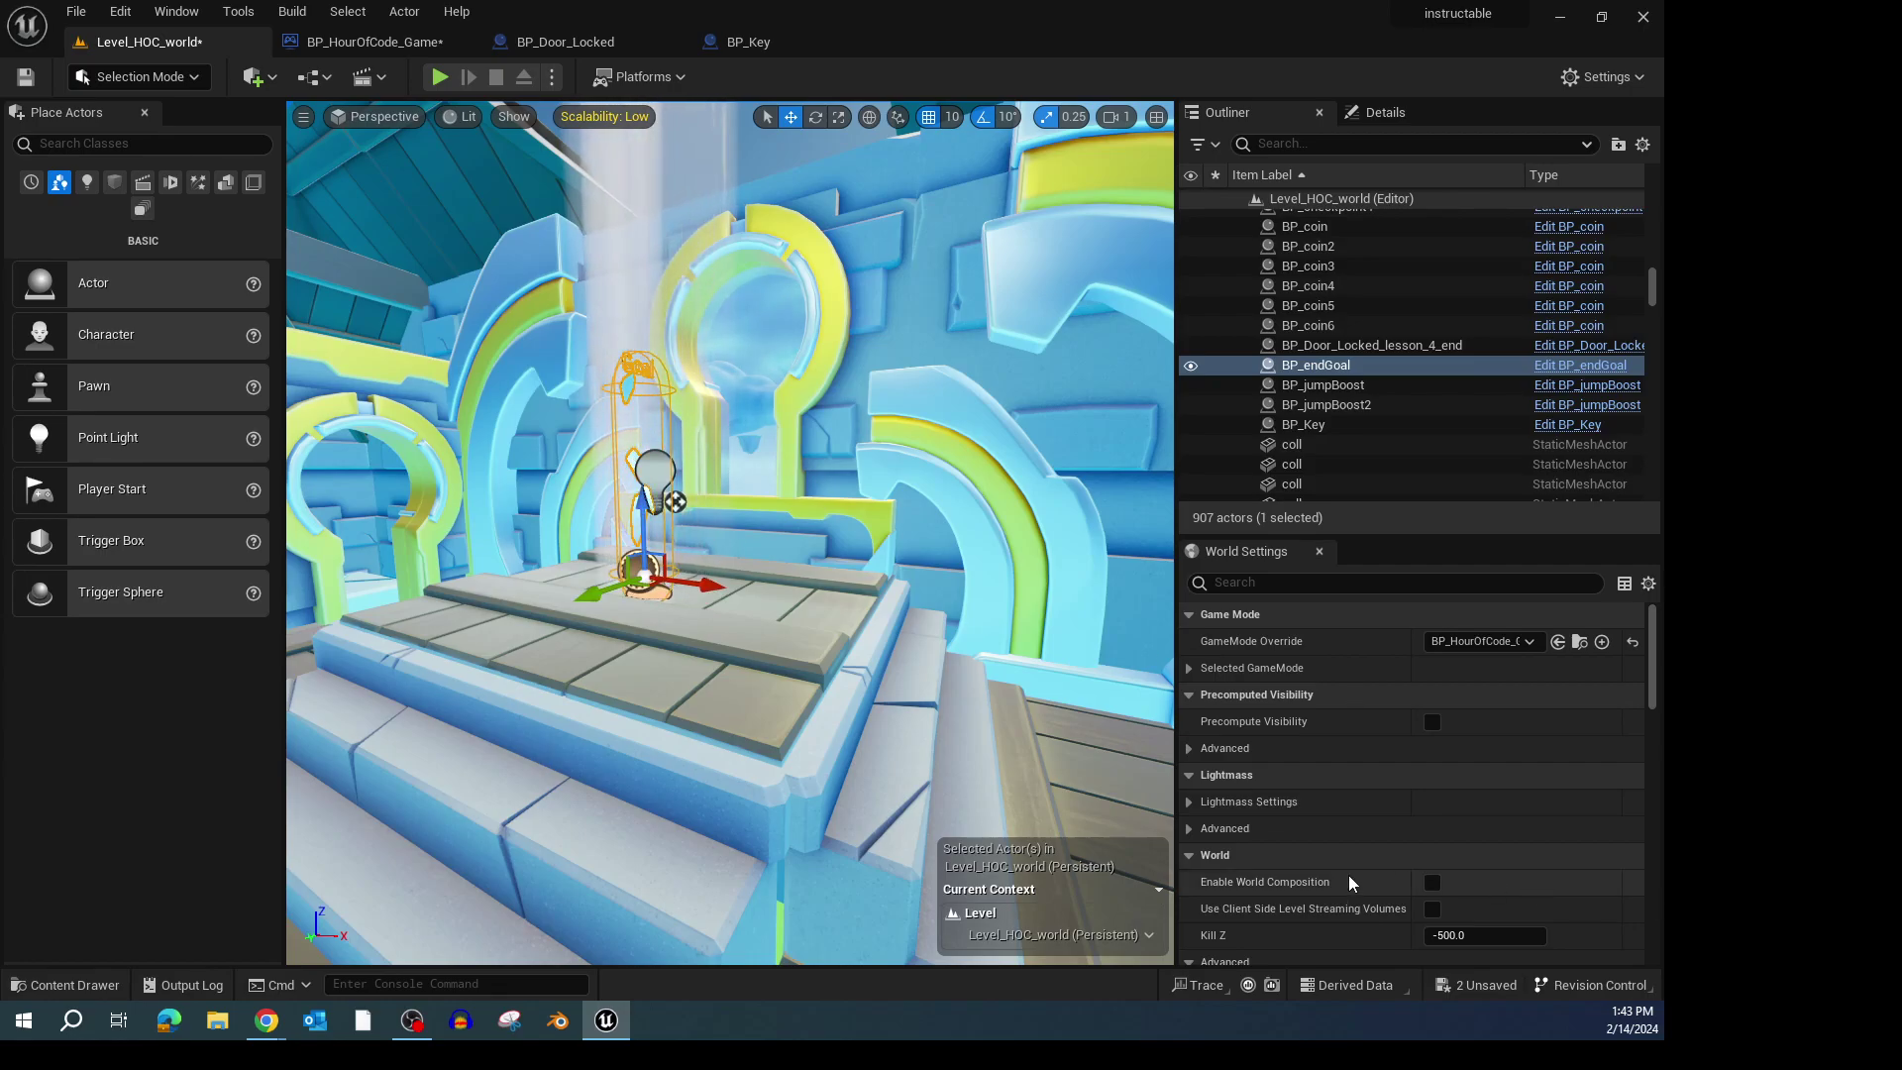
Rotate the BP_endGoal actor about its vertical axis so its Goal text faces the approaching stairs
{"action": "right_click_drag", "start_coordinate": [433, 620], "coordinate": [433, 620]}
{"action": "right_click_drag", "start_coordinate": [624, 474], "coordinate": [624, 473]}
{"action": "key", "text": "a"}
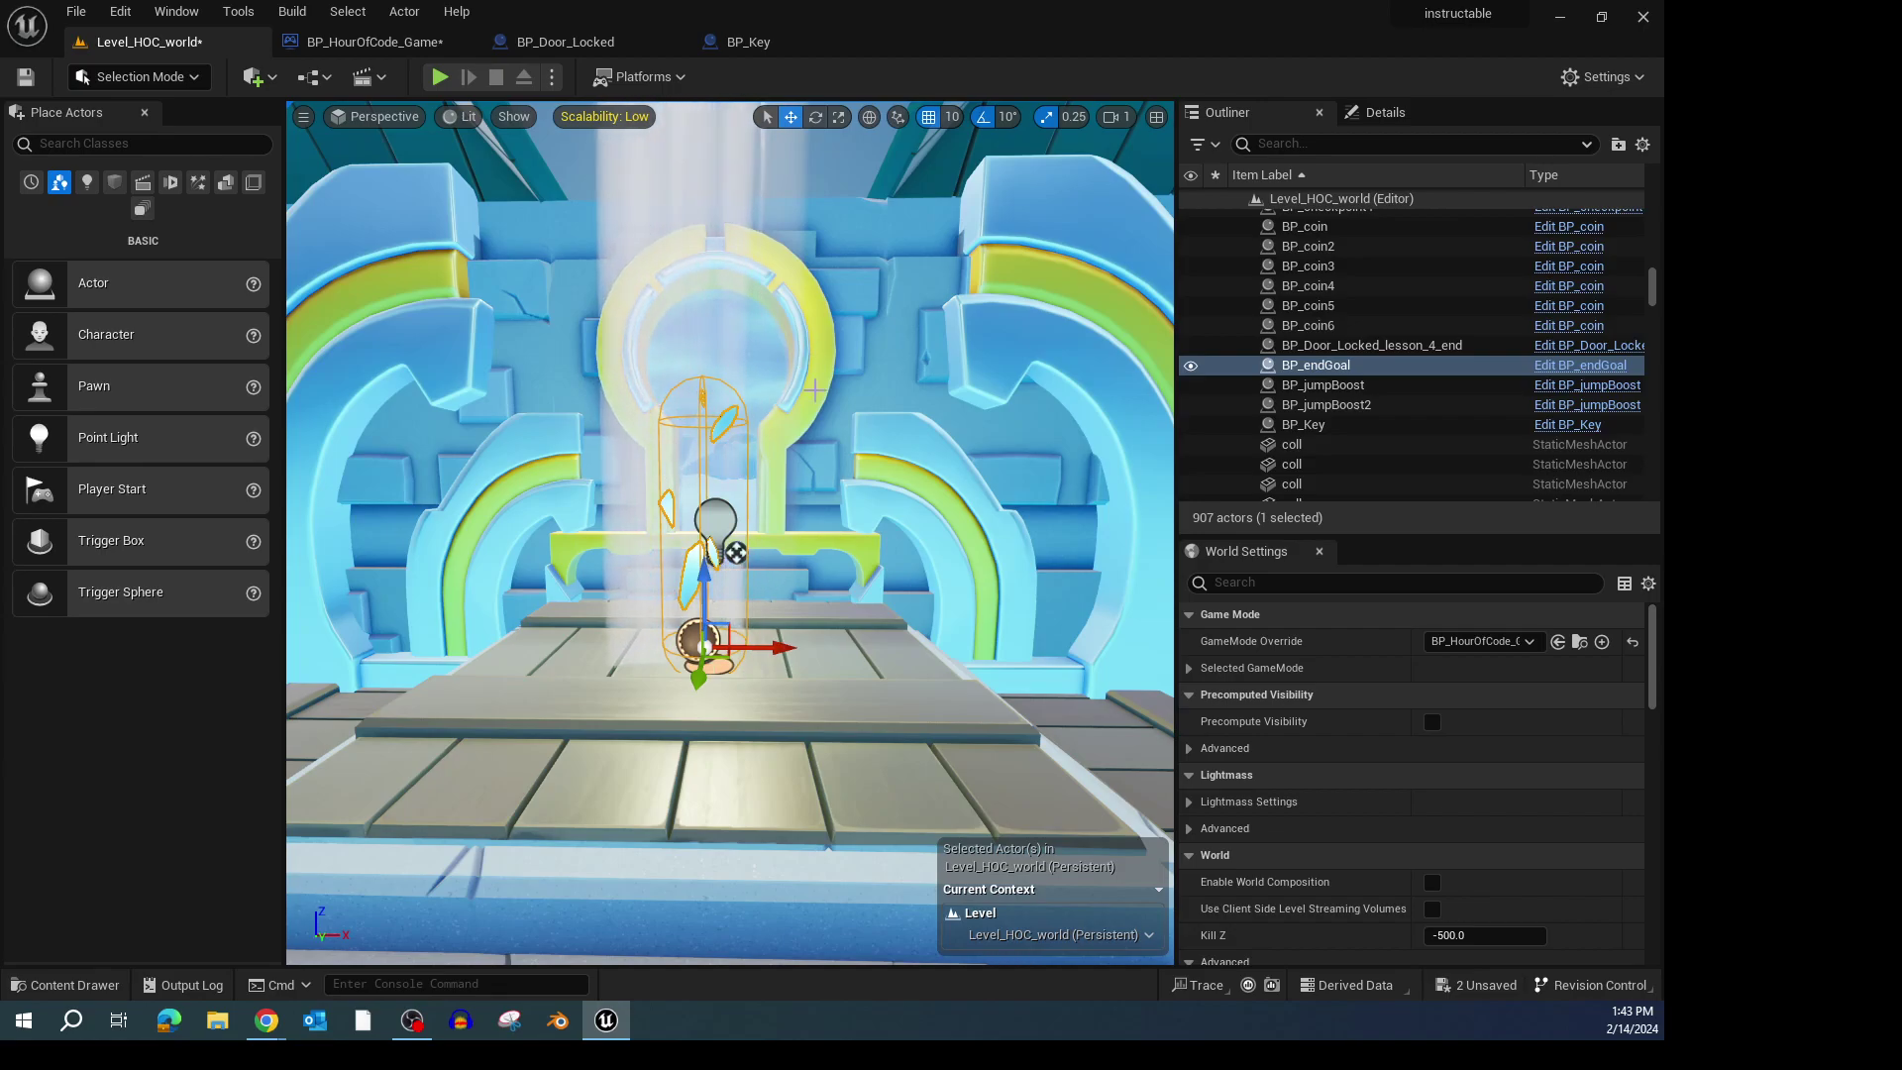
{"action": "key", "text": "e"}
{"action": "left_click_drag", "start_coordinate": [792, 674], "coordinate": [634, 735]}
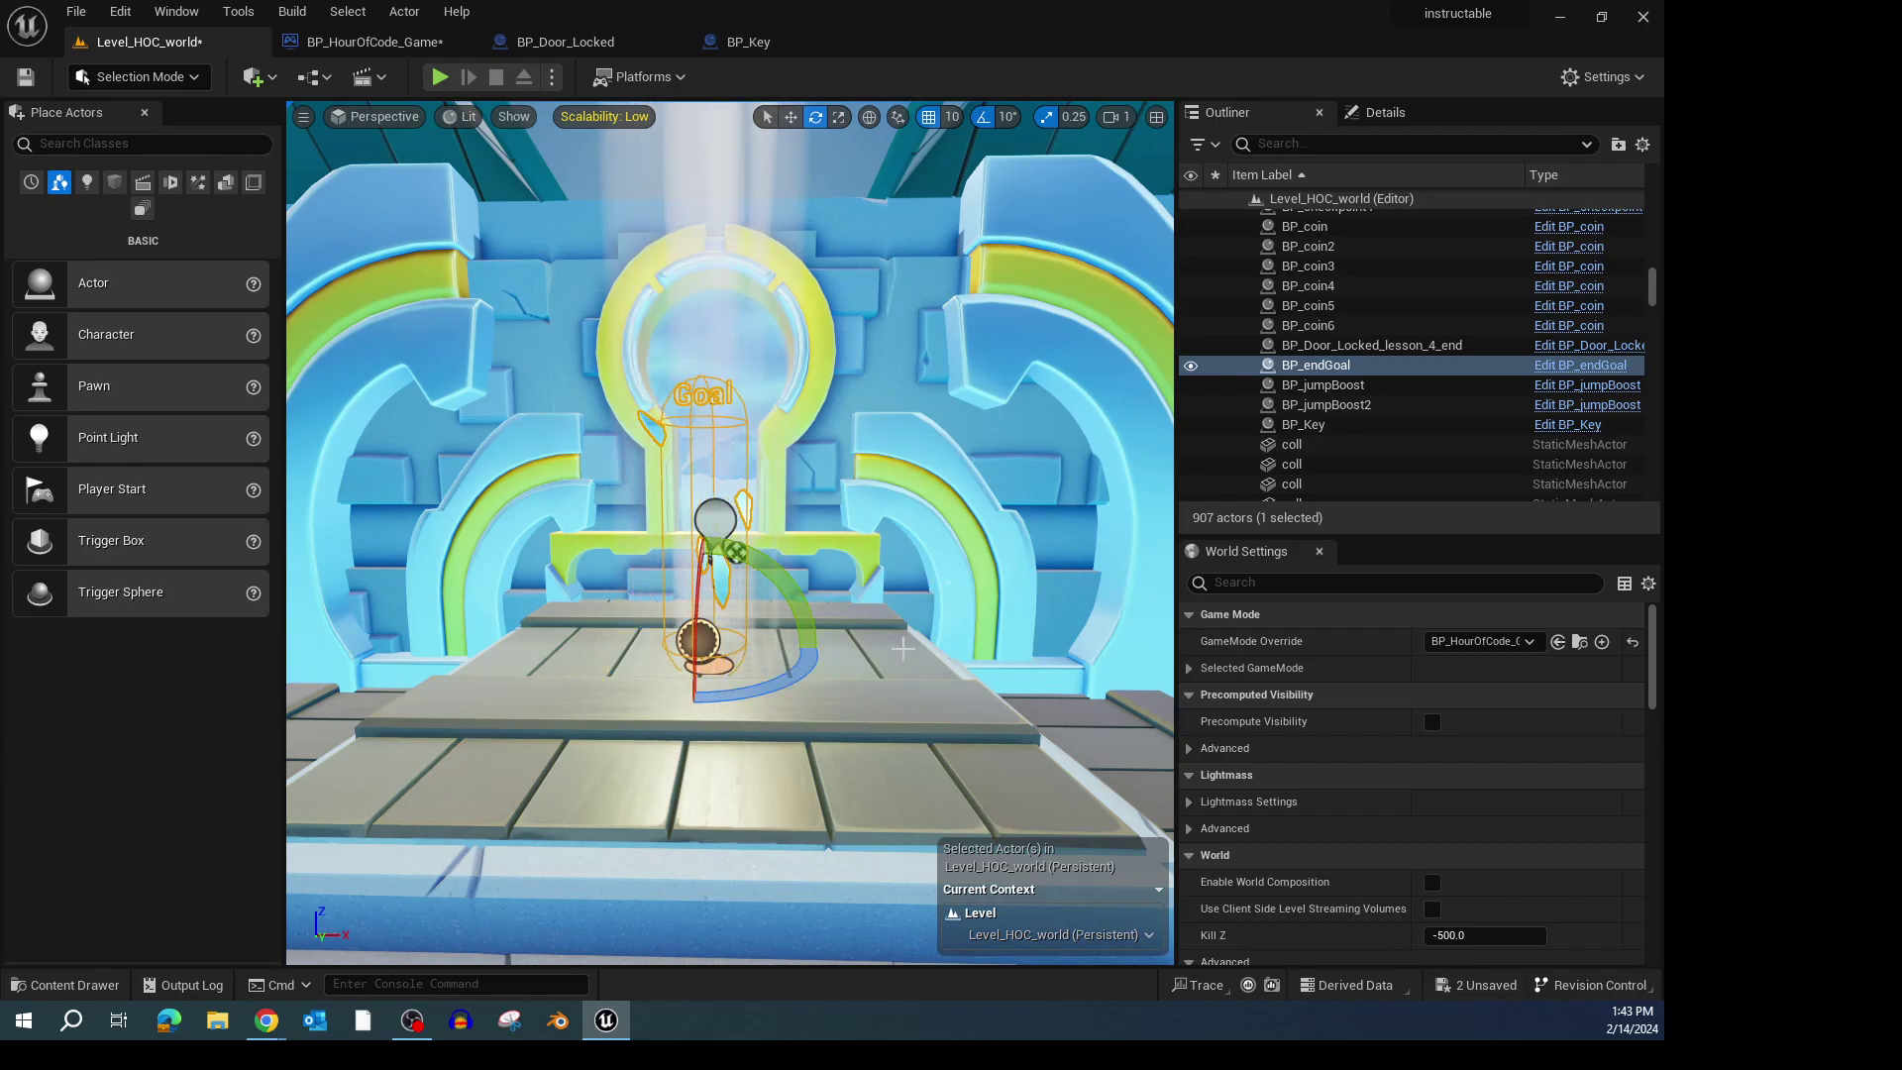
{"action": "left_click", "coordinate": [903, 649]}
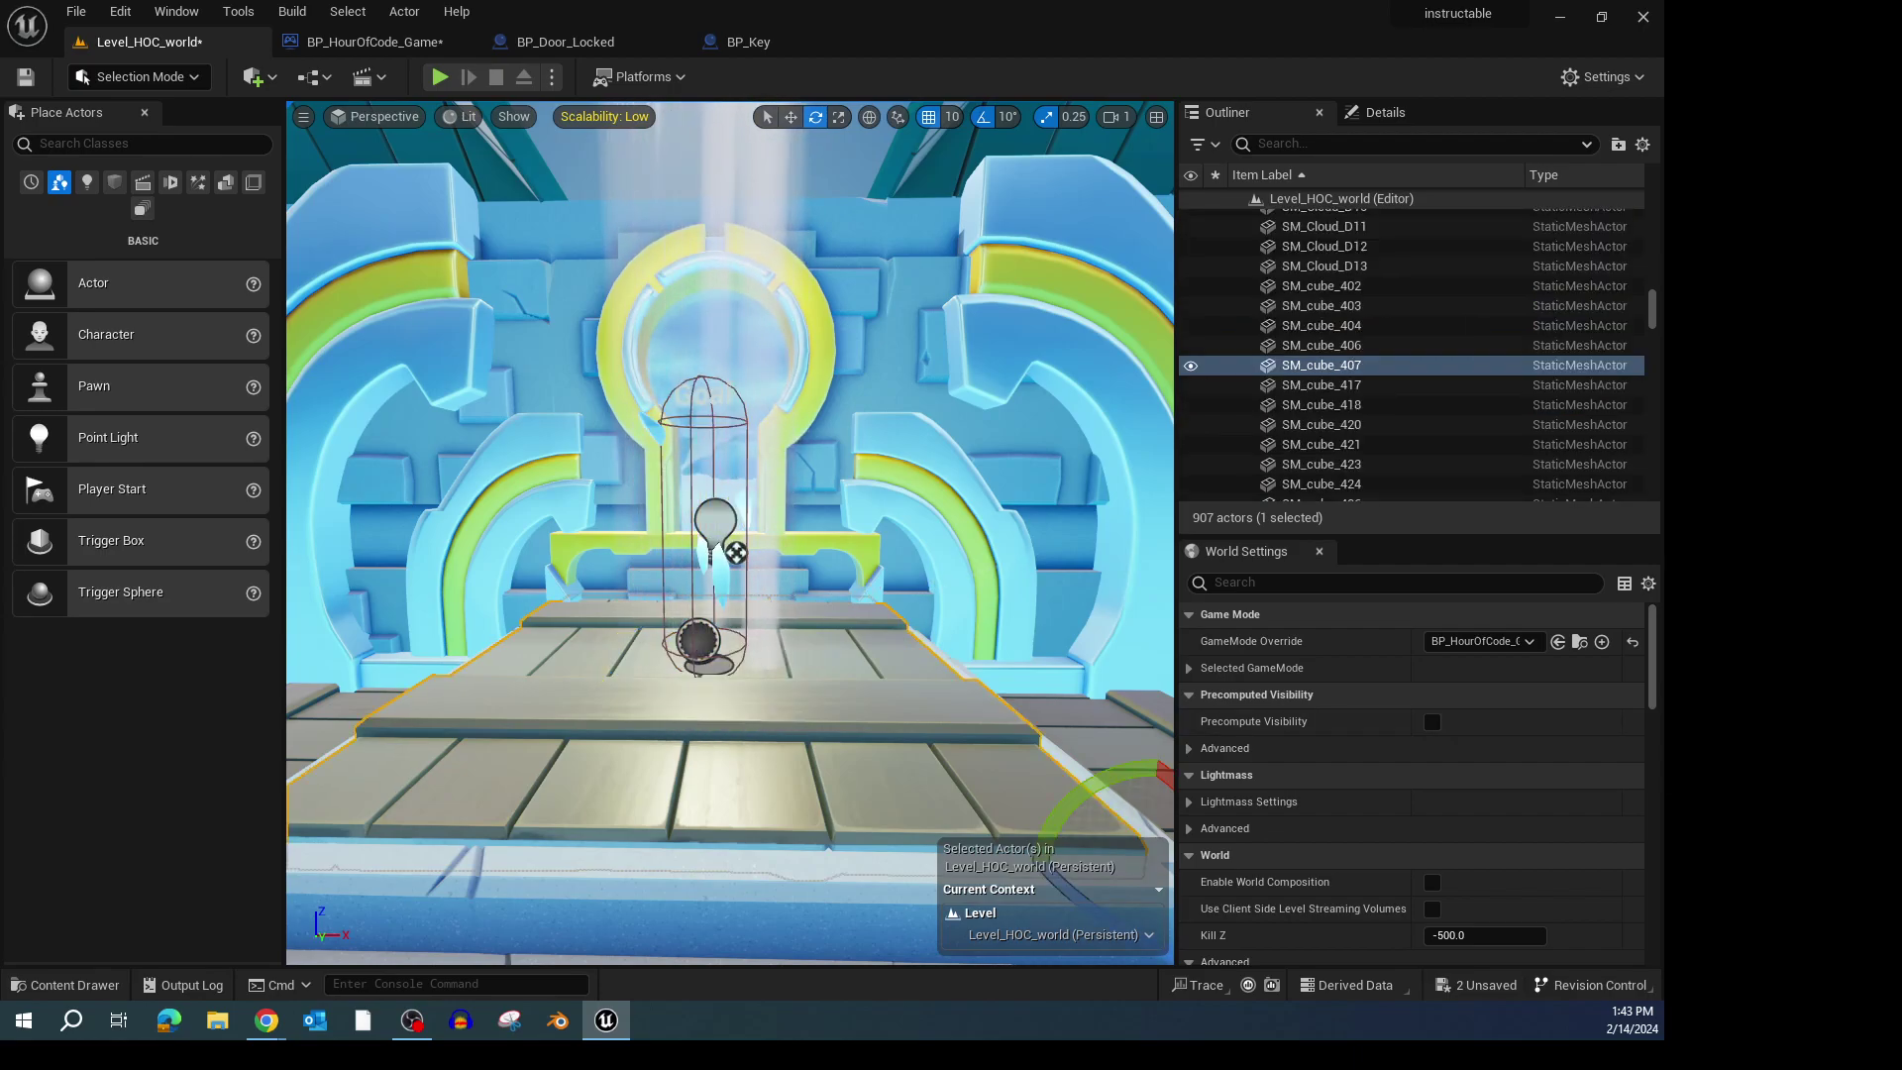
Play-test from the hall floor in front of the stairs, walk into the end goal on the platform, and quit the session
{"action": "scroll", "coordinate": [830, 838], "scroll_direction": "down", "scroll_amount": 10}
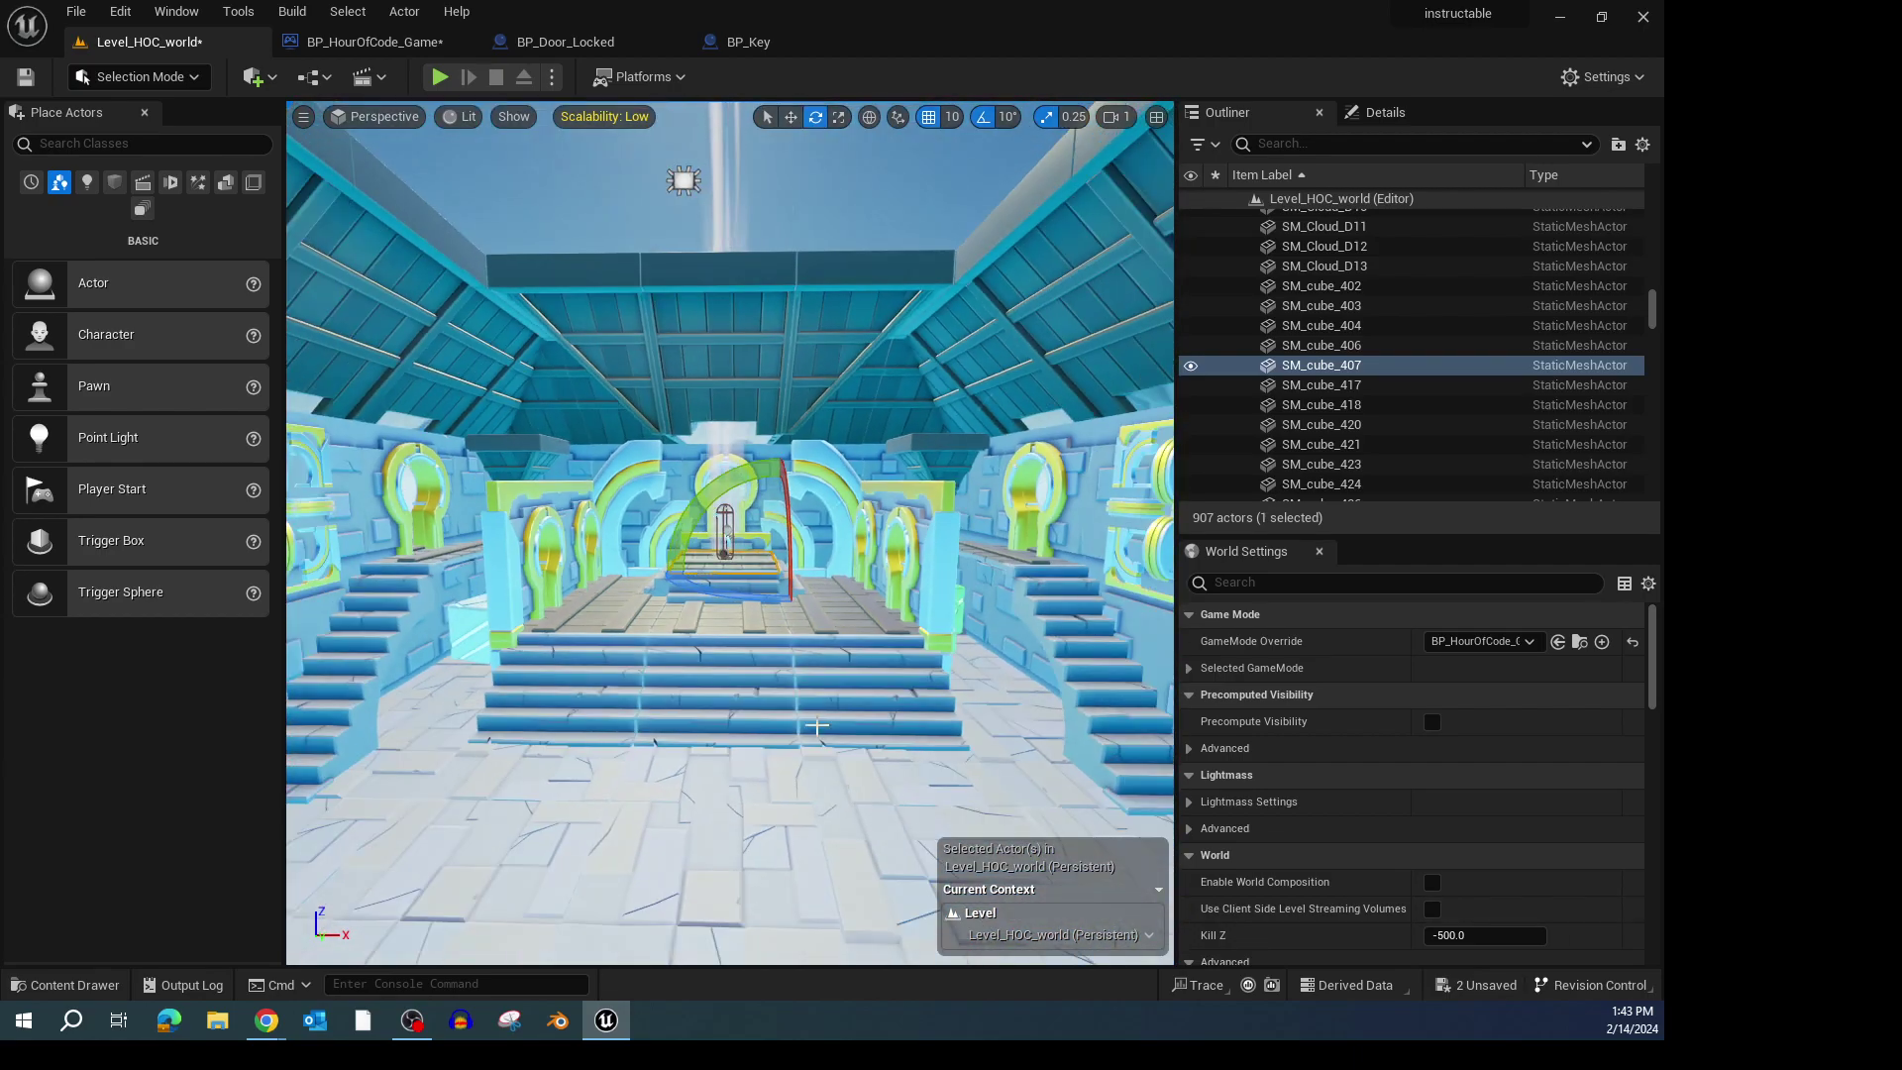
{"action": "scroll", "coordinate": [816, 726], "scroll_direction": "down", "scroll_amount": 2}
{"action": "left_click", "coordinate": [706, 854]}
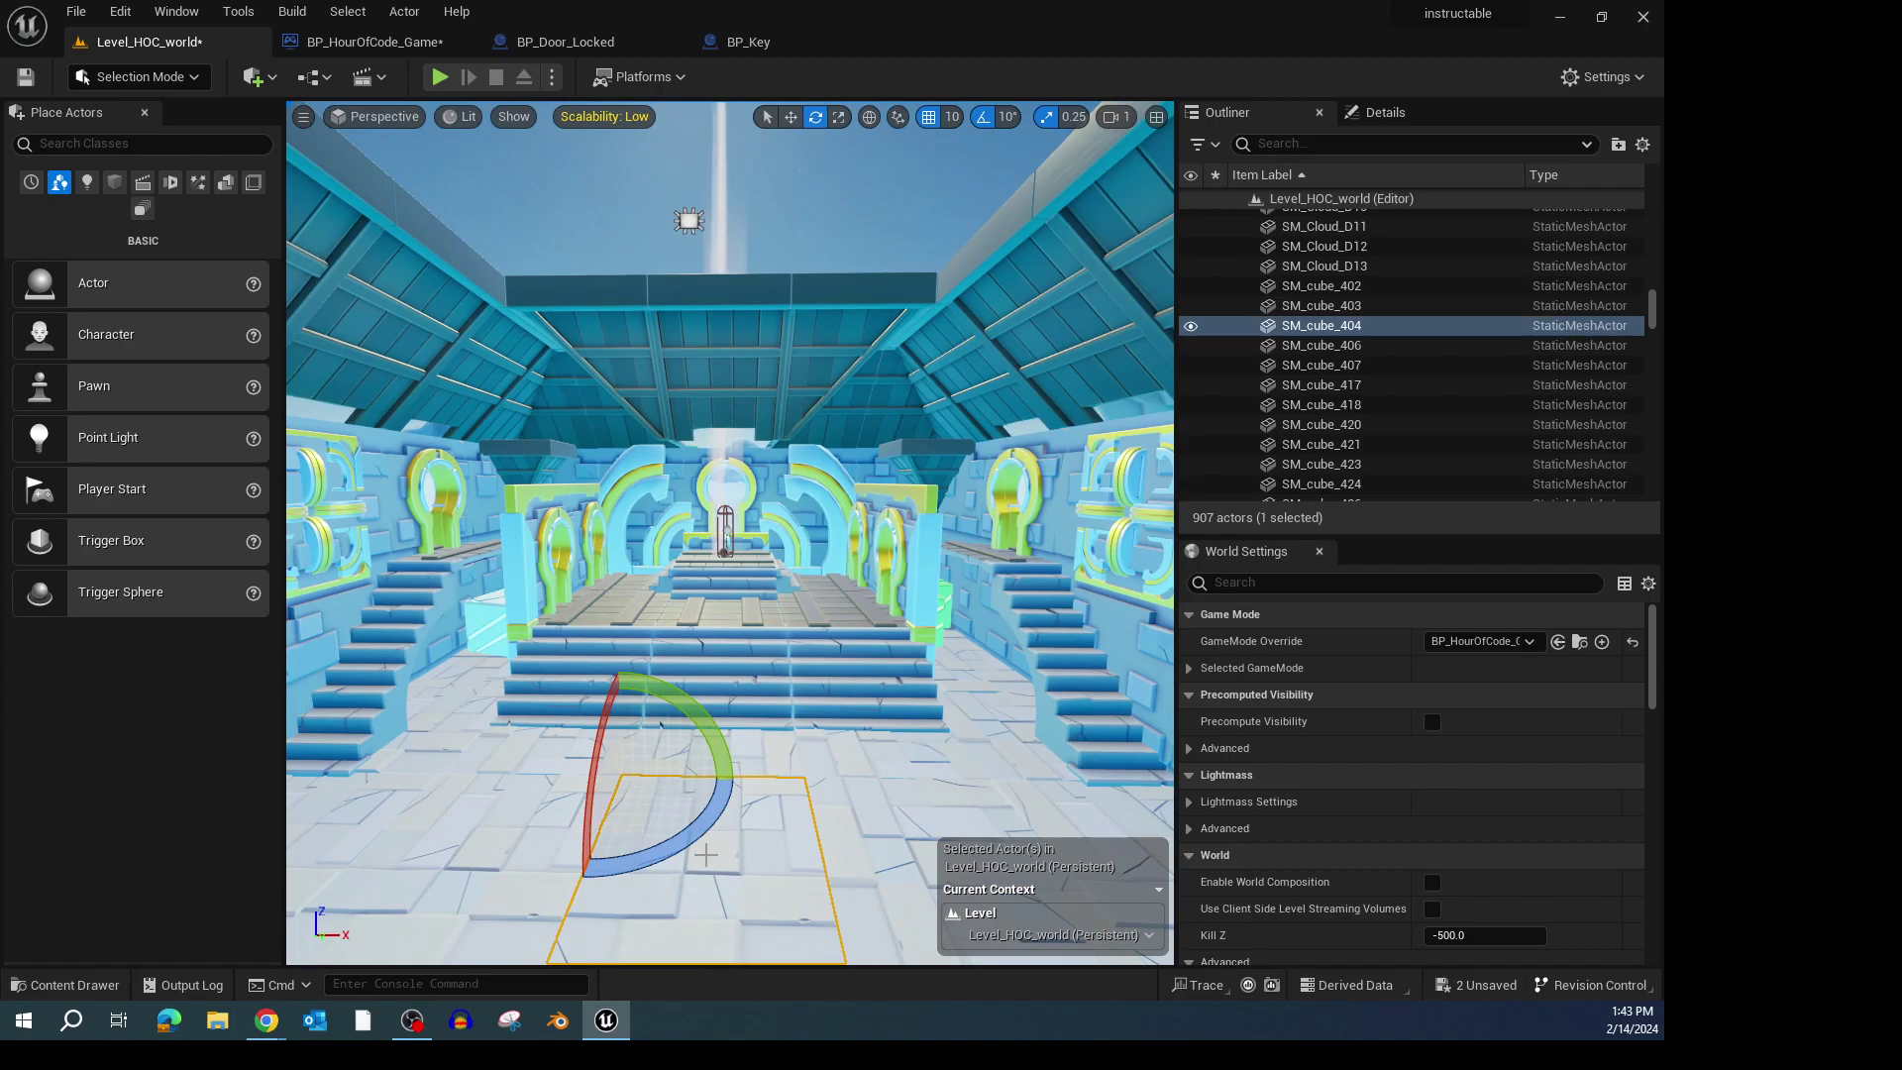
{"action": "right_click", "coordinate": [698, 862]}
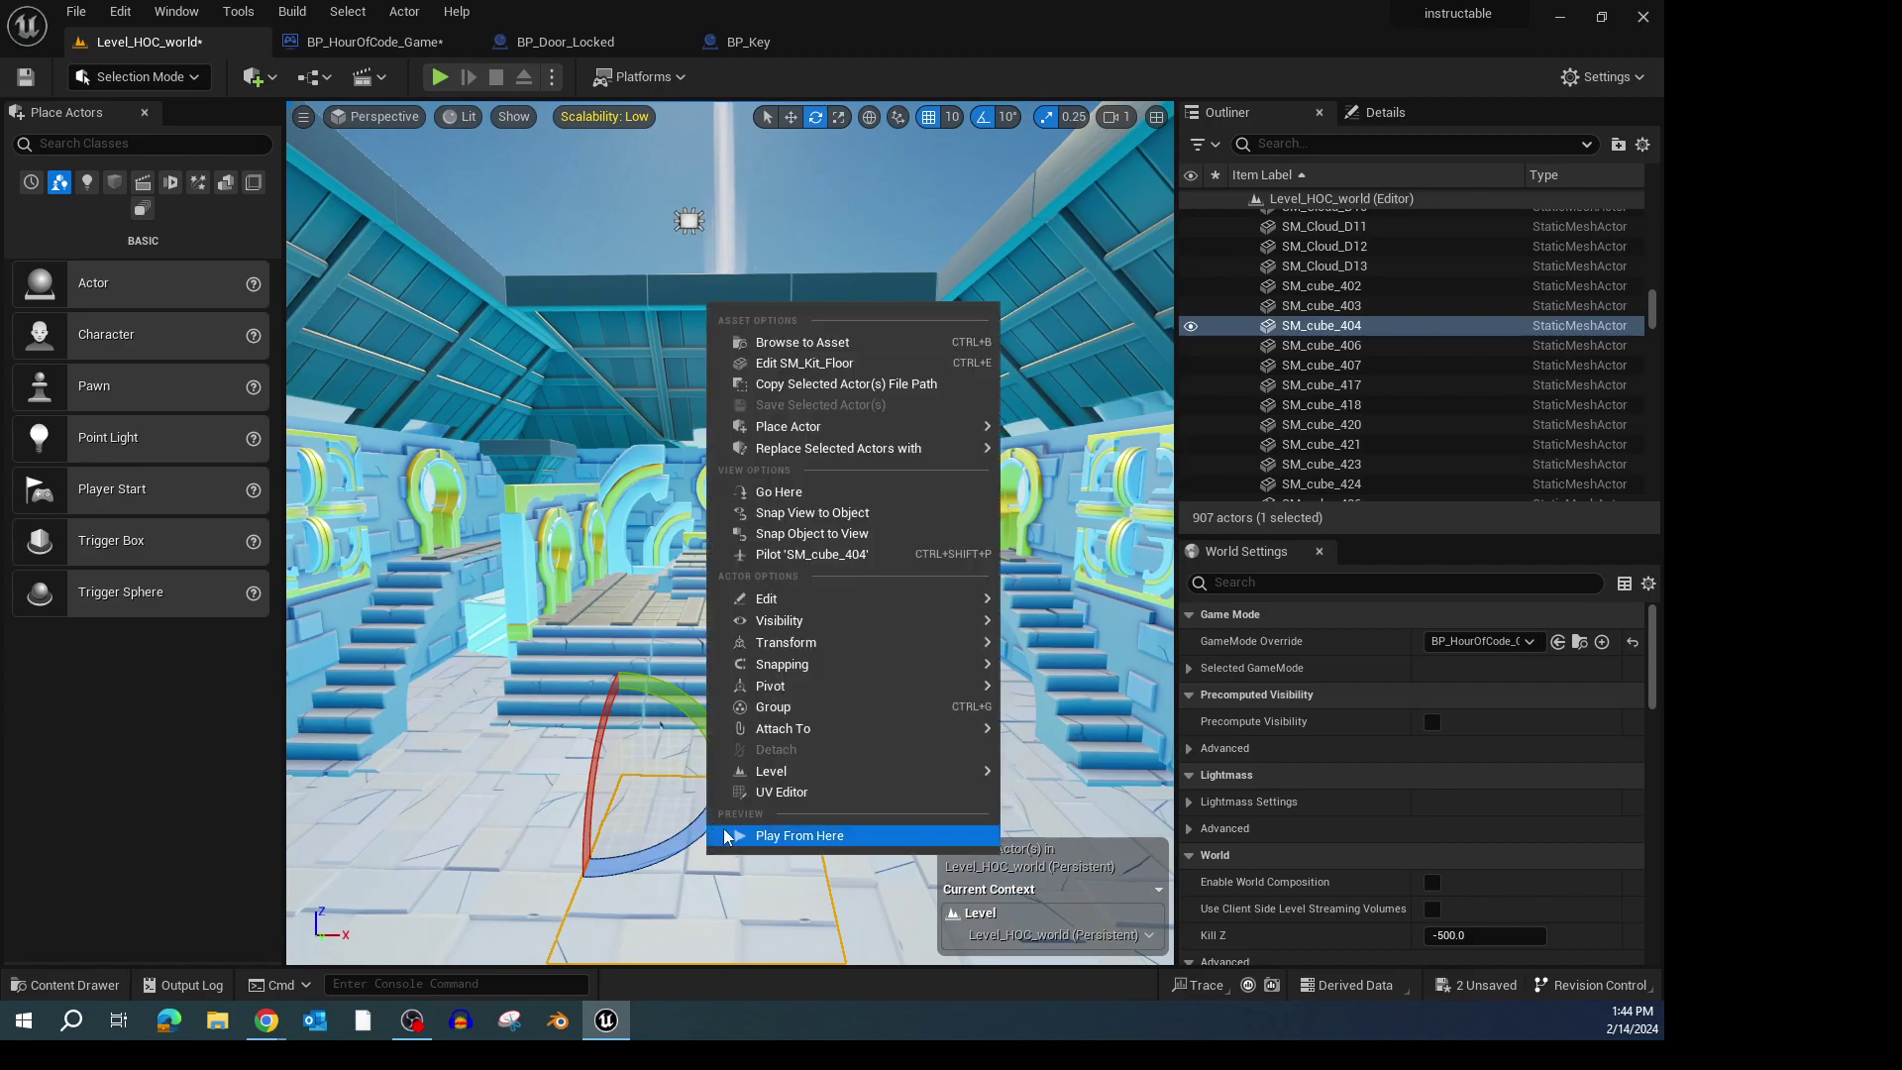
{"action": "left_click", "coordinate": [774, 840]}
{"action": "left_click", "coordinate": [777, 840]}
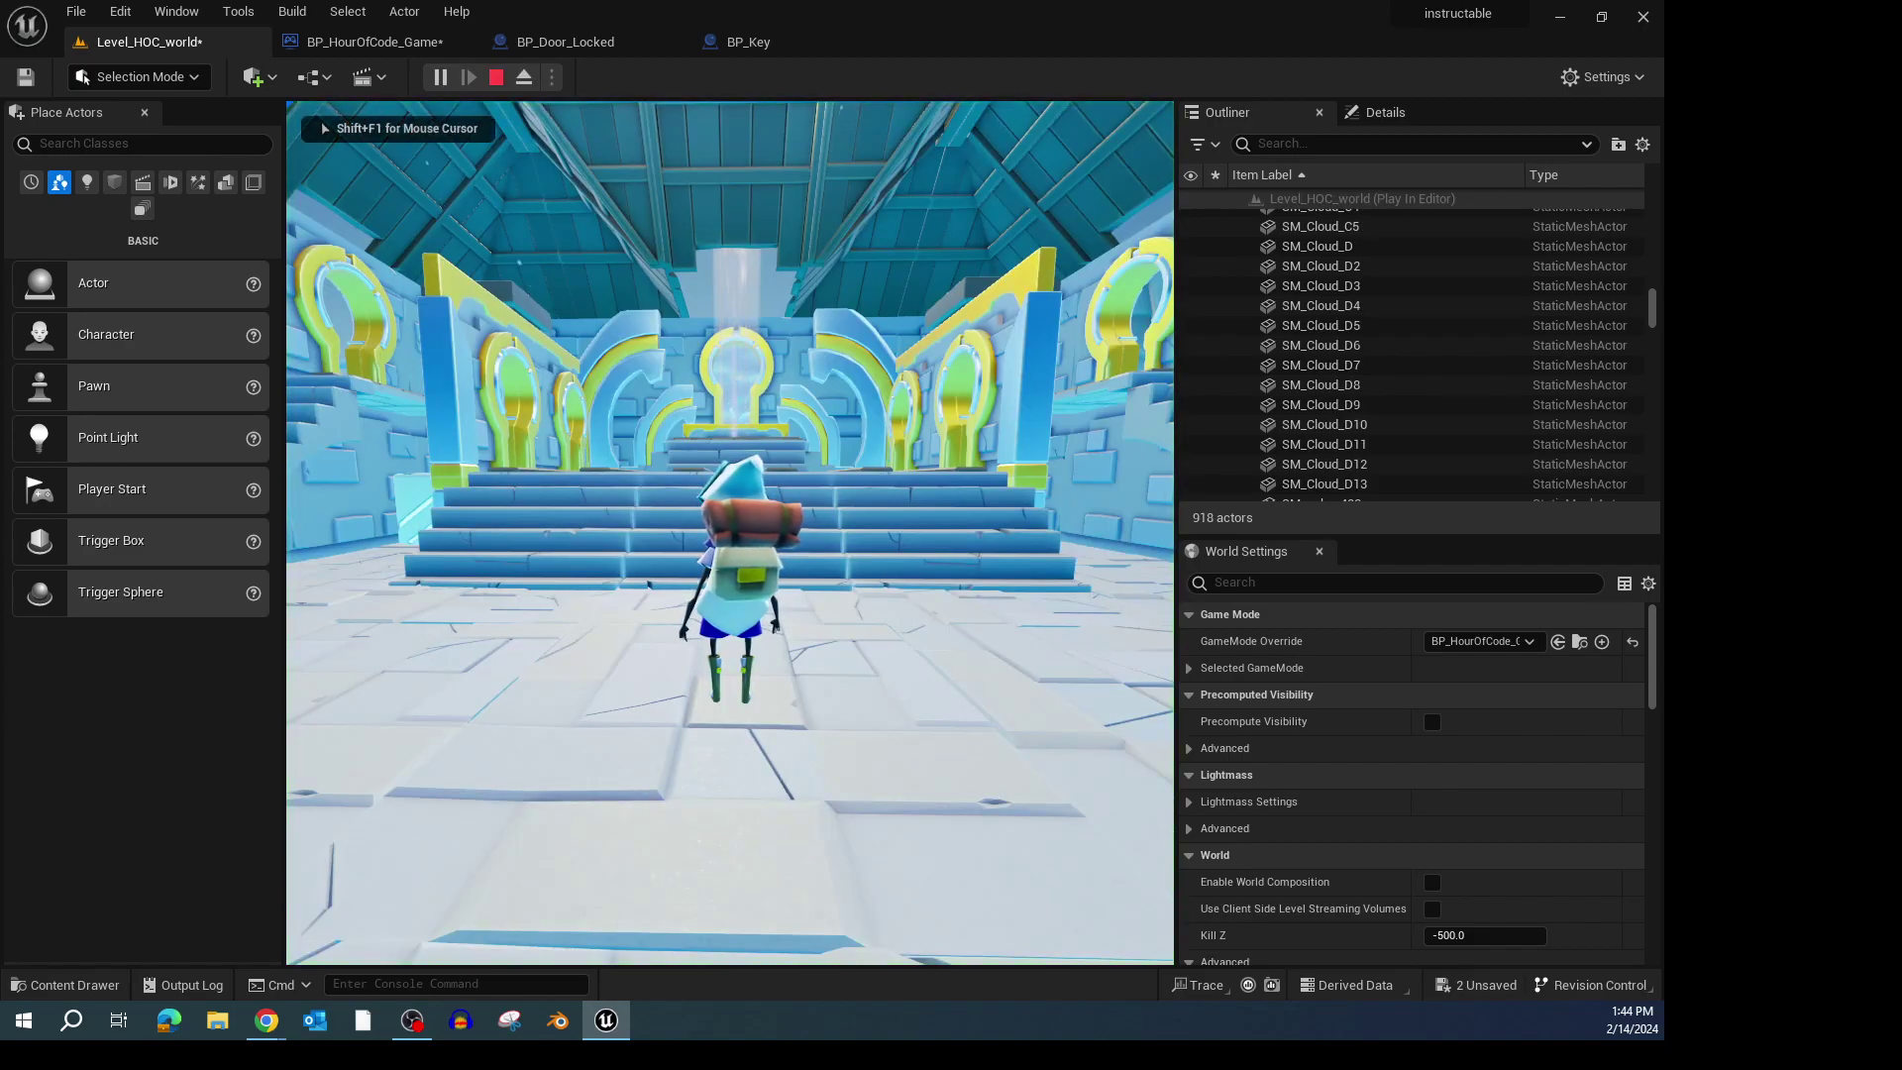
{"action": "key", "text": "w"}
{"action": "key", "text": "w"}
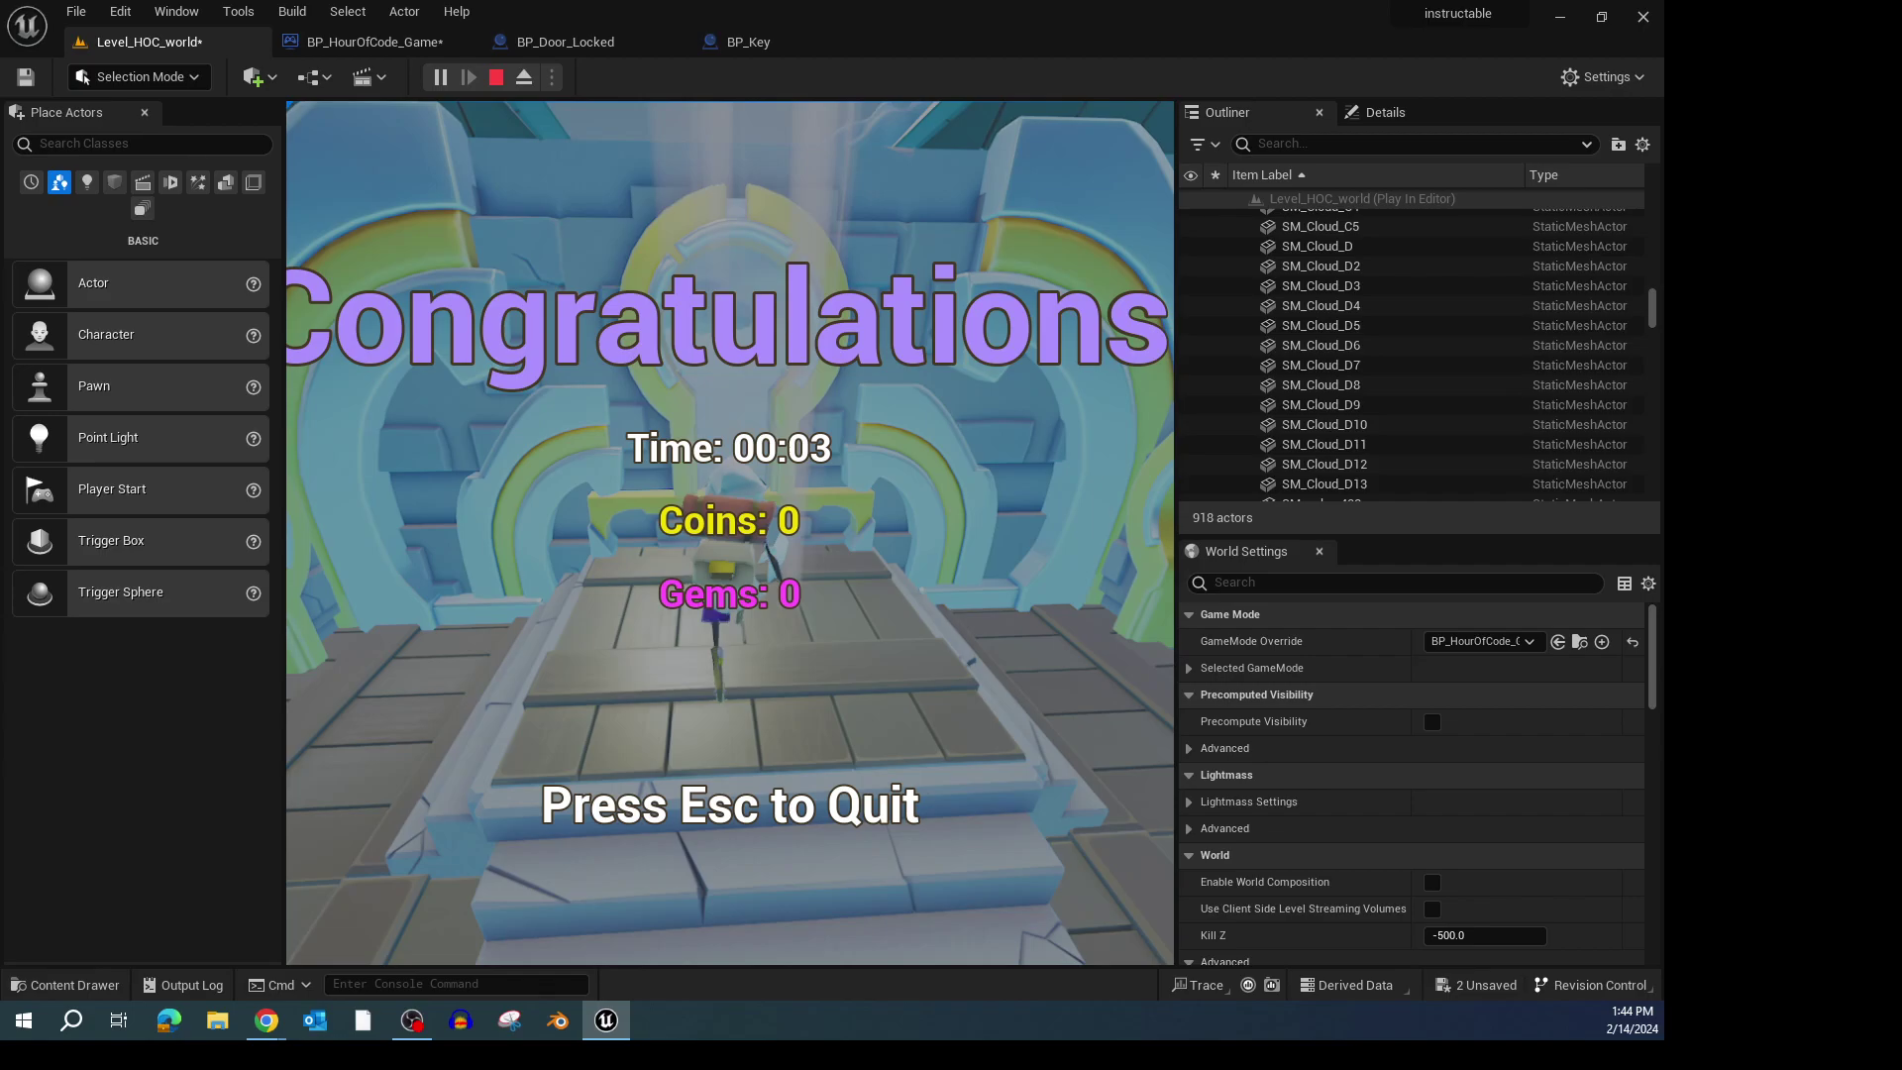
{"action": "key", "text": "Escape"}
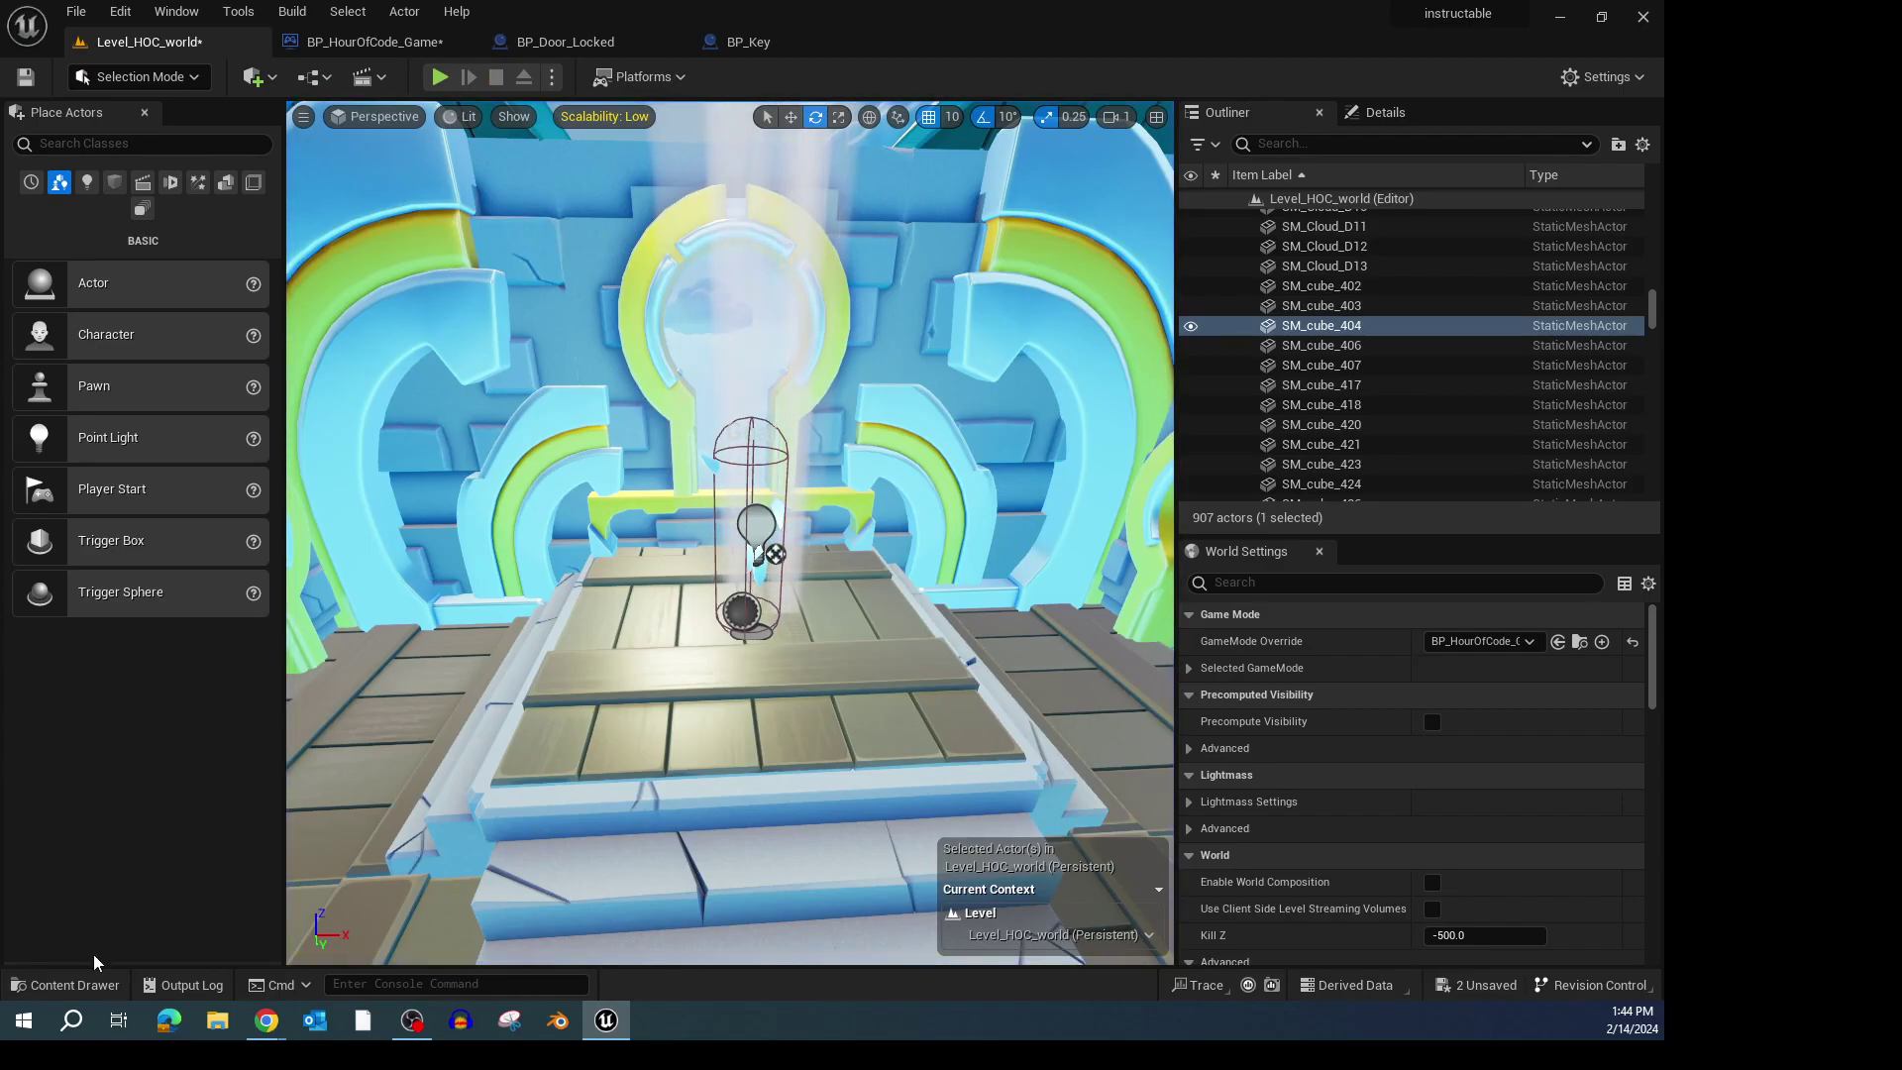
Open the BP_Door_Locked_activity_4_end blueprint from the Hour_of_Code Blueprints folder
{"action": "left_click", "coordinate": [65, 984]}
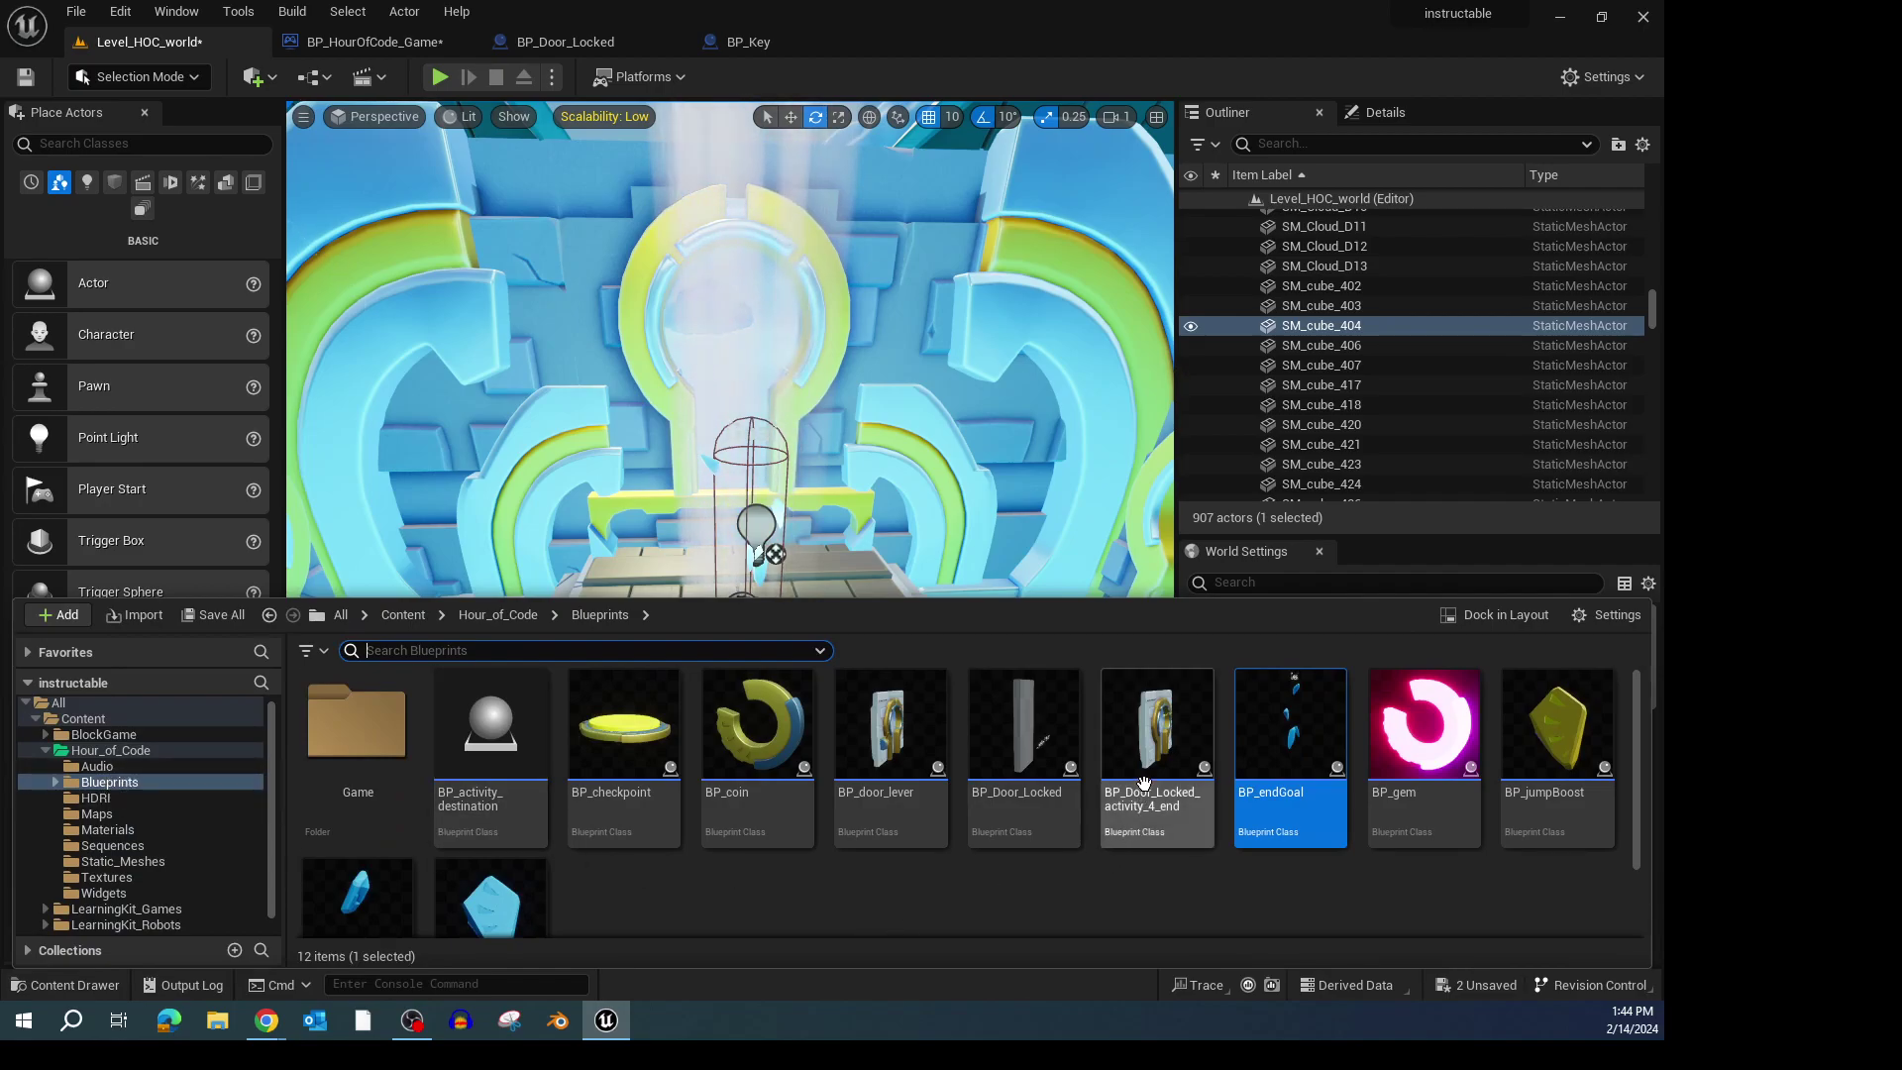
{"action": "mouse_move", "coordinate": [1147, 780]}
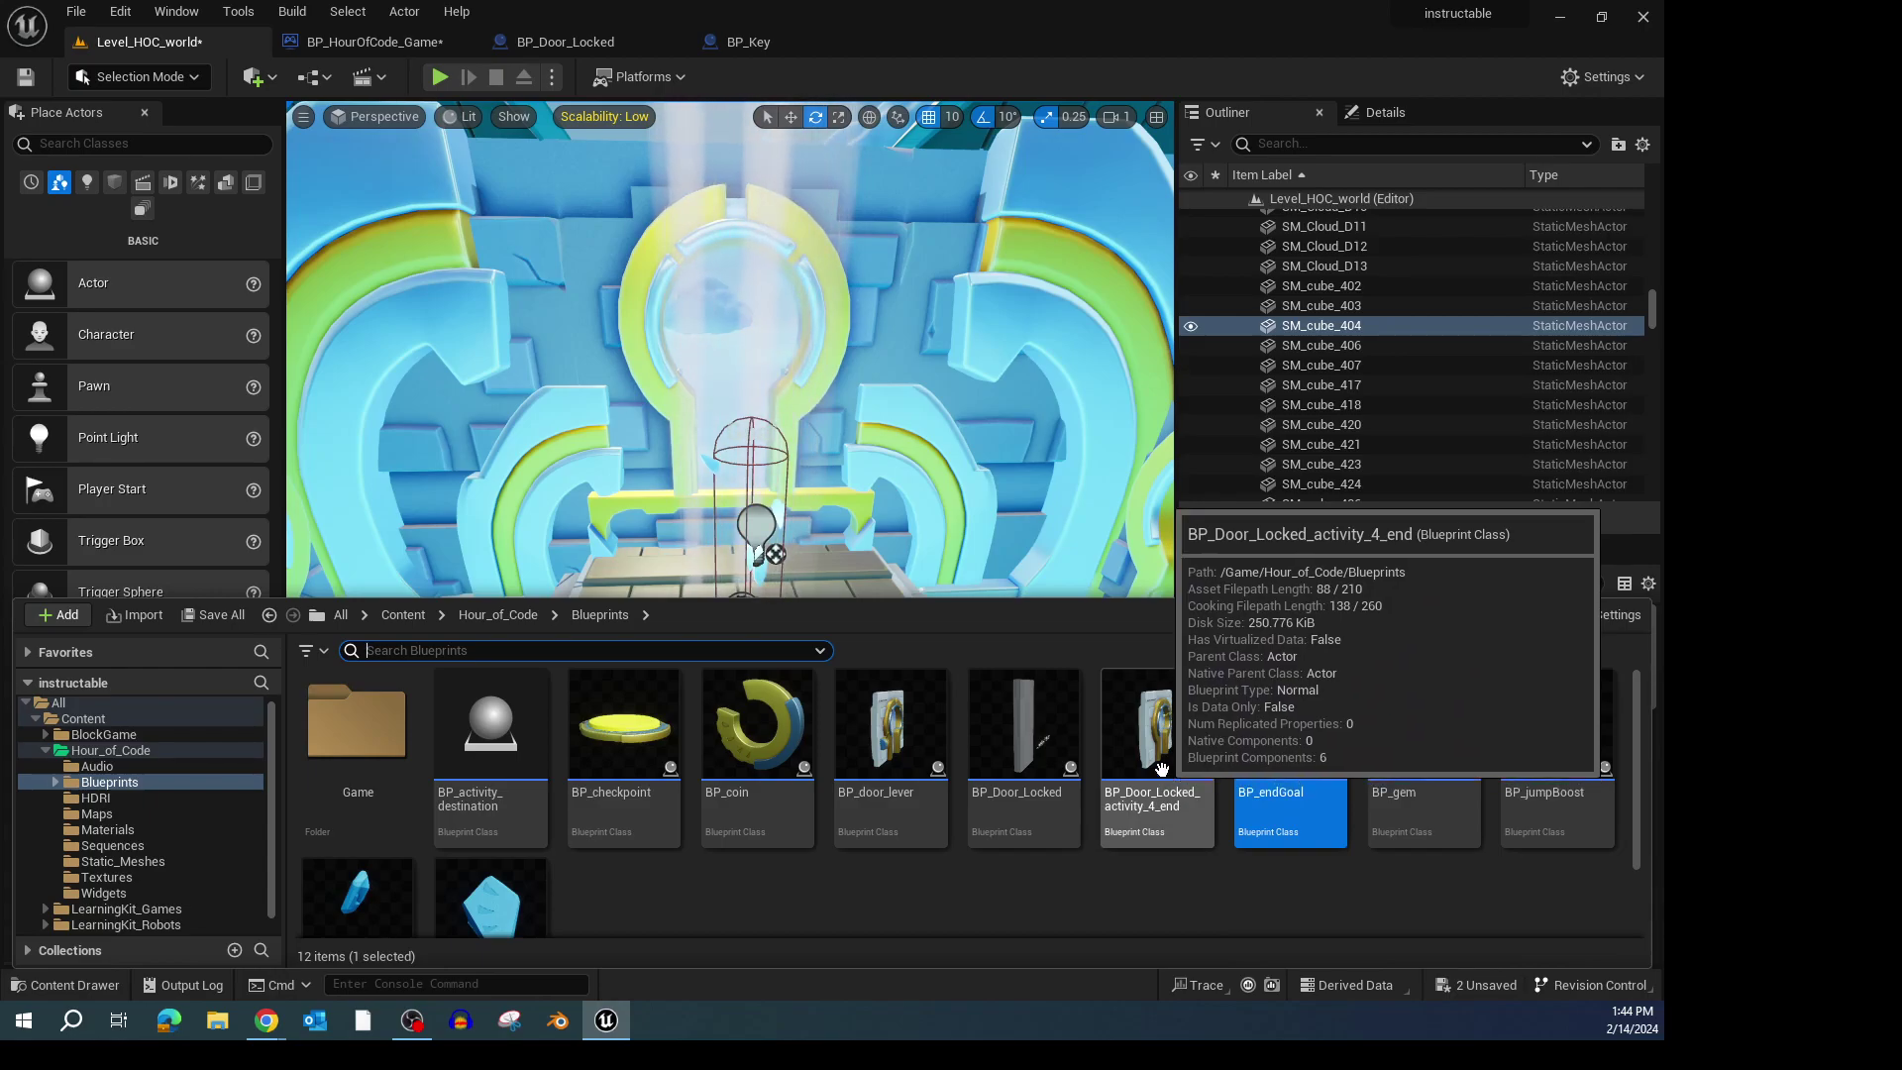
{"action": "double_click", "coordinate": [1161, 769]}
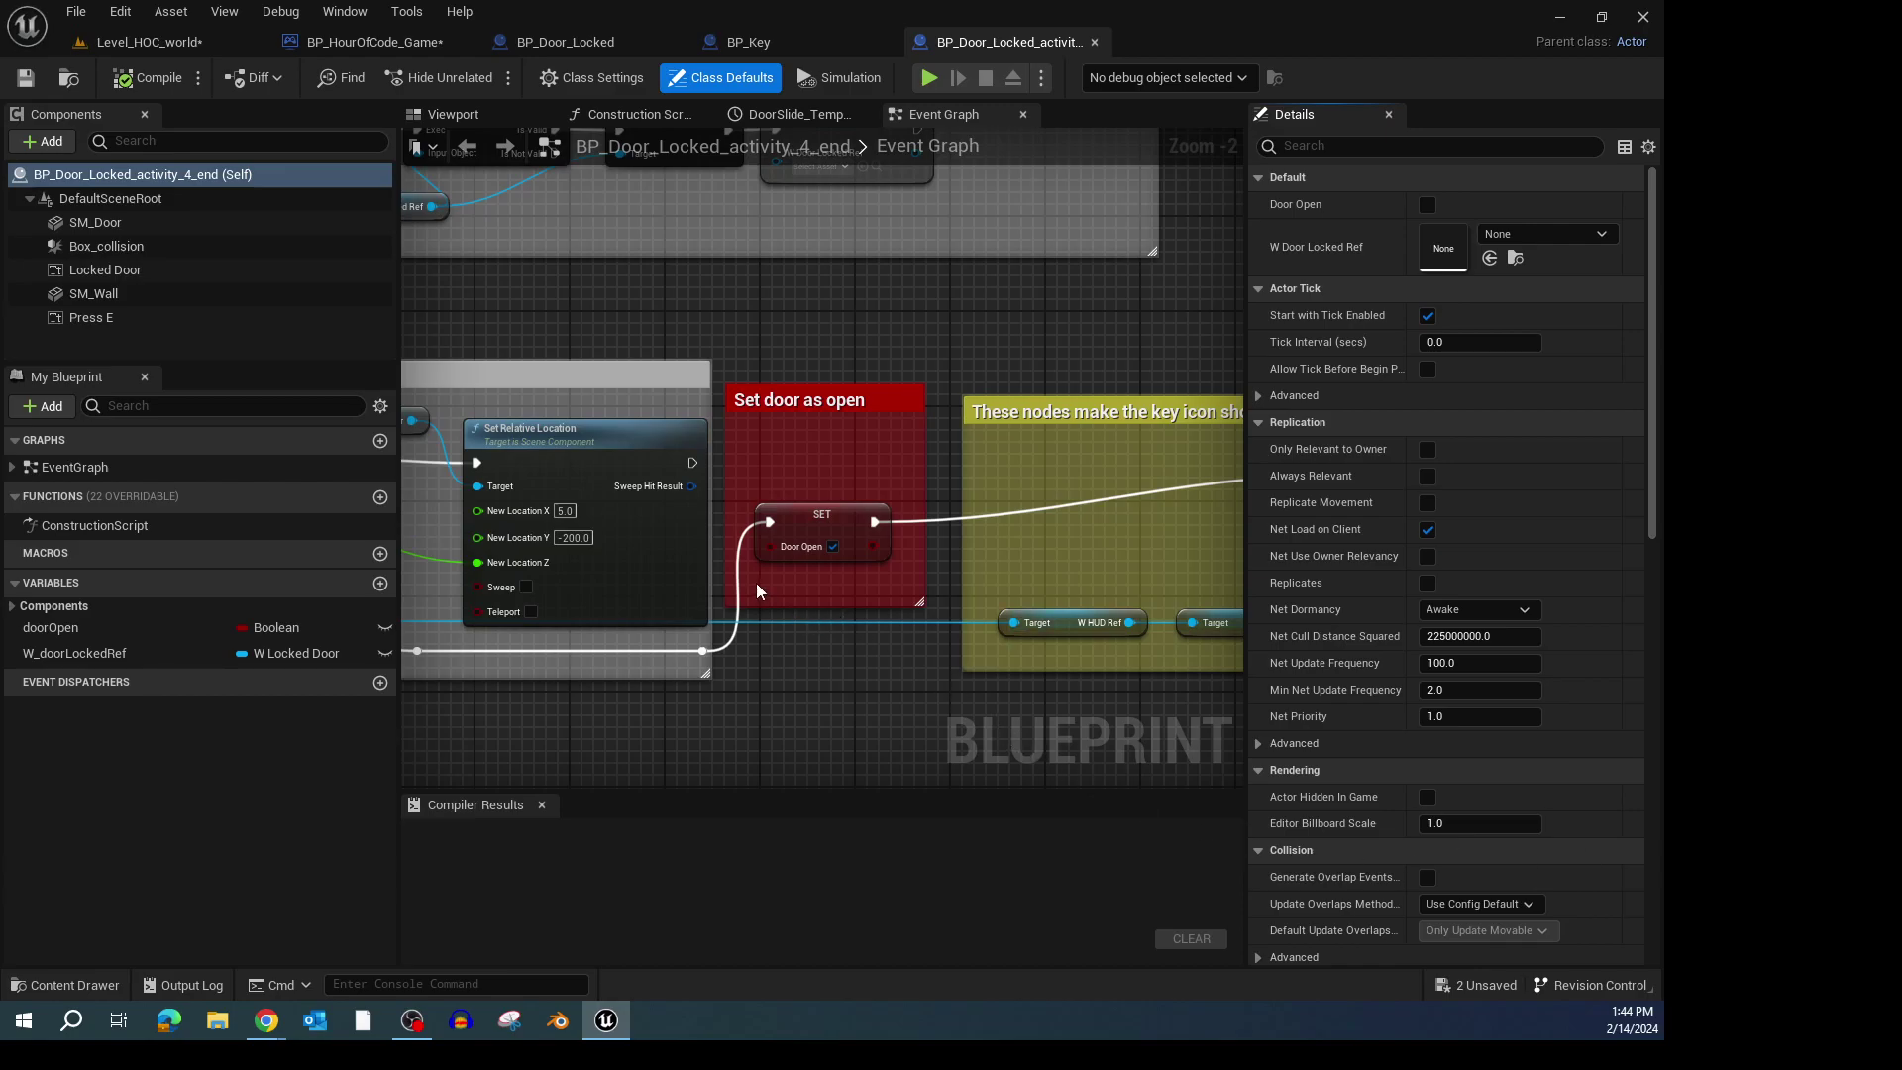
Examine the event graph back to the Box_collision begin-overlap event and the "Is the door open?" branch
{"action": "mouse_move", "coordinate": [662, 530]}
{"action": "right_mouse_down"}
{"action": "mouse_move", "coordinate": [1018, 651]}
{"action": "mouse_move", "coordinate": [1078, 710]}
{"action": "right_mouse_up"}
{"action": "right_click_drag", "start_coordinate": [614, 297], "coordinate": [871, 496]}
{"action": "right_click_drag", "start_coordinate": [634, 416], "coordinate": [813, 469]}
{"action": "mouse_move", "coordinate": [793, 619]}
{"action": "right_mouse_down"}
{"action": "mouse_move", "coordinate": [878, 669]}
{"action": "mouse_move", "coordinate": [1204, 667]}
{"action": "right_mouse_up"}
{"action": "right_click_drag", "start_coordinate": [730, 565], "coordinate": [968, 637]}
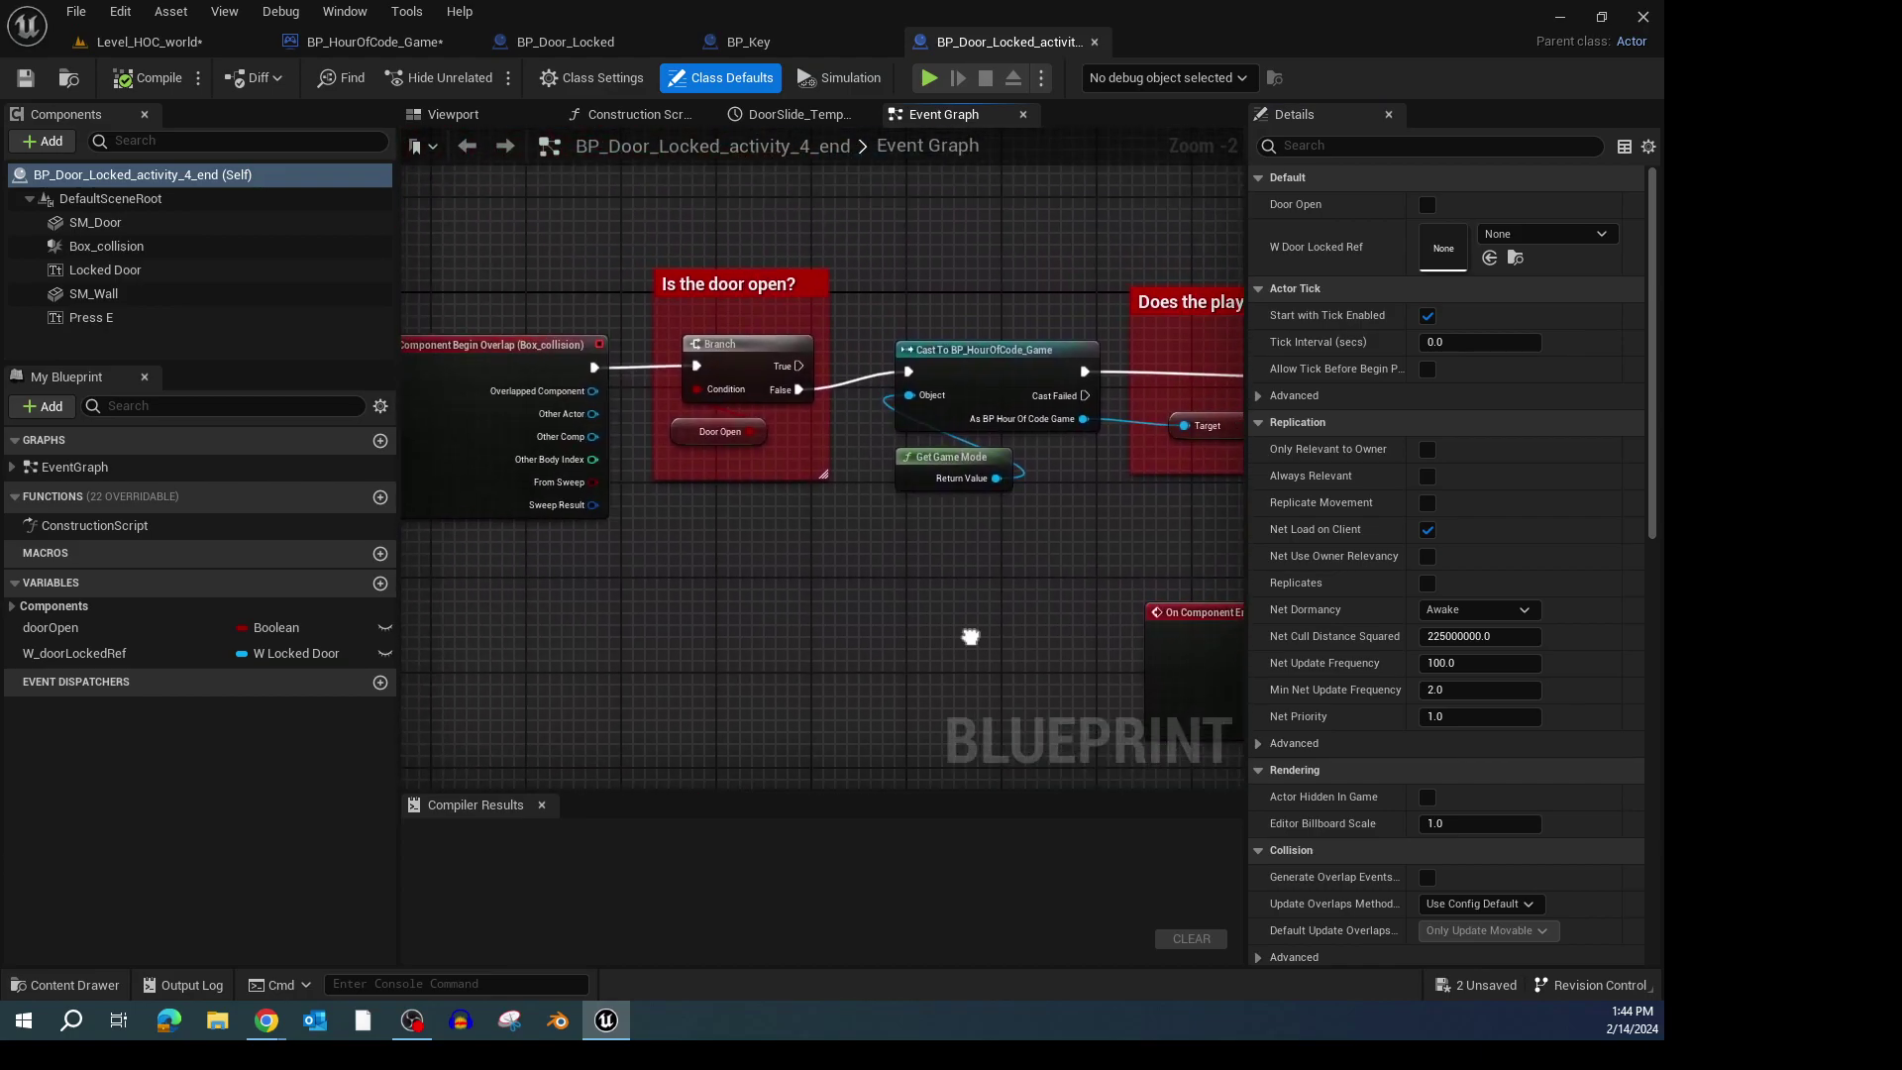
{"action": "right_click_drag", "start_coordinate": [839, 603], "coordinate": [984, 628]}
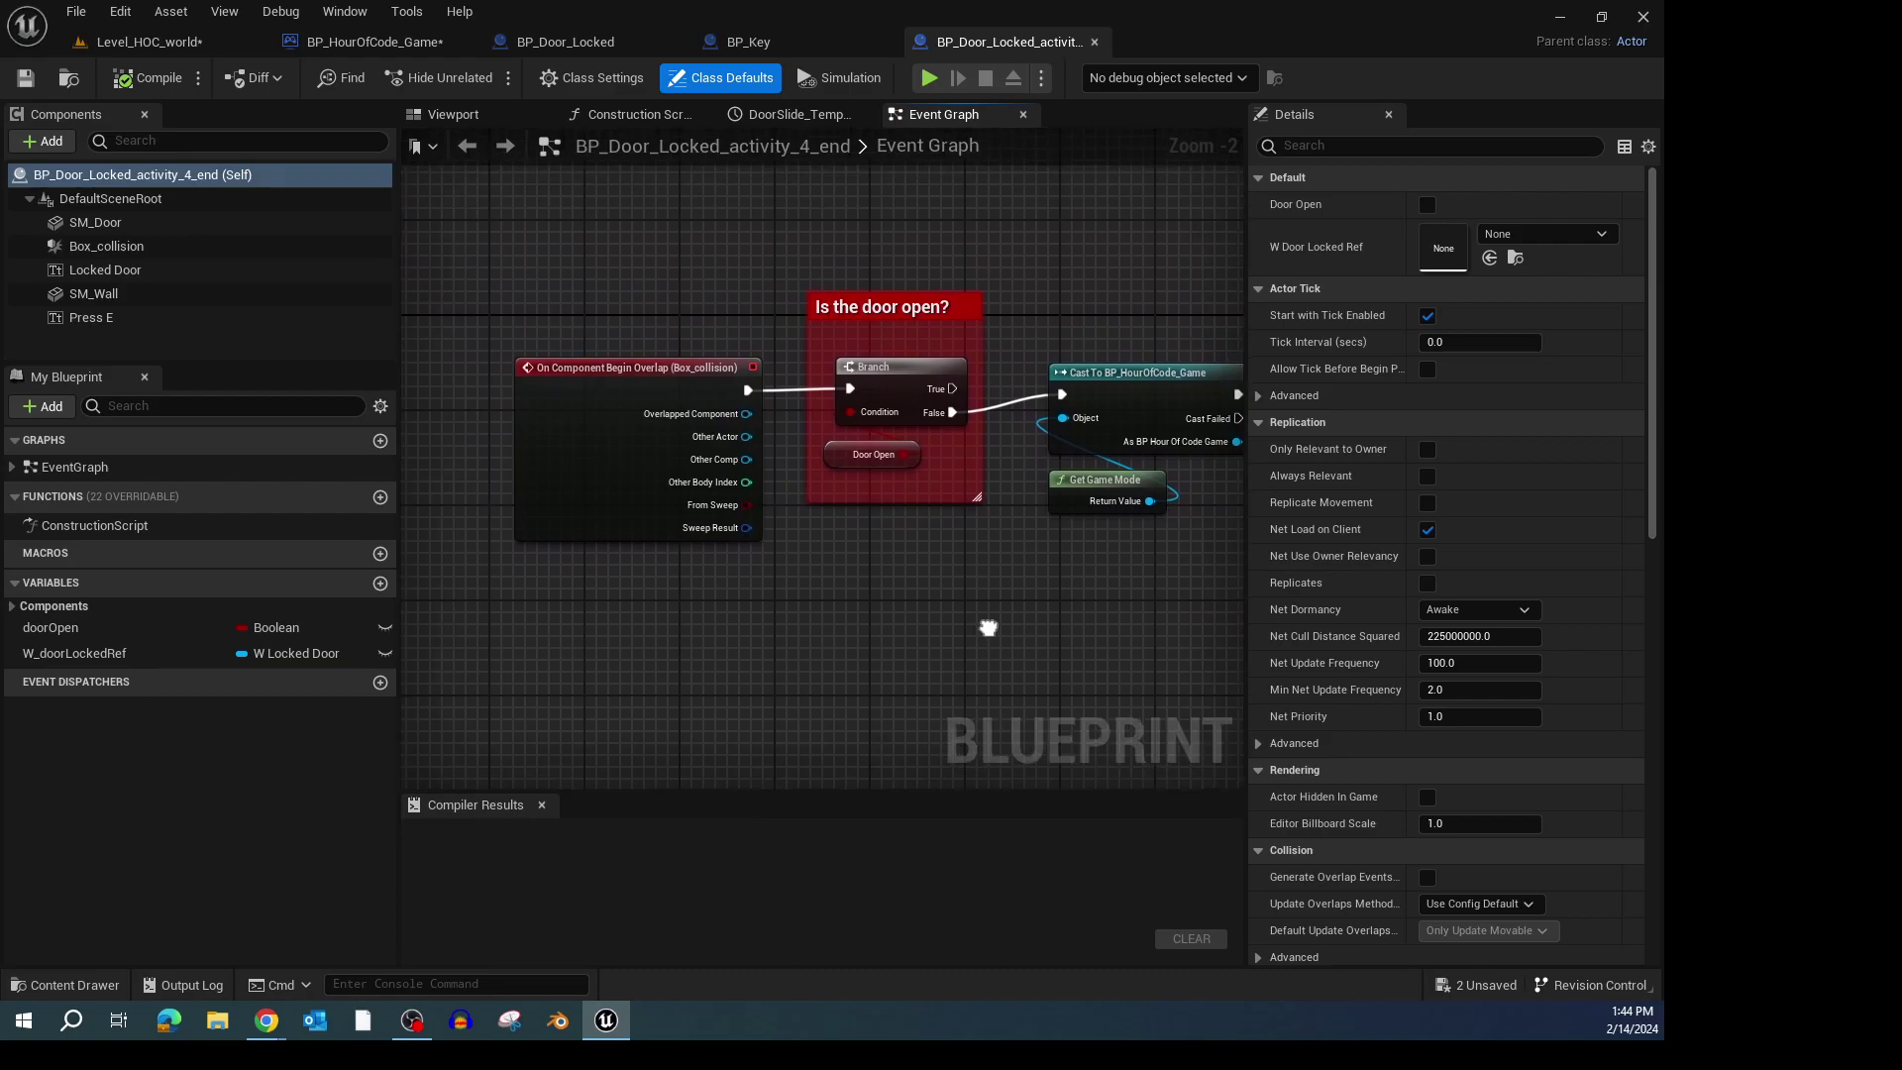
{"action": "scroll", "coordinate": [988, 636], "scroll_direction": "up", "scroll_amount": 1}
{"action": "scroll", "coordinate": [960, 628], "scroll_direction": "up", "scroll_amount": 1}
{"action": "right_click_drag", "start_coordinate": [849, 608], "coordinate": [949, 656]}
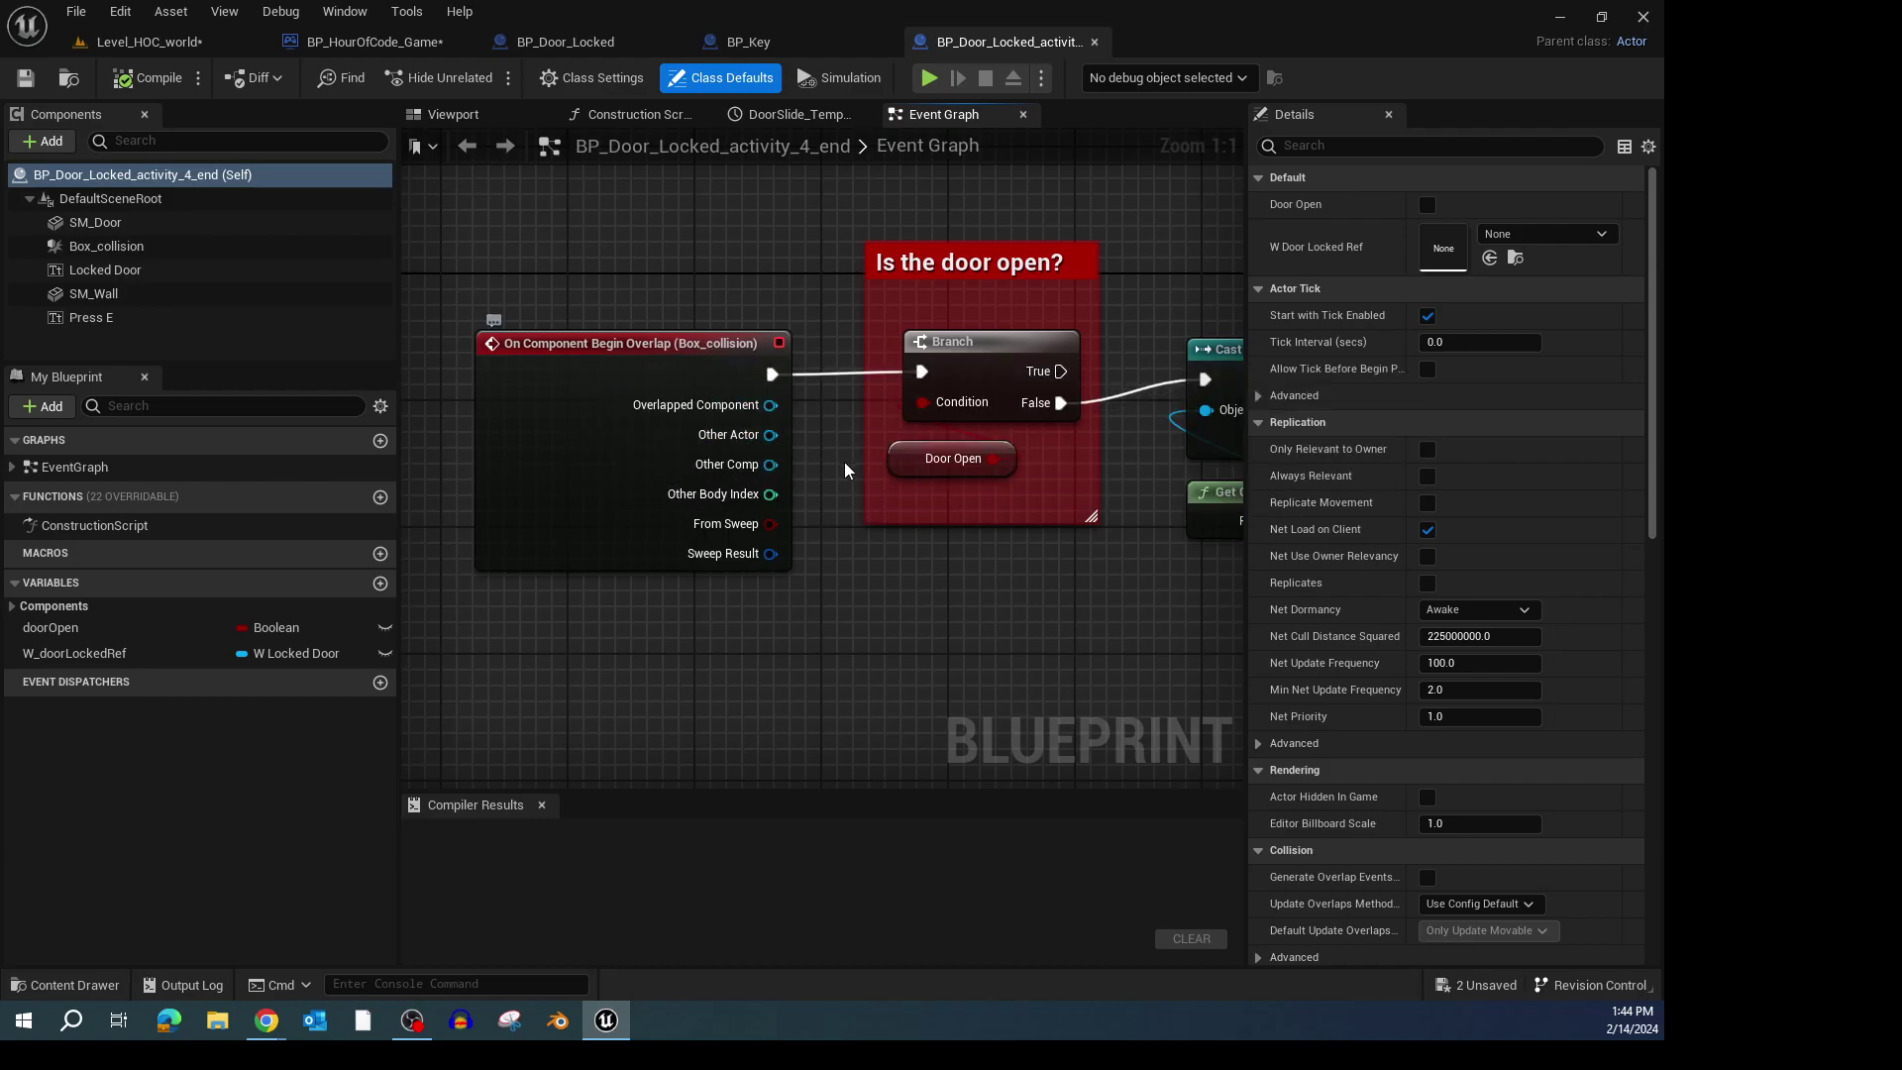
Move the Door Open variable node partly out of the "Is the door open?" comment, toward the begin-overlap event
{"action": "left_click_drag", "start_coordinate": [869, 459], "coordinate": [827, 487]}
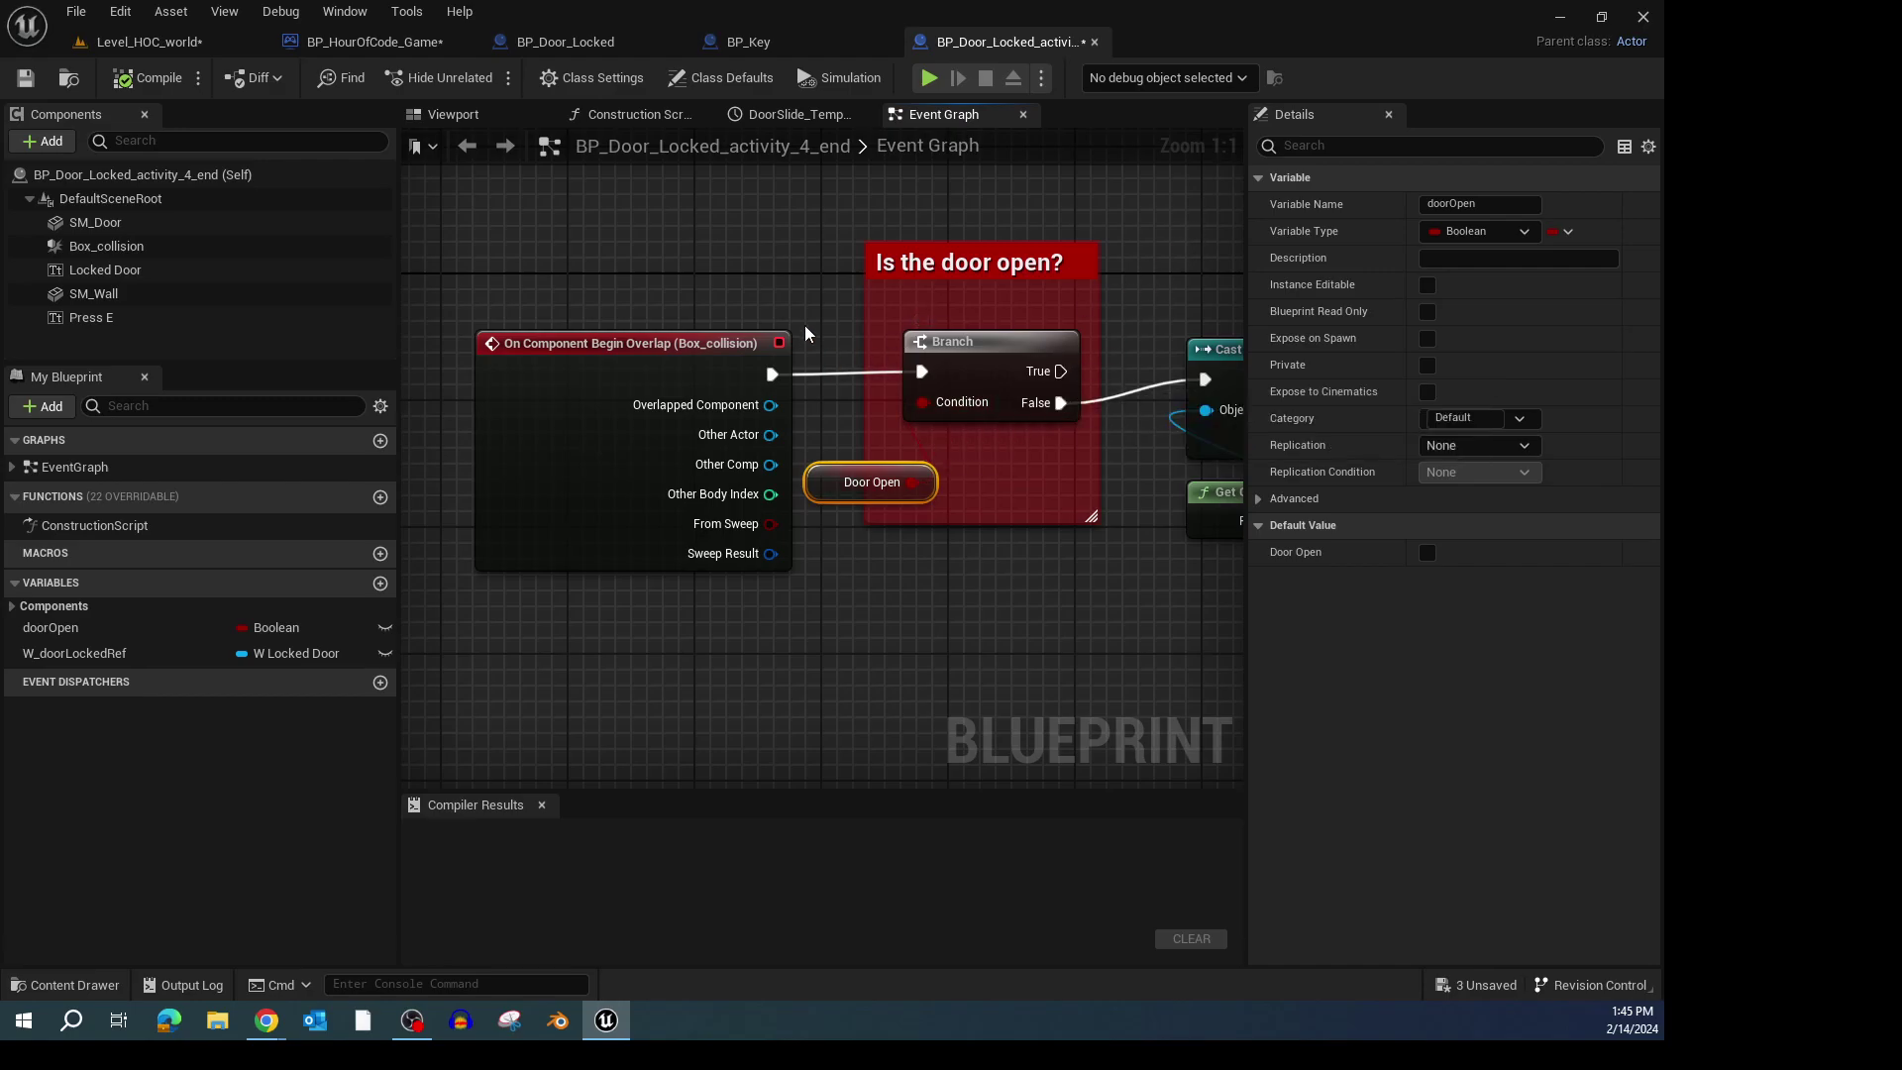
Move the Have Key? node in the begin-overlap chain partly out of the "Does the player have a key?" comment, toward the cast node
{"action": "right_click_drag", "start_coordinate": [822, 287], "coordinate": [539, 294]}
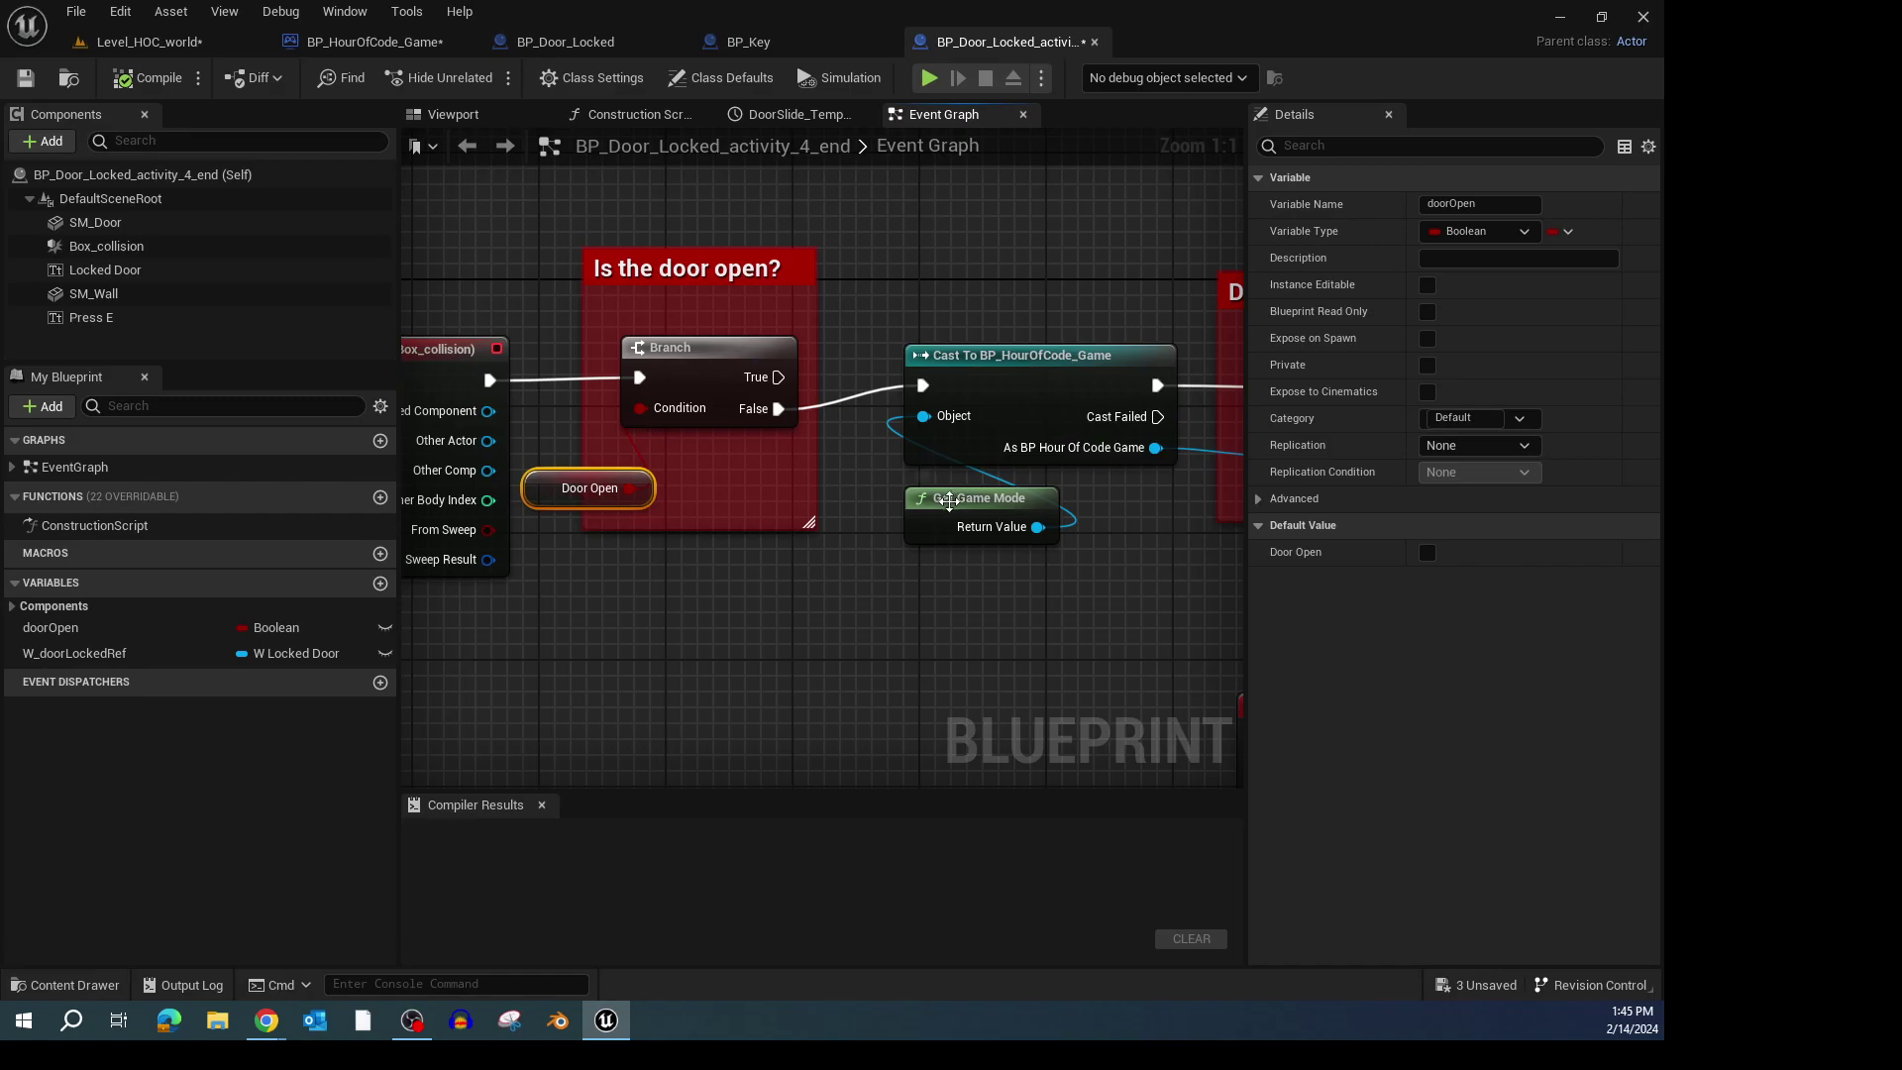
{"action": "right_click_drag", "start_coordinate": [1105, 265], "coordinate": [429, 296]}
{"action": "left_click_drag", "start_coordinate": [685, 487], "coordinate": [622, 514]}
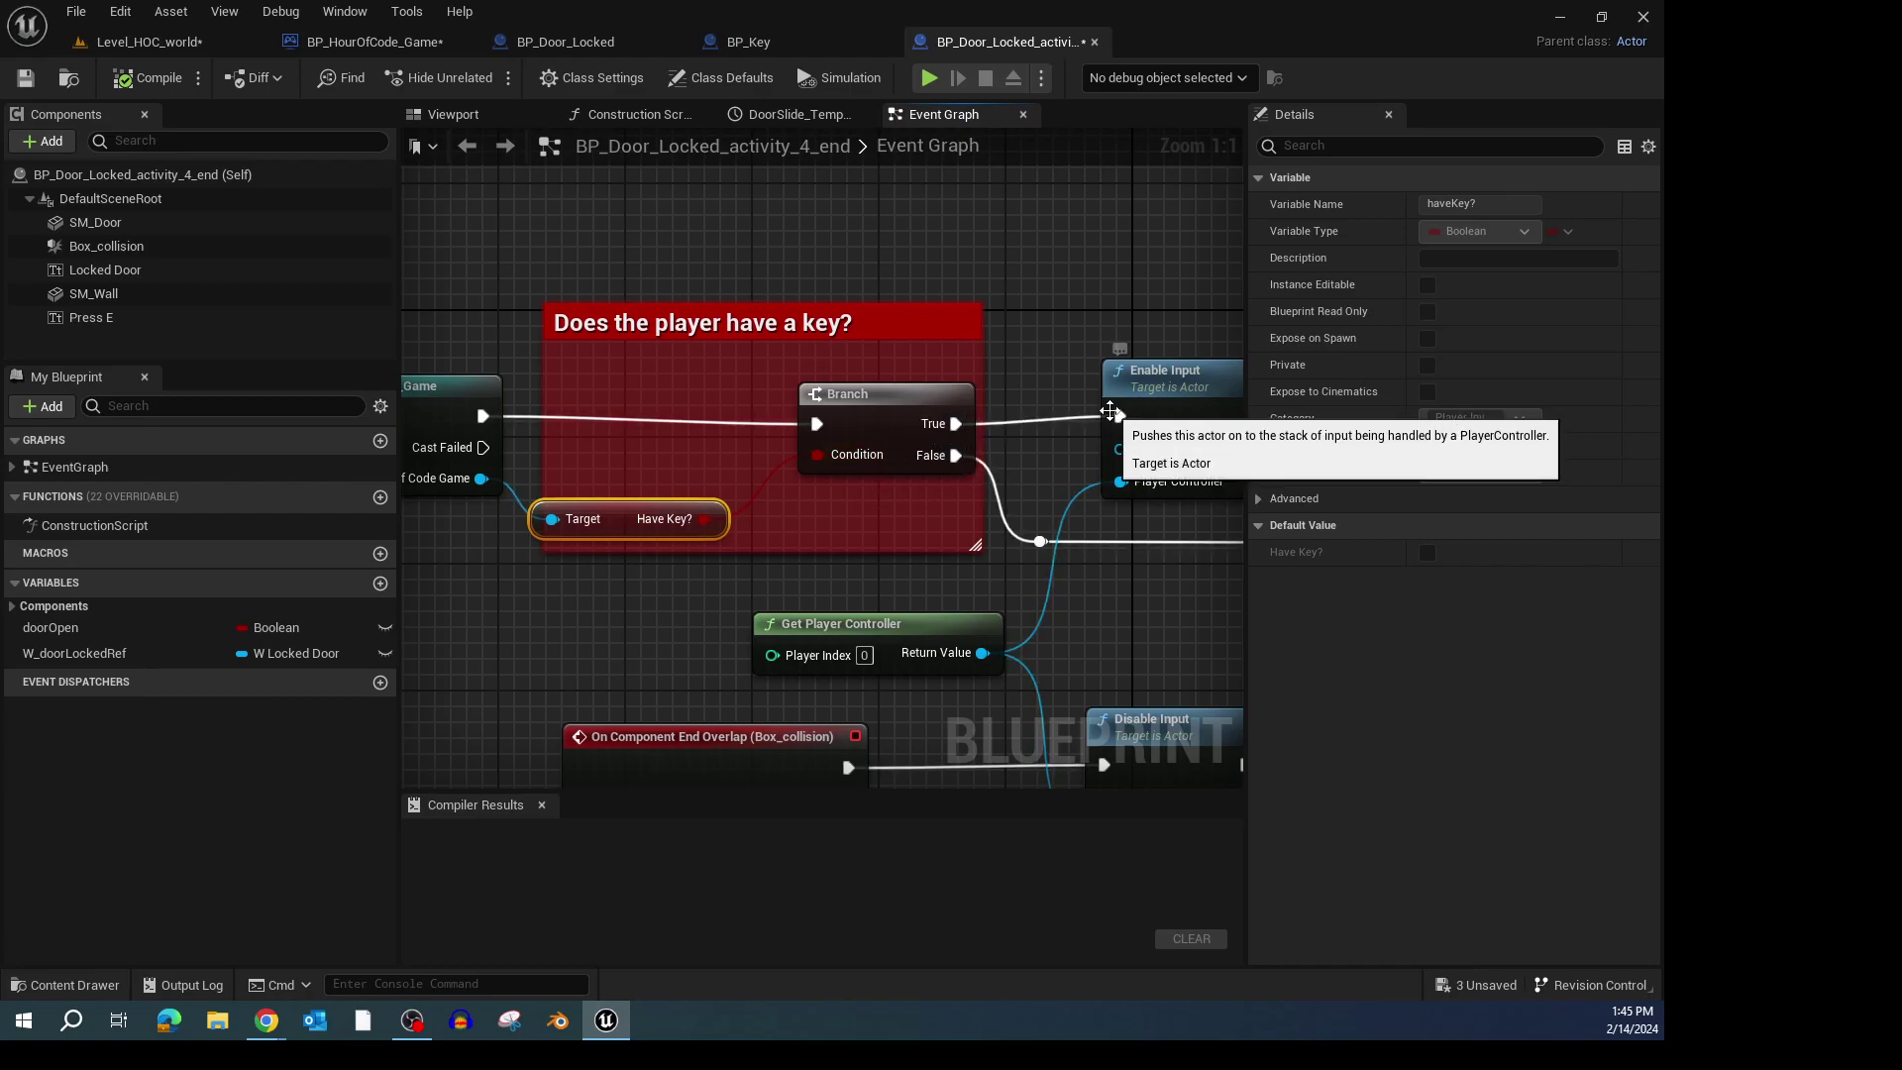
Examine the Enable Input, Disable Input and end-overlap nodes together with the "Show and Hide 'Key Needed'" section of the event graph
{"action": "right_click_drag", "start_coordinate": [1036, 323], "coordinate": [848, 257]}
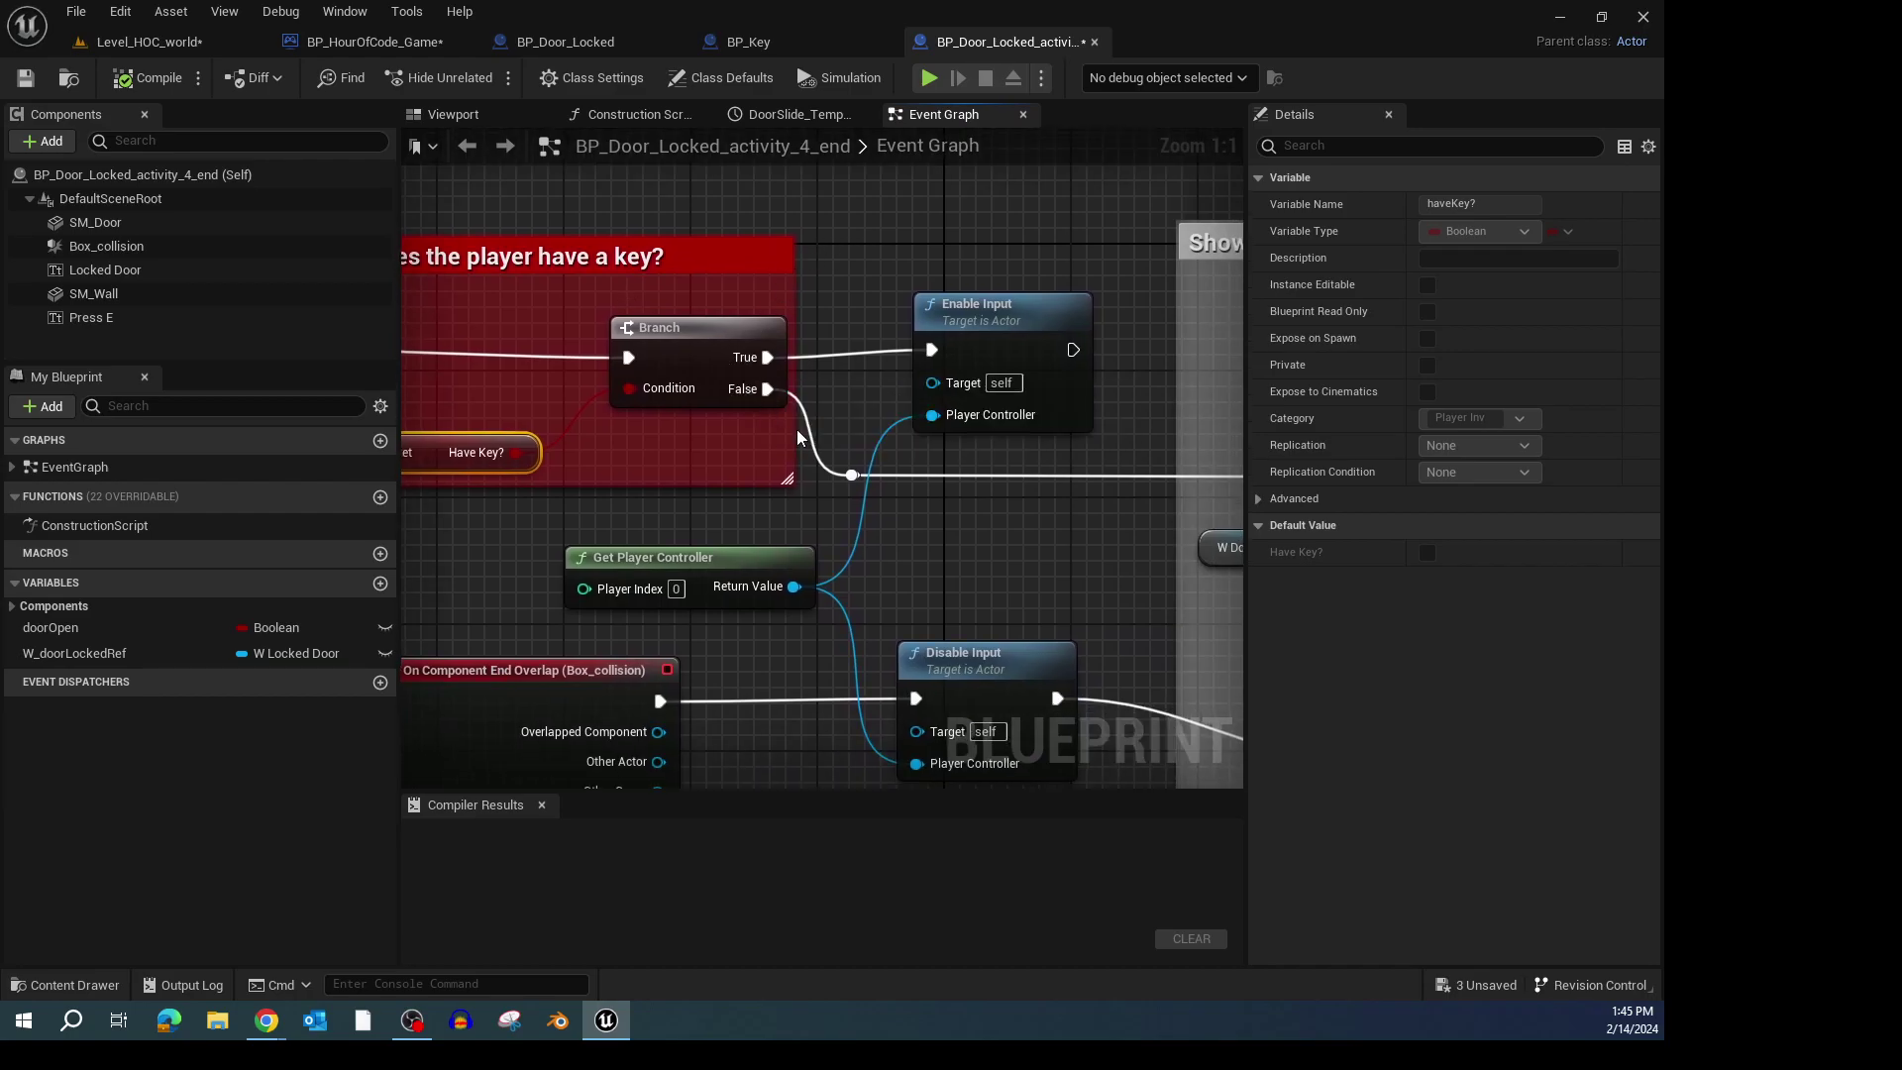
{"action": "right_click_drag", "start_coordinate": [1059, 499], "coordinate": [397, 451]}
{"action": "scroll", "coordinate": [693, 503], "scroll_direction": "down", "scroll_amount": 3}
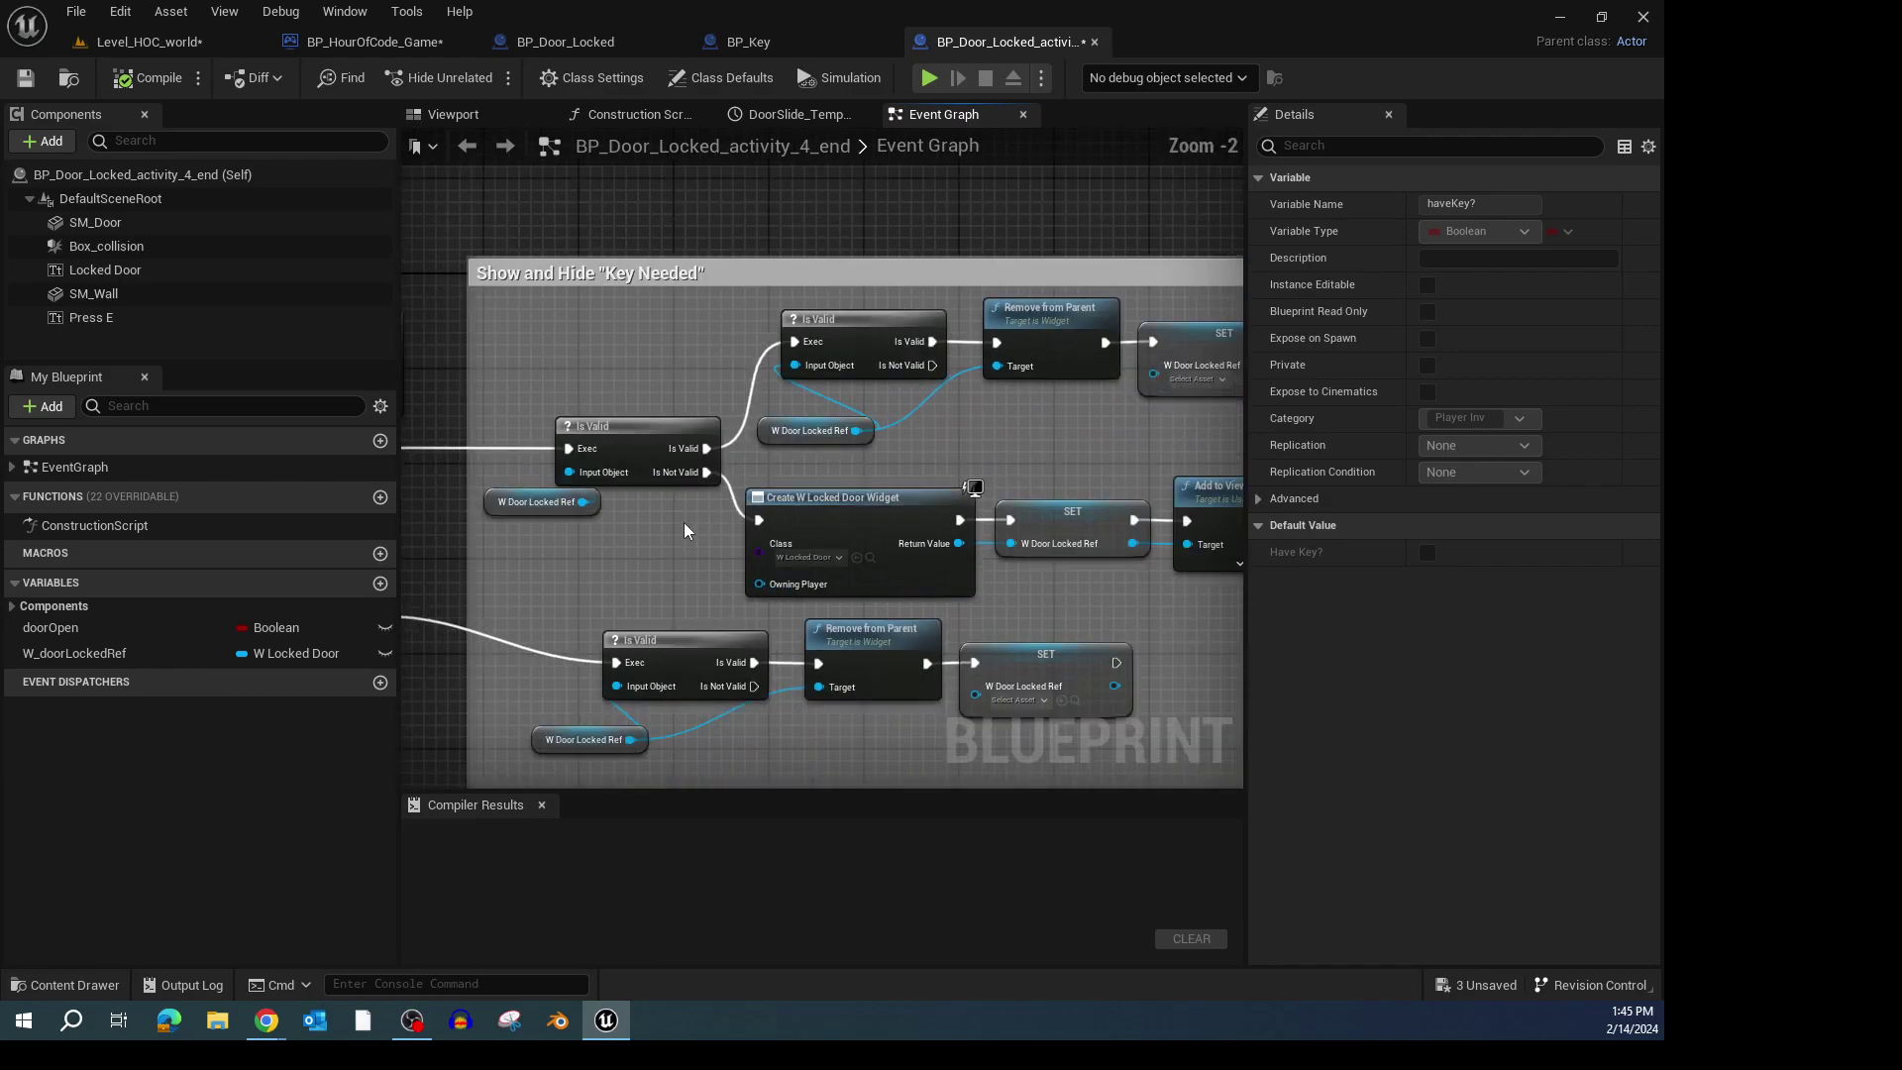
{"action": "right_click_drag", "start_coordinate": [672, 555], "coordinate": [622, 514]}
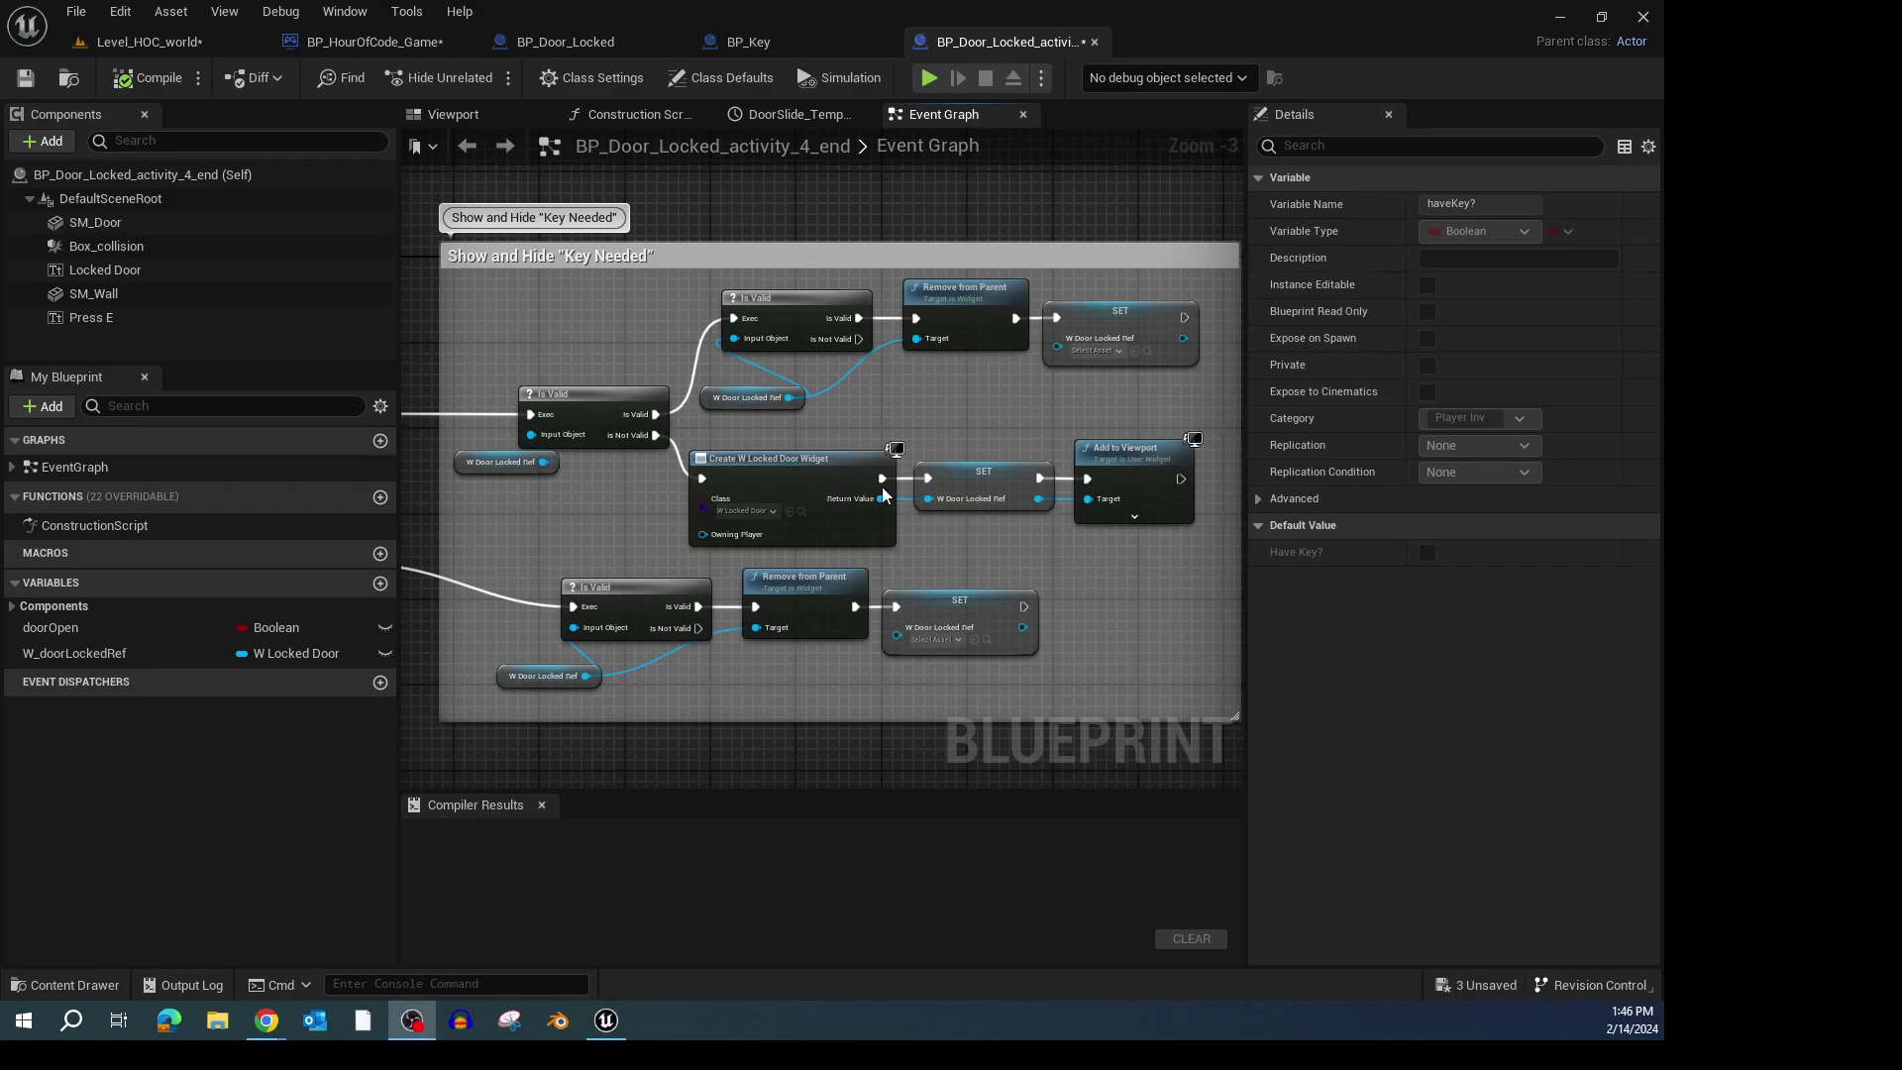
{"action": "right_click_drag", "start_coordinate": [584, 483], "coordinate": [1088, 398]}
{"action": "scroll", "coordinate": [753, 451], "scroll_direction": "up", "scroll_amount": 2}
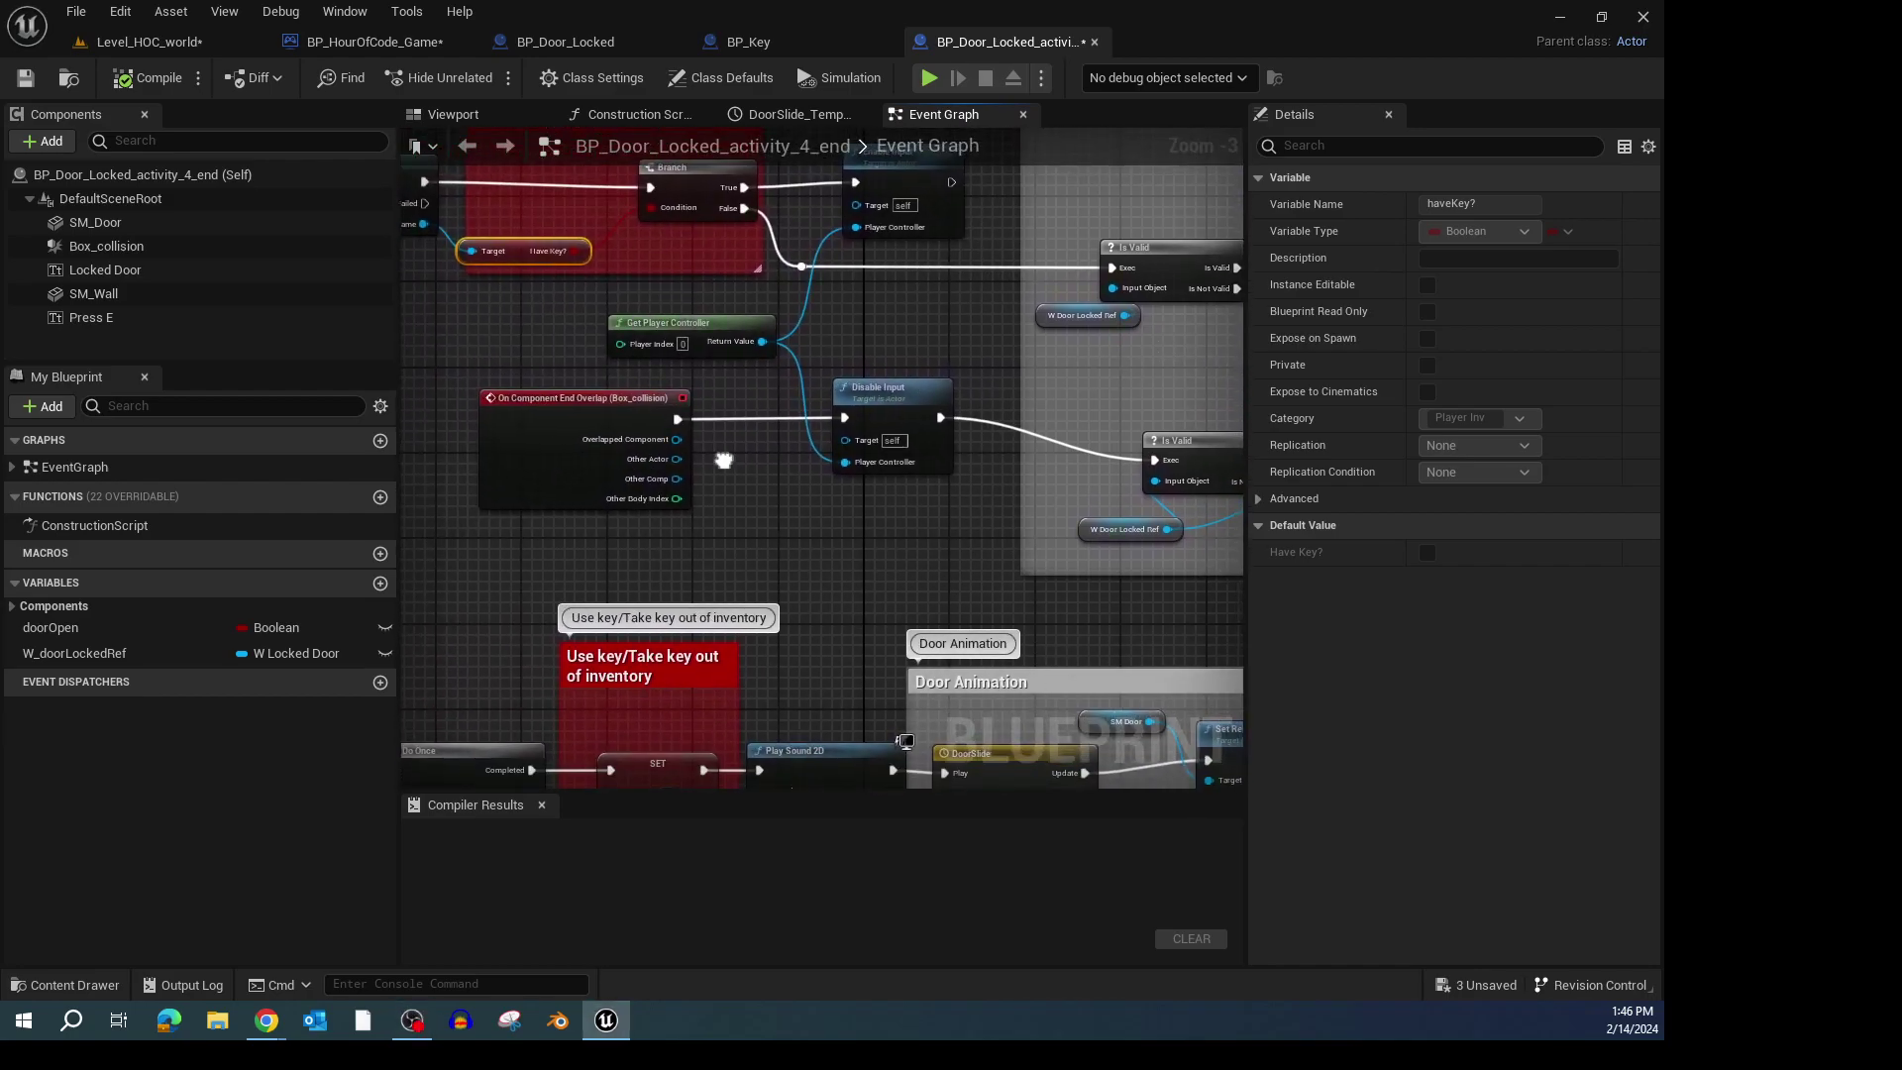
{"action": "right_click_drag", "start_coordinate": [862, 320], "coordinate": [822, 414]}
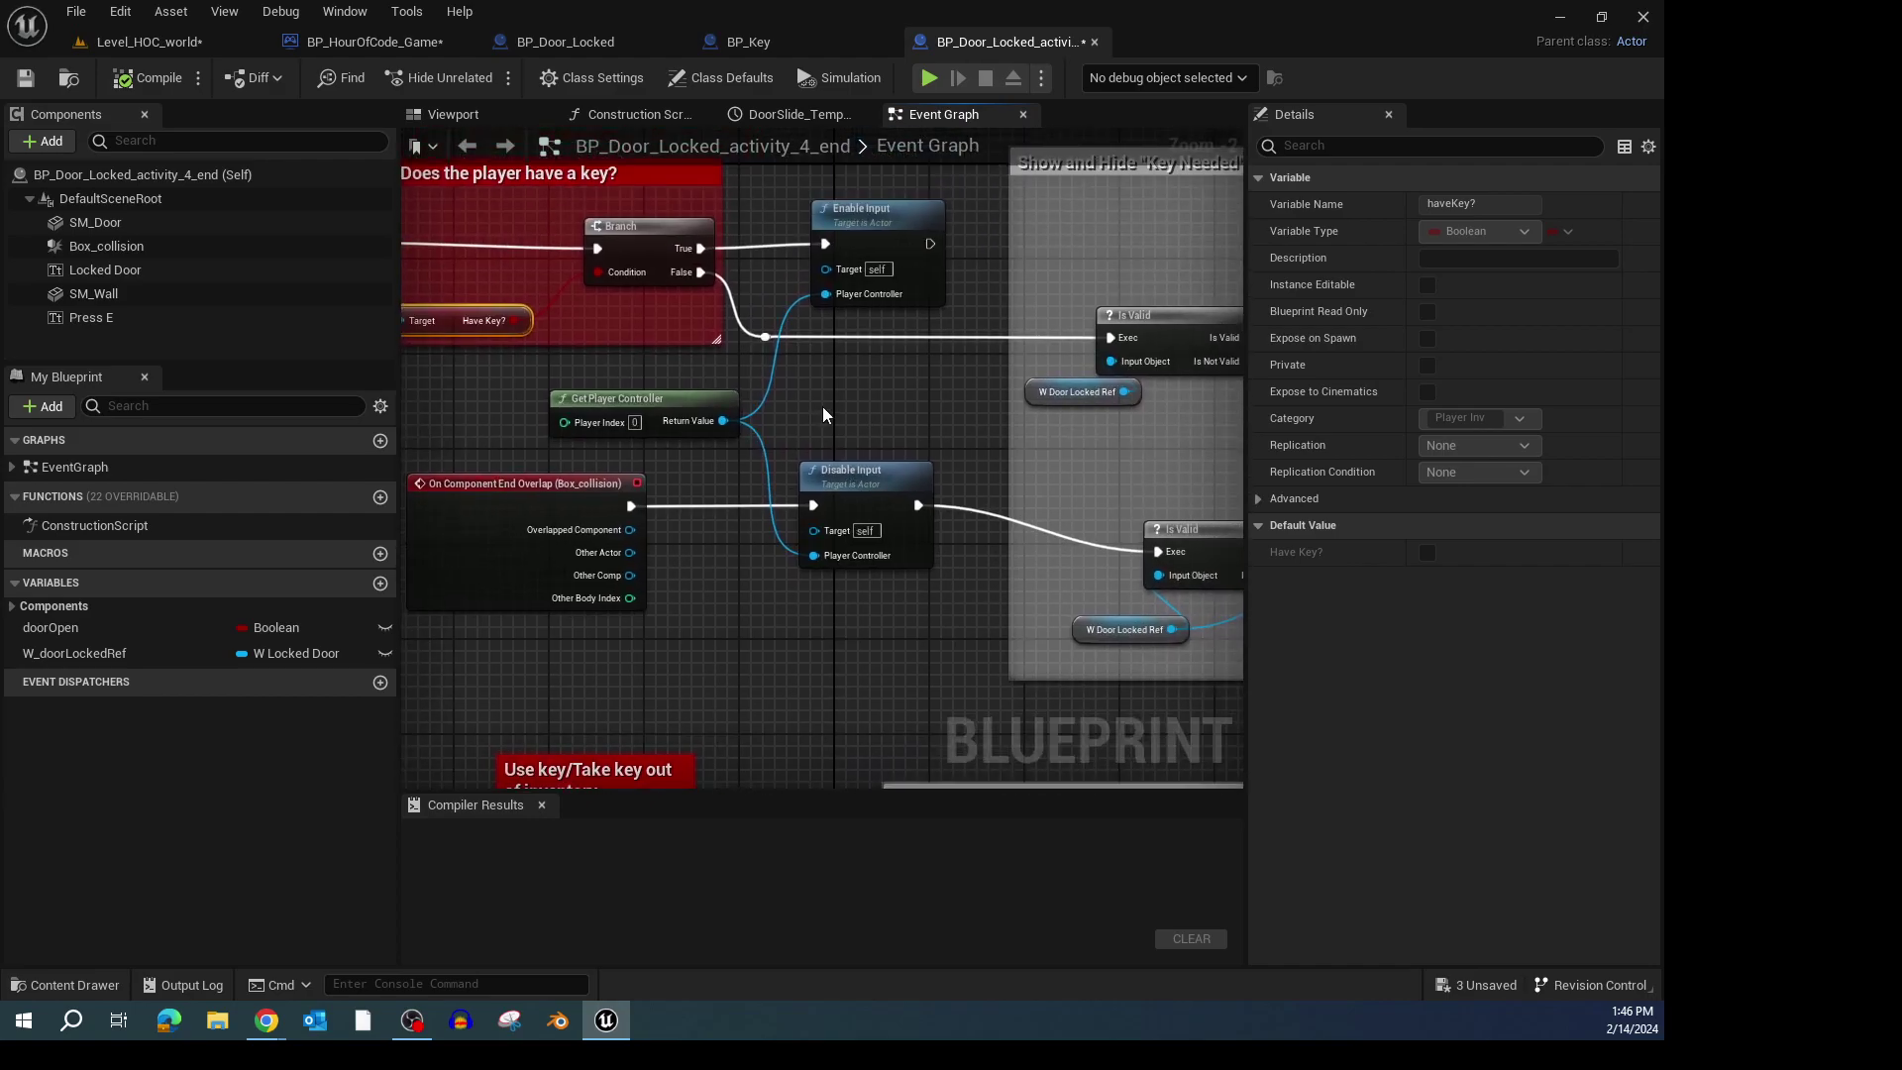
{"action": "right_click_drag", "start_coordinate": [715, 410], "coordinate": [907, 367]}
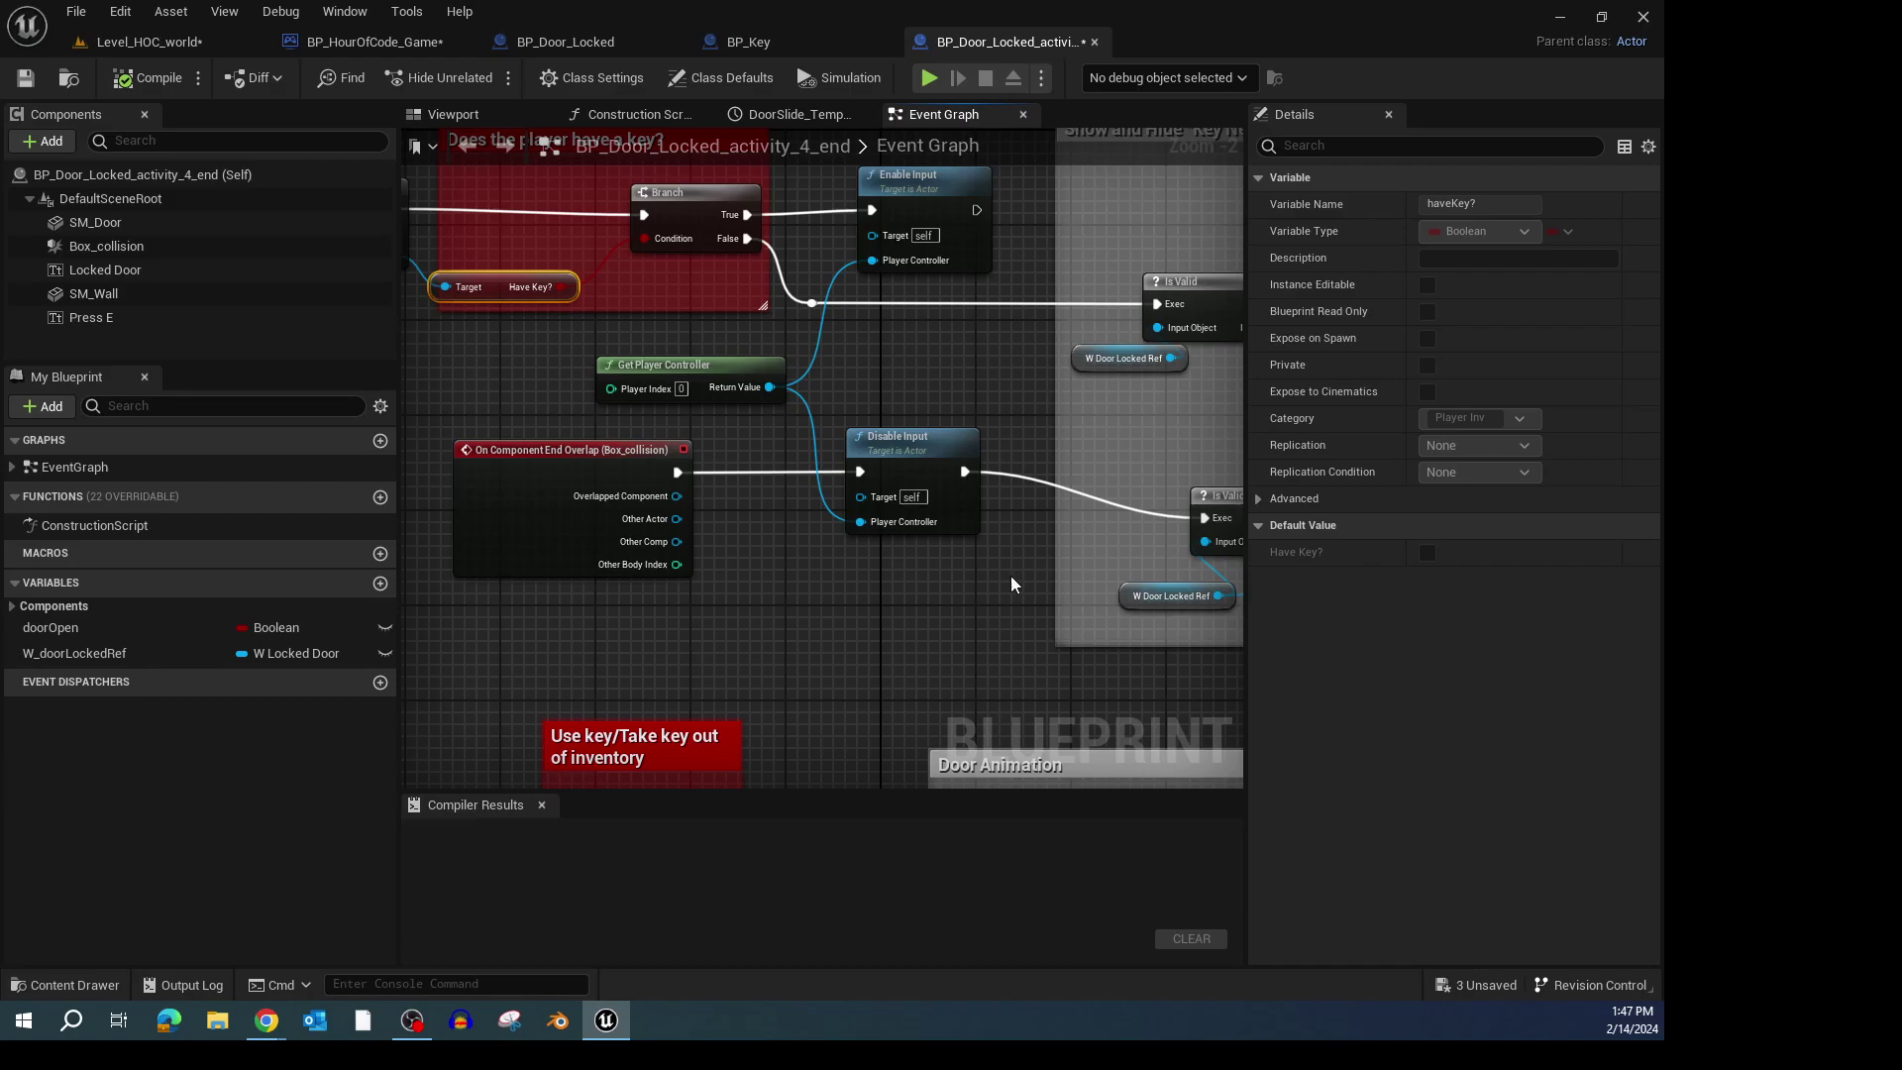
Move the Have Key? node of the E key event closer to the cast node within its "Does the player have a key?" comment
{"action": "scroll", "coordinate": [996, 389], "scroll_direction": "down", "scroll_amount": 2}
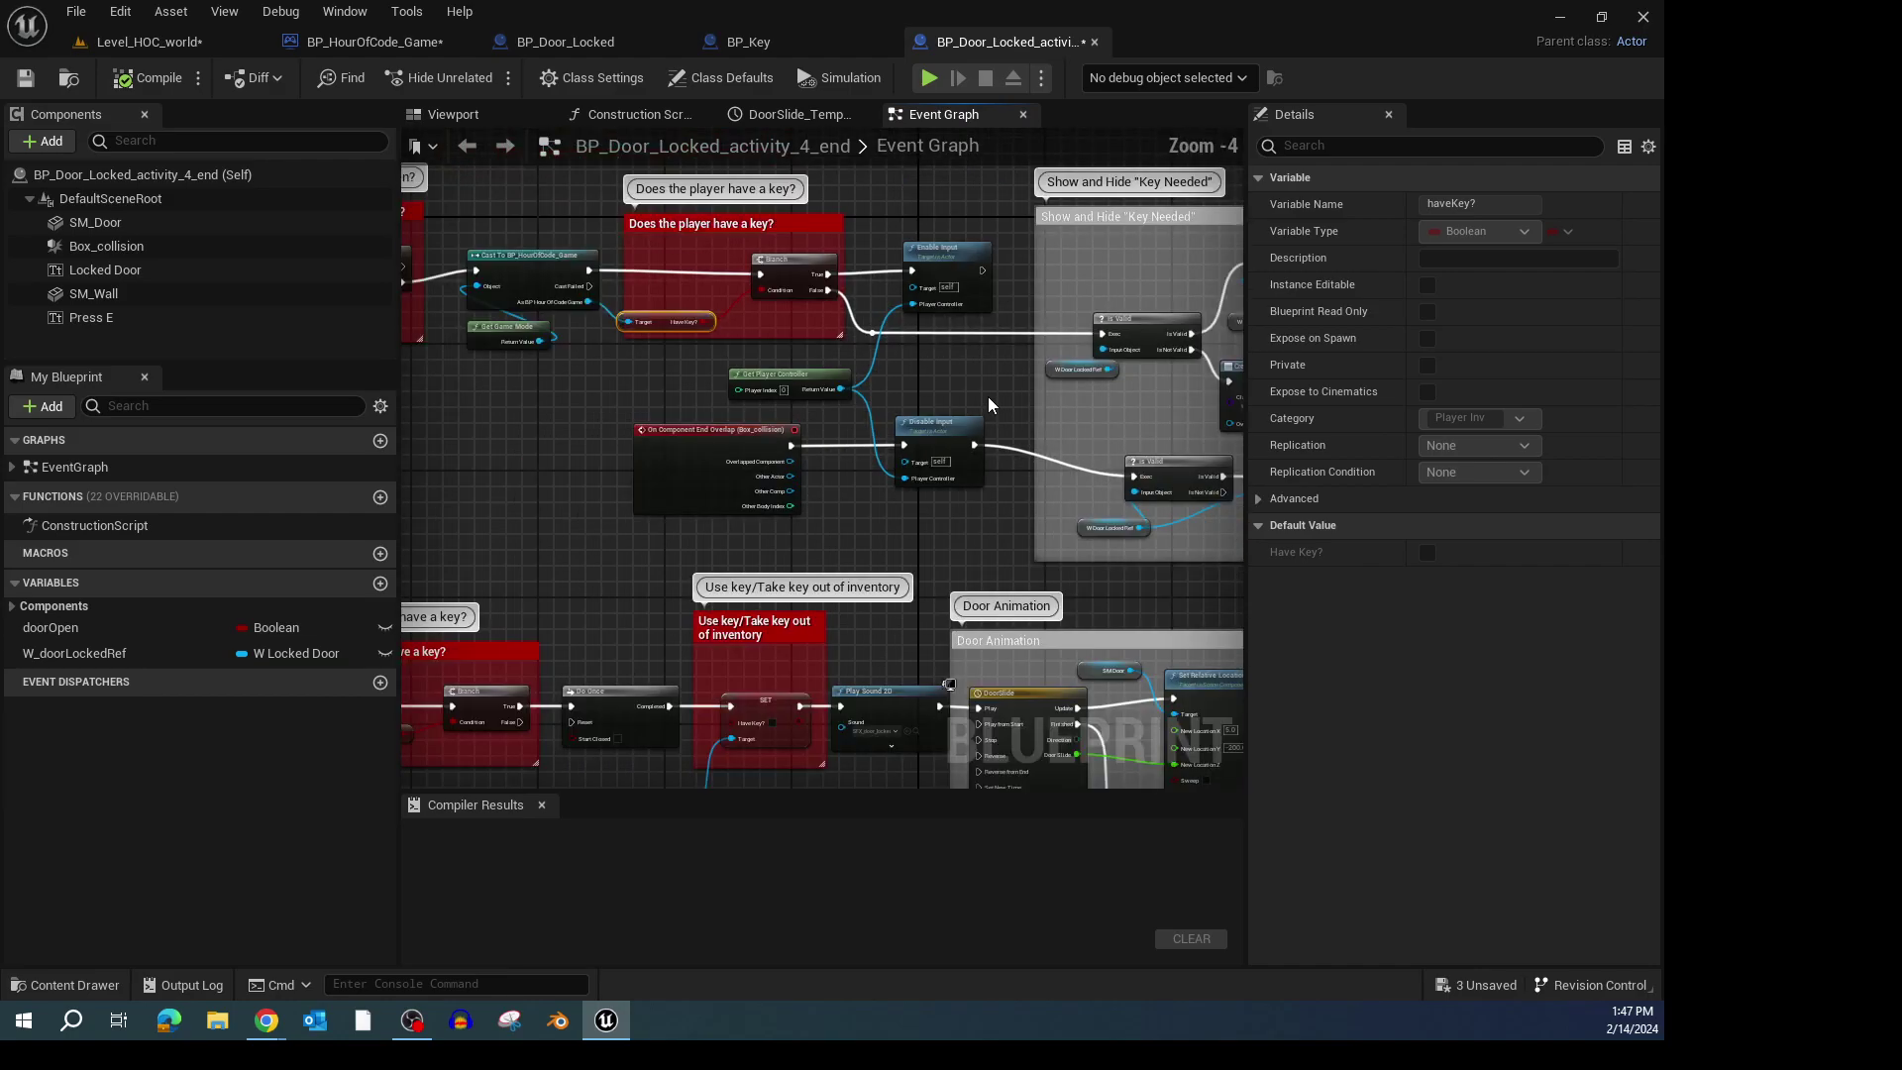
{"action": "scroll", "coordinate": [993, 385], "scroll_direction": "down", "scroll_amount": 3}
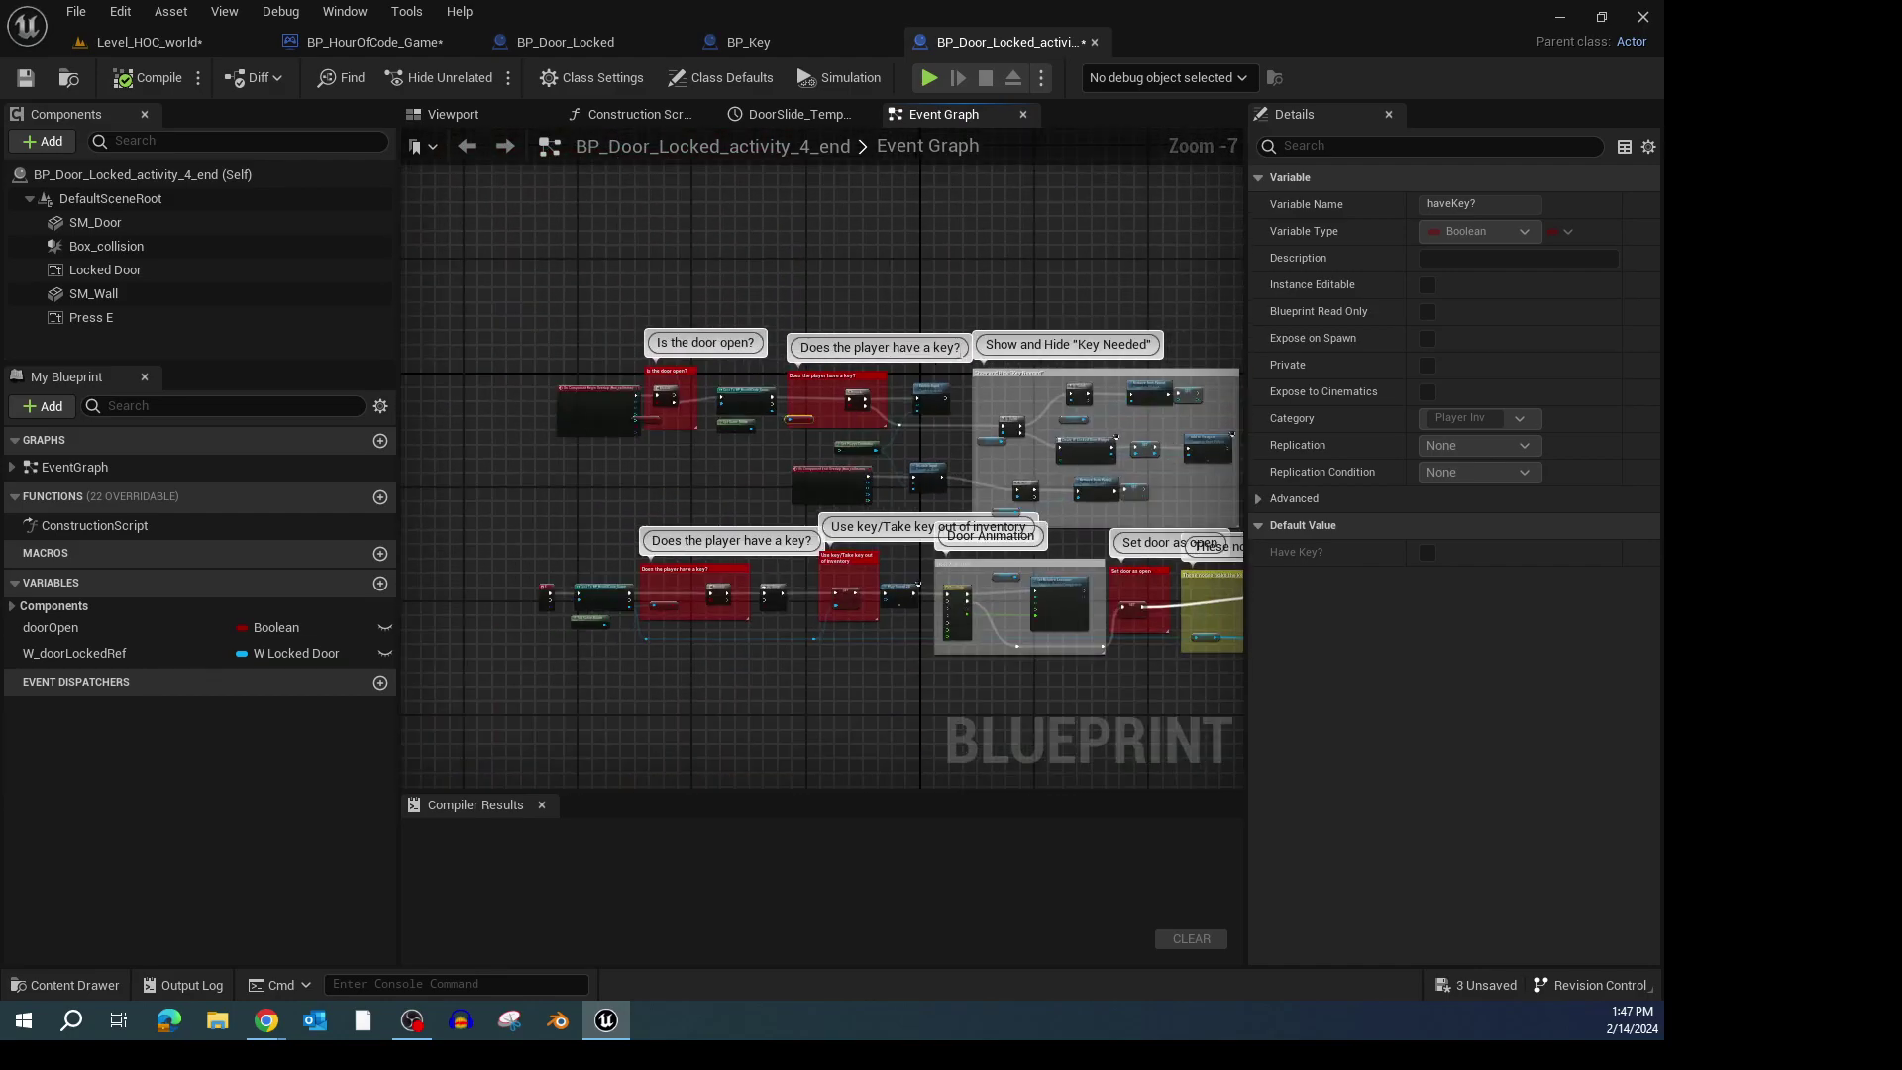
{"action": "right_click_drag", "start_coordinate": [995, 290], "coordinate": [908, 273]}
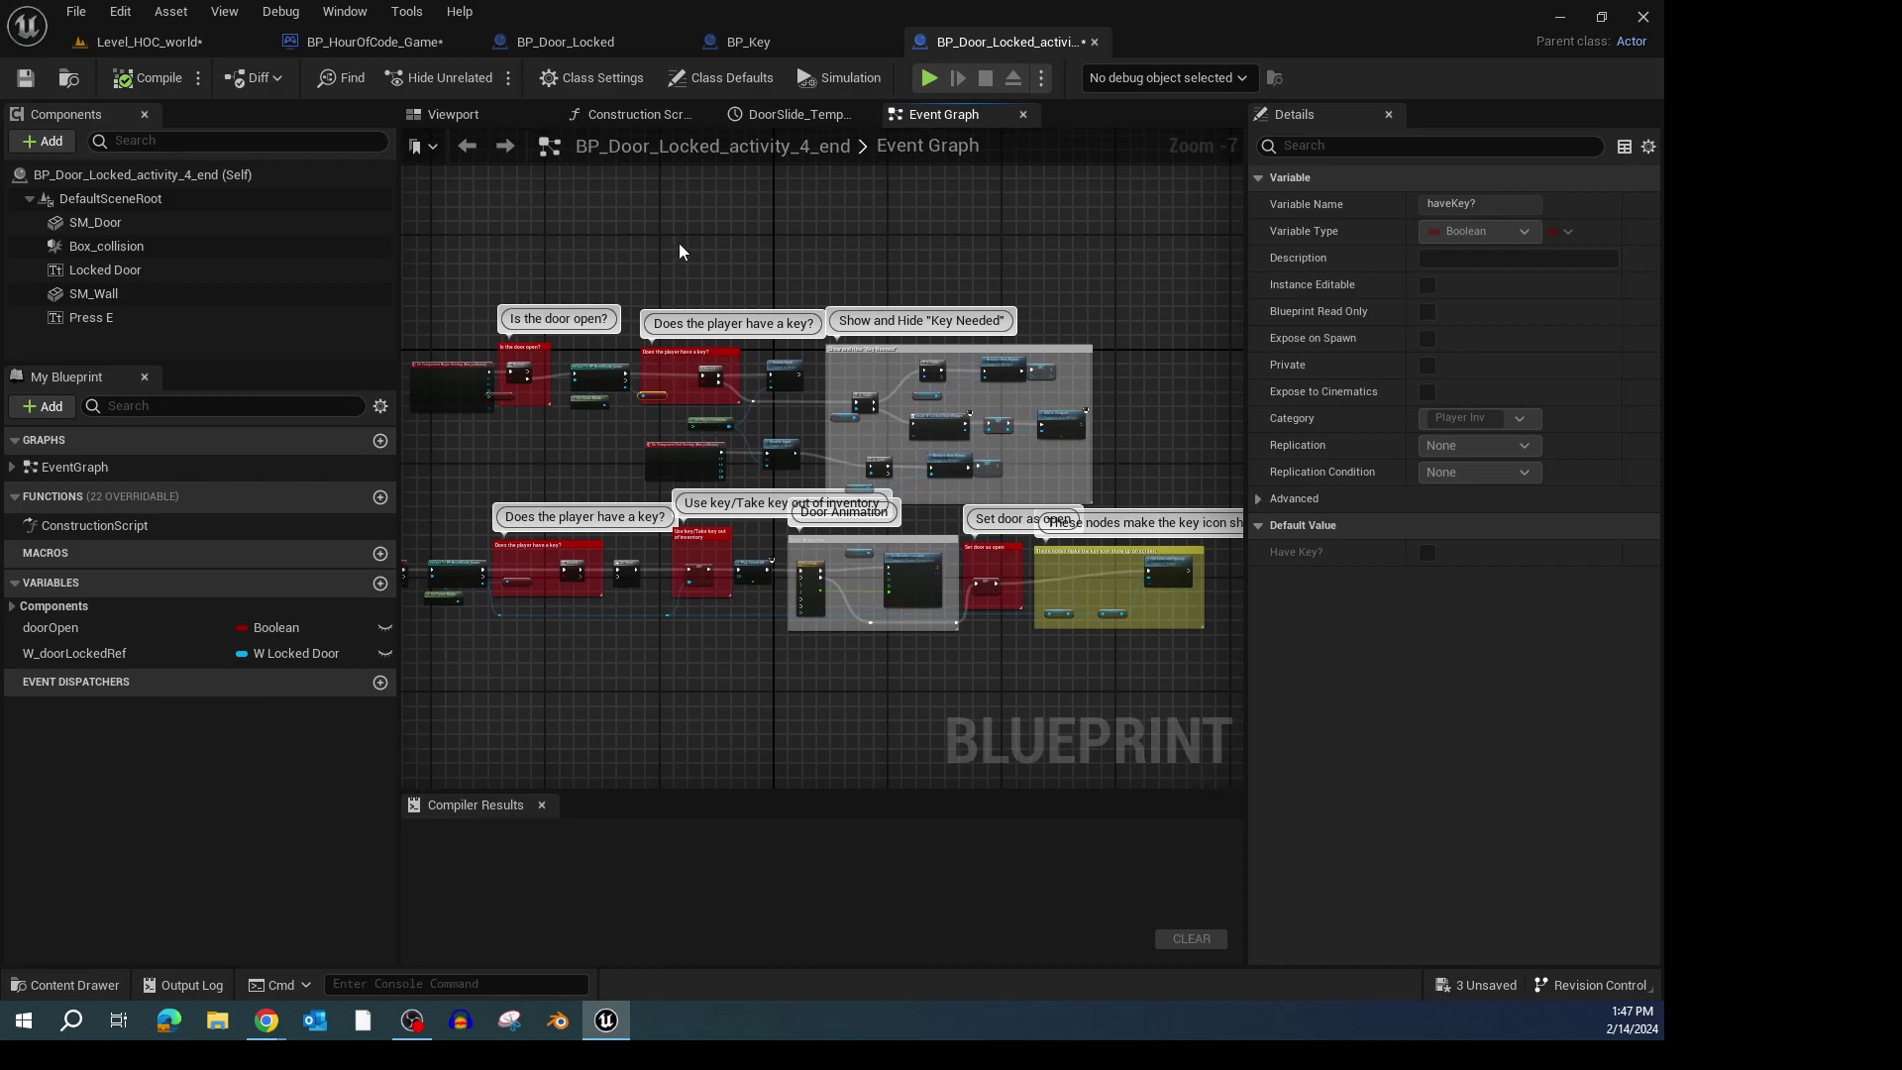
{"action": "right_click_drag", "start_coordinate": [679, 248], "coordinate": [913, 248]}
{"action": "scroll", "coordinate": [783, 471], "scroll_direction": "up", "scroll_amount": 3}
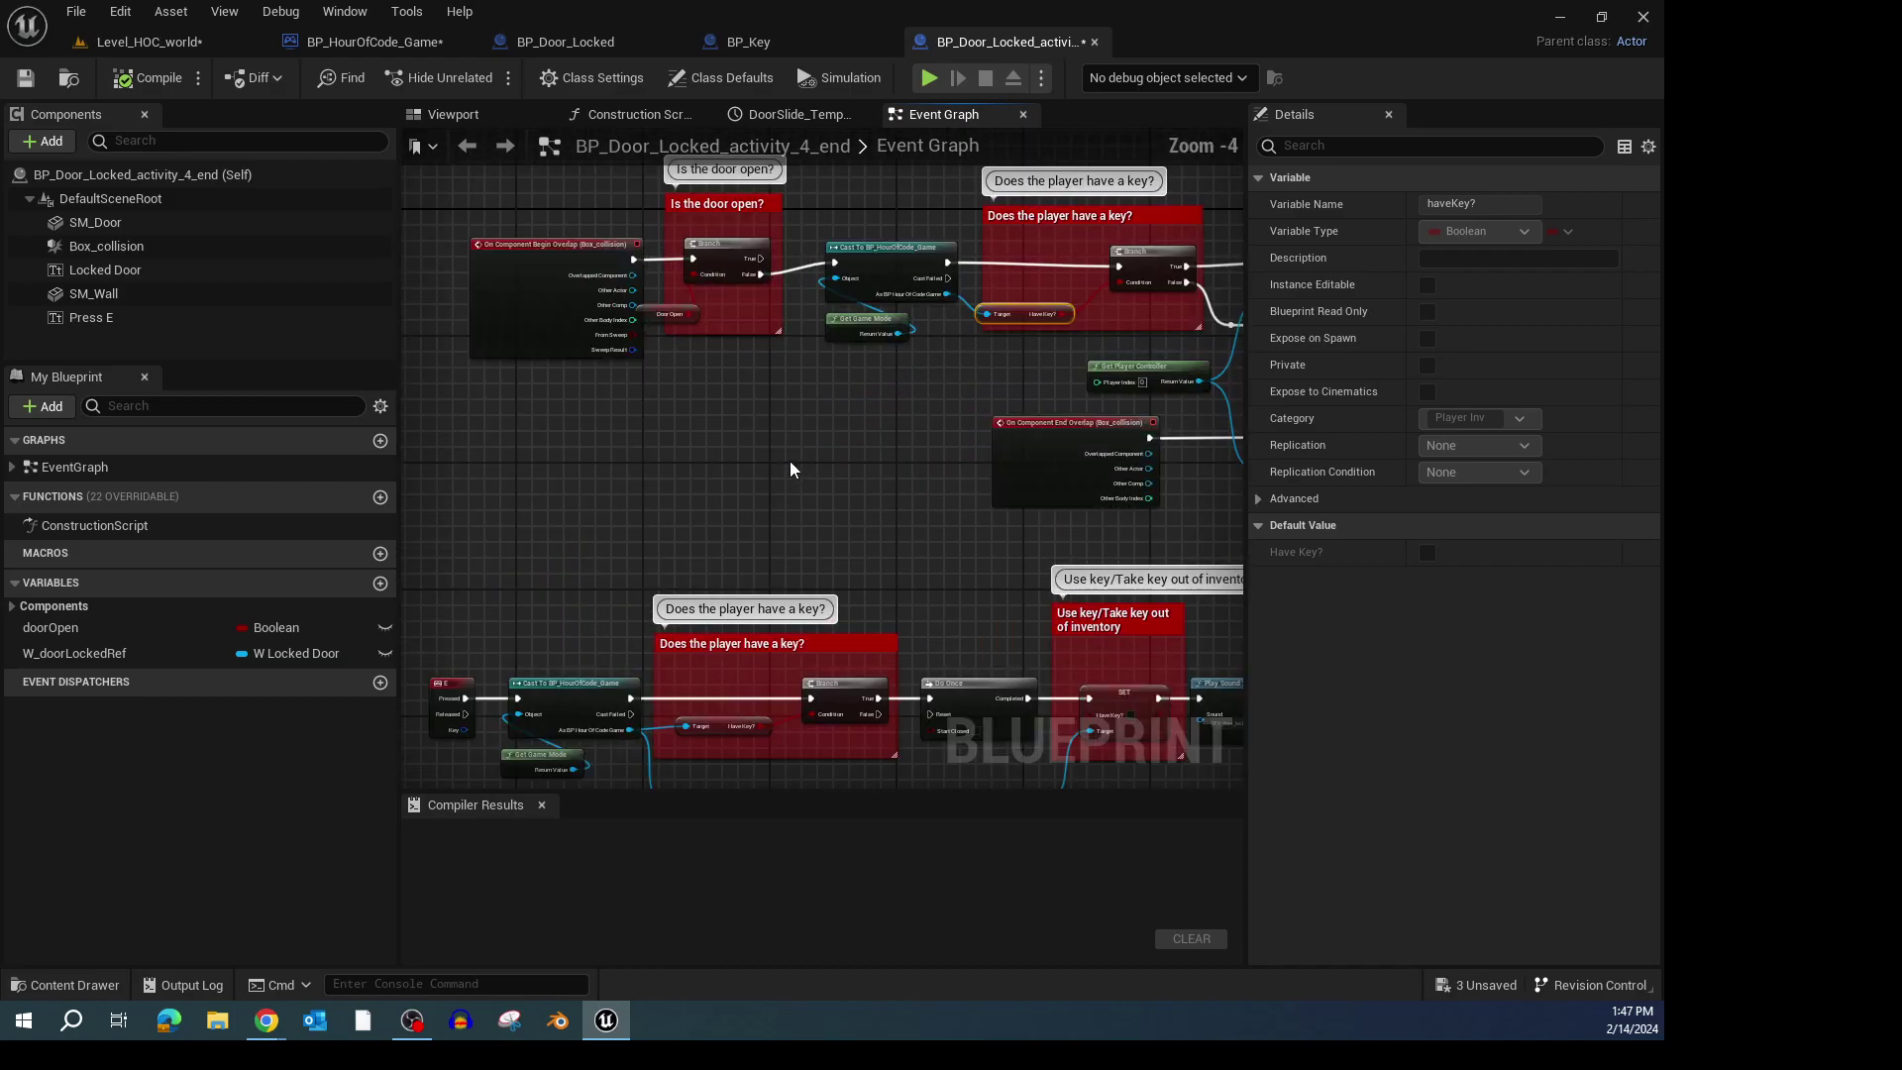
{"action": "scroll", "coordinate": [729, 503], "scroll_direction": "up", "scroll_amount": 2}
{"action": "right_click_drag", "start_coordinate": [729, 504], "coordinate": [830, 301]}
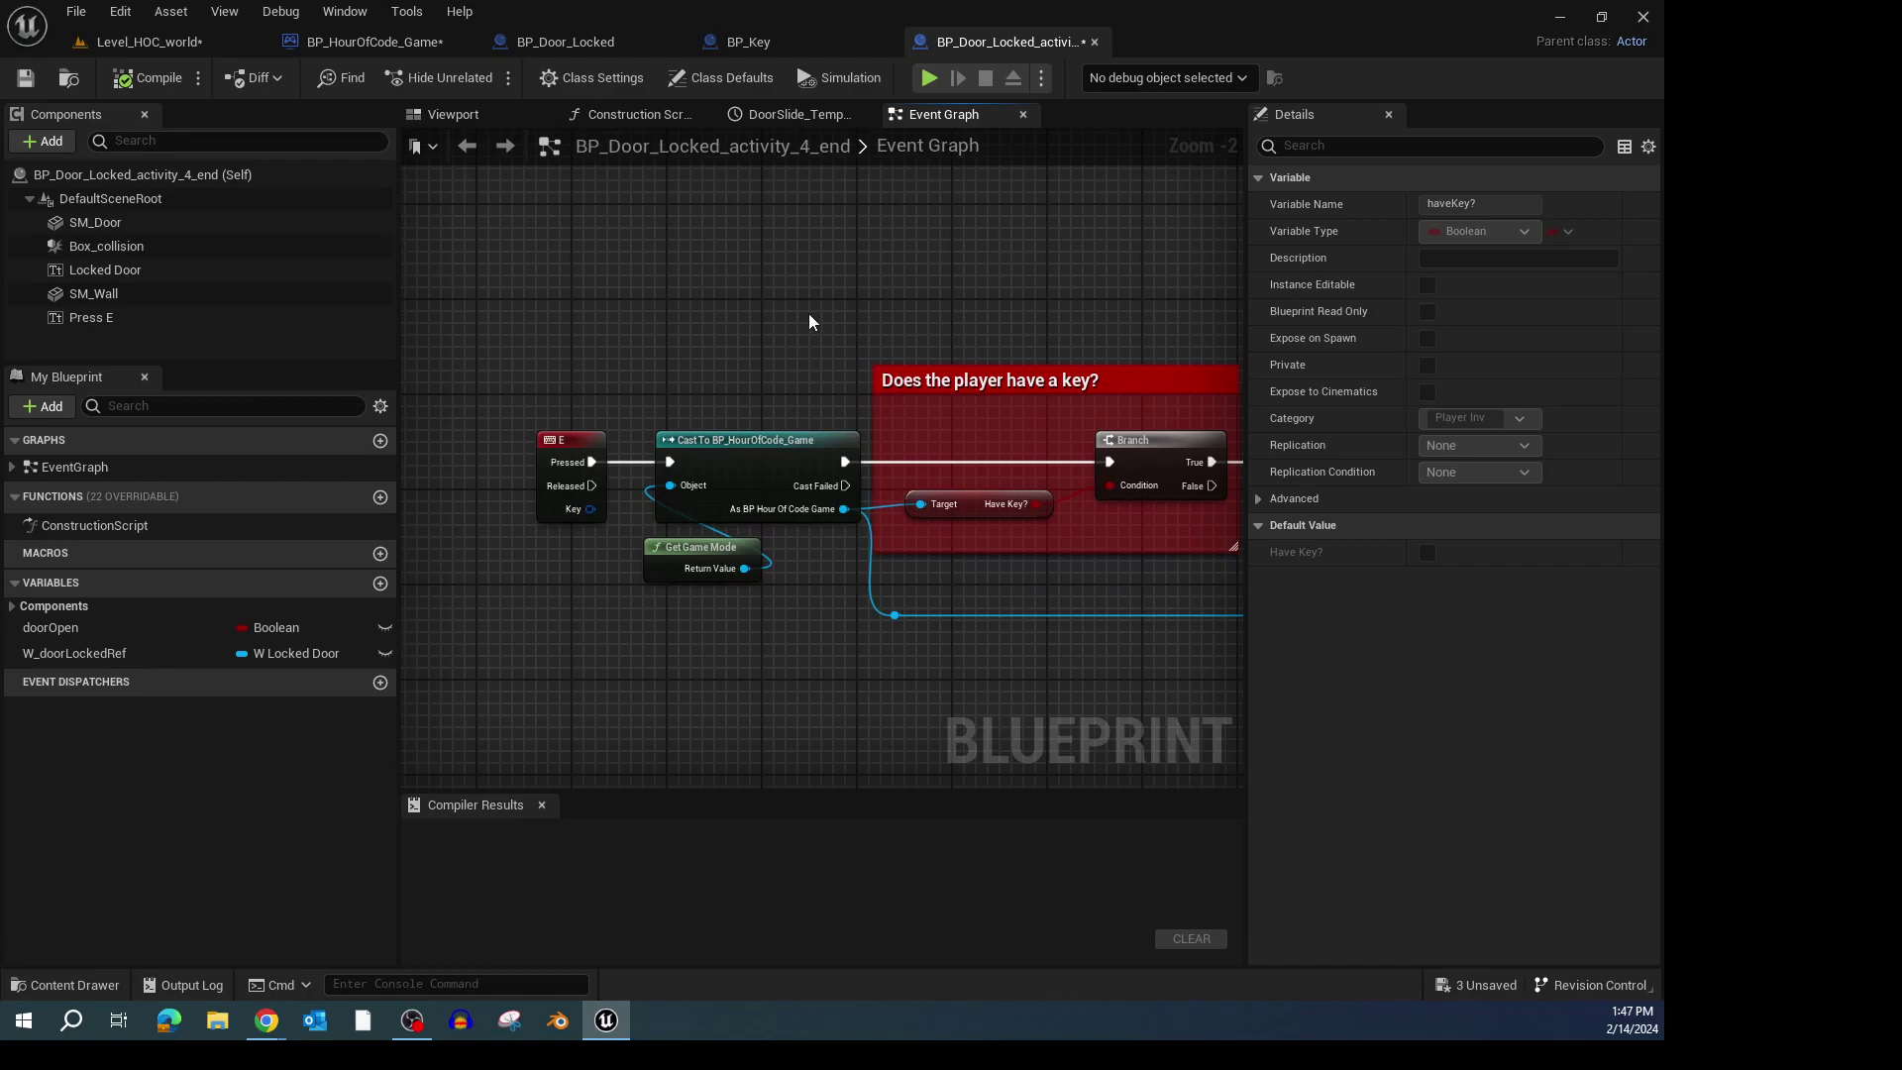
{"action": "scroll", "coordinate": [765, 342], "scroll_direction": "up", "scroll_amount": 2}
{"action": "right_click_drag", "start_coordinate": [694, 375], "coordinate": [780, 290]}
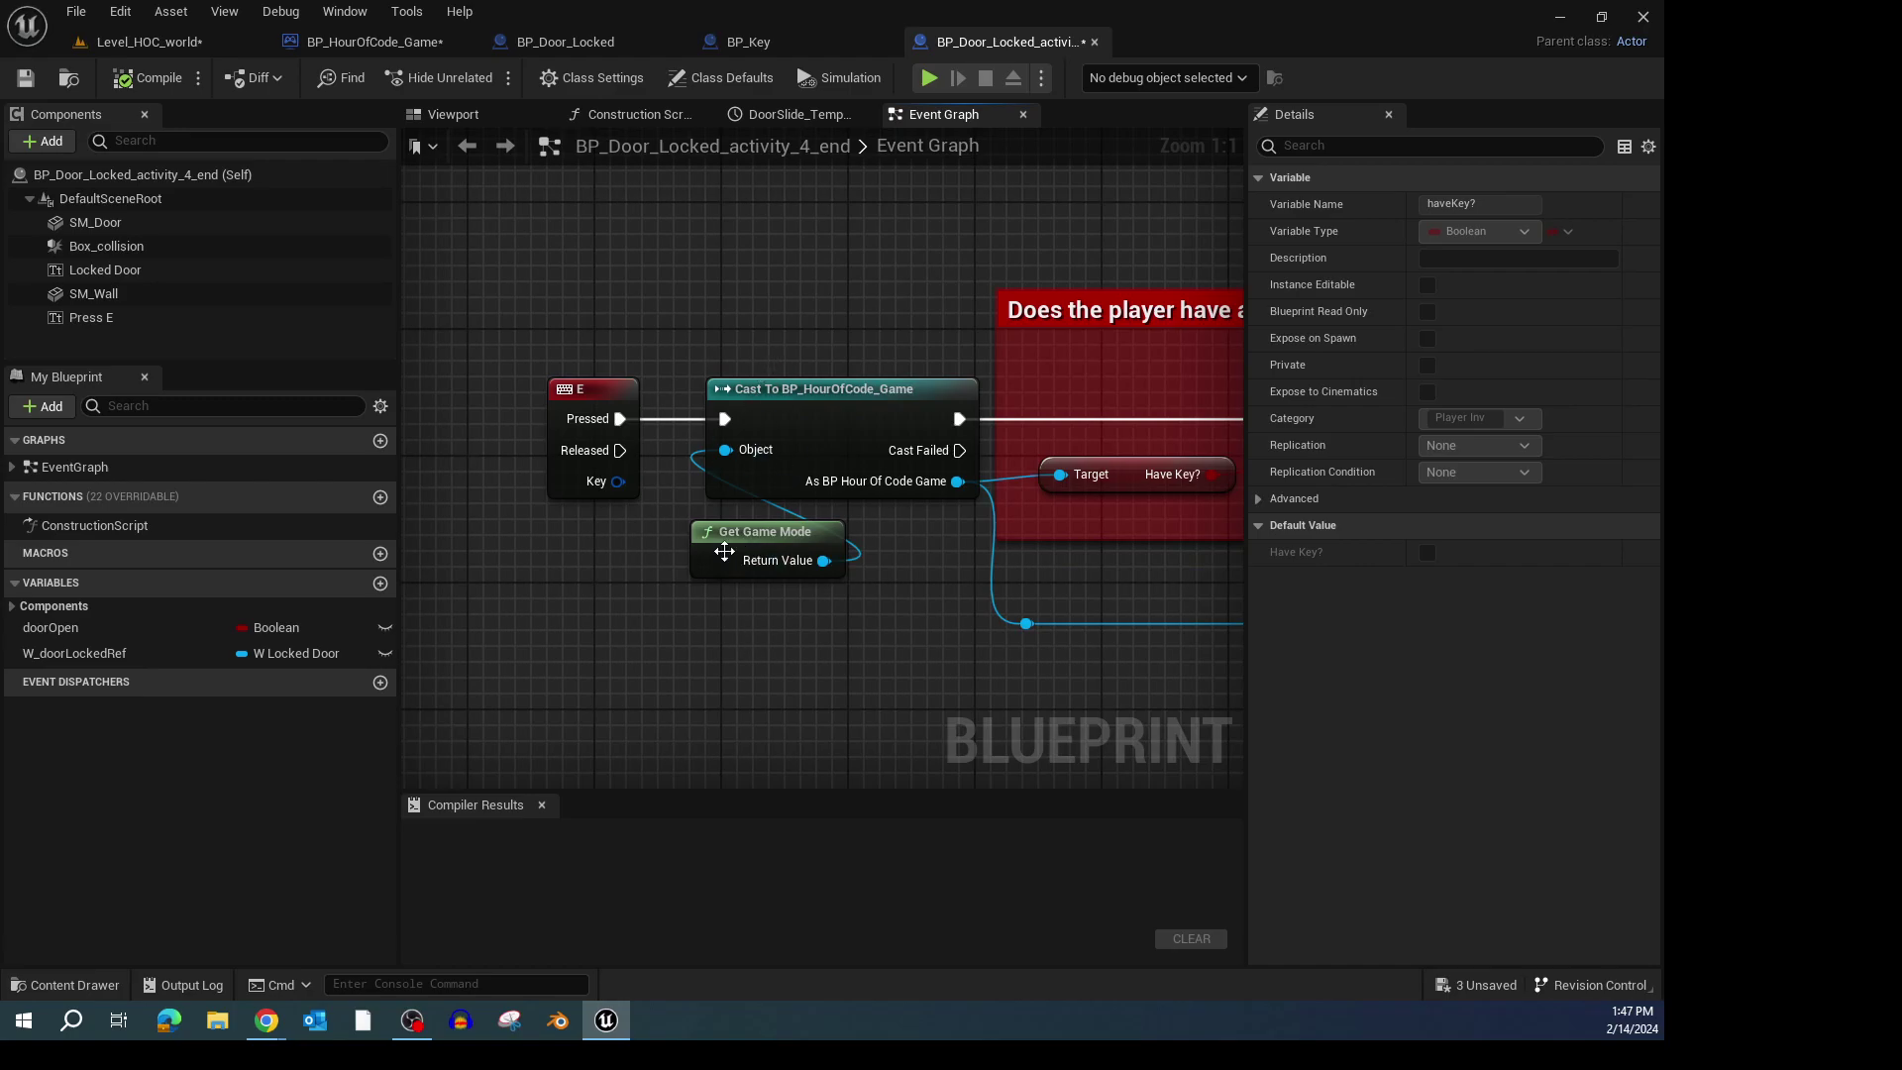
{"action": "right_click_drag", "start_coordinate": [893, 259], "coordinate": [567, 269]}
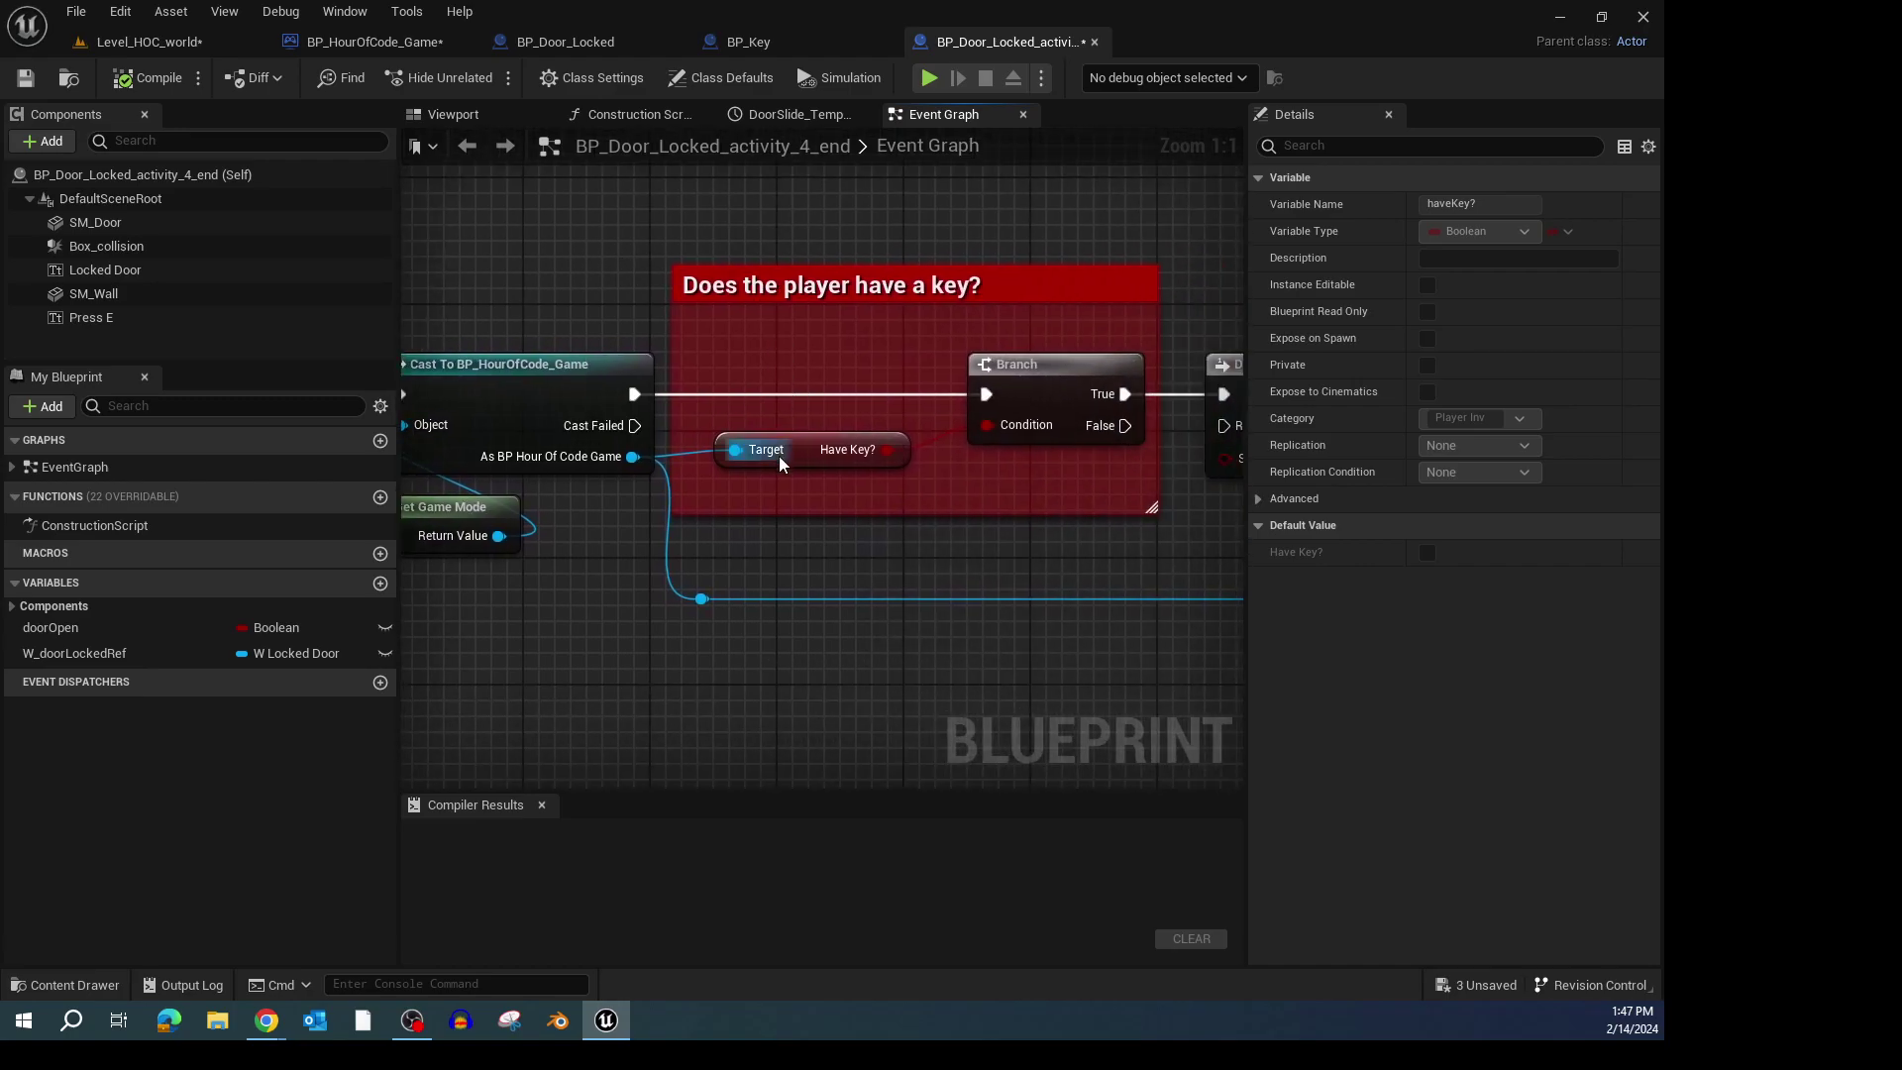
{"action": "mouse_move", "coordinate": [781, 451]}
{"action": "left_mouse_down"}
{"action": "mouse_move", "coordinate": [794, 470]}
{"action": "mouse_move", "coordinate": [767, 472]}
{"action": "left_mouse_up"}
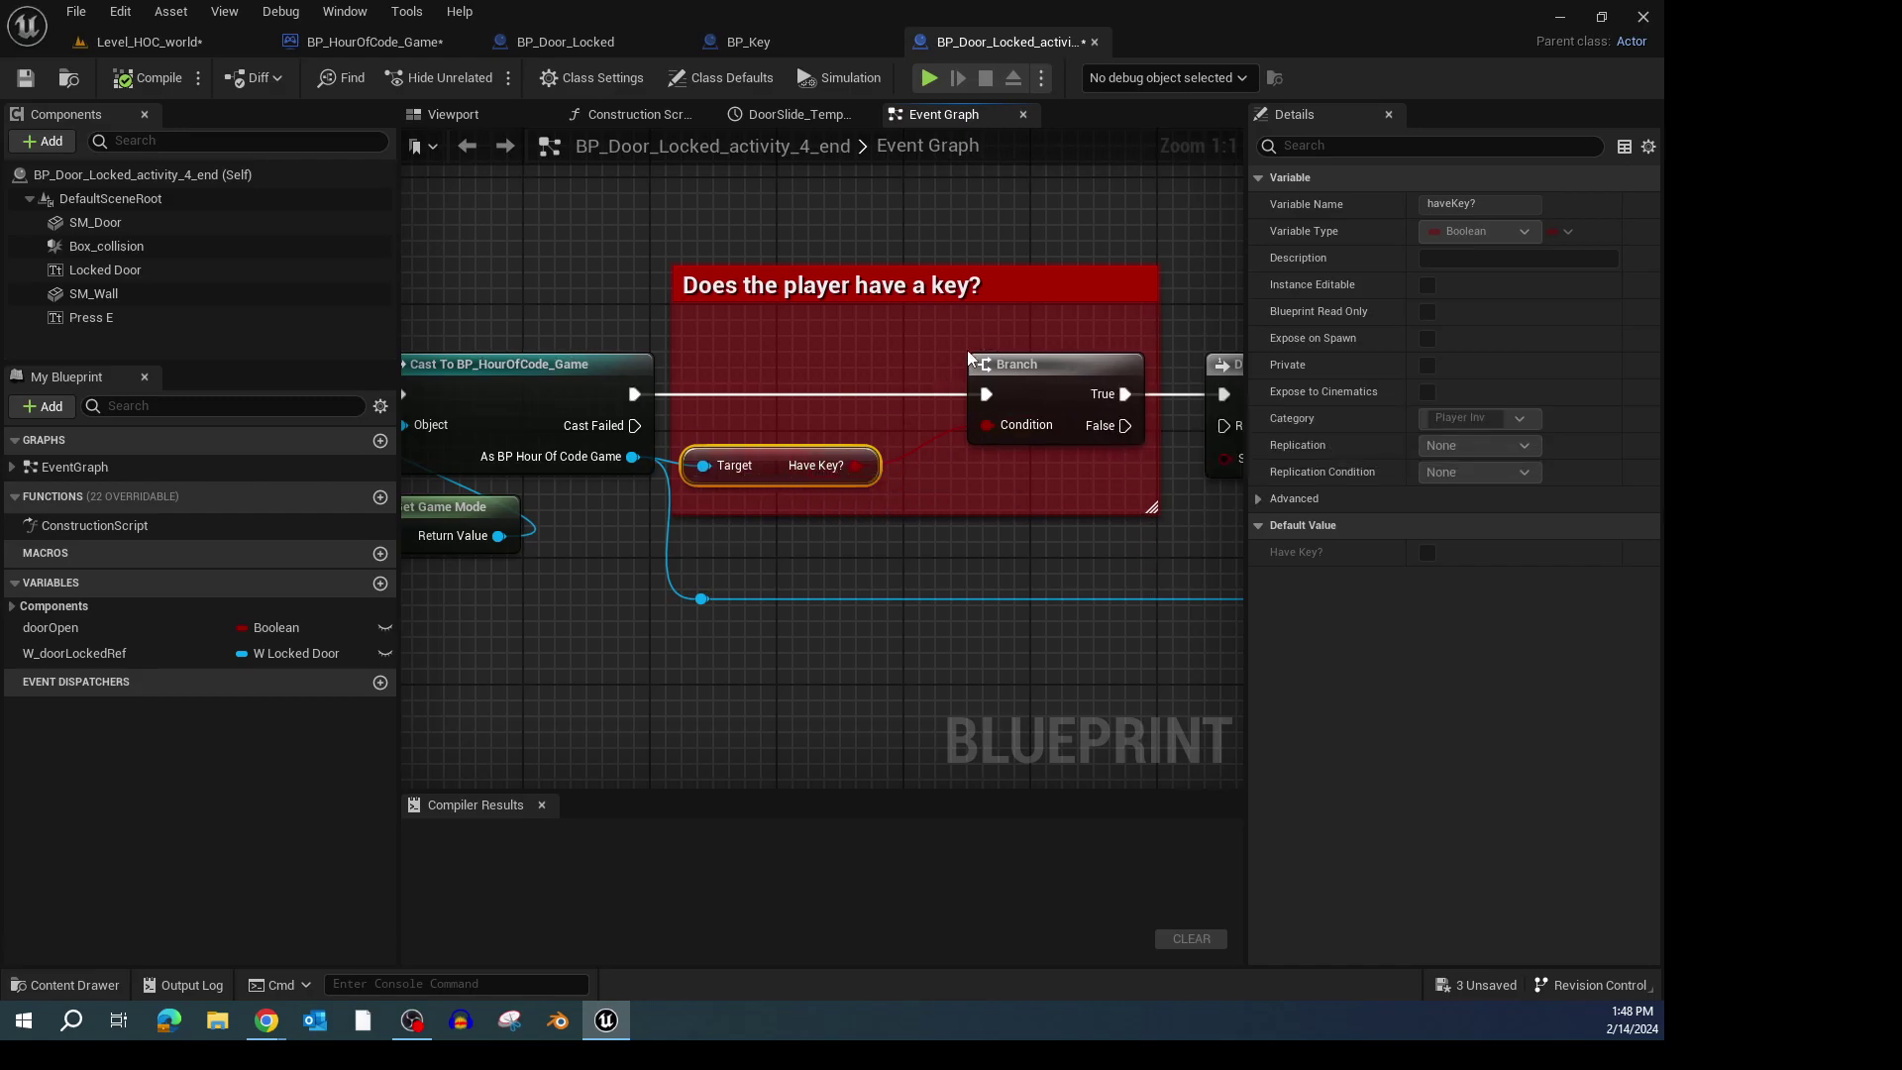
Examine the Do Once, "Use key/Take key out of inventory", Play Sound 2D and Door Animation nodes of the E key event
{"action": "right_click_drag", "start_coordinate": [1088, 218], "coordinate": [665, 204]}
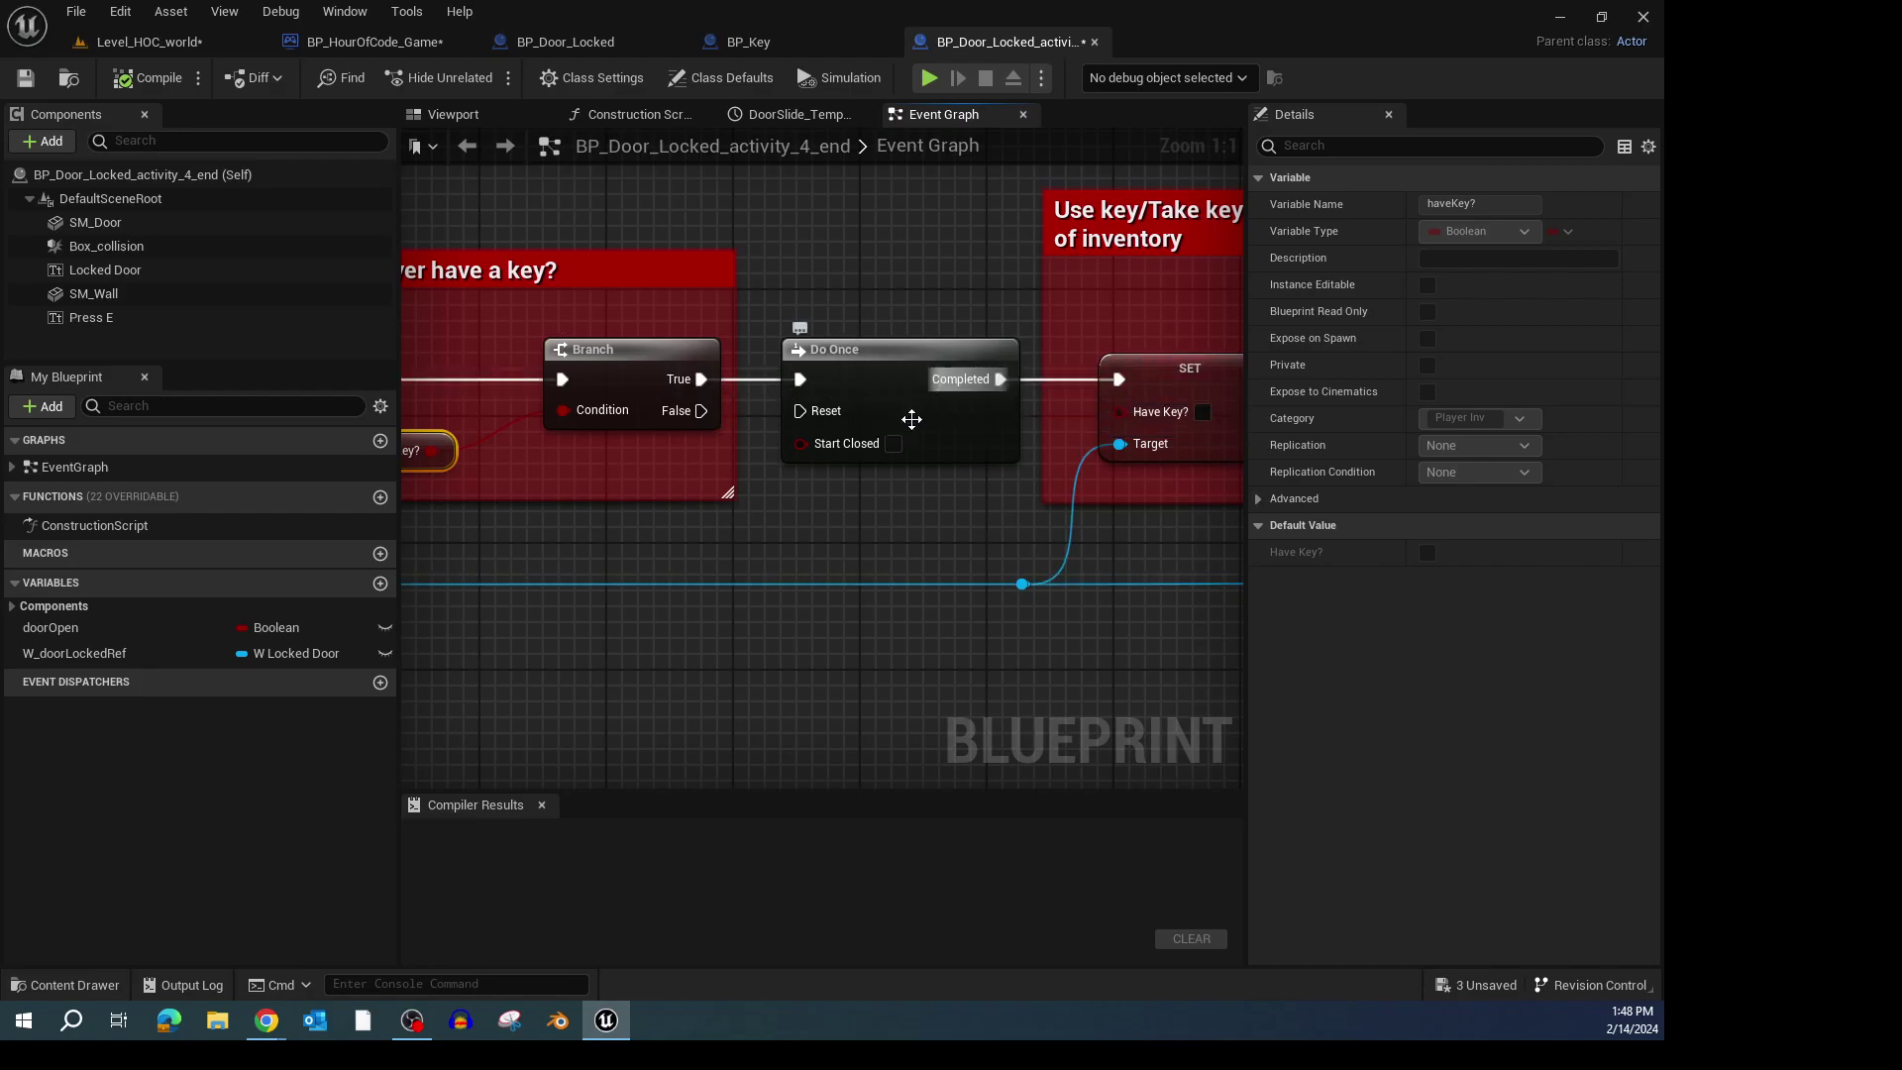
{"action": "right_click_drag", "start_coordinate": [942, 274], "coordinate": [573, 265]}
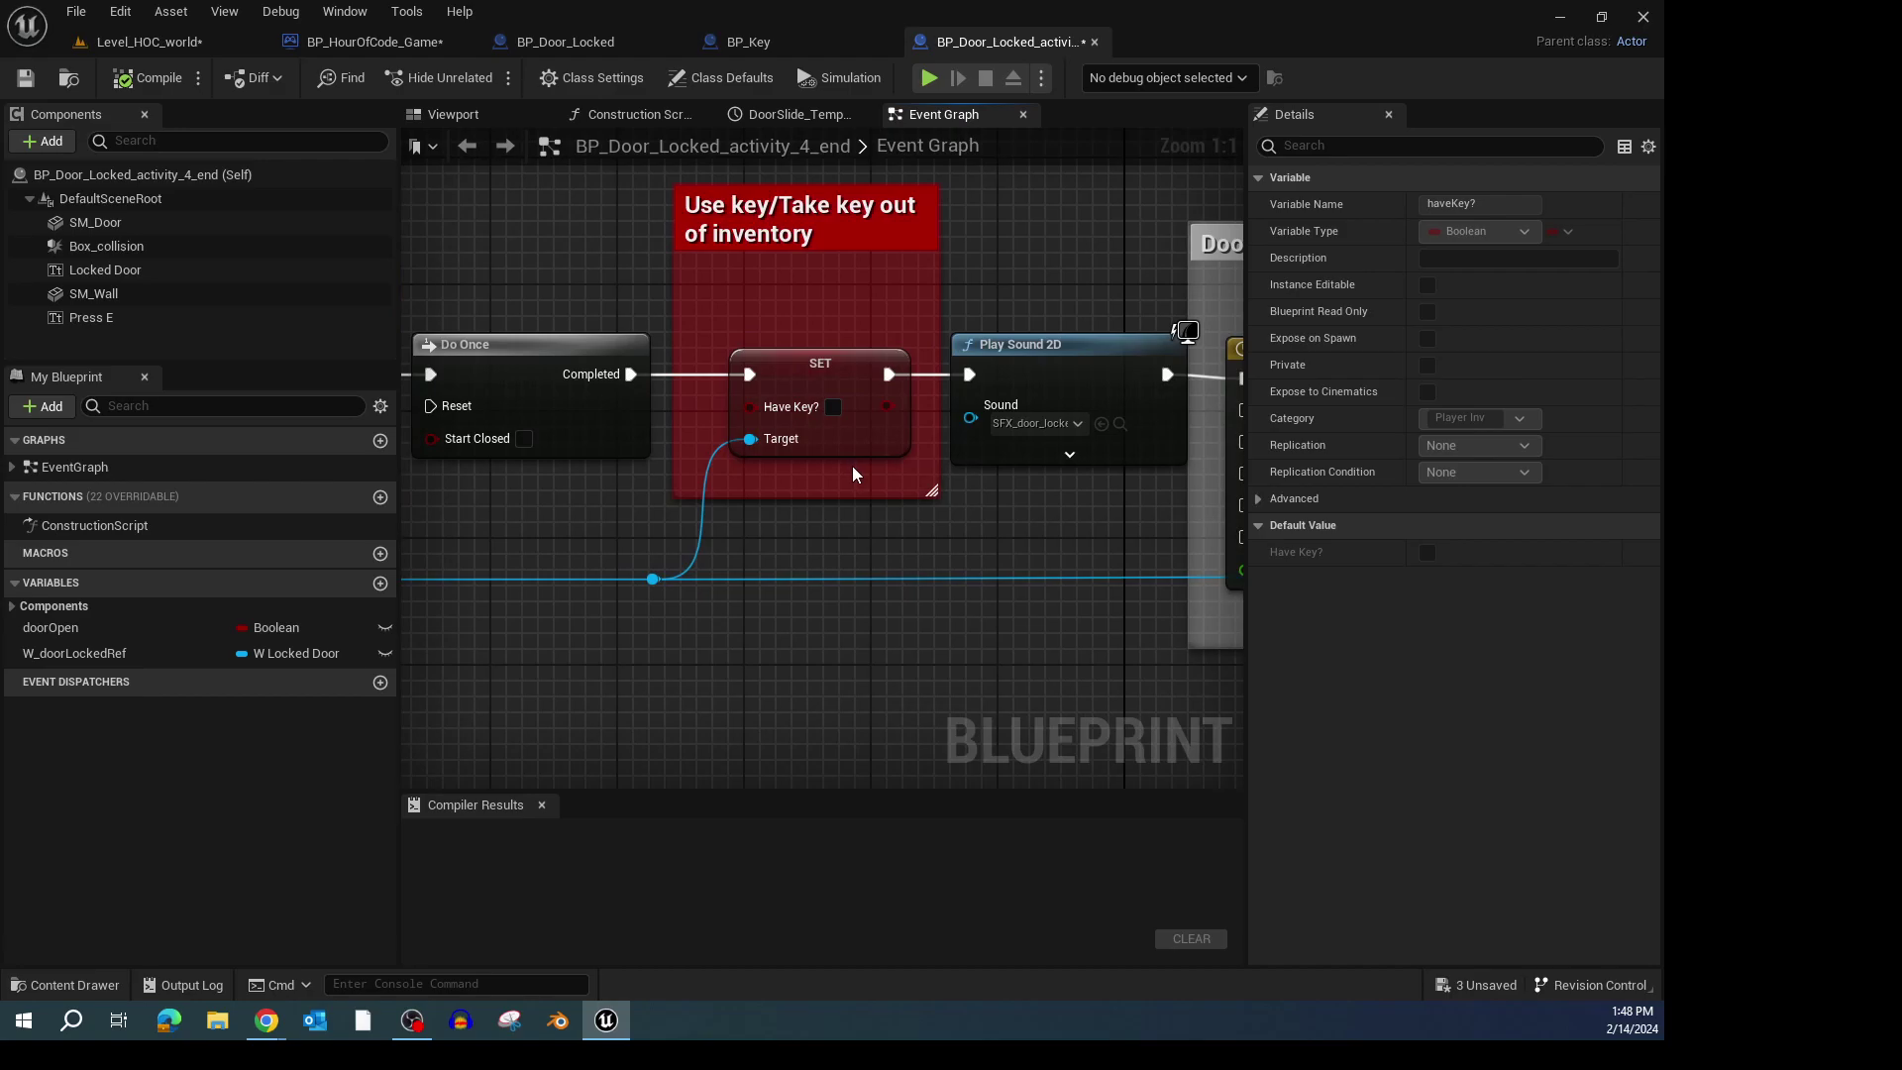
{"action": "right_click_drag", "start_coordinate": [1083, 281], "coordinate": [481, 230]}
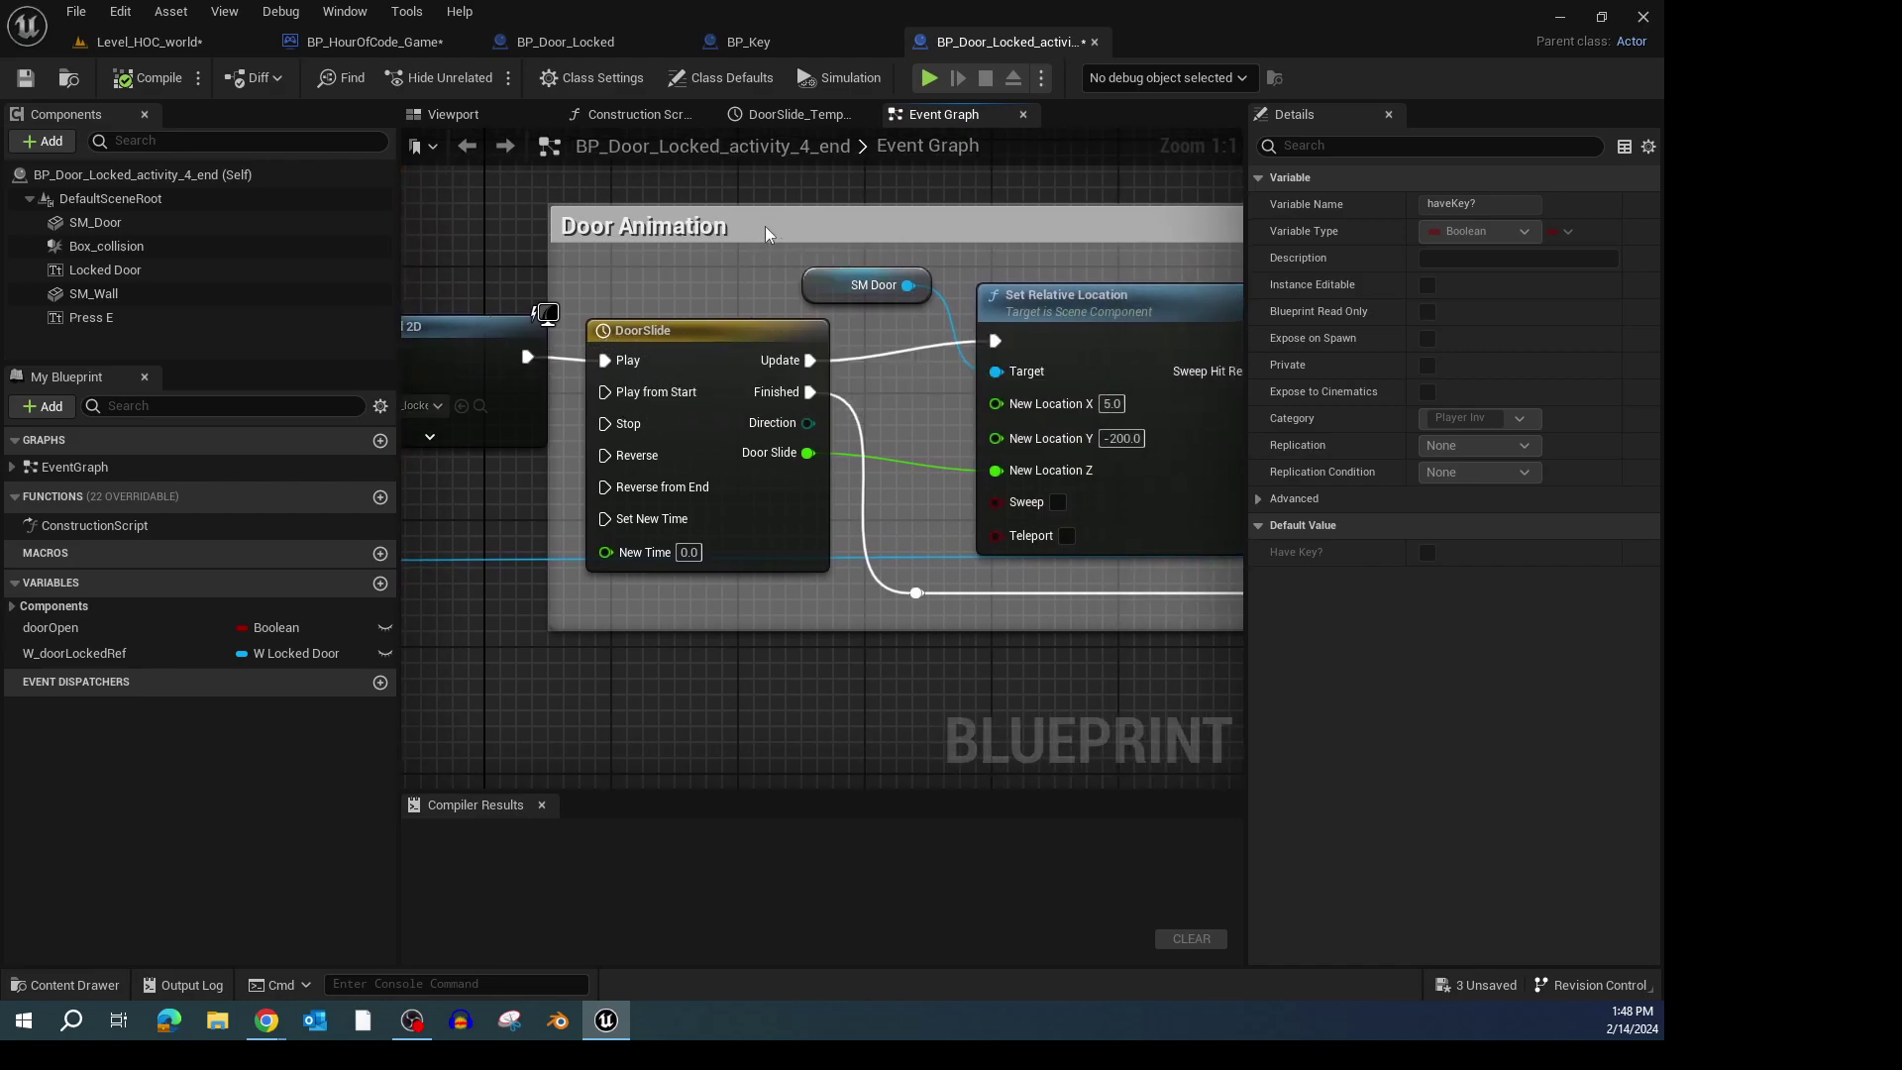
{"action": "right_click_drag", "start_coordinate": [875, 297], "coordinate": [780, 313]}
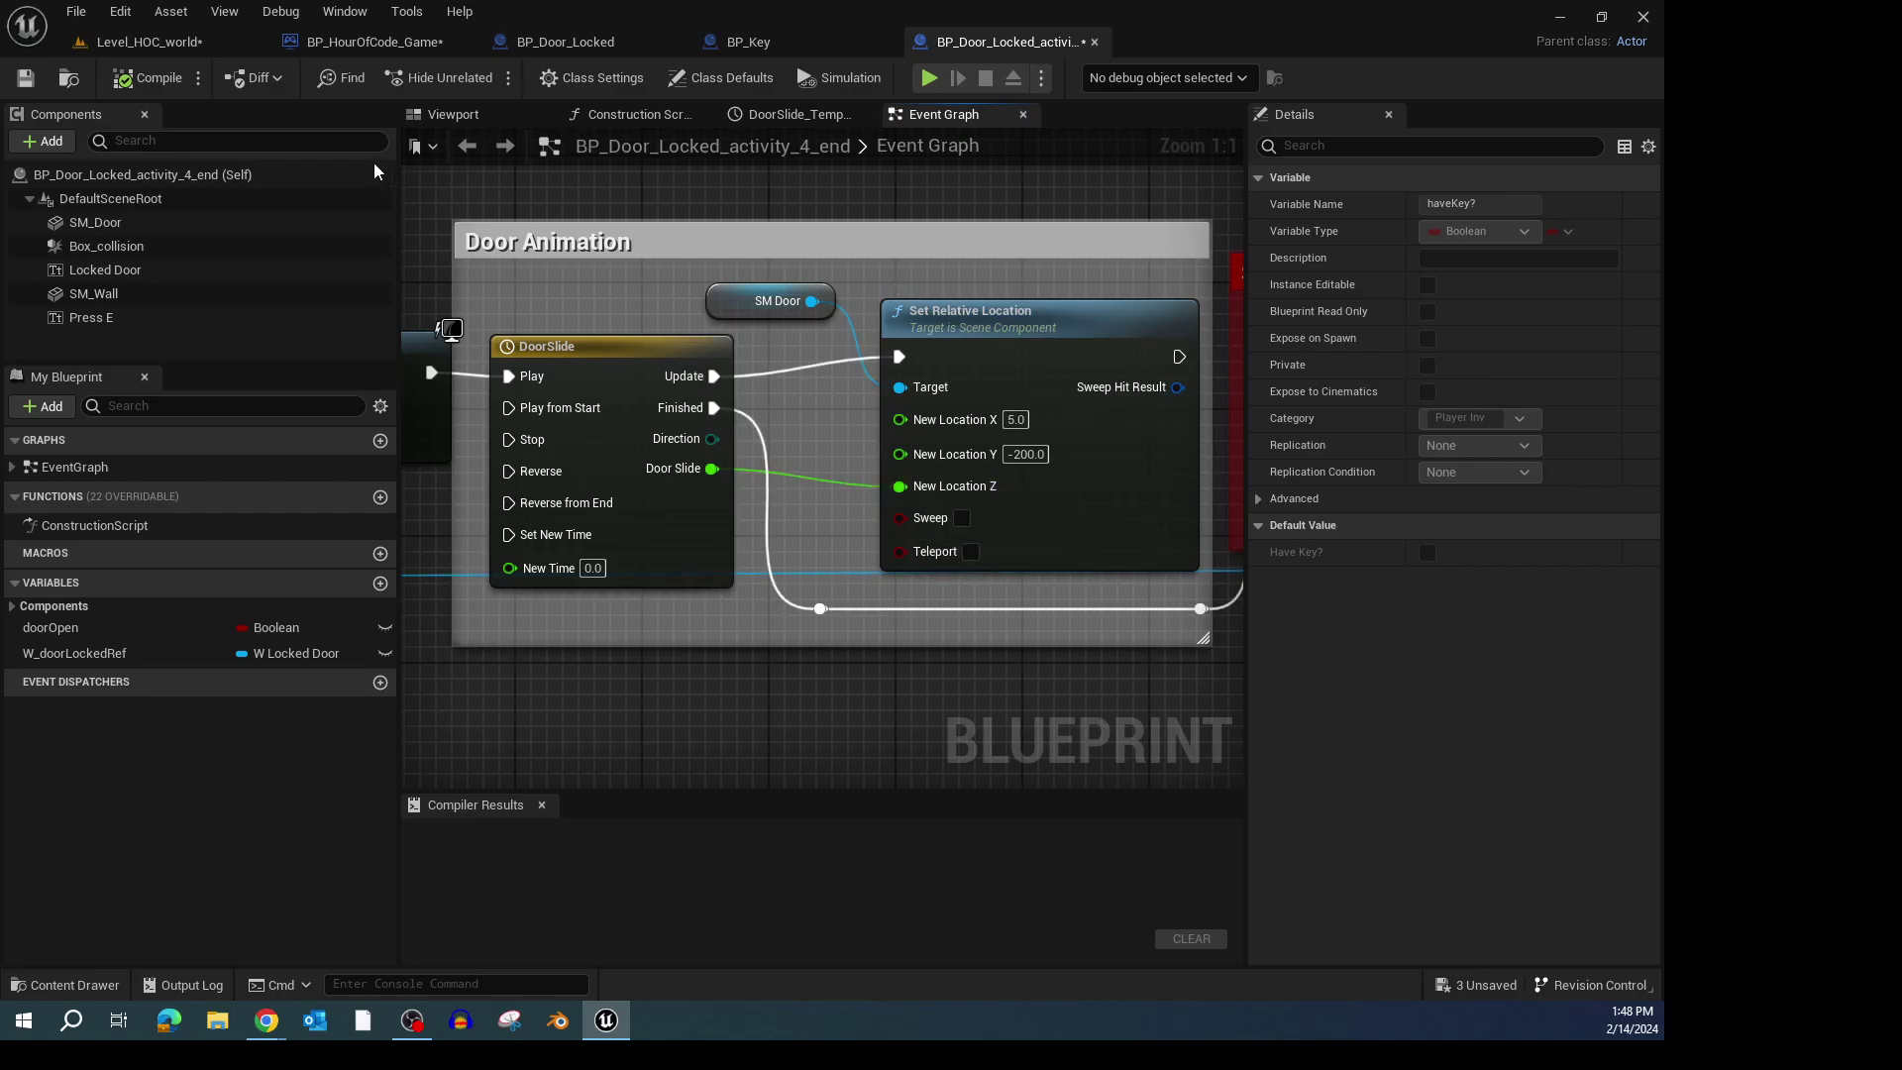
Switch to Level_HOC_world and view the locked door from inside the hall
{"action": "left_click", "coordinate": [203, 44]}
{"action": "scroll", "coordinate": [818, 513], "scroll_direction": "down", "scroll_amount": 3}
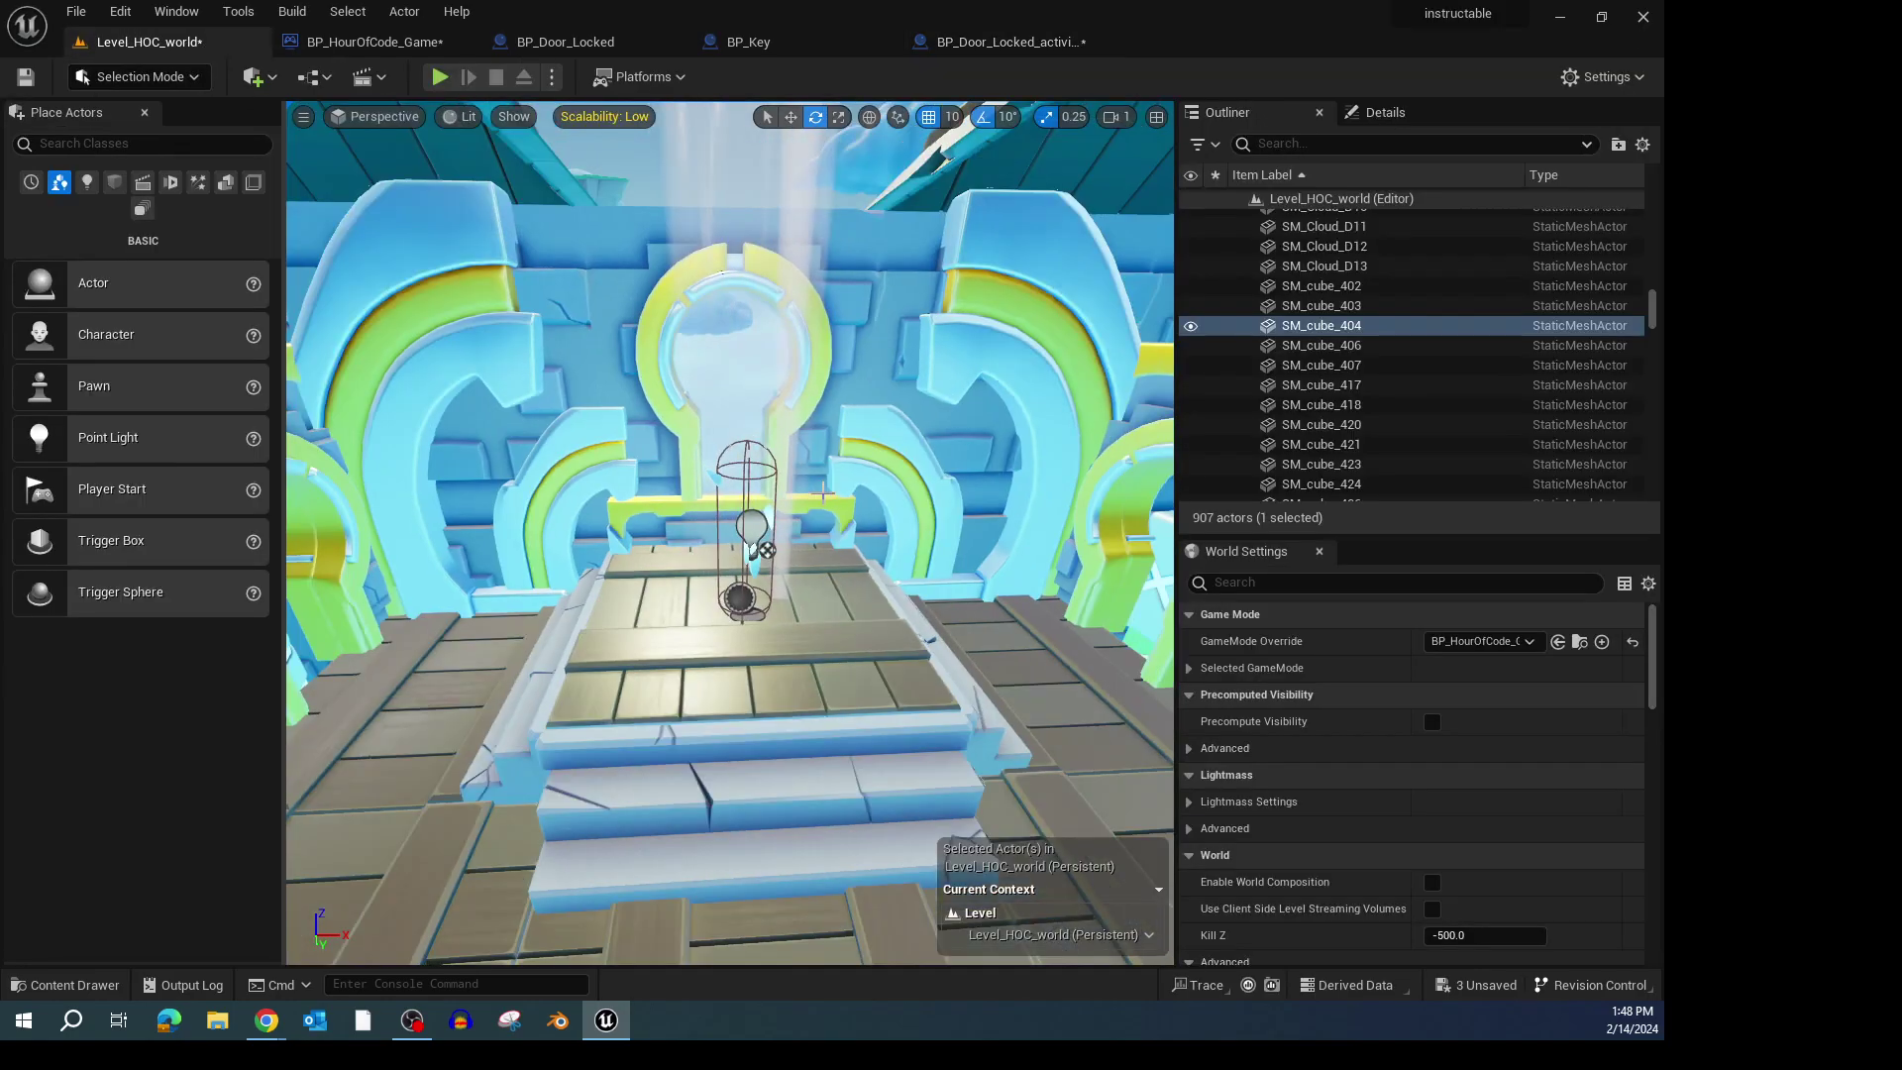
{"action": "right_click_drag", "start_coordinate": [818, 513], "coordinate": [810, 608]}
{"action": "scroll", "coordinate": [809, 608], "scroll_direction": "up", "scroll_amount": 5}
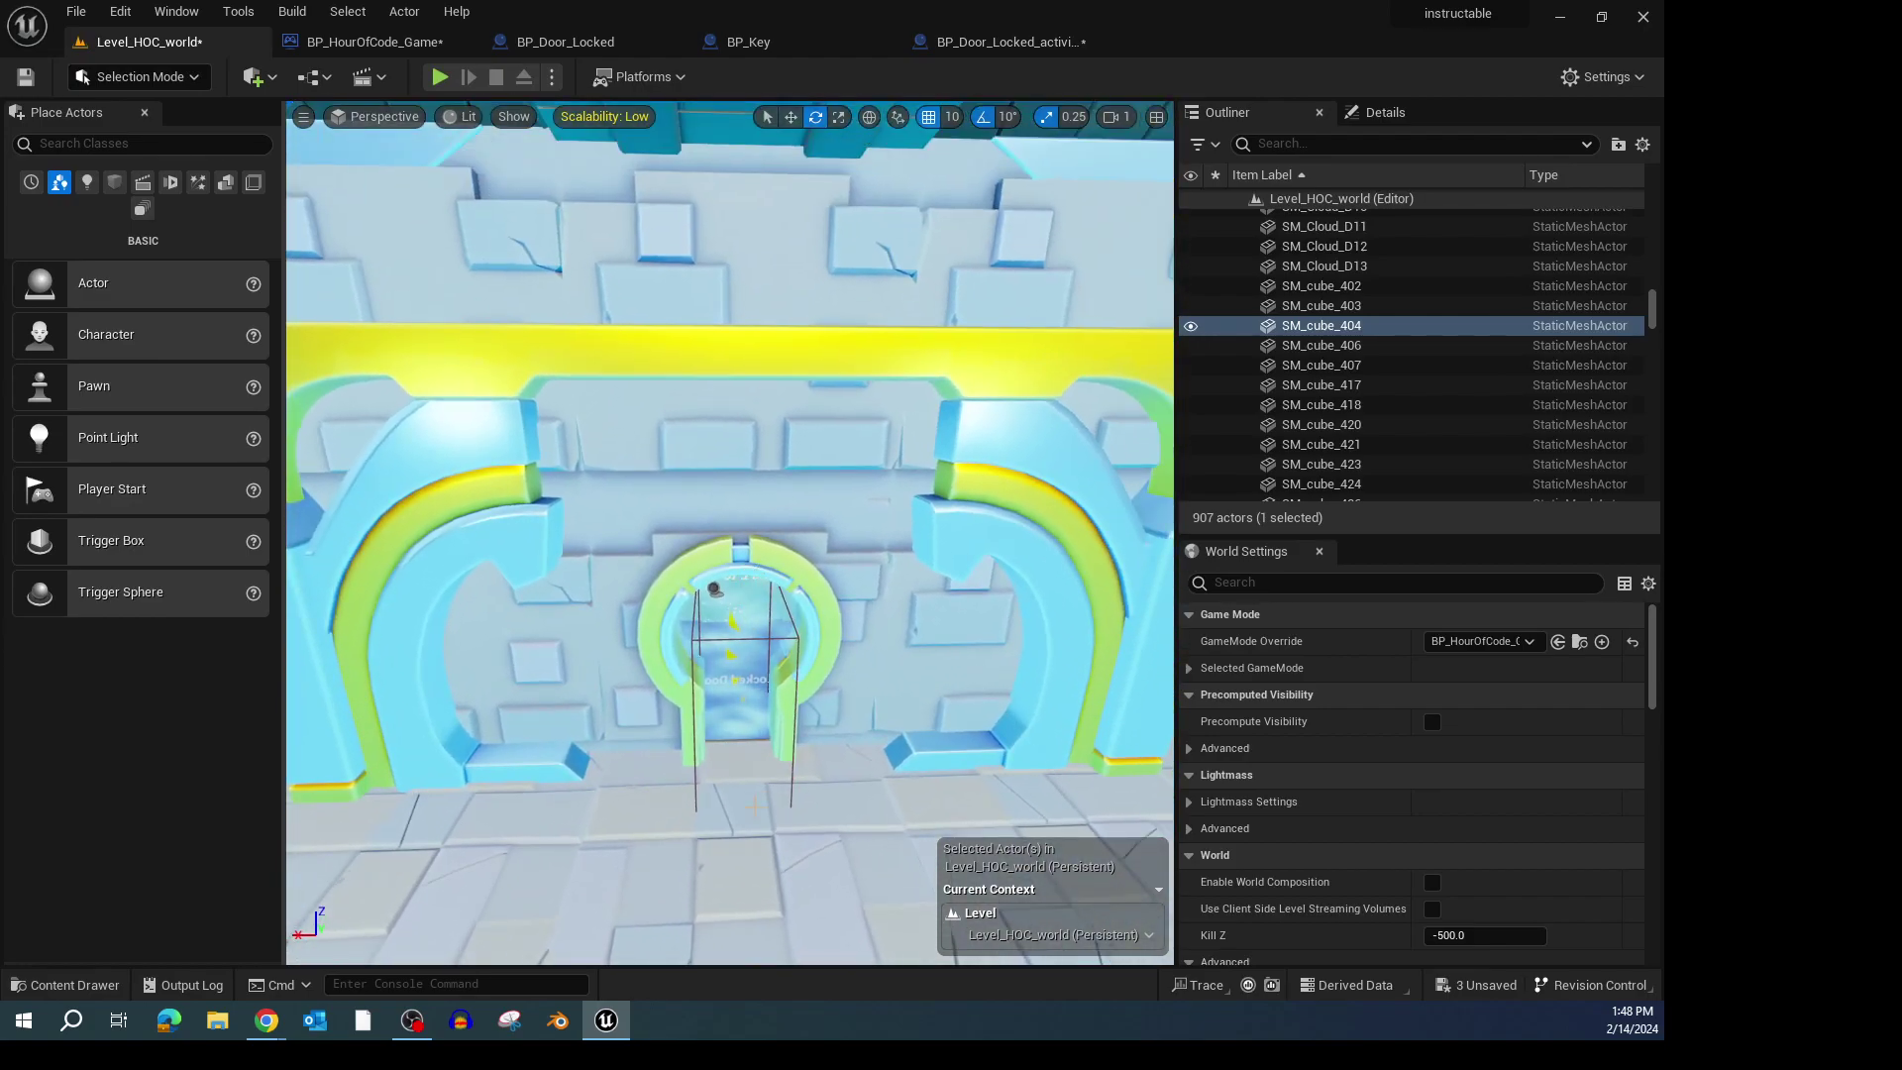
Return to BP_Door_Locked_activity_4_end and examine the "Set door as open", "Is the door open?" and key icon sections
{"action": "left_click", "coordinate": [972, 44]}
{"action": "right_click_drag", "start_coordinate": [1087, 255], "coordinate": [656, 261]}
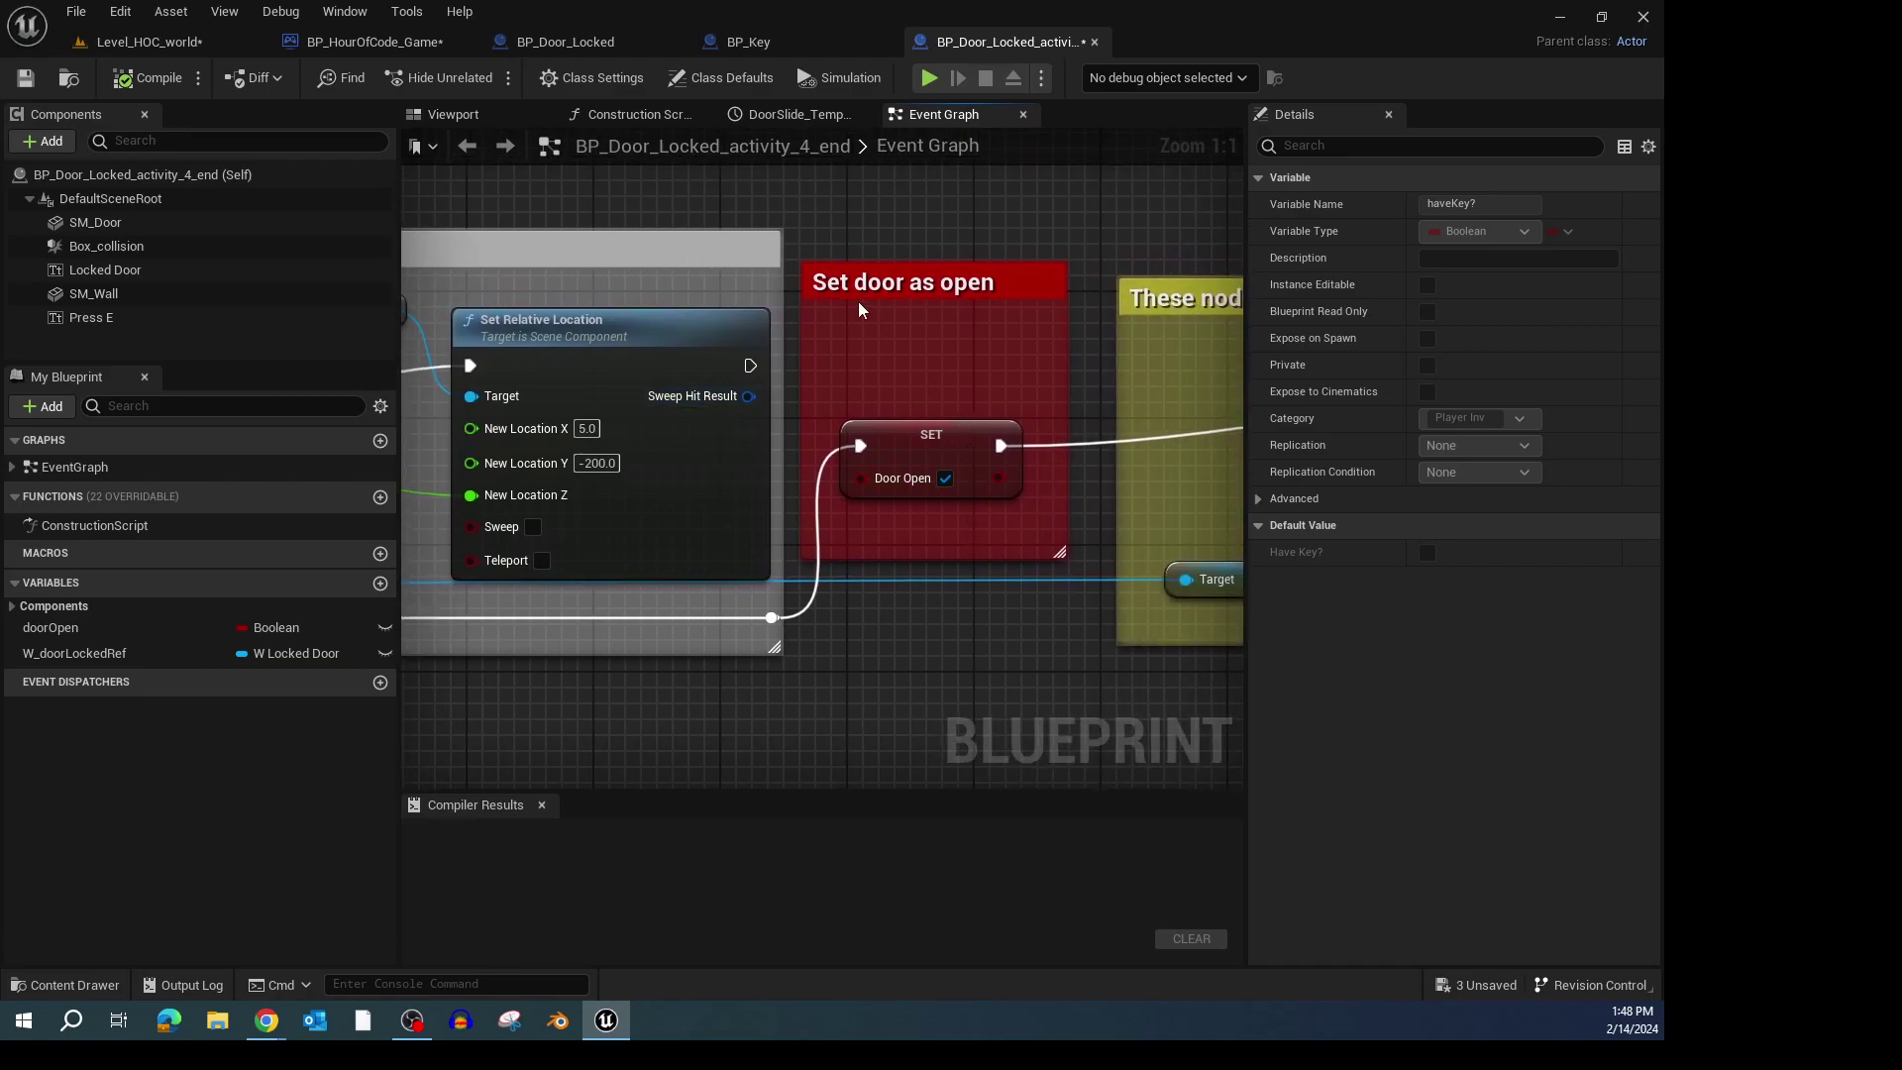
{"action": "scroll", "coordinate": [783, 193], "scroll_direction": "down", "scroll_amount": 2}
{"action": "right_click_drag", "start_coordinate": [539, 383], "coordinate": [1089, 540]}
{"action": "right_click_drag", "start_coordinate": [540, 610], "coordinate": [855, 556]}
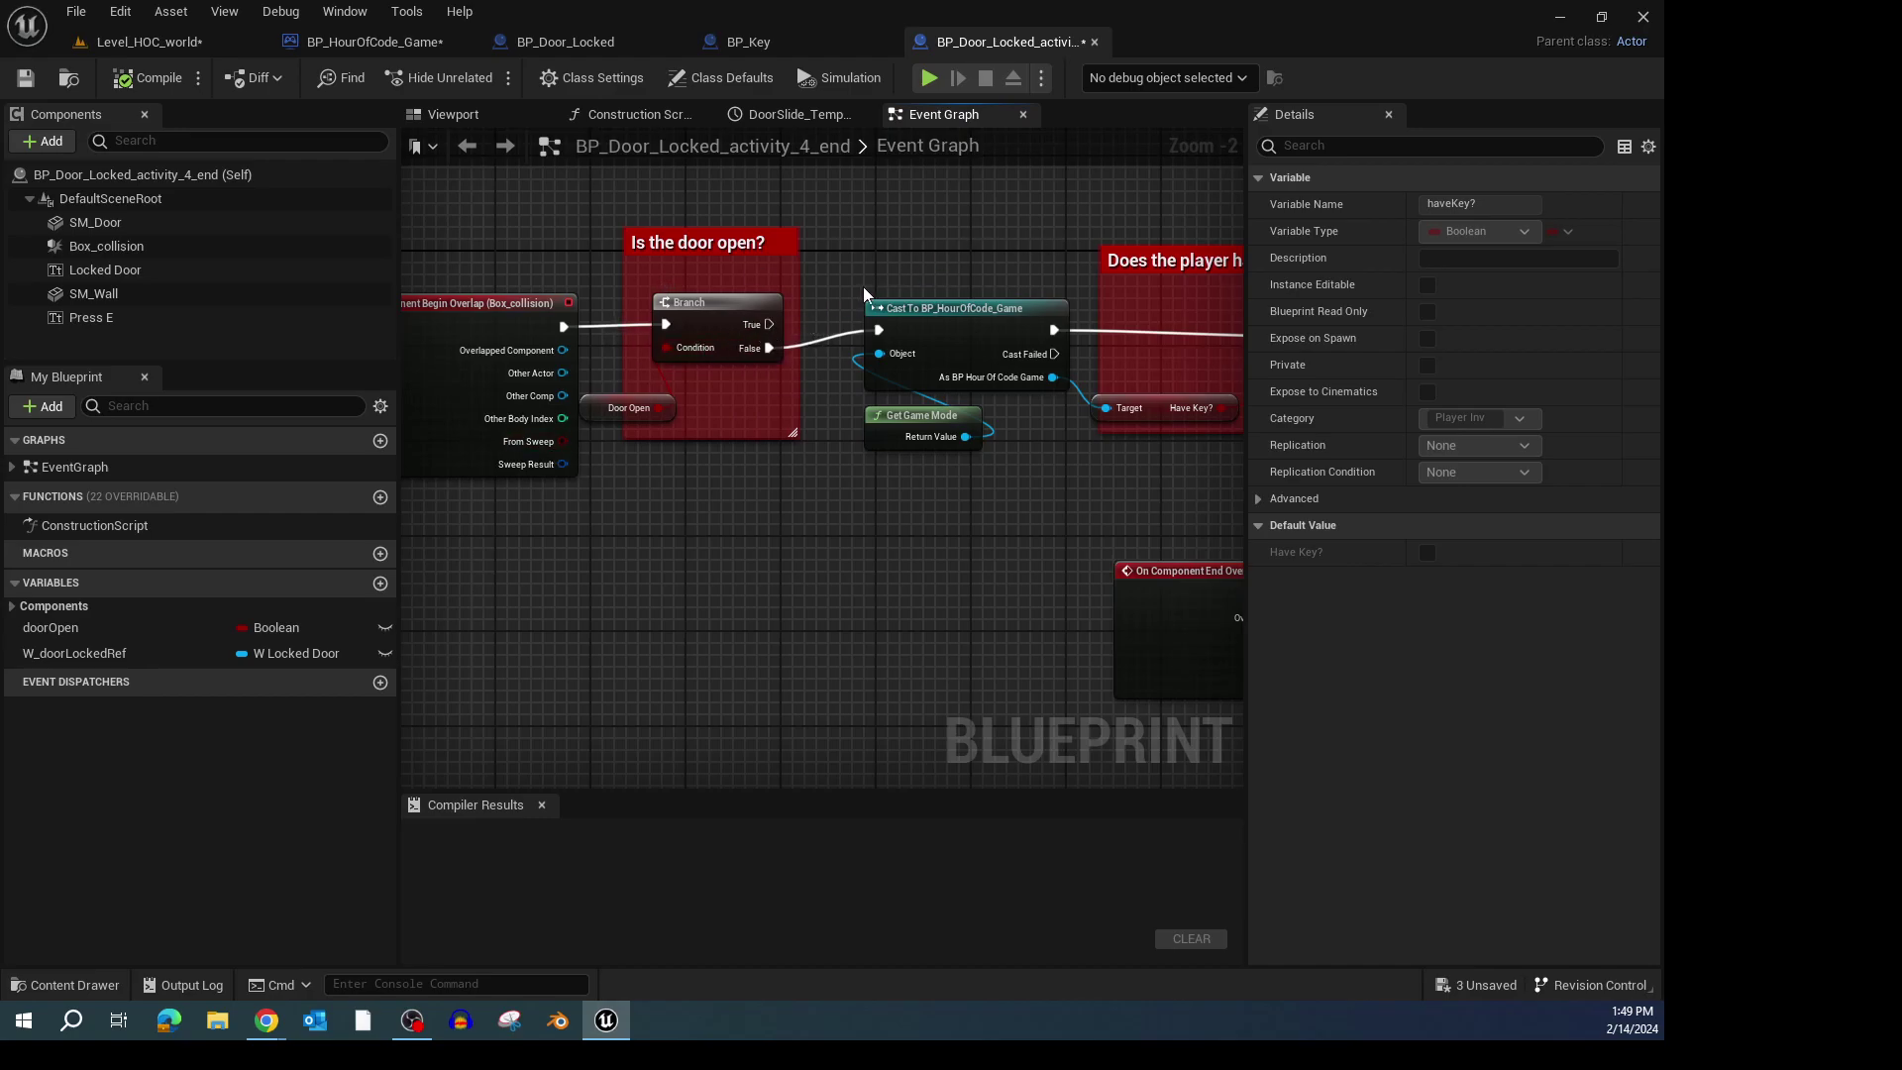
{"action": "right_click_drag", "start_coordinate": [1049, 601], "coordinate": [538, 557]}
{"action": "right_click_drag", "start_coordinate": [1072, 668], "coordinate": [793, 477]}
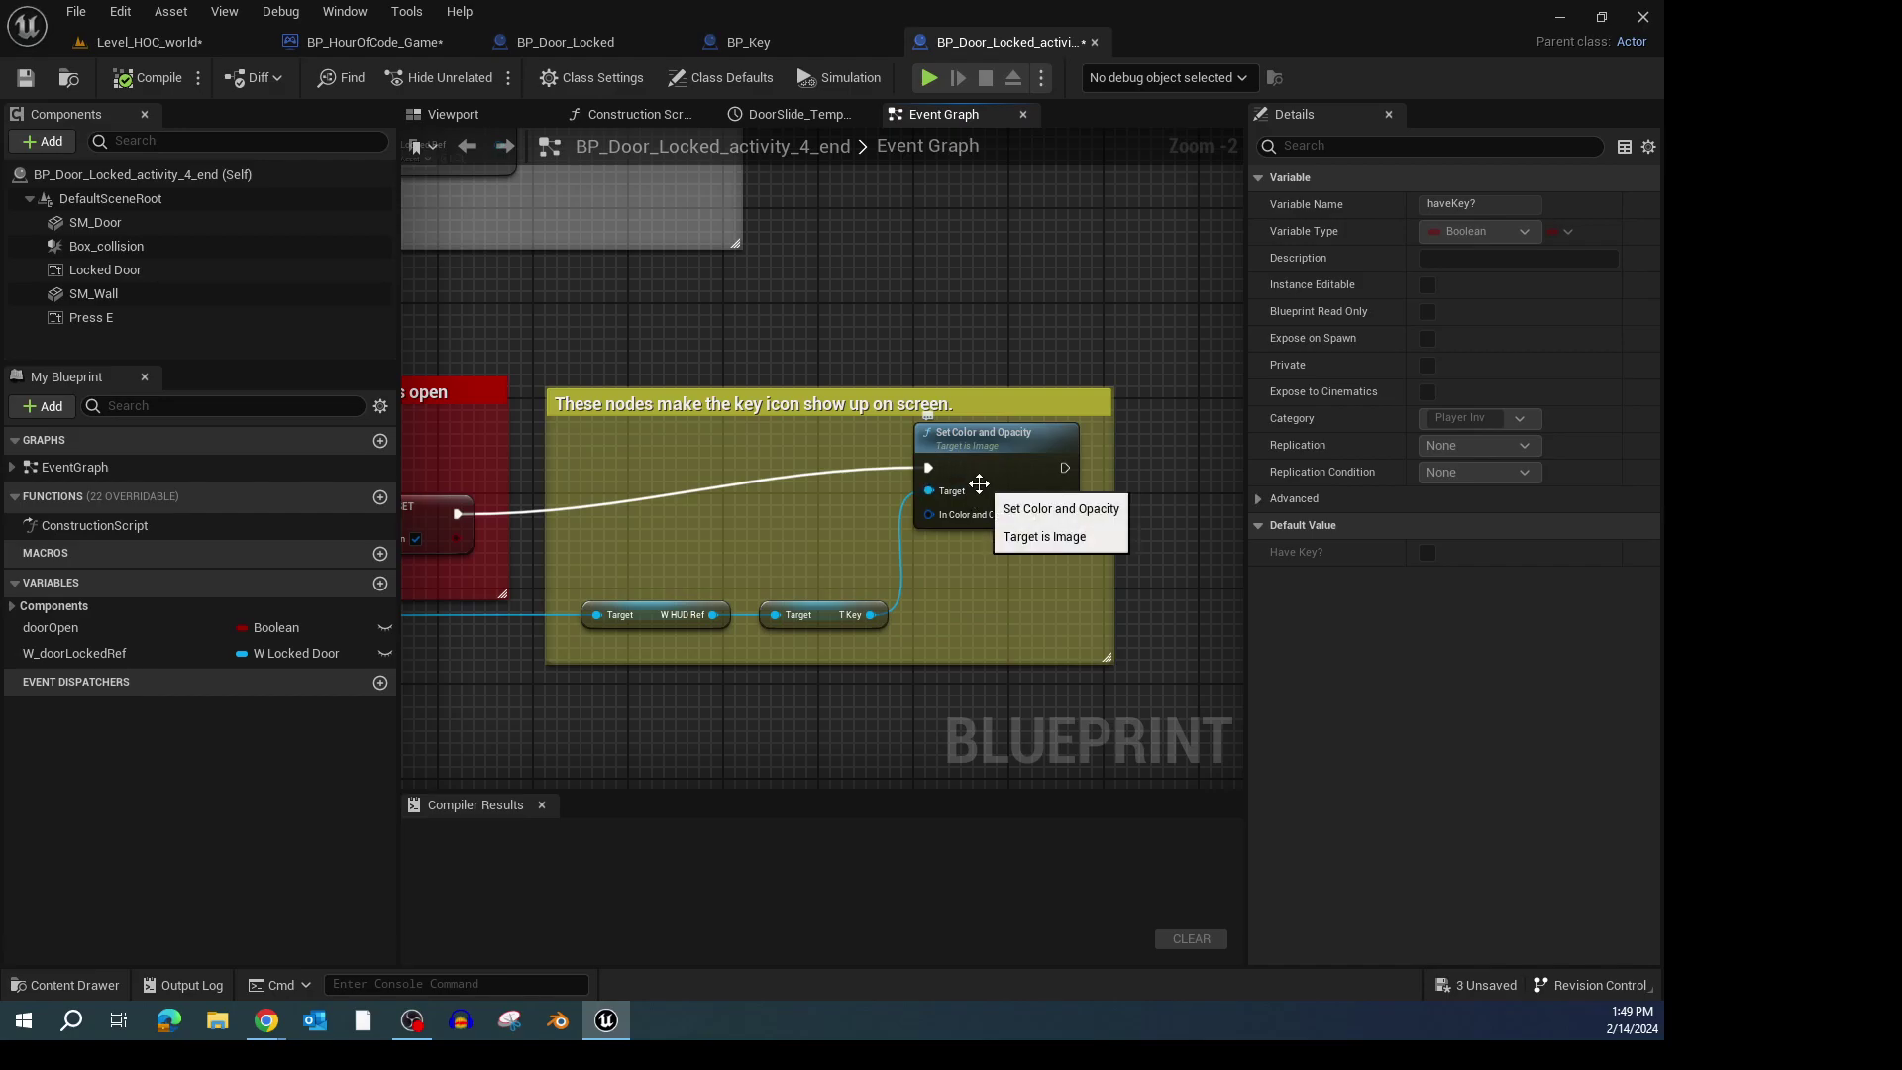
Play-test Level_HOC_world briefly from the hall floor facing the locked door, and quit the session
{"action": "left_click", "coordinate": [154, 45]}
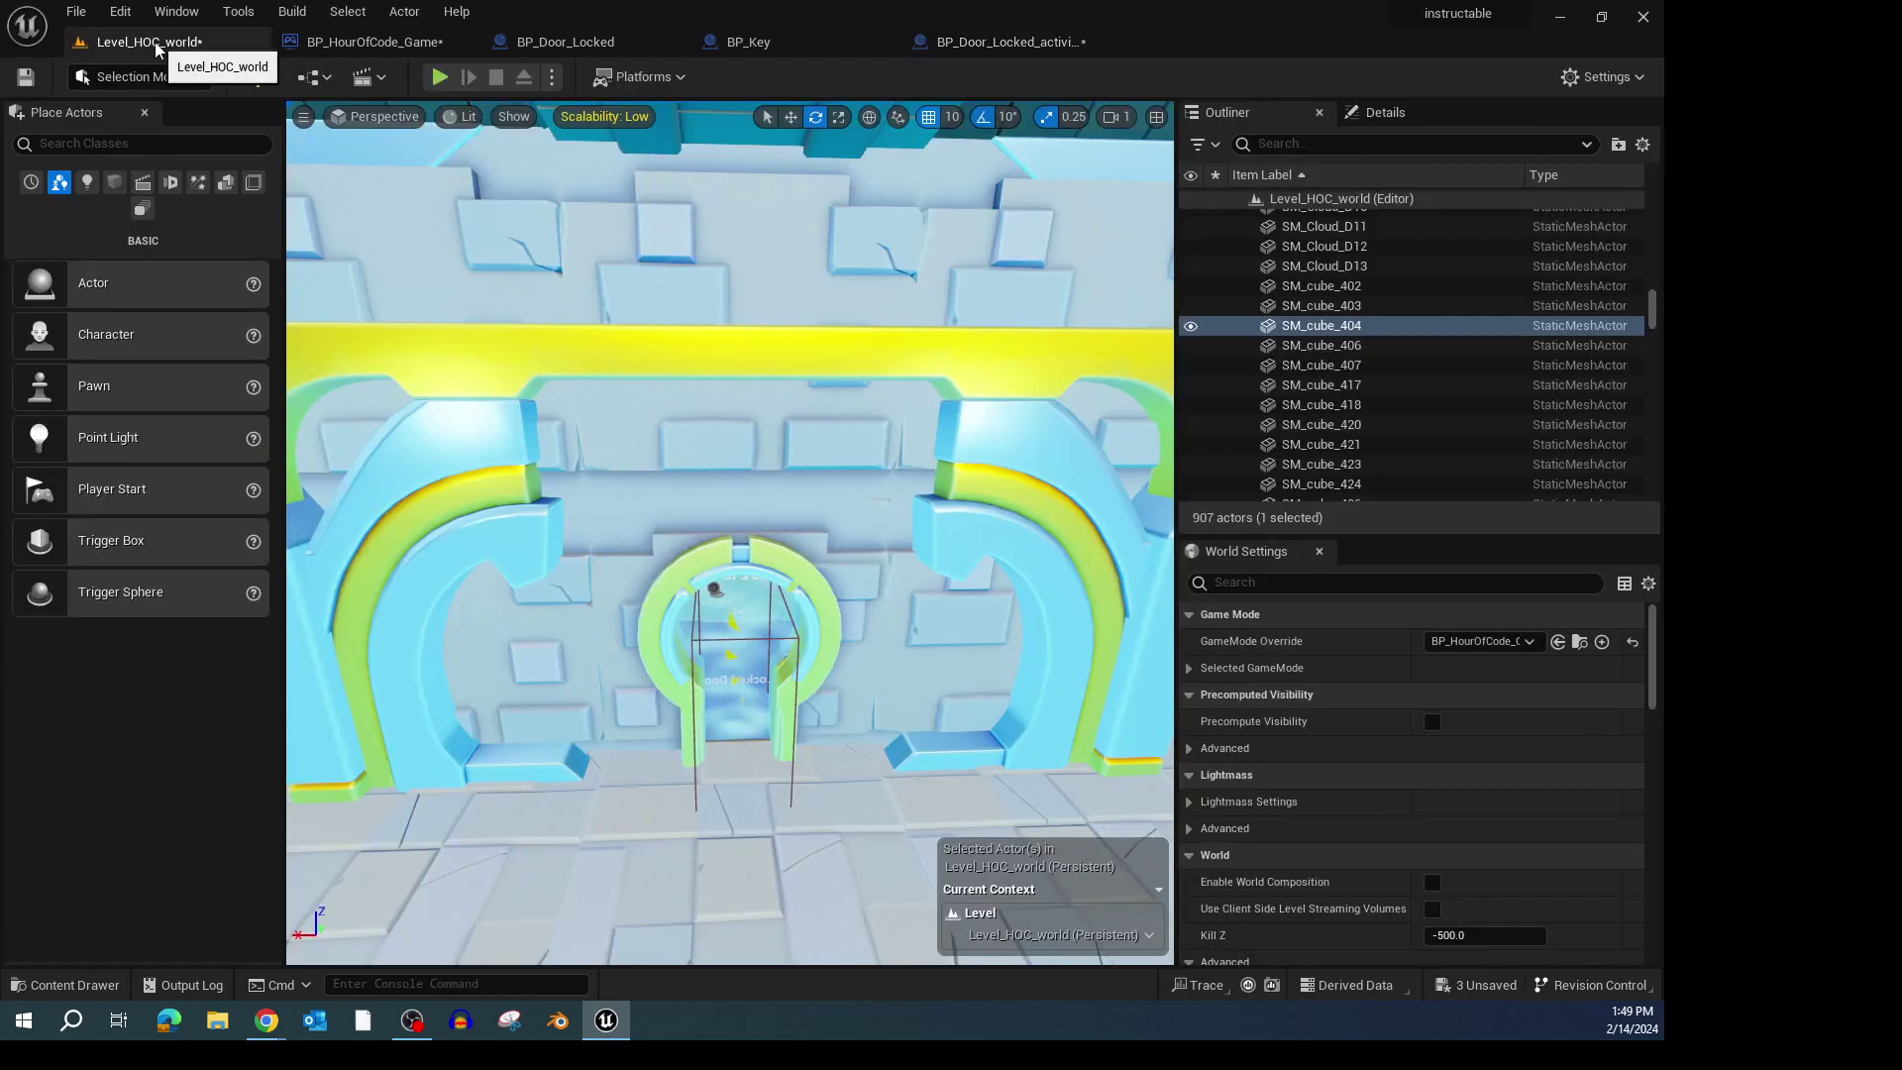
{"action": "scroll", "coordinate": [730, 535], "scroll_direction": "down", "scroll_amount": 5}
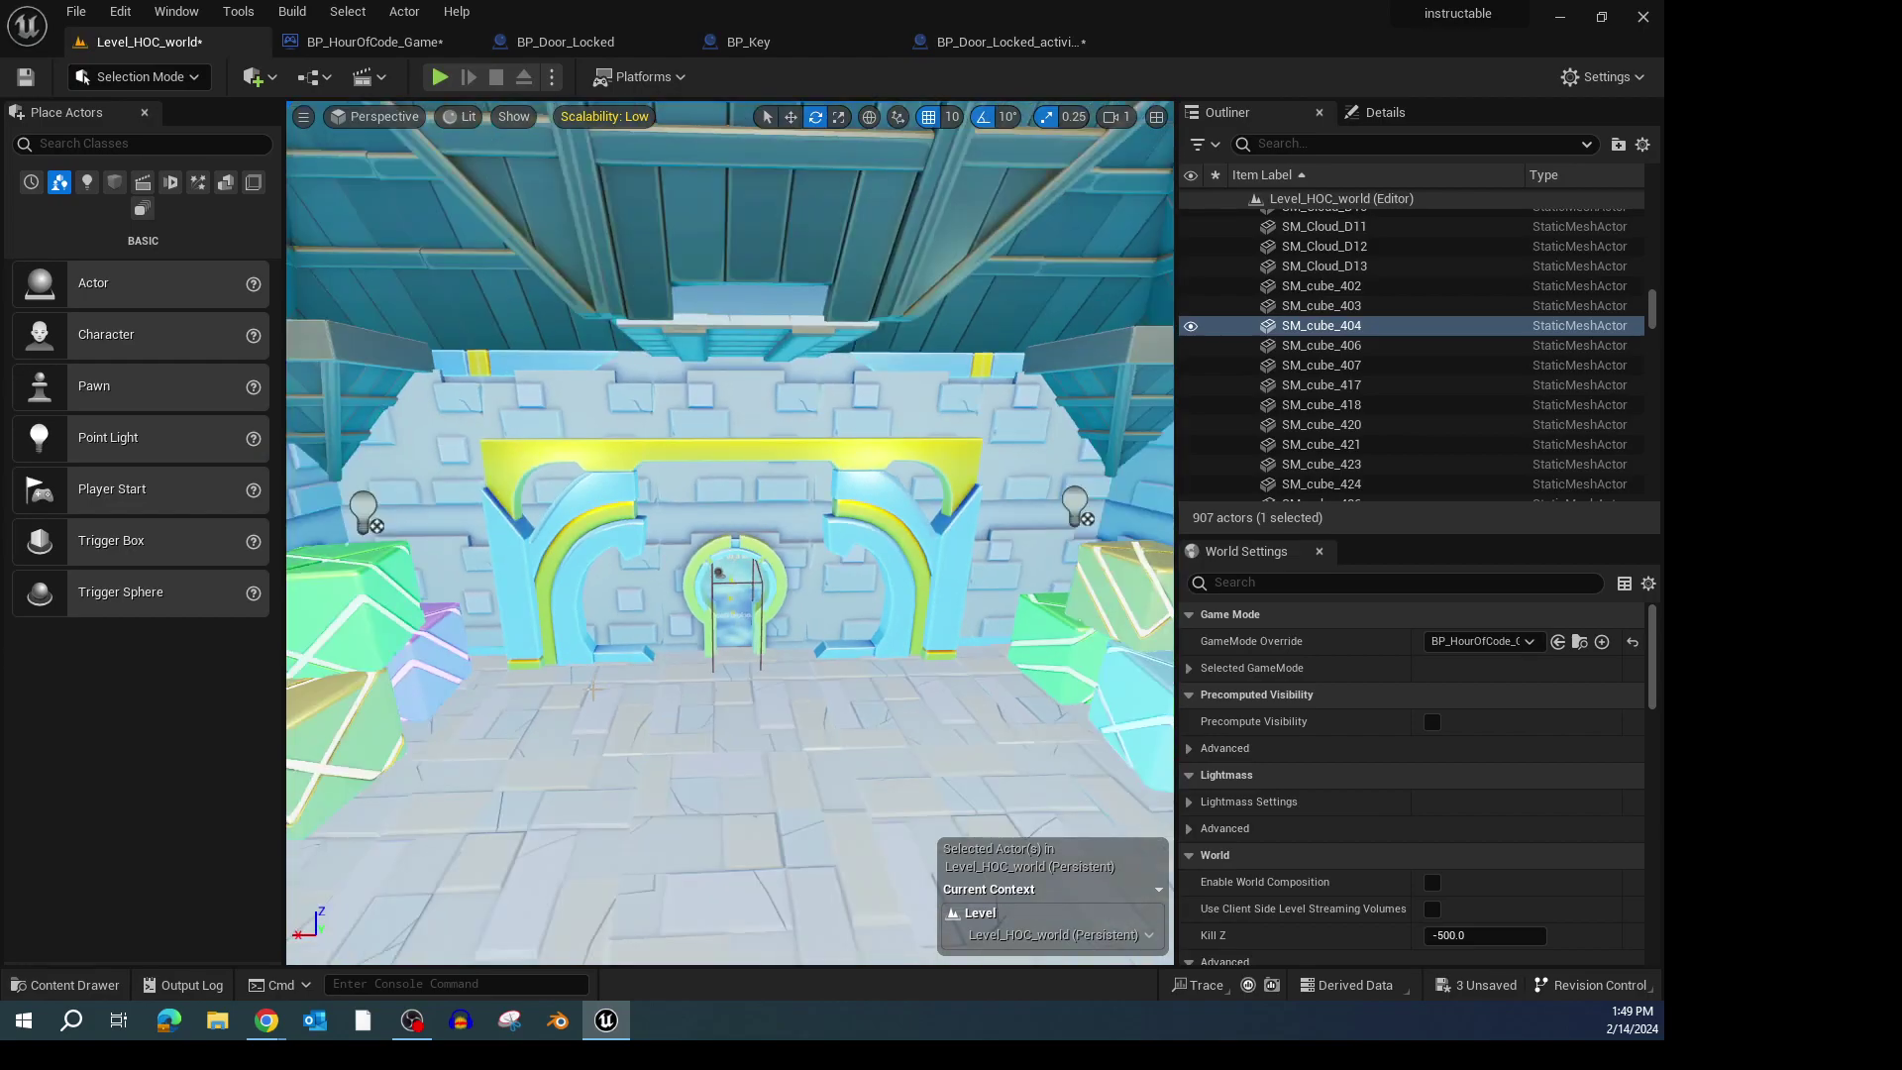
{"action": "right_click", "coordinate": [711, 814]}
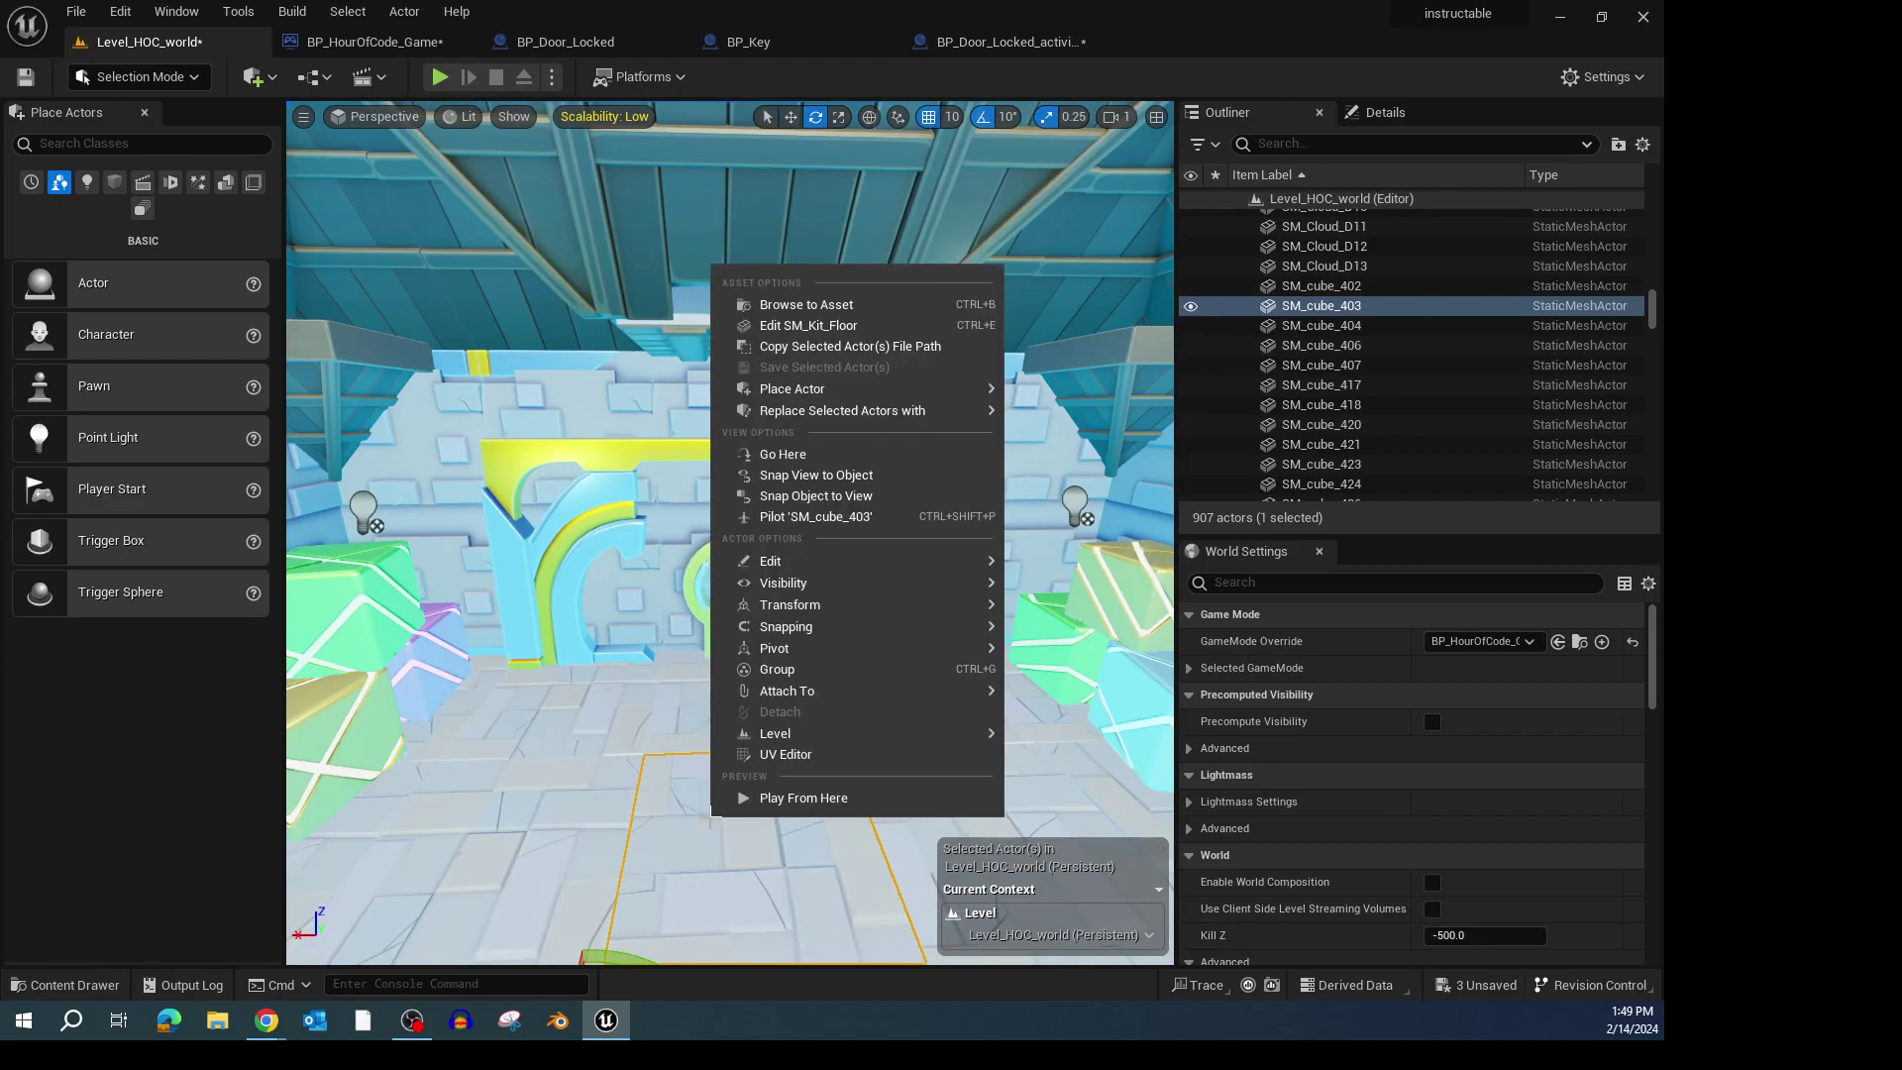
{"action": "left_click", "coordinate": [792, 800]}
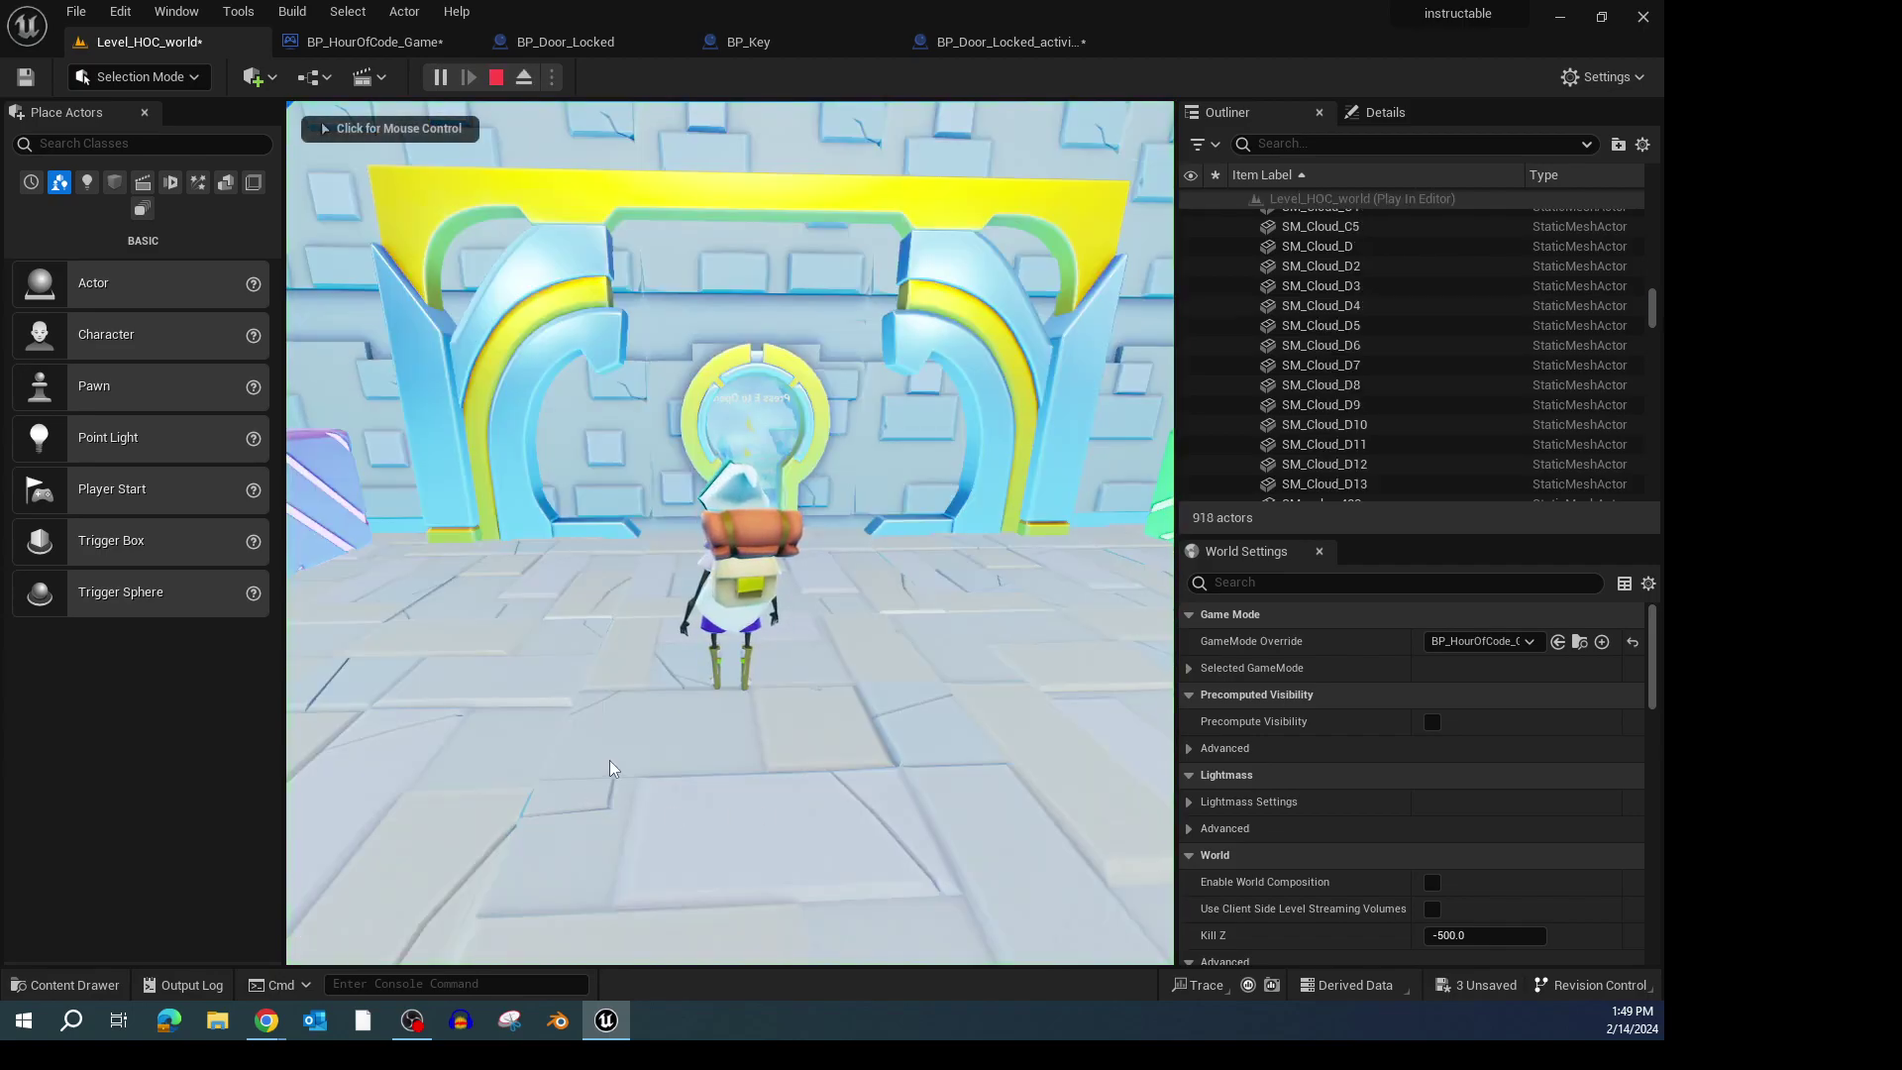
{"action": "left_click", "coordinate": [608, 764]}
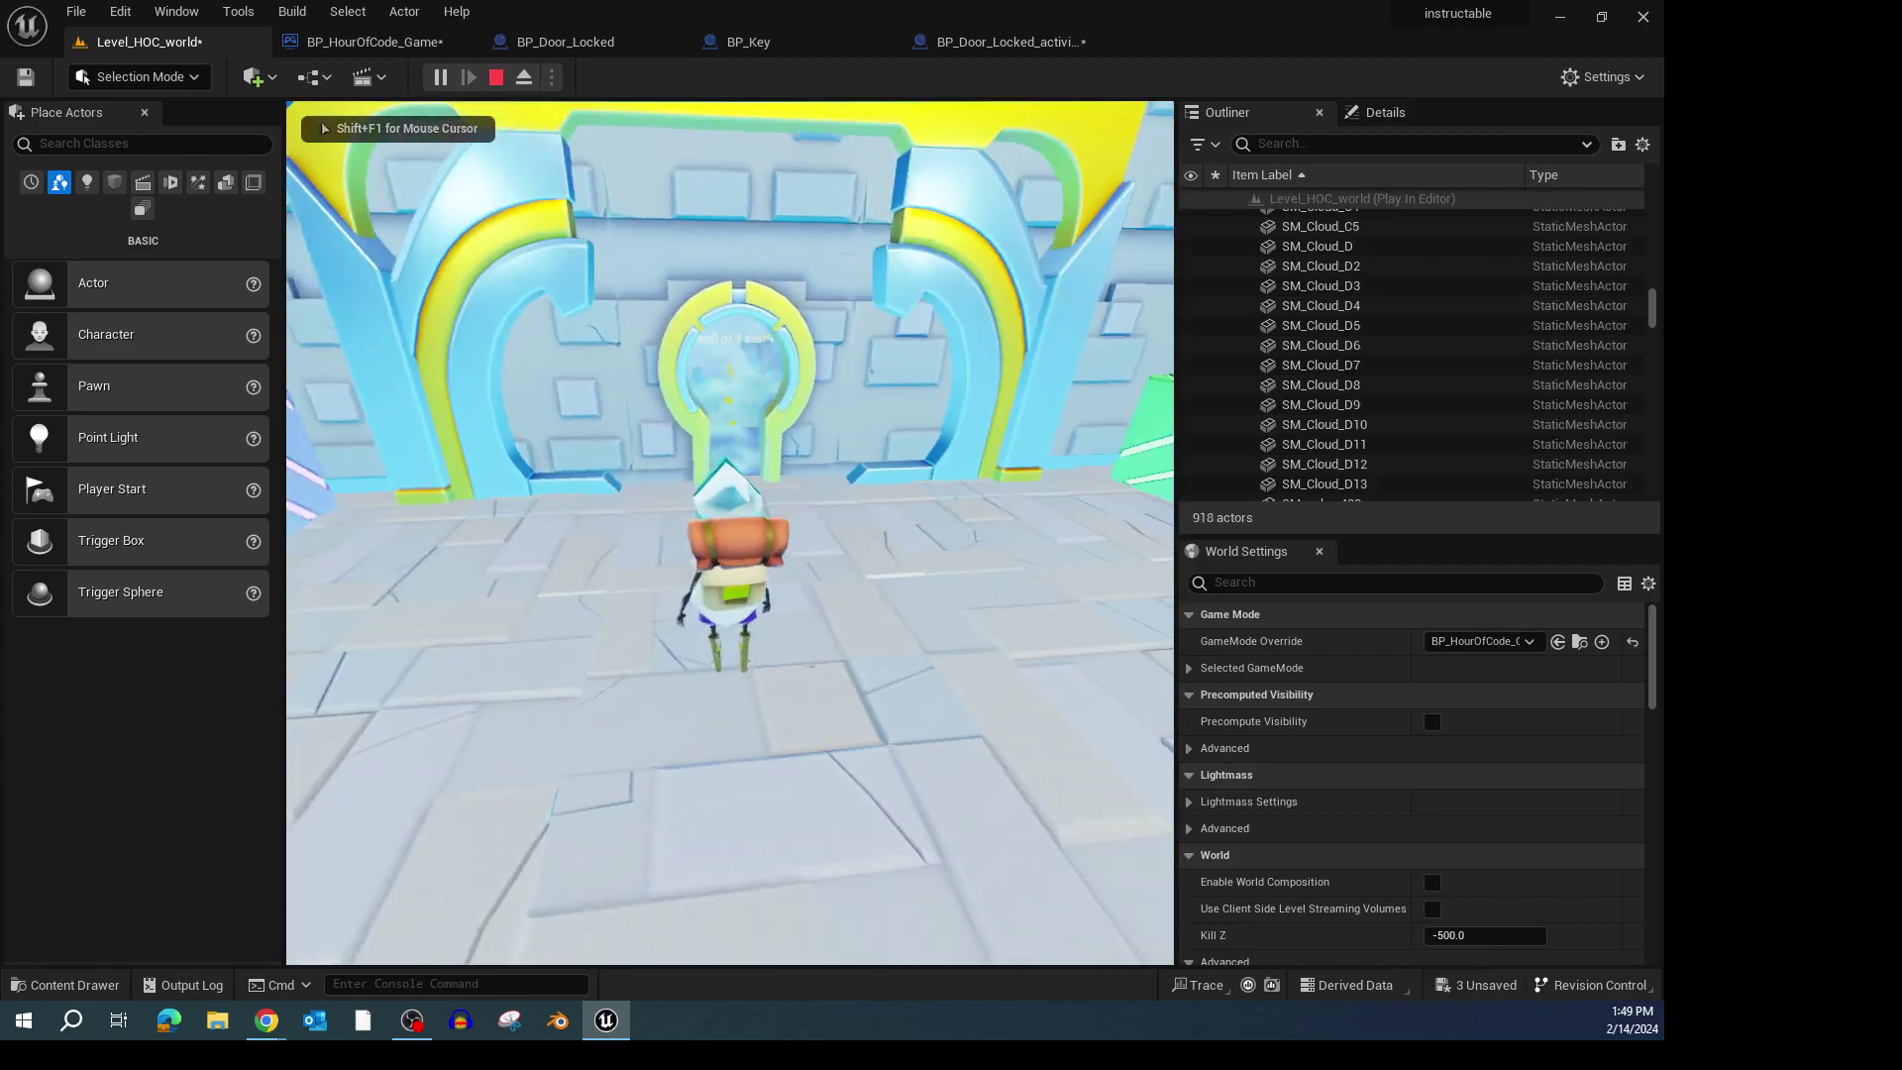
{"action": "key", "text": "Escape"}
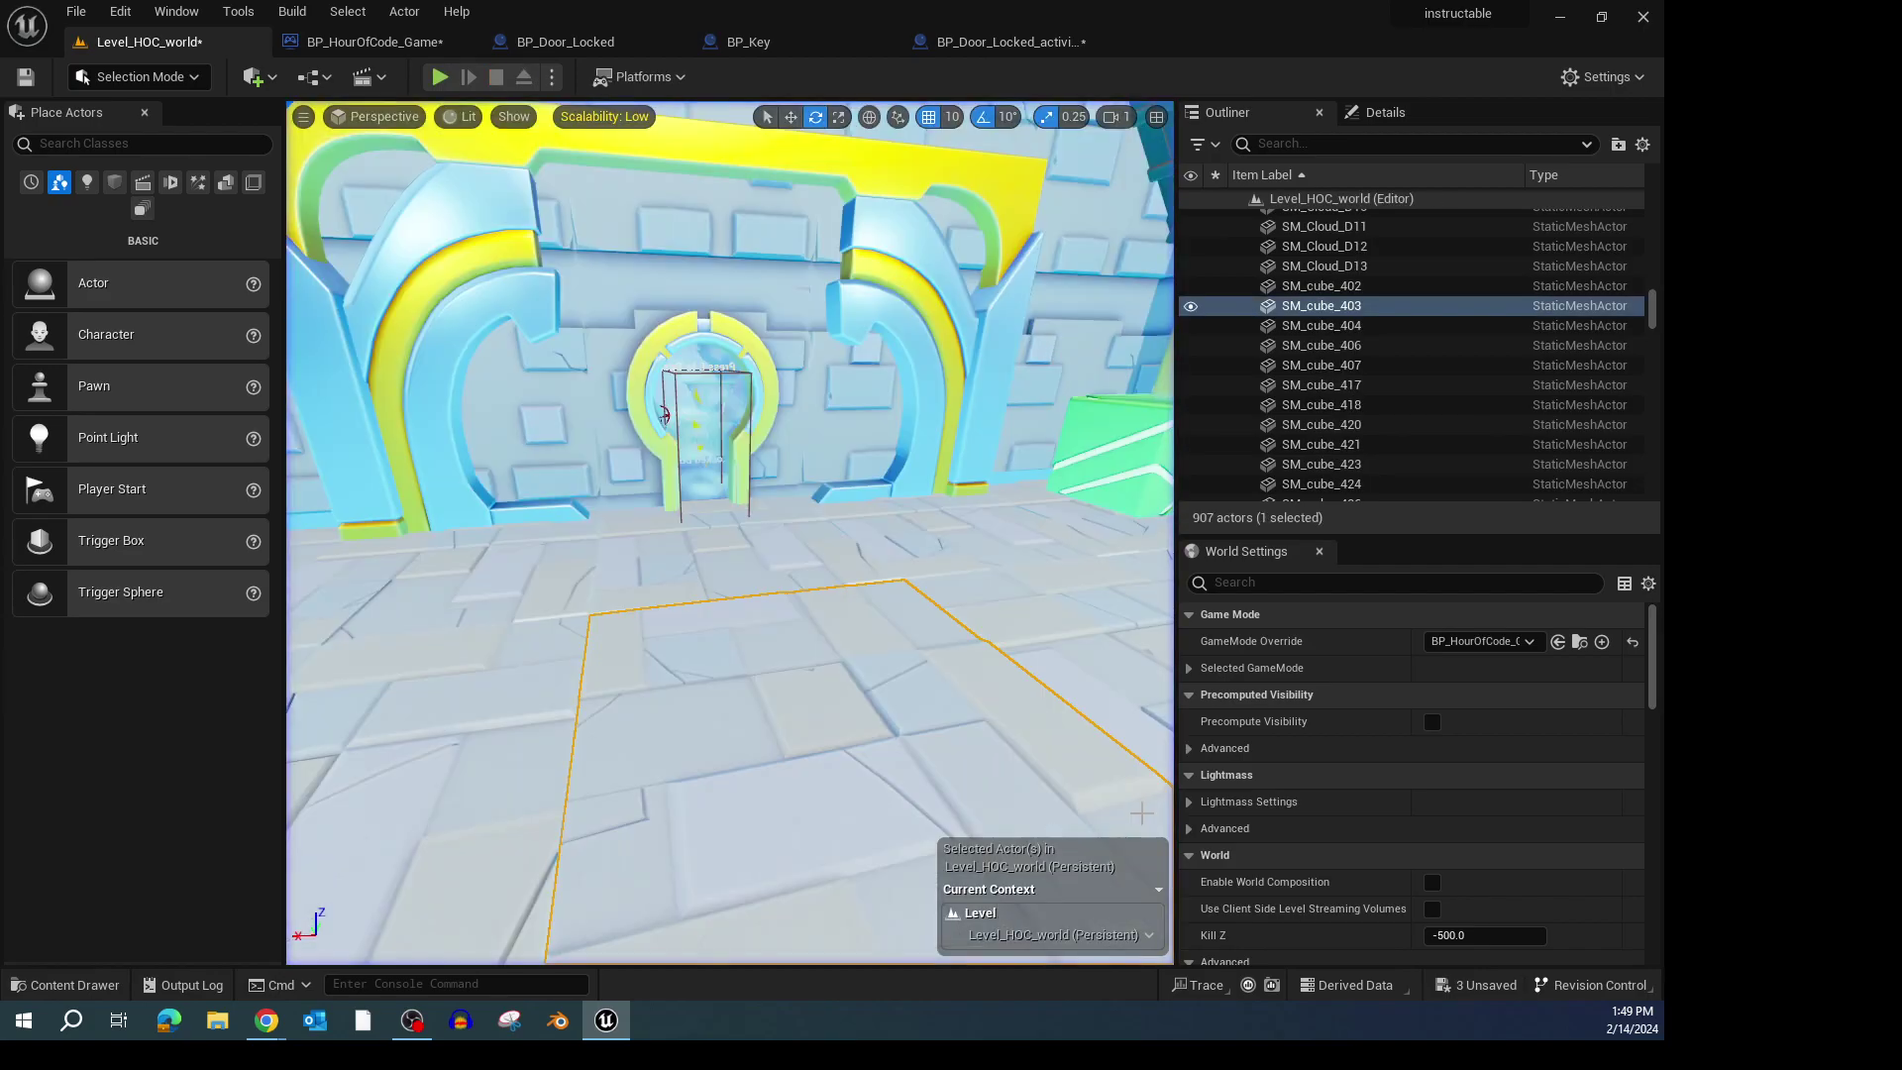
Start a play-test from the grass outside the building, near the key pickup
{"action": "key", "text": "w"}
{"action": "right_click_drag", "start_coordinate": [836, 611], "coordinate": [745, 555]}
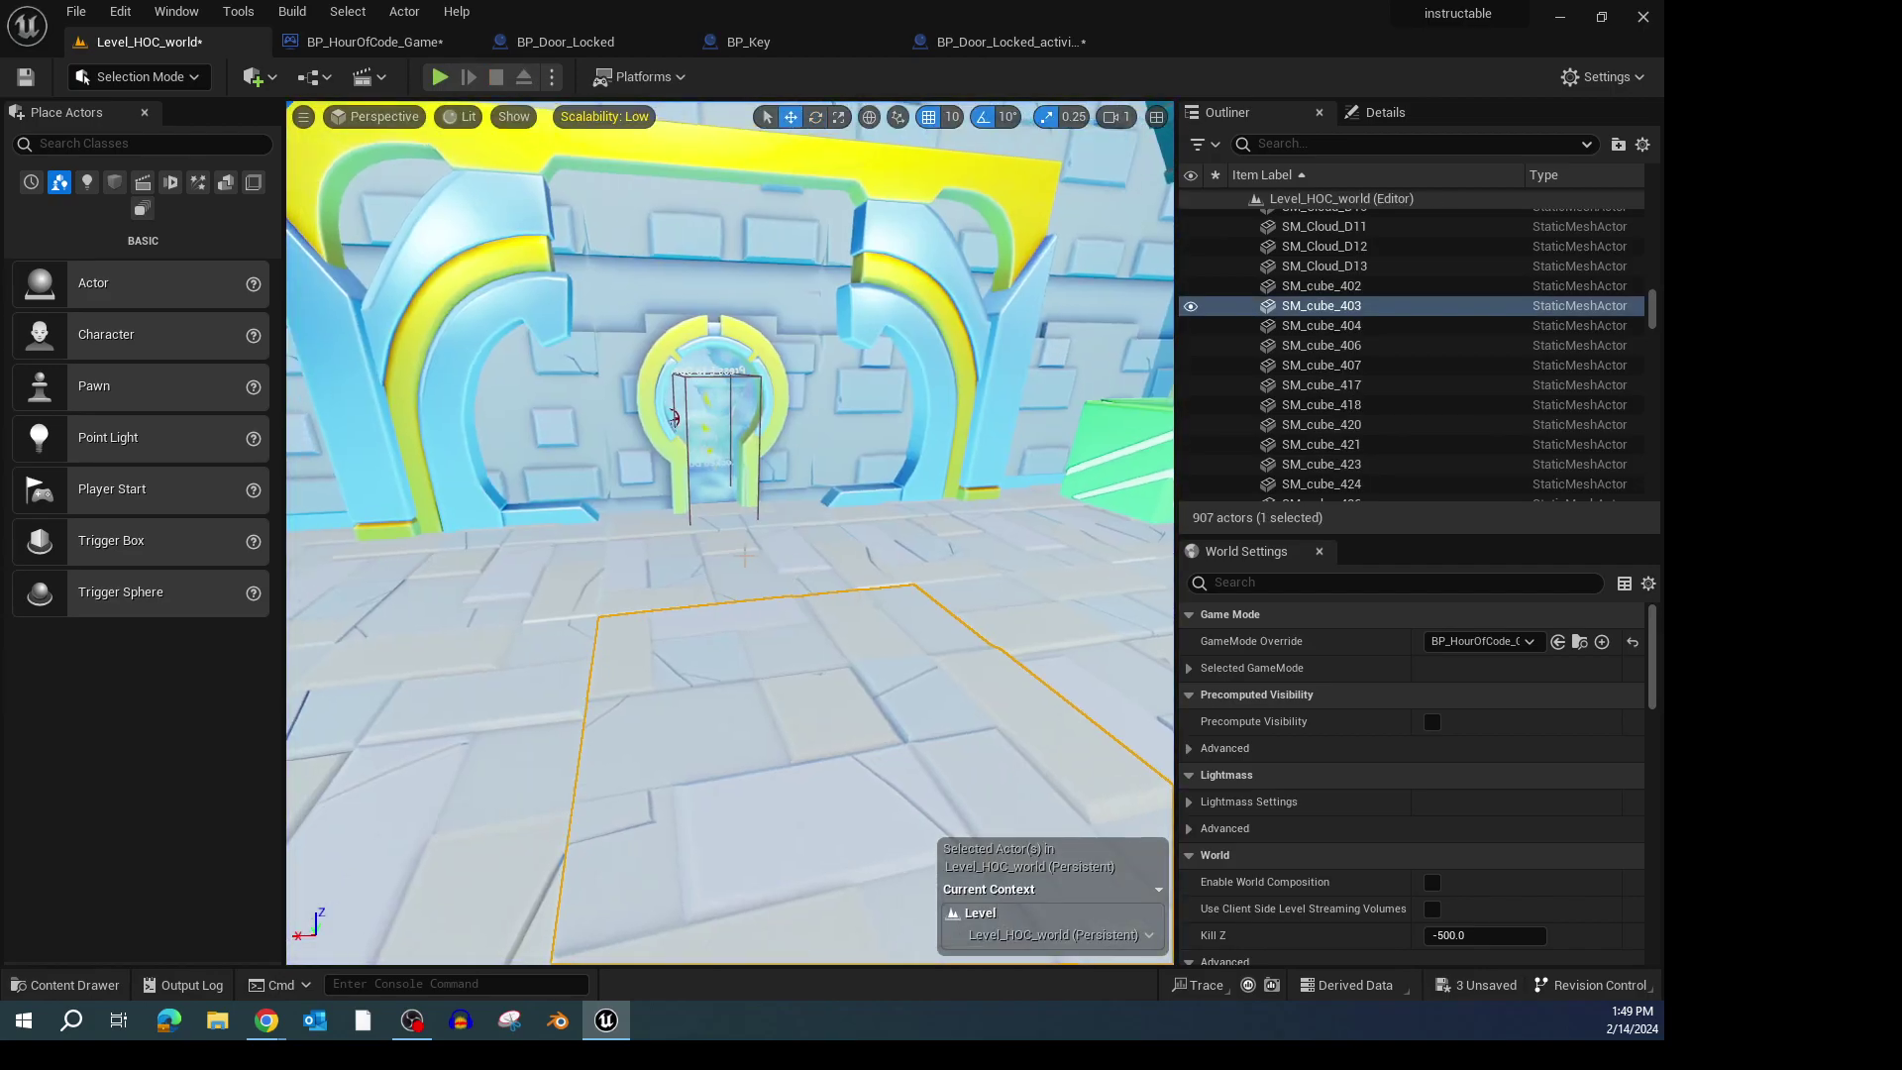
{"action": "scroll", "coordinate": [687, 482], "scroll_direction": "up", "scroll_amount": 10}
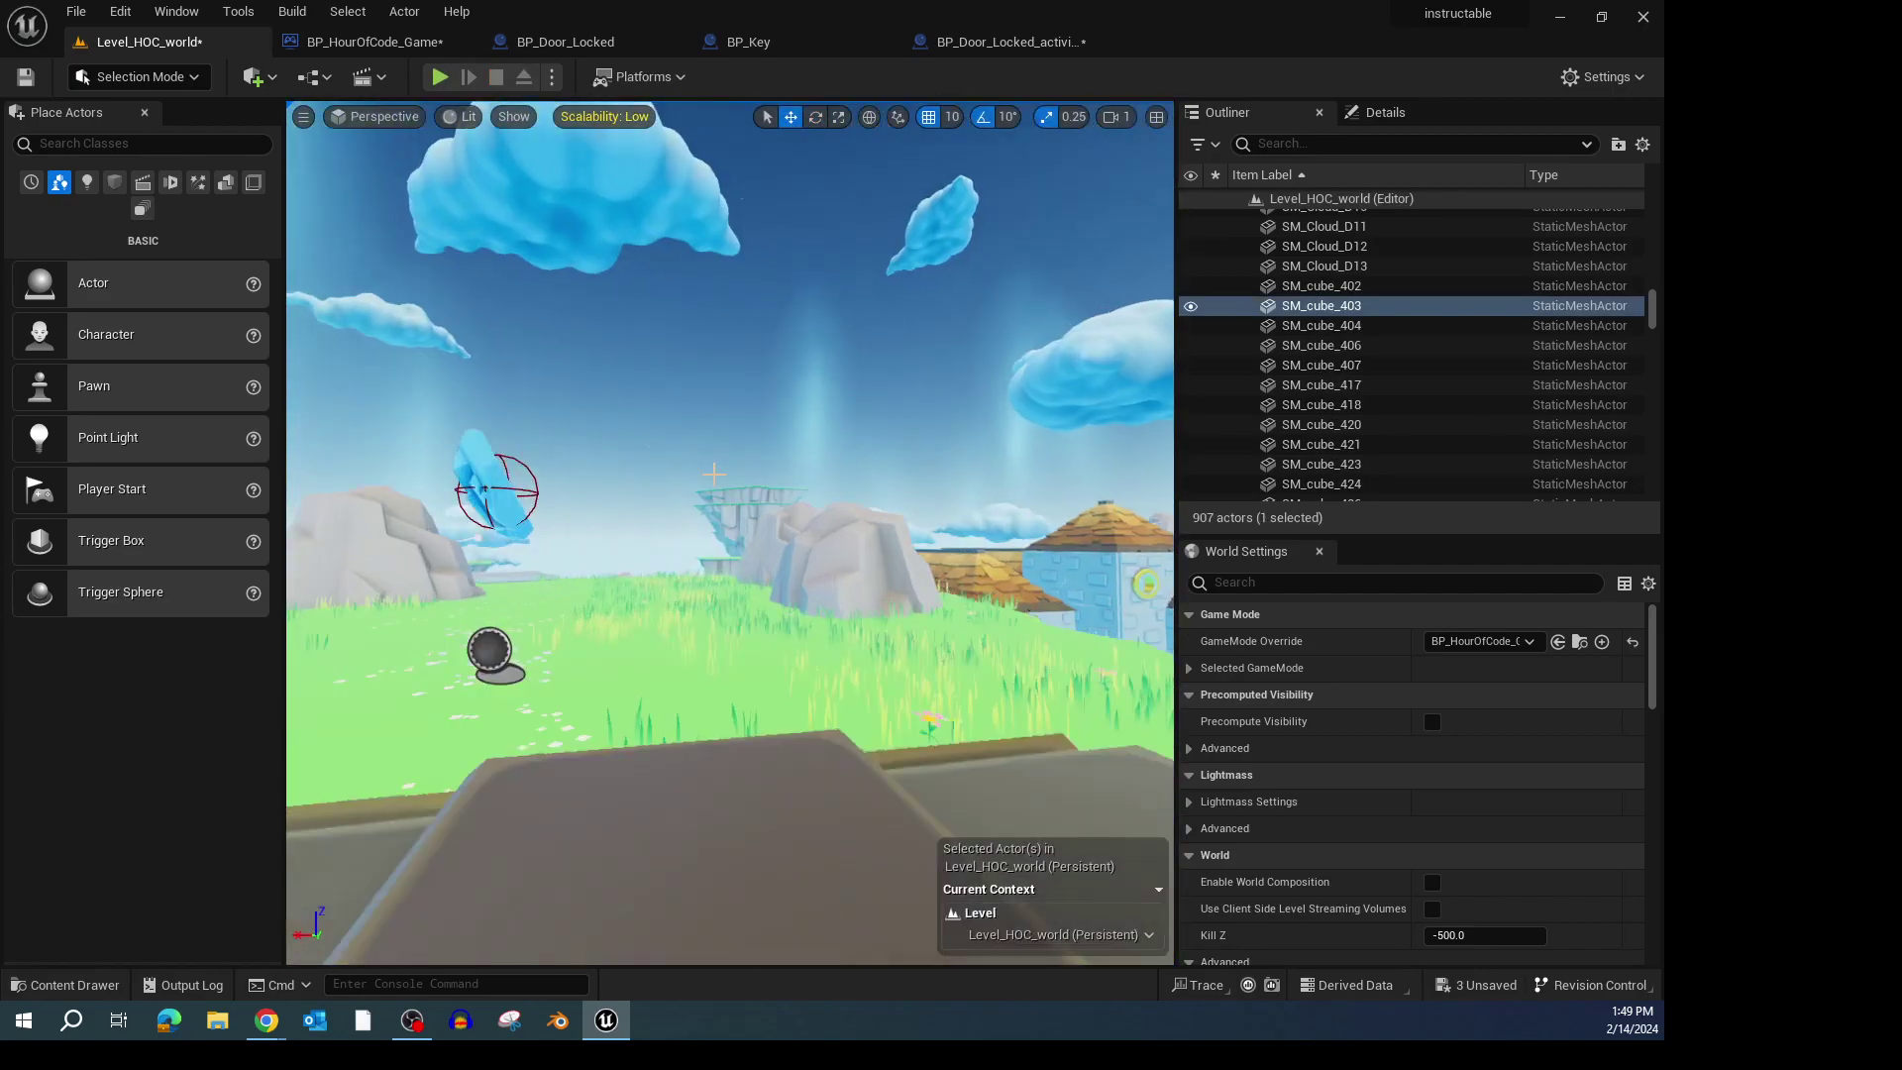
{"action": "scroll", "coordinate": [703, 496], "scroll_direction": "up", "scroll_amount": 5}
{"action": "right_click", "coordinate": [885, 774]}
{"action": "left_click", "coordinate": [955, 755]}
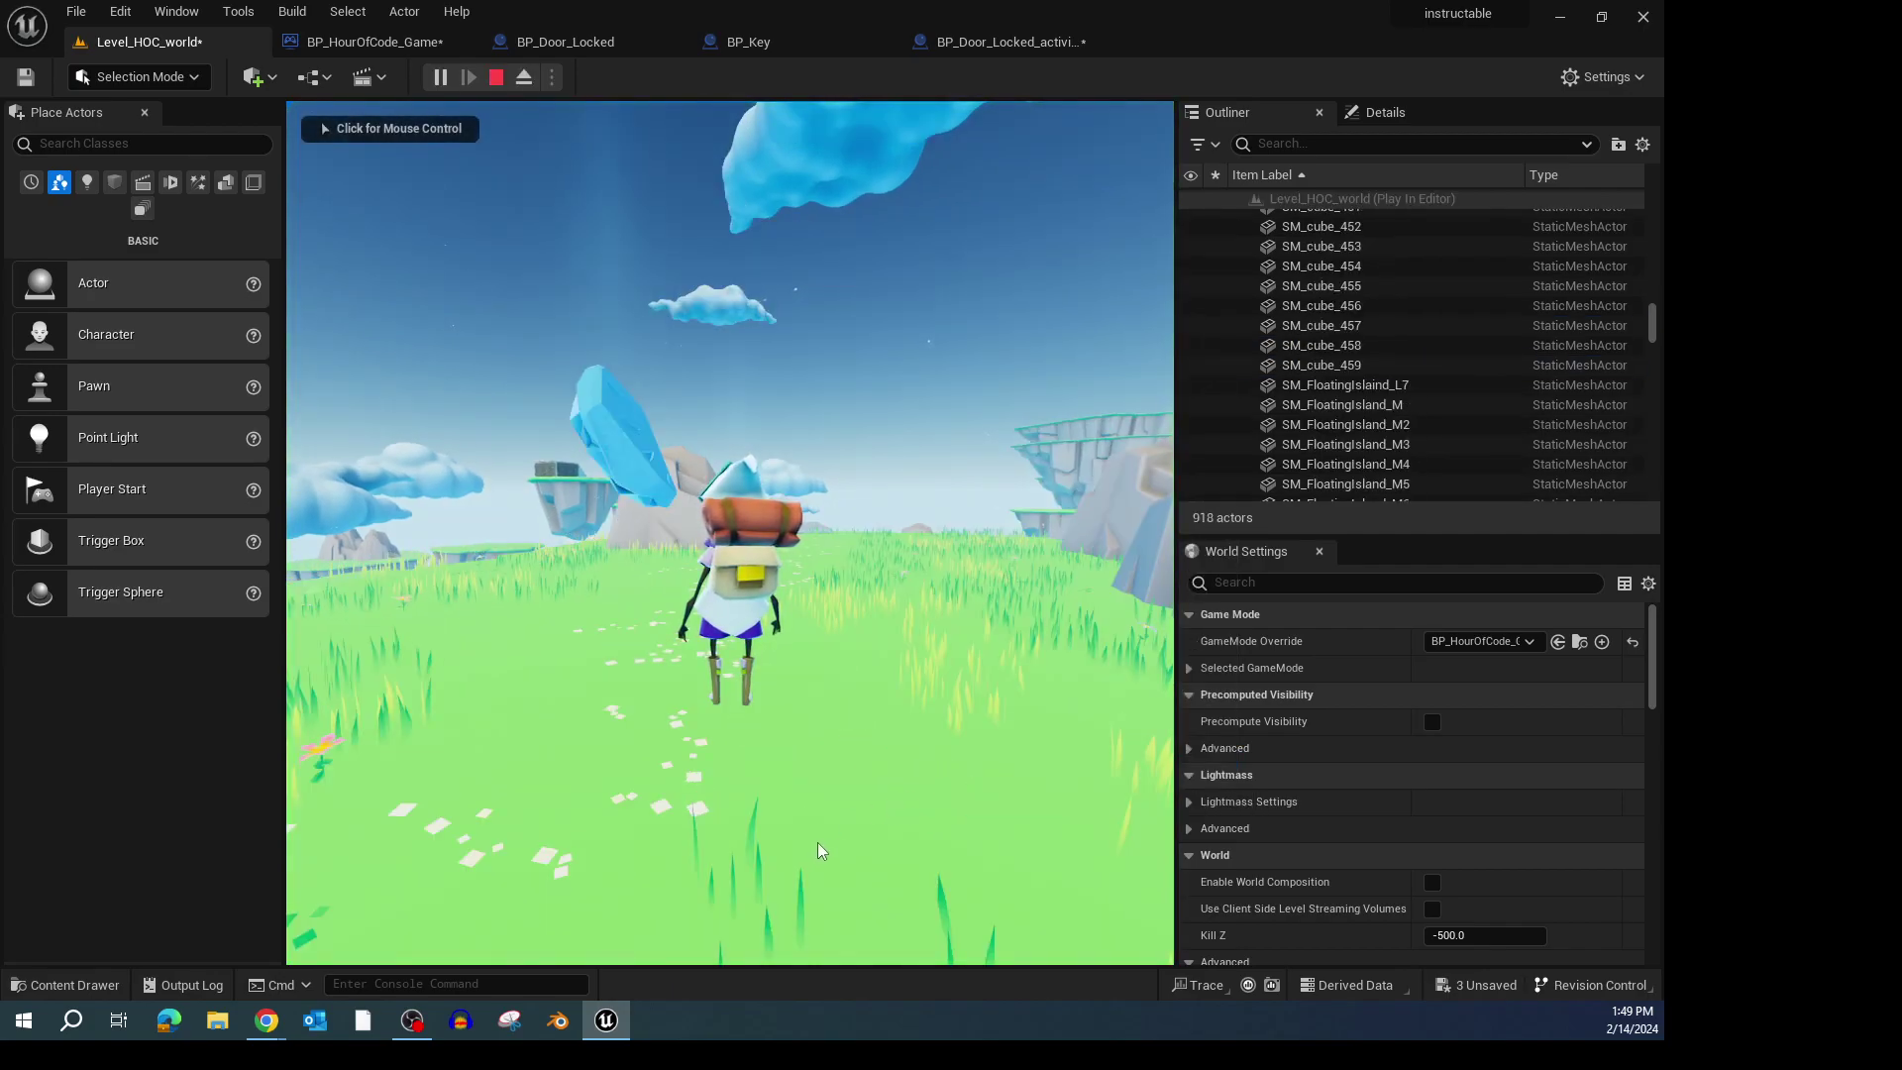
Collect the key, walk up the ramp, open the locked door with it, and quit the play-test
{"action": "left_click", "coordinate": [956, 755]}
{"action": "key", "text": "w"}
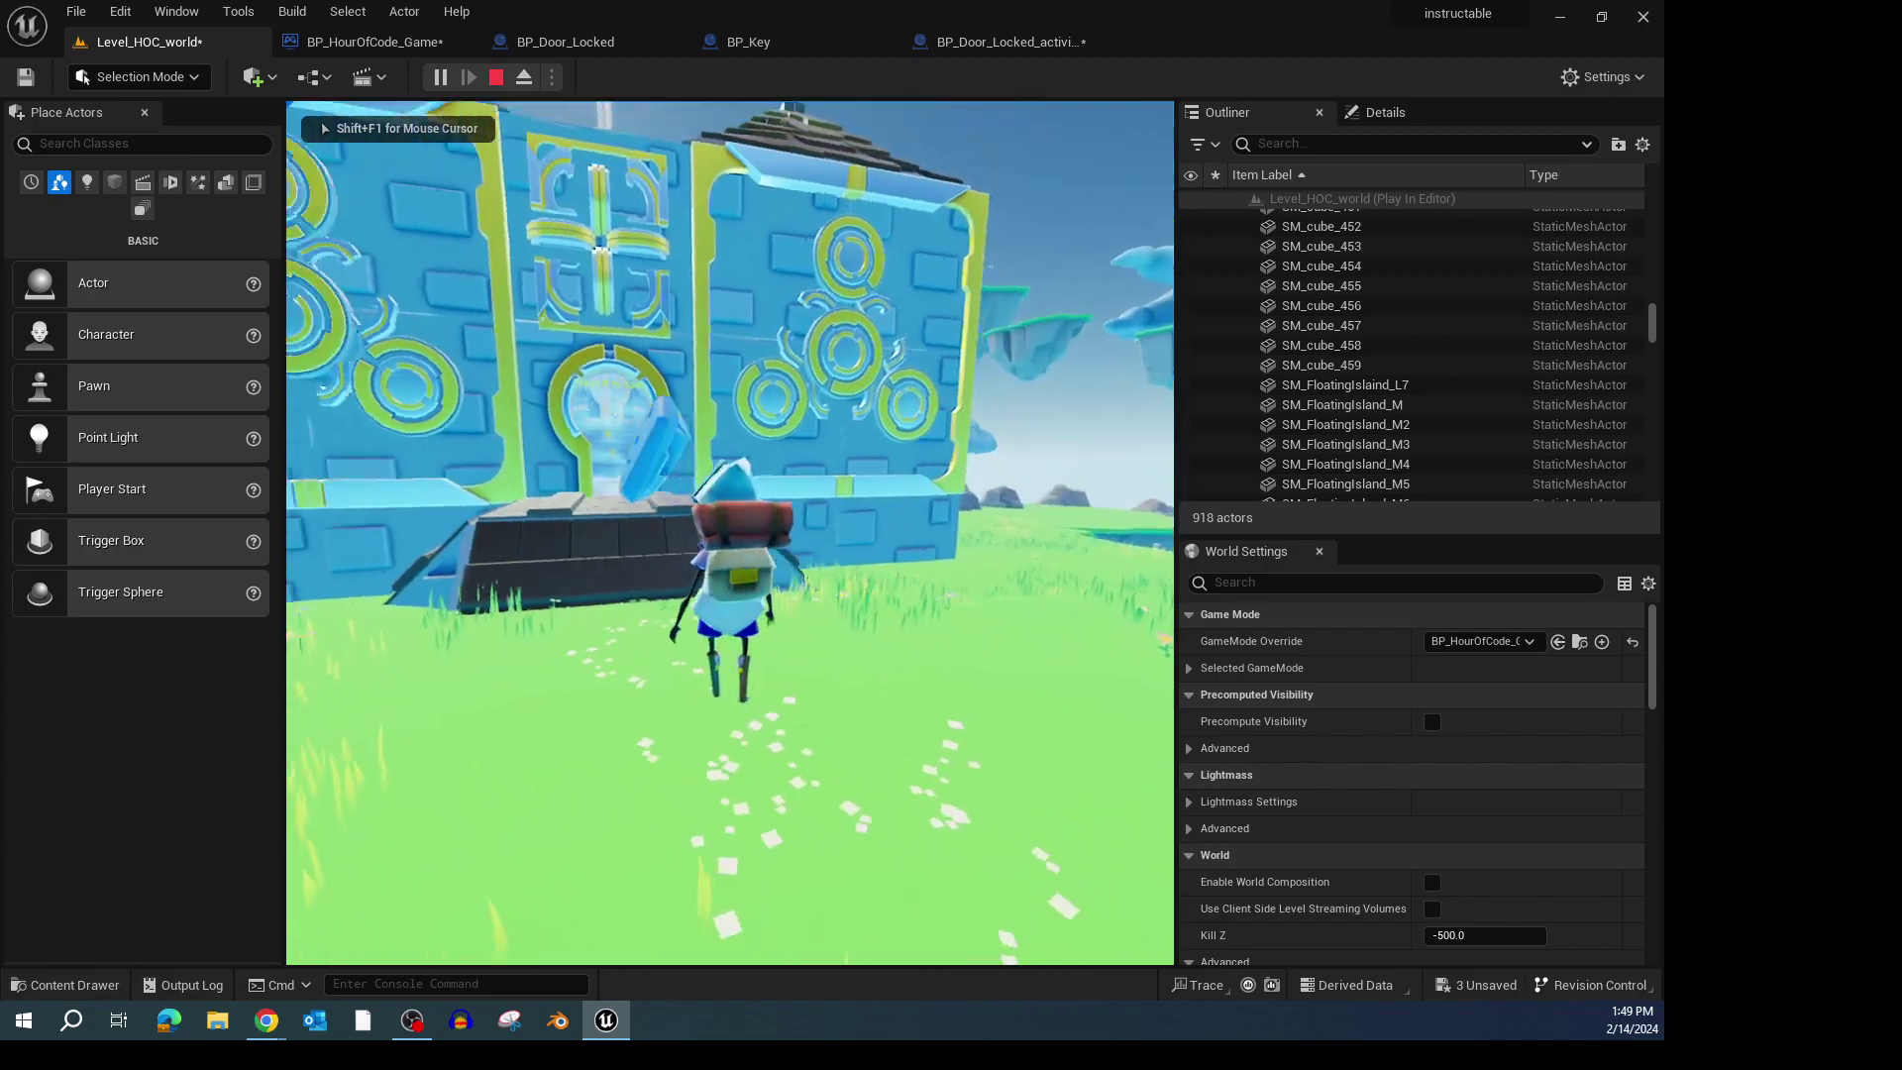
{"action": "key", "text": "w"}
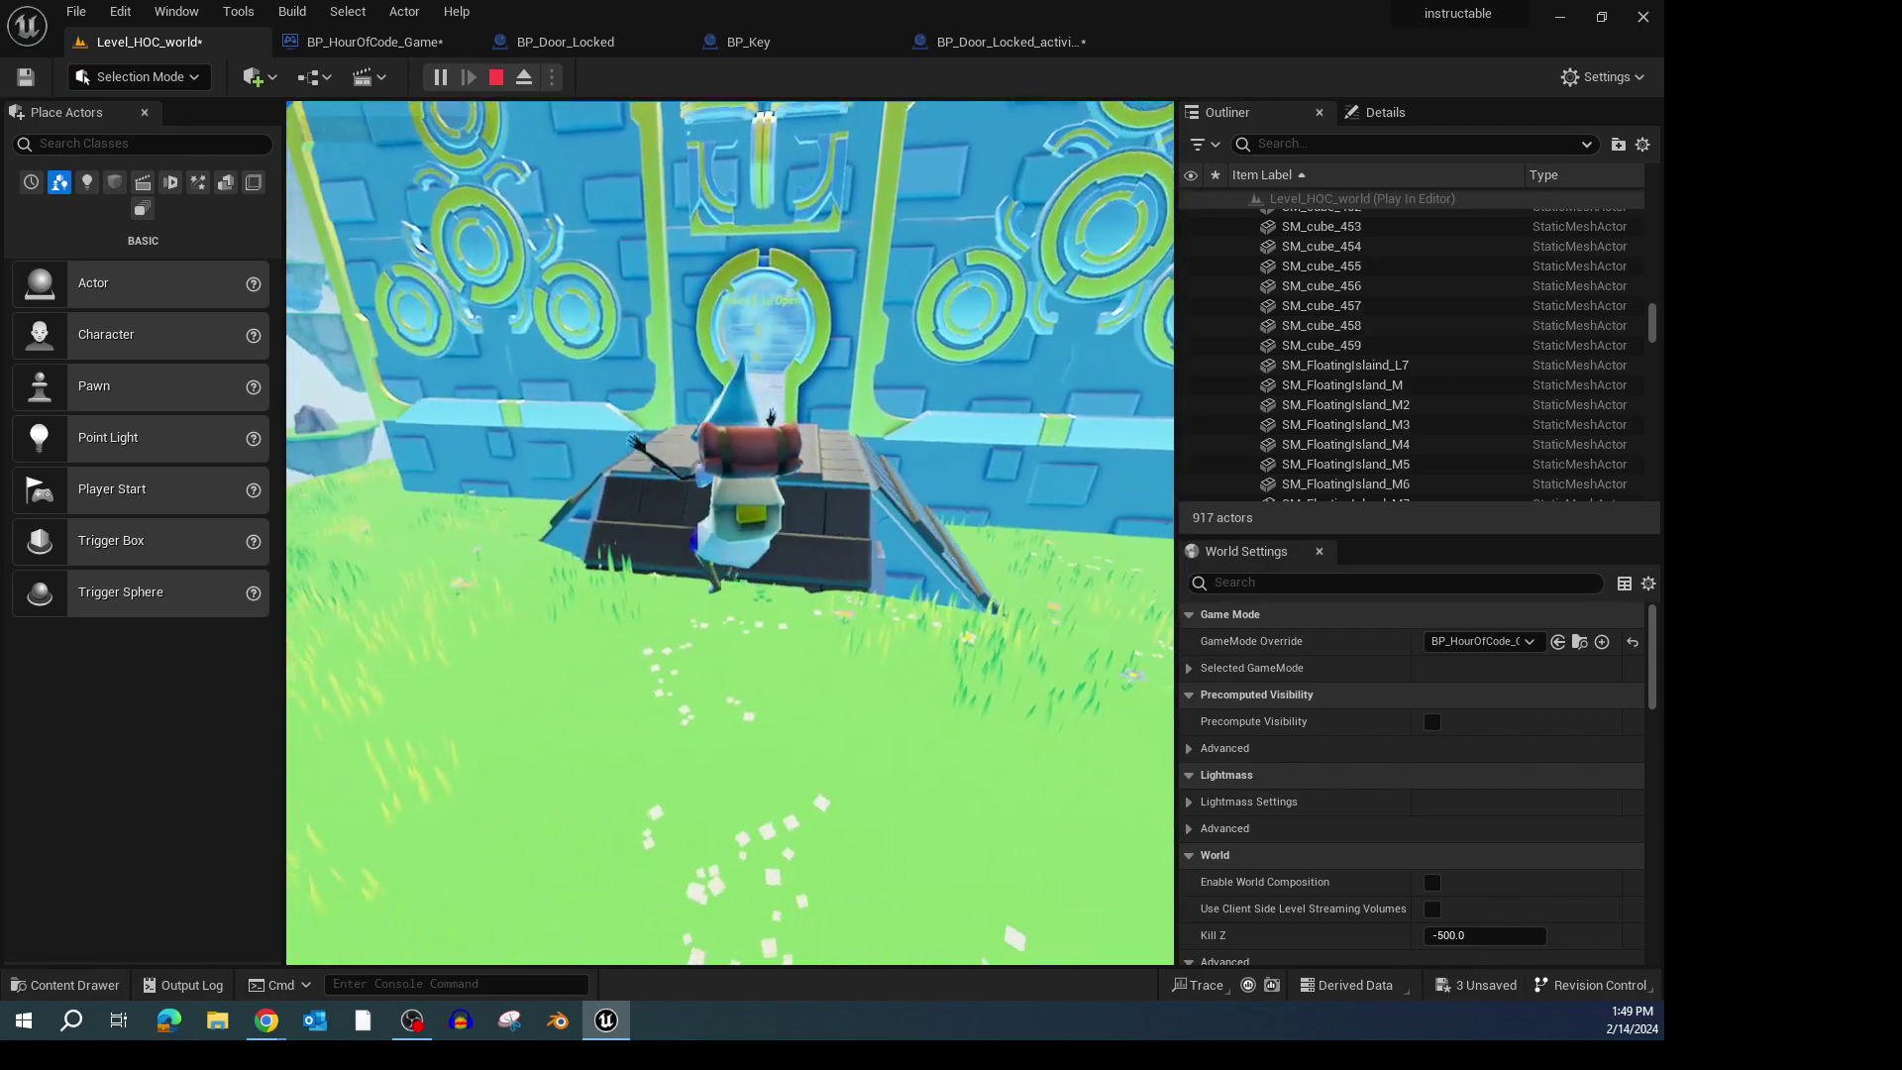
{"action": "key", "text": "w"}
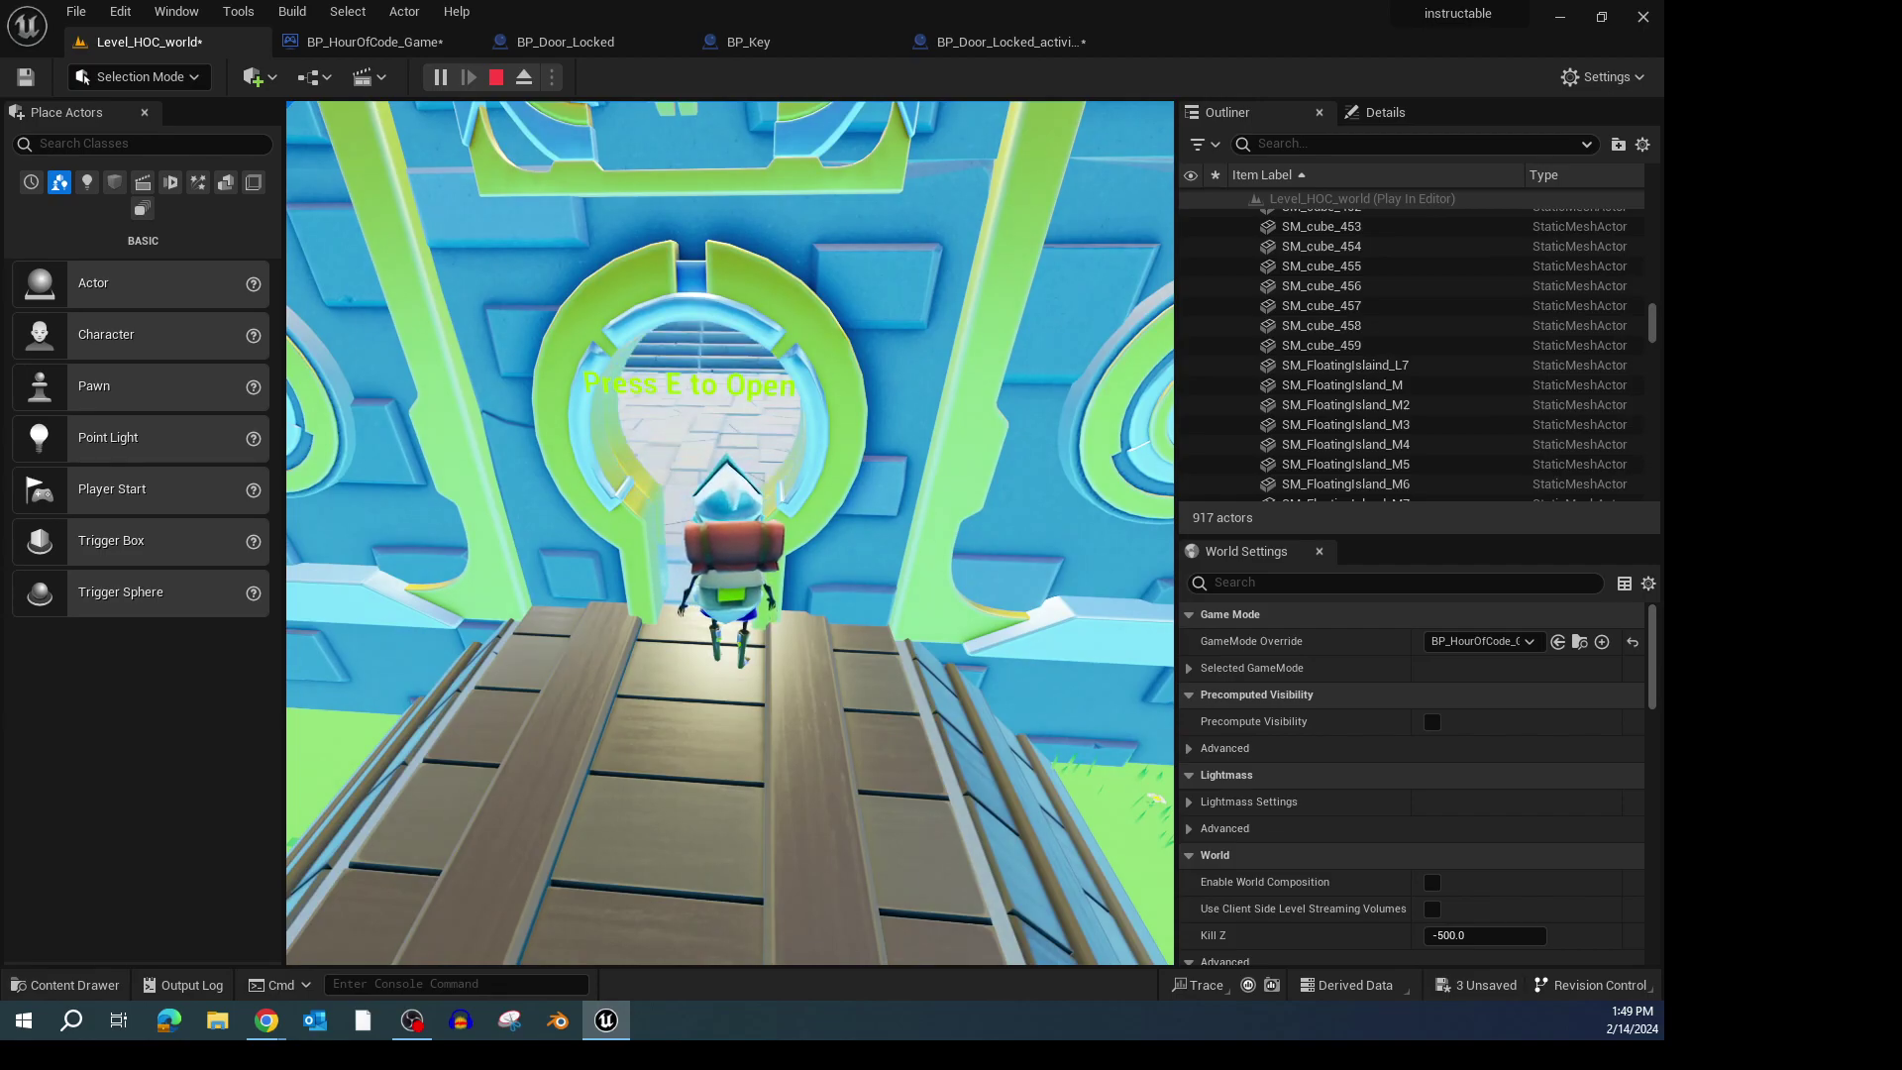
{"action": "key", "text": "e"}
{"action": "key", "text": "d"}
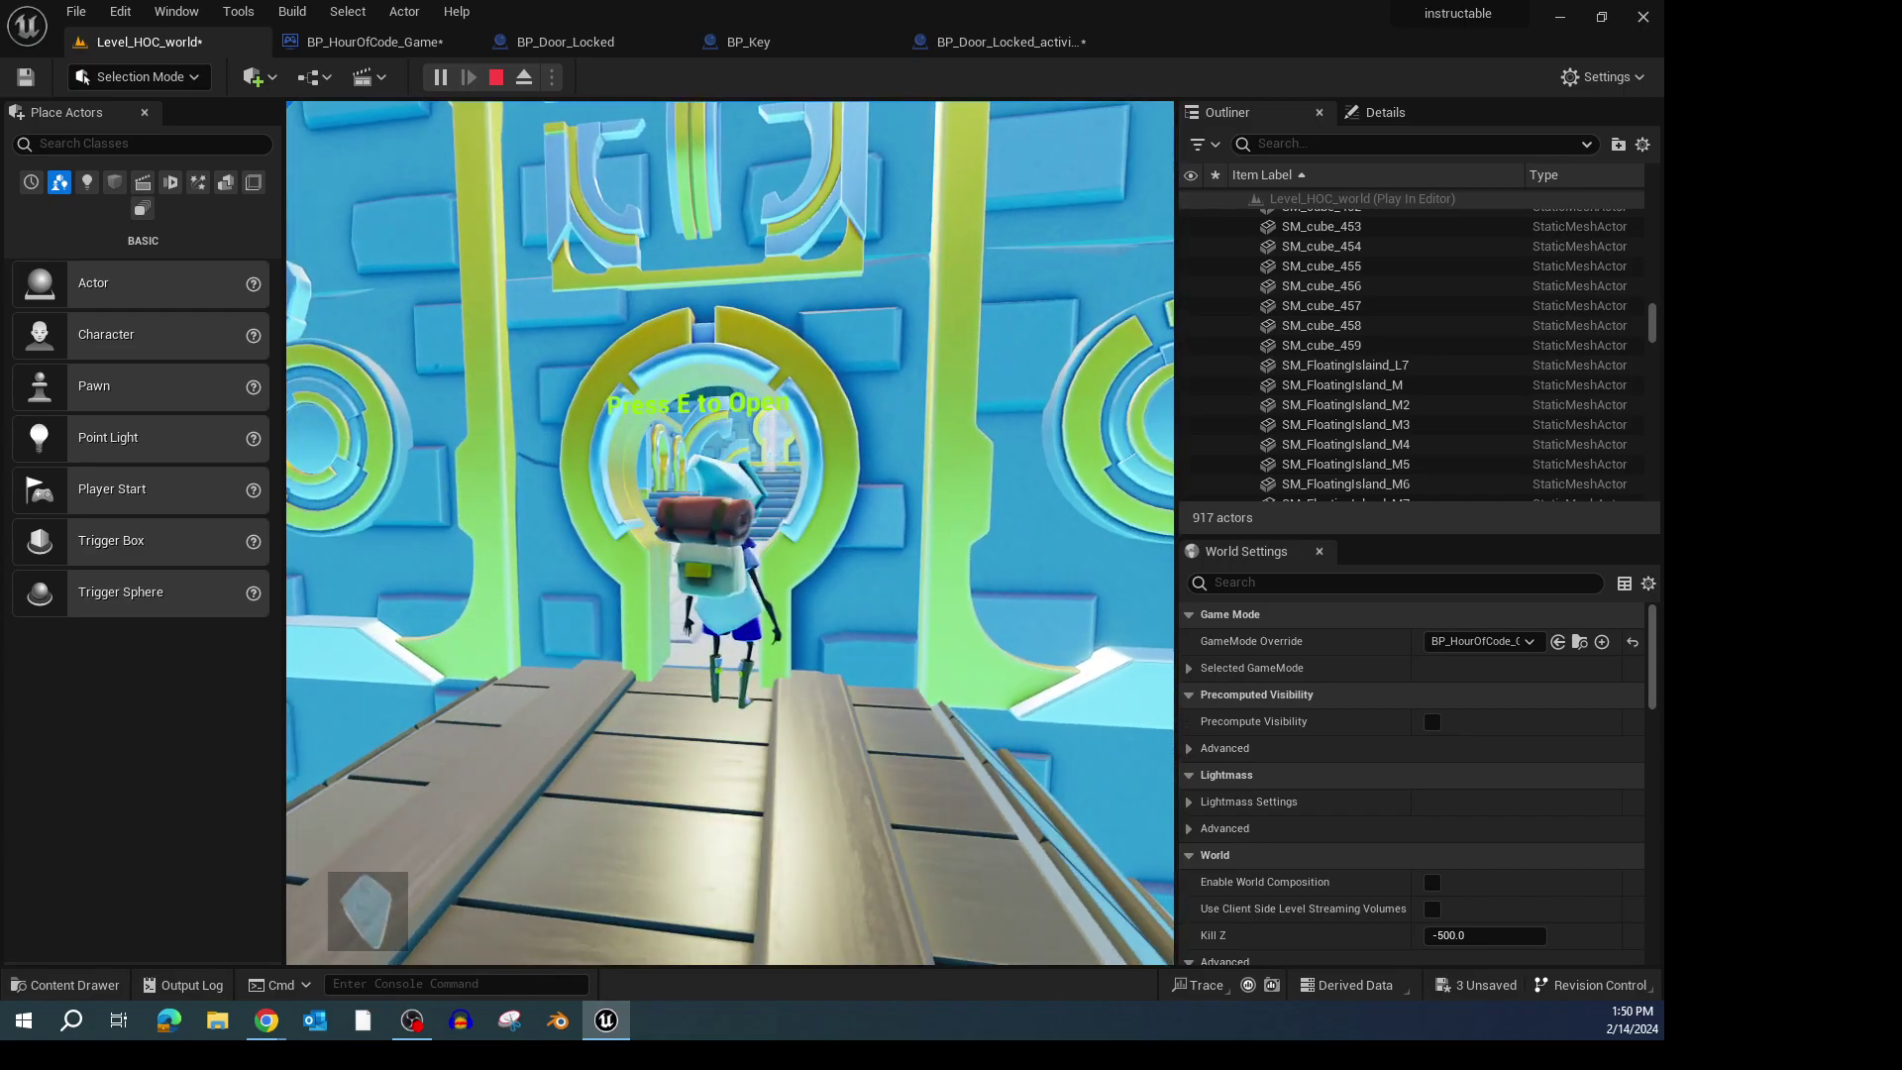
{"action": "key", "text": "Escape"}
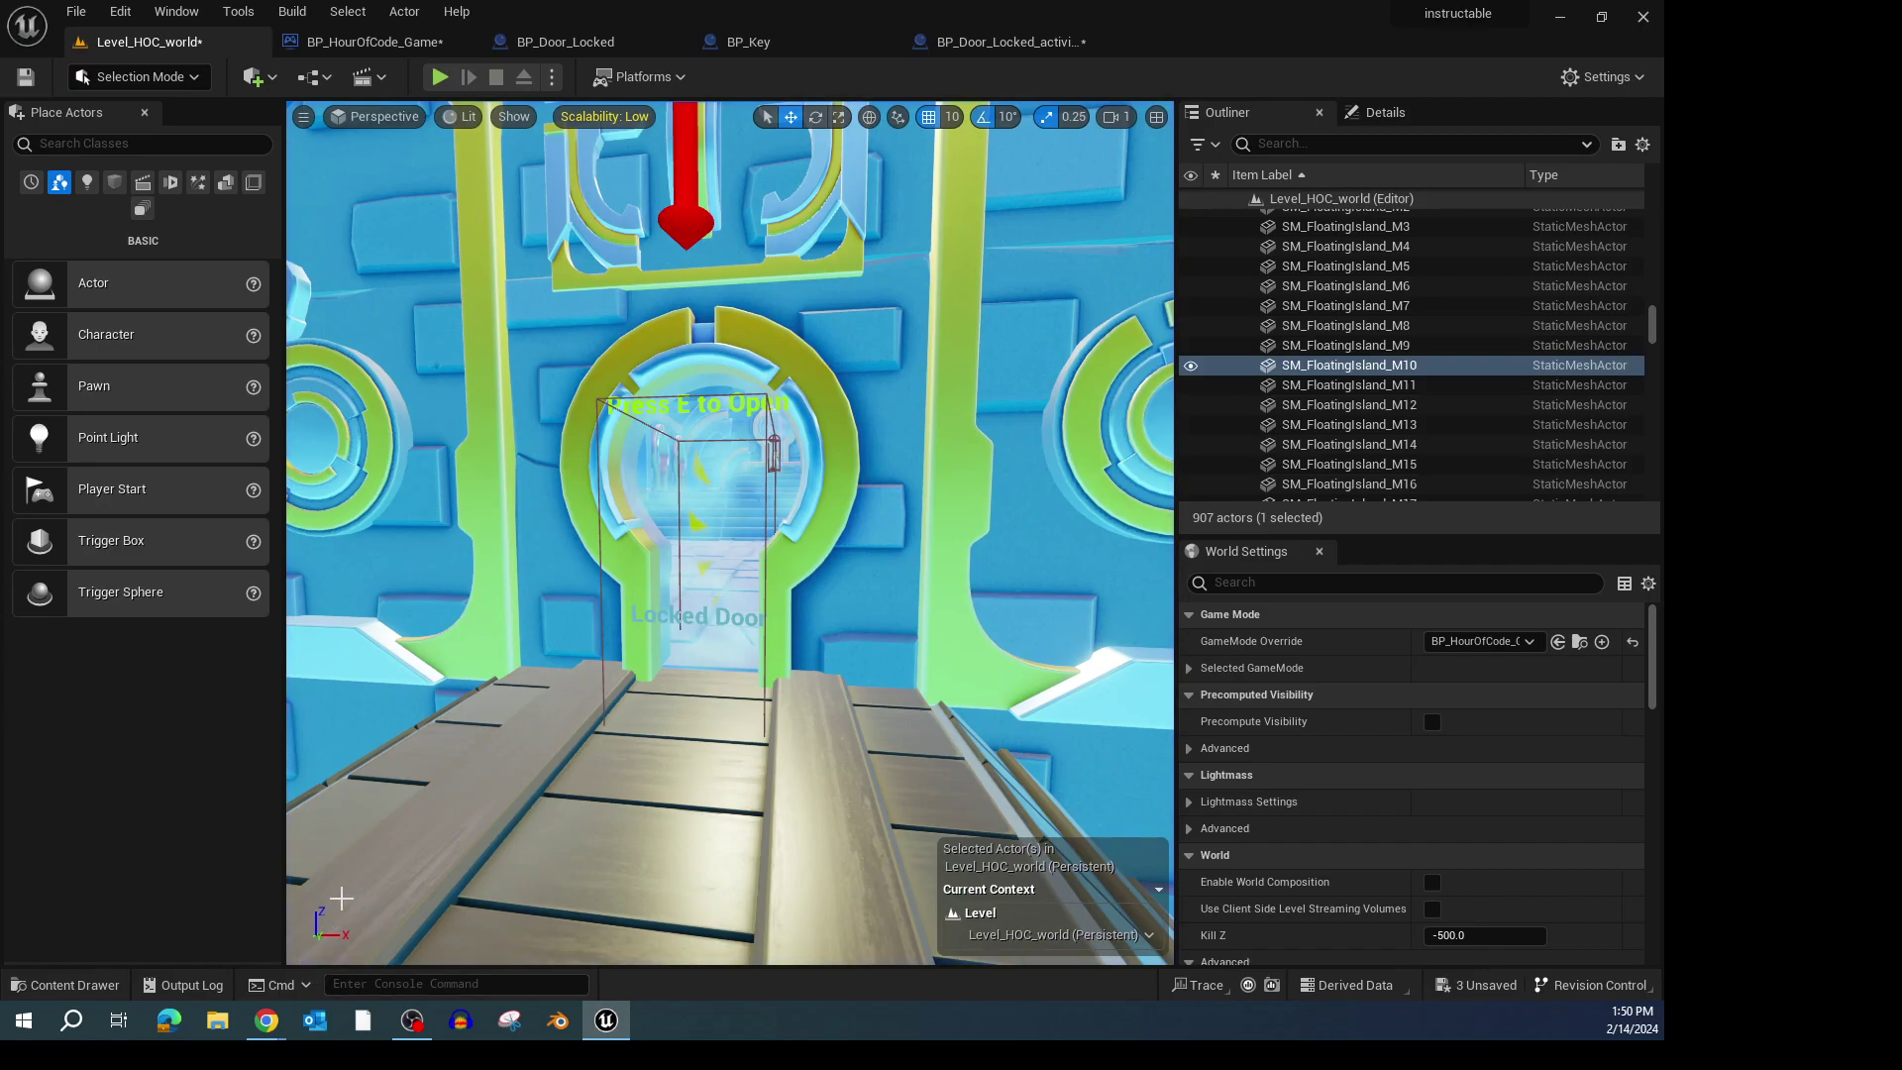